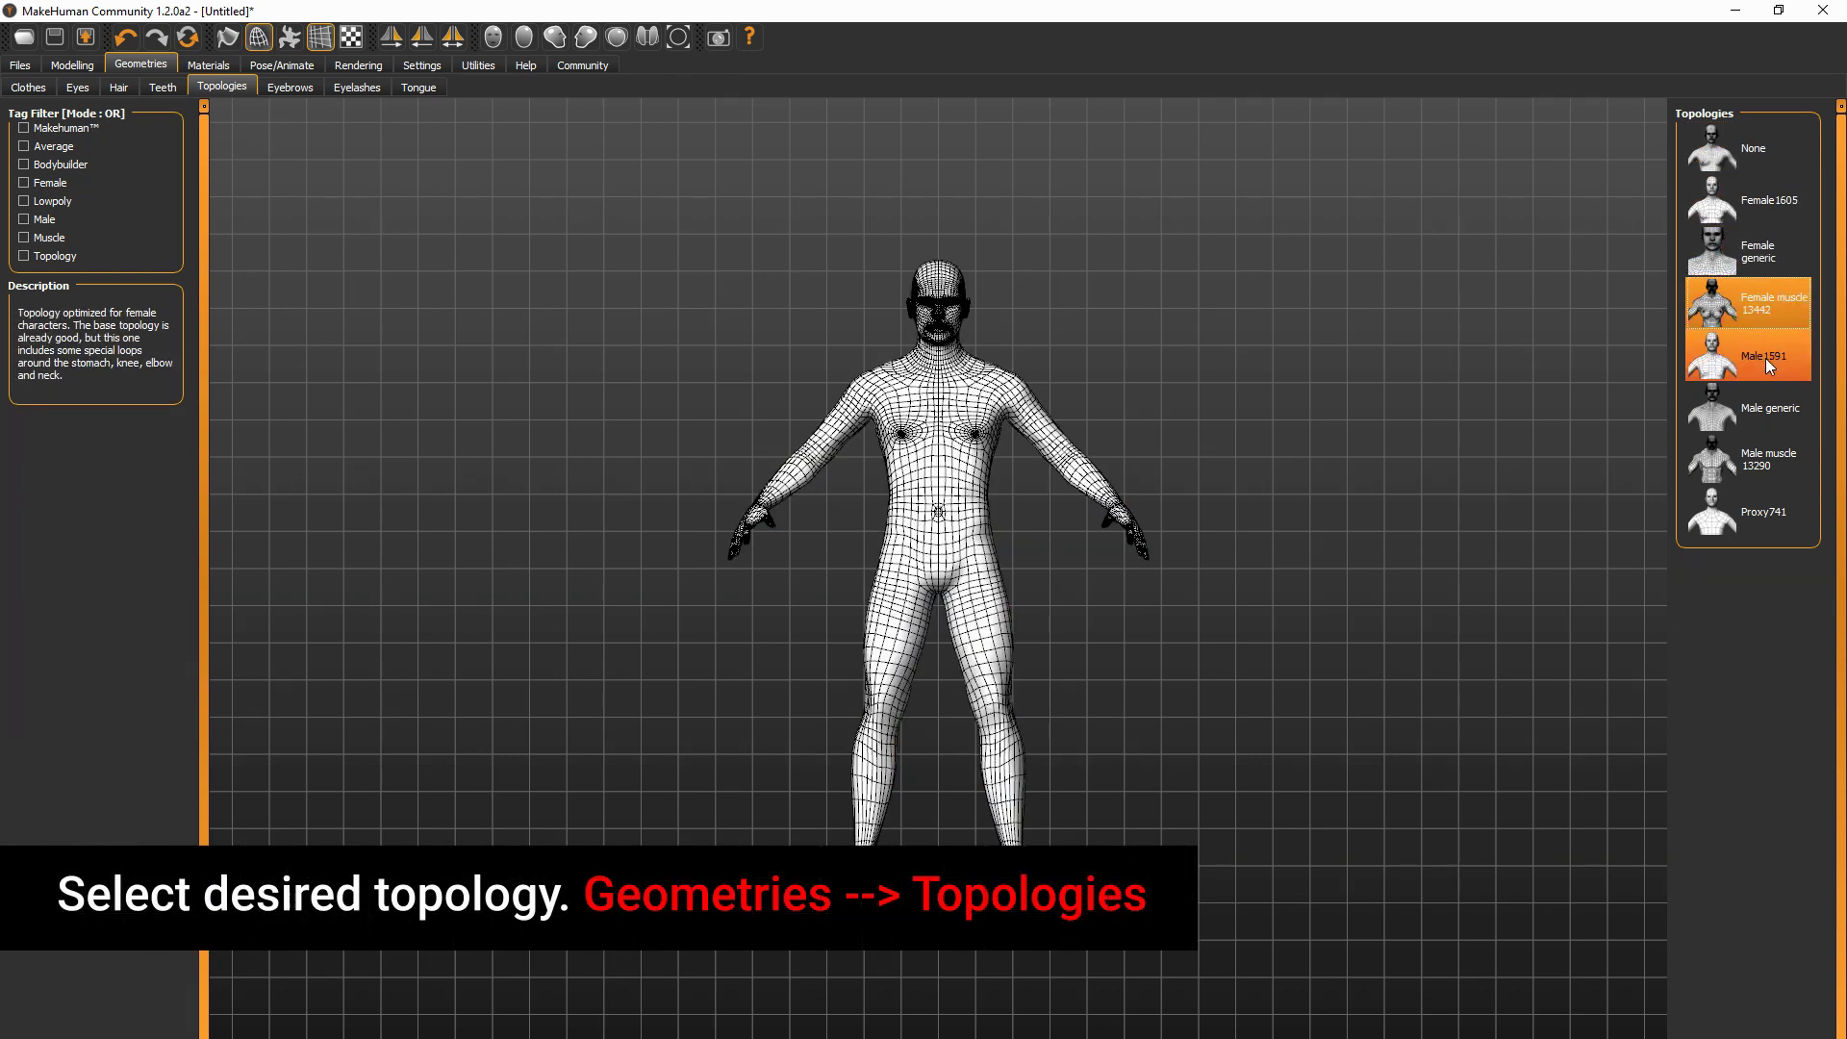
Apply the Proxy741 topology to the character and export it as a Wavefront OBJ file named human
left_click(1776, 410)
left_click(1781, 515)
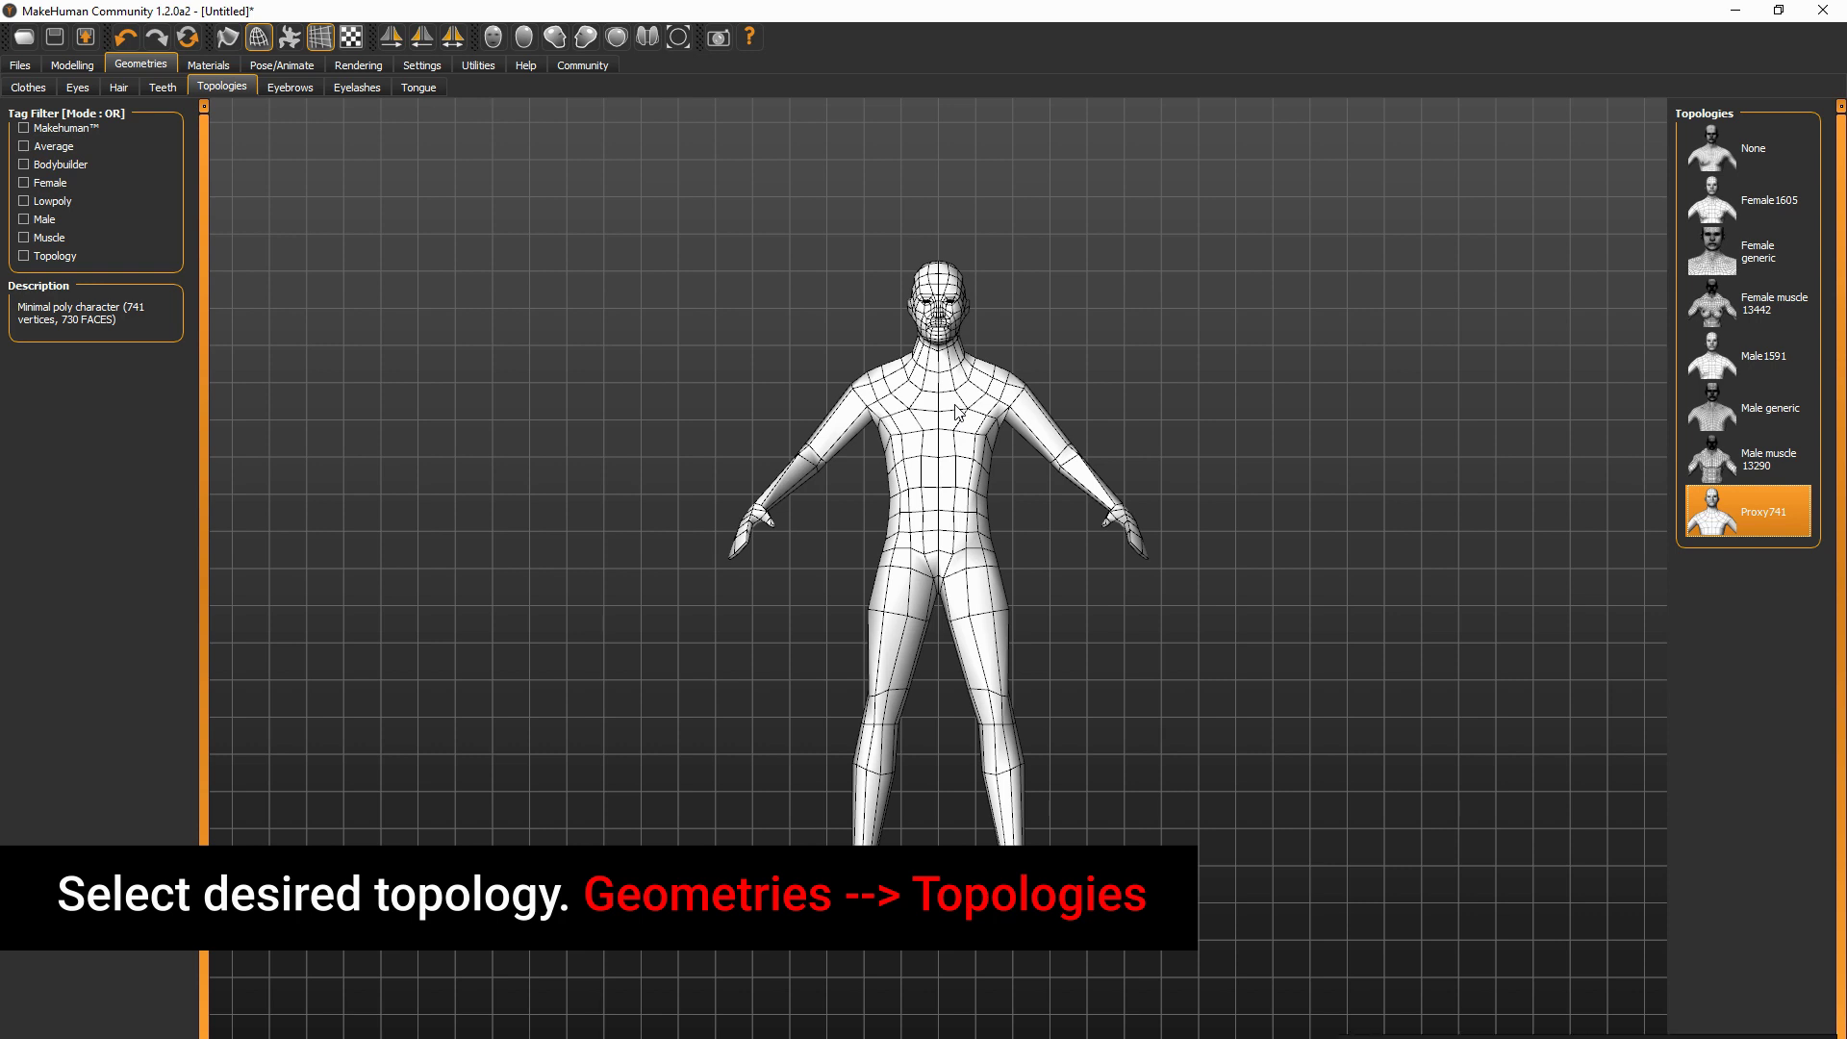
left_click(85, 36)
left_click(25, 183)
type("human")
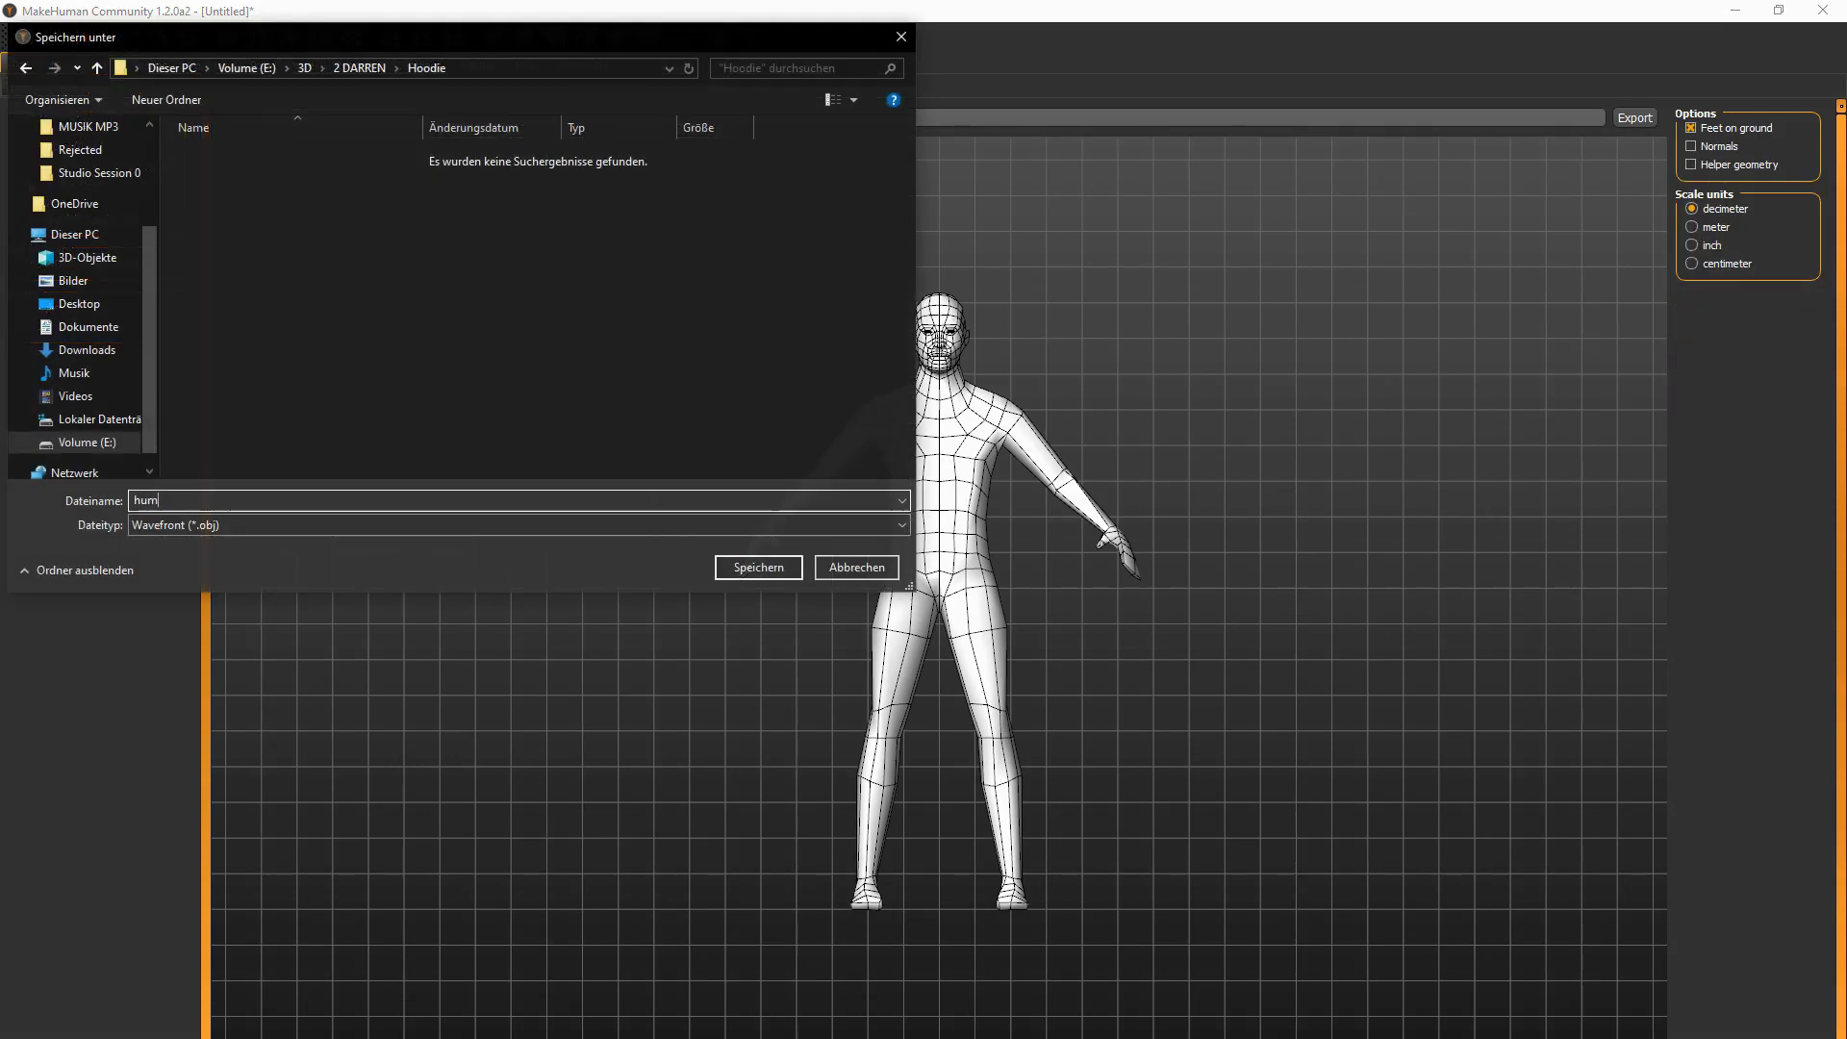
left_click(772, 568)
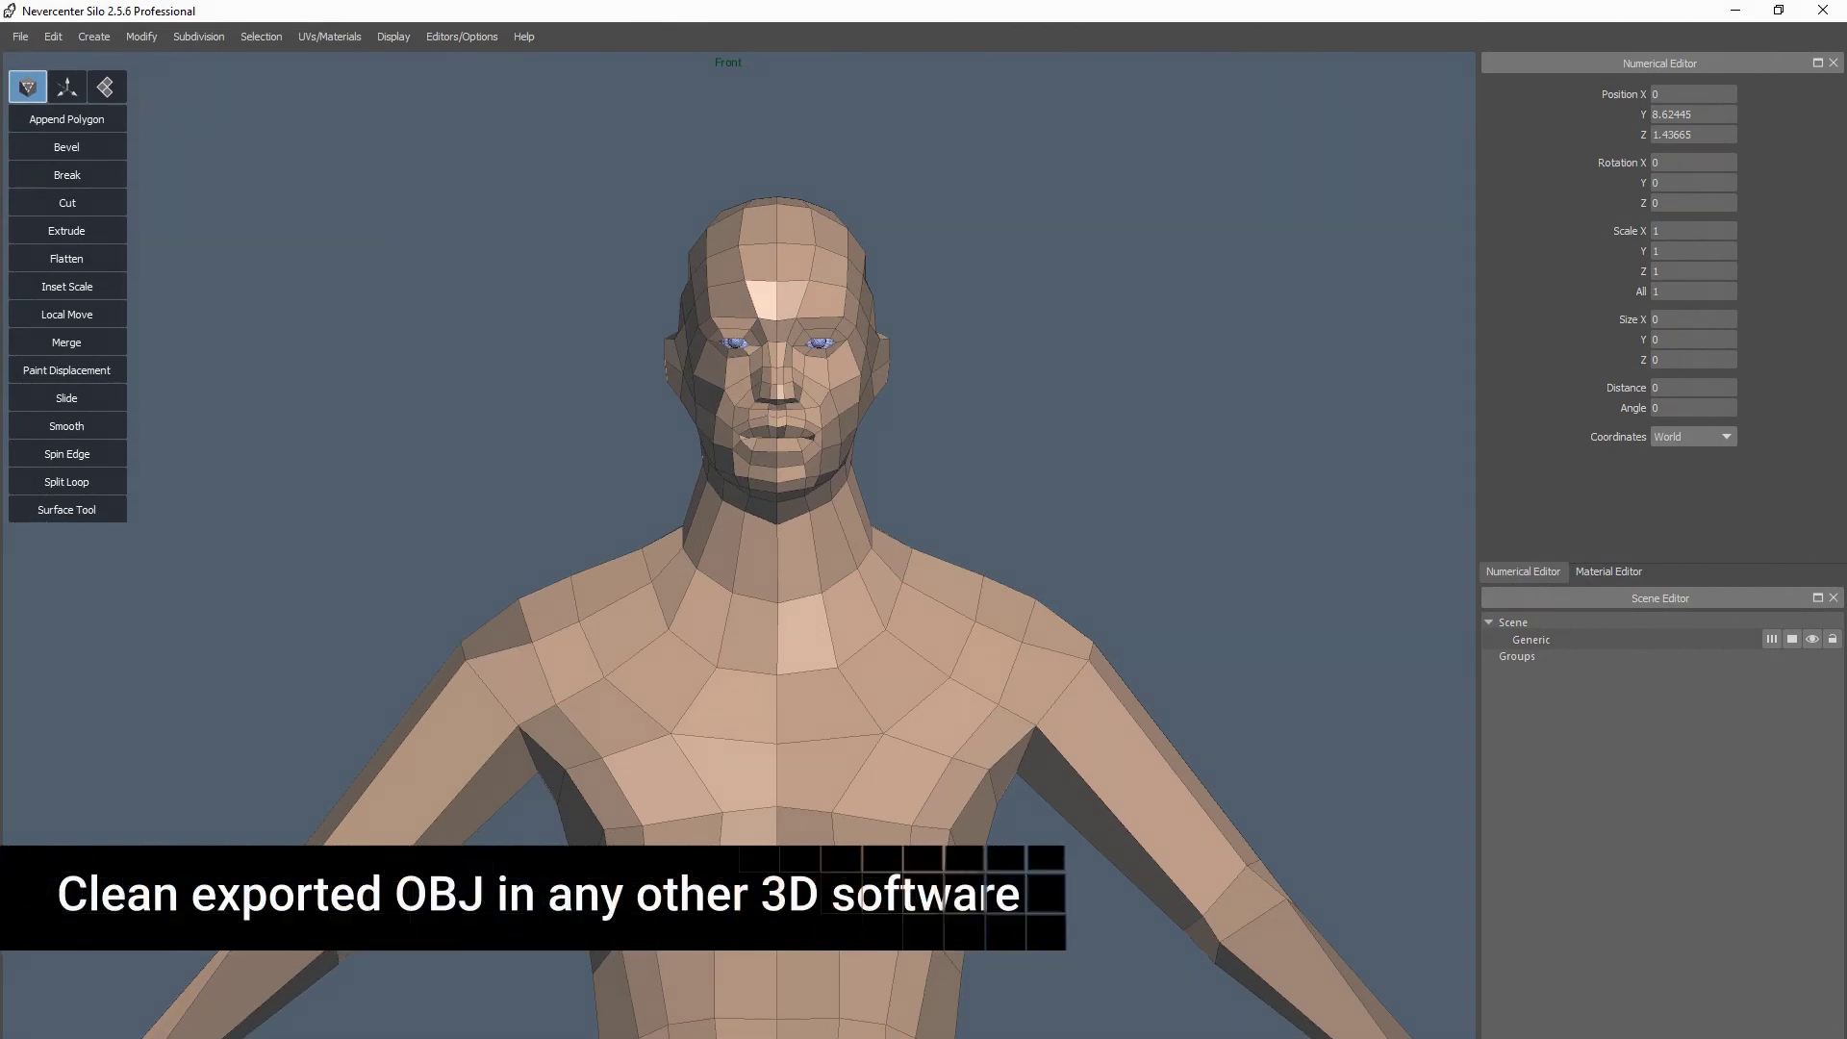
Switch to Silo and delete the head and the left arm of the exported body mesh
left_click_drag(575, 119, 954, 504)
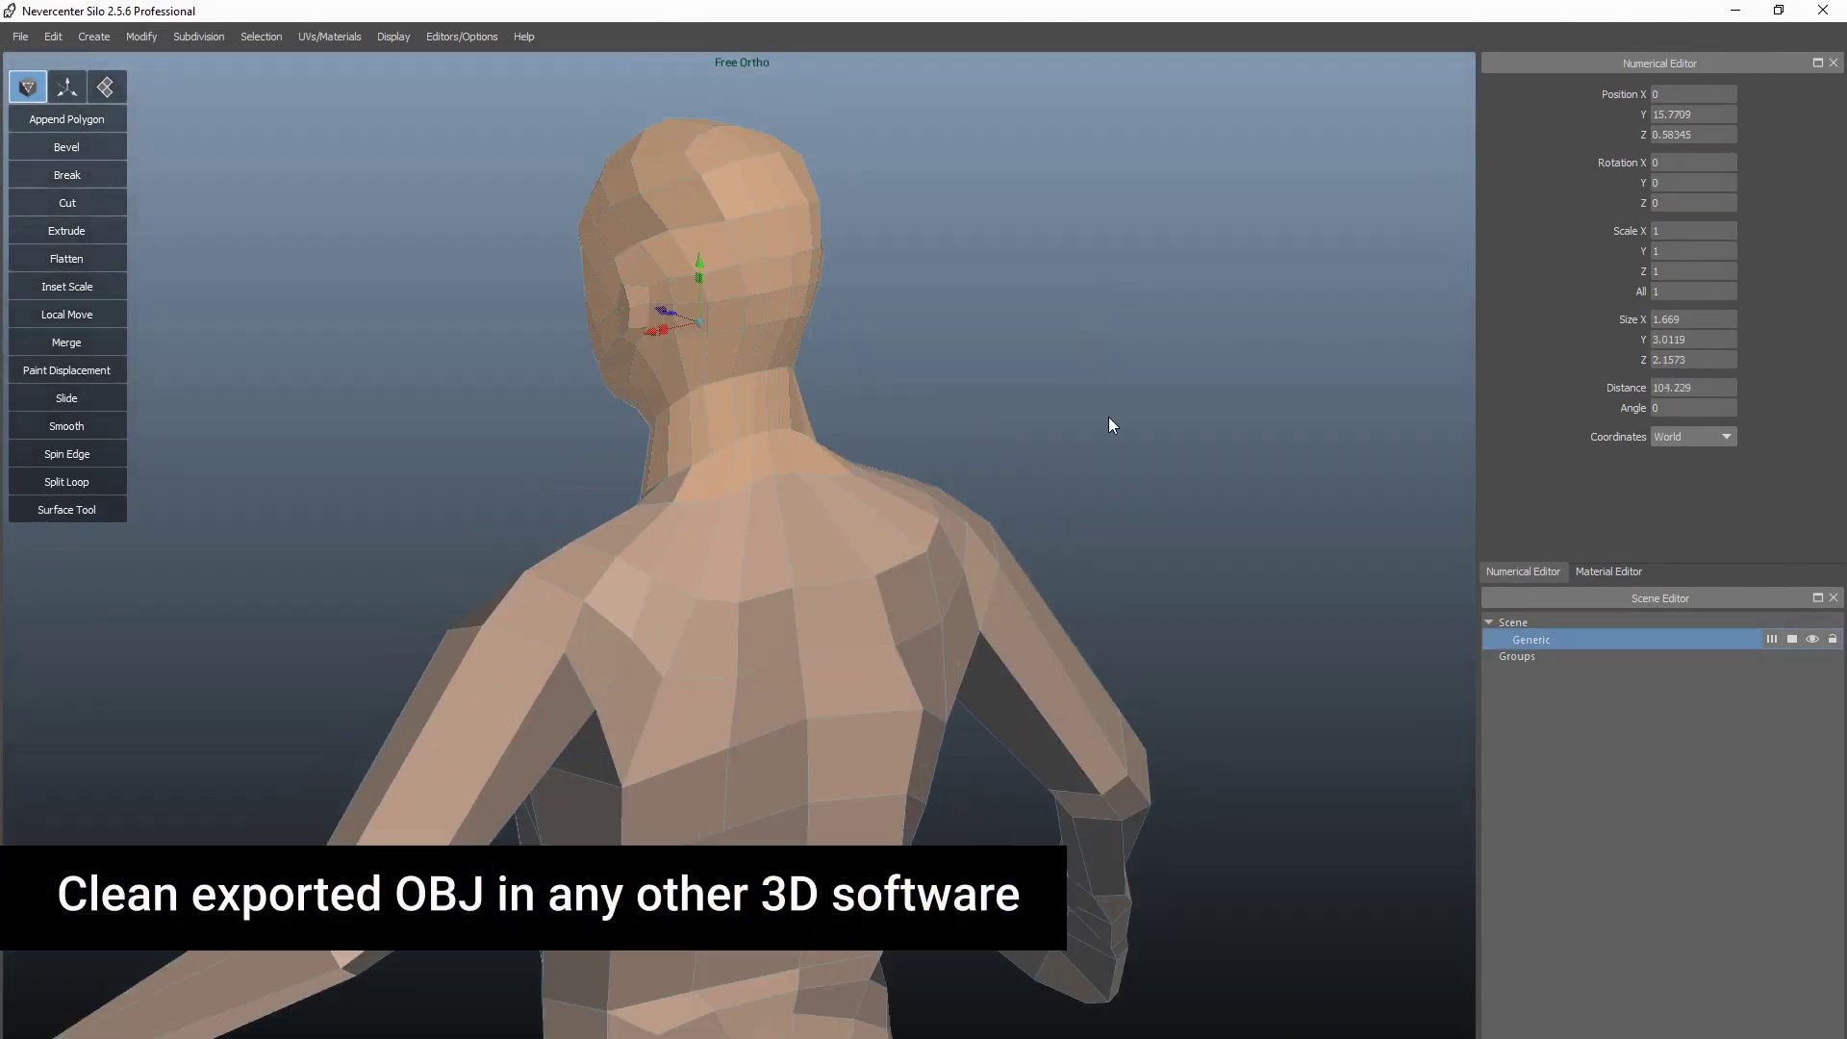
middle_click_drag(1105, 420, 1053, 445)
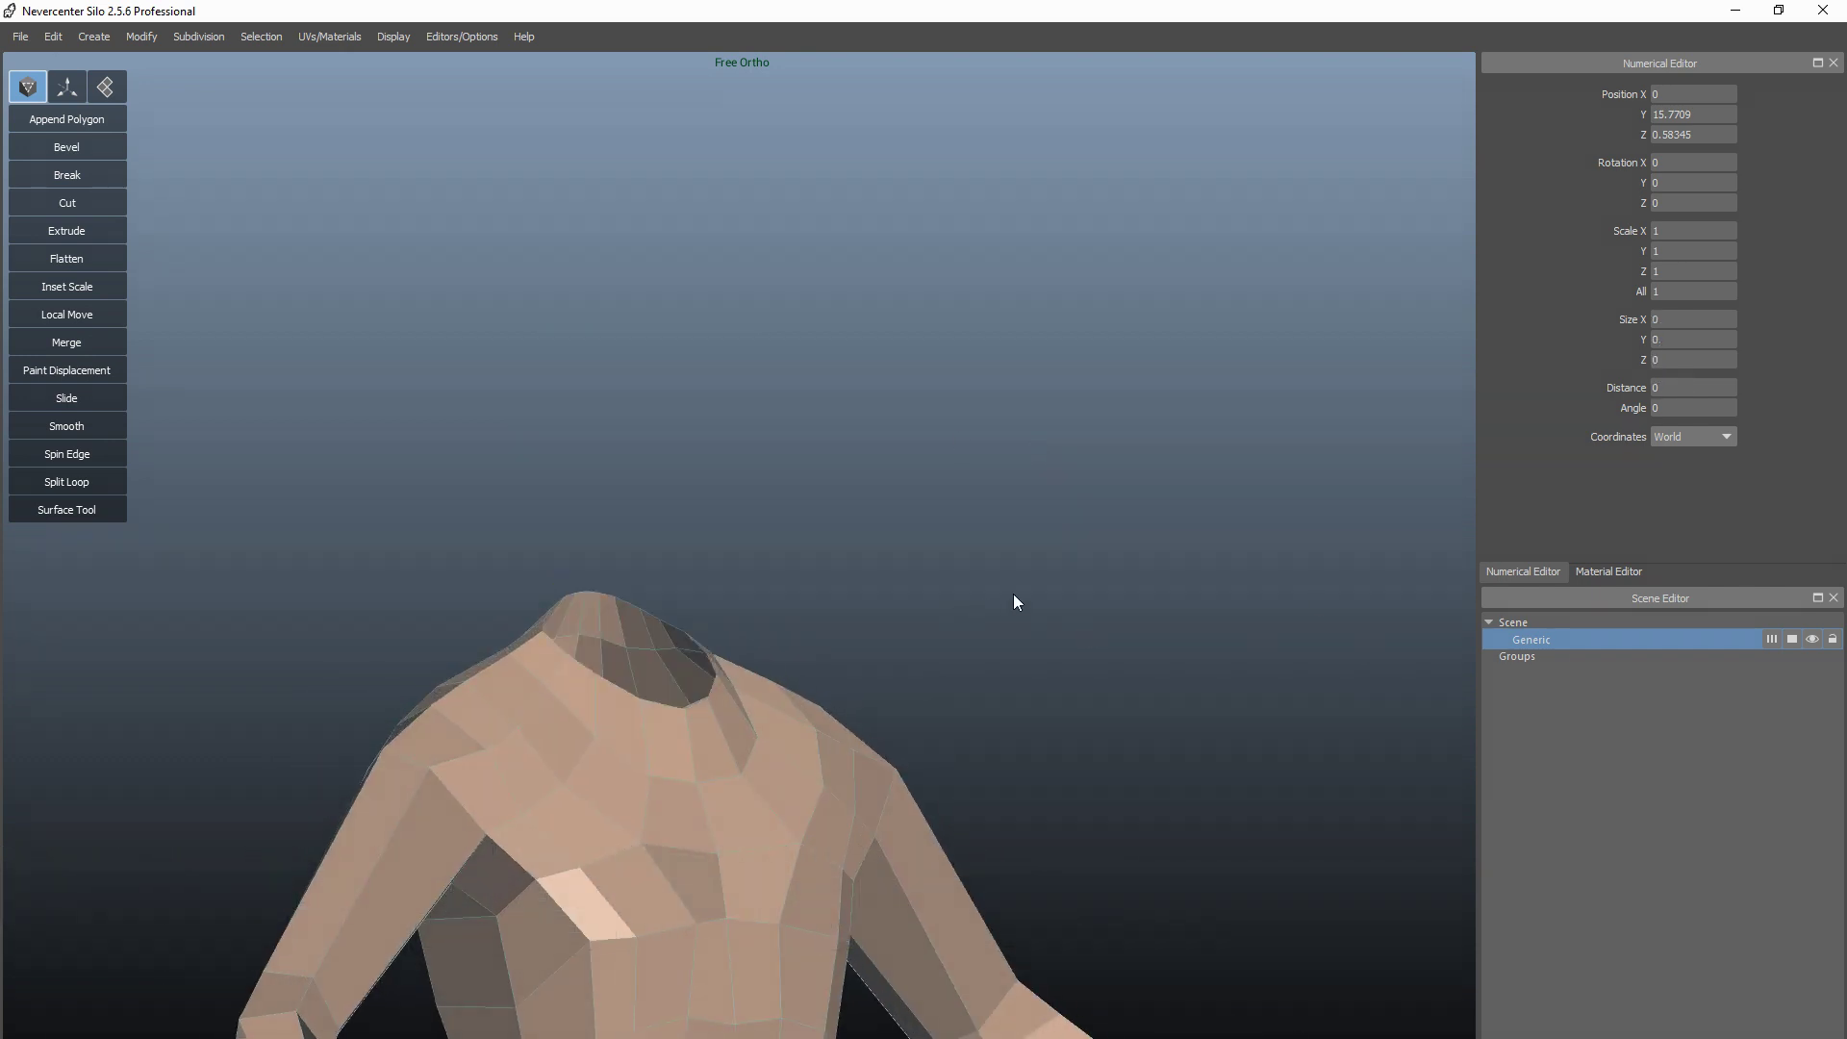
scroll(971, 577, "down", 3)
middle_click_drag(1013, 602, 856, 168)
scroll(972, 577, "up", 3)
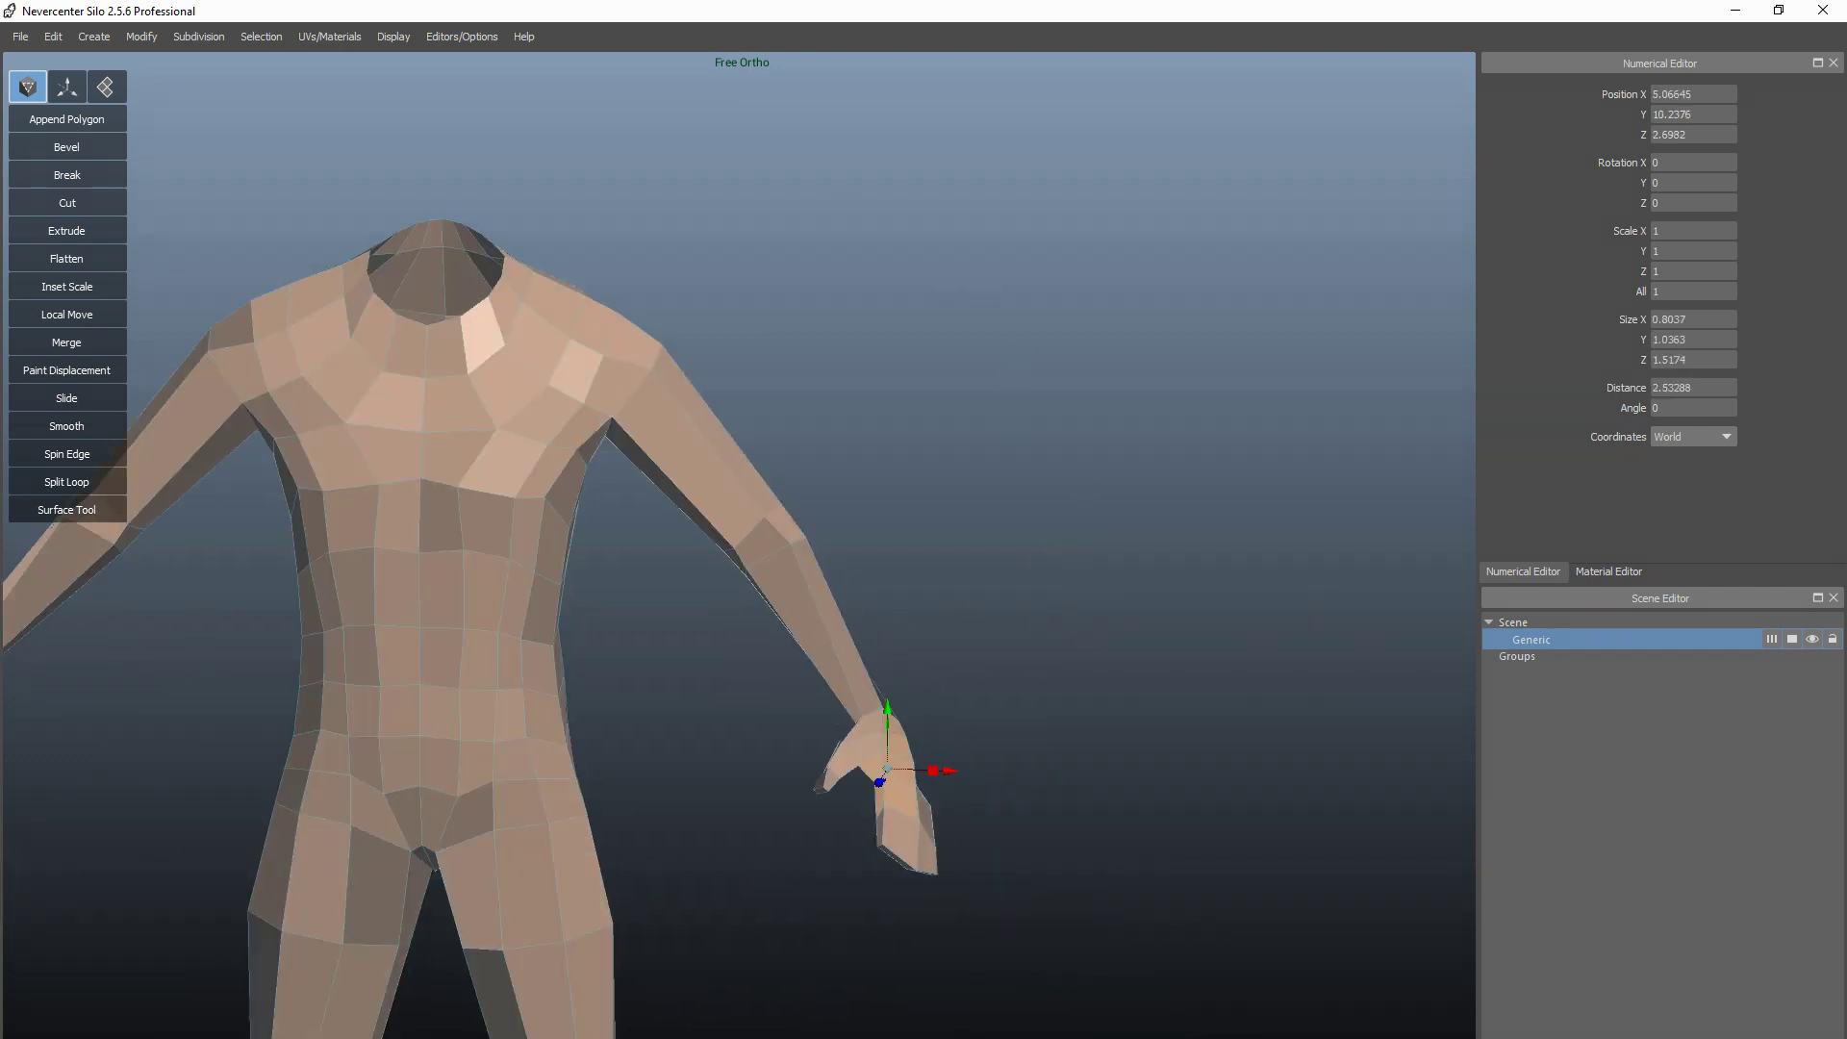
left_click_drag(635, 520, 989, 823)
key("Delete")
Delete the body's right hand, forearm and remaining upper-arm faces up to the shoulder opening
middle_click_drag(864, 579, 260, 363)
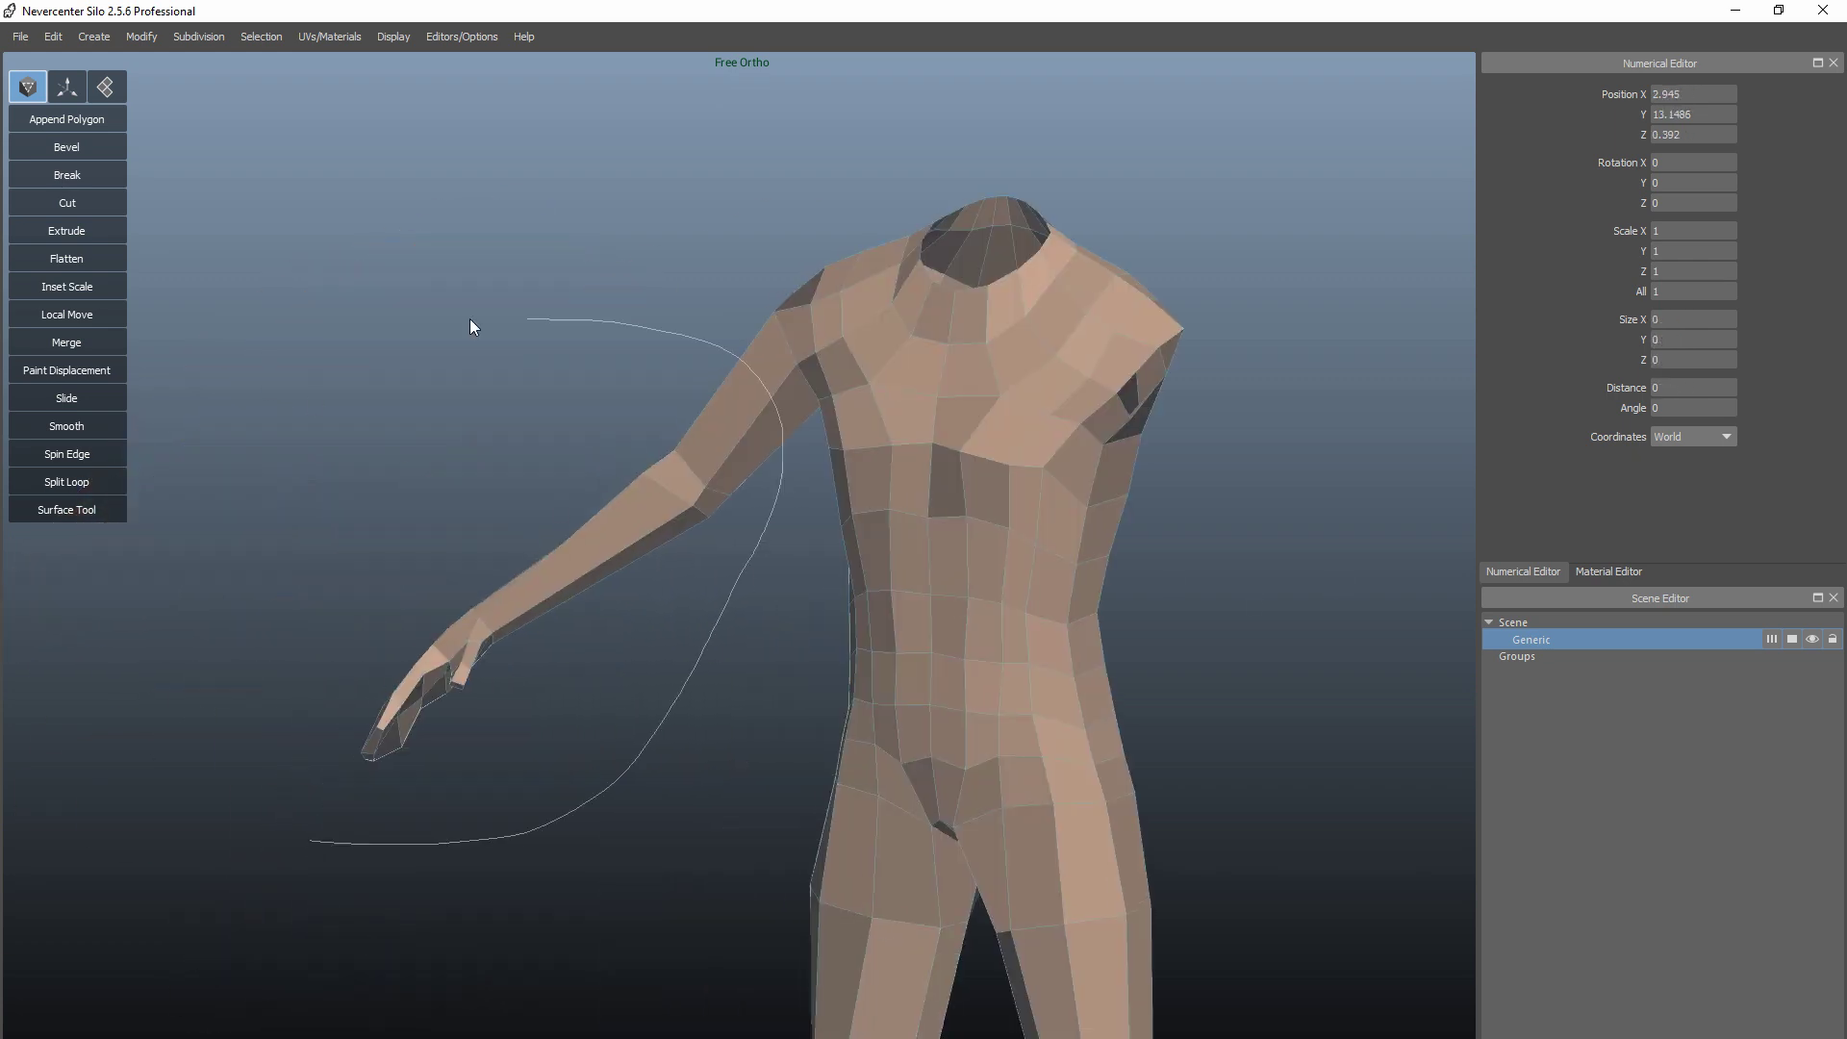
mouse_move(469, 327)
left_mouse_down()
mouse_move(291, 835)
mouse_move(775, 494)
mouse_move(269, 631)
left_mouse_up()
key("Delete")
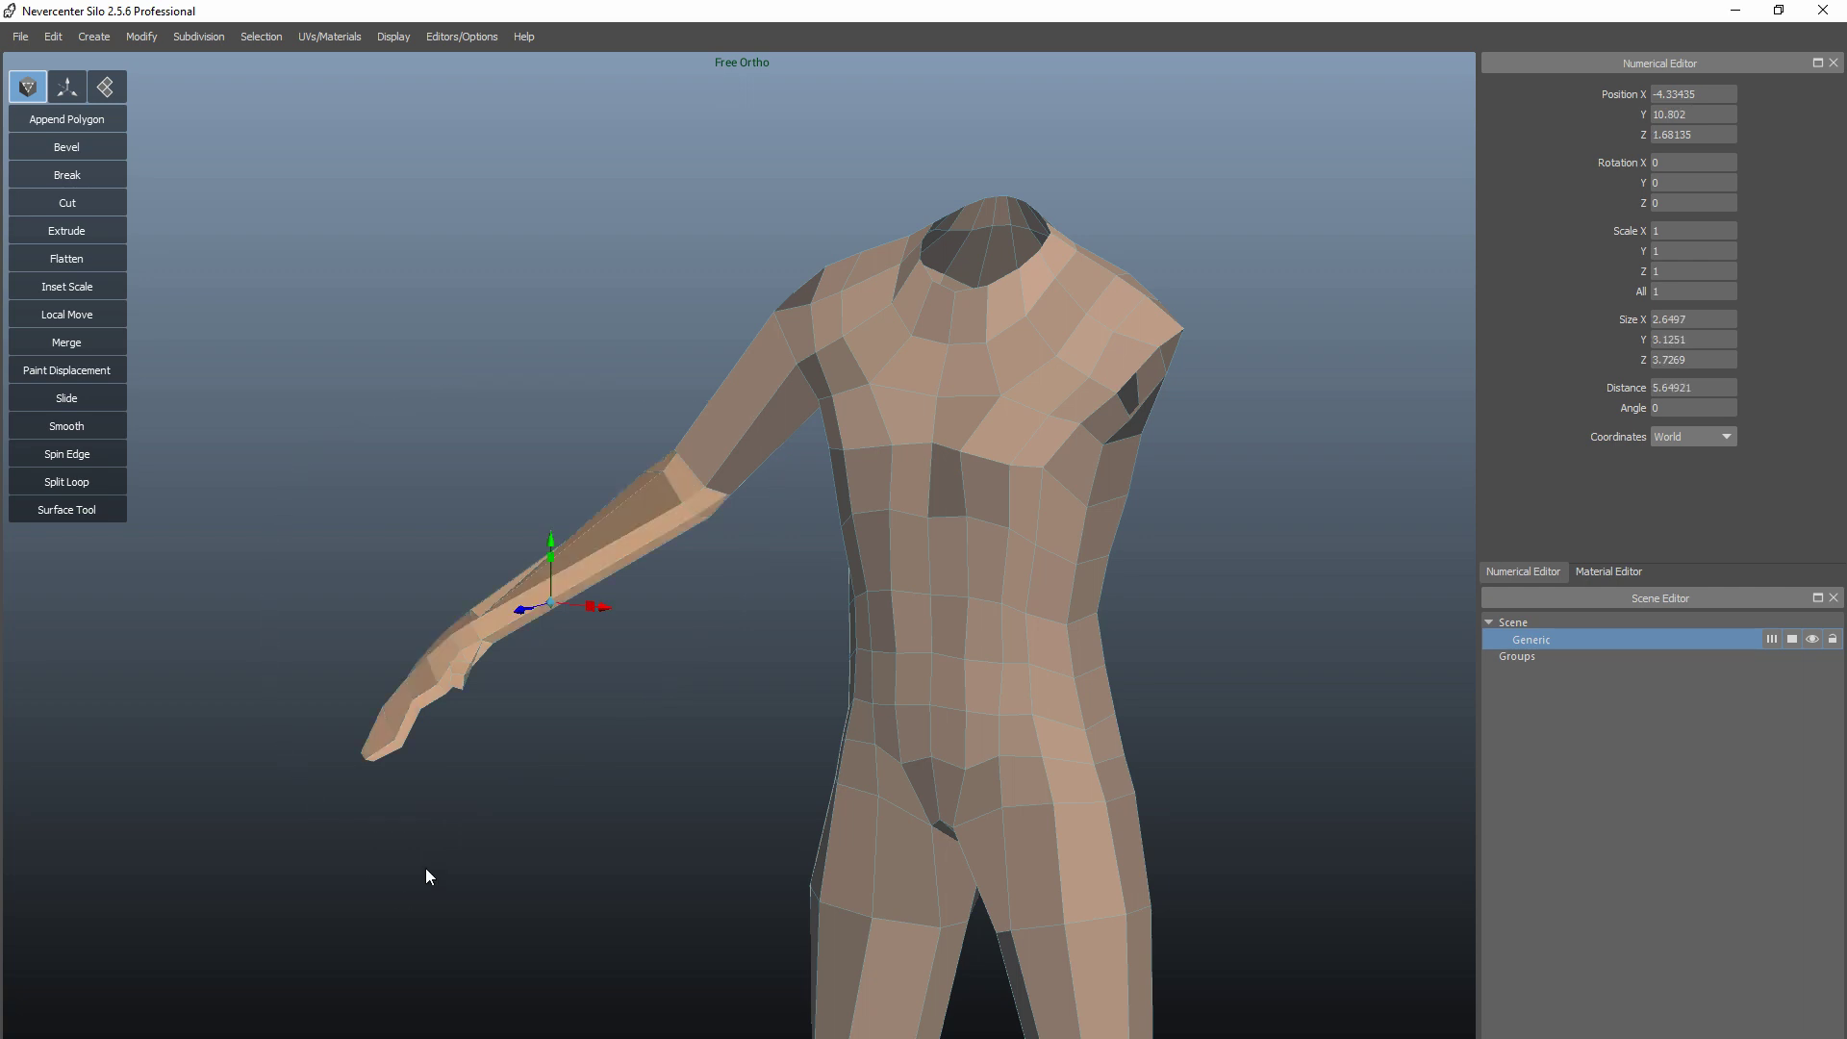
key("Delete")
left_click(701, 465)
key("Delete")
left_click(727, 462)
key("Delete")
left_click(769, 423)
key("Delete")
Remove the legs from the mesh and level the torso's lower edge into a straight hem in the front view
middle_click_drag(1318, 688, 1172, 741)
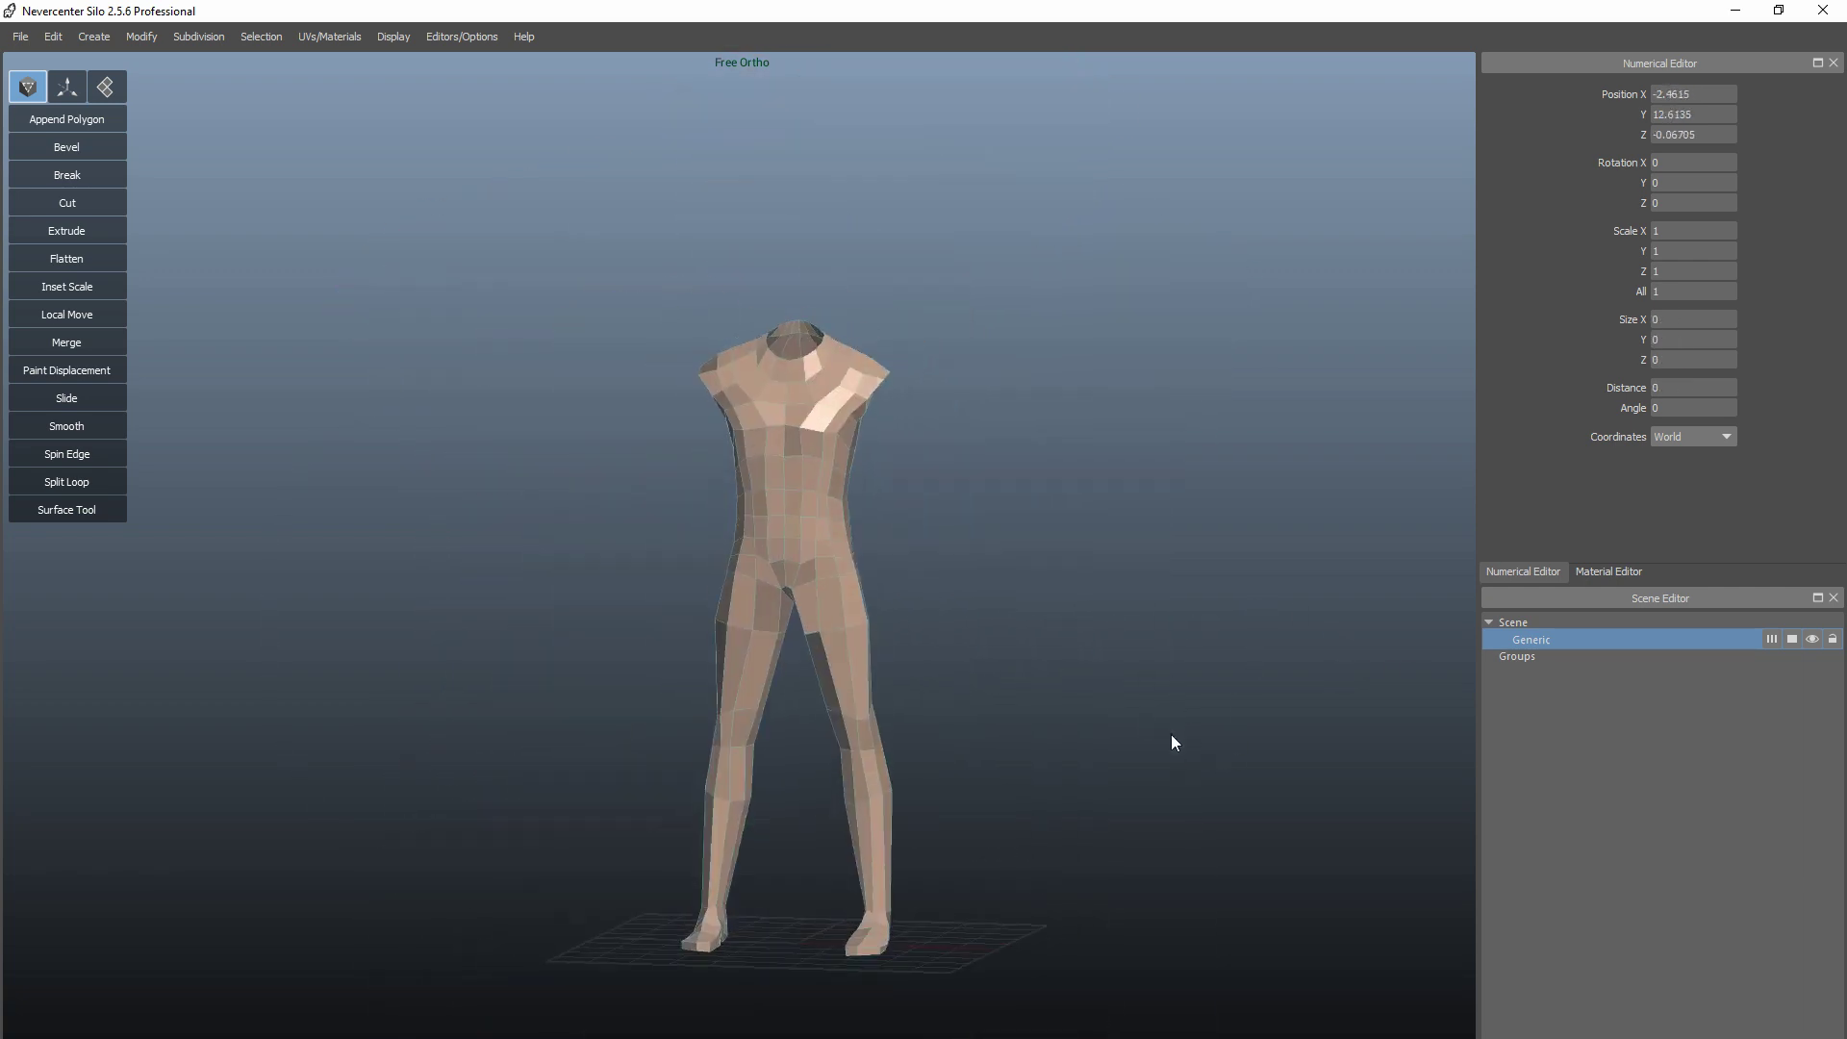
key("ctrl+2")
scroll(1202, 770, "up", 5)
scroll(1193, 817, "down", 5)
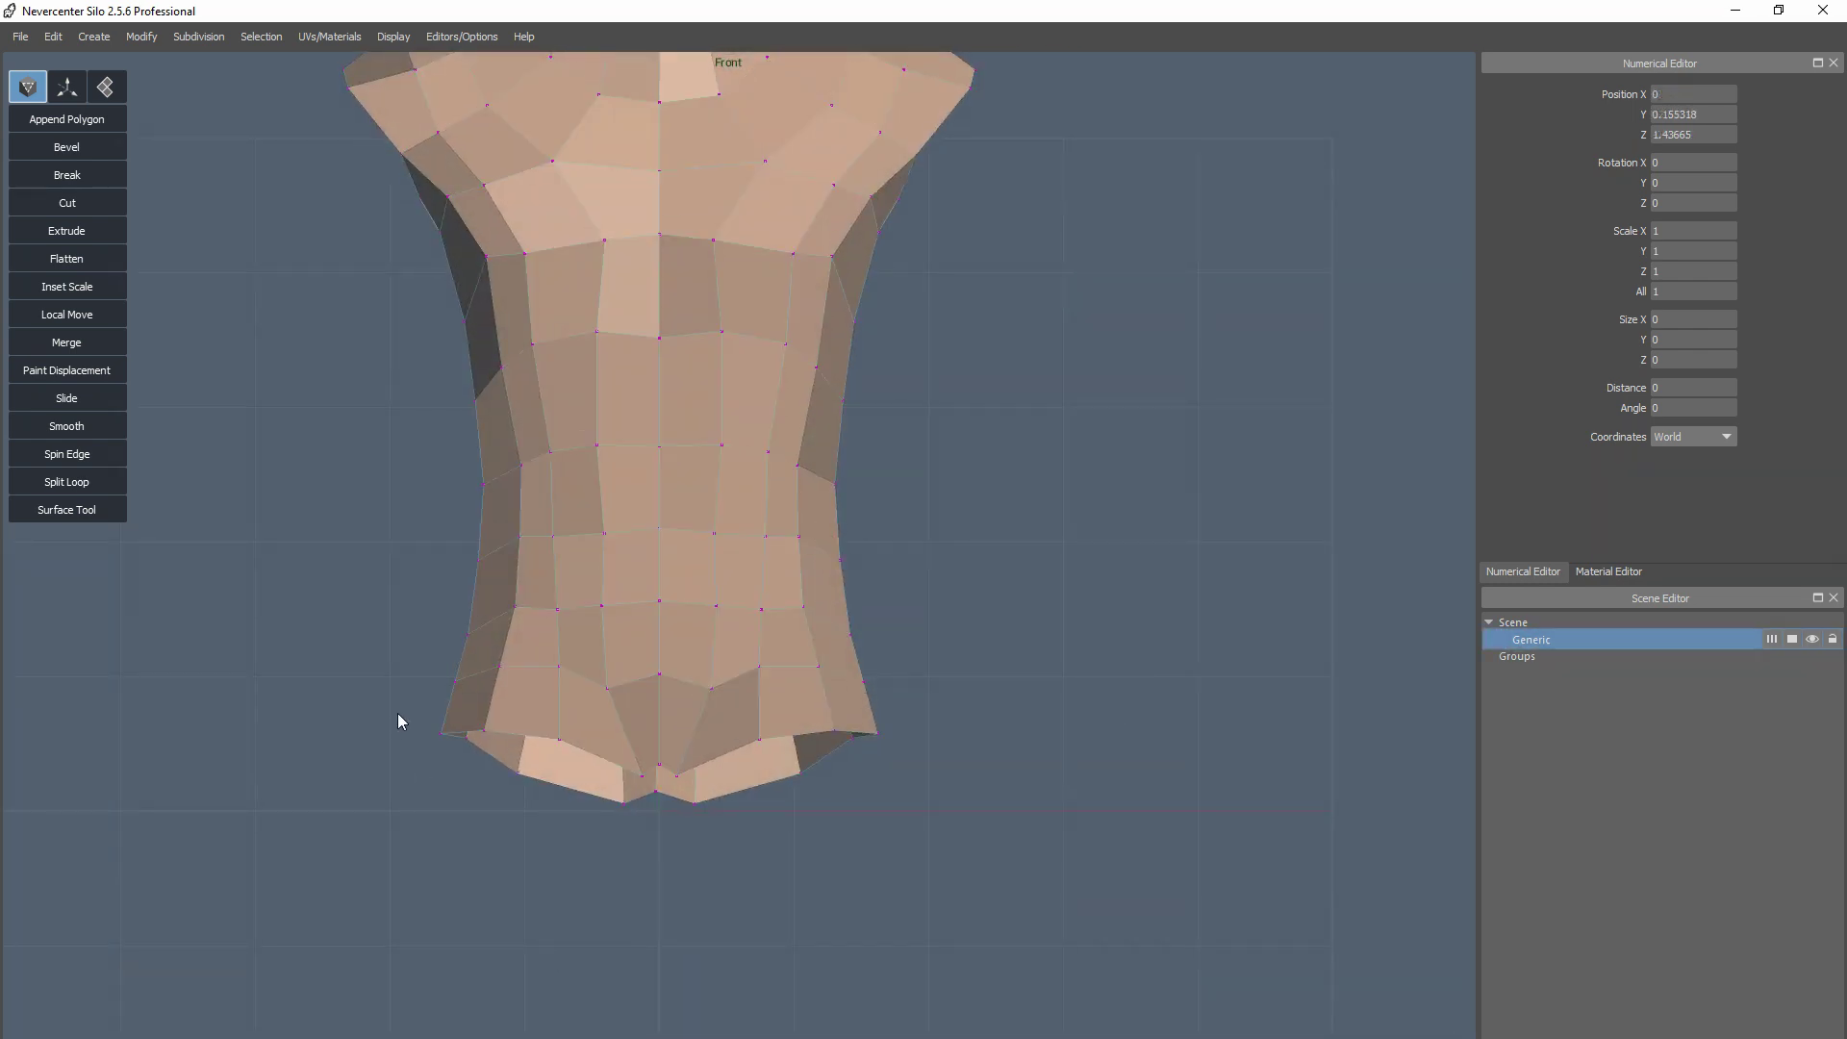
left_click_drag(410, 712, 896, 850)
left_click_drag(659, 705, 665, 770)
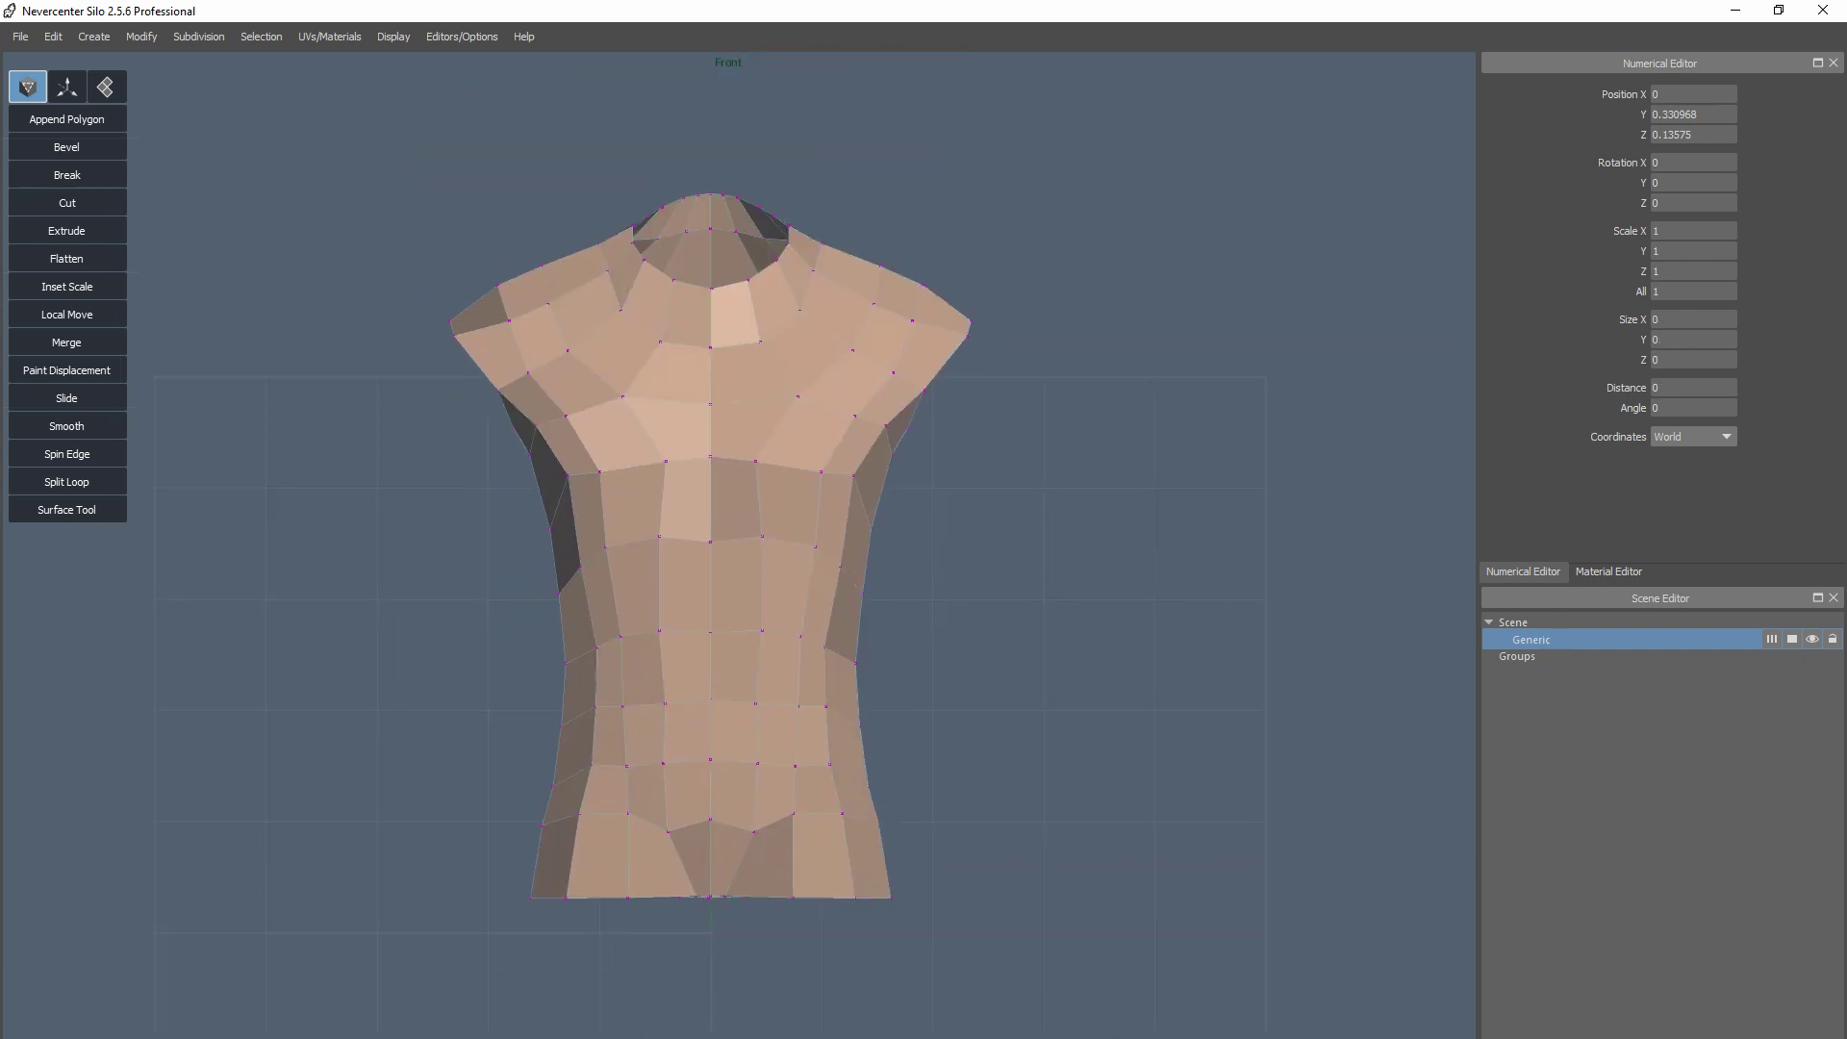
Delete the negative X half of the torso and select the vertices along the centre cut edge
left_click_drag(329, 106, 710, 1001)
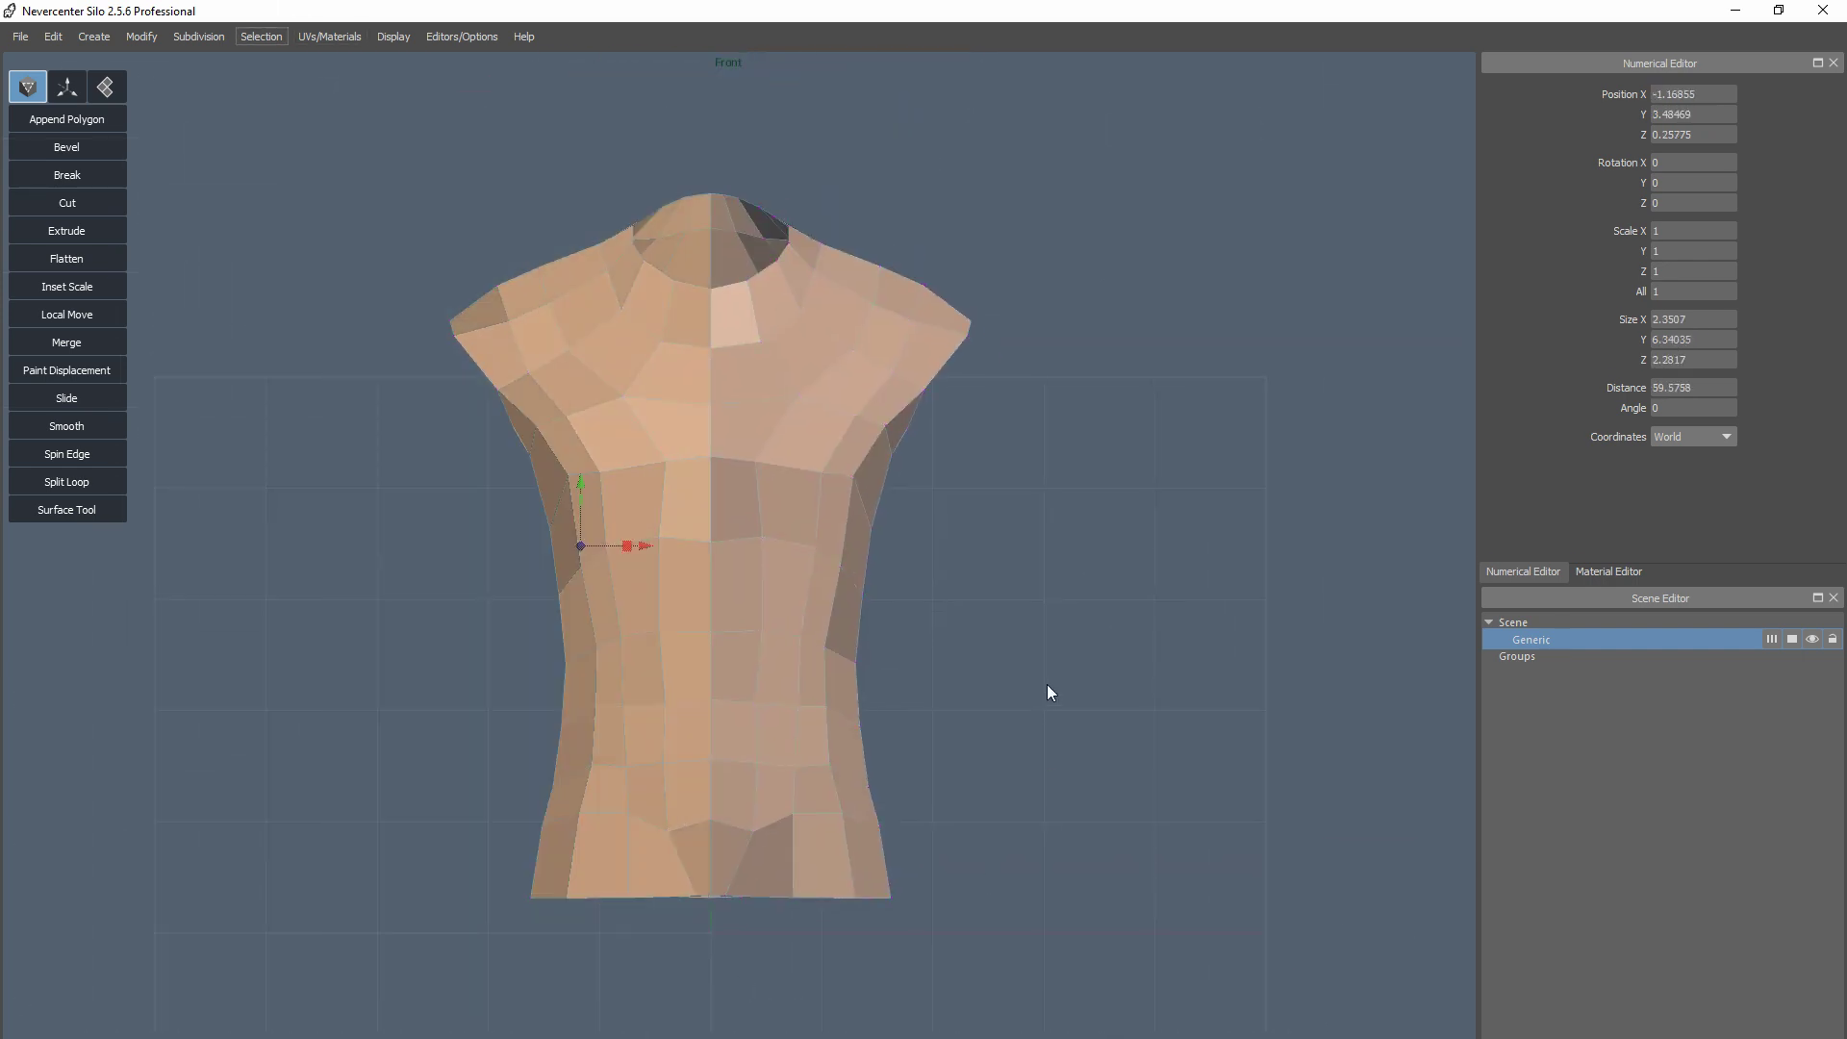
key("Delete")
left_click_drag(652, 165, 726, 1015)
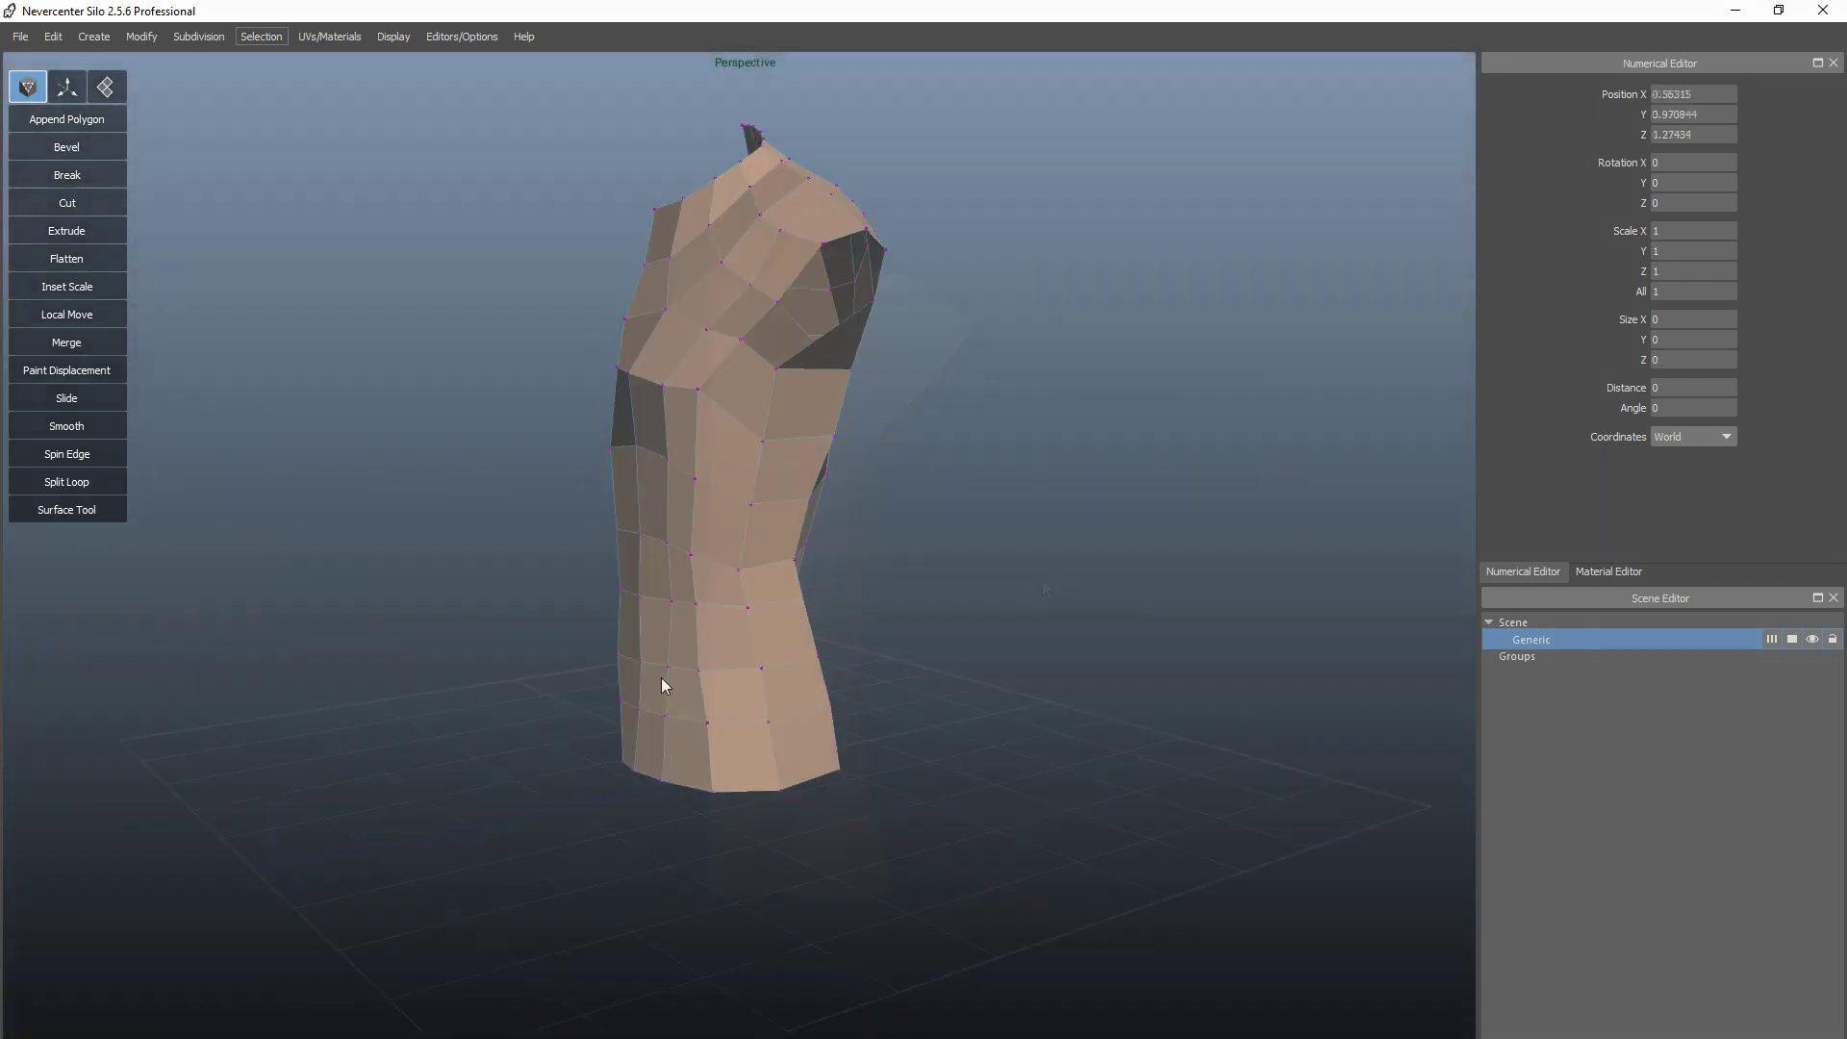
Move the three lower back vertices beside the centre line outward to straighten that vertical edge loop
middle_click_drag(660, 689, 893, 790)
scroll(891, 792, "up", 3)
left_click(688, 728)
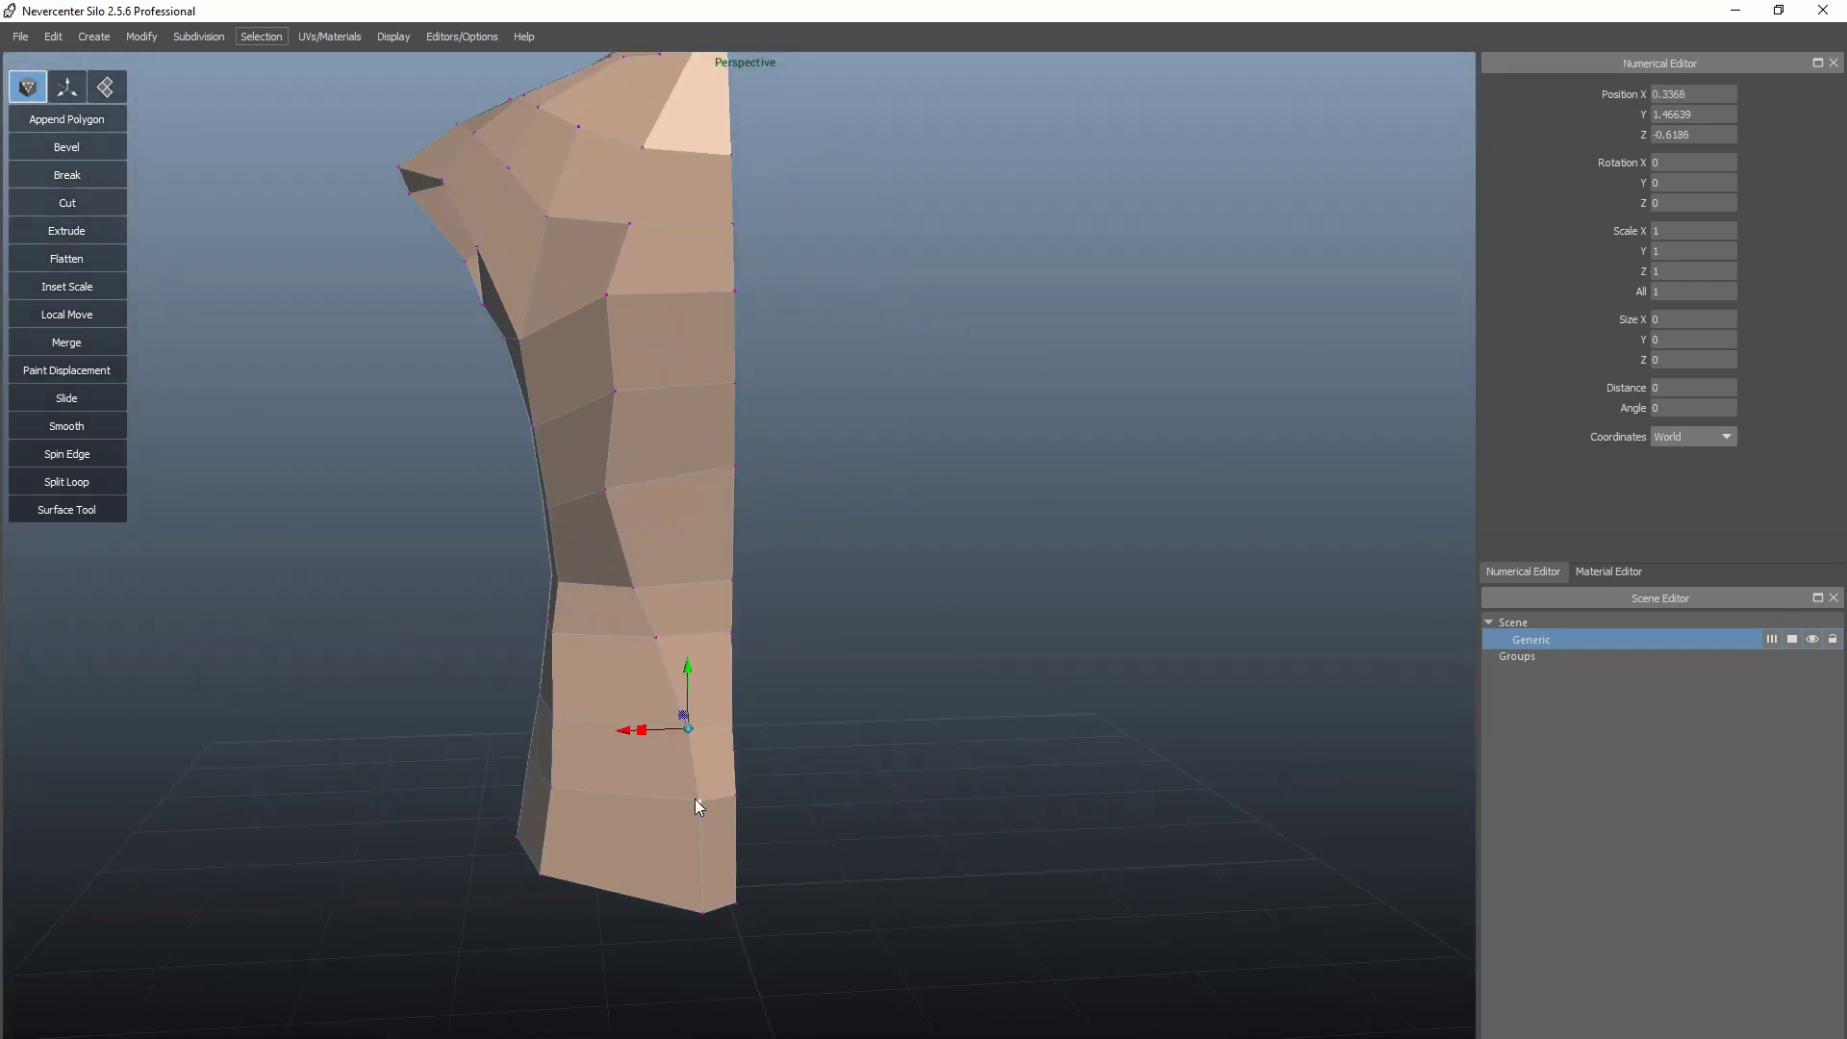
left_click(702, 800, "shift")
left_click(706, 909, "shift")
left_click_drag(634, 815, 570, 820)
key("Escape")
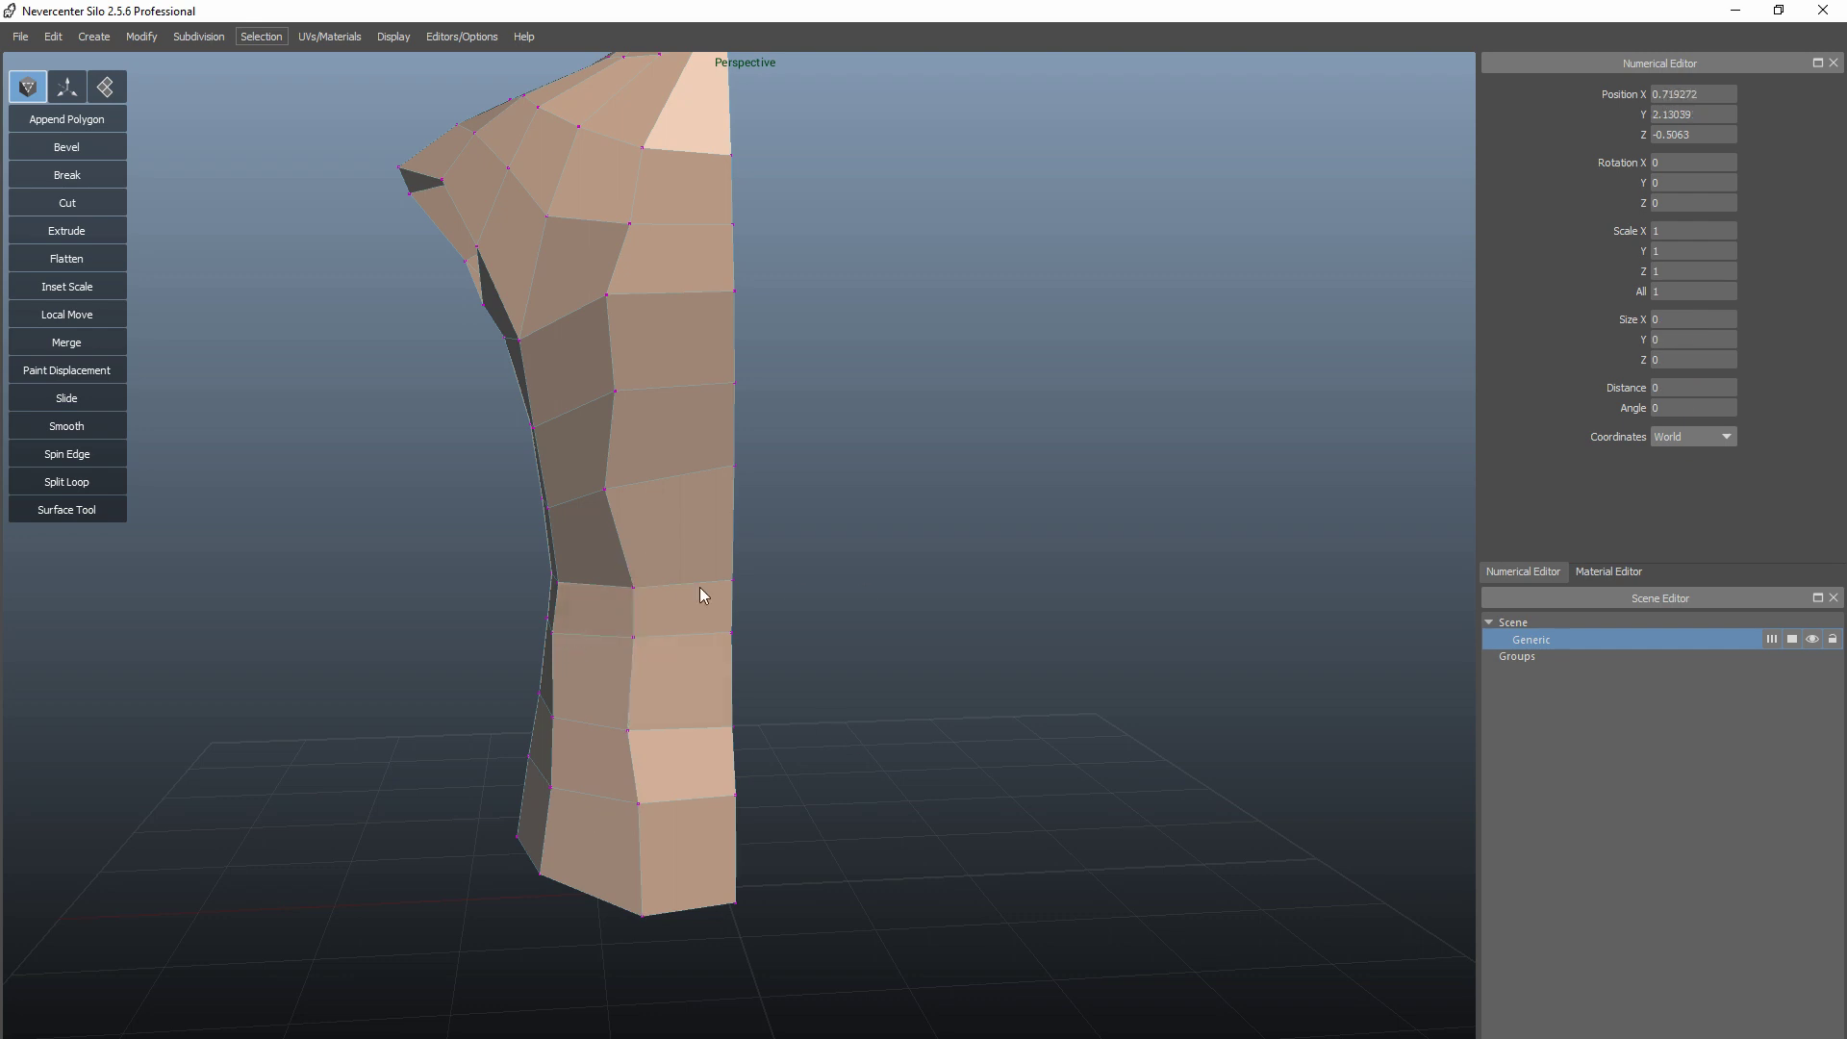
Shift the lower vertices on the side of the half torso slightly to even out the edge flow
scroll(688, 630, "down", 3)
middle_click_drag(914, 617, 664, 617)
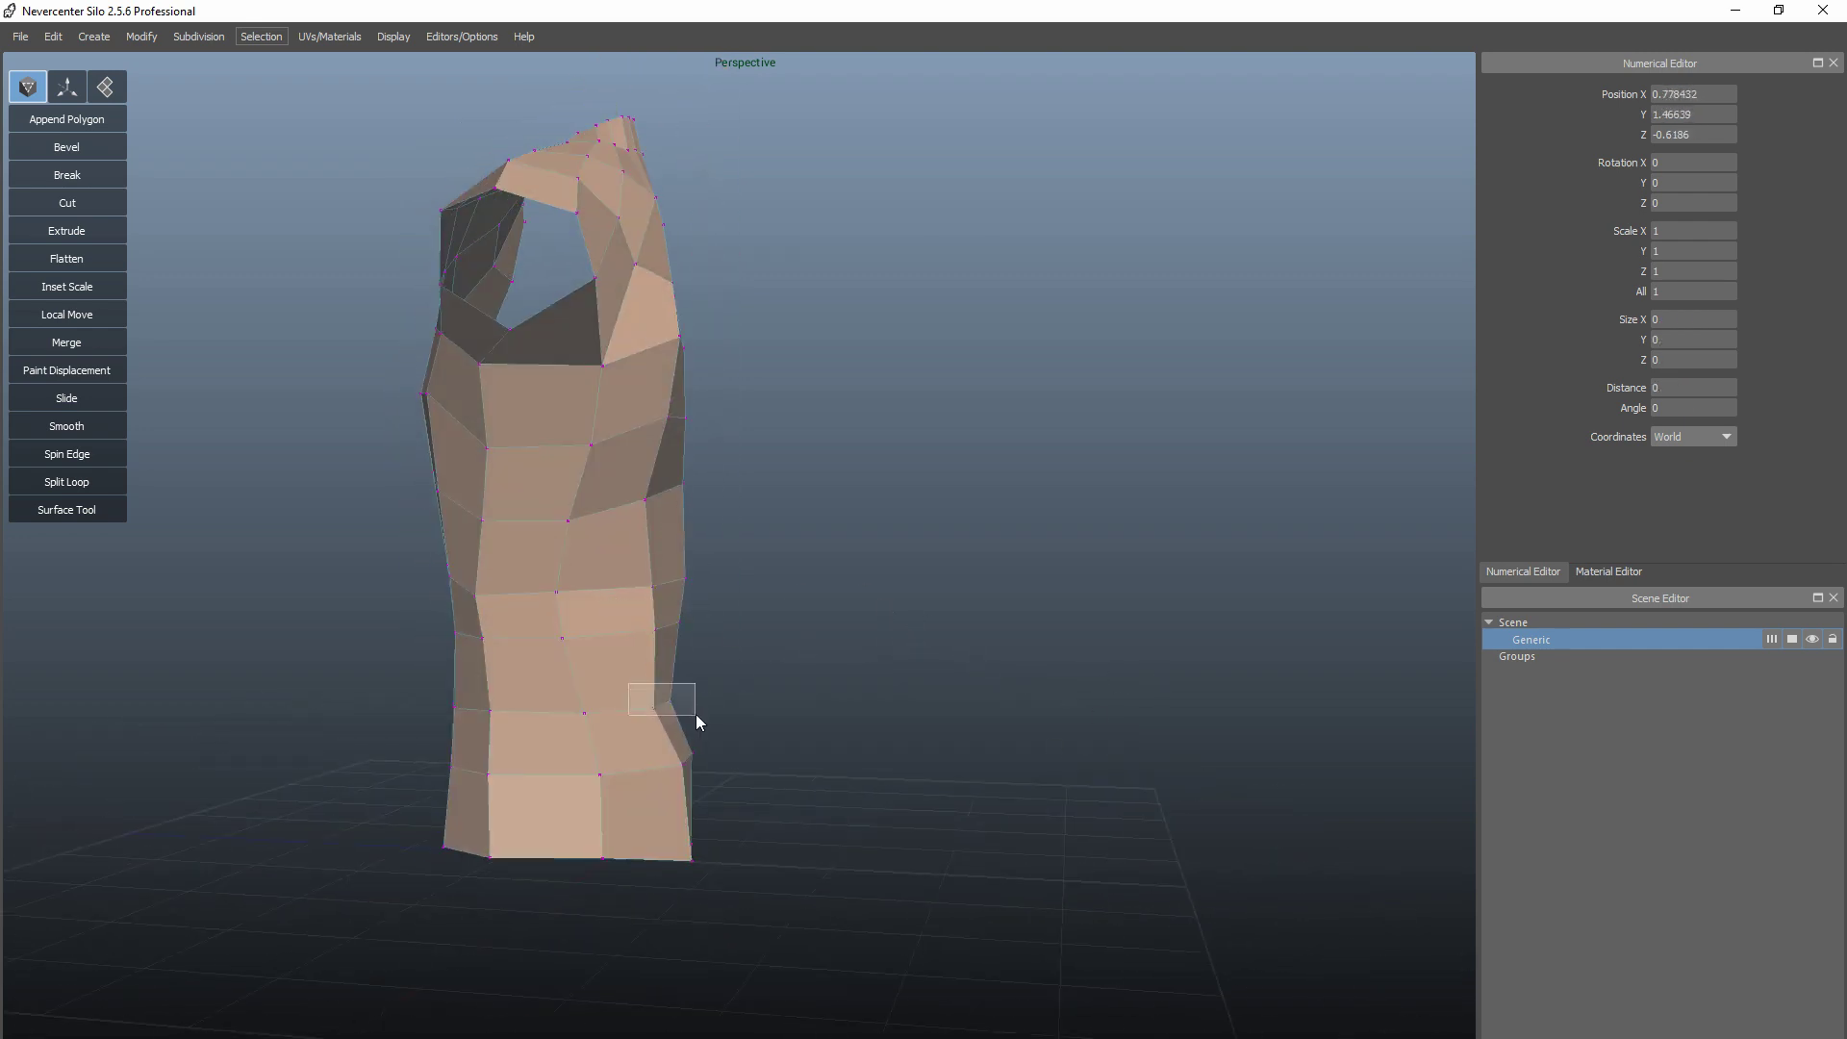
left_click_drag(645, 859, 629, 858)
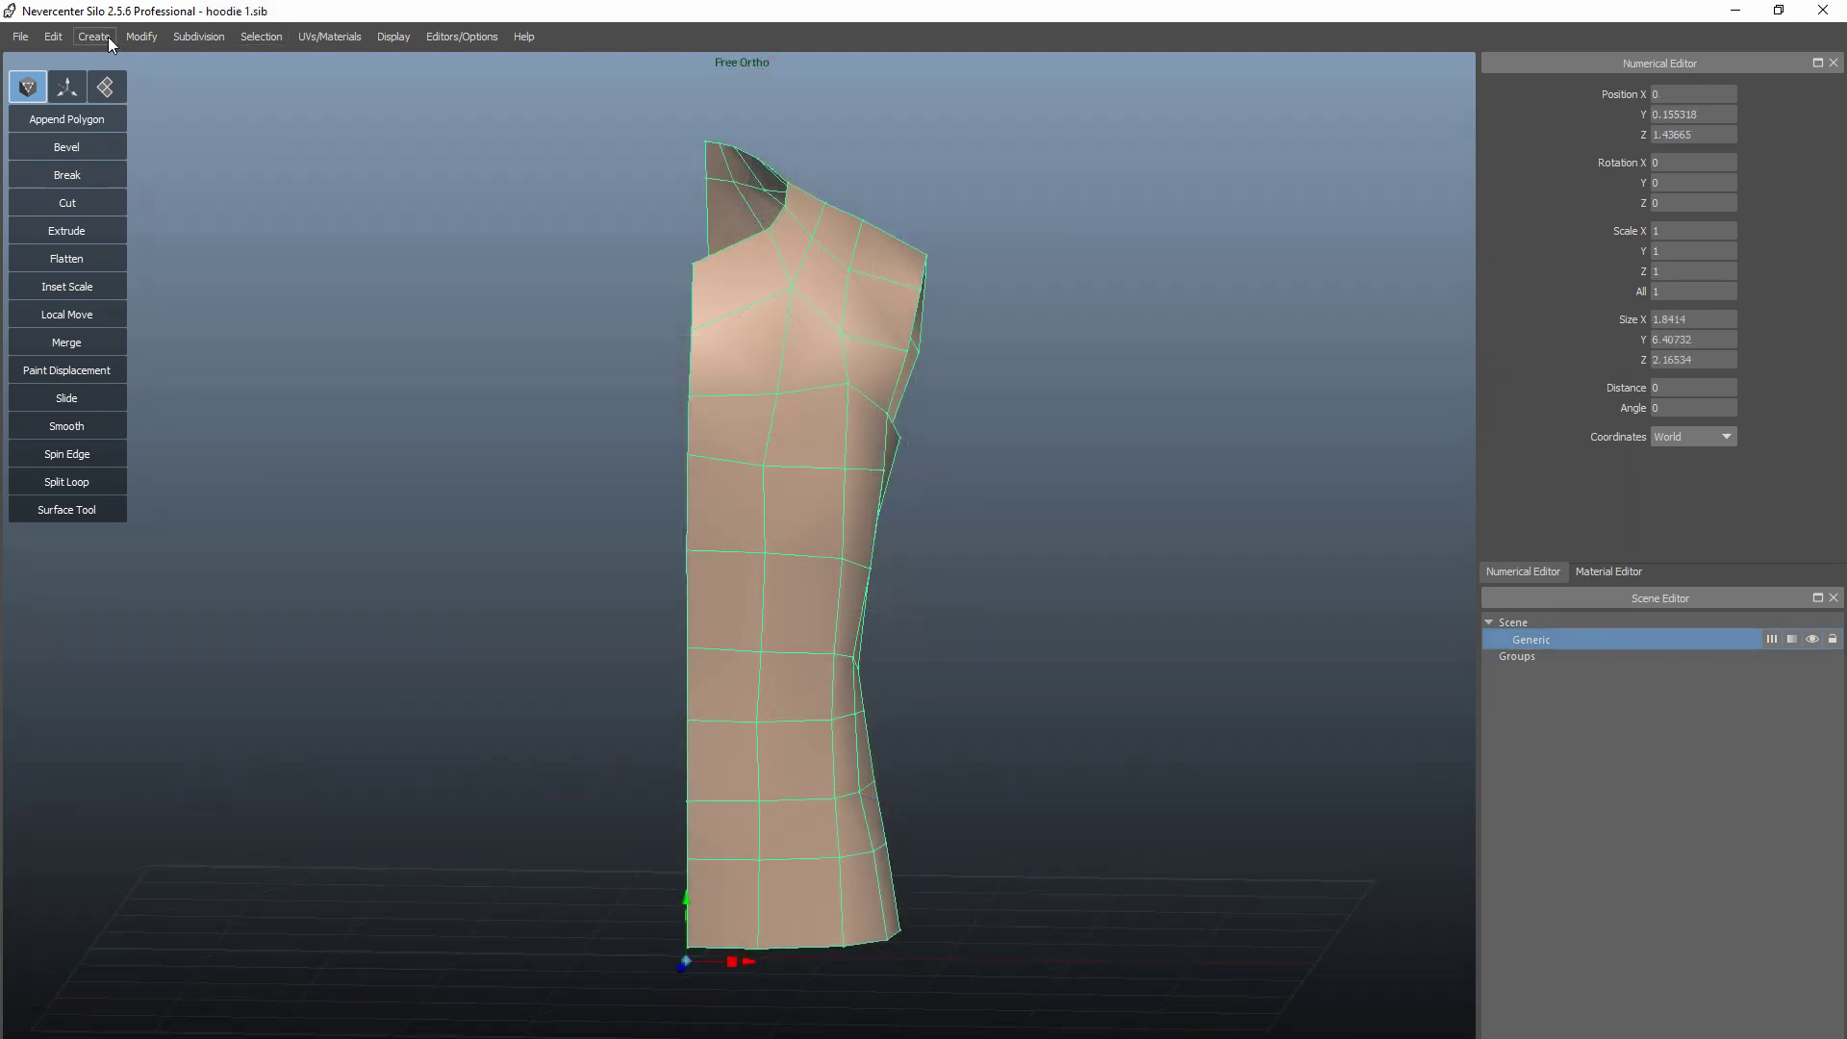
Mirror the half torso across the World X axis with a tolerance of 0.001
left_click(141, 37)
mouse_move(289, 356)
left_click(433, 379)
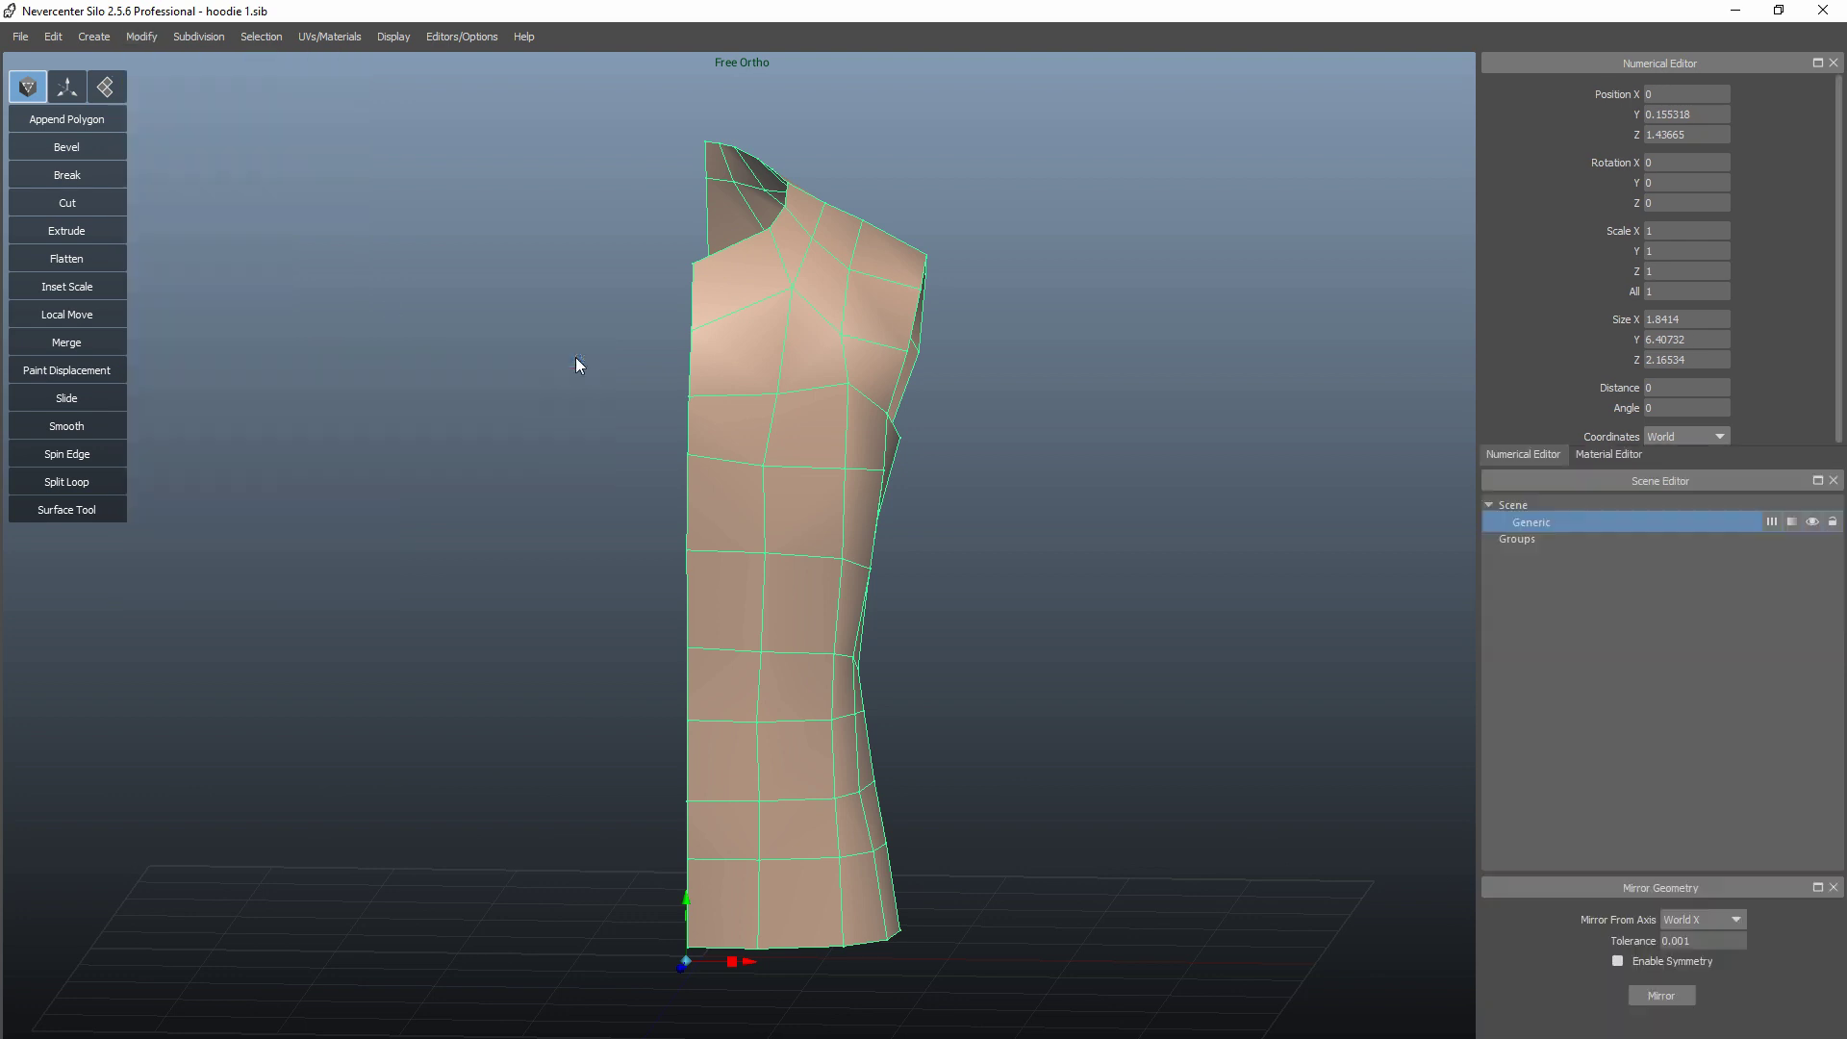
Adjust individual vertices along the torso's waist and side to smooth its silhouette
left_click_drag(1187, 796, 1096, 714, "alt")
scroll(1098, 793, "up", 2)
key("a")
left_click(867, 711)
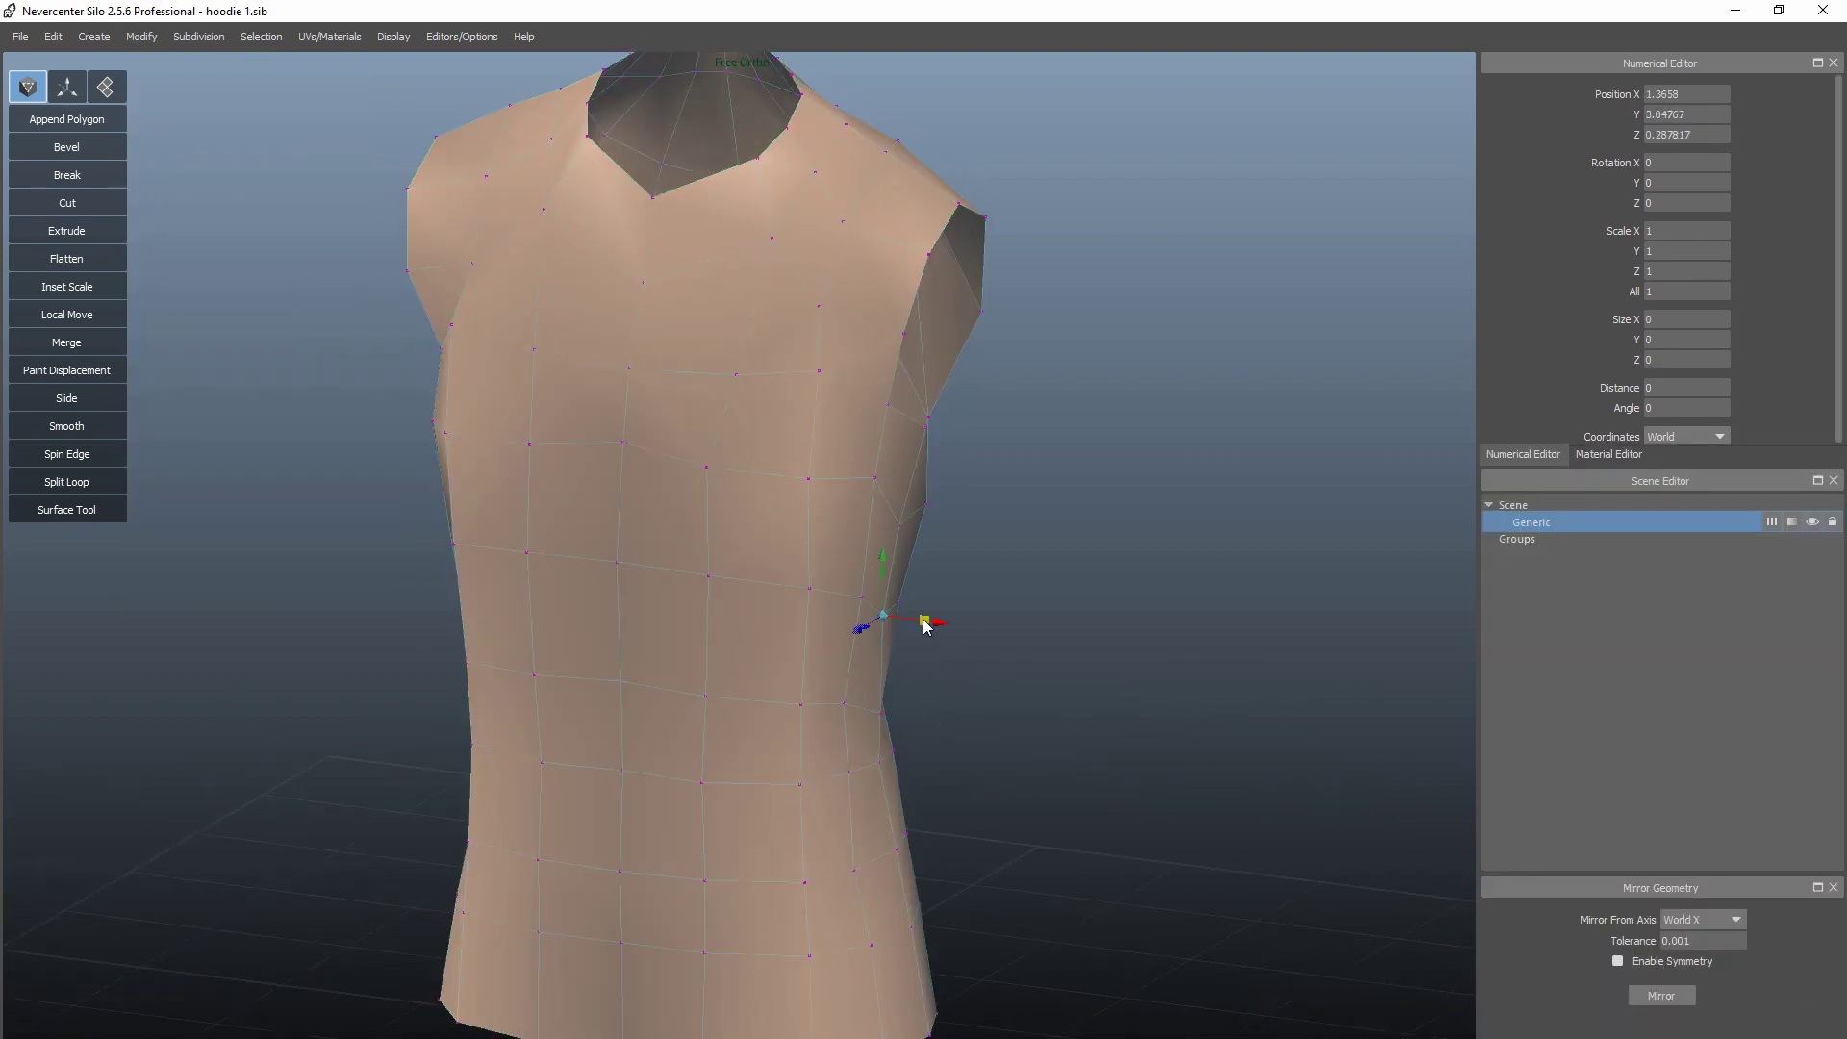
left_click_drag(923, 620, 1058, 672, "alt")
left_click(878, 768)
left_click(897, 867)
left_click_drag(949, 862, 961, 861)
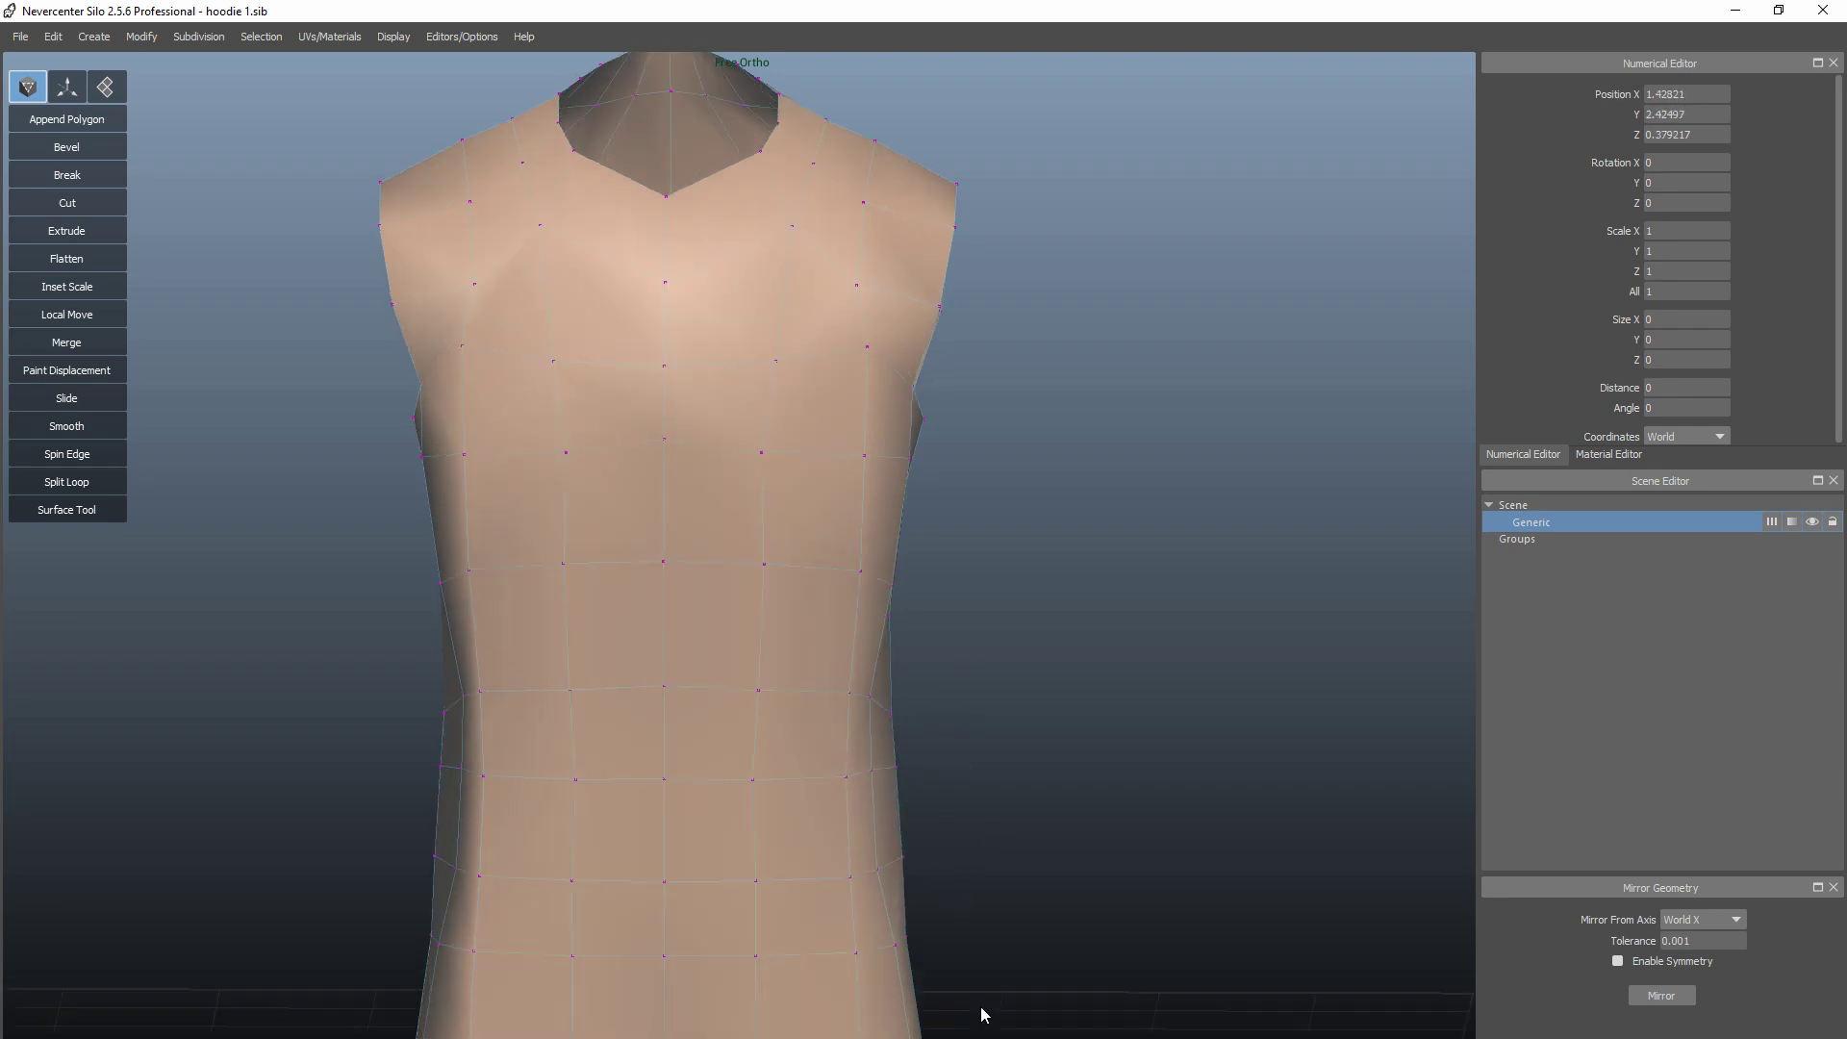
left_click(129, 108)
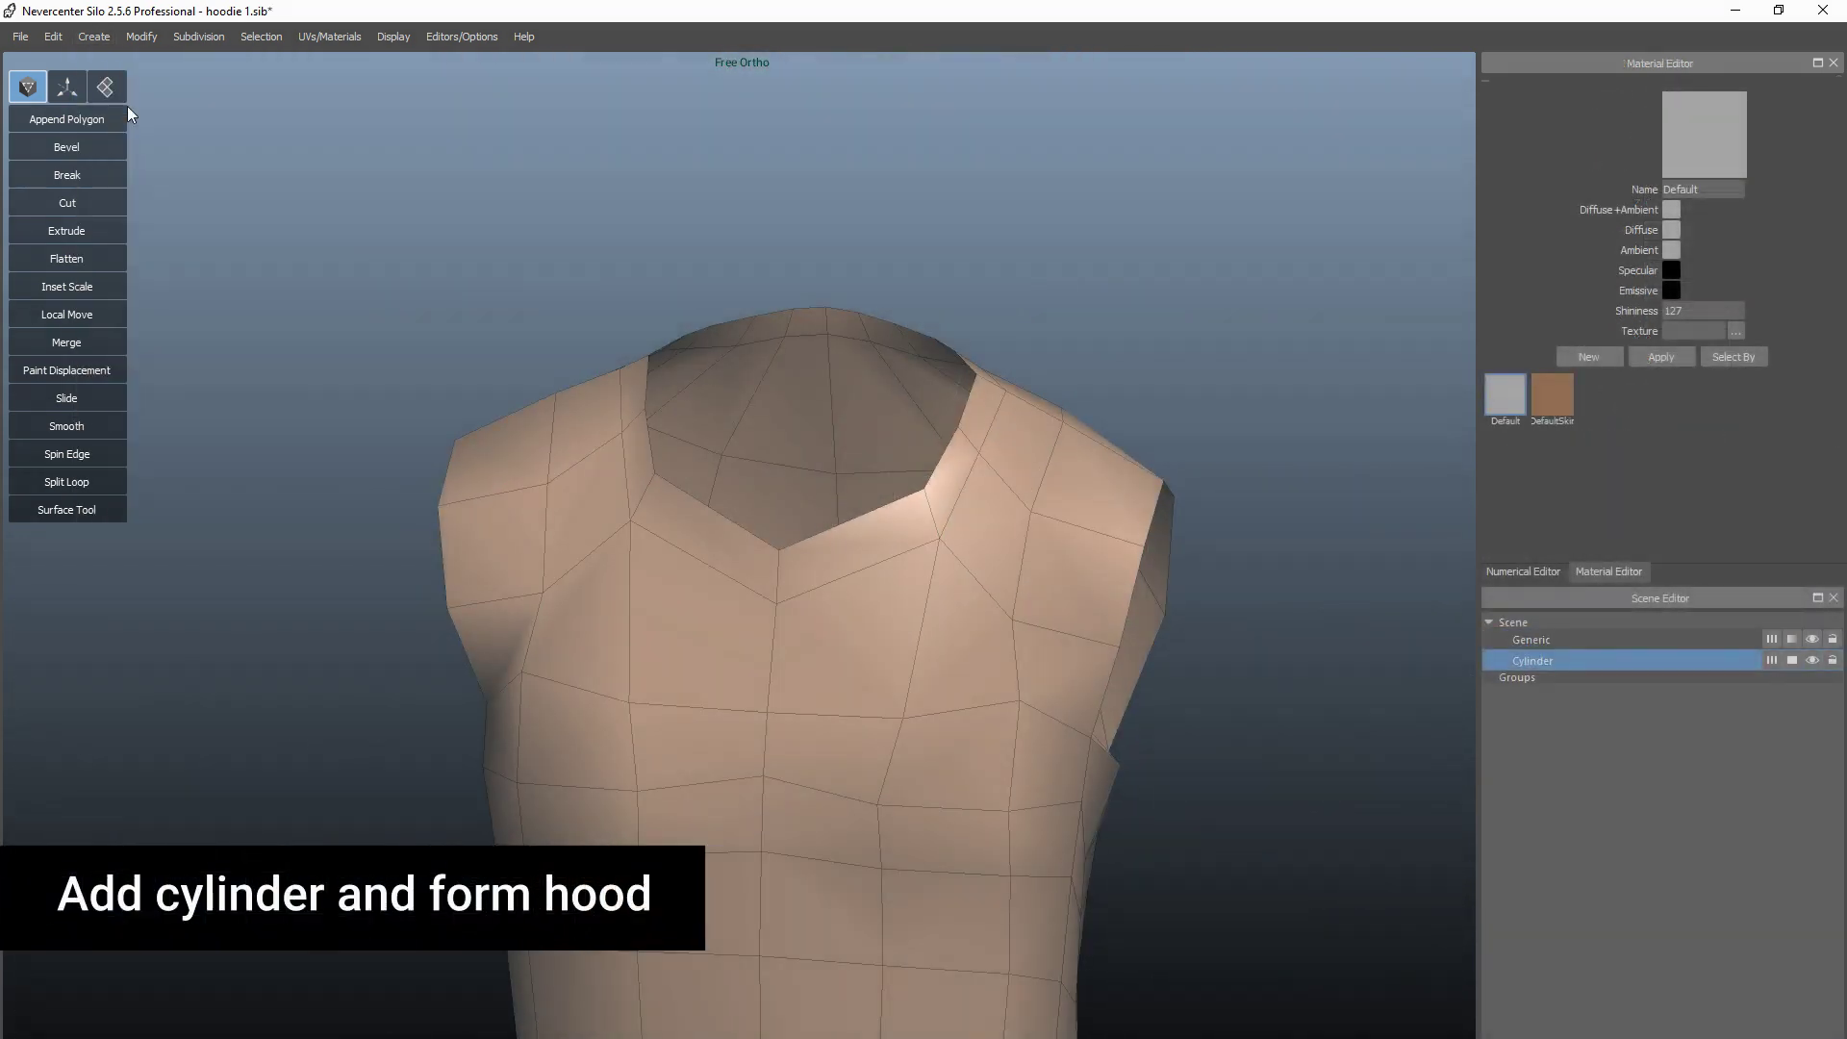
right_click_drag(1225, 768, 1160, 953, "alt")
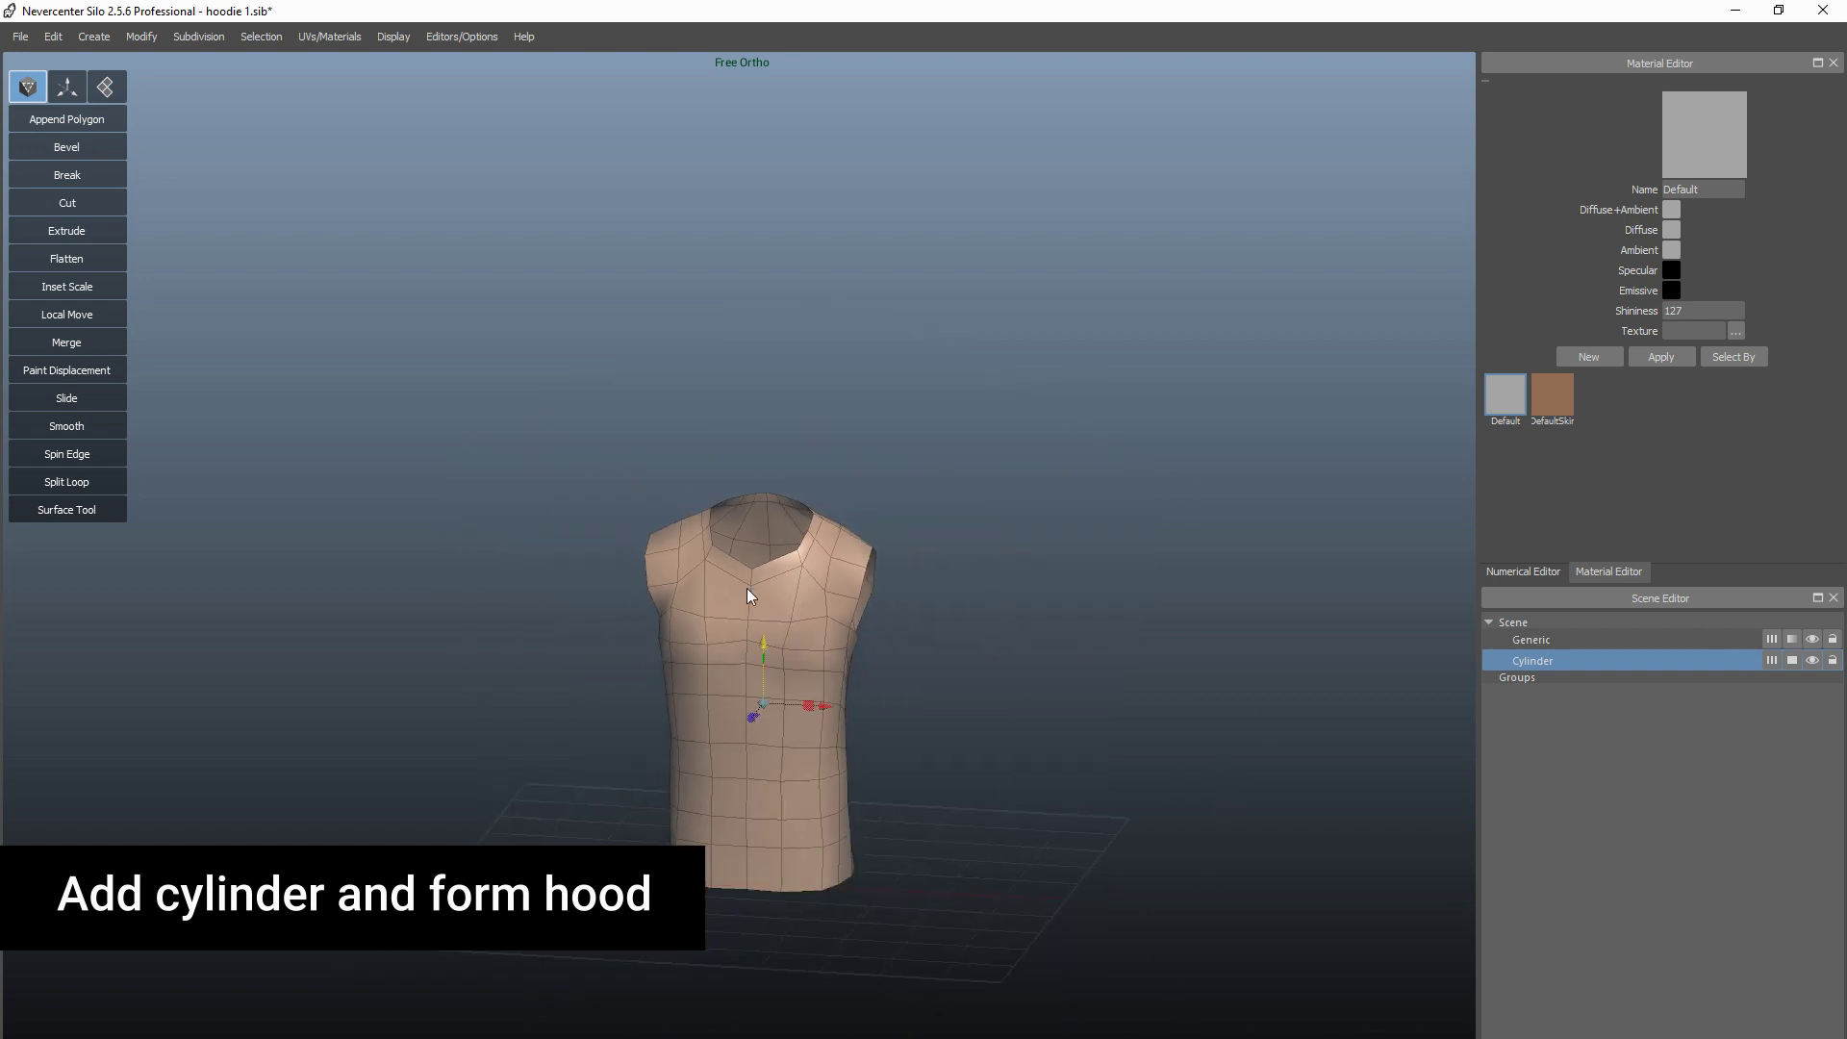
key("Delete")
Create a cylinder with radius 1, height 1 and 16 sections, and raise it above the torso's neck opening
left_click(94, 36)
left_click(339, 108)
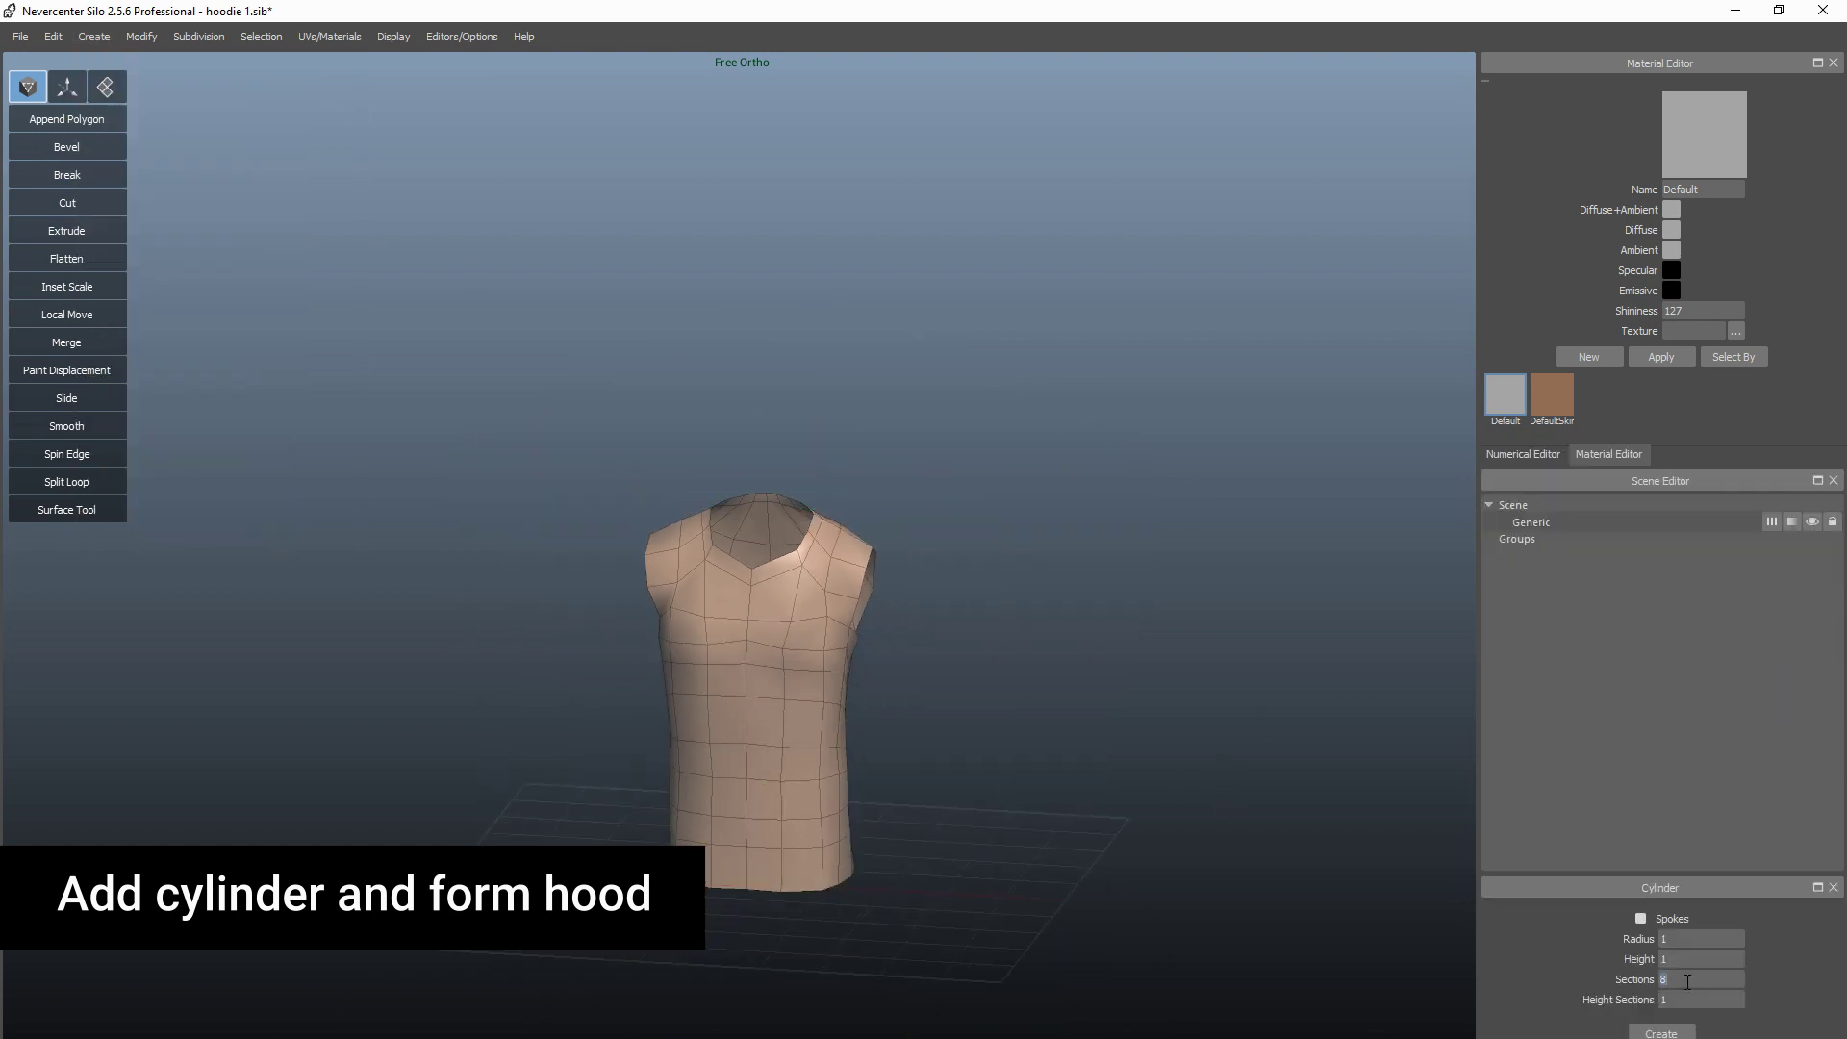
left_click(1661, 1032)
left_click_drag(767, 802, 763, 436)
left_click_drag(1062, 577, 1174, 676, "alt")
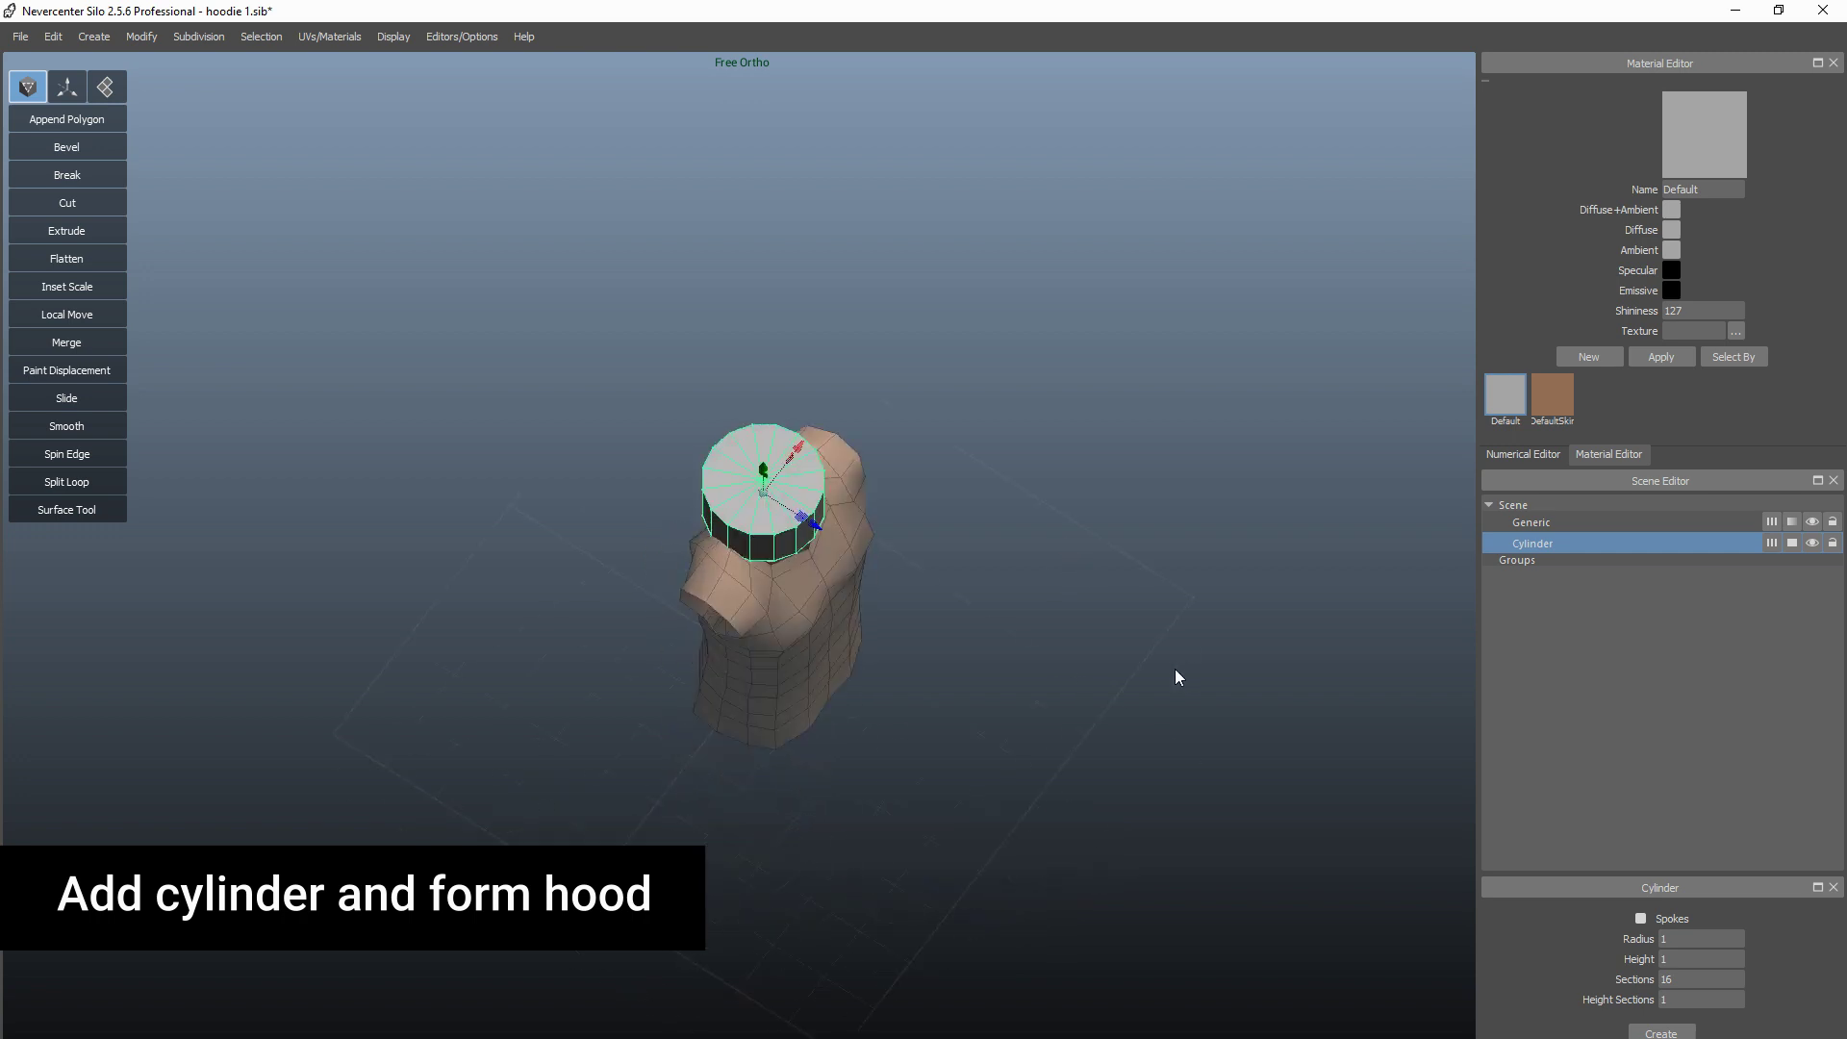
middle_click_drag(1175, 676, 1192, 900, "alt")
right_click_drag(1192, 900, 1214, 758, "alt")
left_click_drag(1214, 758, 1419, 664, "alt")
left_click_drag(878, 723, 878, 505)
Apply the DefaultSkin material to the cylinder
left_click_drag(1125, 709, 1204, 594, "alt")
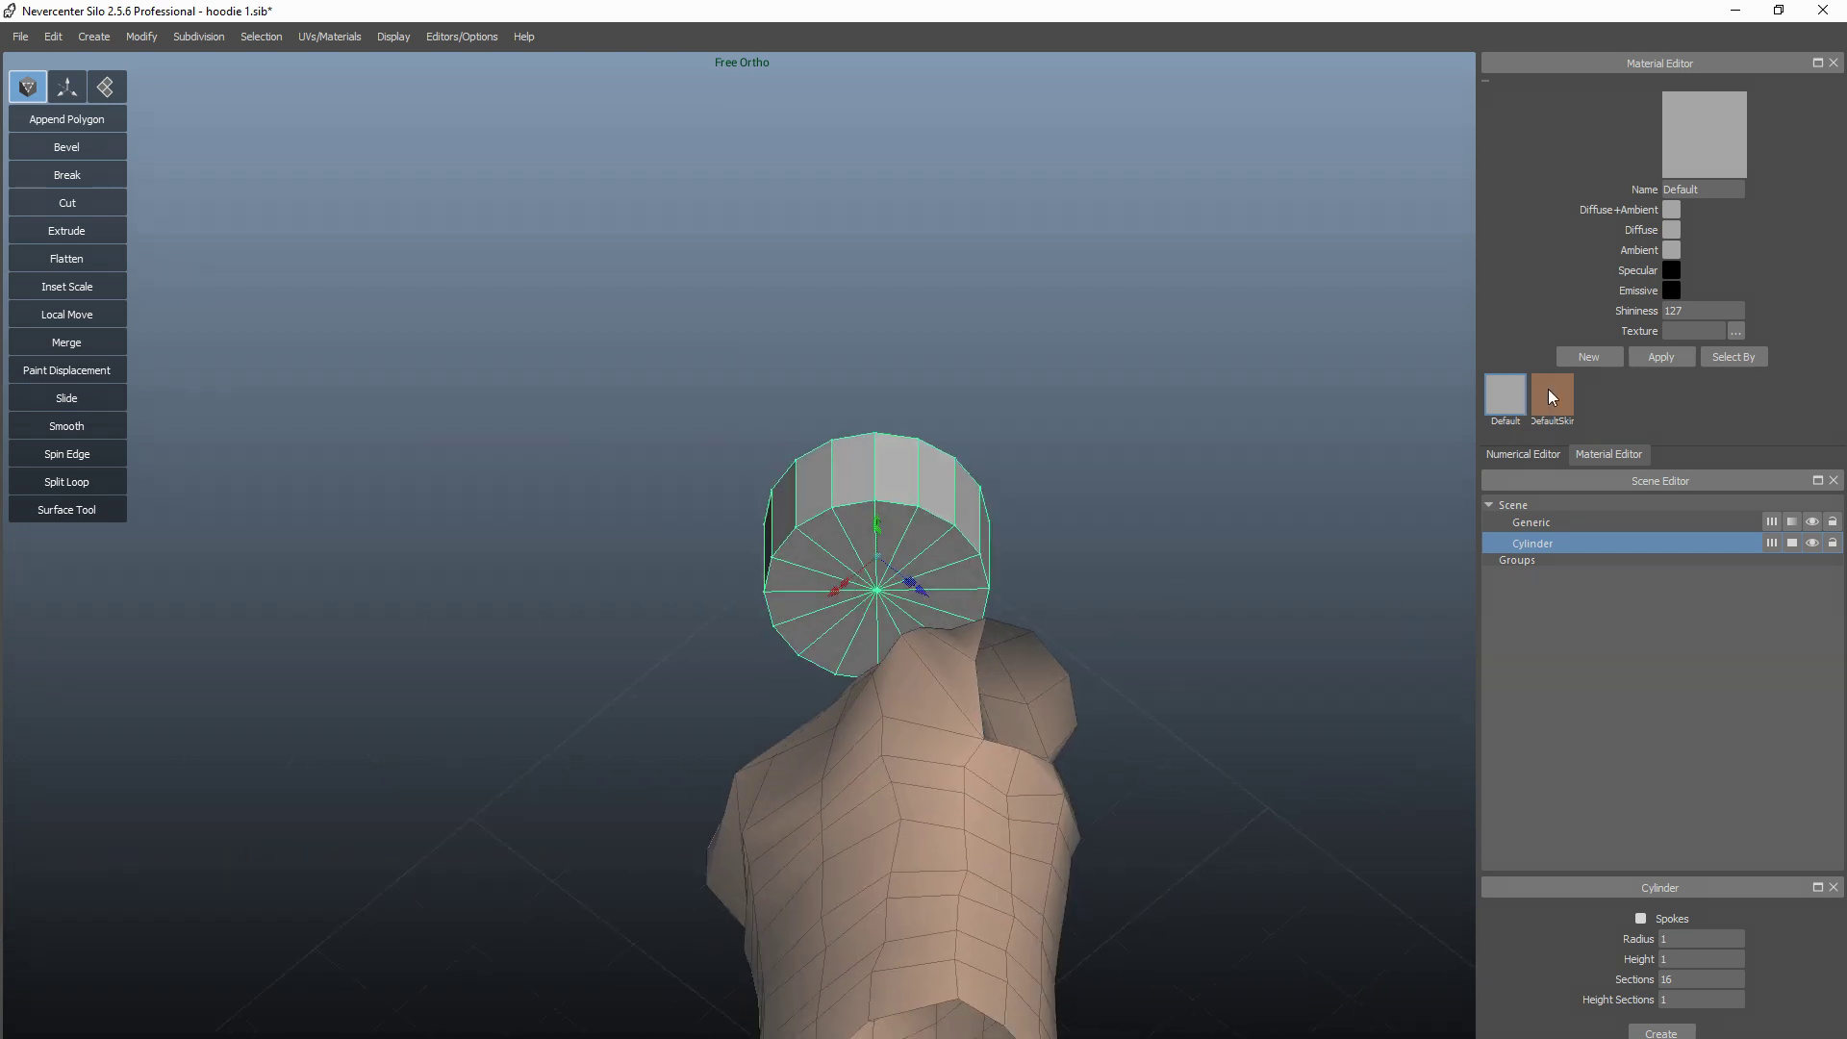
left_click(1548, 390)
left_click(1659, 357)
Delete all the triangular faces of the cylinder's bottom cap to open it toward the neck
right_click_drag(1187, 607, 1382, 650, "alt")
middle_click_drag(1382, 651, 1218, 771, "alt")
key("d")
left_click(726, 752)
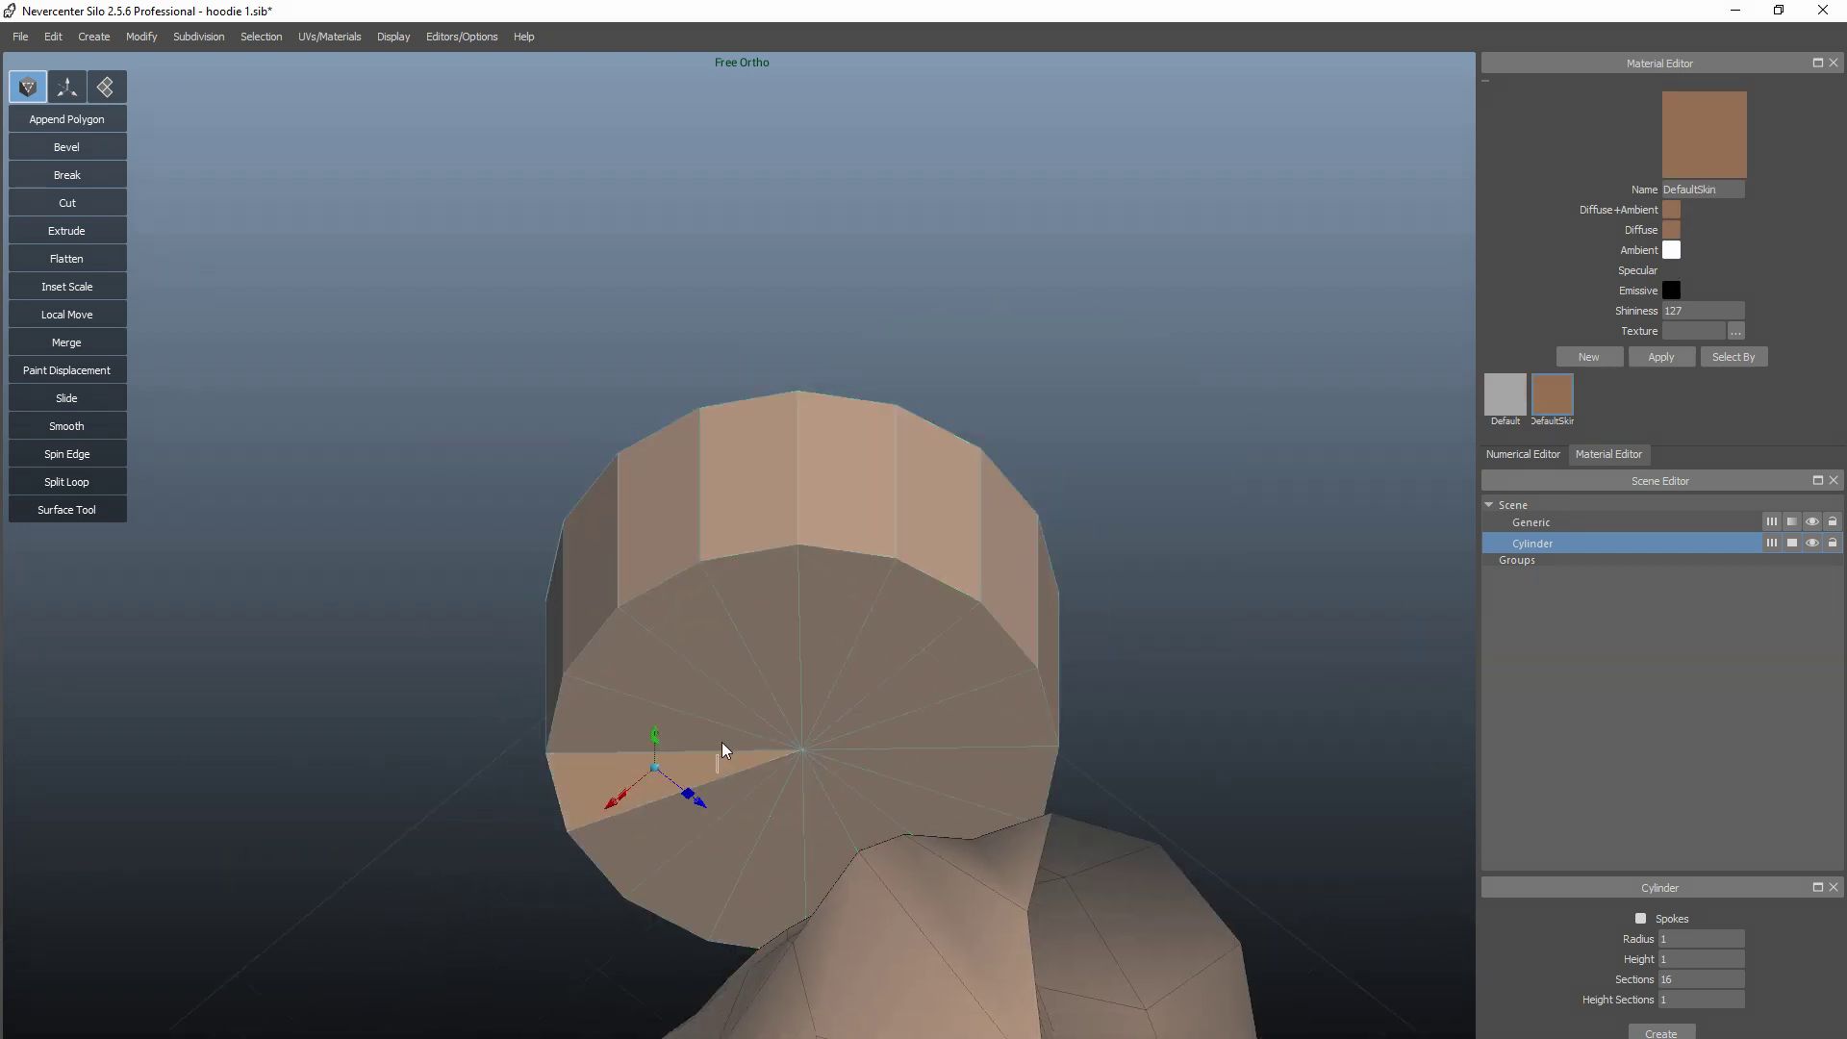
mouse_move(725, 753)
left_mouse_down()
mouse_move(837, 626)
mouse_move(877, 723)
mouse_move(829, 847)
left_mouse_up()
key("Delete")
Combine the cylinder with the torso and merge its rear lower rim vertices with the back of the neckline
right_click_drag(1245, 744, 1121, 784, "alt")
left_click_drag(1121, 784, 1252, 920, "alt")
right_click_drag(1253, 929, 982, 858, "alt")
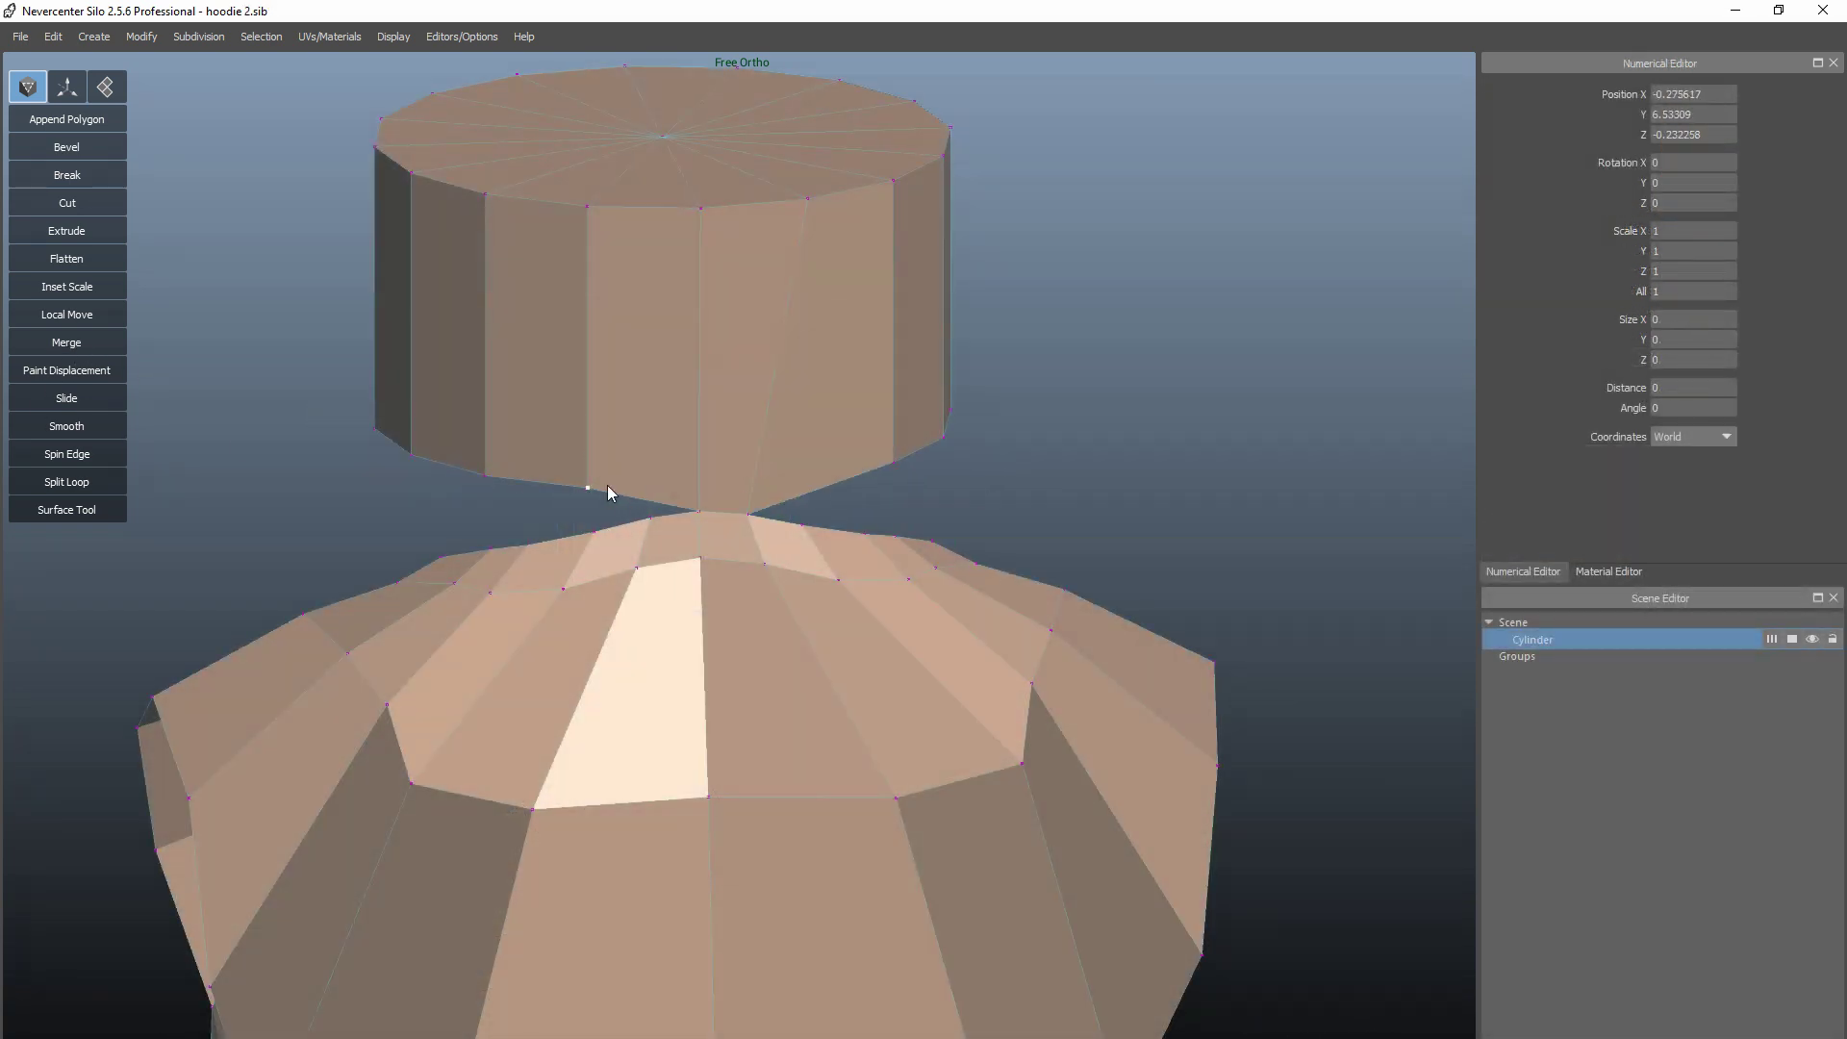
left_click(81, 344)
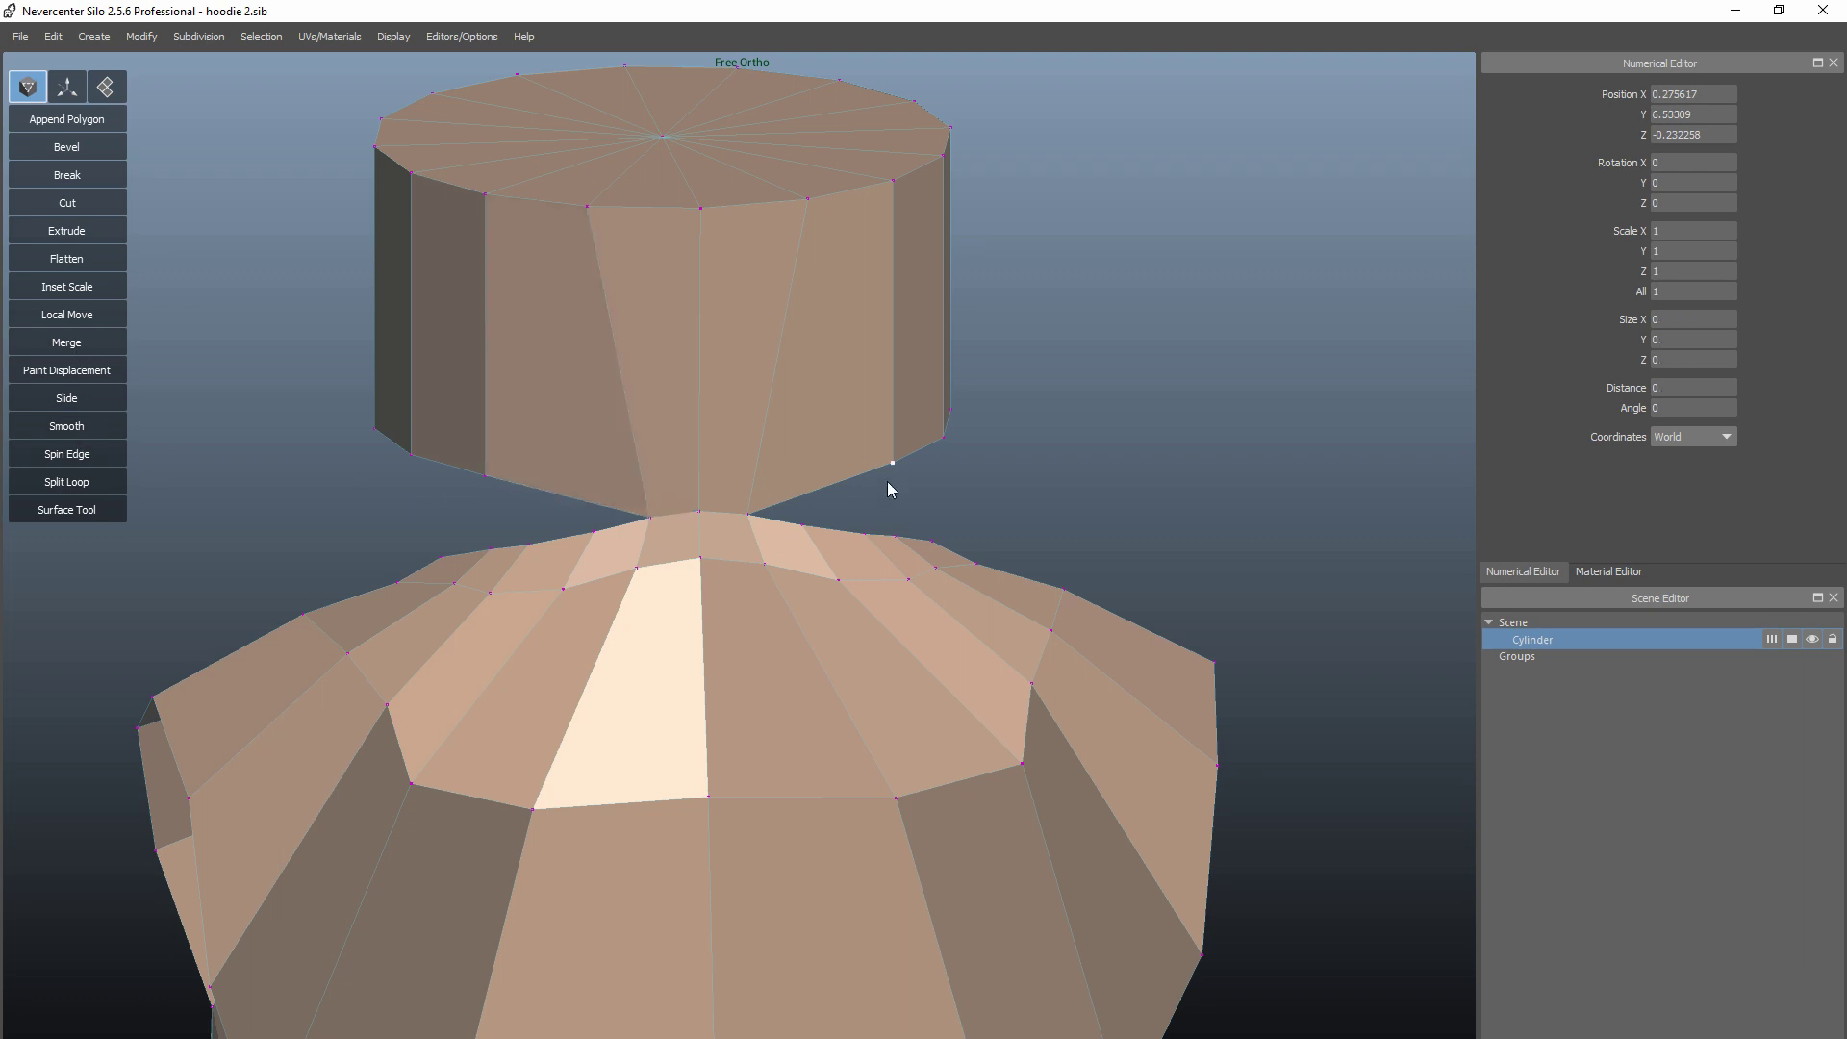
left_click(76, 346)
left_click(486, 474)
left_click(595, 533, "shift")
left_click(77, 344)
Merge the cylinder's side rim vertices with the matching neckline vertices, working around toward the front
left_click_drag(1185, 479, 865, 492, "alt")
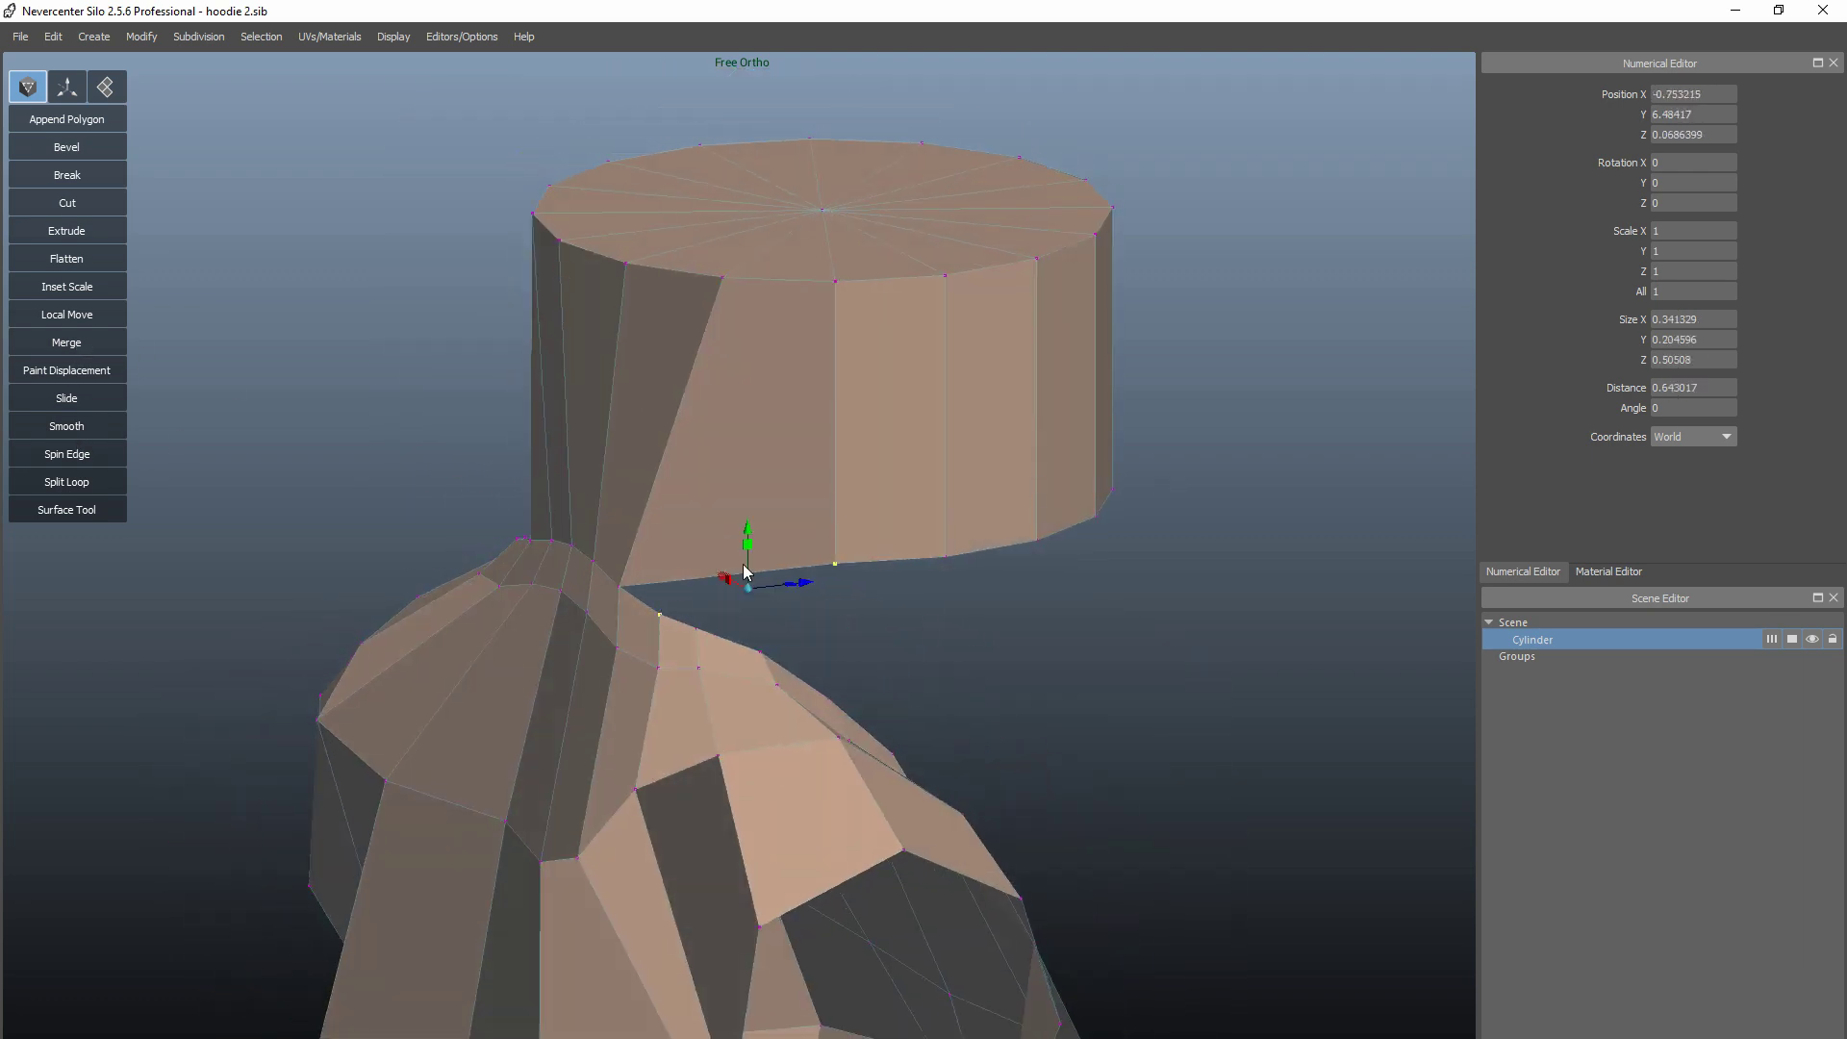
left_click(77, 344)
left_click(946, 555)
left_click(64, 351)
left_click_drag(1154, 639, 928, 624, "alt")
left_click(1014, 585)
left_click(764, 639, "shift")
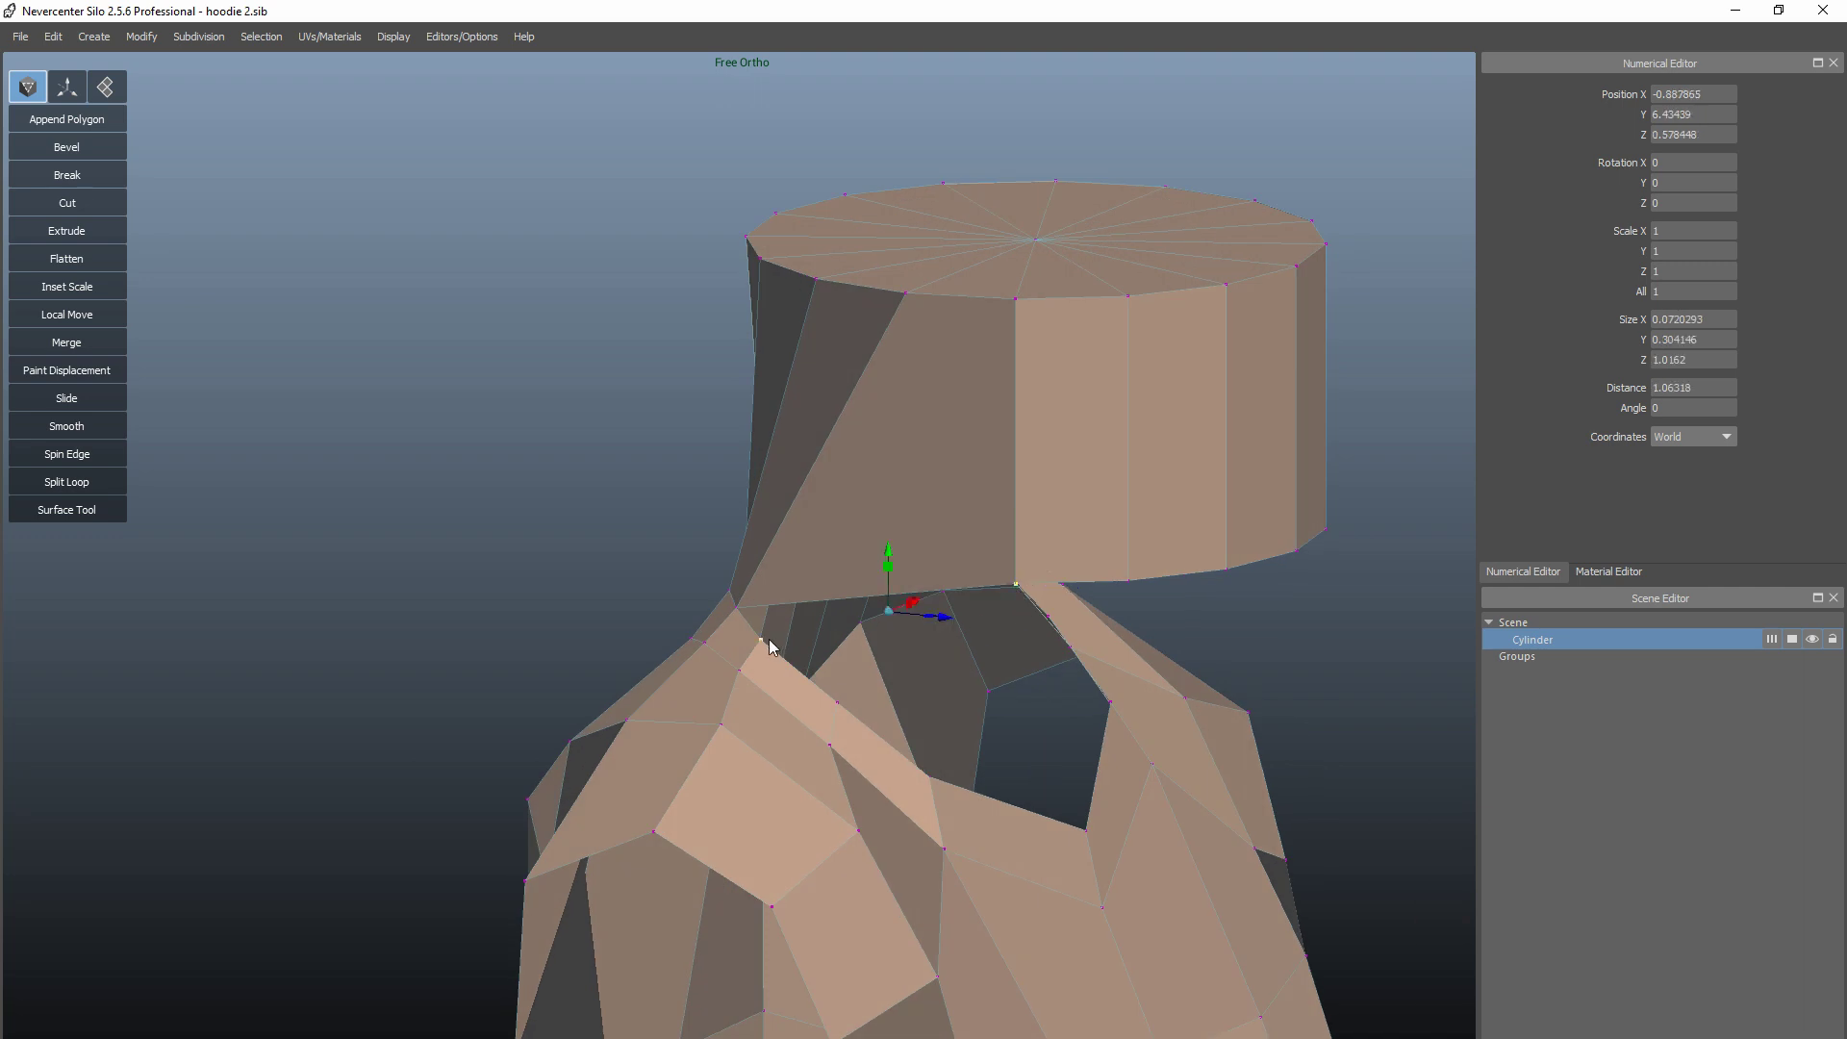
left_click(49, 339)
left_click(75, 349)
left_click_drag(1443, 567, 1333, 564, "alt")
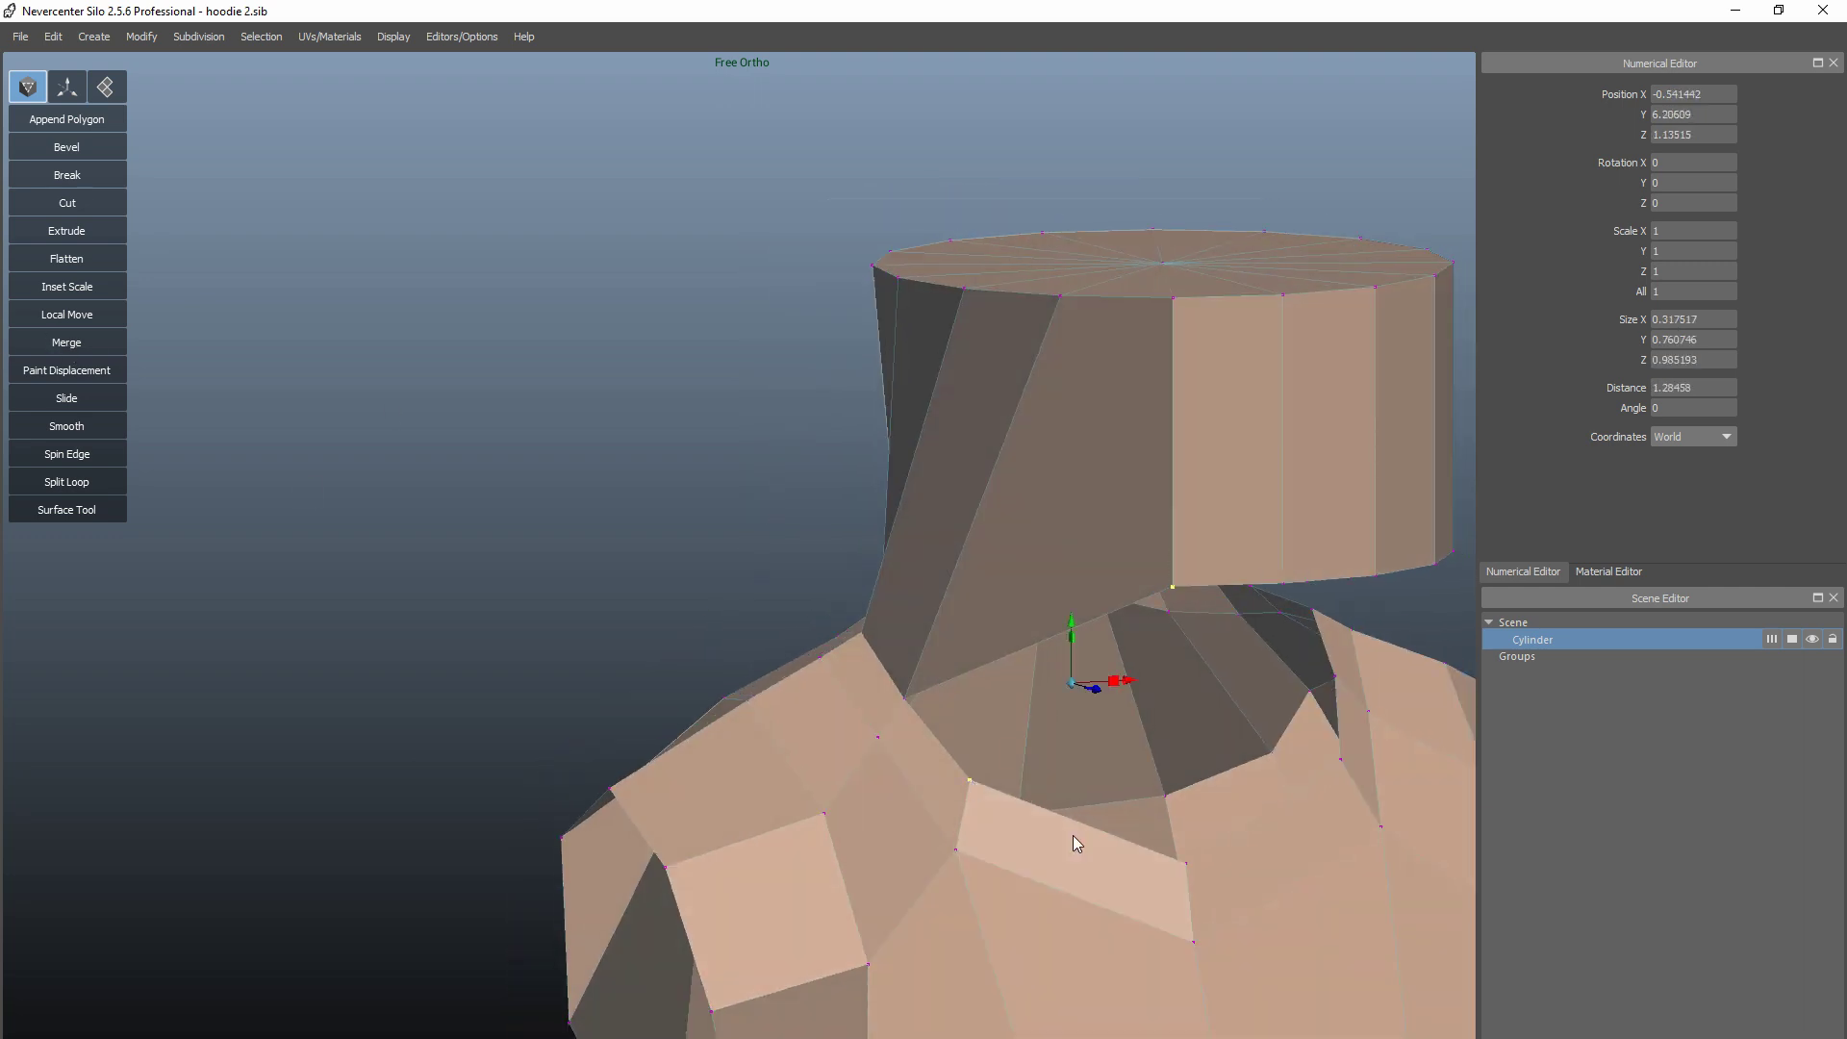
left_click_drag(1076, 843, 668, 635, "alt")
Raise the centre vertex of the cylinder's top cap into a dome and preview the subdivided hood
left_click(619, 532)
left_click_drag(620, 478, 605, 368)
scroll(1220, 697, "down", 4)
left_click_drag(1058, 616, 1279, 737, "alt")
key("c")
key("v")
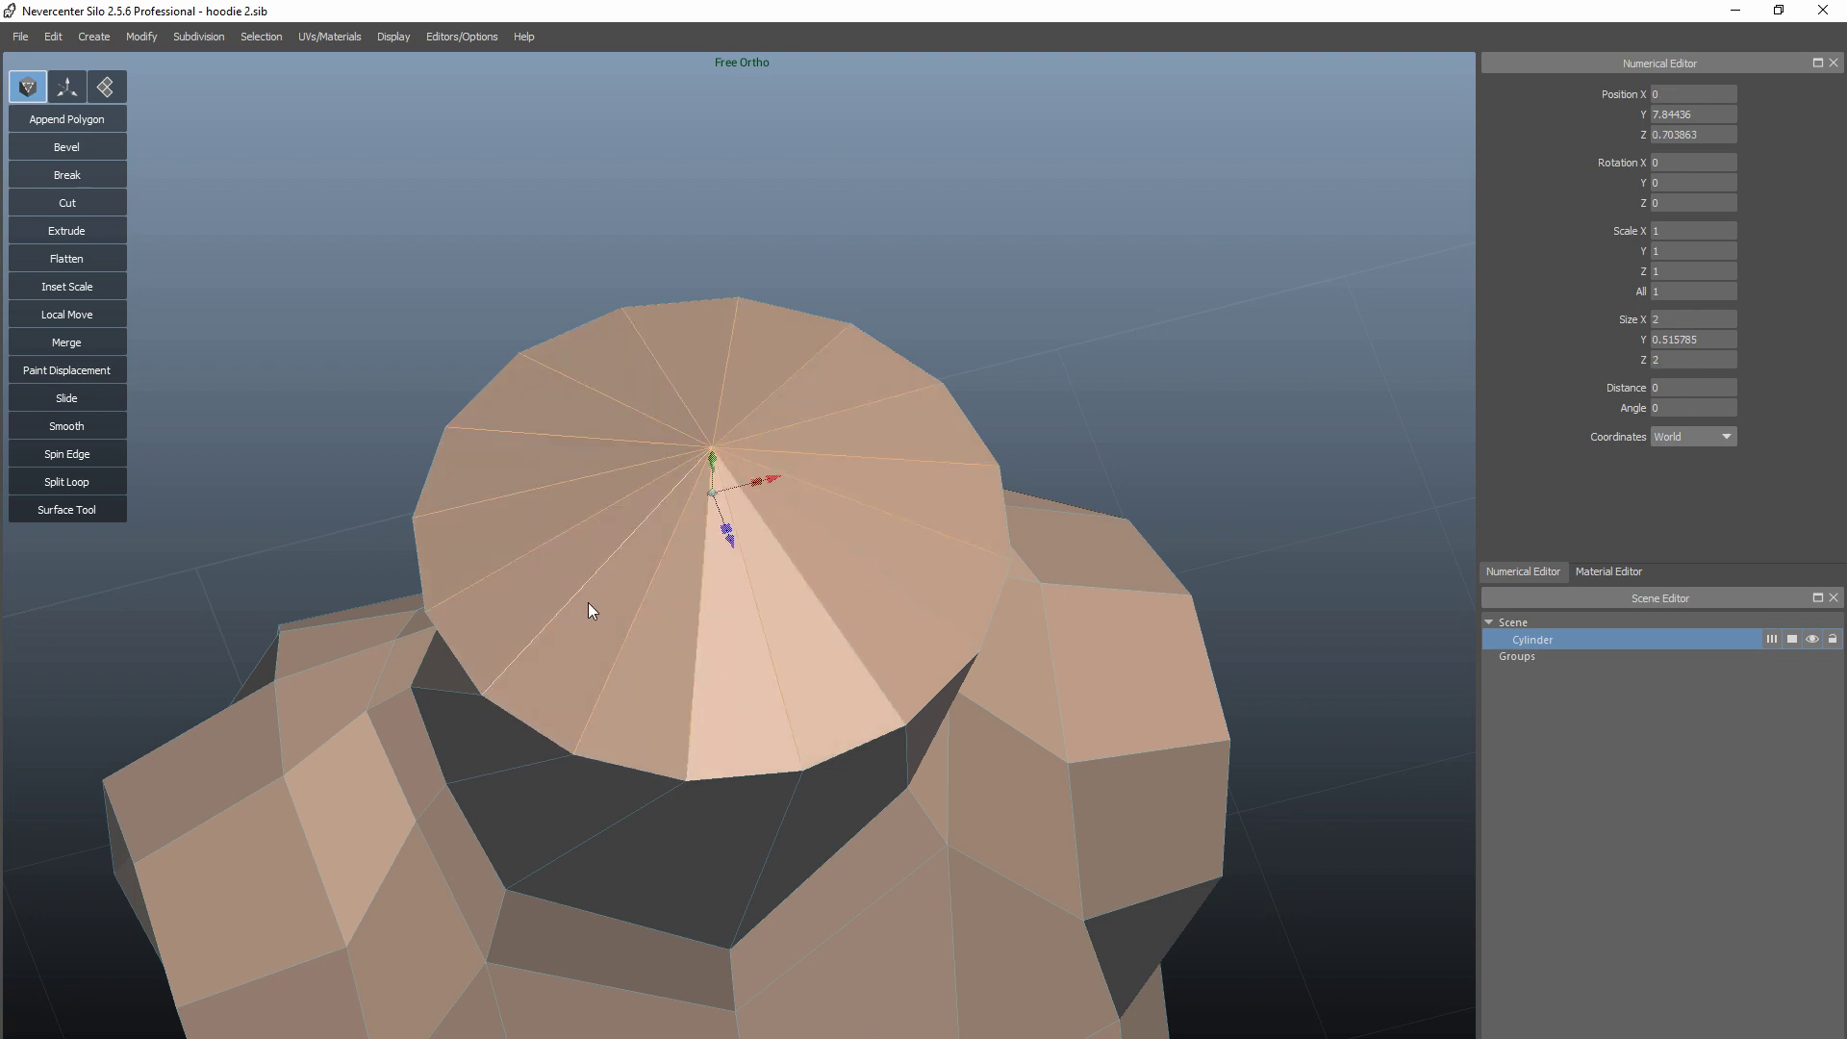
Add an inner edge ring to the hood's cap, delete alternate spoke edges inside it and preview subdivision
left_click_drag(1243, 438, 955, 556, "alt")
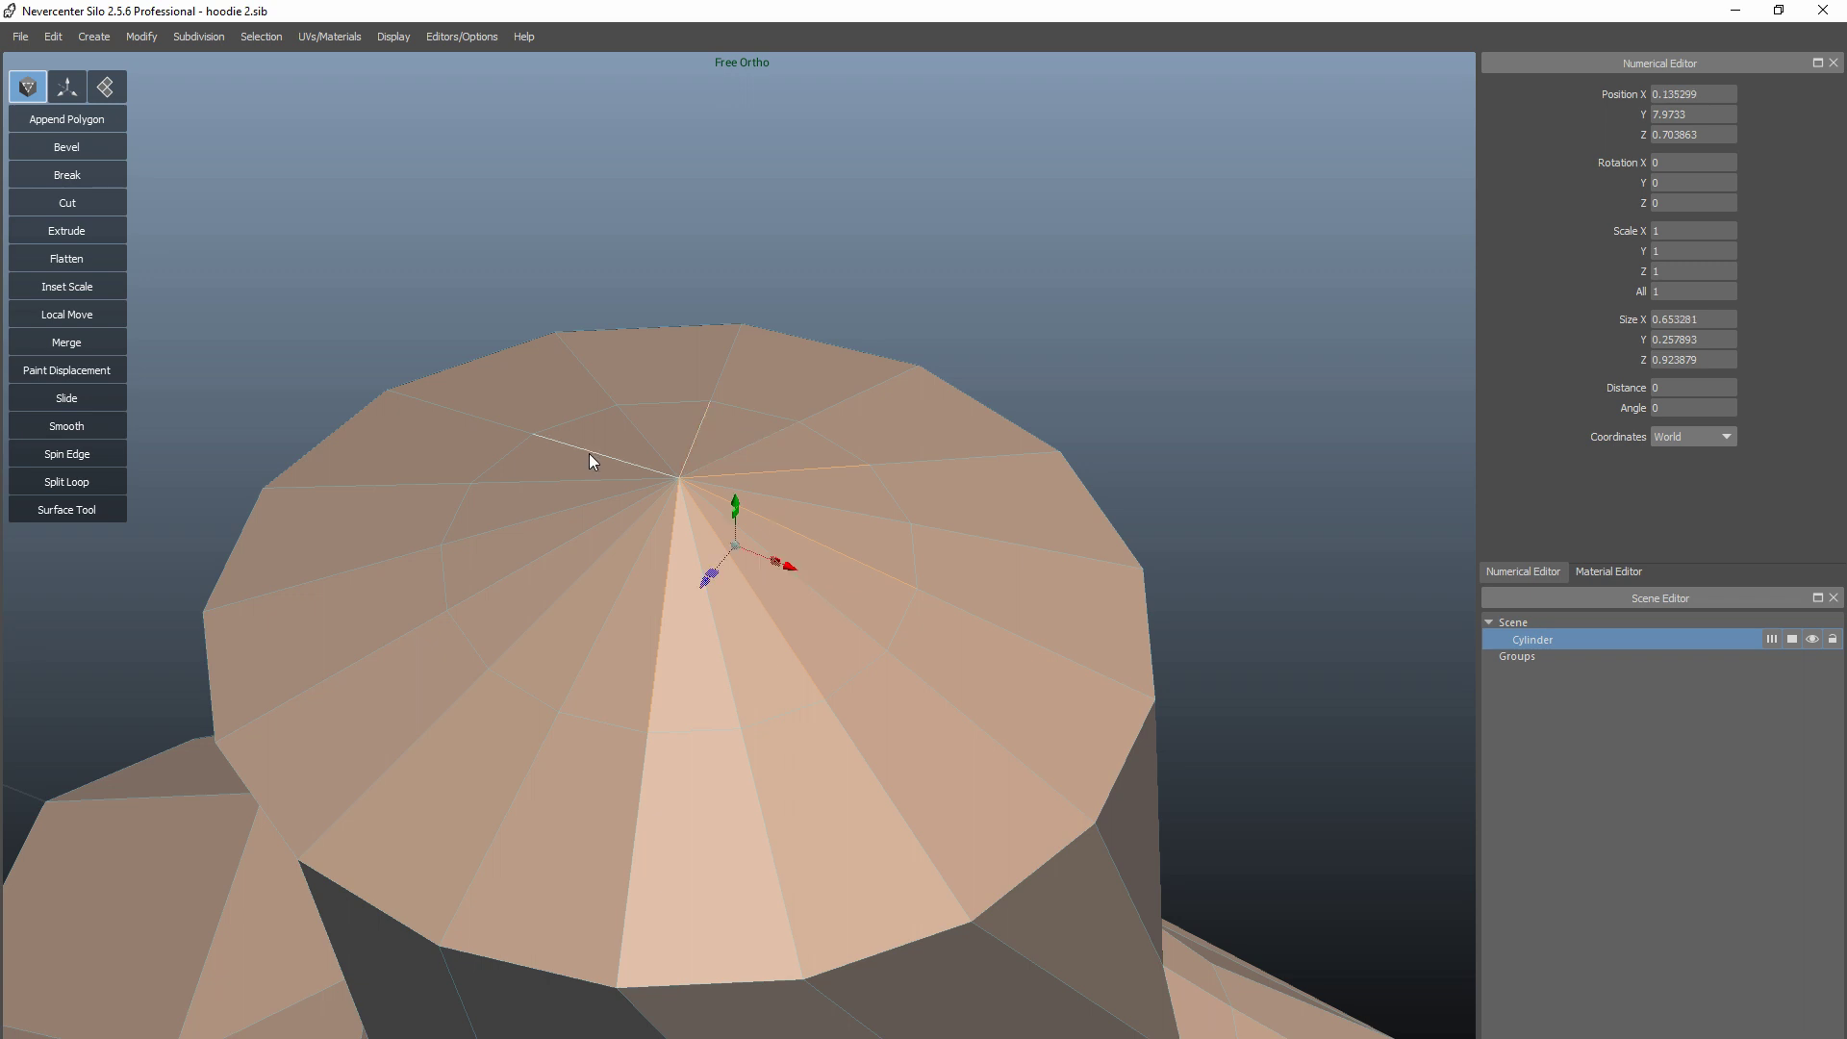
key("Delete")
left_click_drag(1221, 442, 1299, 423, "alt")
key("c")
key("c")
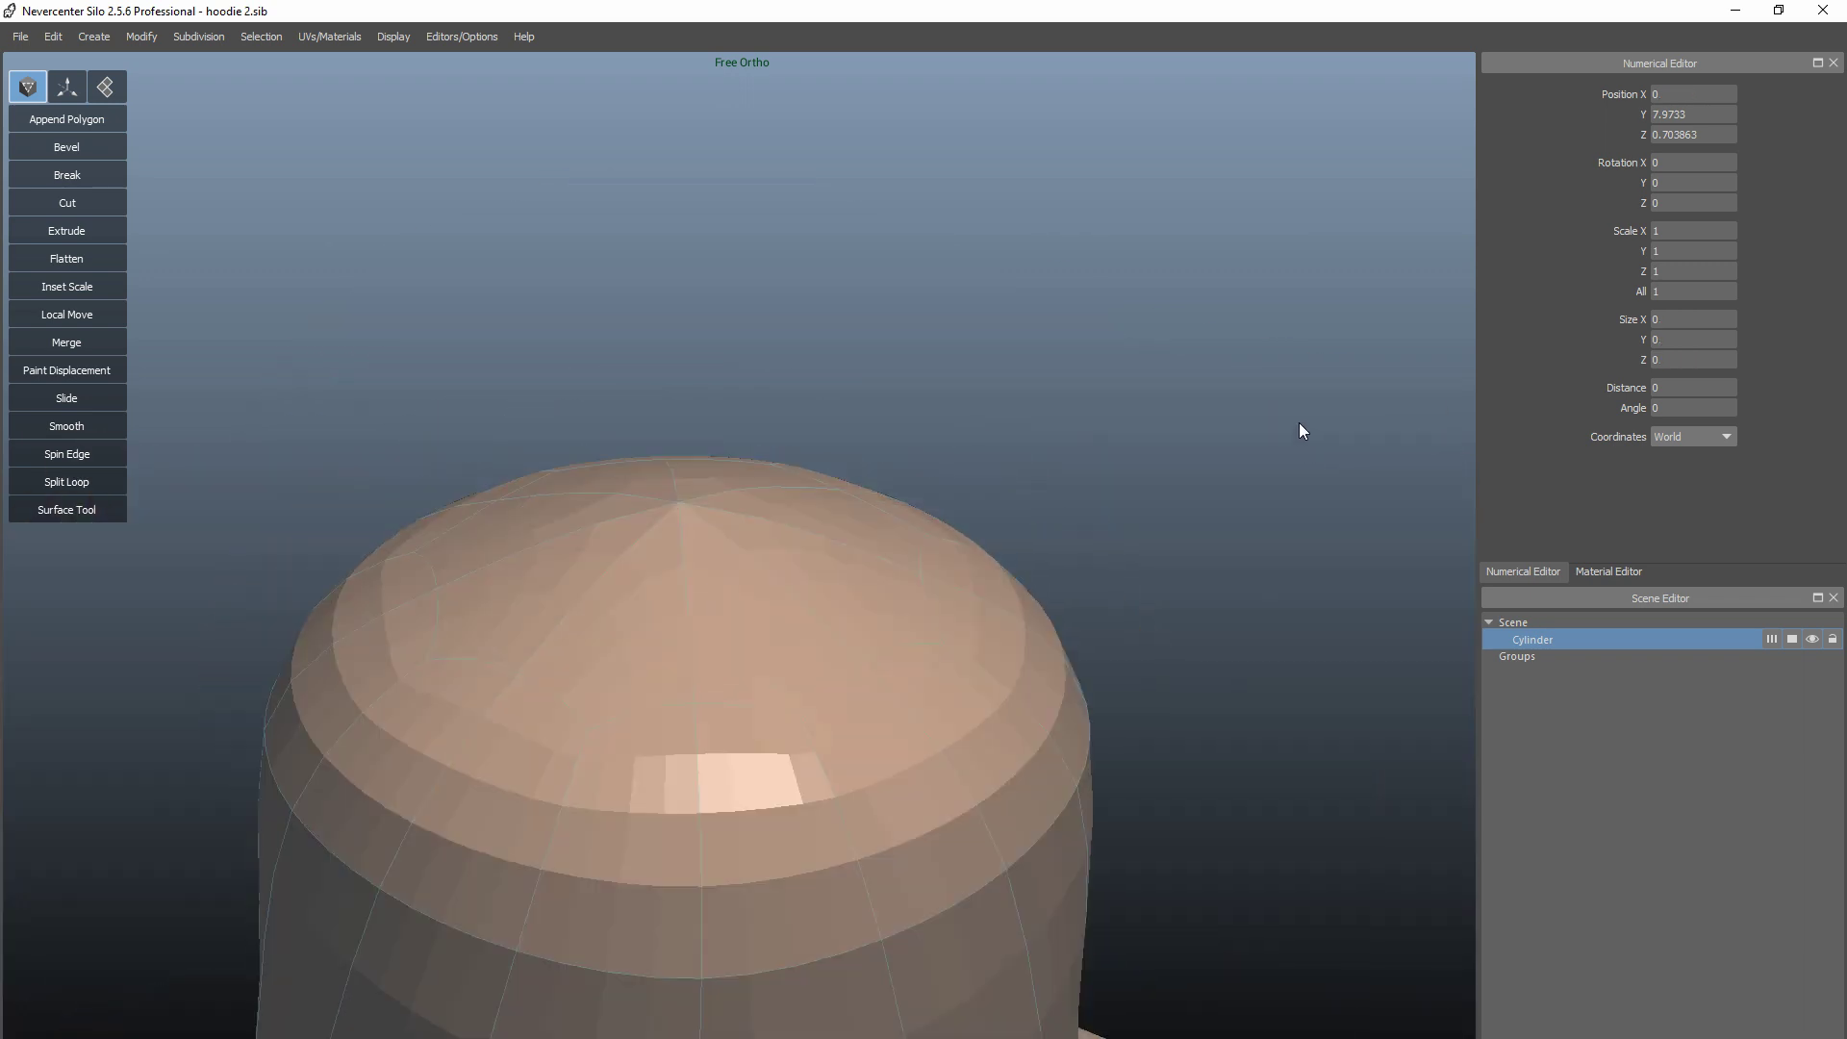
Raise the whole top section of the hood to about Y 8.12 and round out its crown
right_click_drag(1298, 424, 1098, 575, "alt")
left_click_drag(1098, 575, 734, 672, "alt")
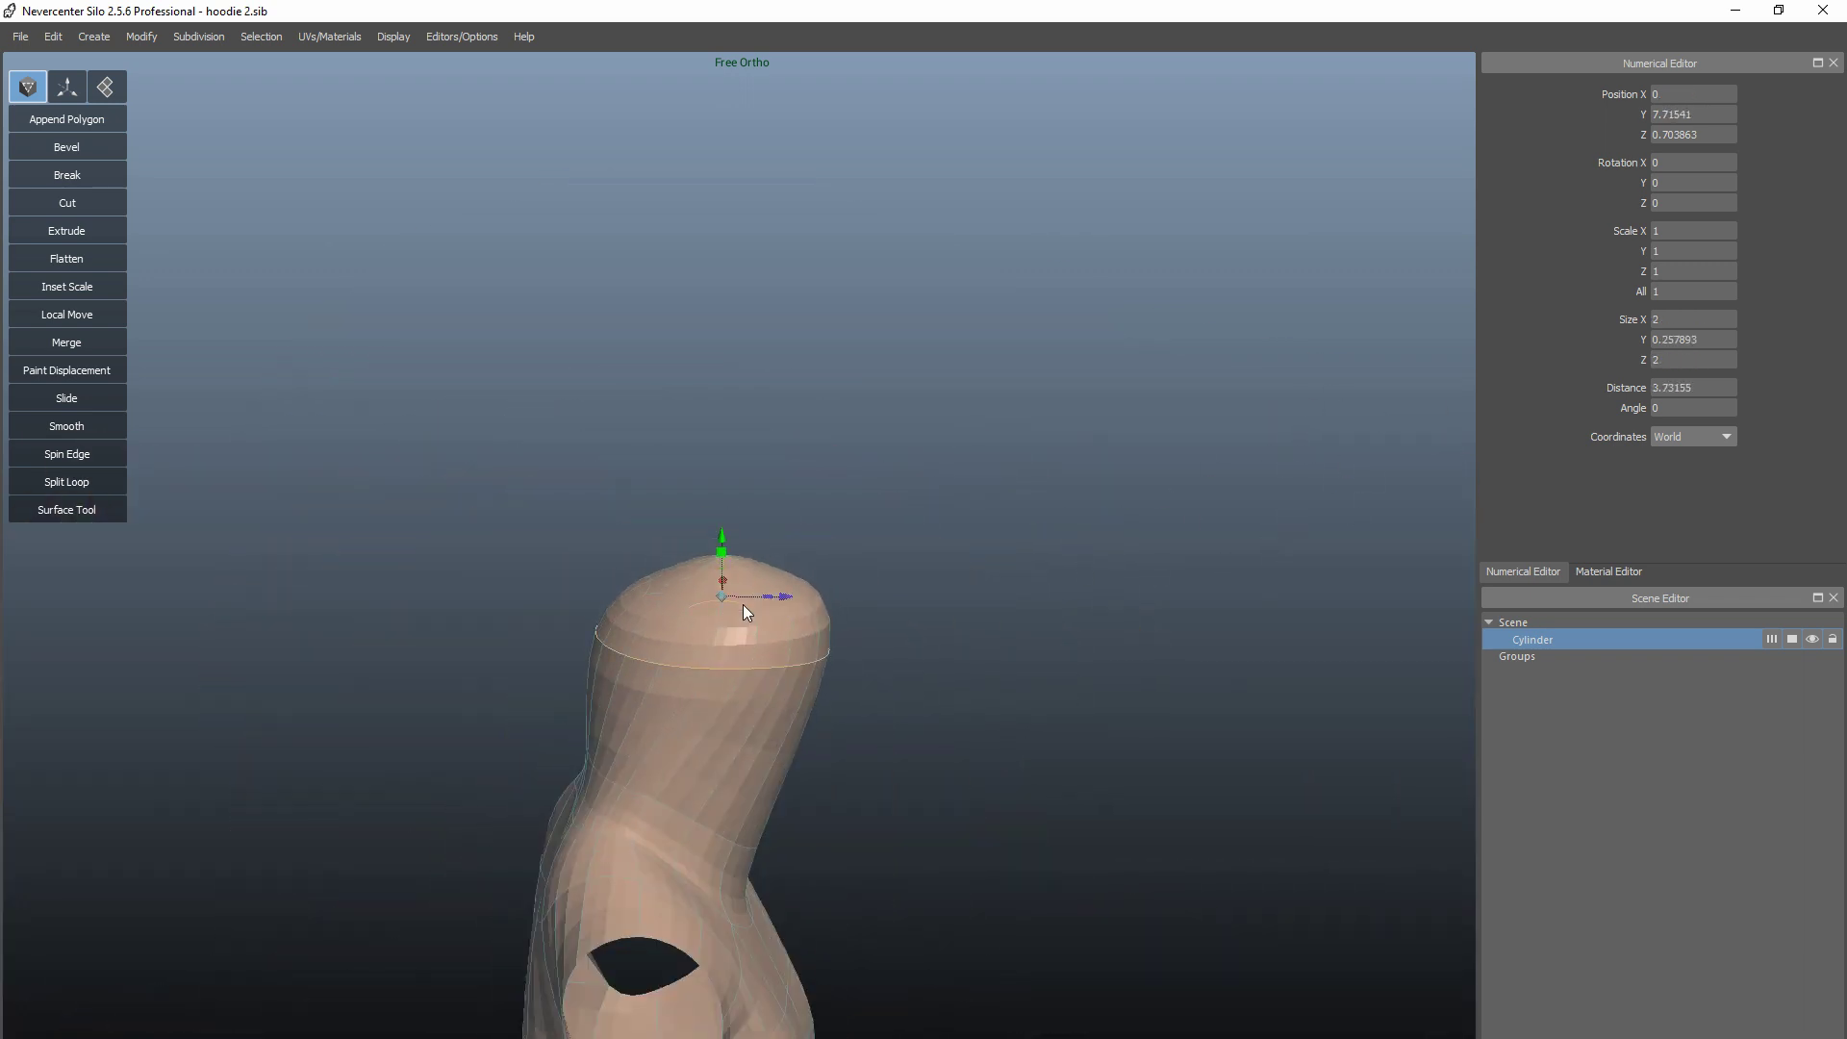
left_click_drag(654, 593, 602, 833, "alt")
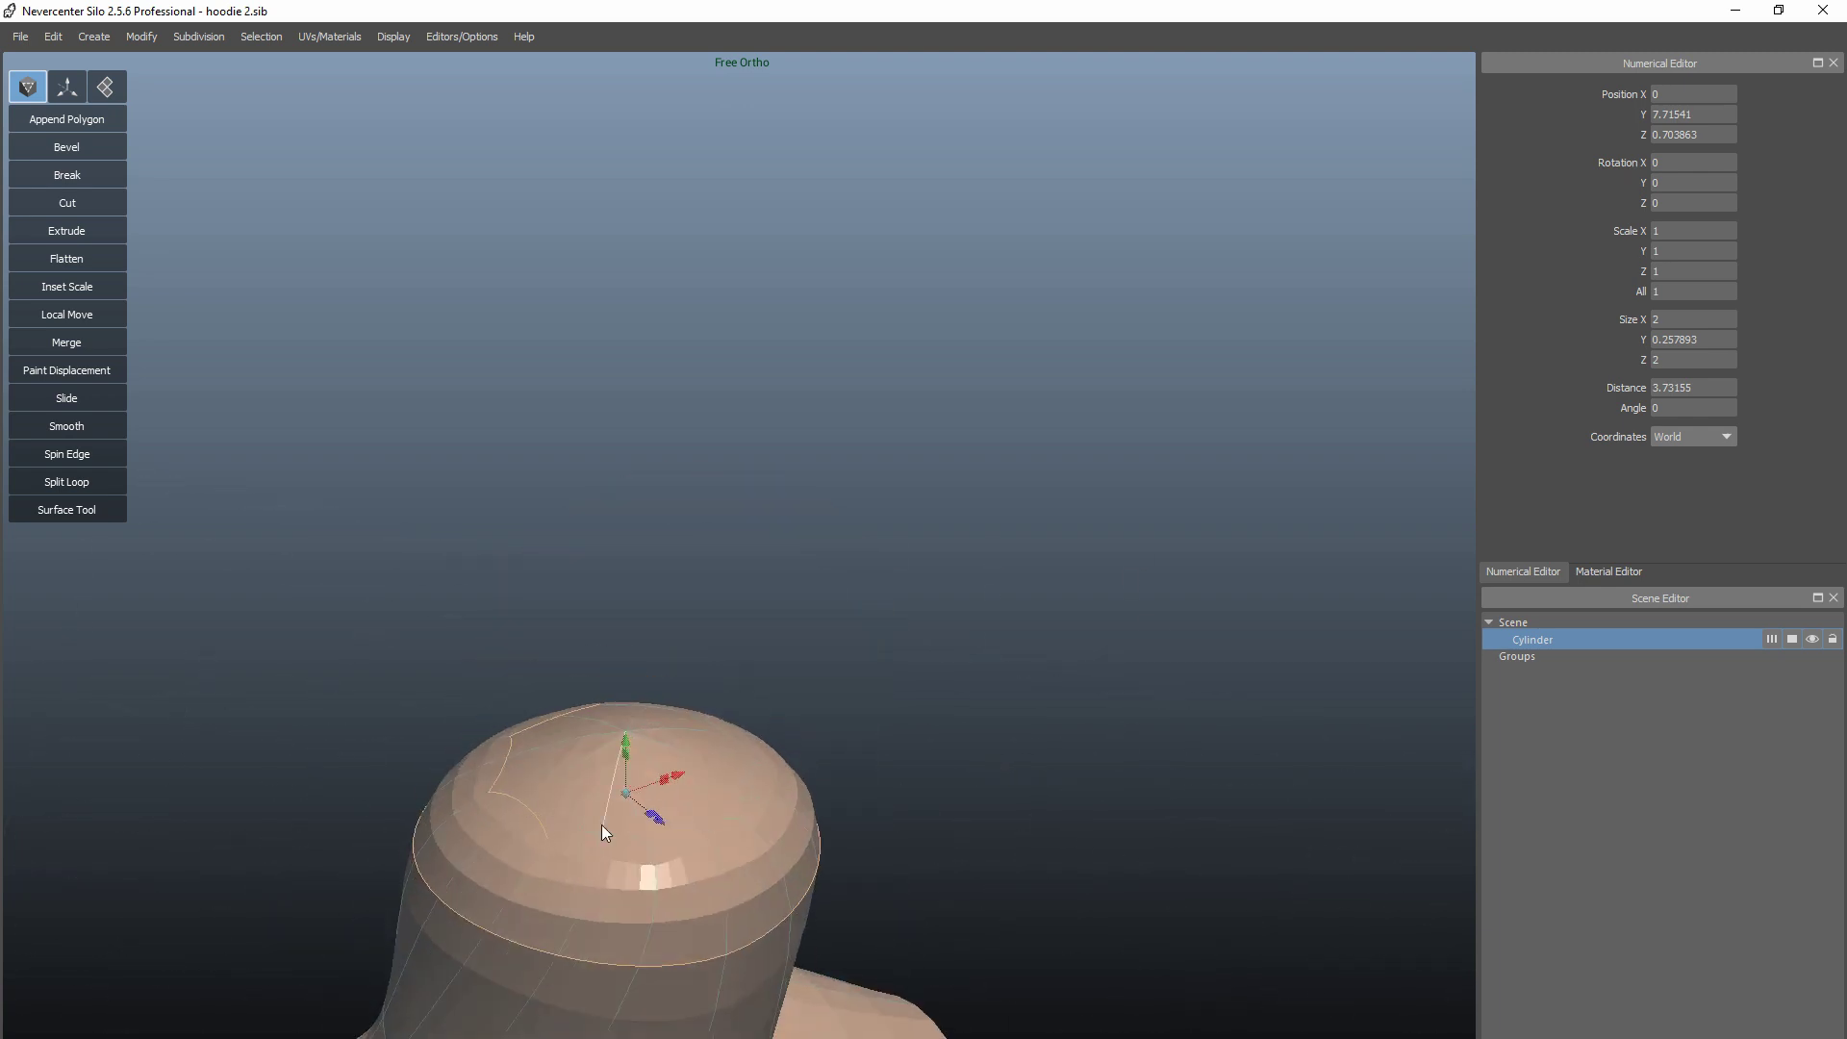
left_click_drag(625, 745, 626, 661)
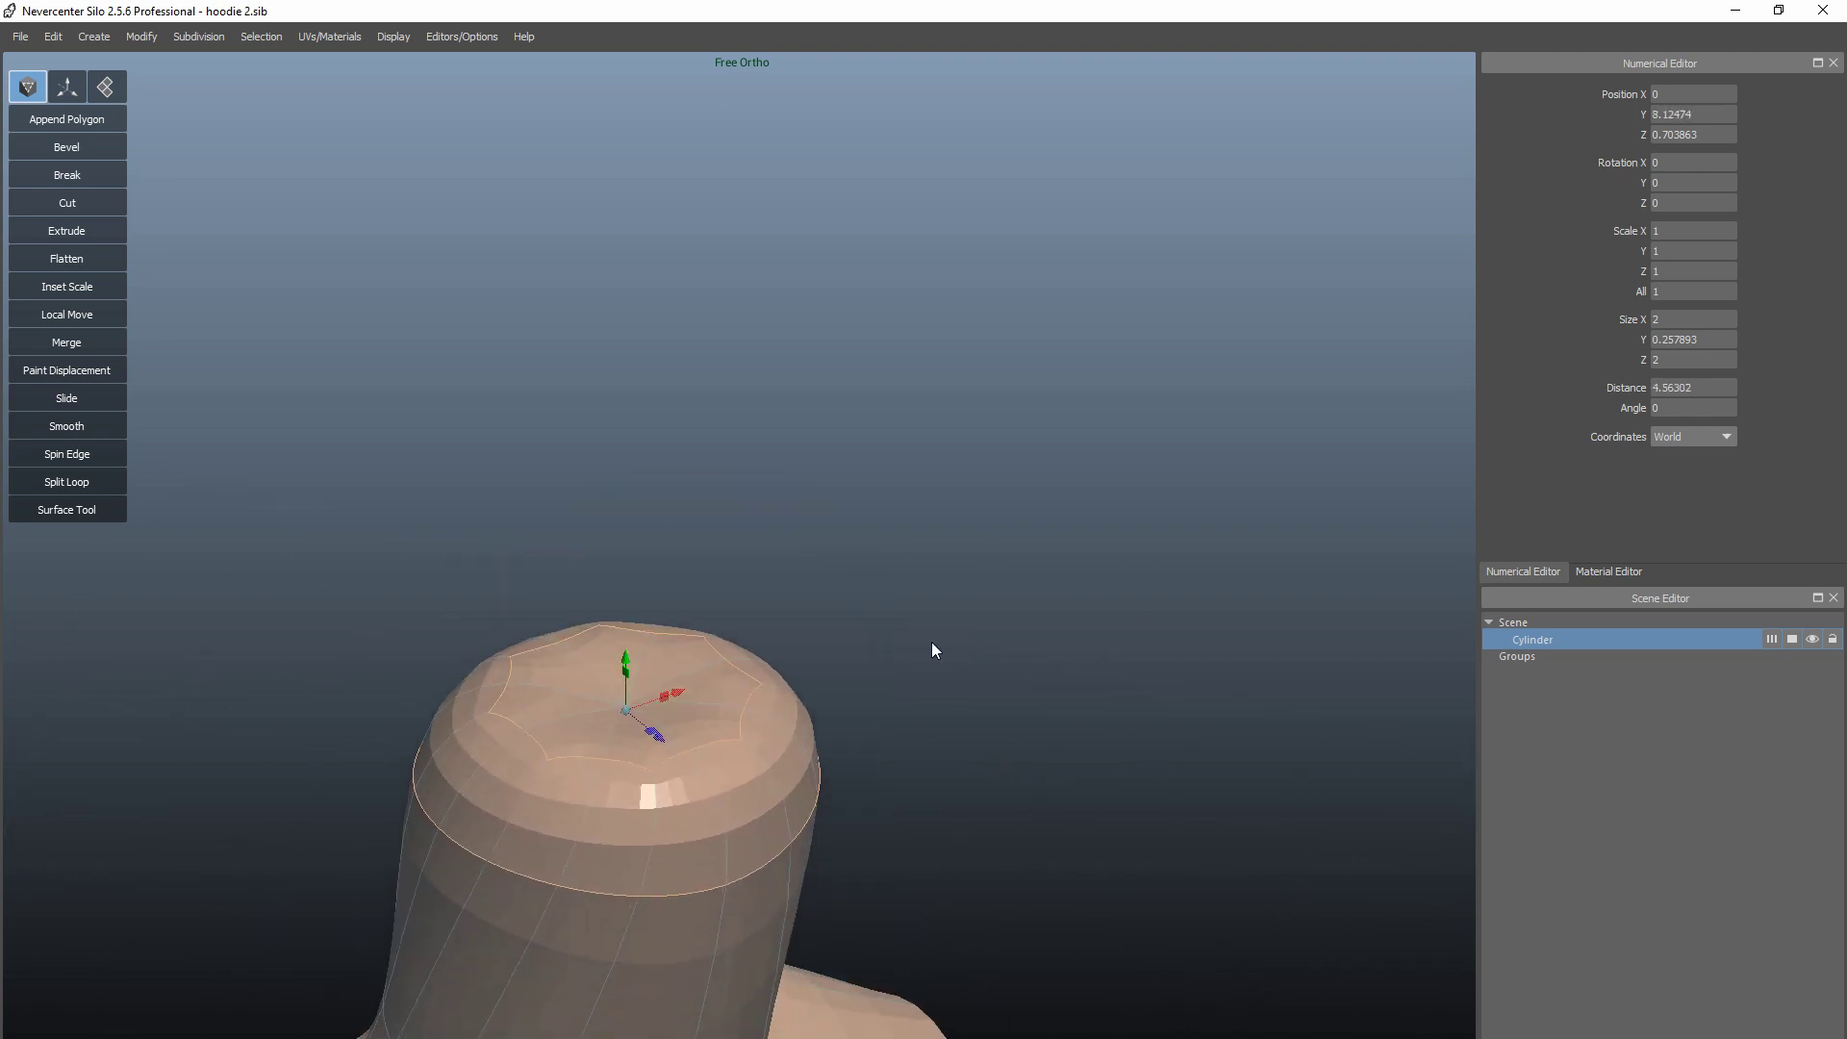
left_click(931, 643)
left_click_drag(931, 642, 625, 673, "alt")
left_click(1006, 663)
scroll(1006, 664, "down", 5)
left_click_drag(1006, 663, 1123, 707, "alt")
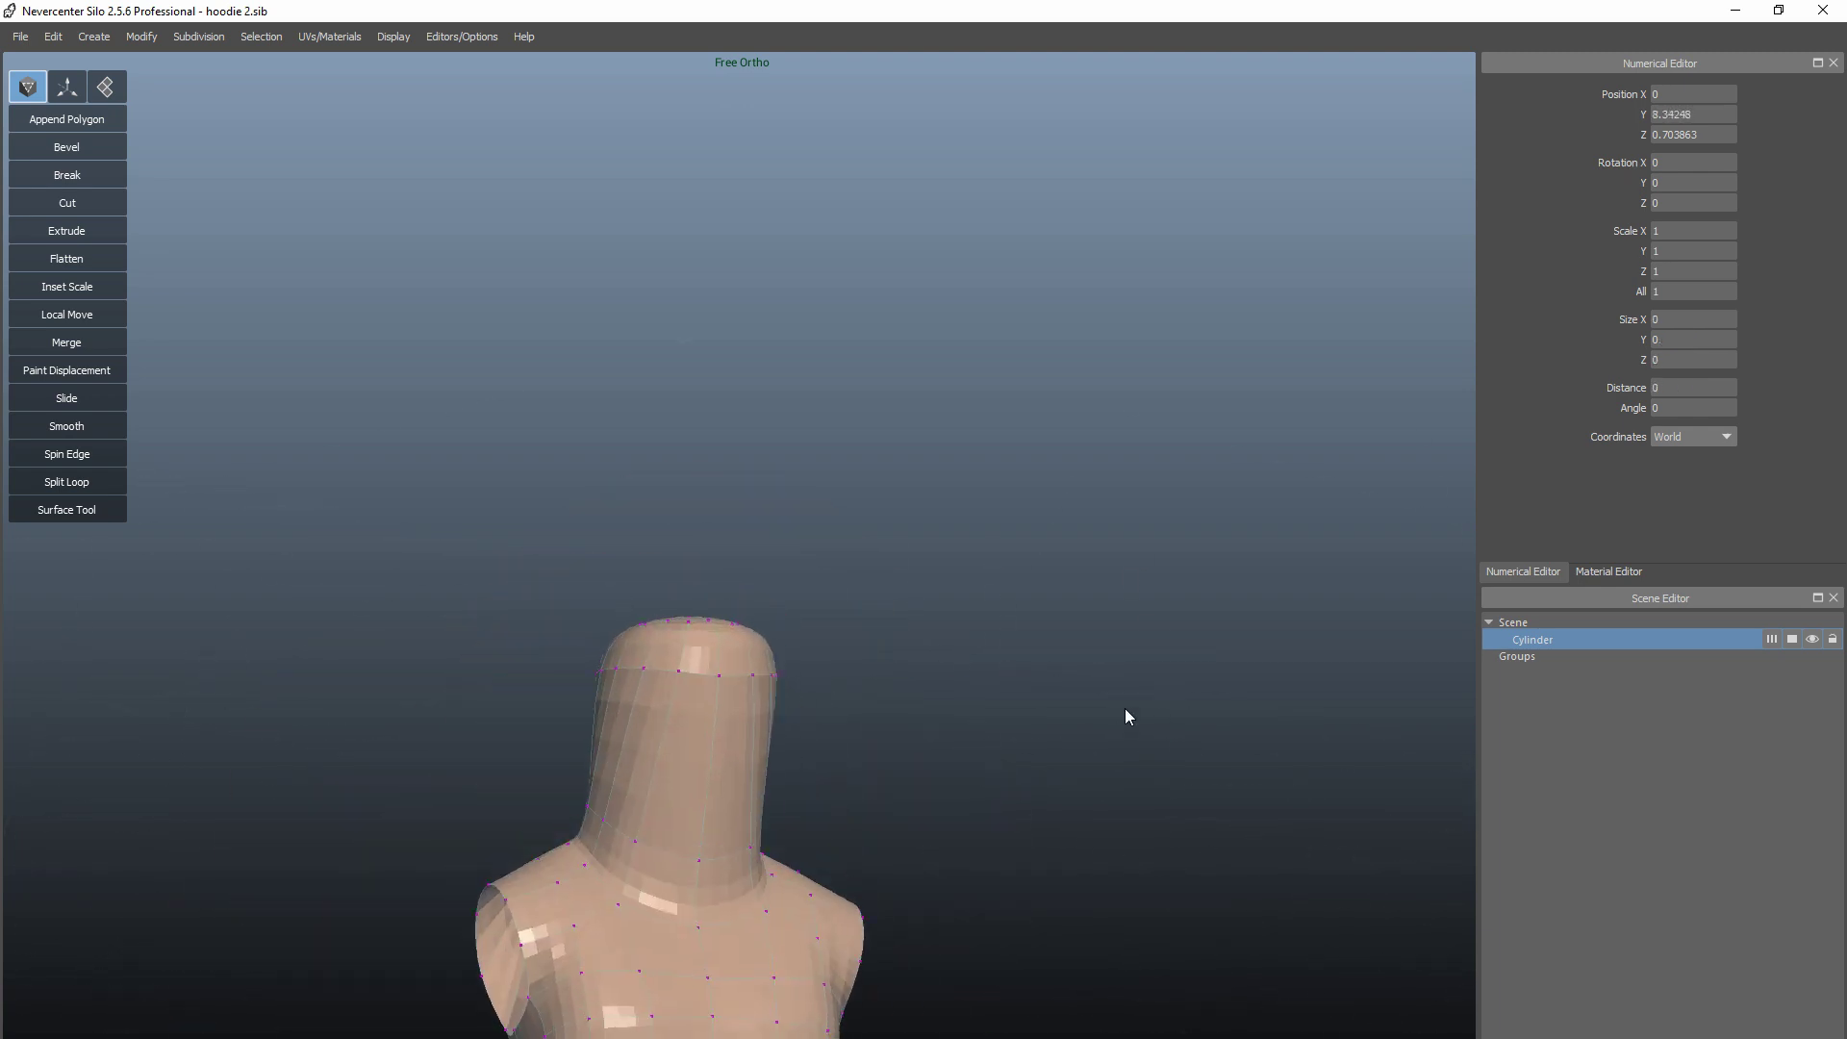
Delete the two centre front faces of the hood to open up the face hole
scroll(1118, 697, "up", 3)
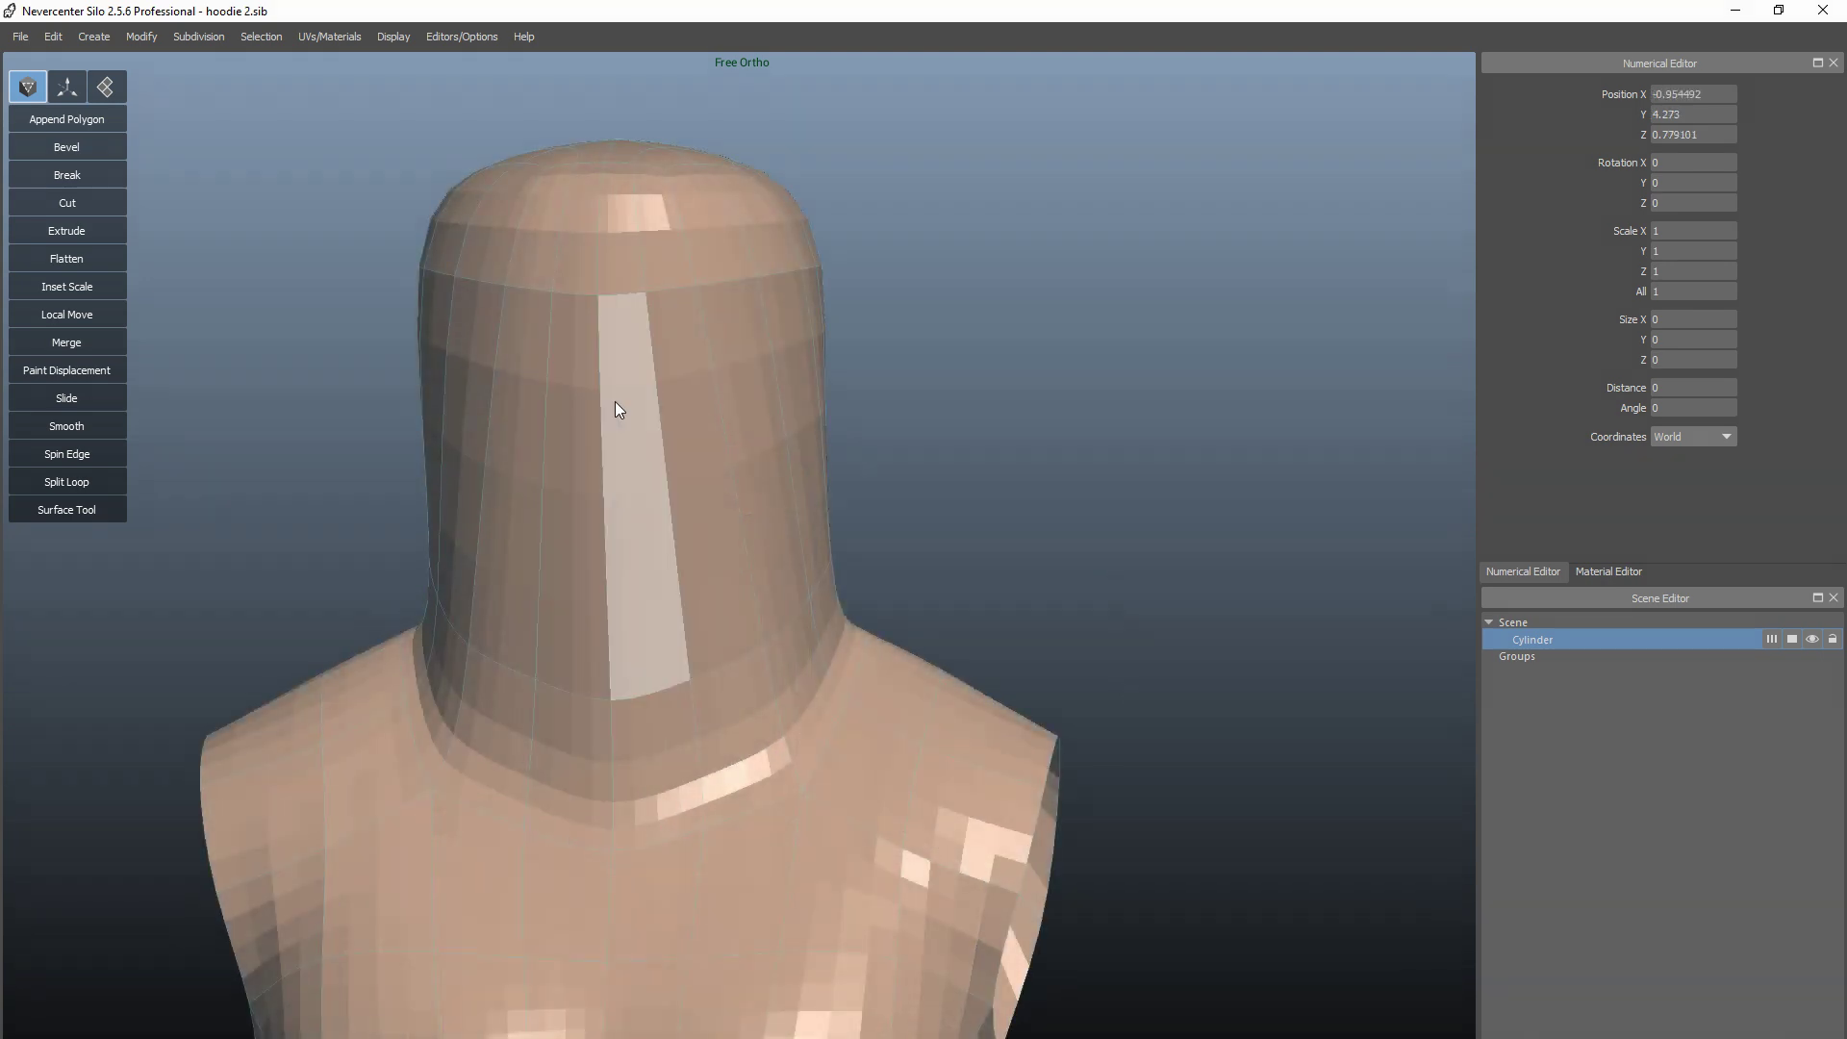
left_click(615, 402)
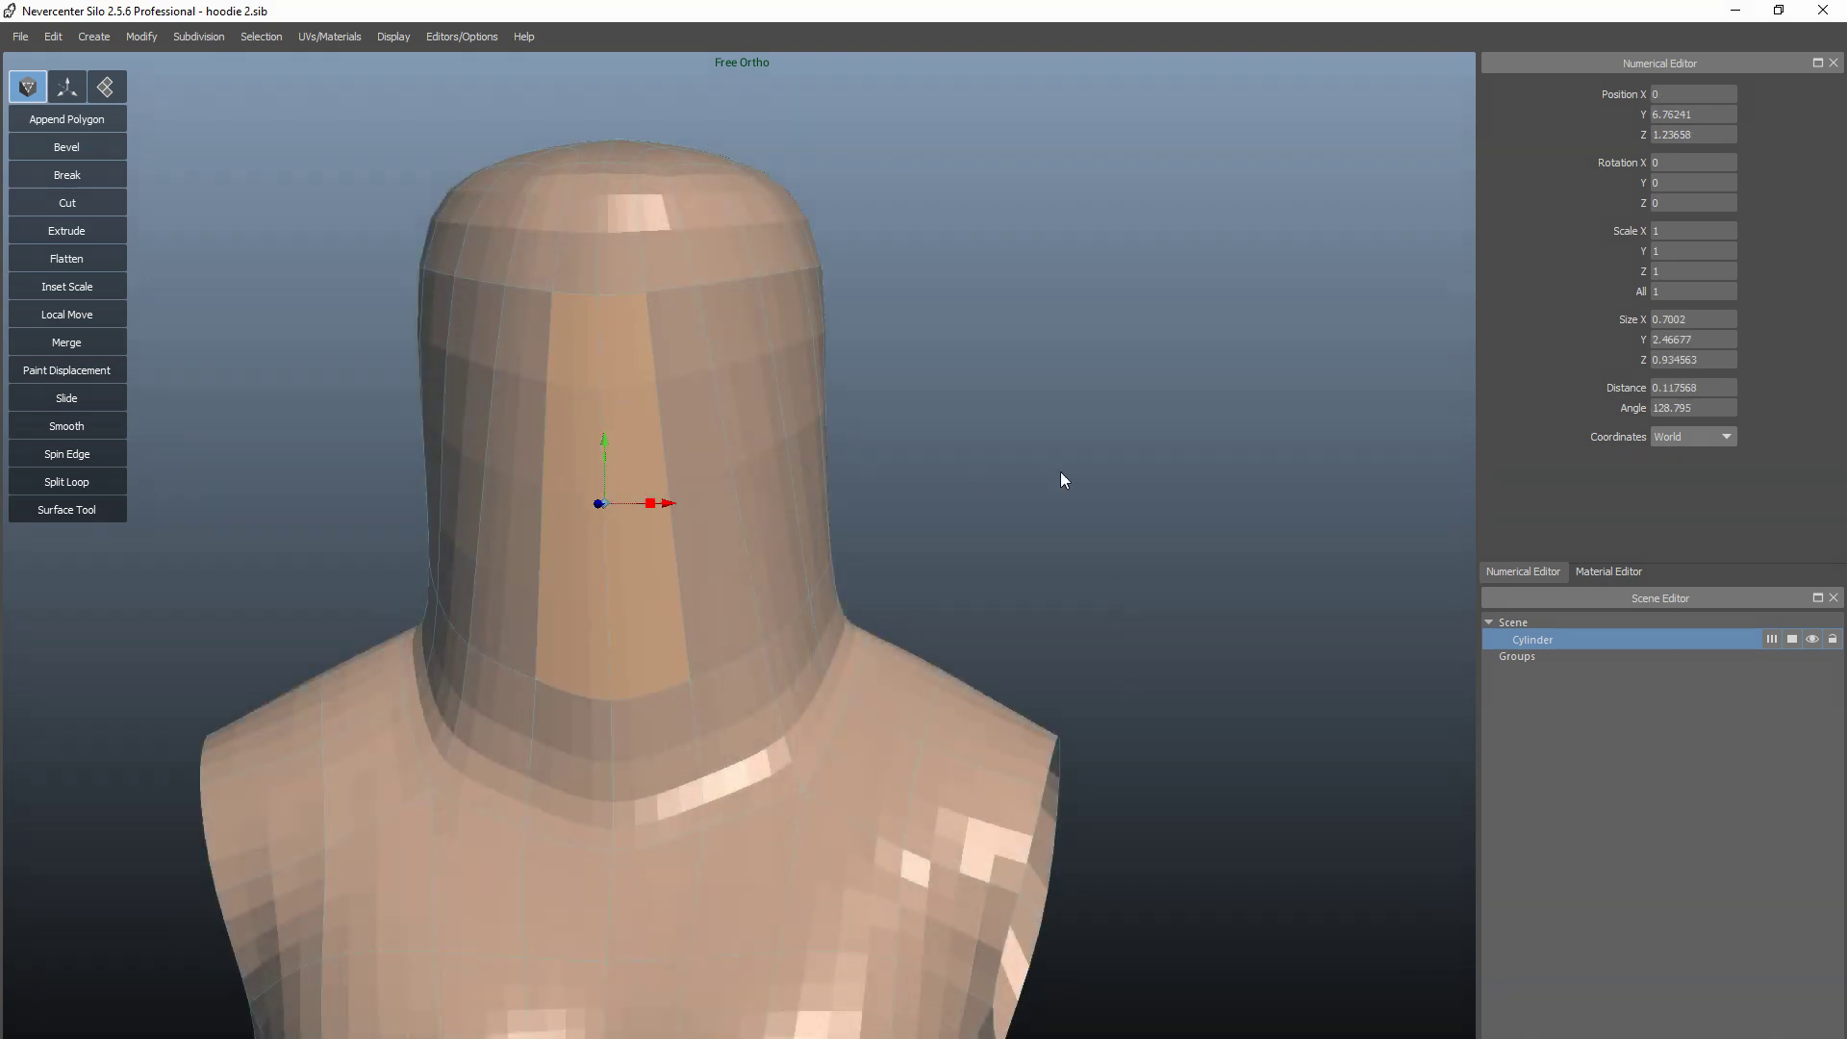
key("Delete")
mouse_move(1060, 473)
left_mouse_down("alt")
mouse_move(1214, 472)
mouse_move(1073, 544)
mouse_move(1116, 524)
mouse_move(1049, 539)
mouse_move(1135, 459)
mouse_move(1055, 510)
mouse_move(931, 464)
mouse_move(1167, 484)
mouse_move(1059, 463)
mouse_move(1043, 521)
mouse_move(1055, 476)
left_mouse_up("alt")
left_click(464, 551)
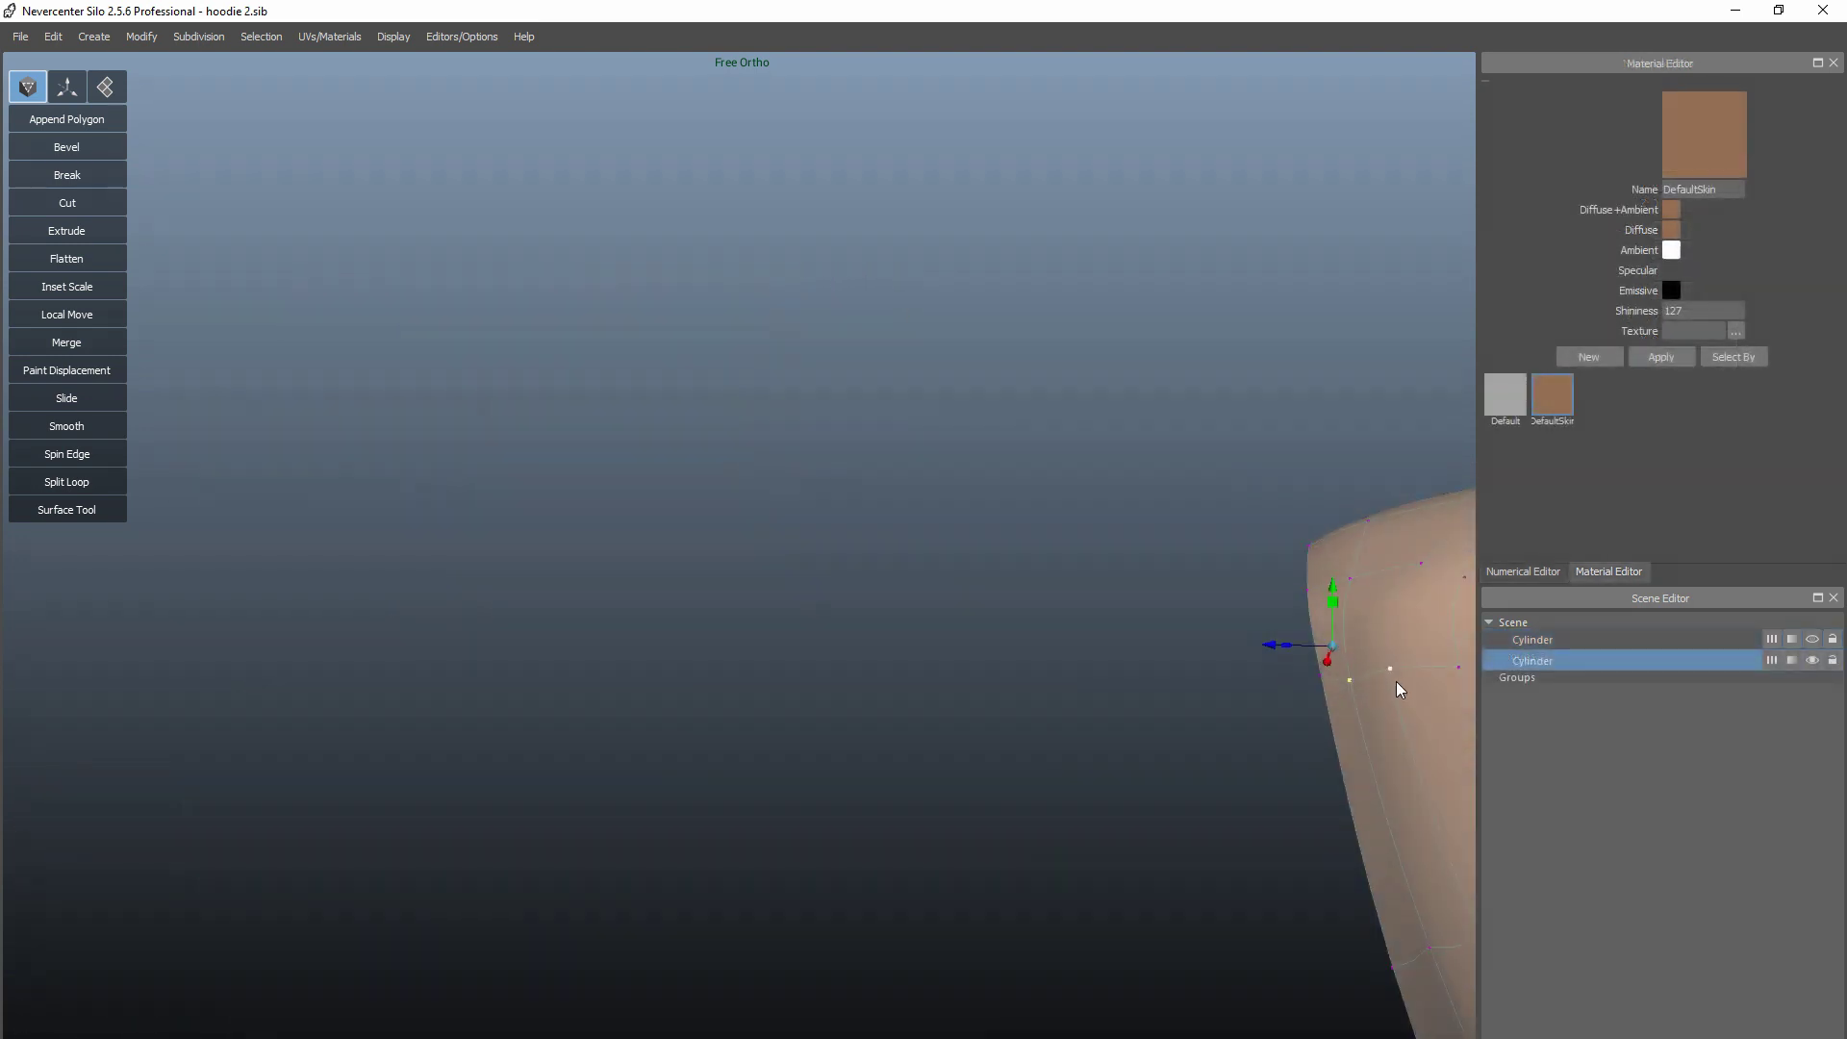
Examine the subdivided hood's face opening and its junction with the collar from several angles
left_click_drag(1354, 633, 1207, 638, "alt")
middle_click_drag(1206, 638, 1066, 539, "alt")
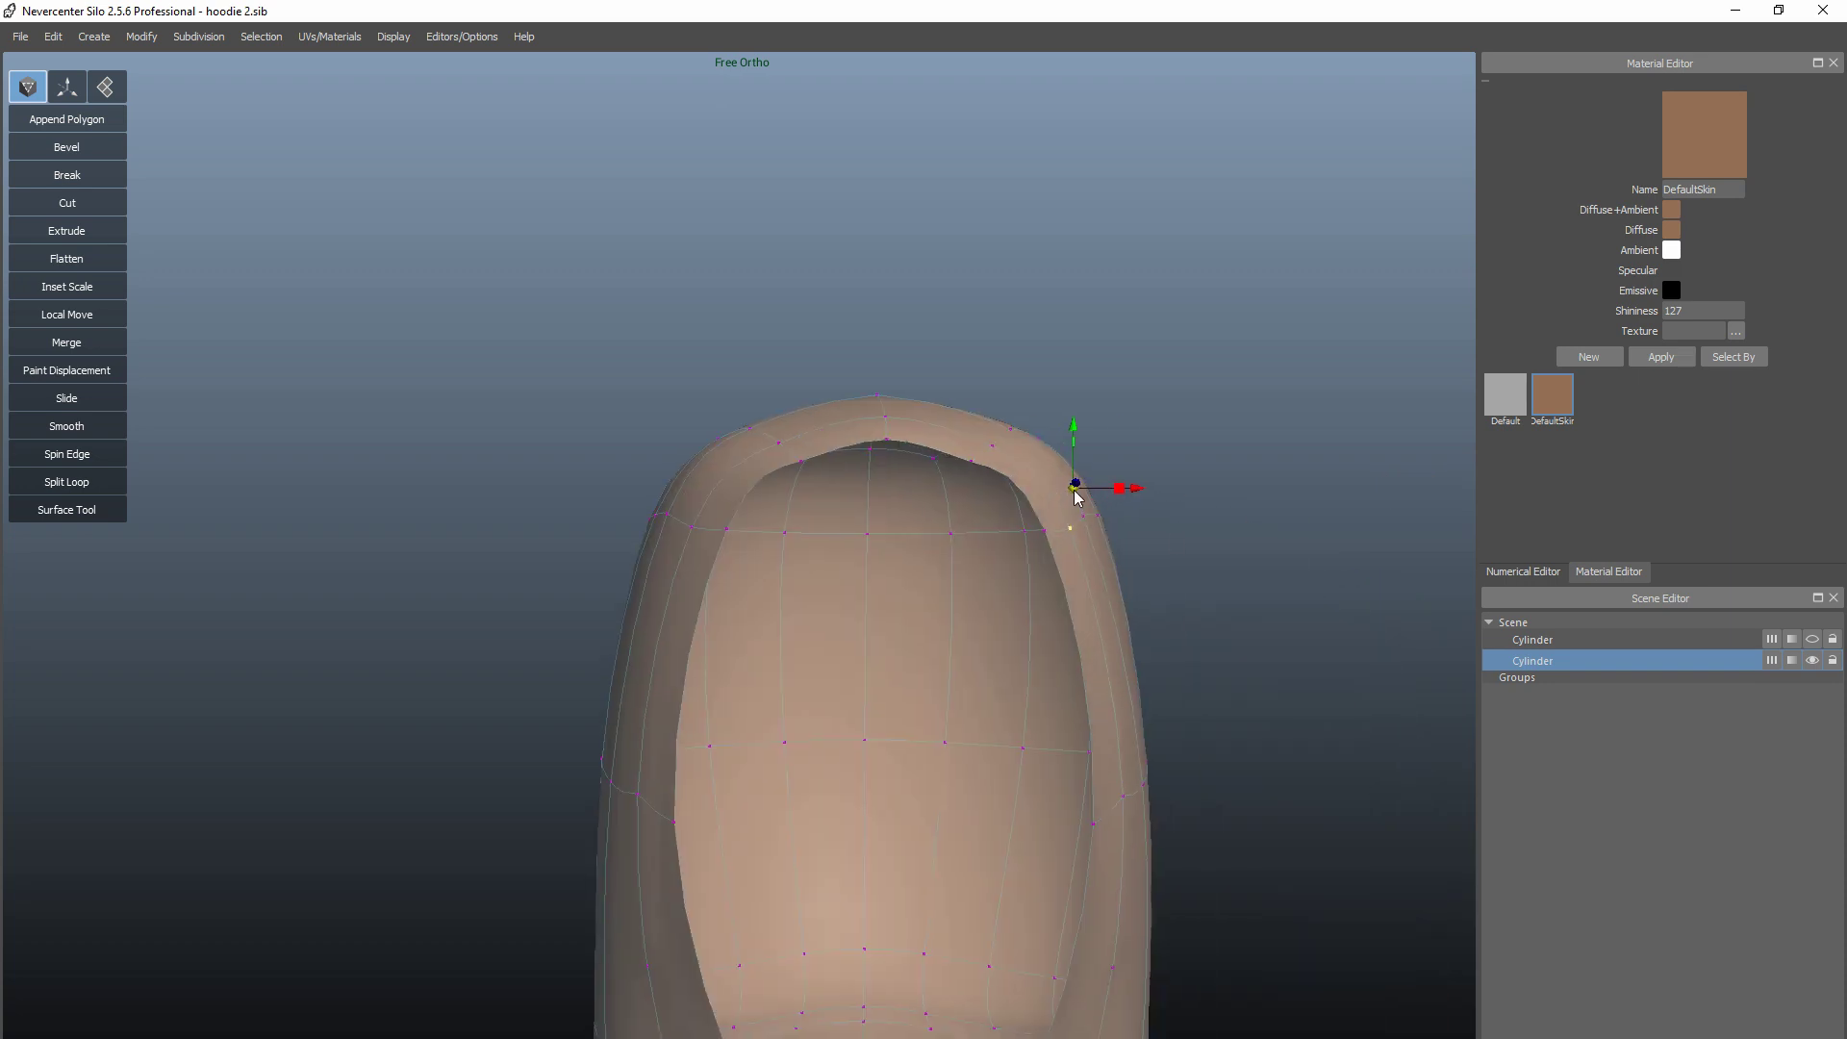
right_click_drag(1074, 491, 1073, 732, "alt")
left_click_drag(1073, 731, 1208, 779, "alt")
middle_click_drag(1208, 779, 1249, 556, "alt")
left_click_drag(1248, 556, 1214, 568, "alt")
left_click(1258, 793)
right_click_drag(1258, 793, 1304, 596, "alt")
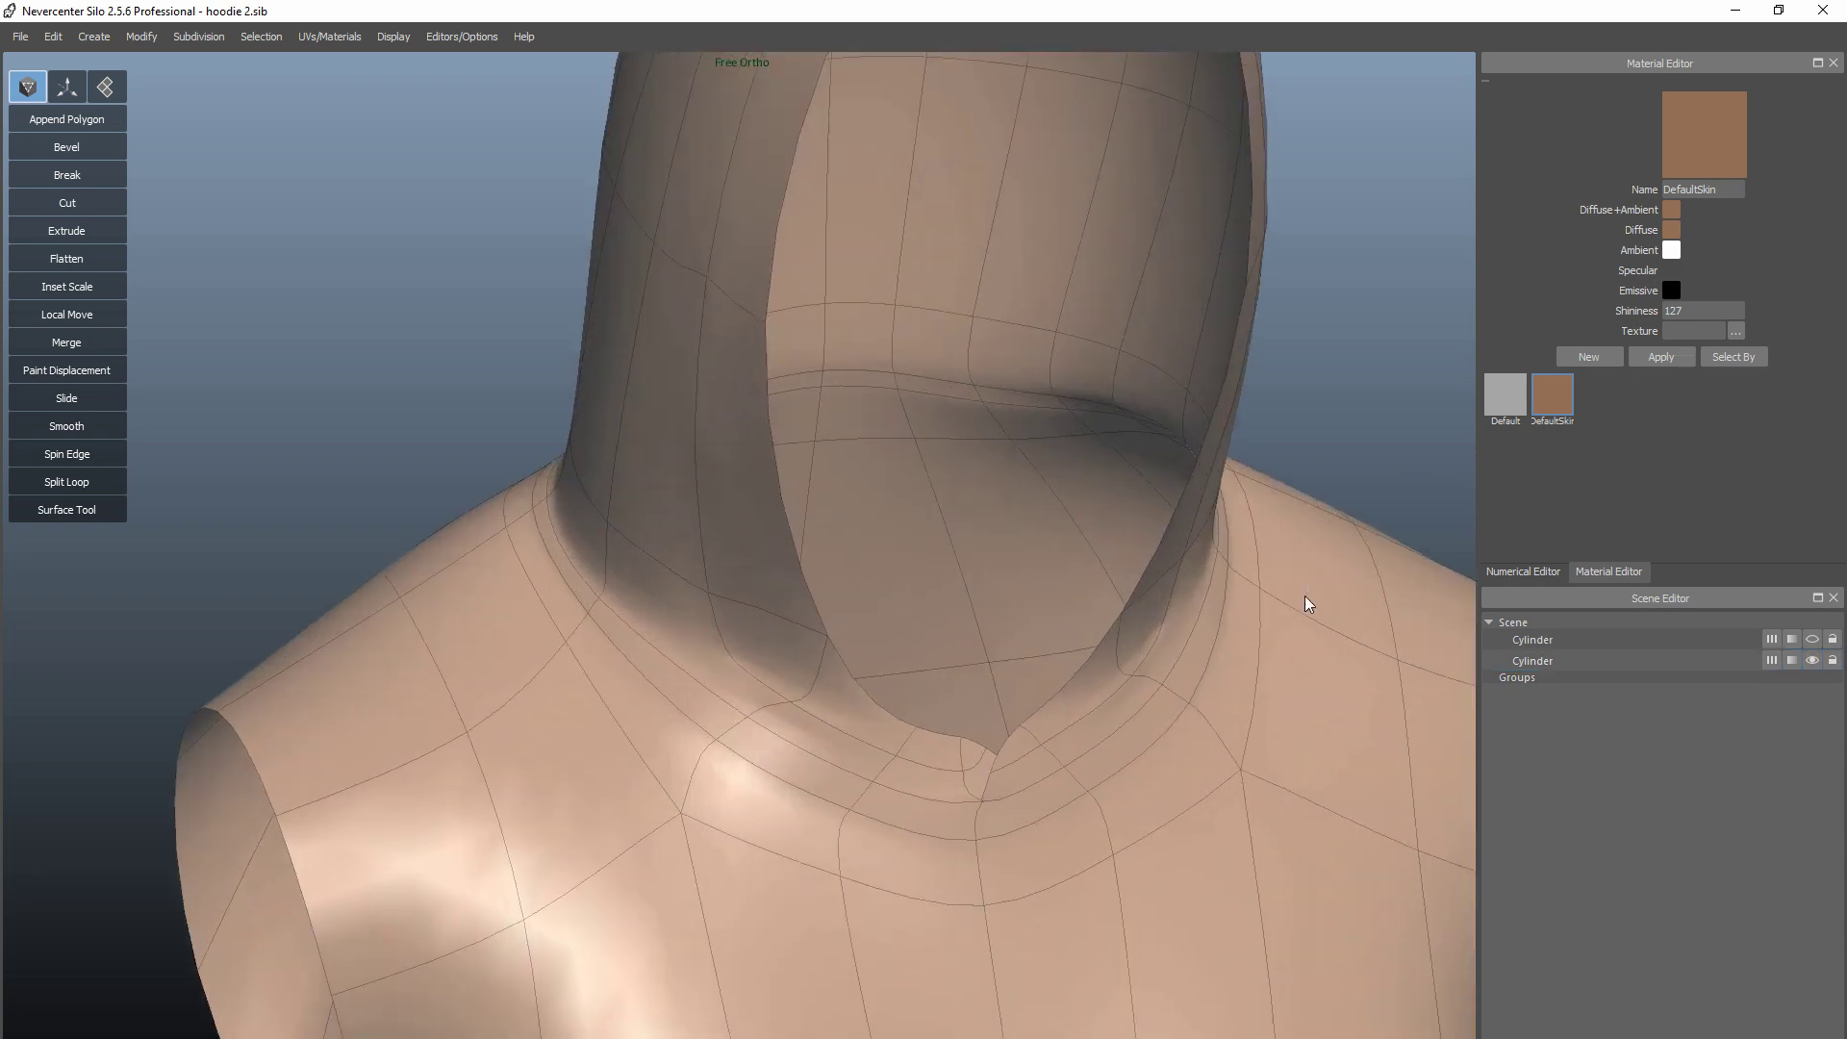
left_click_drag(1304, 603, 1002, 568, "alt")
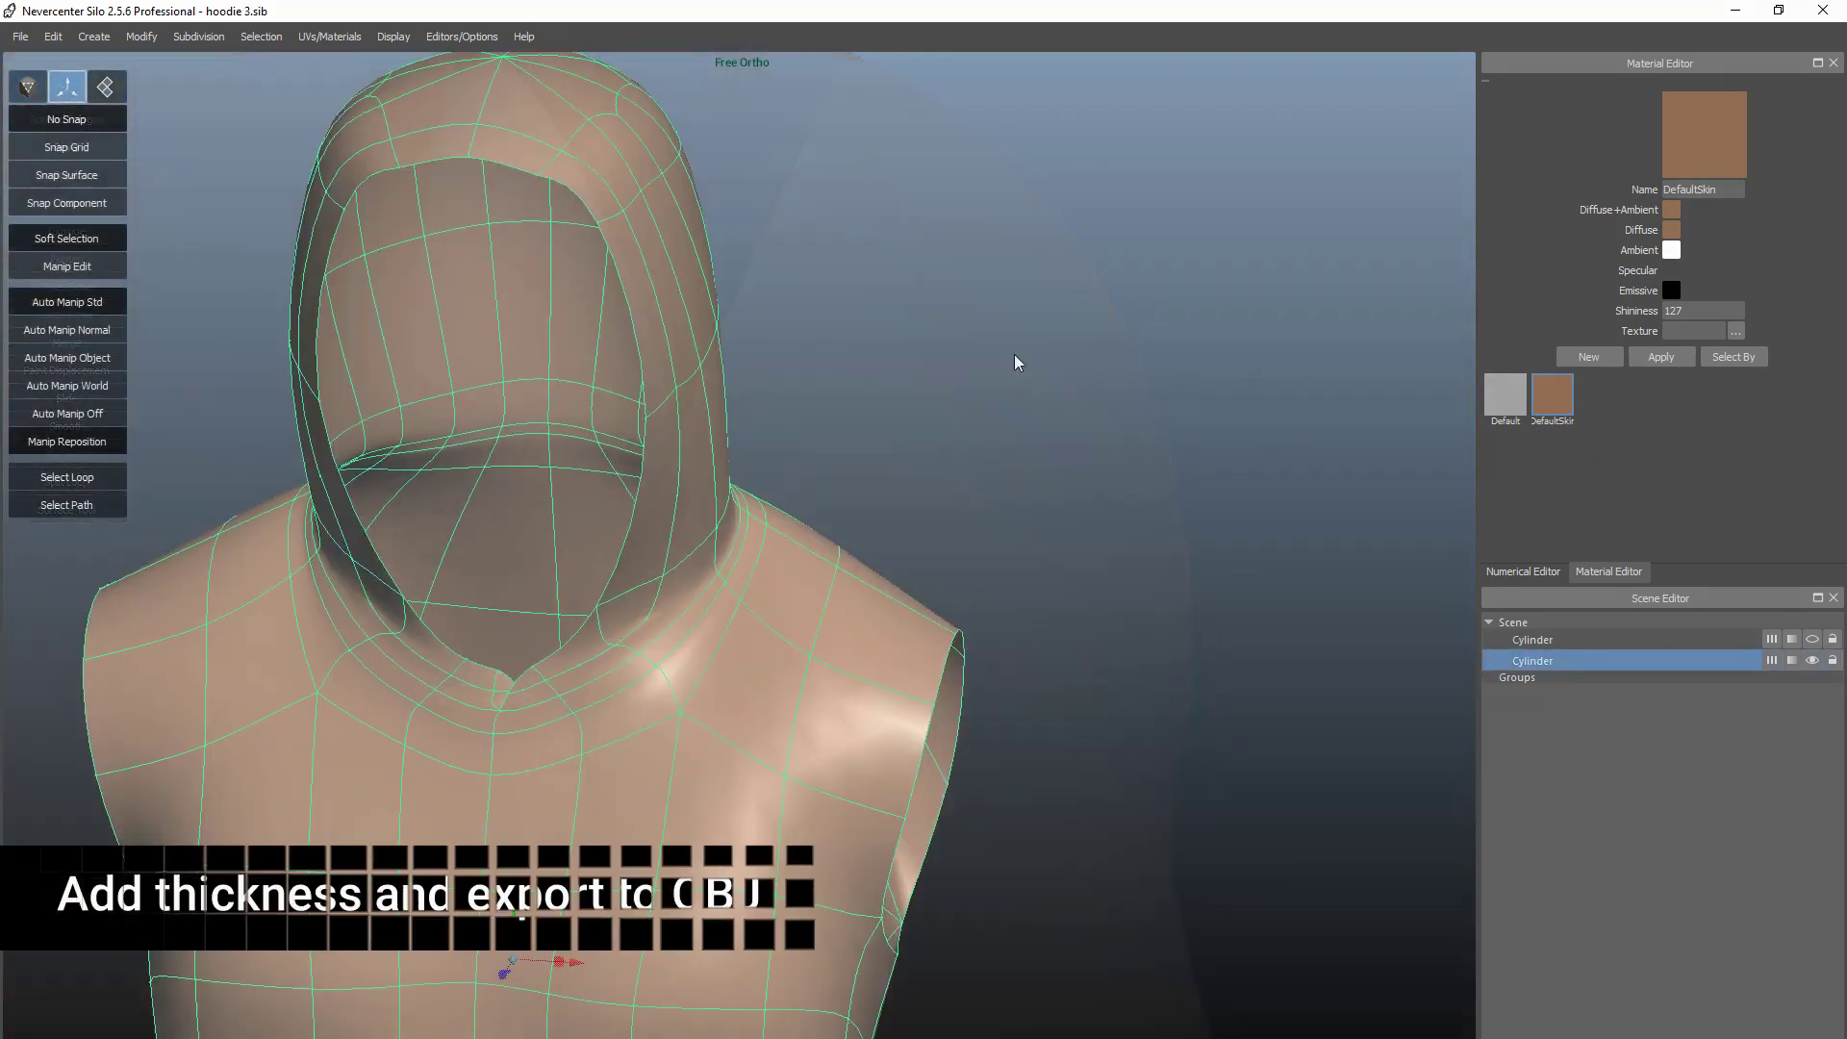
Apply Shell to the hoodie object to add thickness to the garment
left_click_drag(1015, 363, 1174, 536, "alt")
left_click(27, 86)
left_click(141, 35)
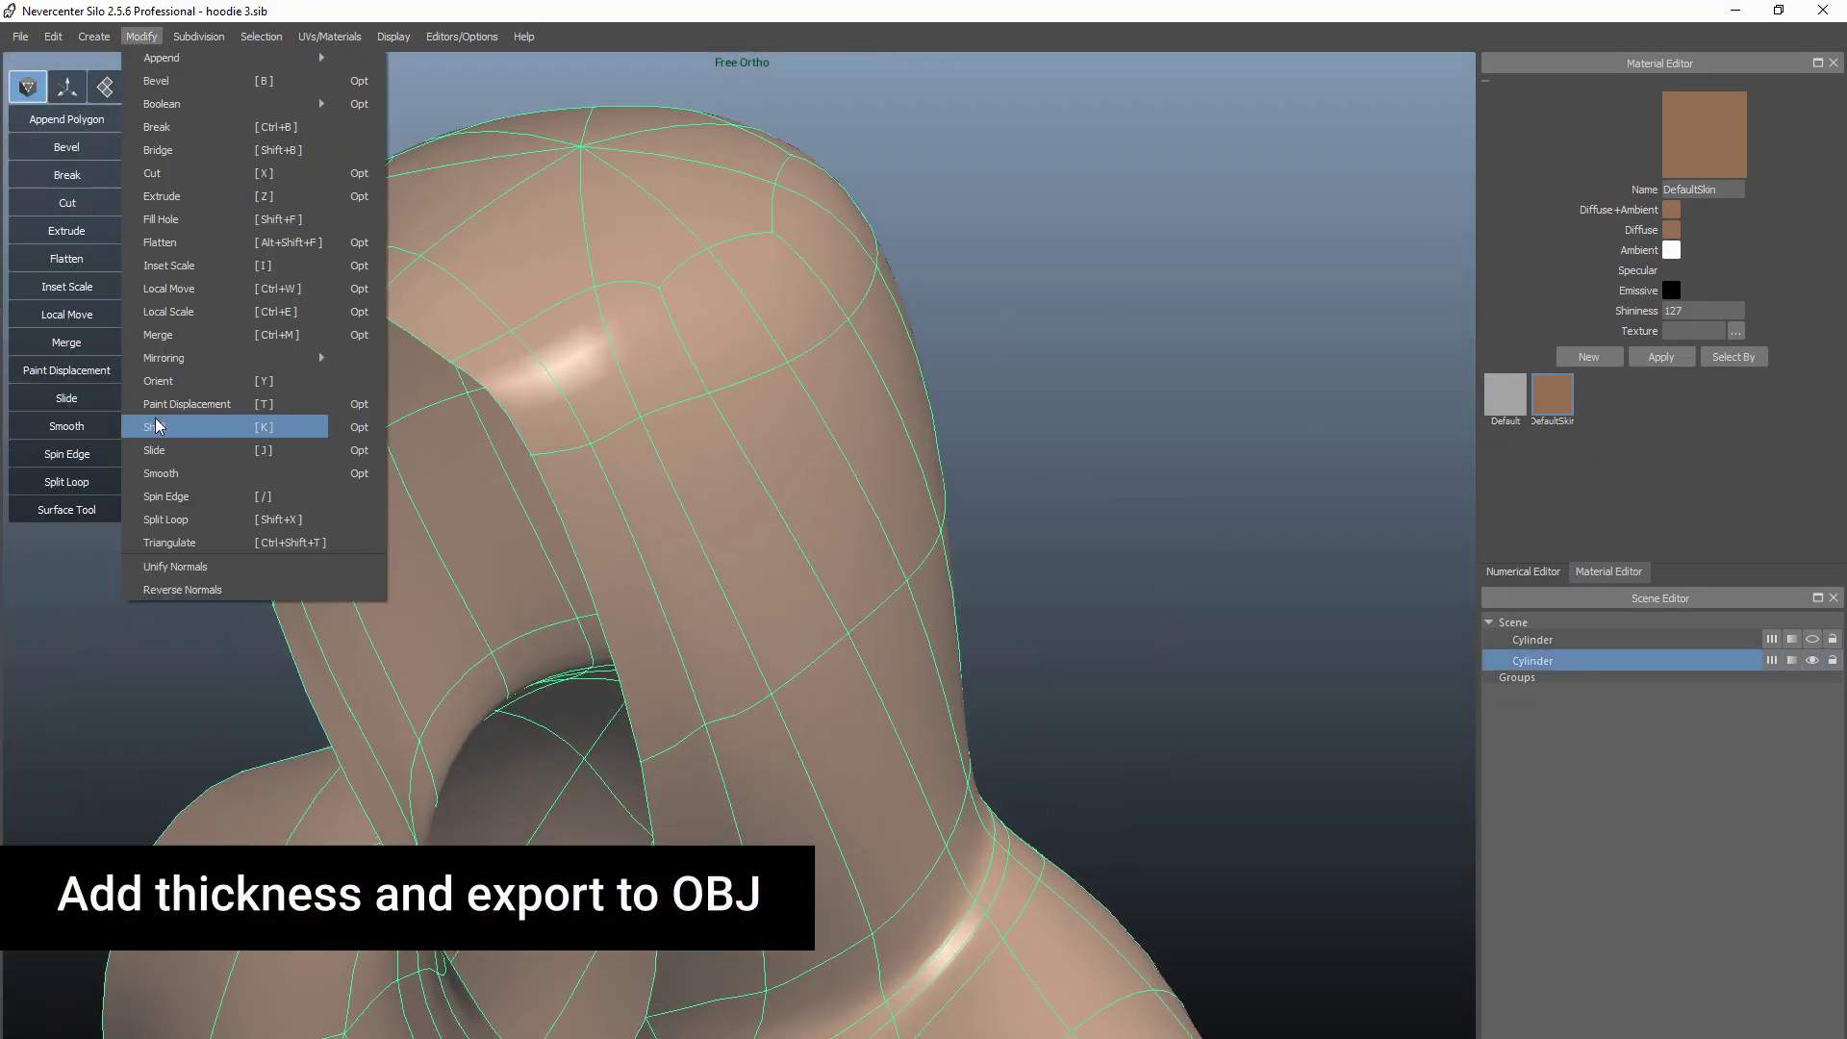
left_click(157, 427)
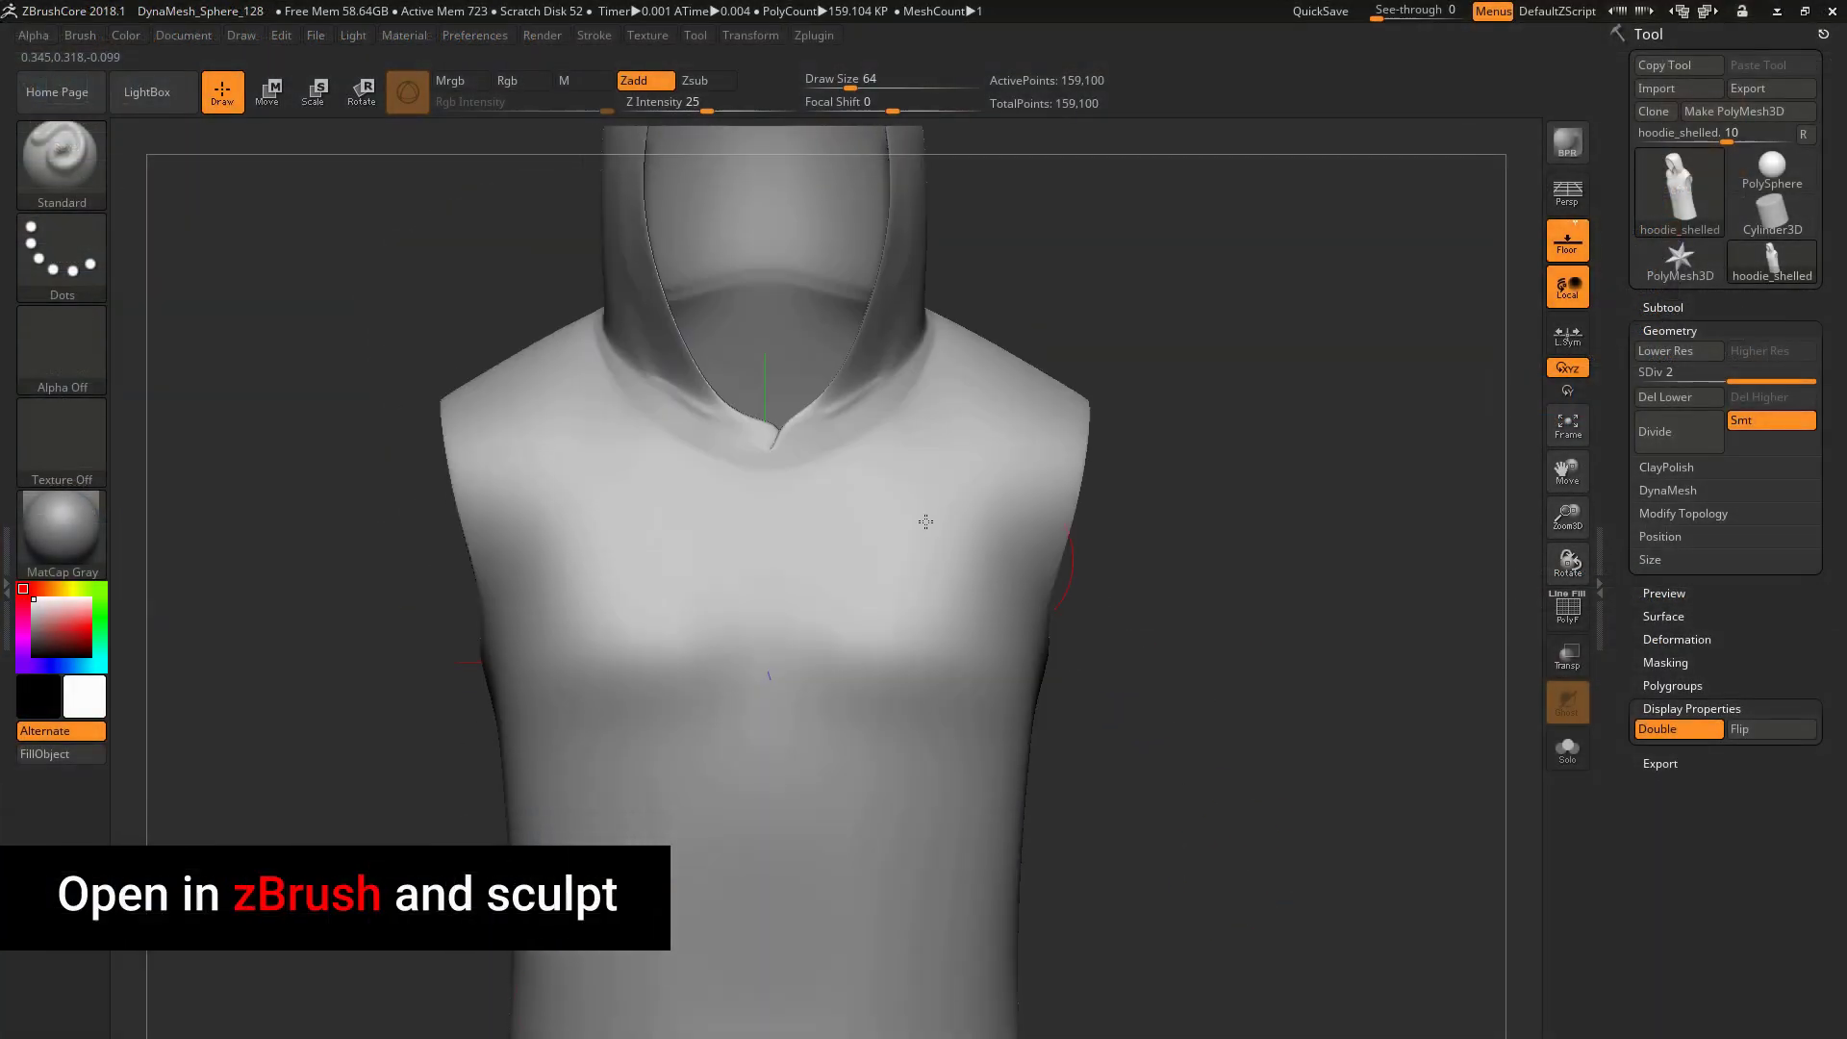
In ZBrushCore, enable X symmetry for the shelled hoodie and sculpt smoothed creases beneath both sides of the chest
left_click(749, 36)
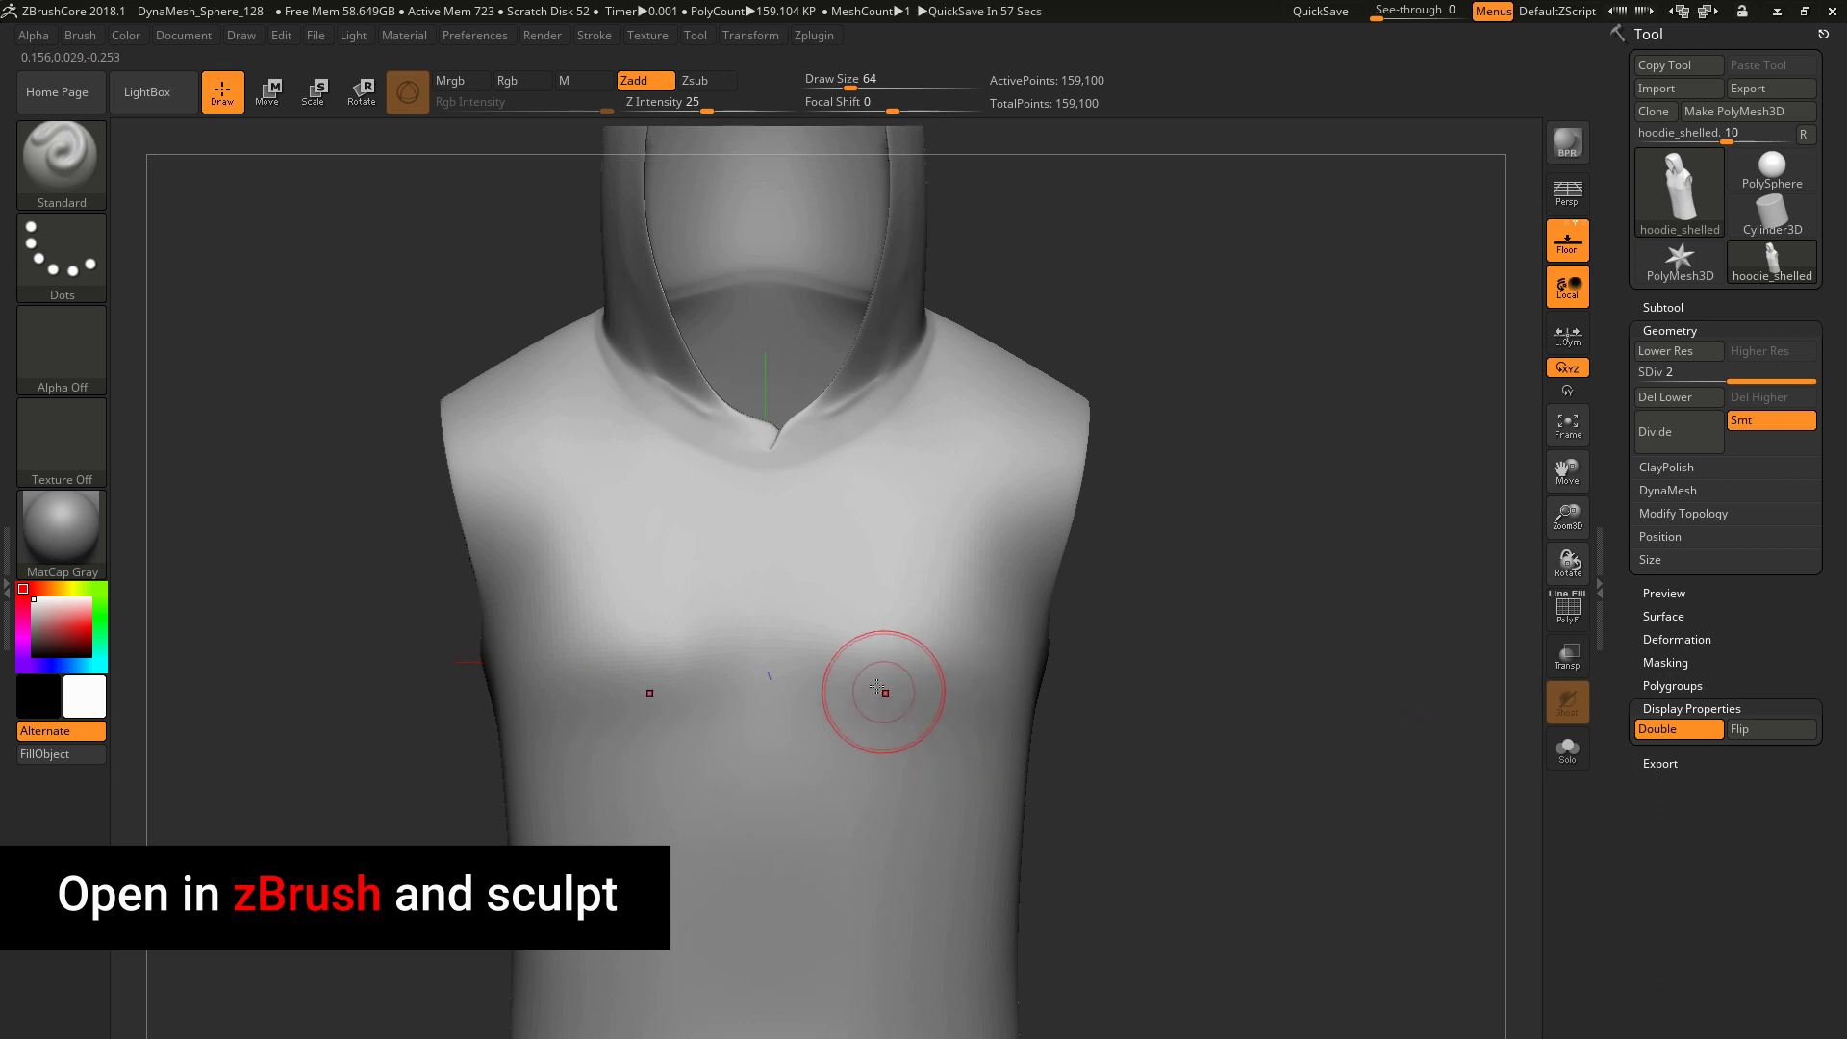
mouse_move(877, 686)
left_mouse_down()
mouse_move(857, 678)
mouse_move(991, 626)
mouse_move(843, 625)
left_mouse_up()
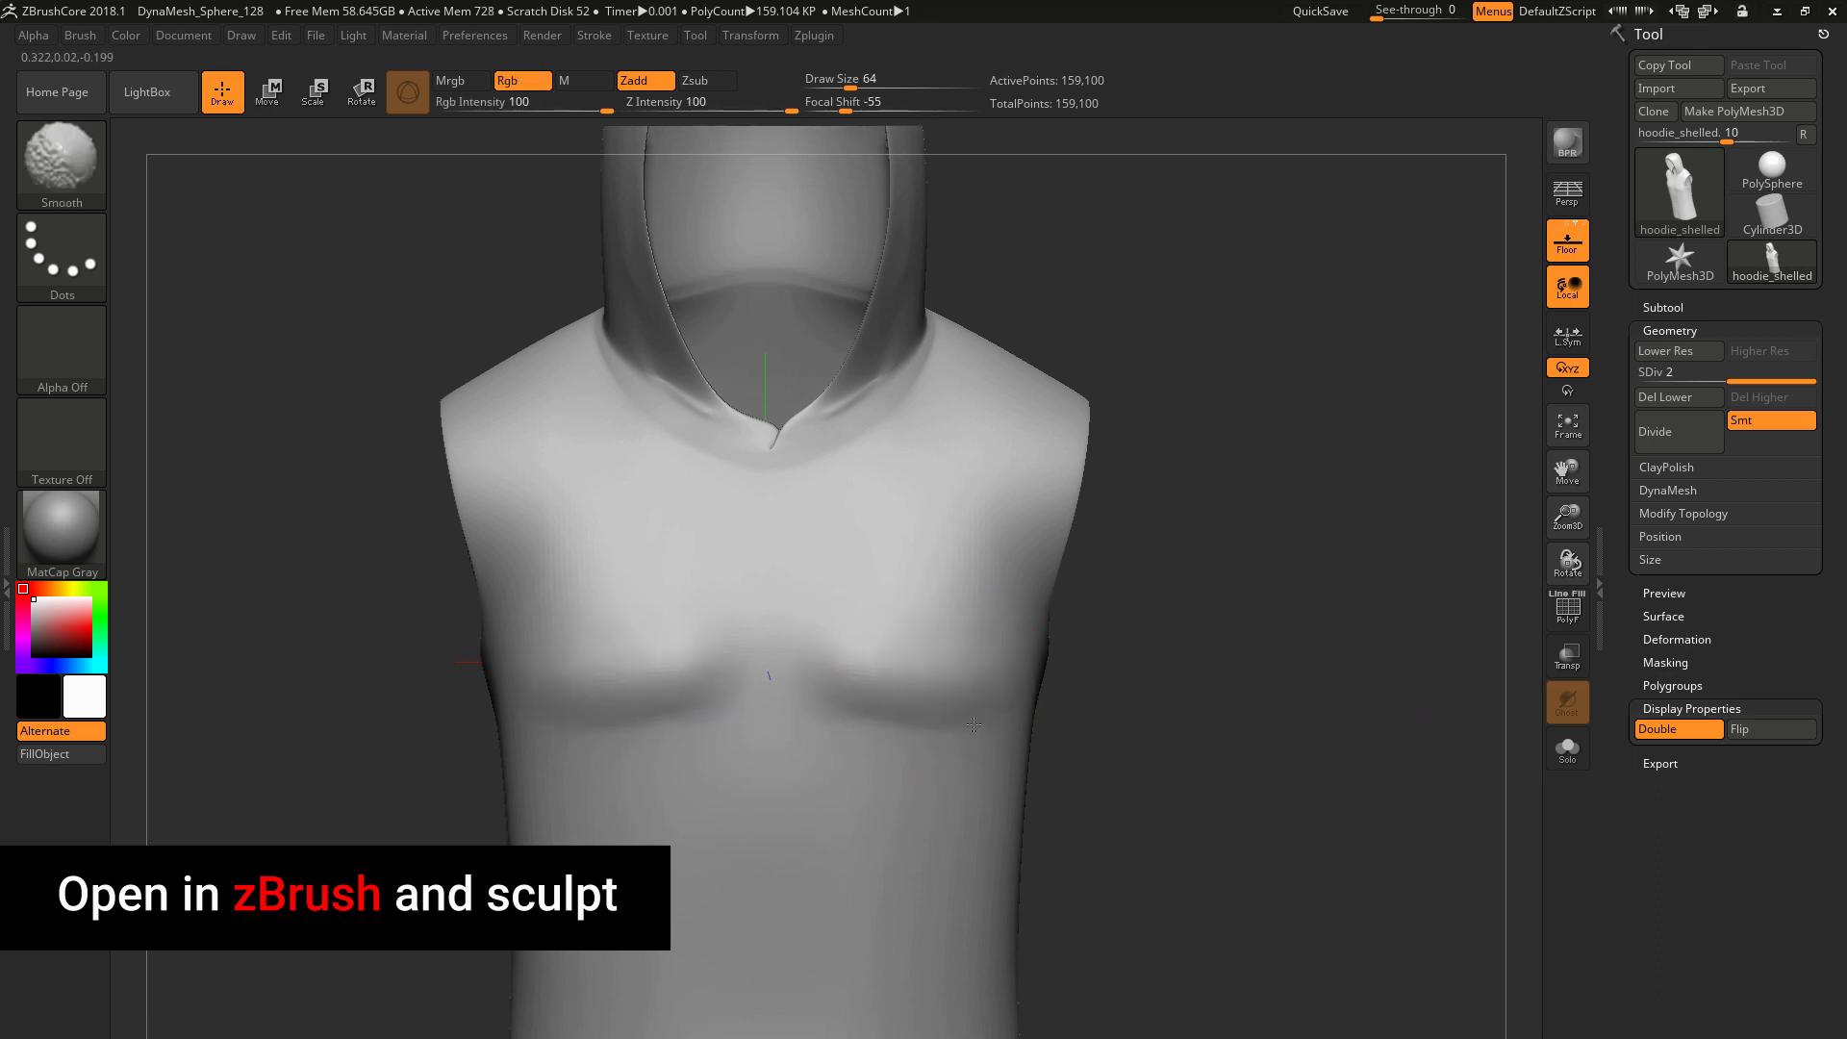
mouse_move(1235, 601)
left_mouse_down()
mouse_move(1241, 638)
mouse_move(626, 631)
left_mouse_up()
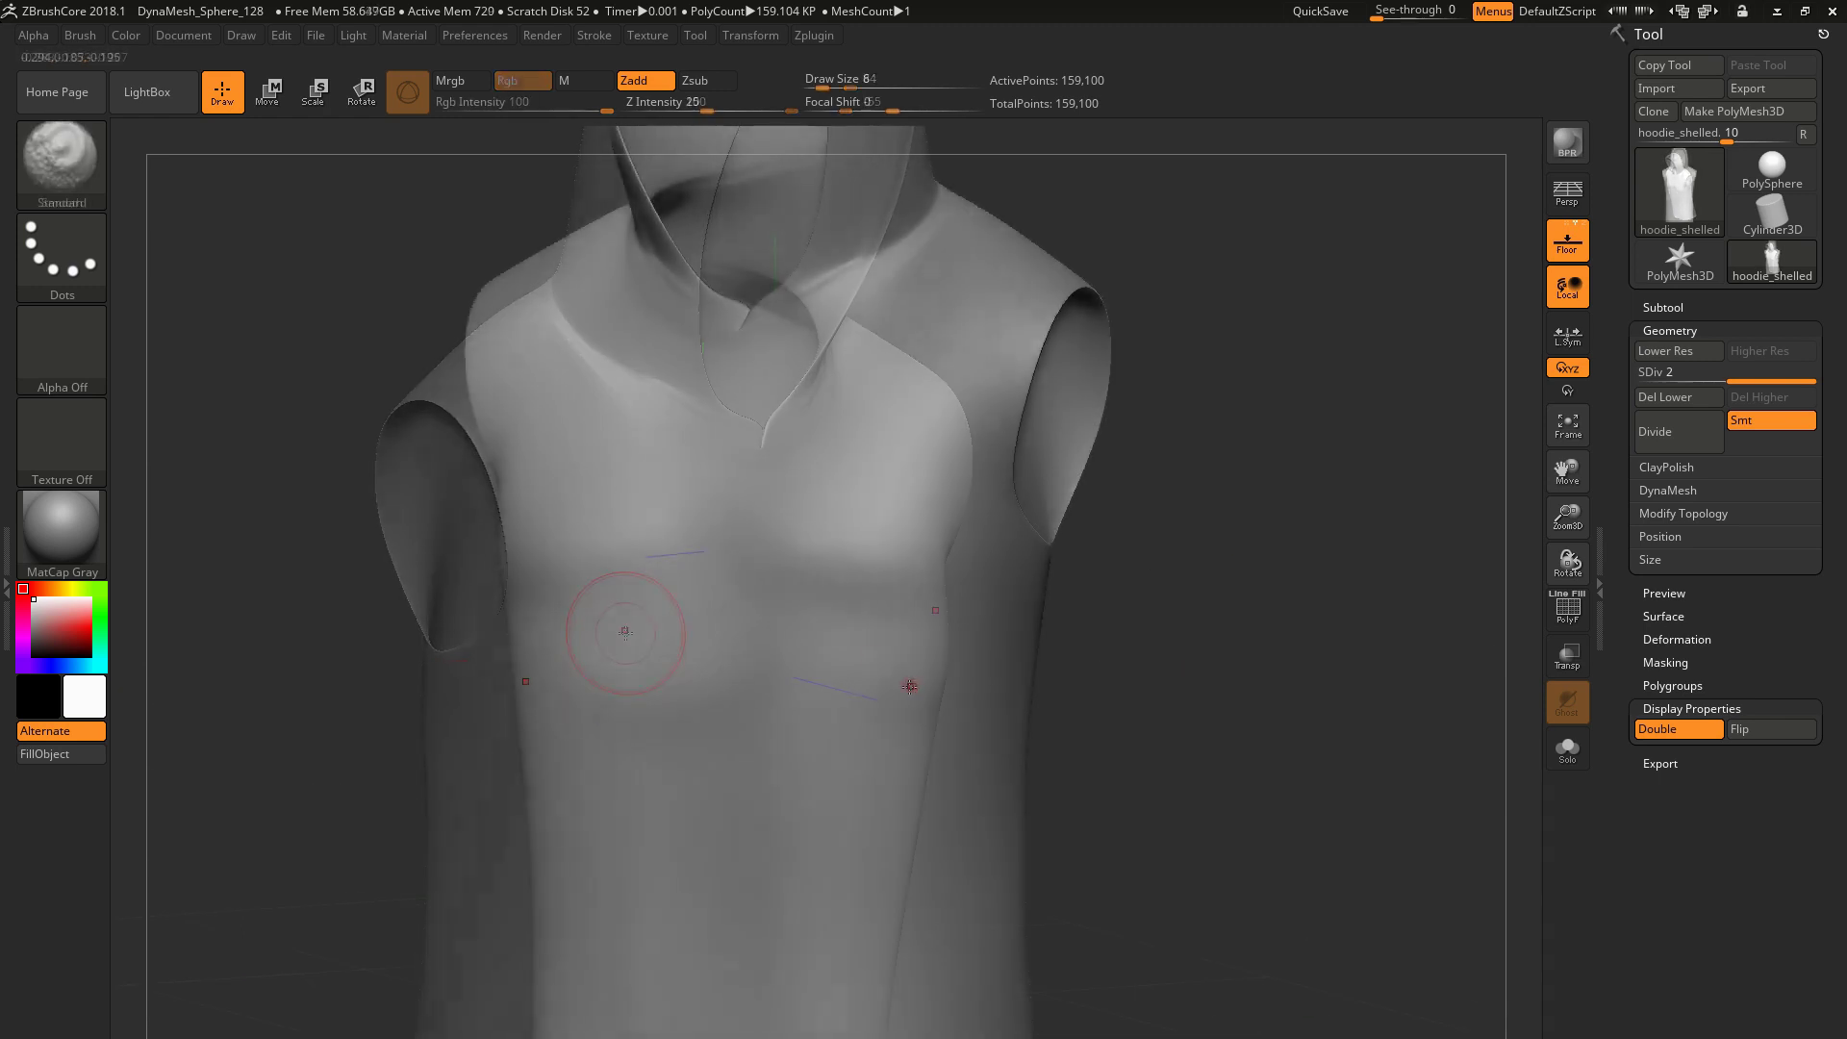
Set the Standard brush's draw size to 37 and sculpt mirrored diagonal folds along both sides below the armholes
key("space")
left_click_drag(936, 666, 926, 666)
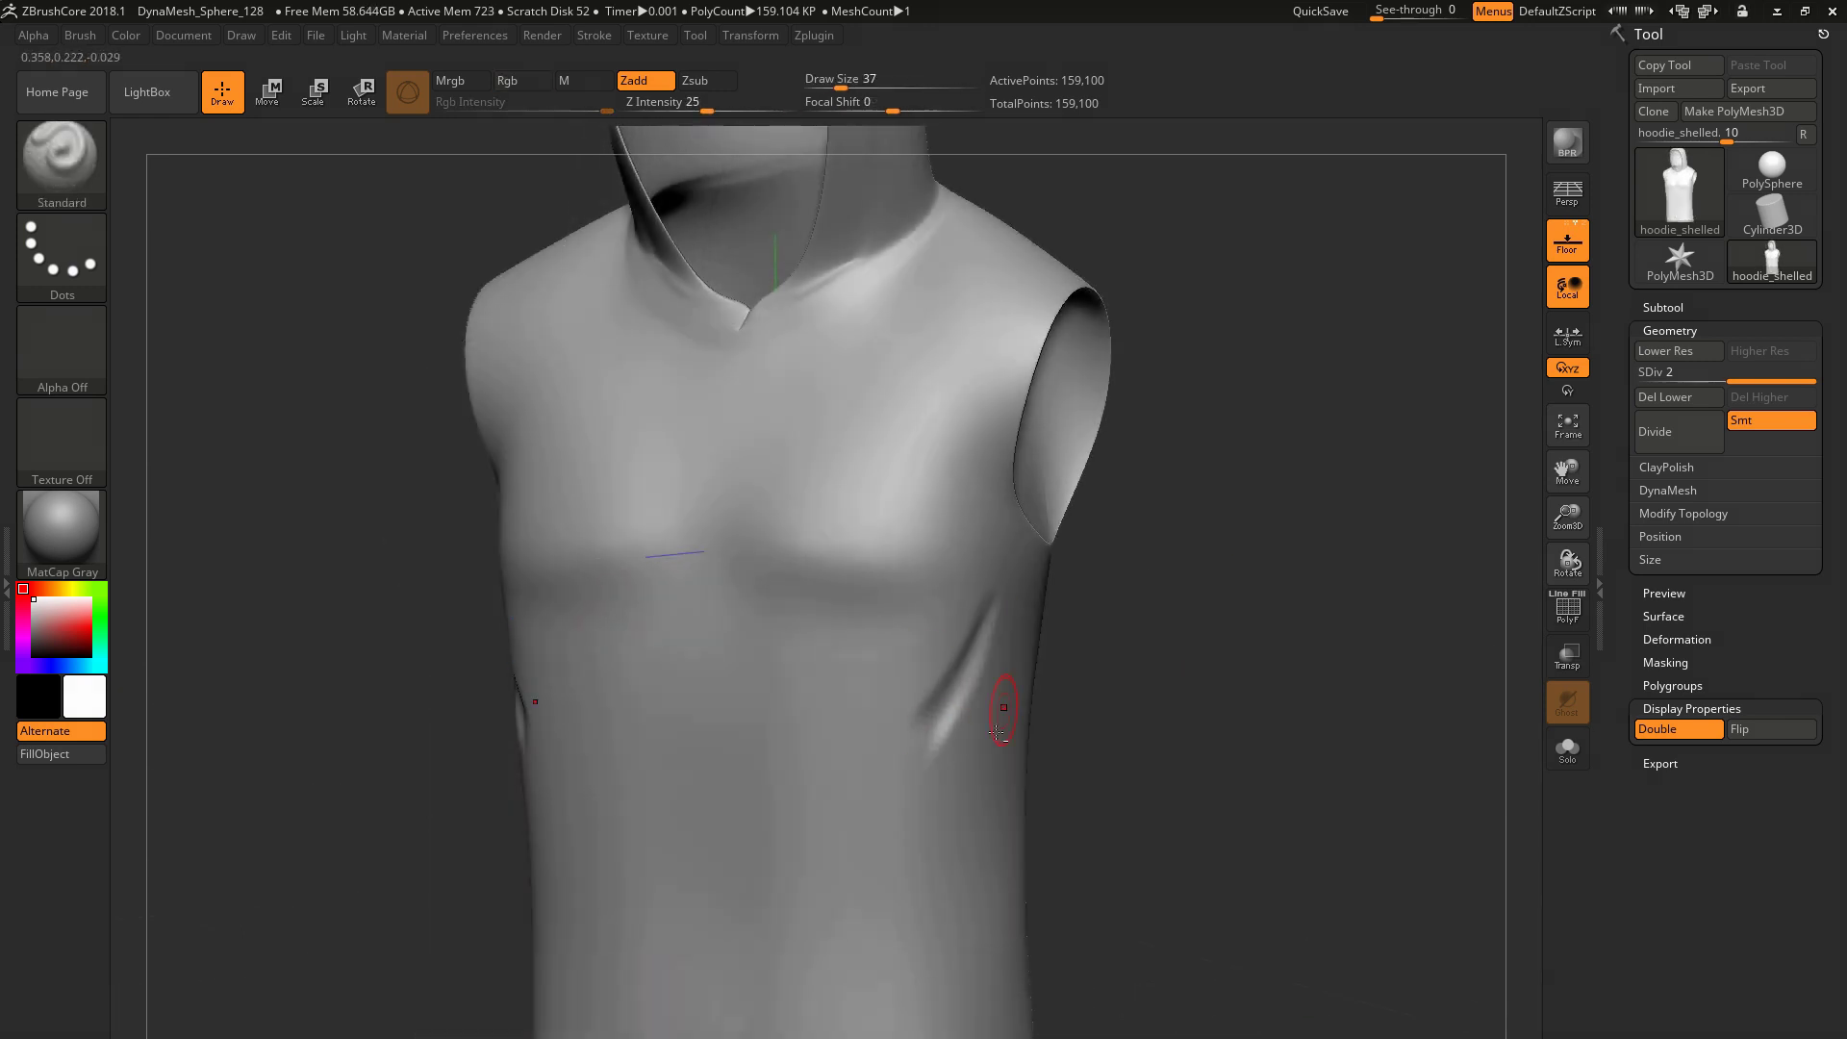
left_click_drag(1049, 767, 1191, 586)
Turn off symmetry and refine the side folds with the Smooth and Pinch brushes at draw size 68
left_click(751, 36)
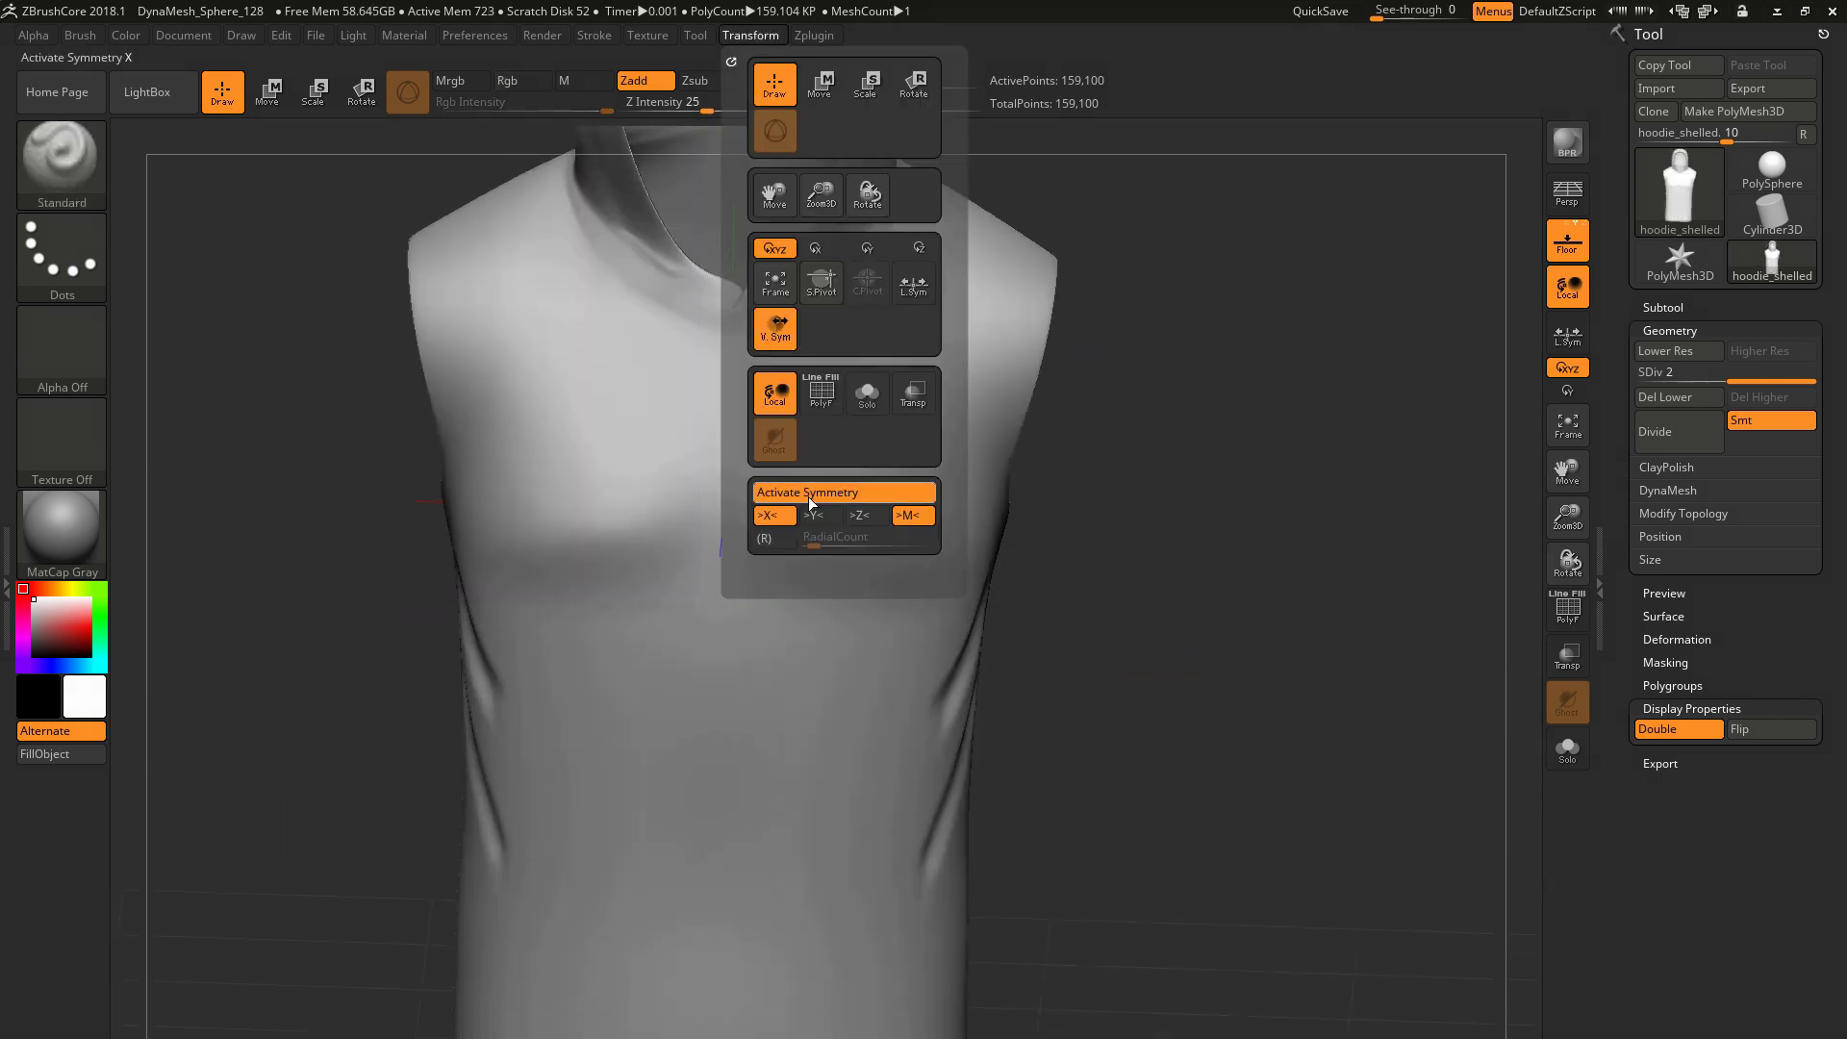
left_click(811, 495)
left_click_drag(1154, 693, 1000, 539, "alt")
key("space")
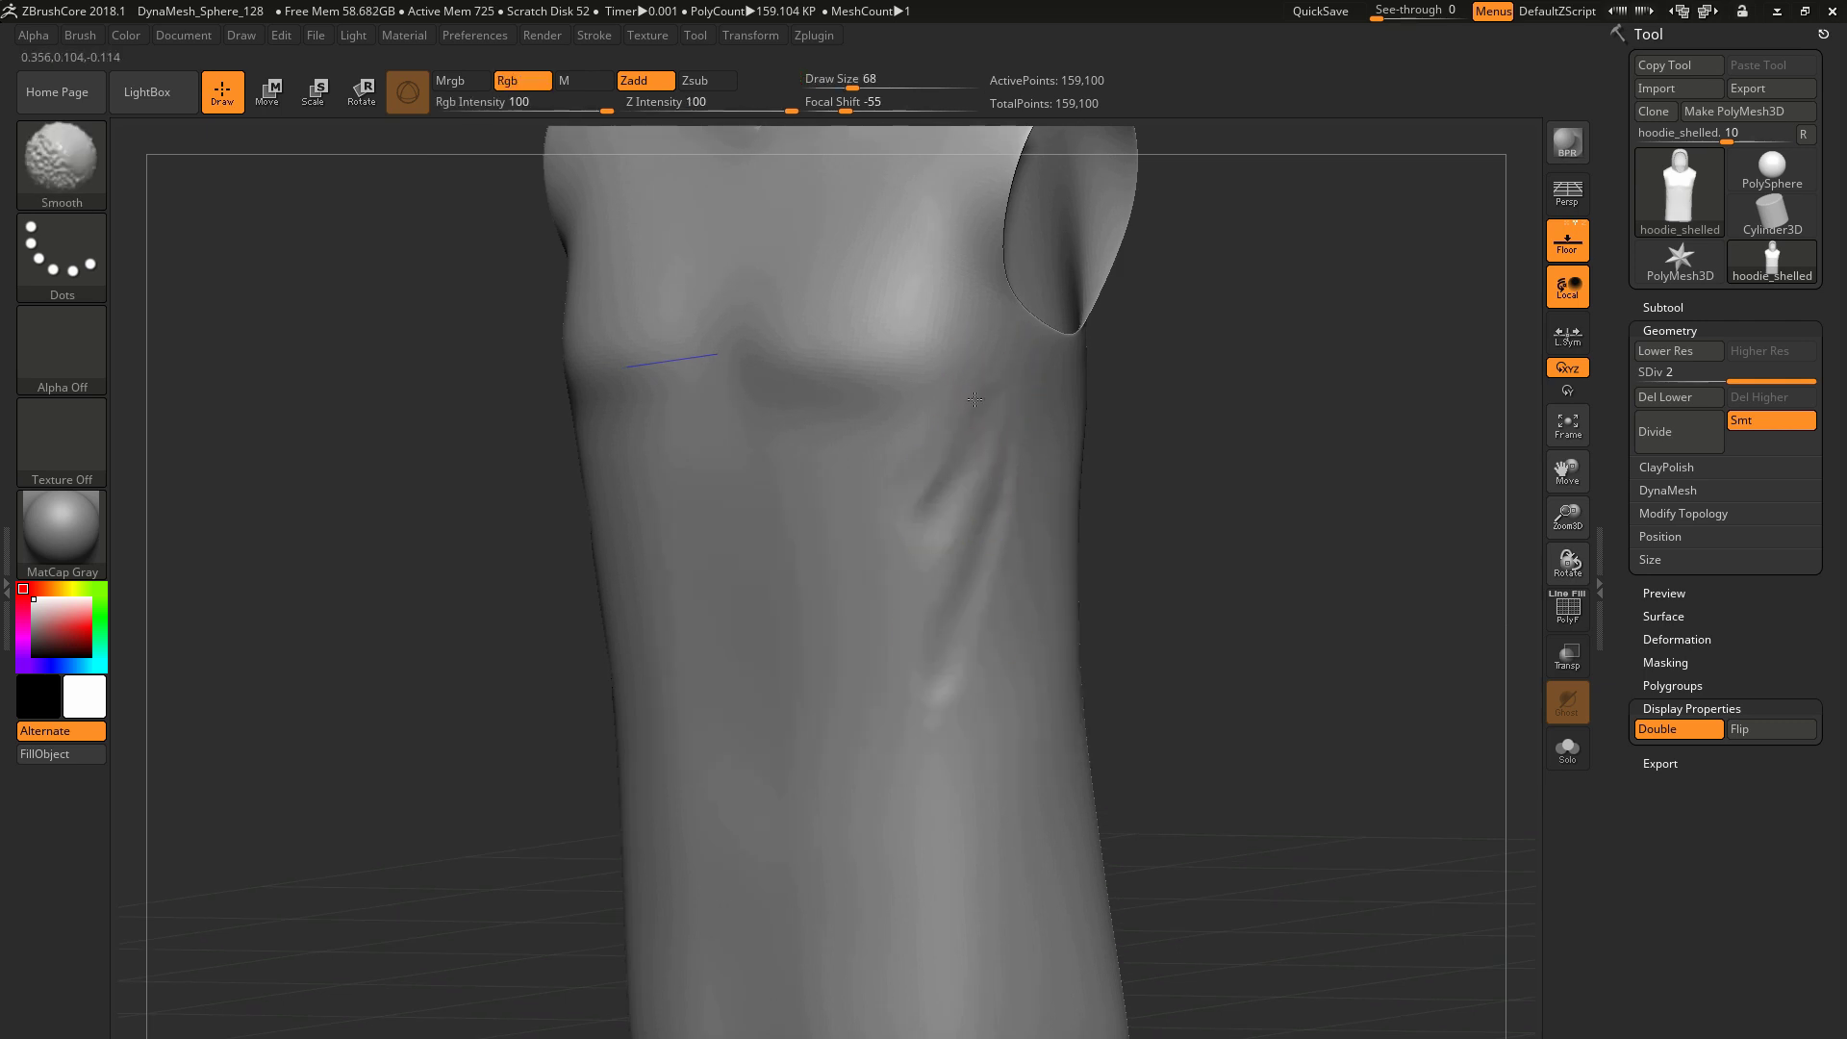
mouse_move(927, 726)
right_mouse_down()
mouse_move(1027, 528)
mouse_move(1107, 524)
right_mouse_up()
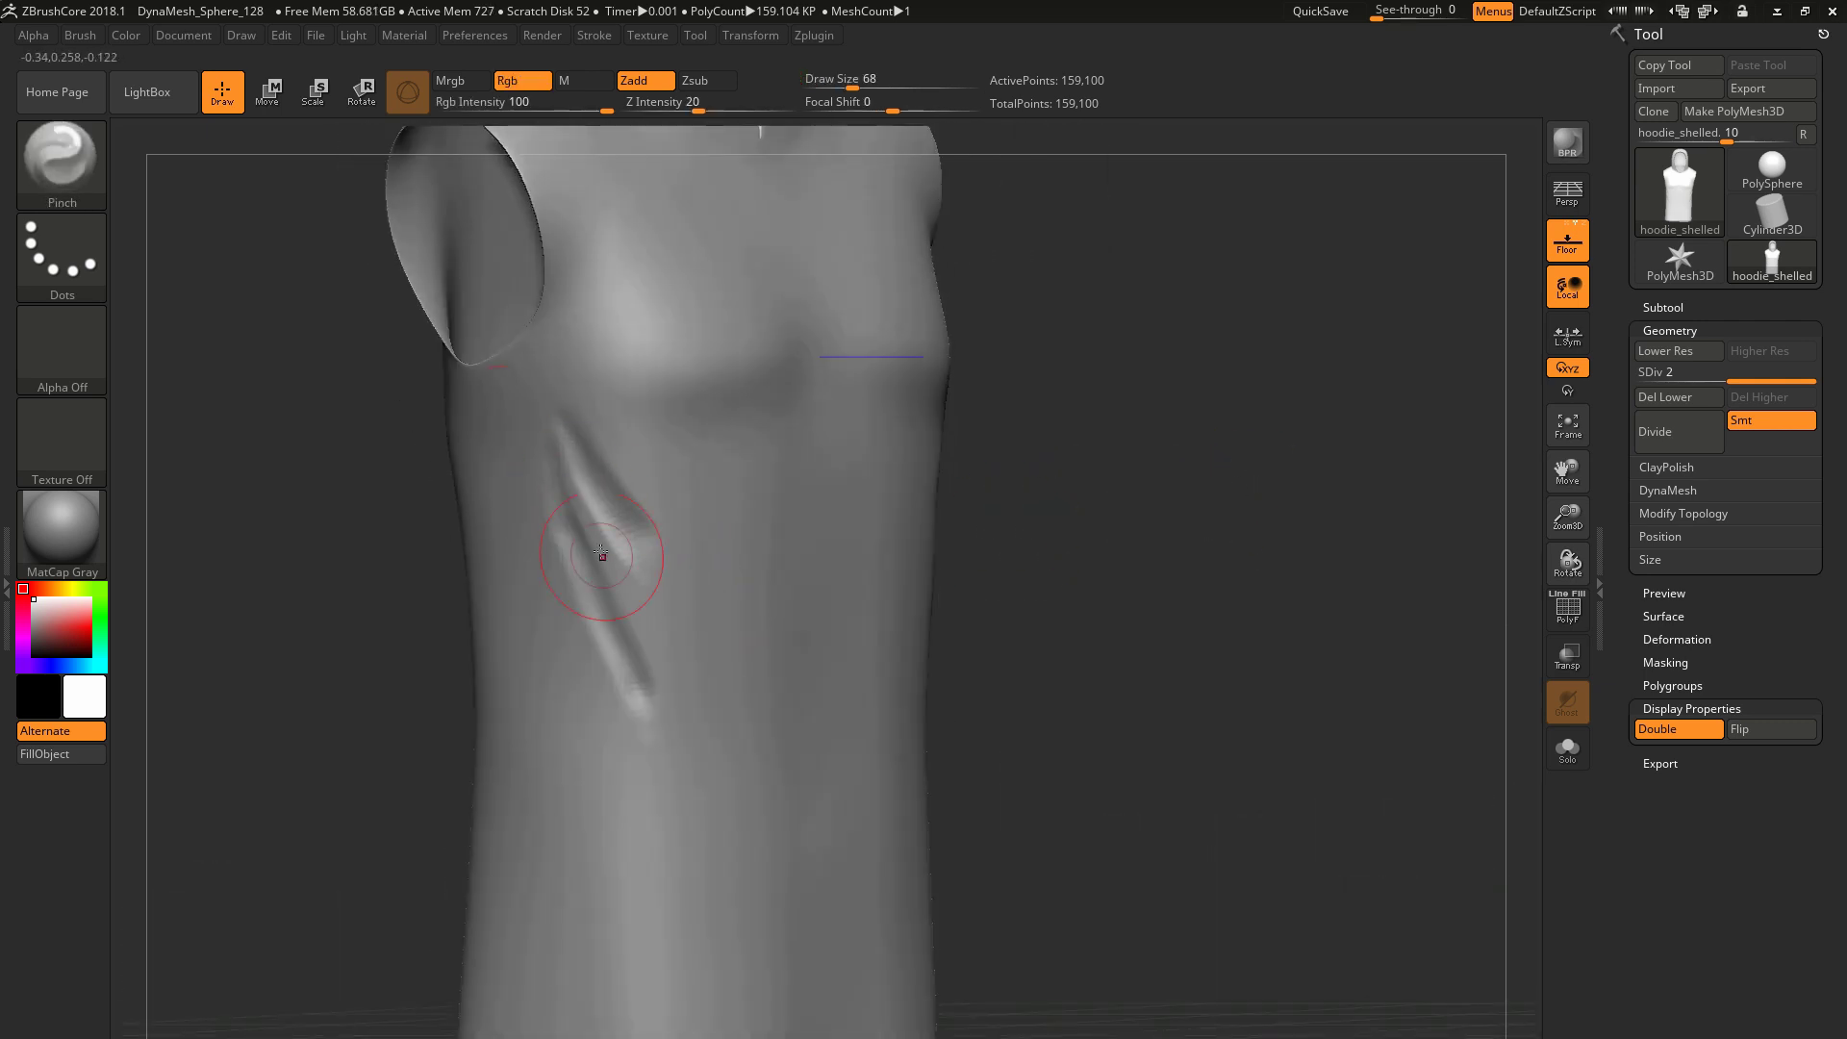
Sculpt long vertical folds rising from the front hem with the Standard brush and smooth them
mouse_move(1199, 564)
left_mouse_down("alt")
mouse_move(1187, 468)
mouse_move(1203, 552)
mouse_move(1298, 470)
mouse_move(660, 899)
left_mouse_up("alt")
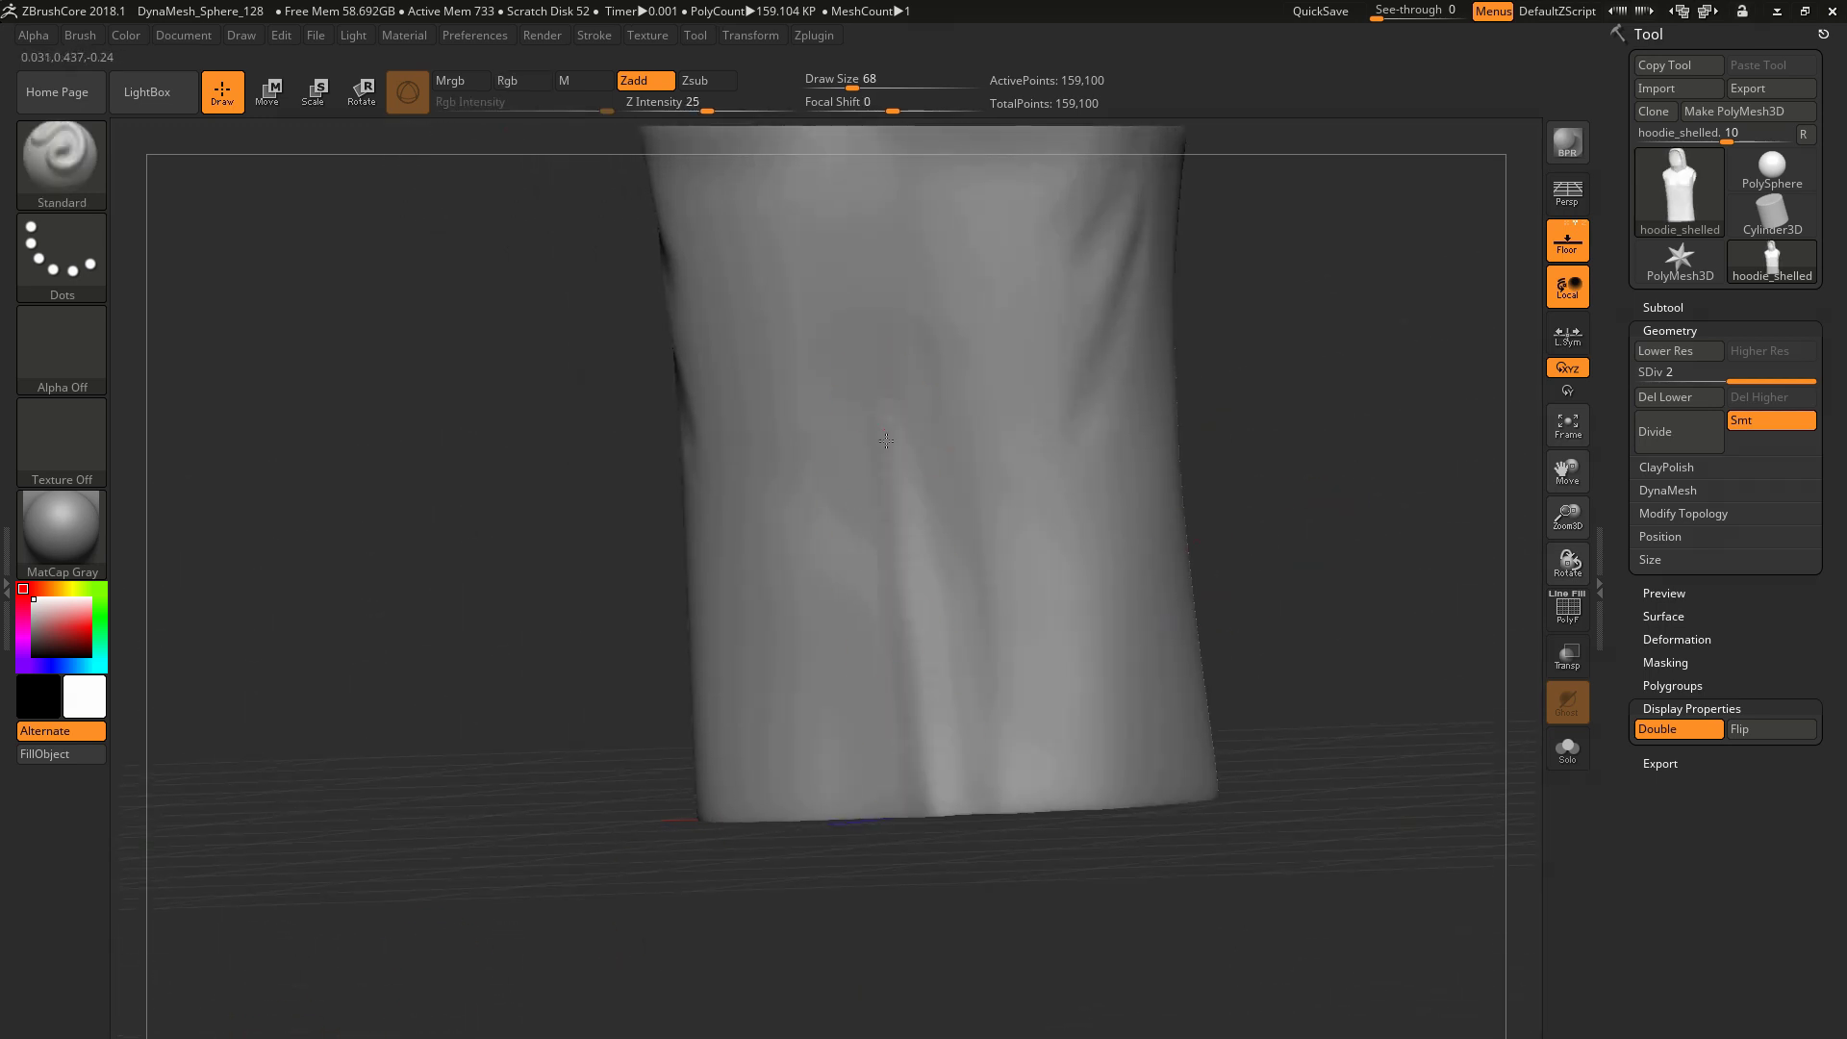
left_click_drag(756, 575, 787, 810)
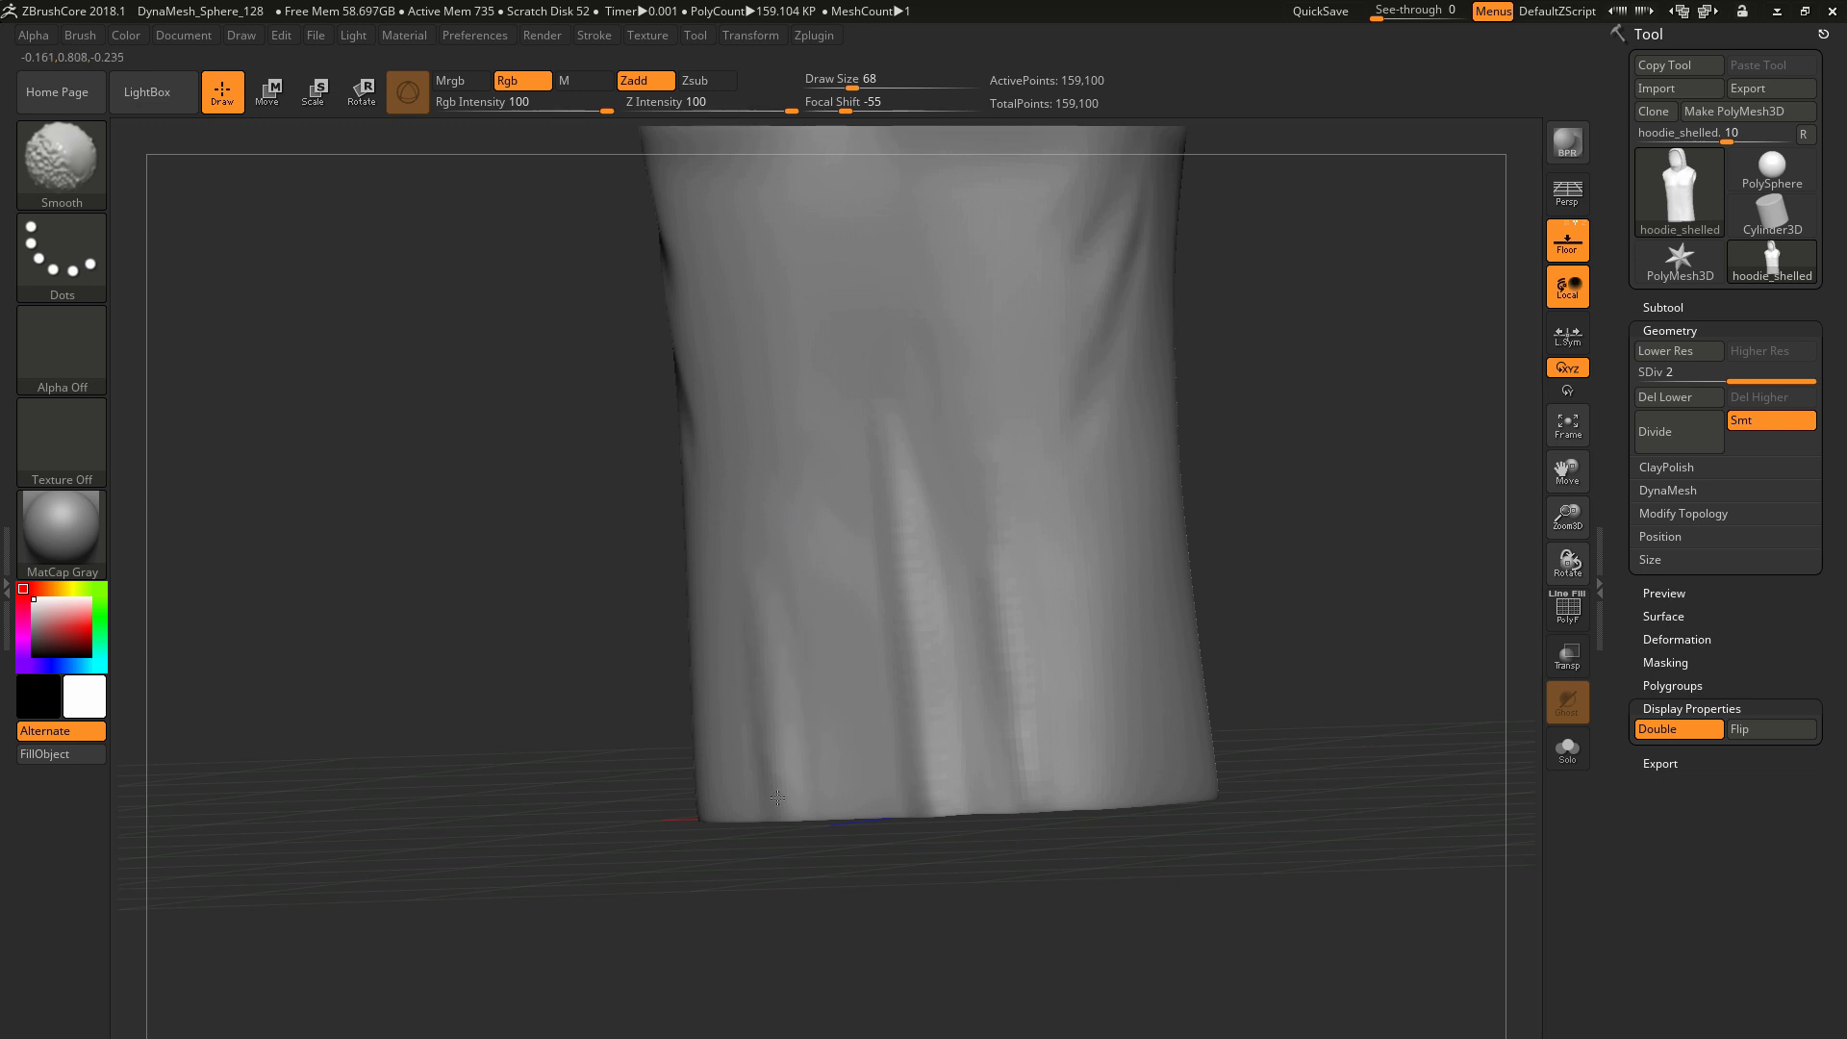
mouse_move(1214, 568)
left_mouse_down()
mouse_move(1311, 552)
mouse_move(1240, 664)
left_mouse_up()
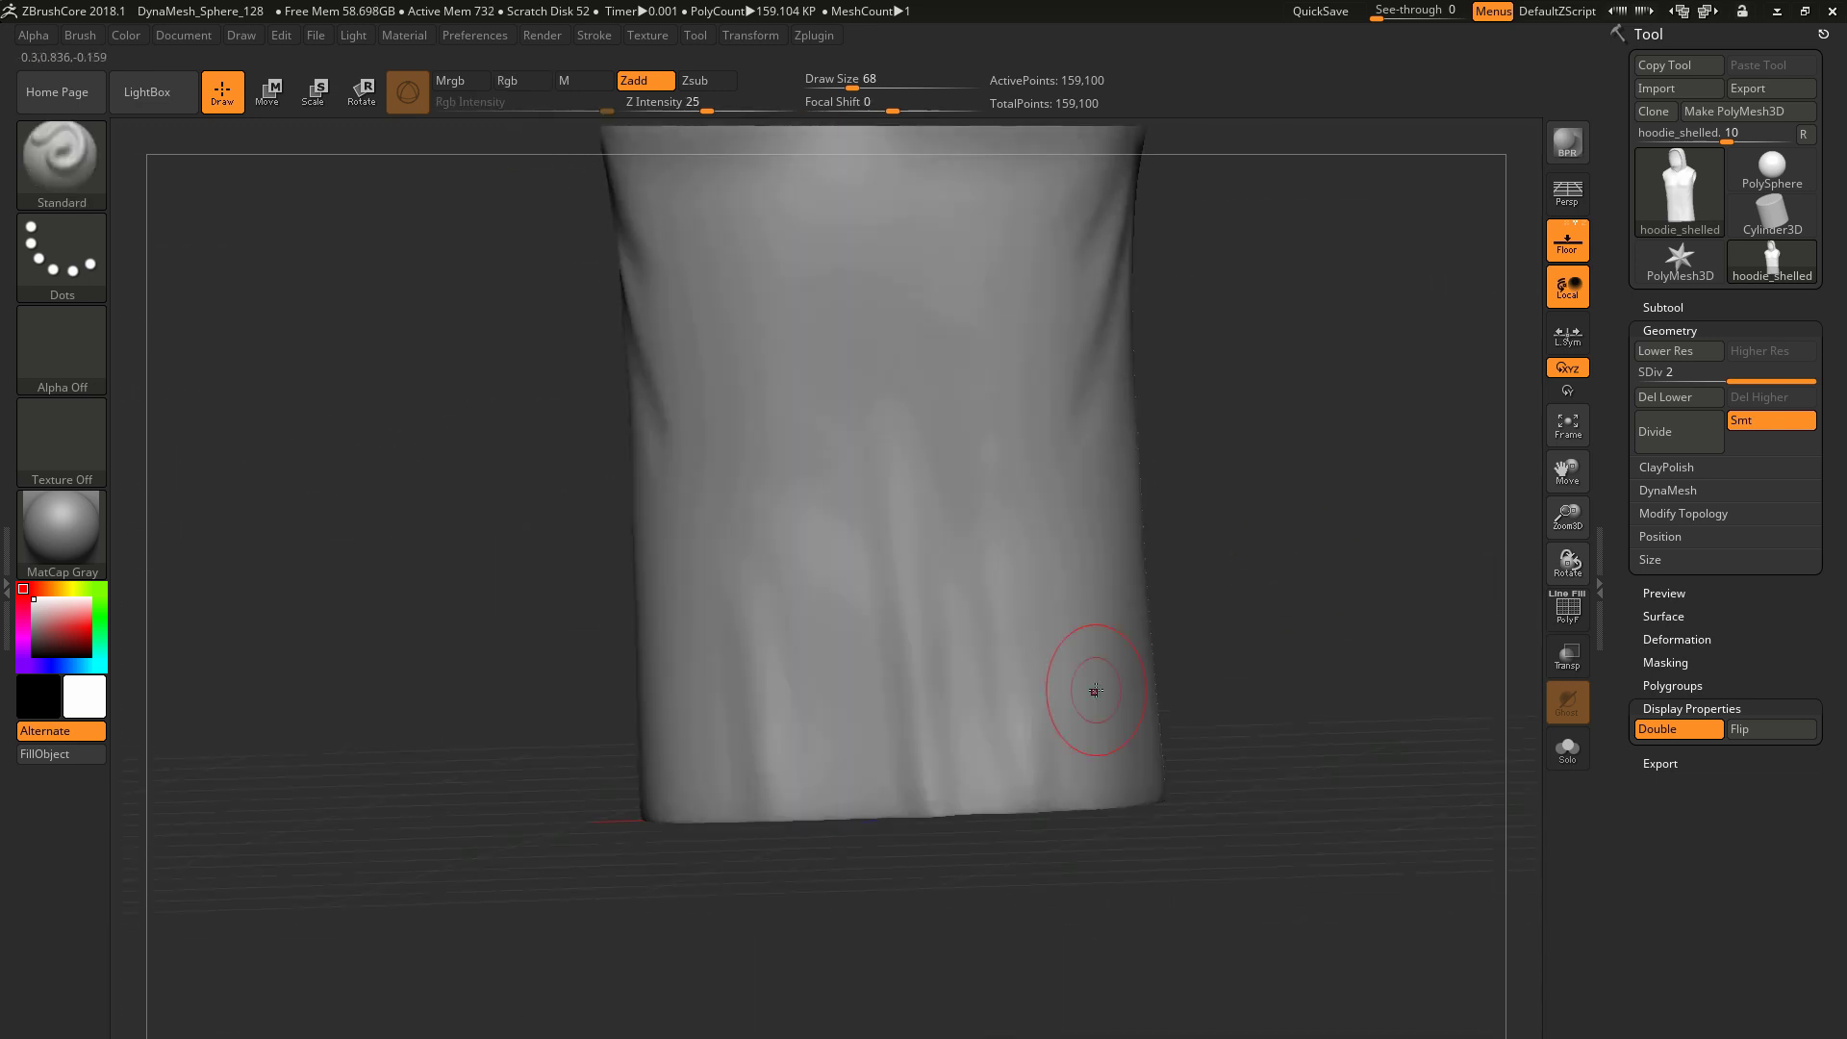
Sharpen the front hem folds with the Pinch brush at draw size 87 and smooth their lower ends
key("space")
left_click_drag(743, 652, 756, 665)
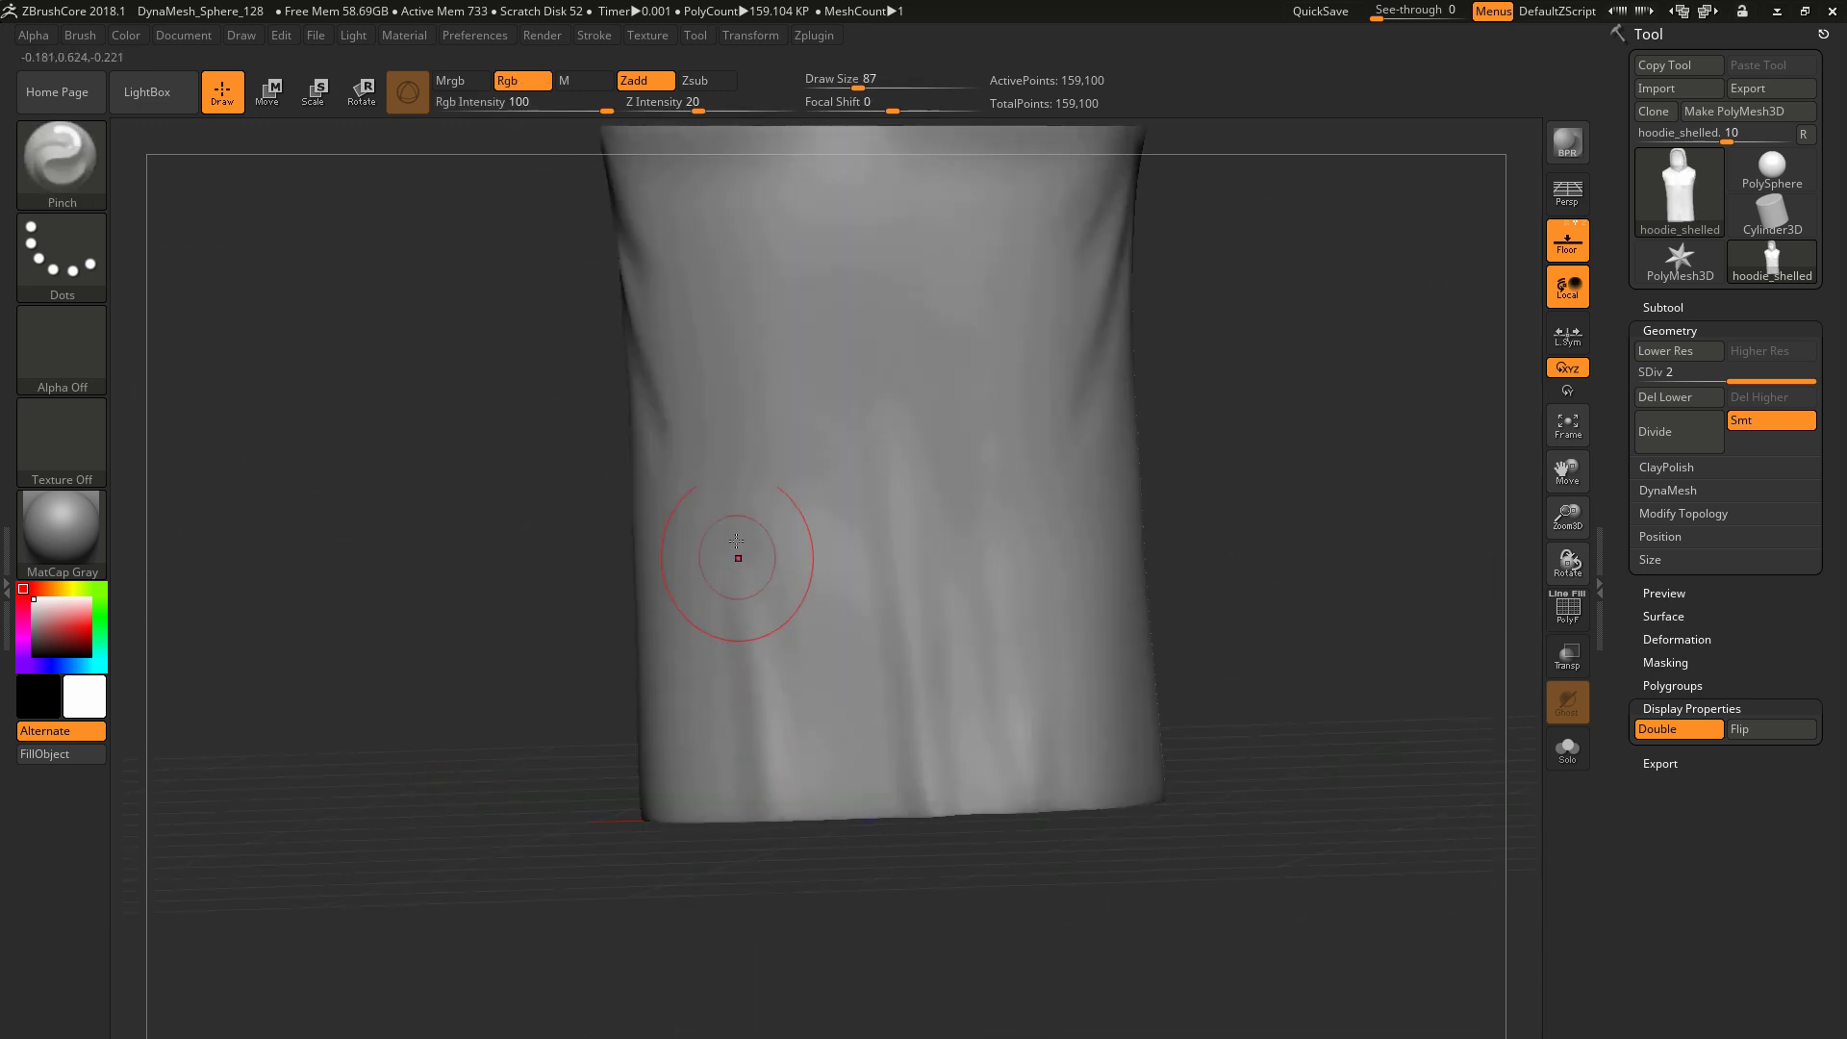
key("shift")
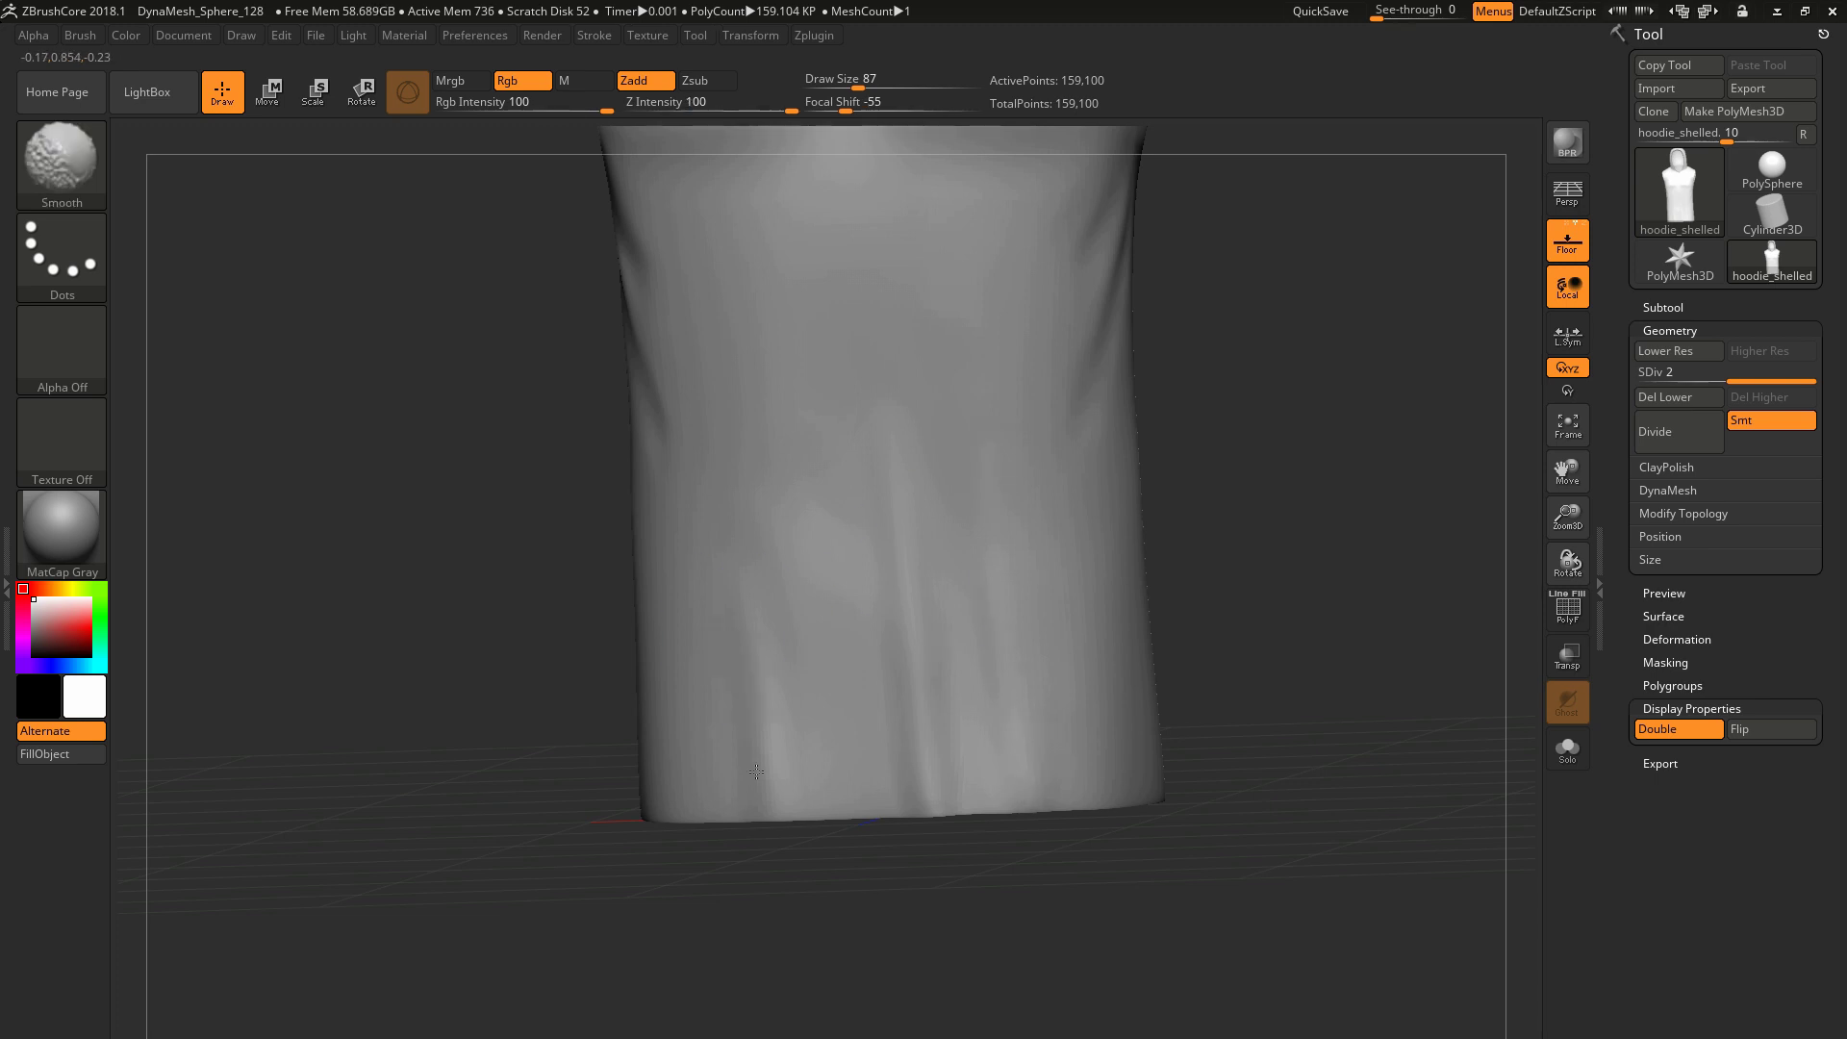
mouse_move(1039, 797)
left_mouse_down("shift")
mouse_move(1237, 631)
mouse_move(1222, 680)
mouse_move(1027, 762)
left_mouse_up("shift")
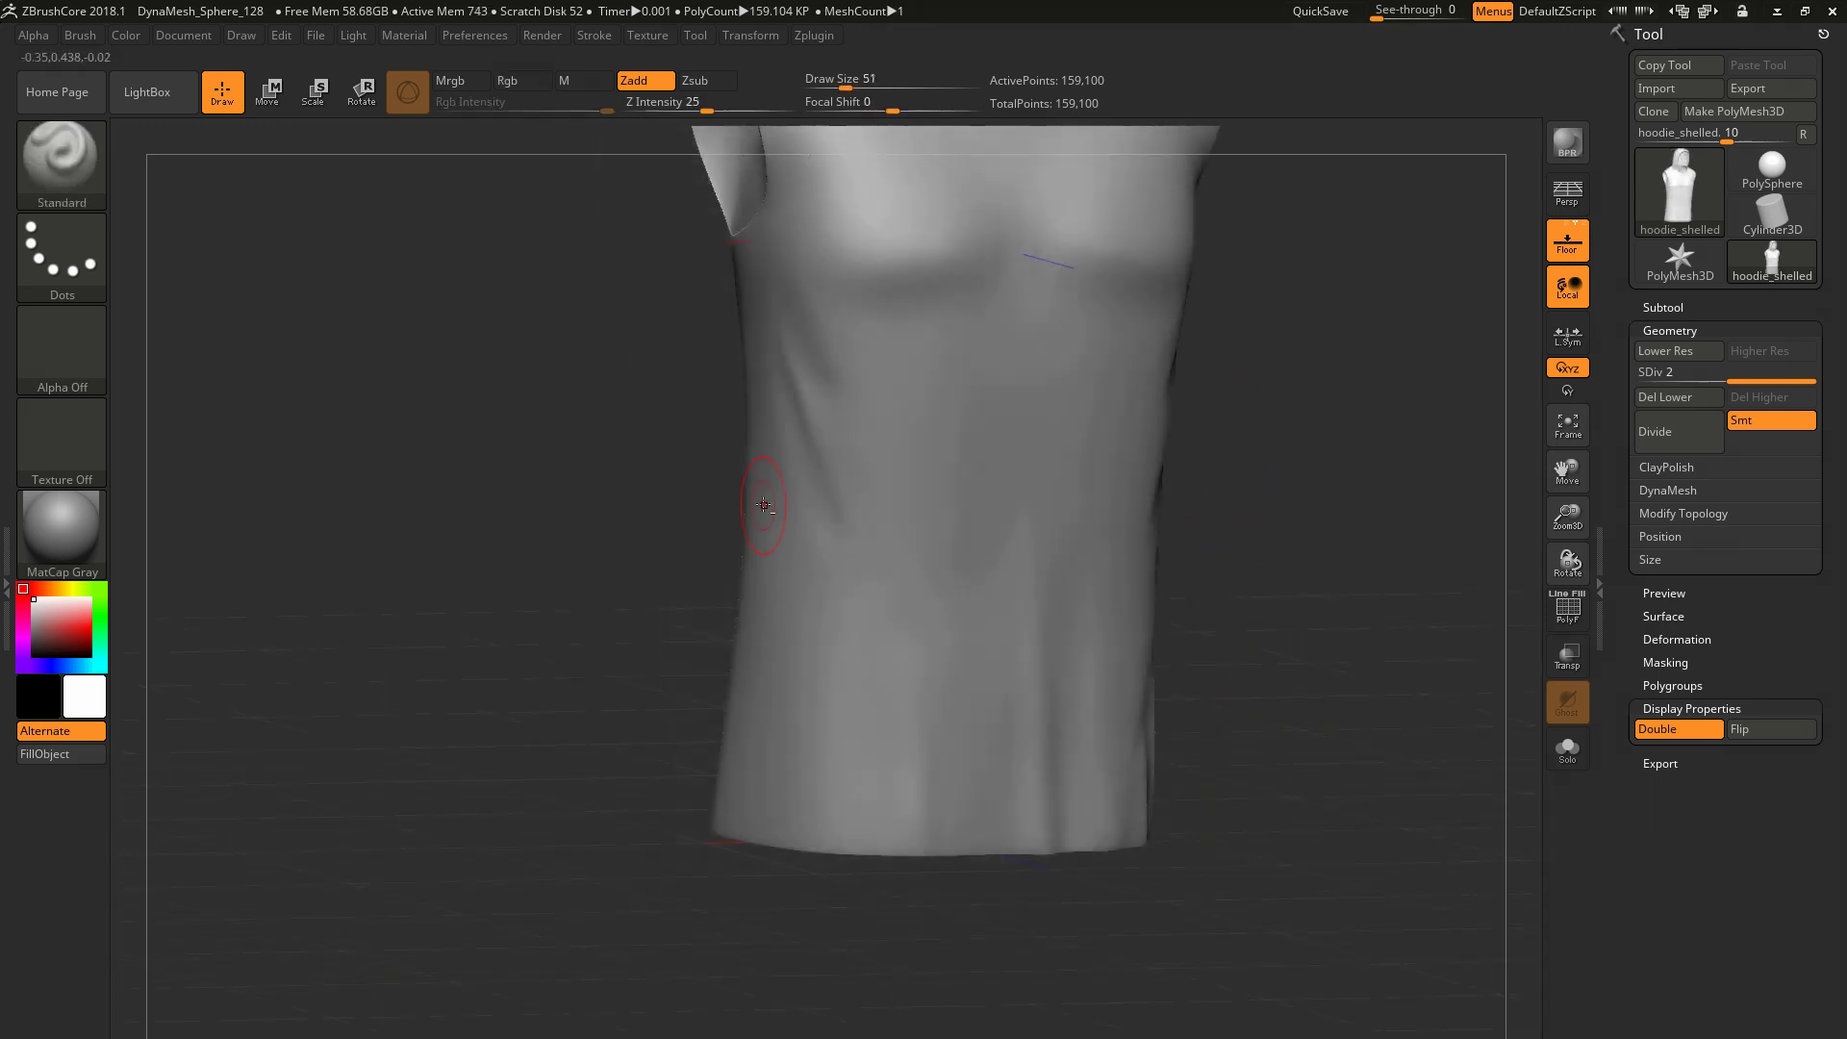
Set the Standard brush's draw size to 22 and sculpt fine folds fanning down the lower side to the hem
key("space")
left_click_drag(816, 708, 804, 709)
left_click_drag(804, 846, 812, 664)
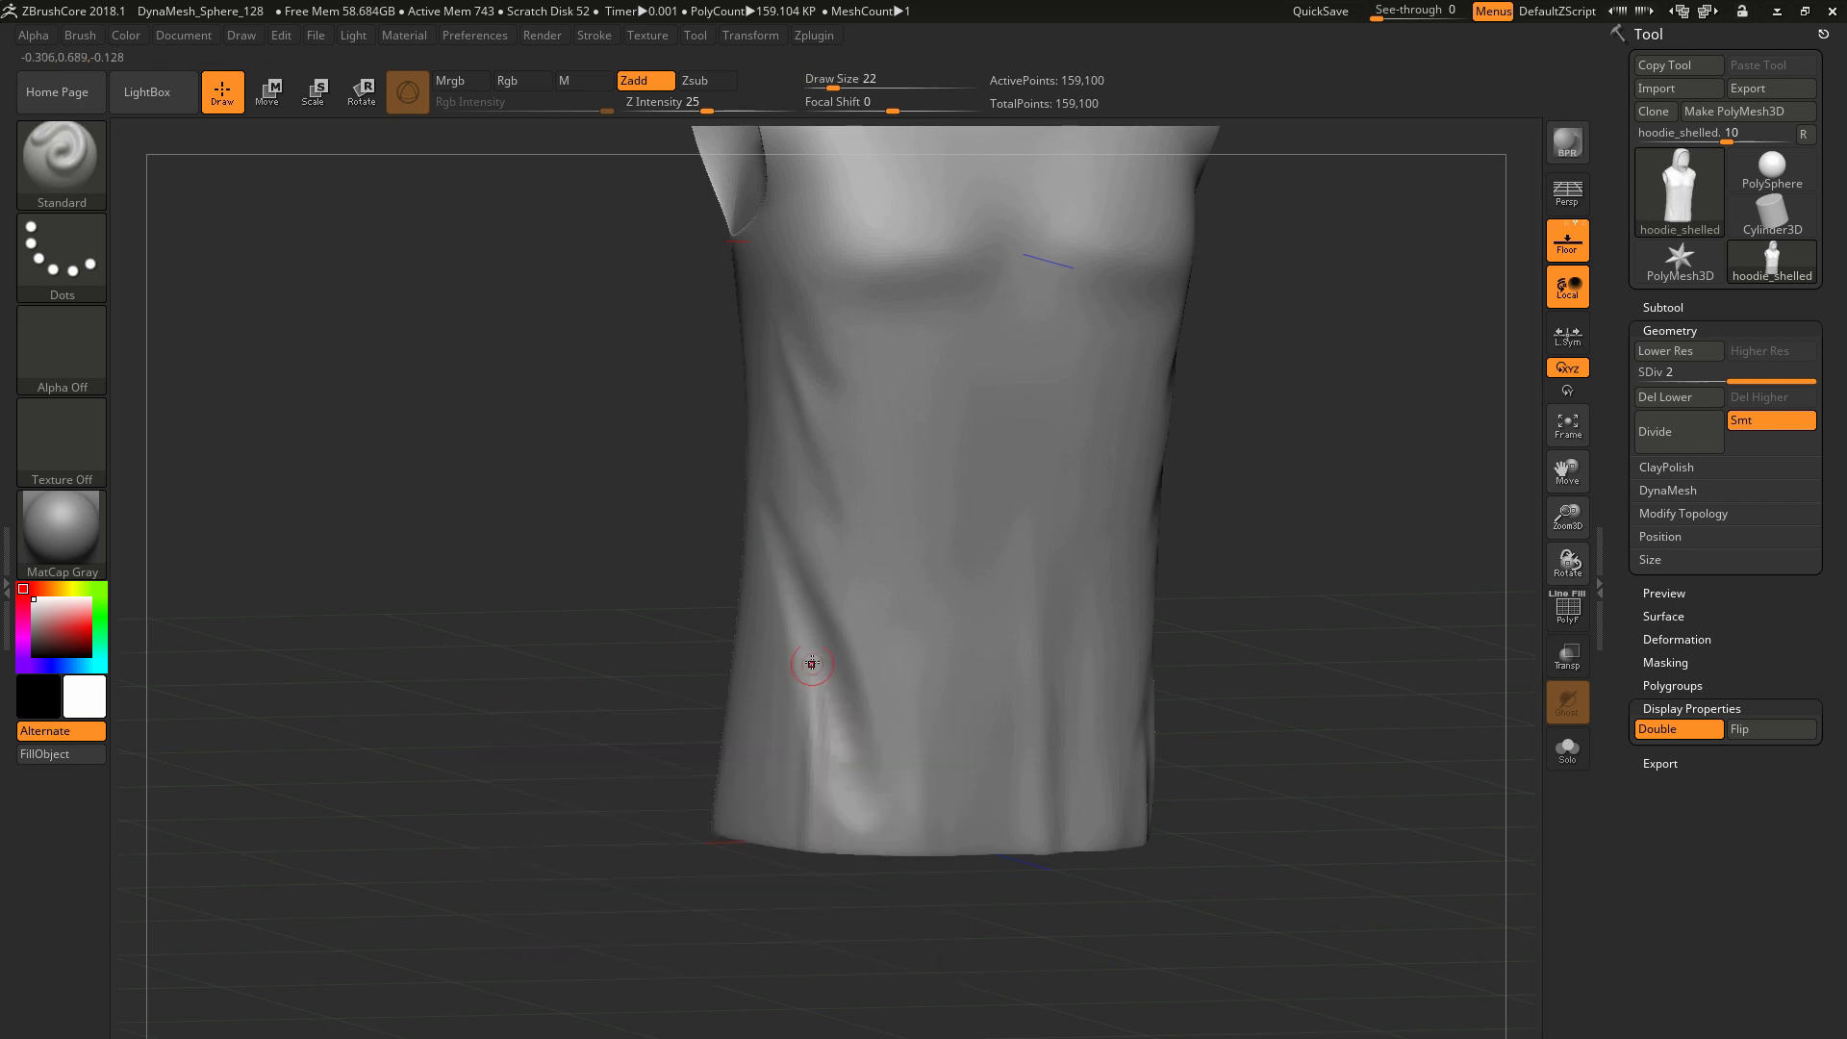
left_click_drag(1261, 560, 1268, 484, "alt")
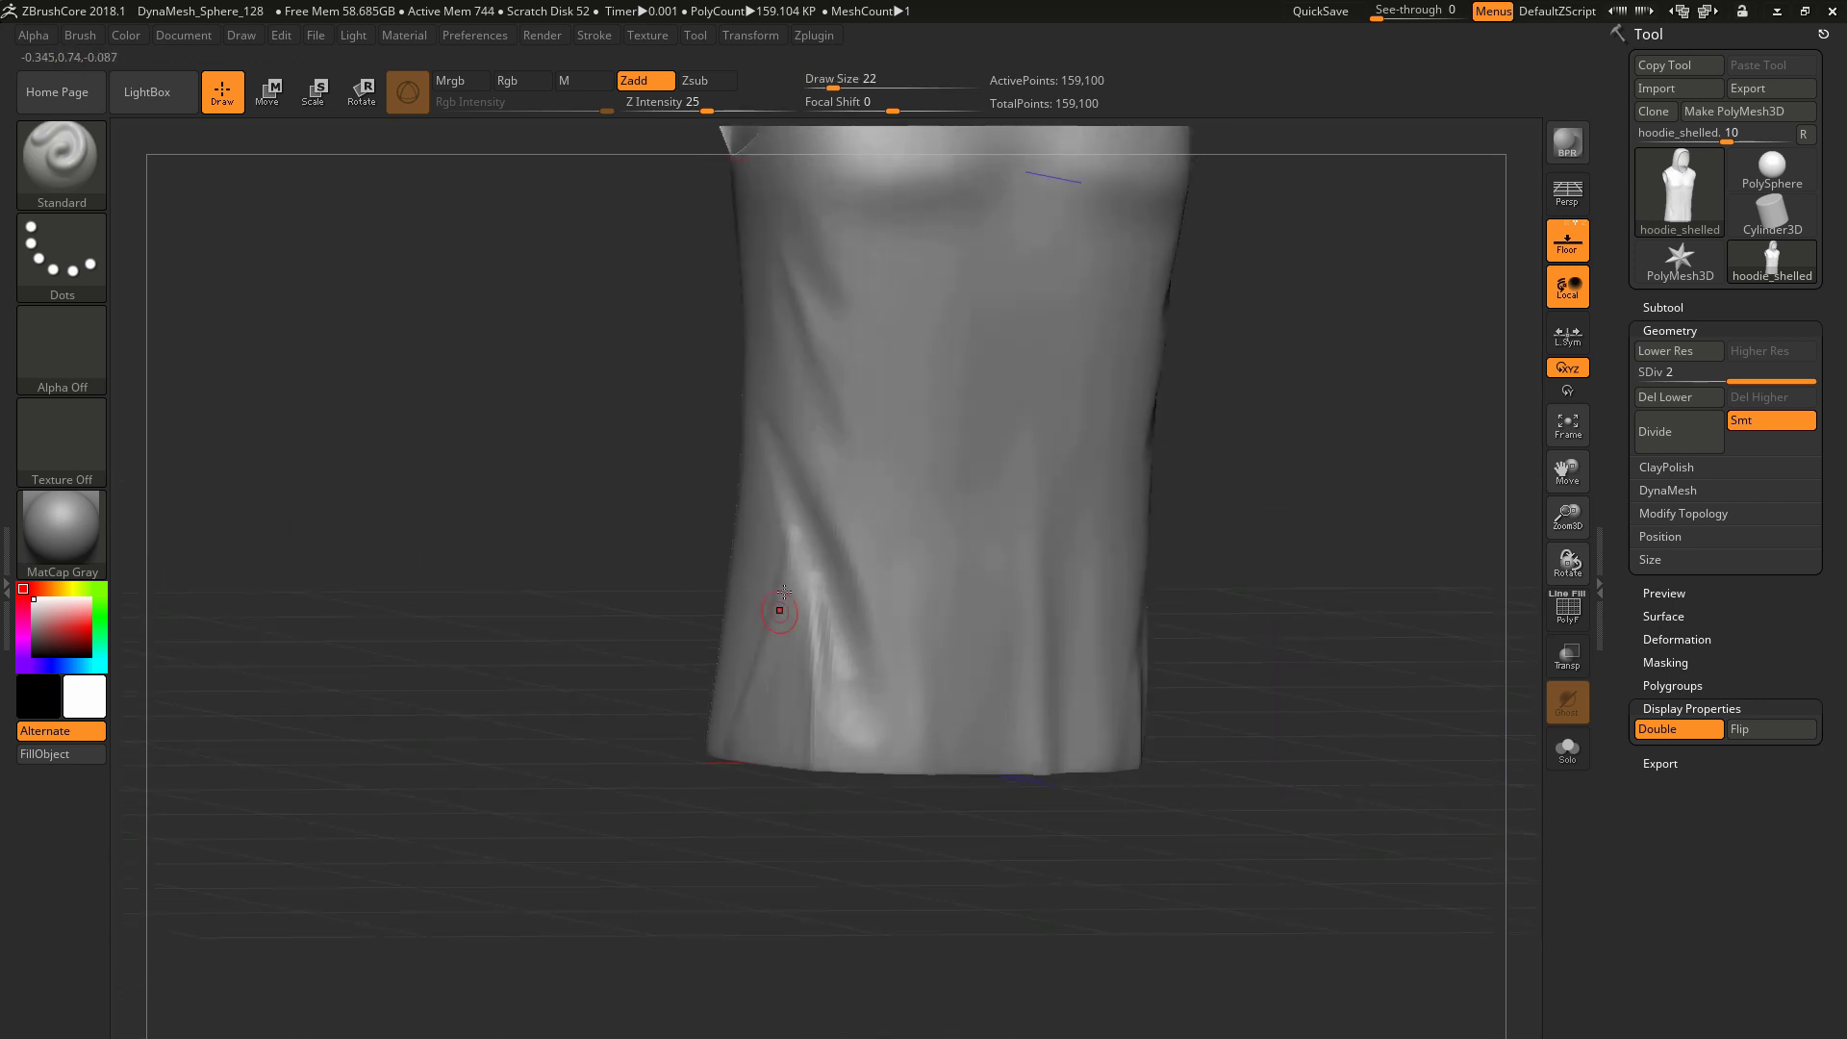
left_click_drag(713, 743, 777, 501)
Tighten the lower side folds with the Pinch brush at draw size 41 and smooth the area around them
key("b")
key("p")
key("i")
key("space")
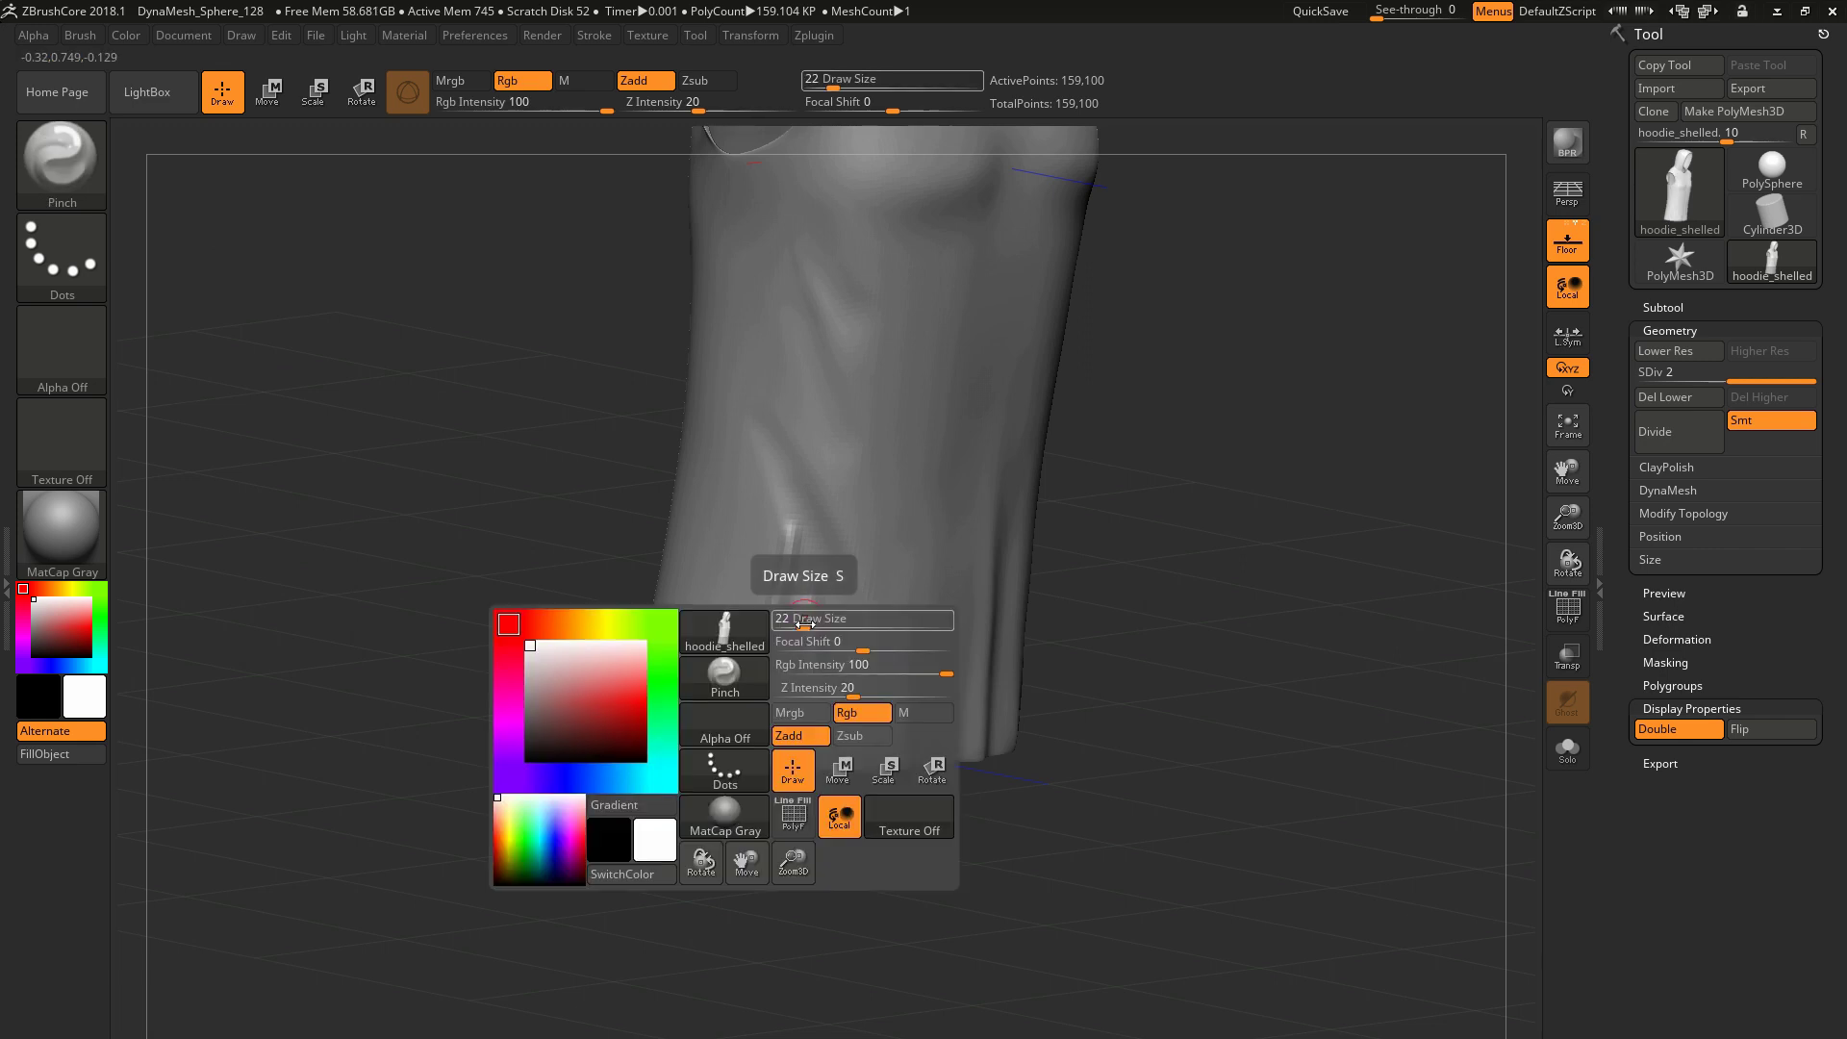
left_click_drag(804, 619, 814, 620)
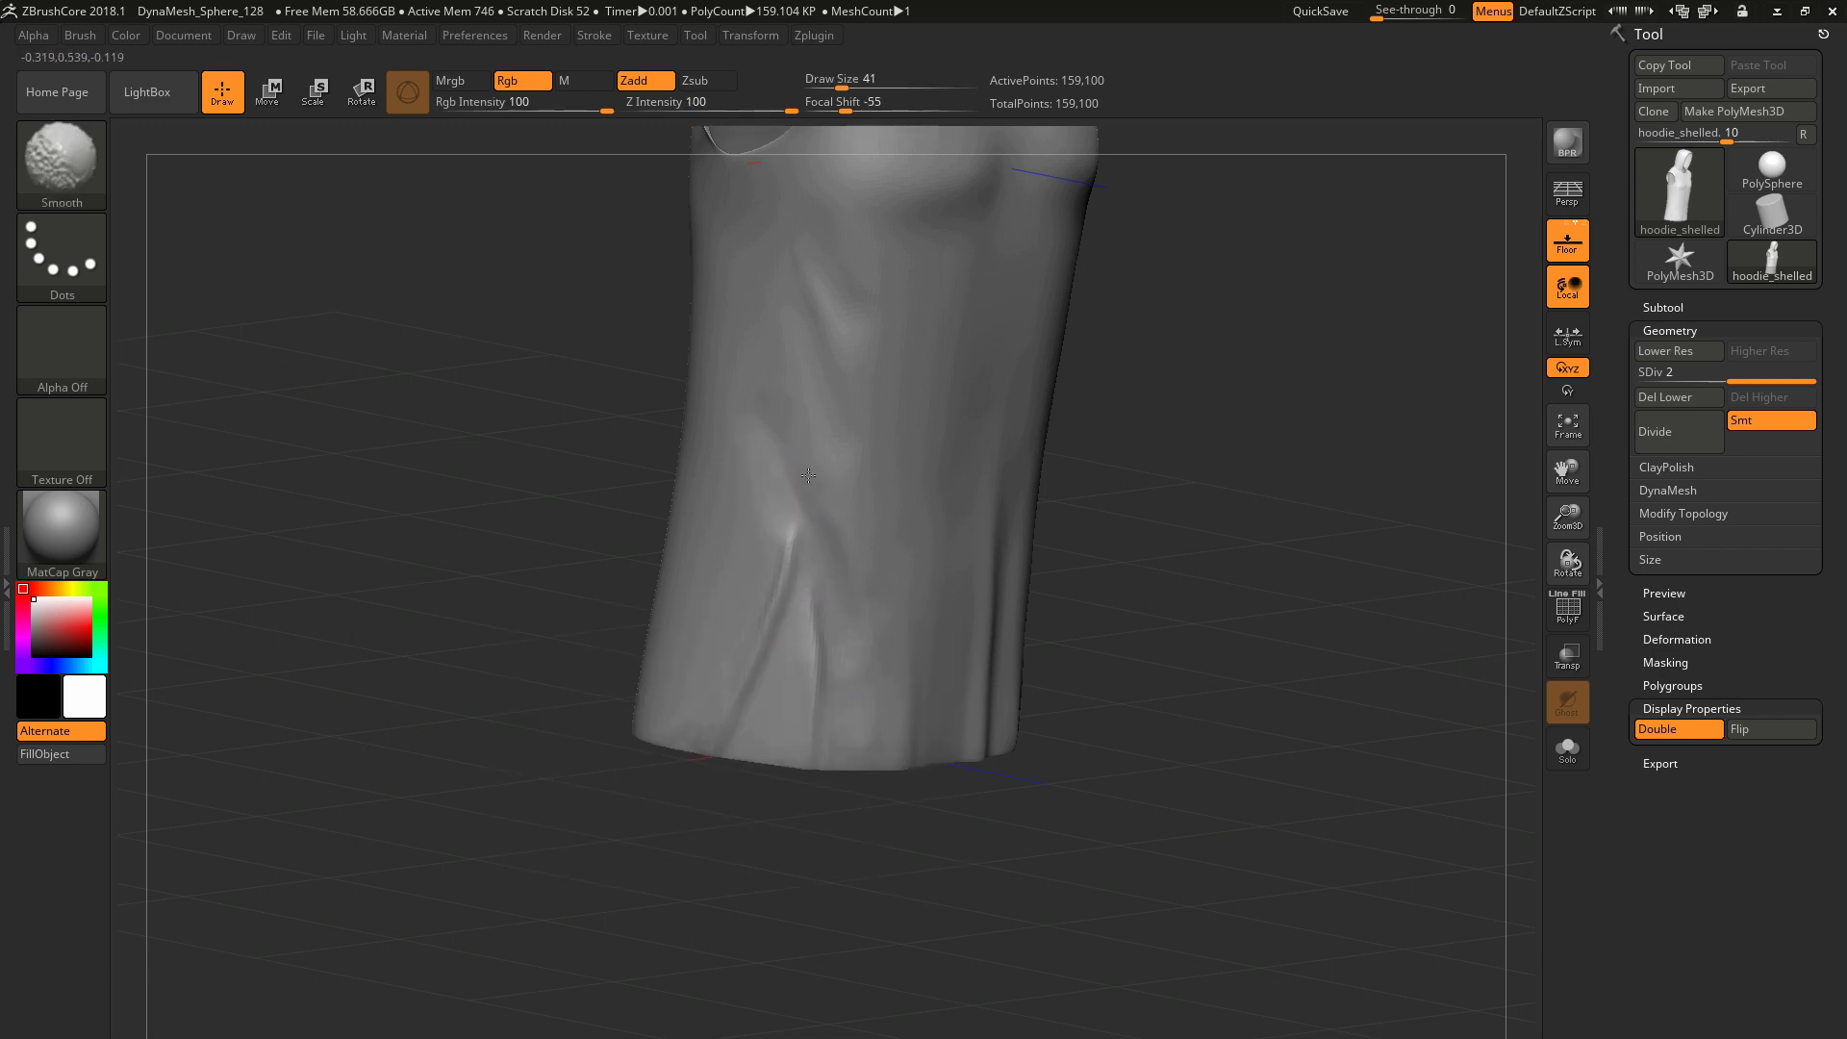
left_click_drag(1123, 484, 1150, 634)
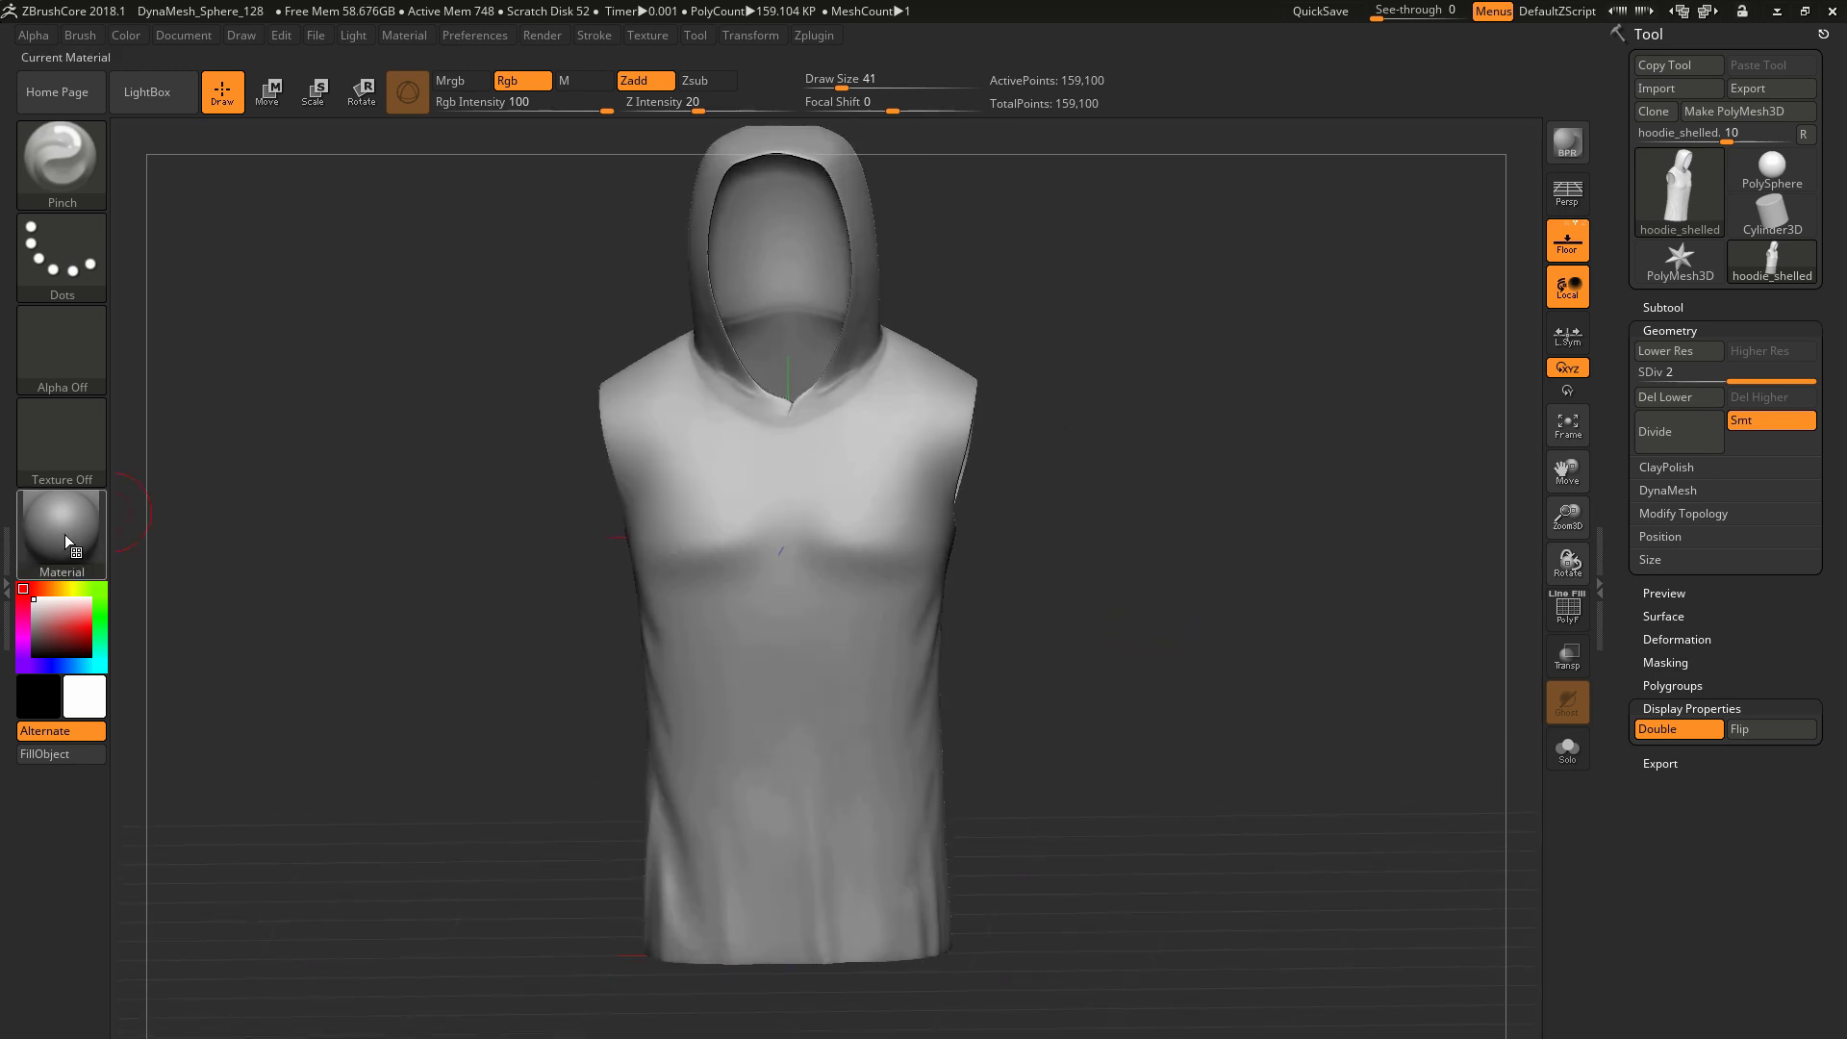
Change the hoodie's material to MatCap Red Wax
left_click(60, 527)
left_click(1200, 659)
mouse_move(1205, 730)
left_mouse_down()
mouse_move(1240, 623)
mouse_move(1113, 585)
left_mouse_up()
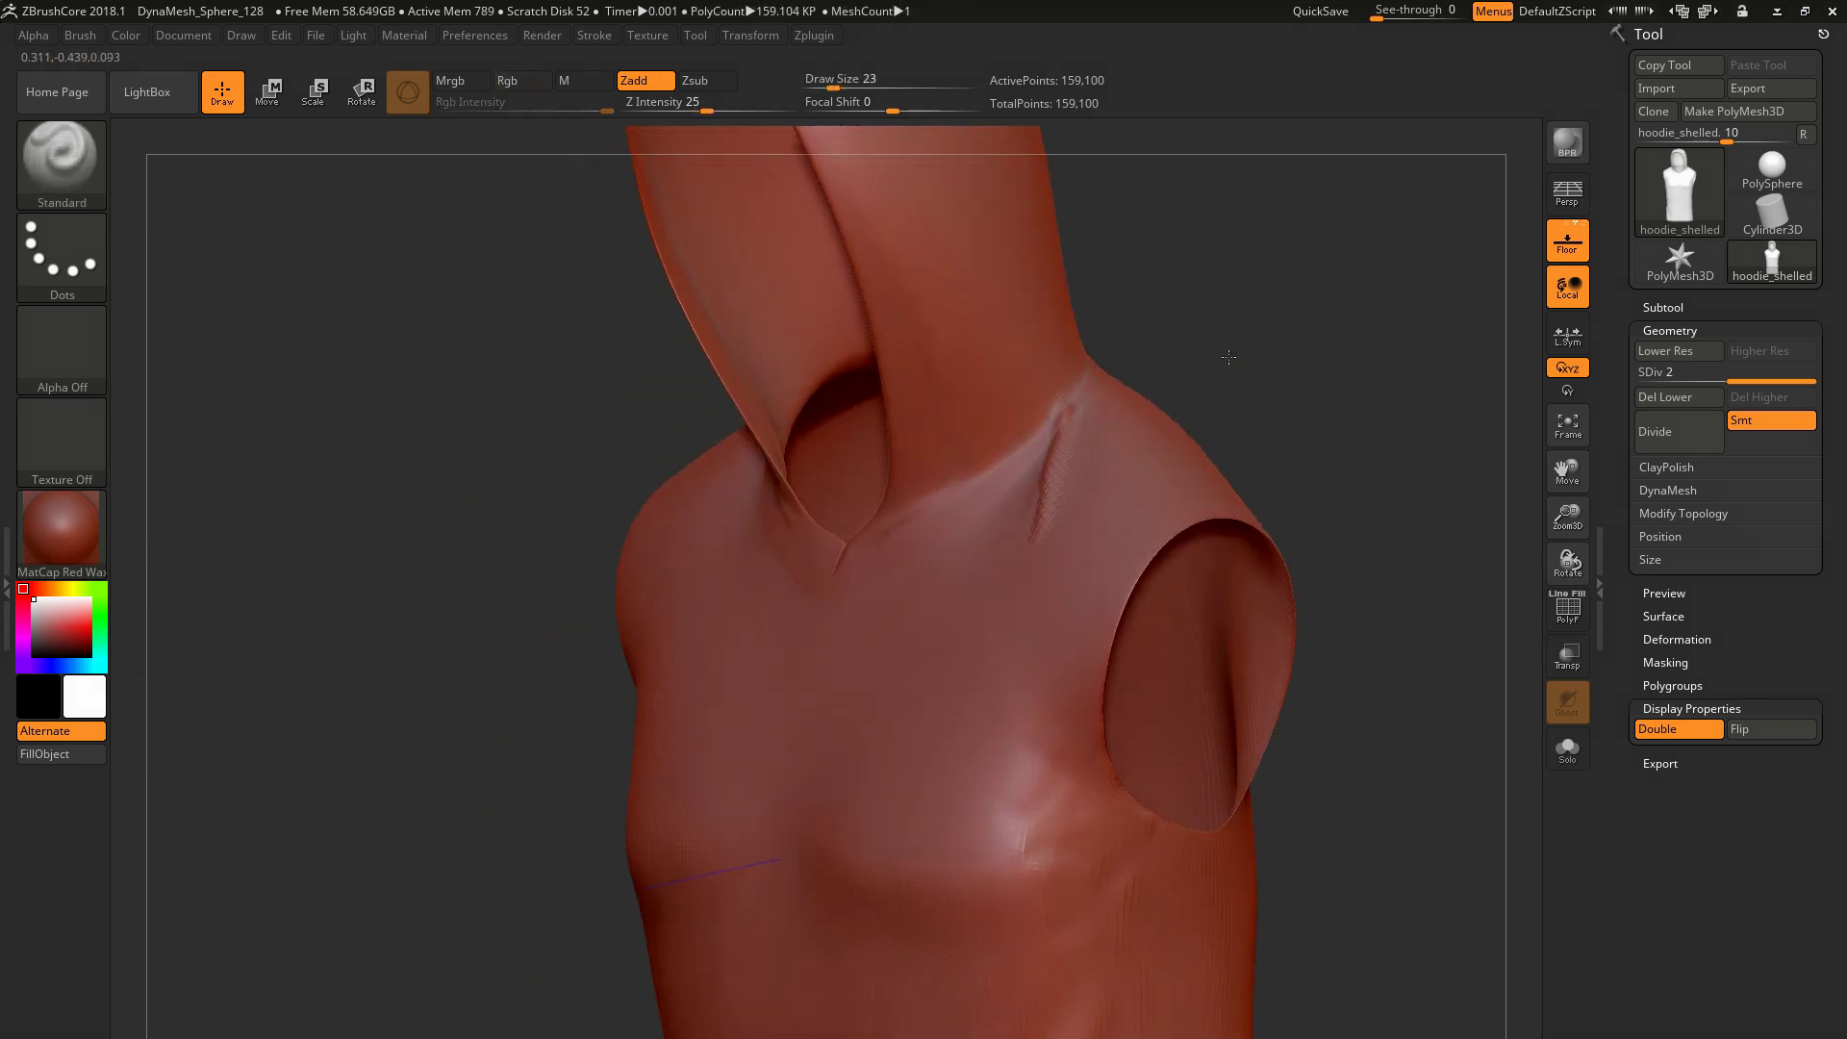
Sculpt radiating folds around both sides of the neckline and hood base with the Standard brush at draw size 23
left_click_drag(1228, 357, 1006, 531)
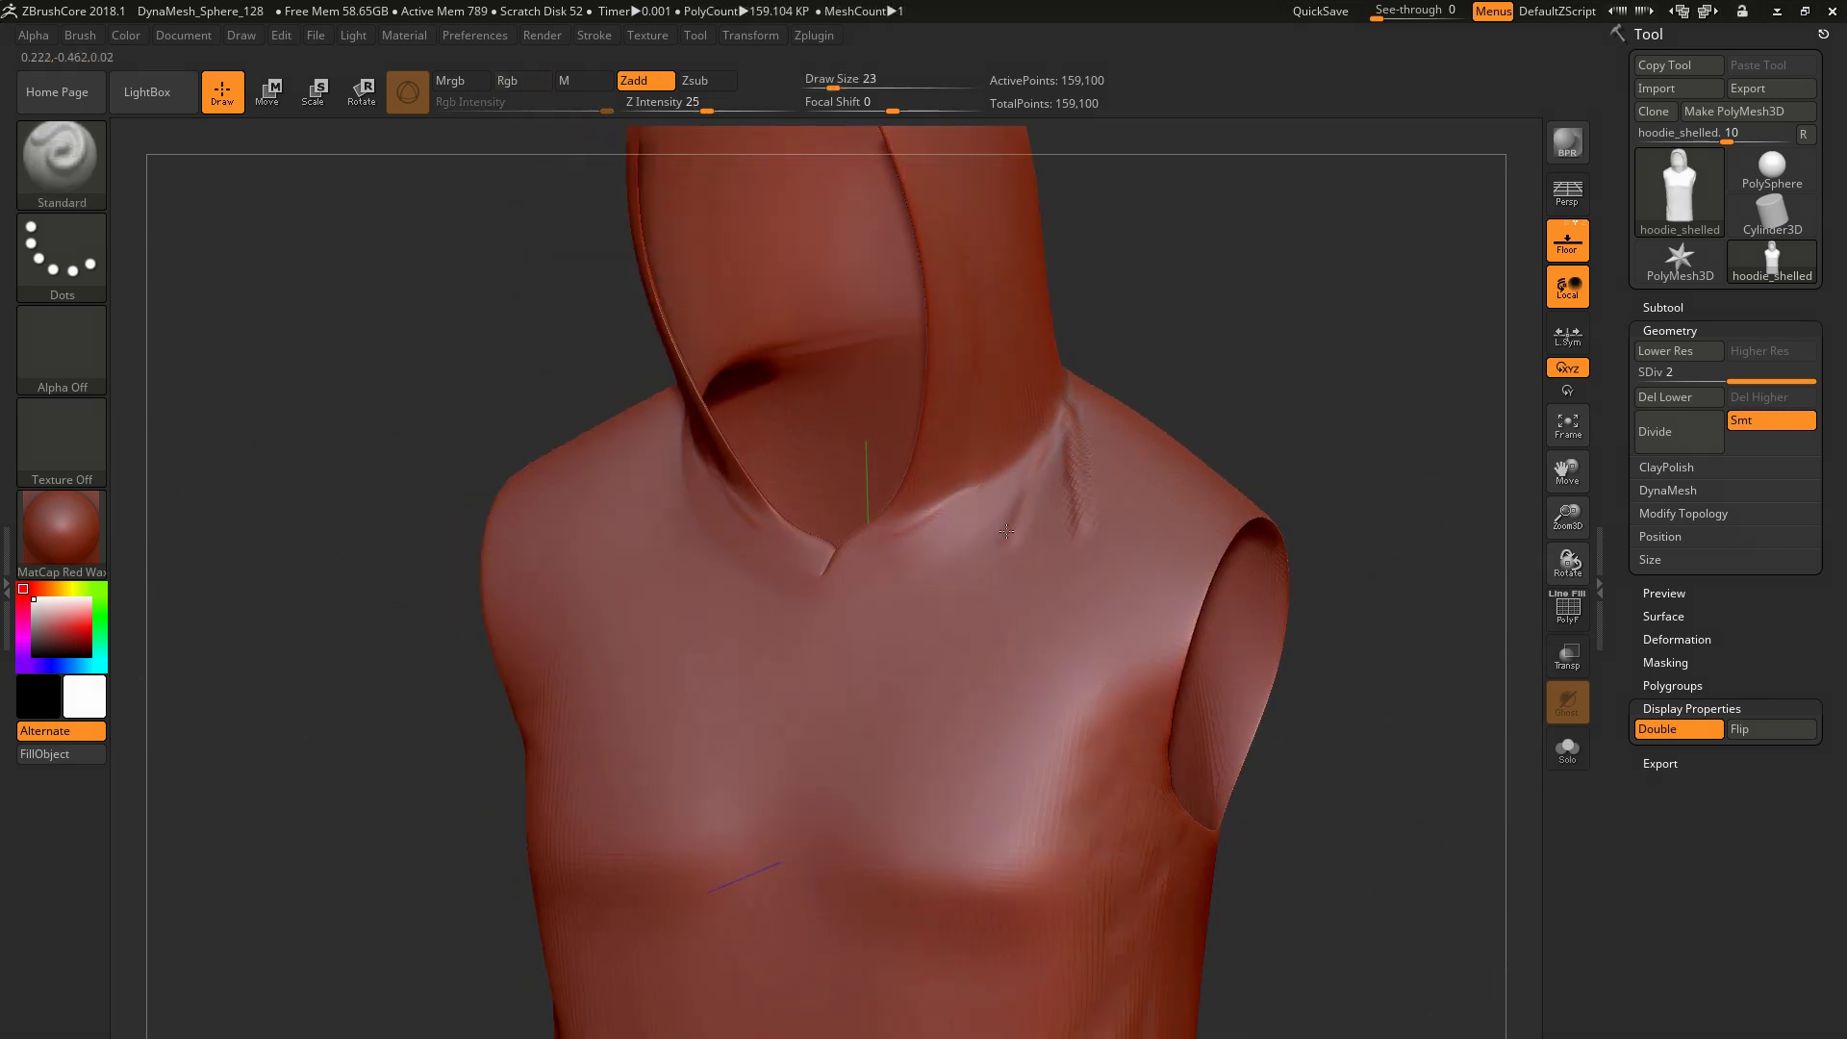
left_click_drag(1066, 385, 1004, 492)
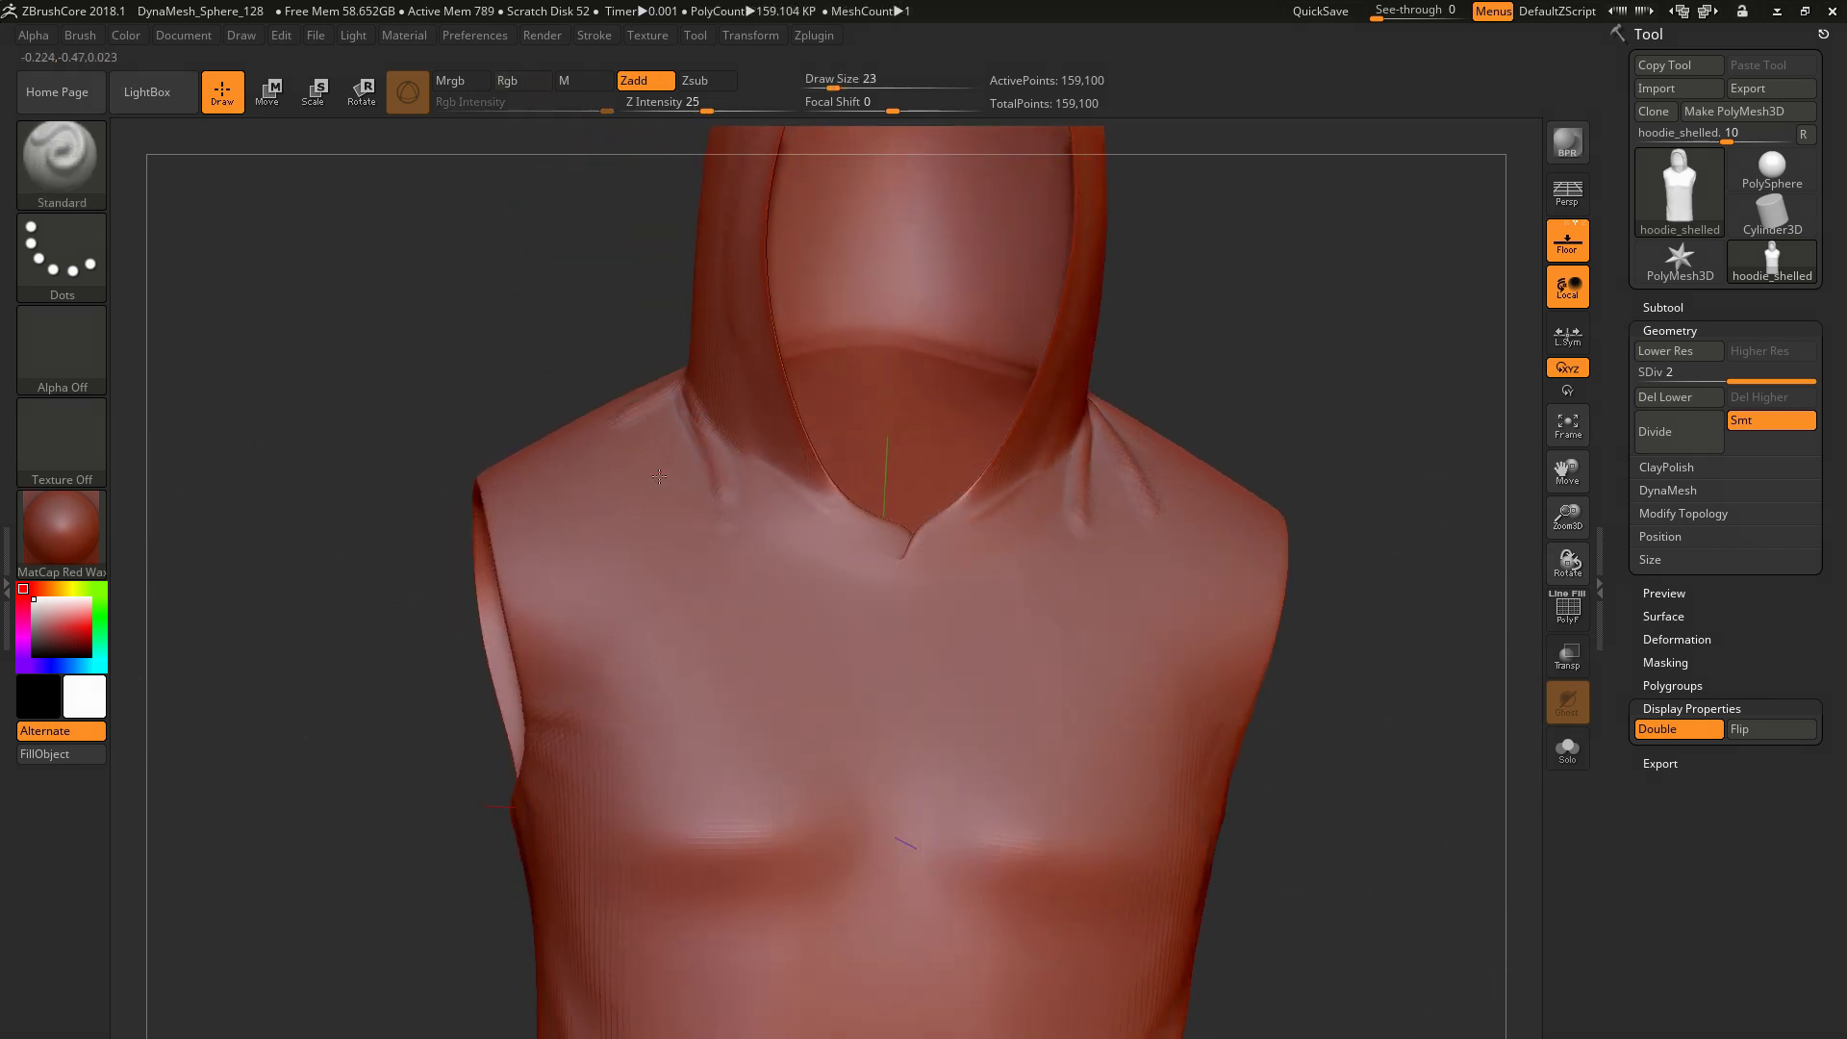
left_click_drag(919, 446, 1028, 393)
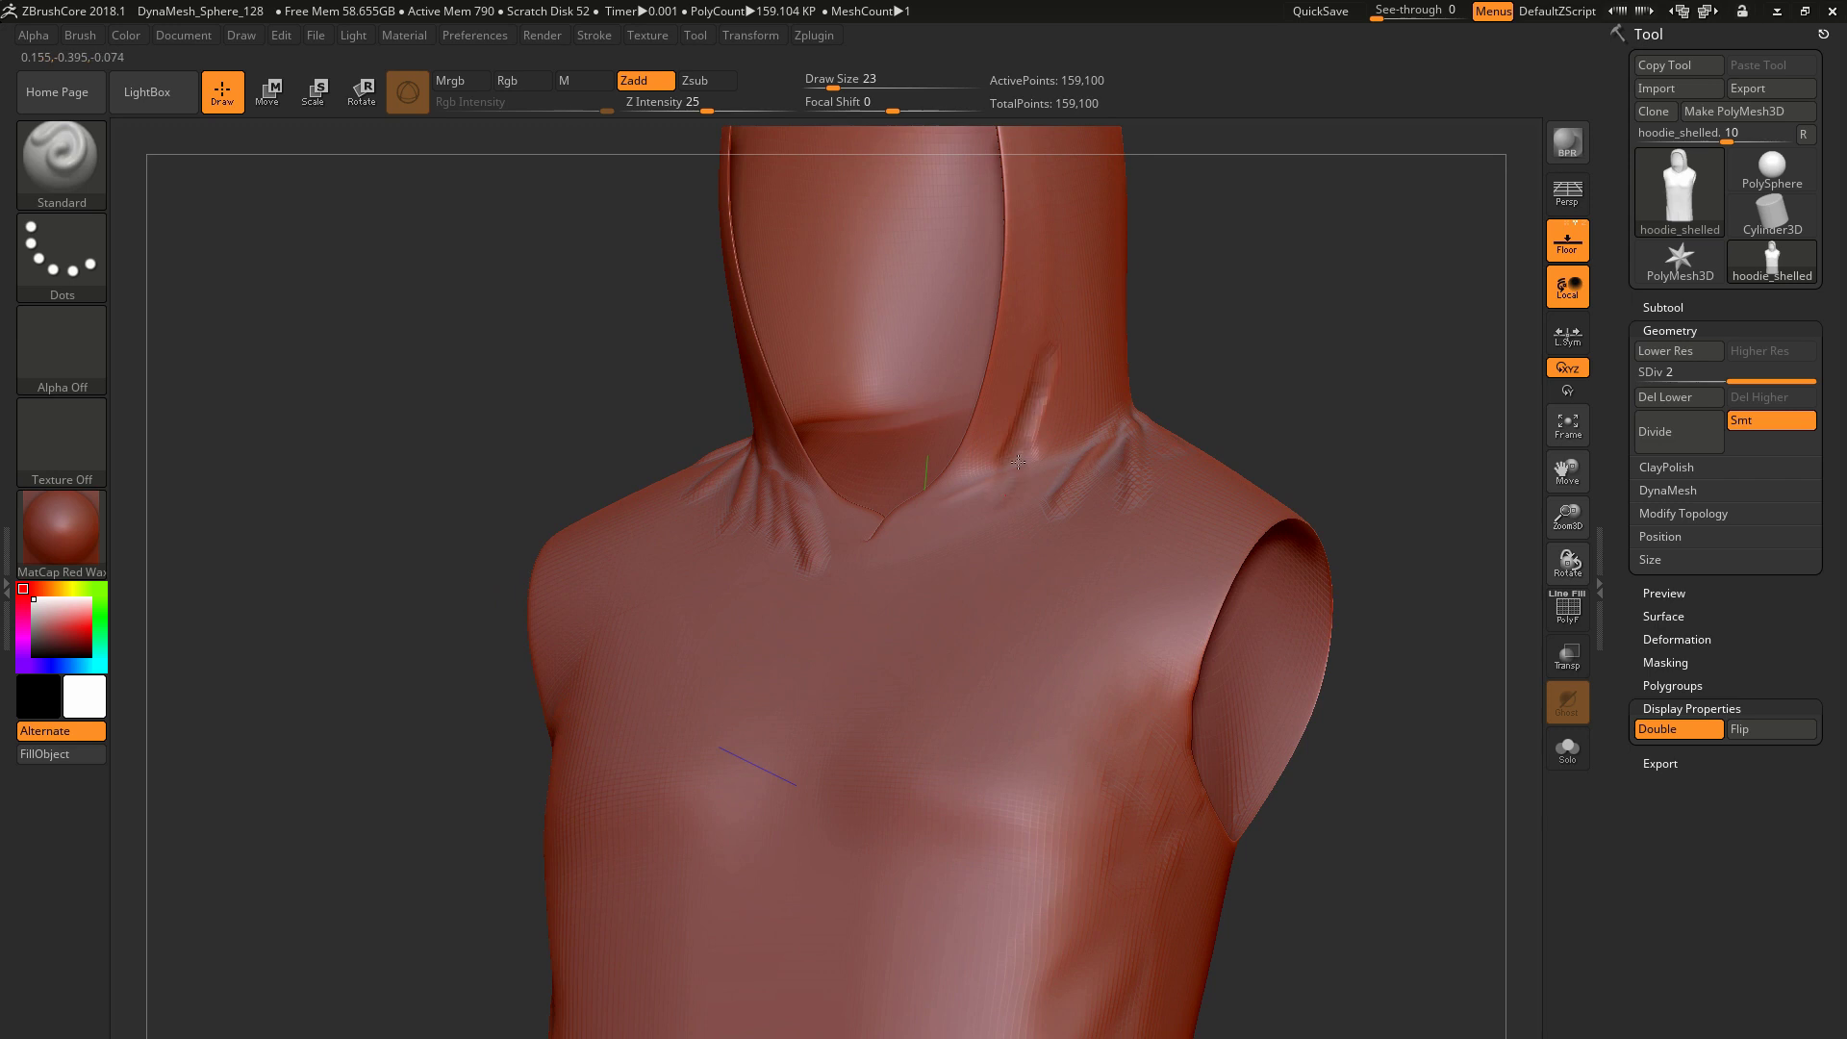
left_click_drag(1018, 462, 802, 385)
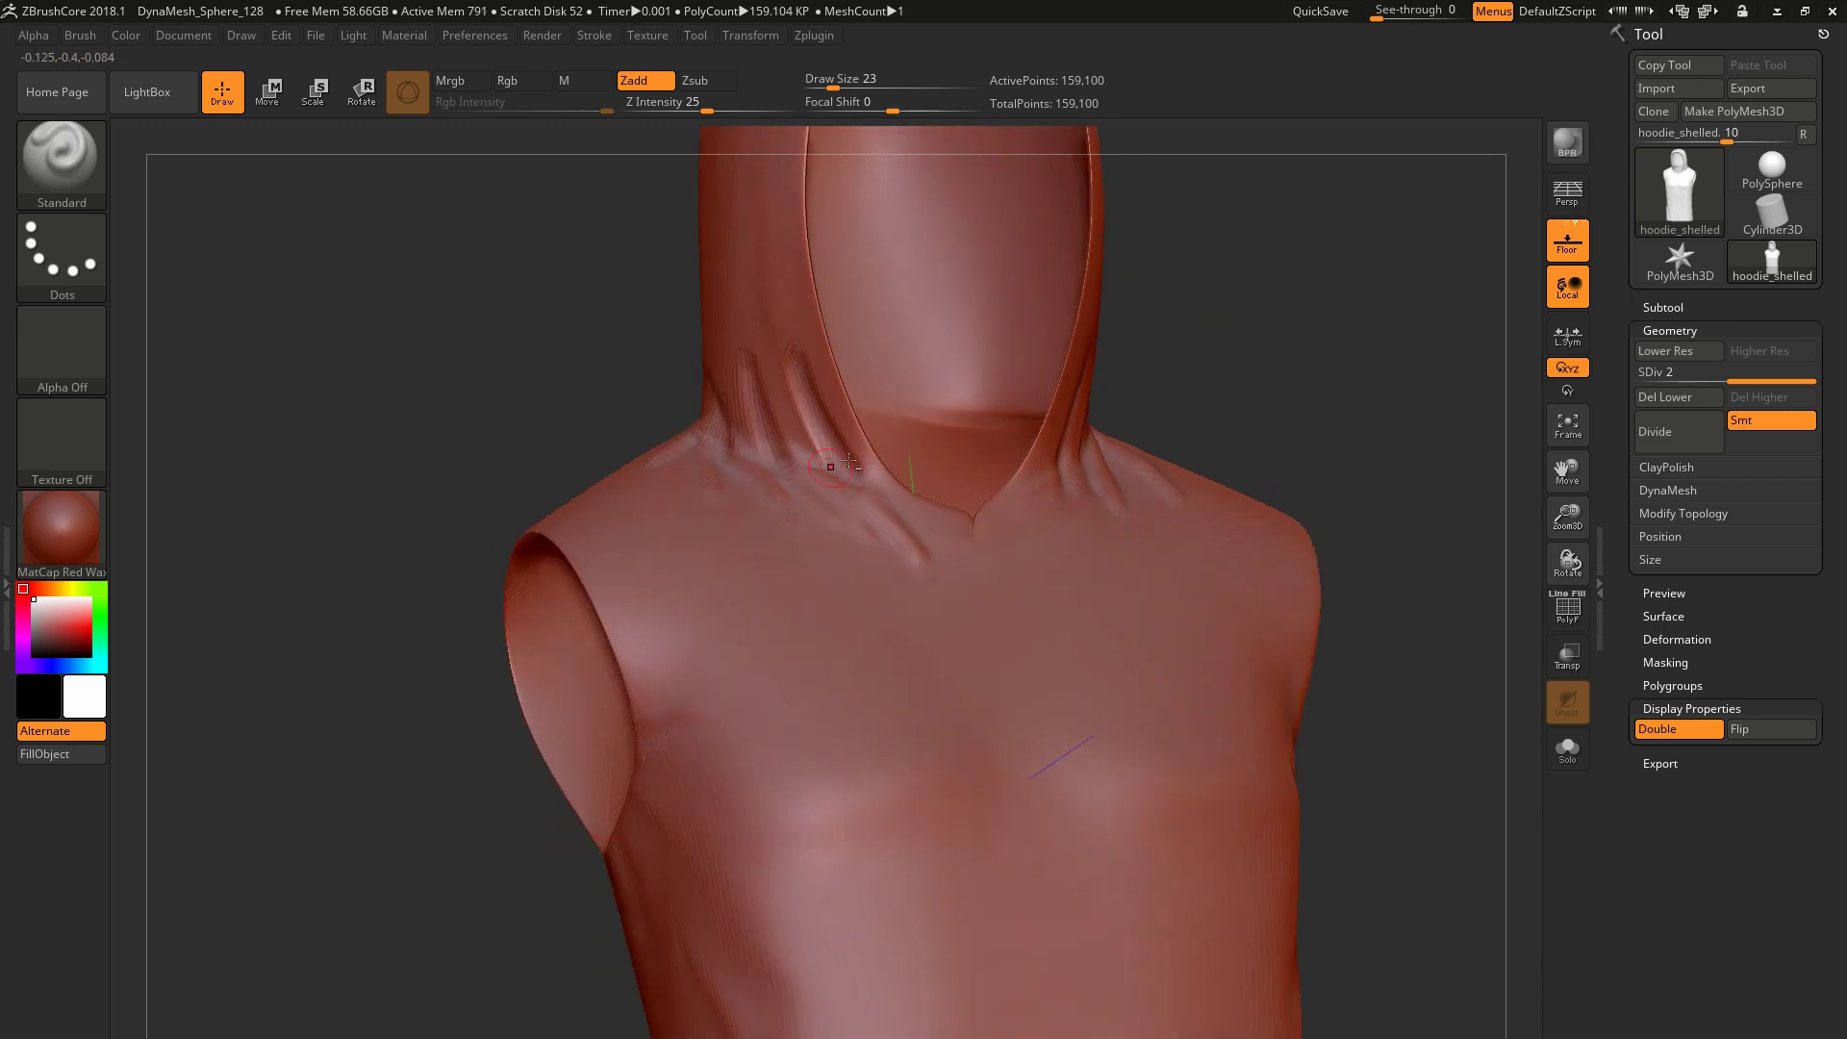
Extend the folds from the hood base onto the shoulders and upper chest at draw size 23, and smooth them at draw size 71
left_click_drag(851, 461, 962, 442)
left_click_drag(1142, 413, 932, 441)
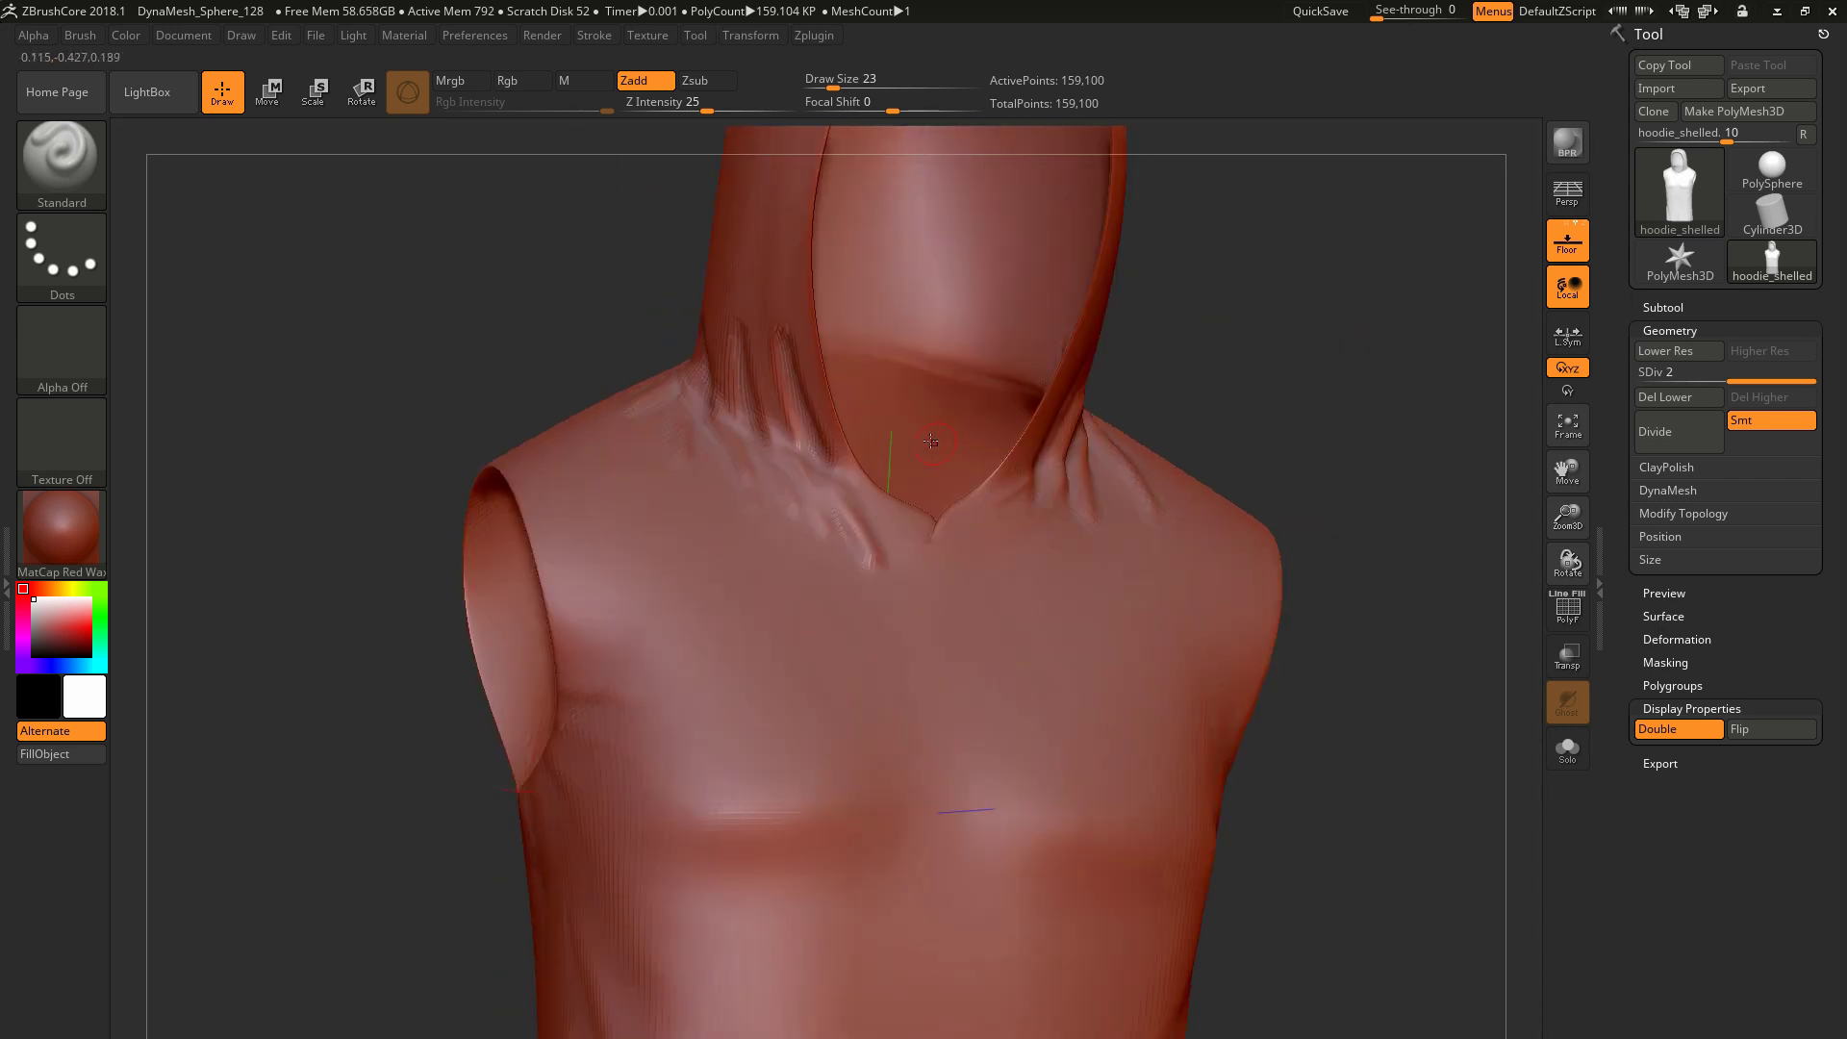
left_click_drag(757, 384, 1232, 451)
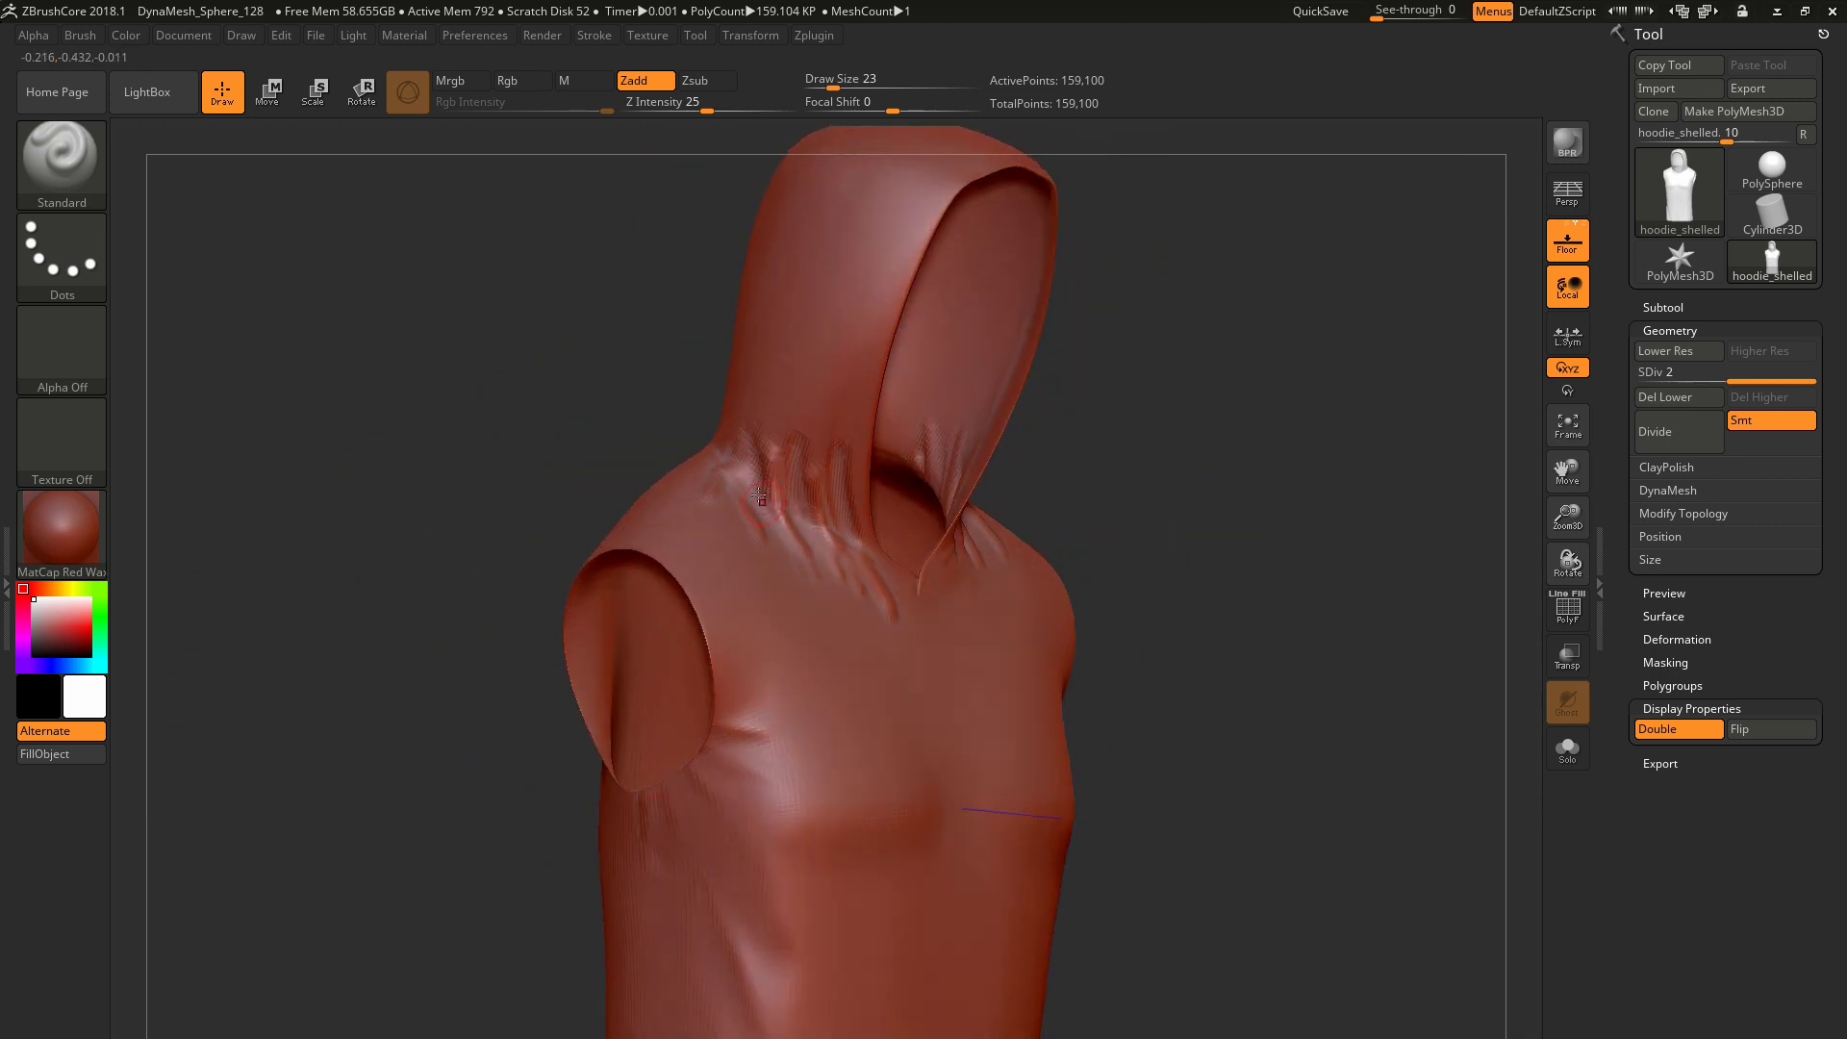
left_click_drag(1347, 299, 1115, 327)
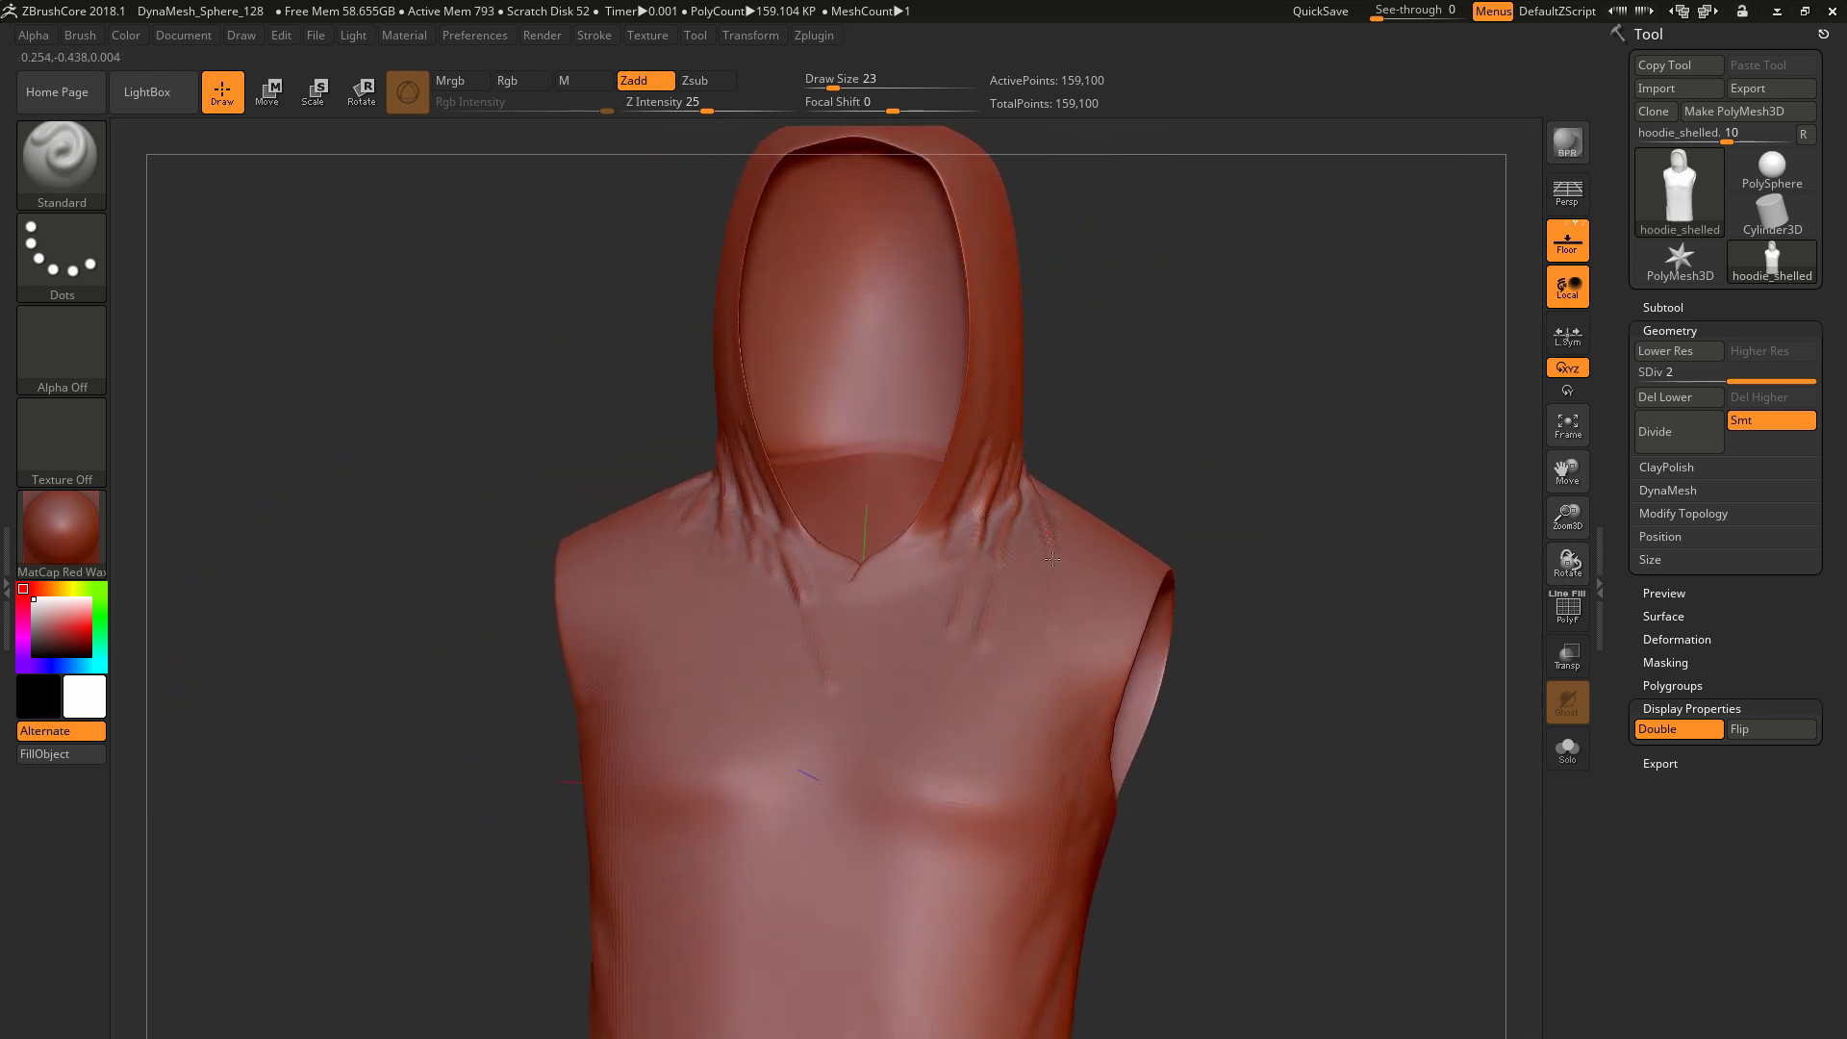
key("space")
left_click_drag(1025, 638, 1005, 524)
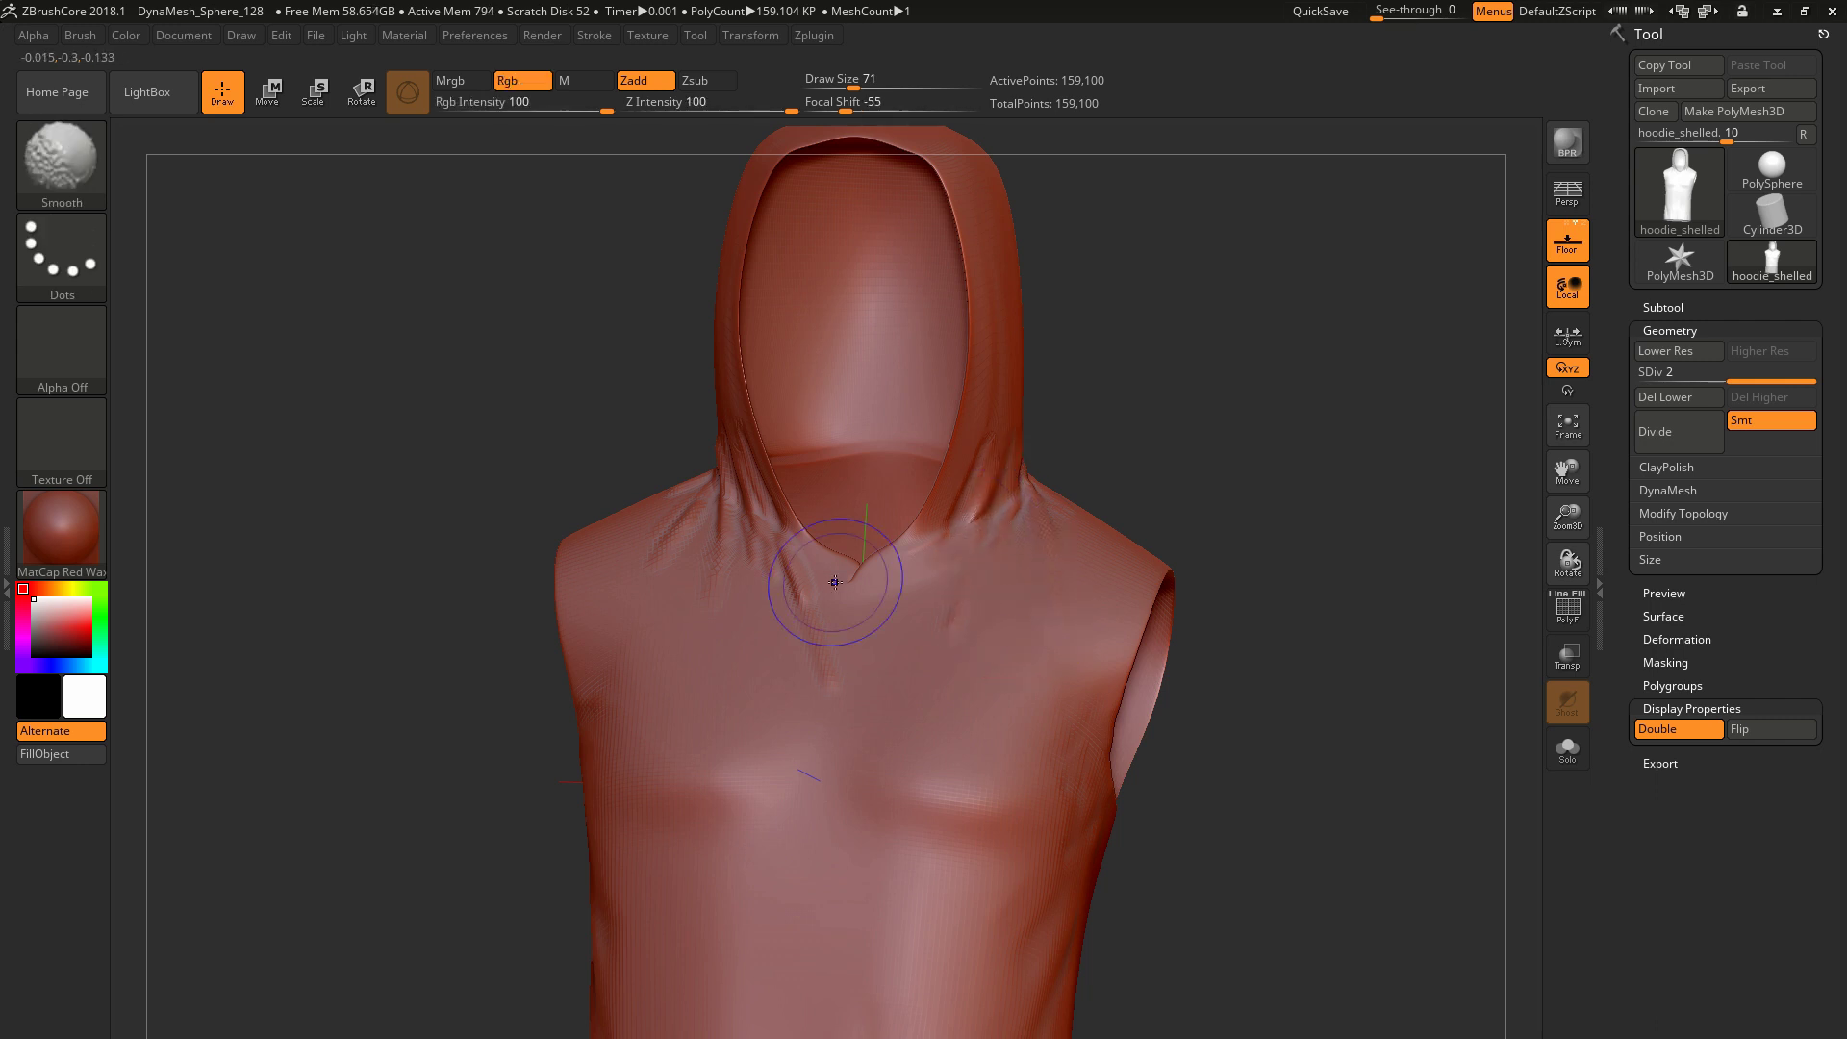
left_click_drag(651, 584, 866, 596)
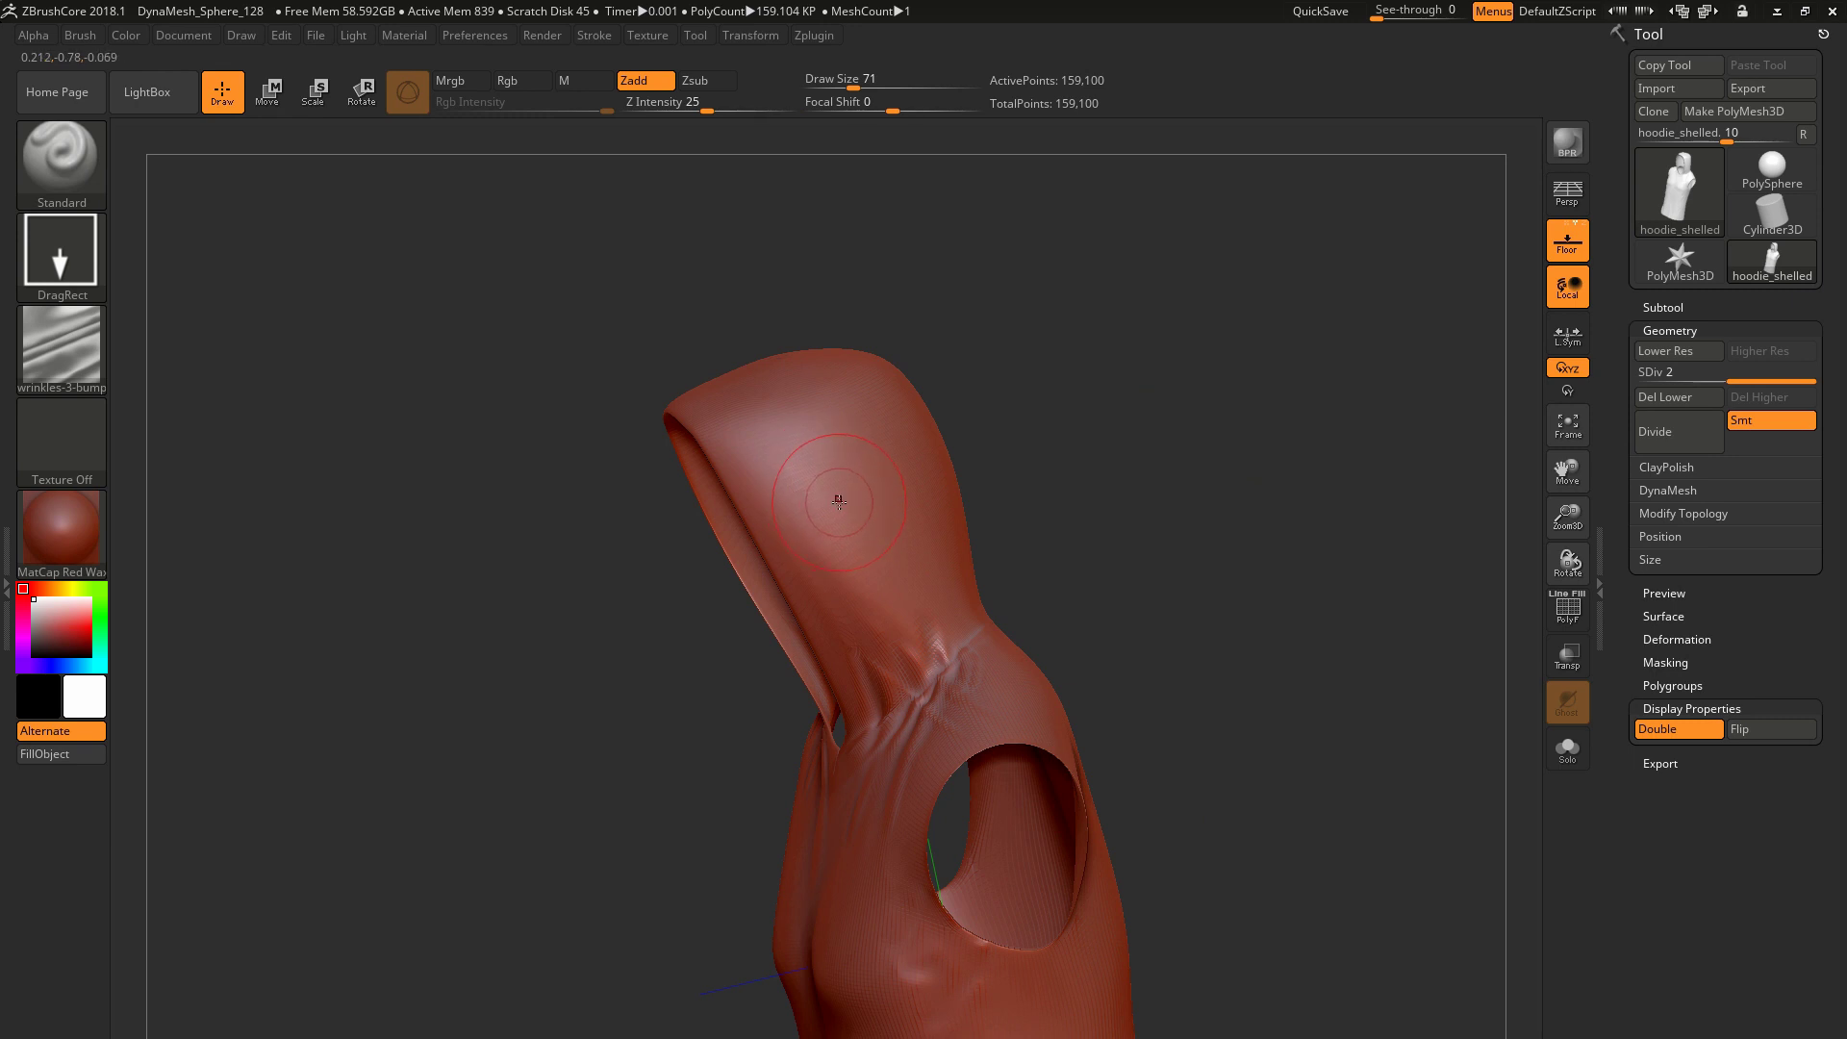
Stamp diagonal folds on both sides of the hood using the wrinkles-3-bump alpha with the DragRect stroke, and soften them with Smooth
mouse_move(827, 481)
left_mouse_down("shift")
mouse_move(778, 663)
mouse_move(1174, 515)
mouse_move(1121, 548)
mouse_move(871, 464)
left_mouse_up("shift")
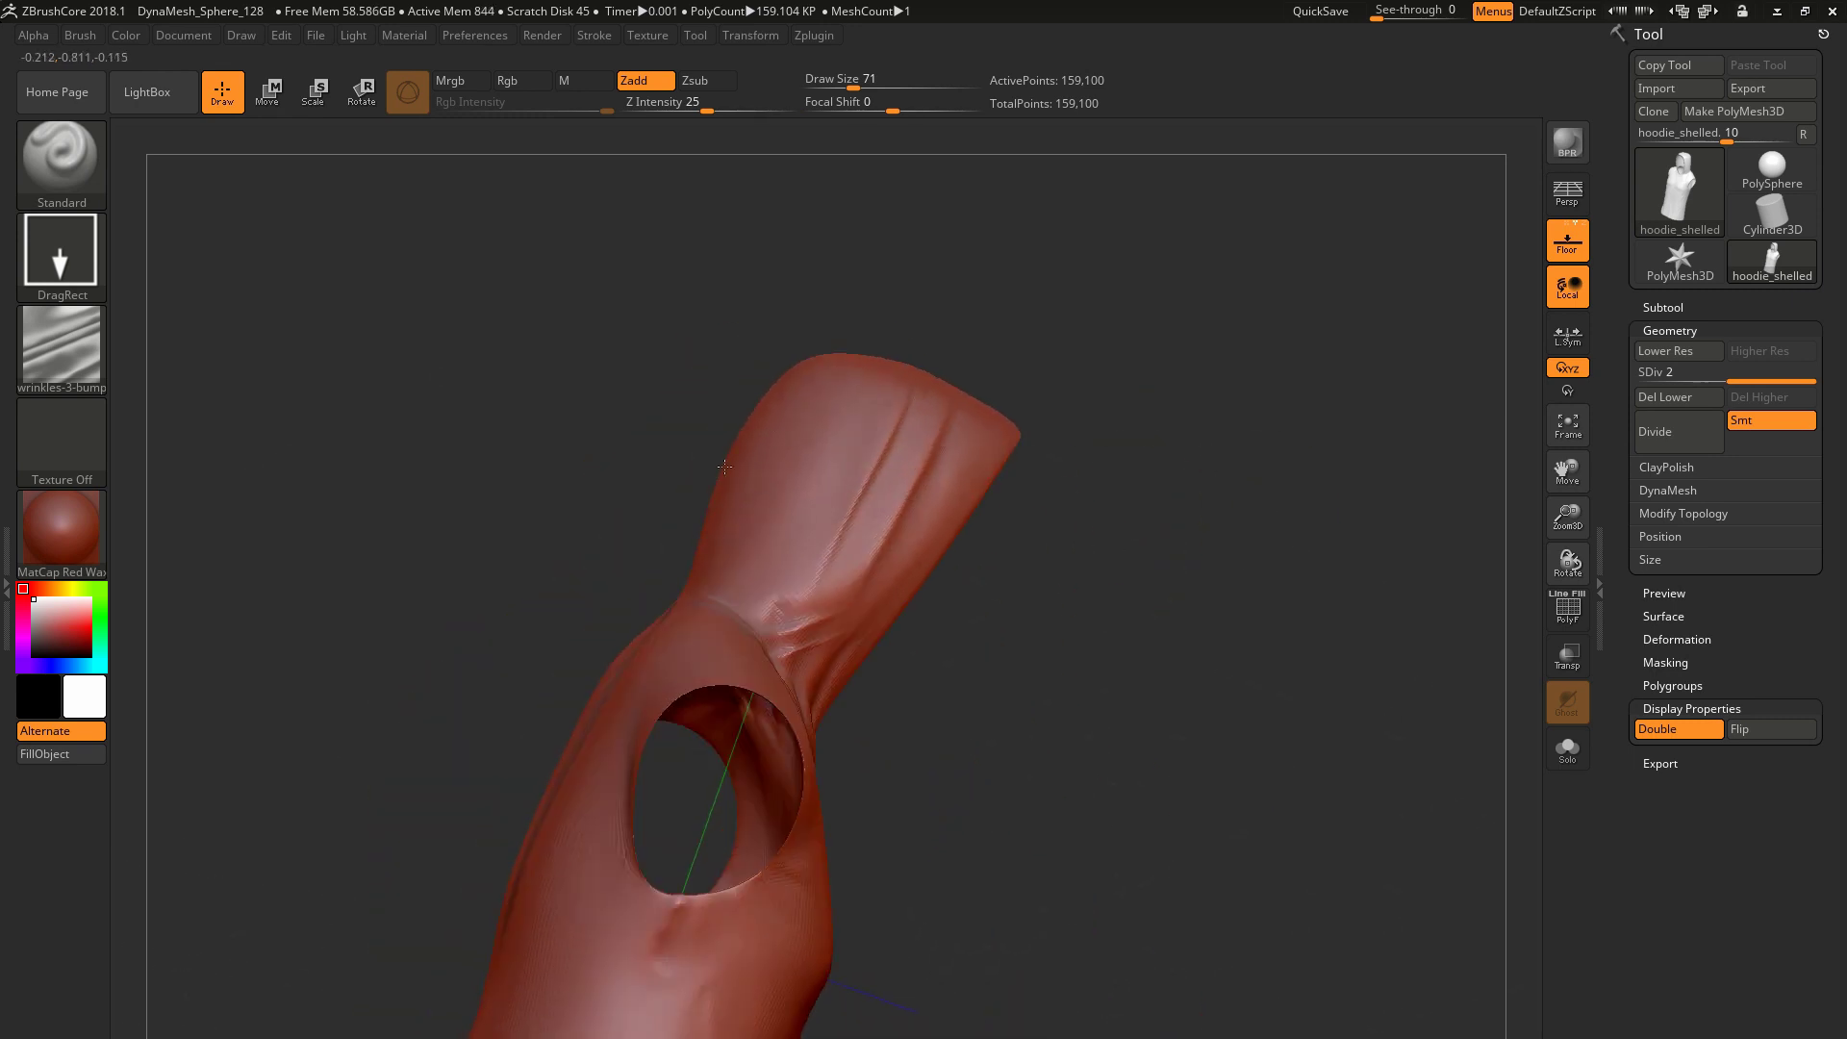
mouse_move(707, 420)
left_mouse_down()
mouse_move(1202, 452)
mouse_move(1019, 470)
left_mouse_up()
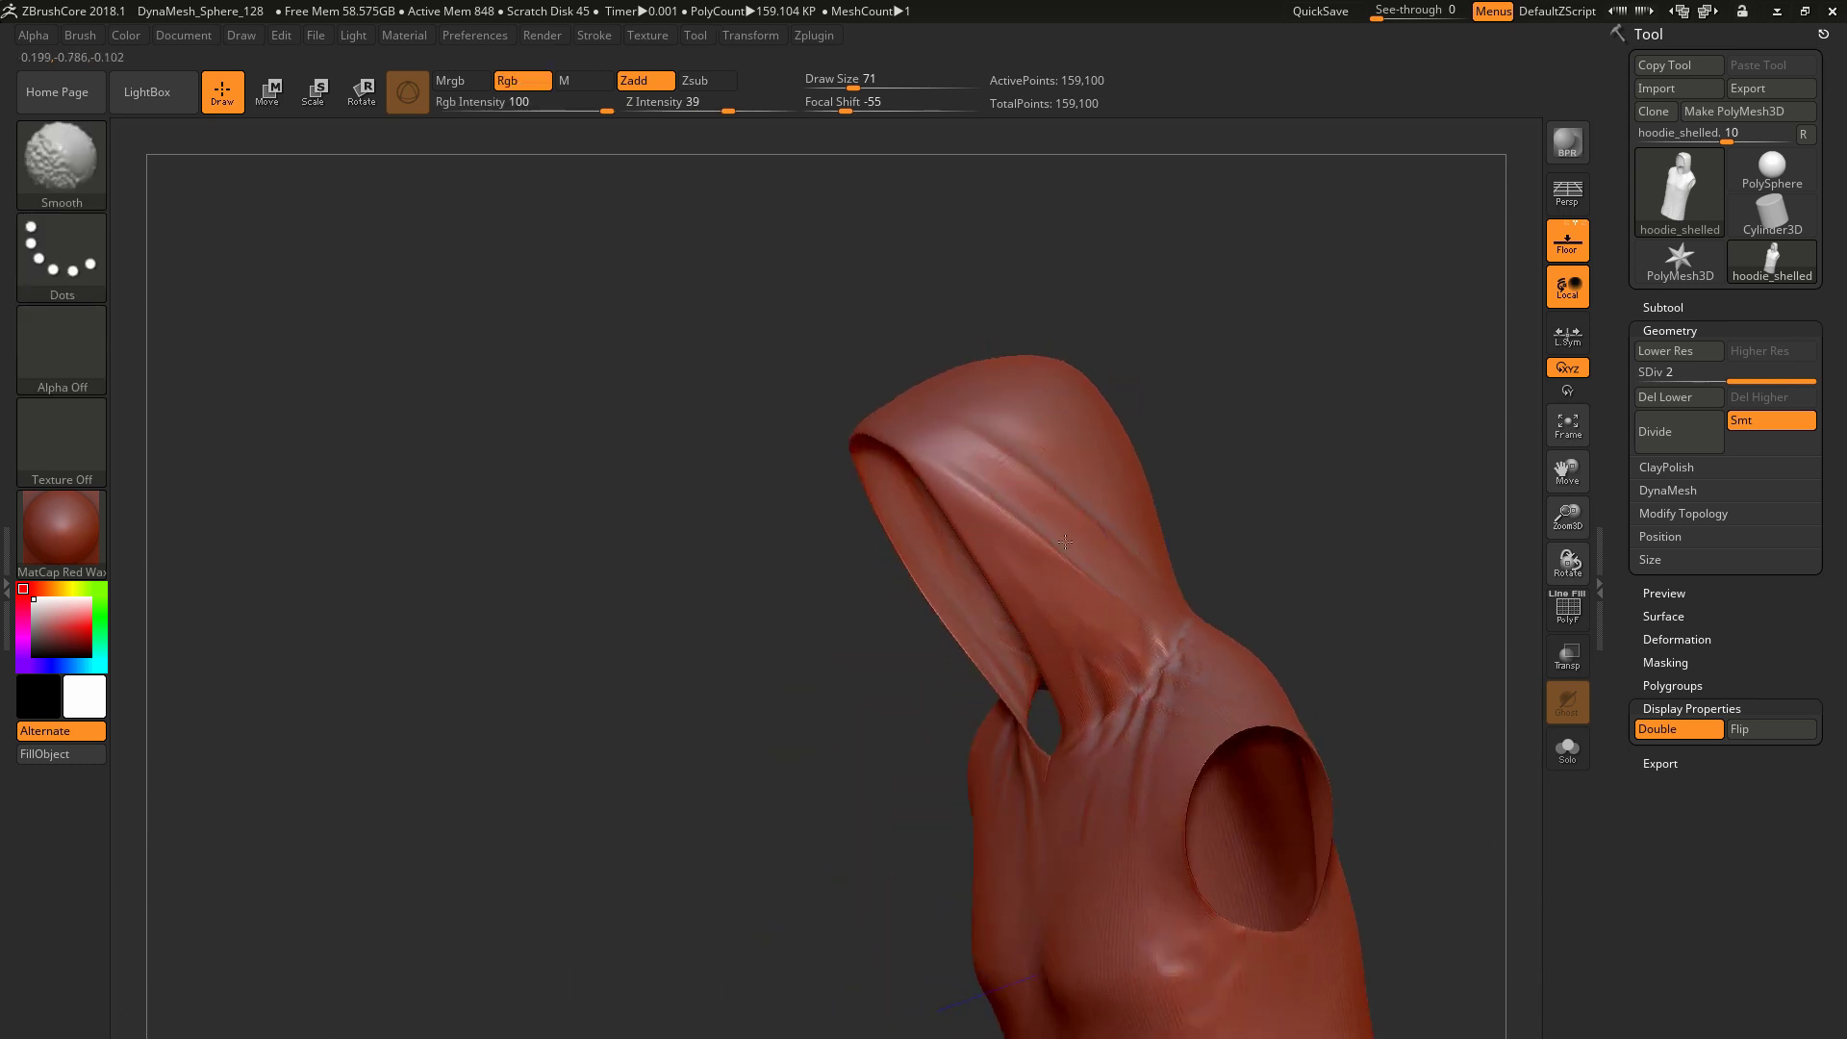
mouse_move(1154, 452)
left_mouse_down()
mouse_move(1414, 444)
mouse_move(1216, 362)
mouse_move(1058, 461)
mouse_move(1251, 577)
left_mouse_up()
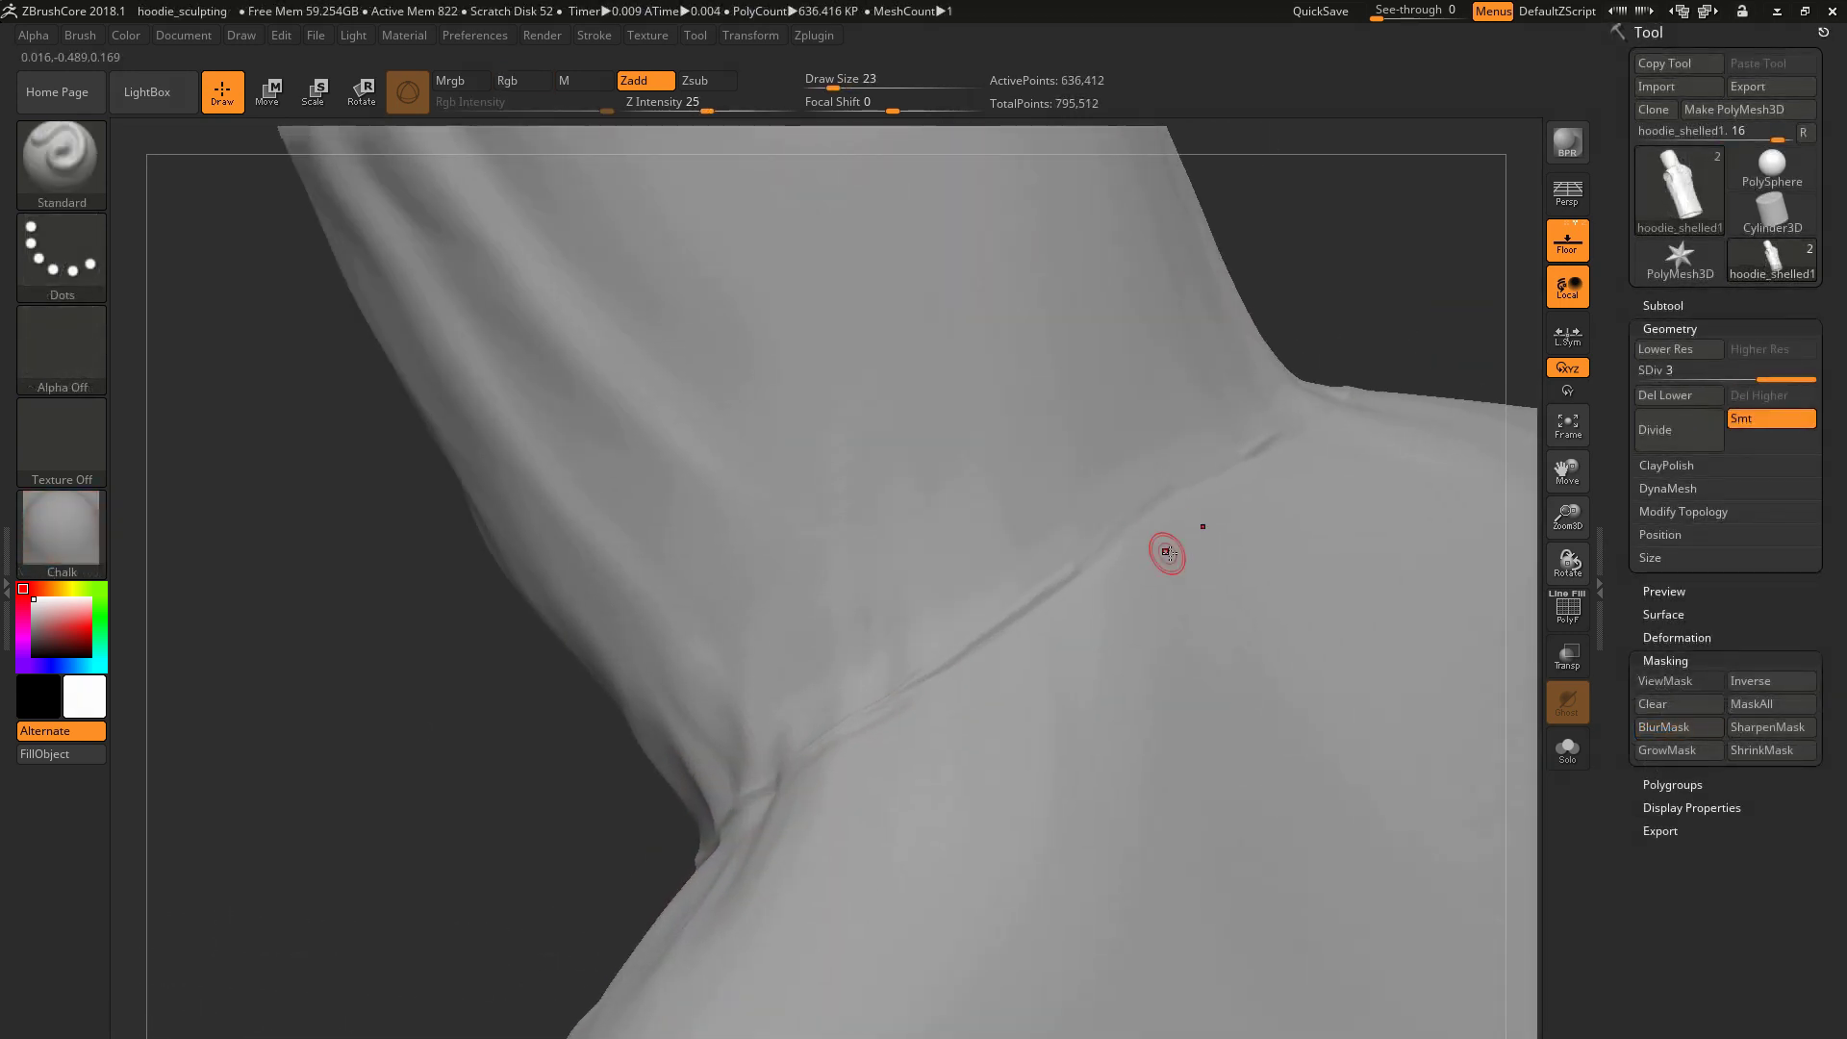
Build up the seam around the hood base with the Standard brush at draw size 13 and tighten it with the Pinch brush at draw size 33
key("space")
left_click_drag(1089, 556, 1076, 564)
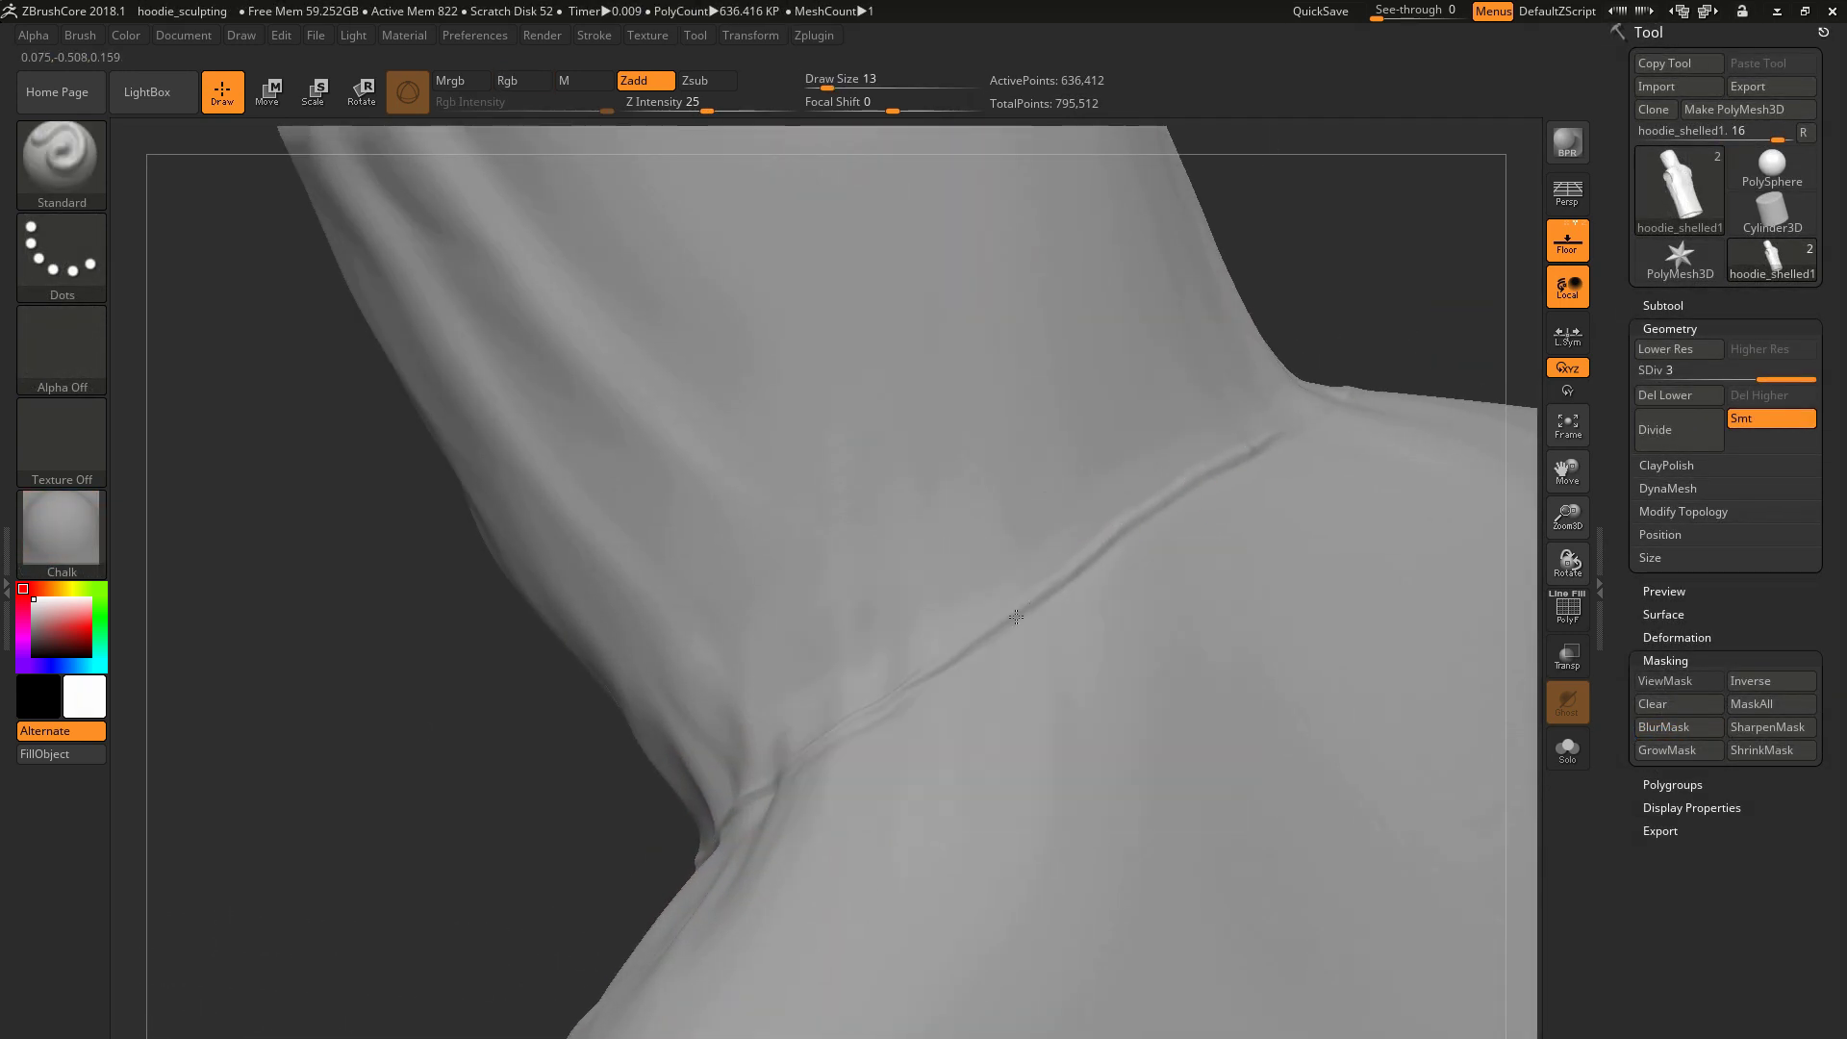
key("b")
key("p")
key("i")
key("space")
left_click_drag(935, 685, 961, 658)
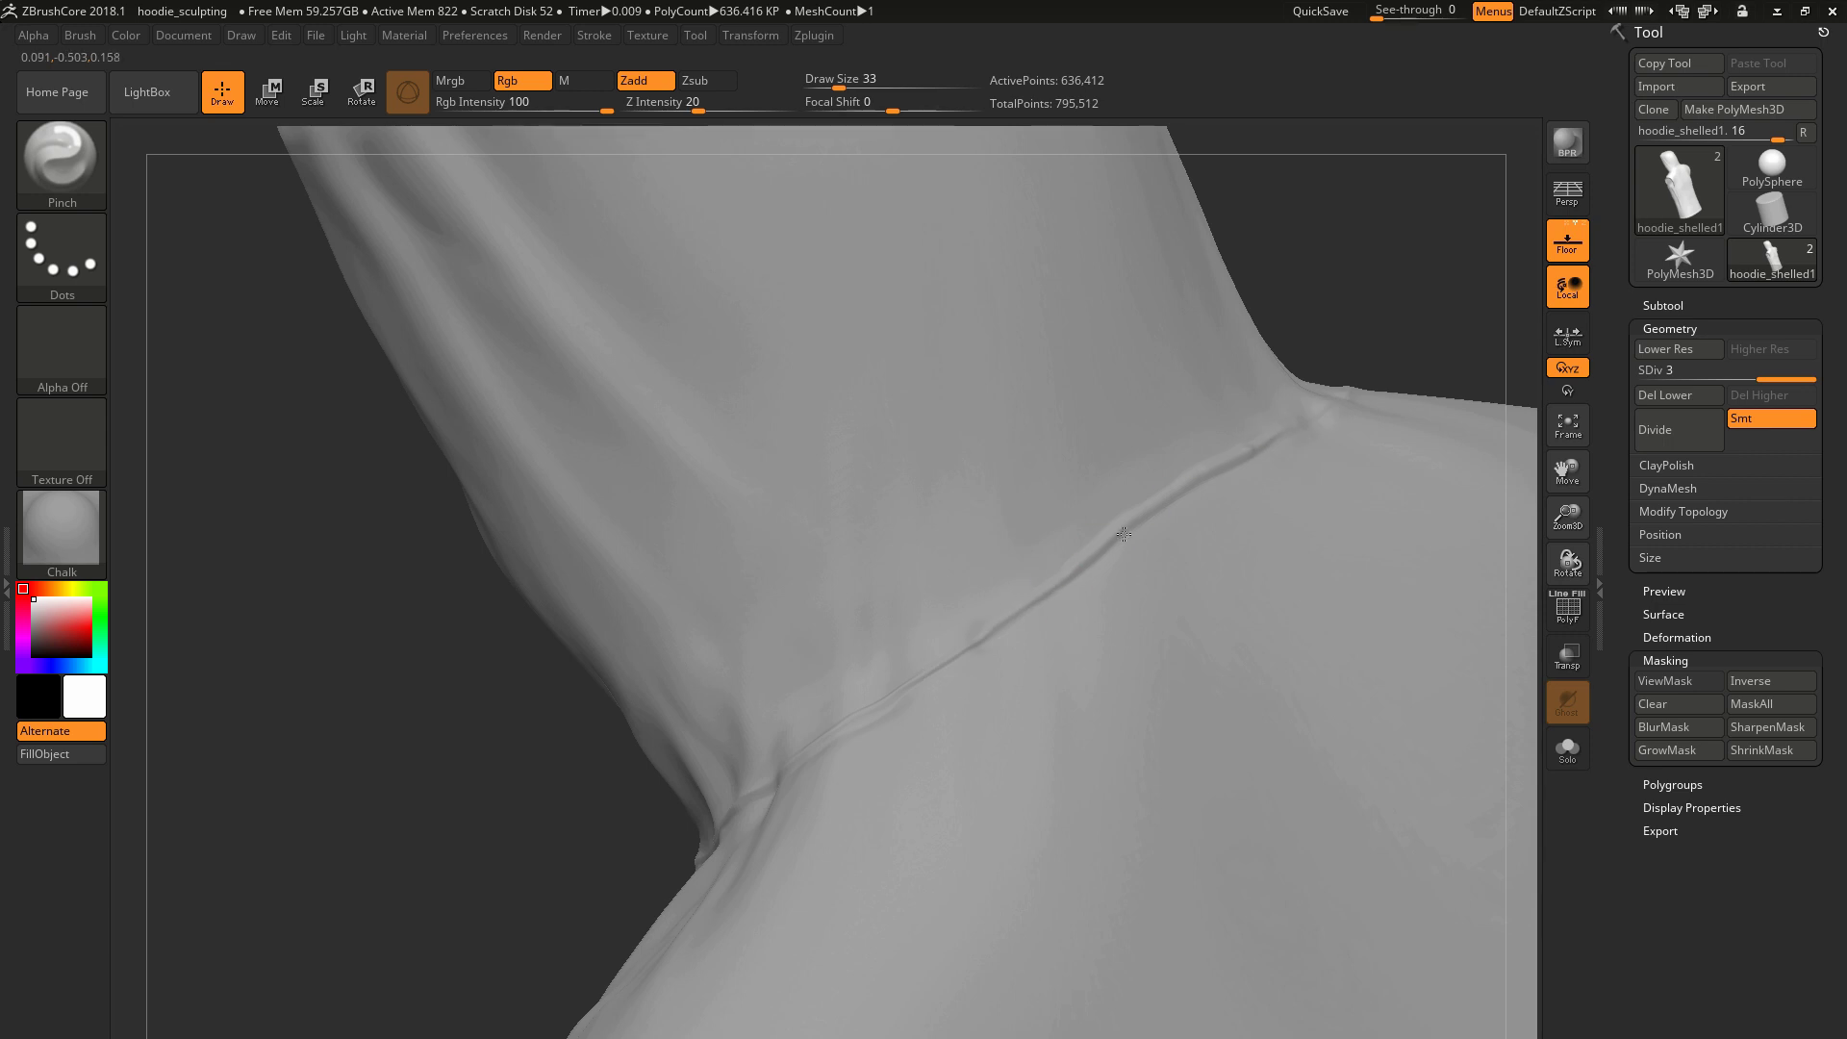
left_click_drag(1352, 345, 923, 384)
left_click_drag(1443, 356, 1155, 462)
left_click_drag(1212, 538, 1247, 625)
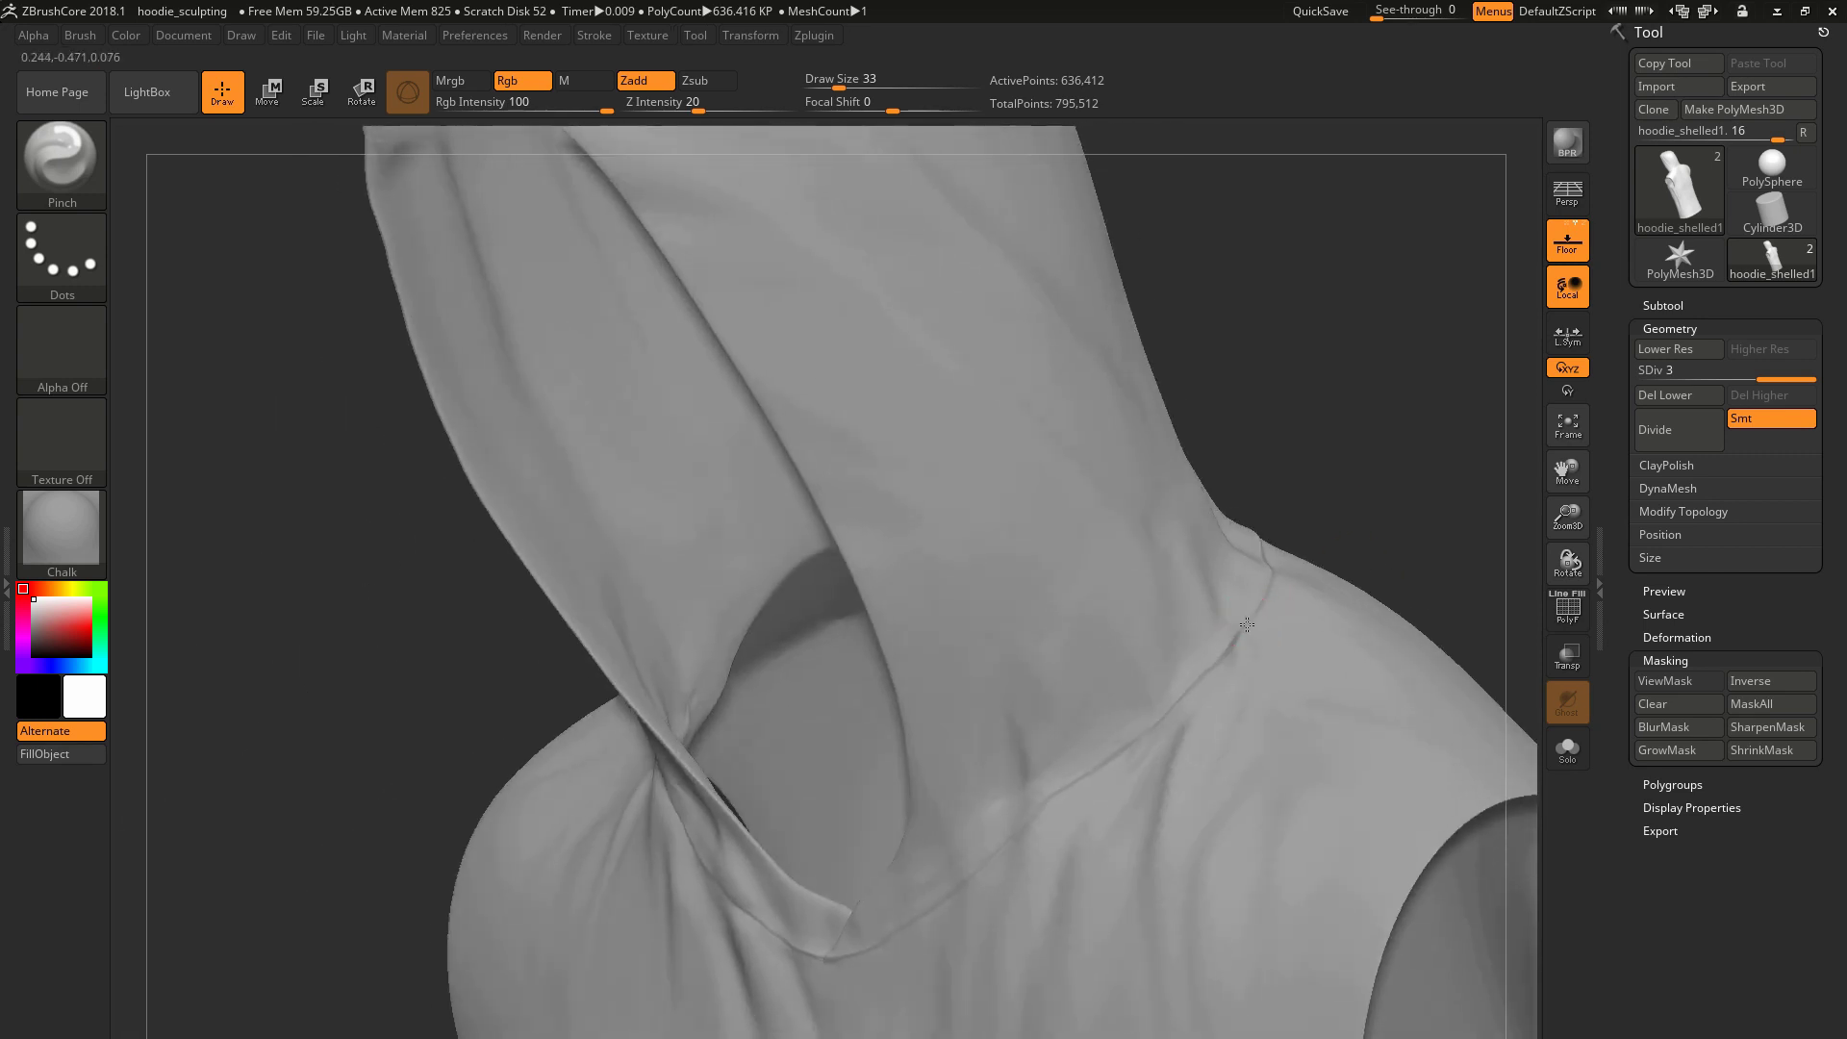
mouse_move(1078, 766)
left_mouse_down()
mouse_move(1376, 404)
mouse_move(1481, 327)
left_mouse_up()
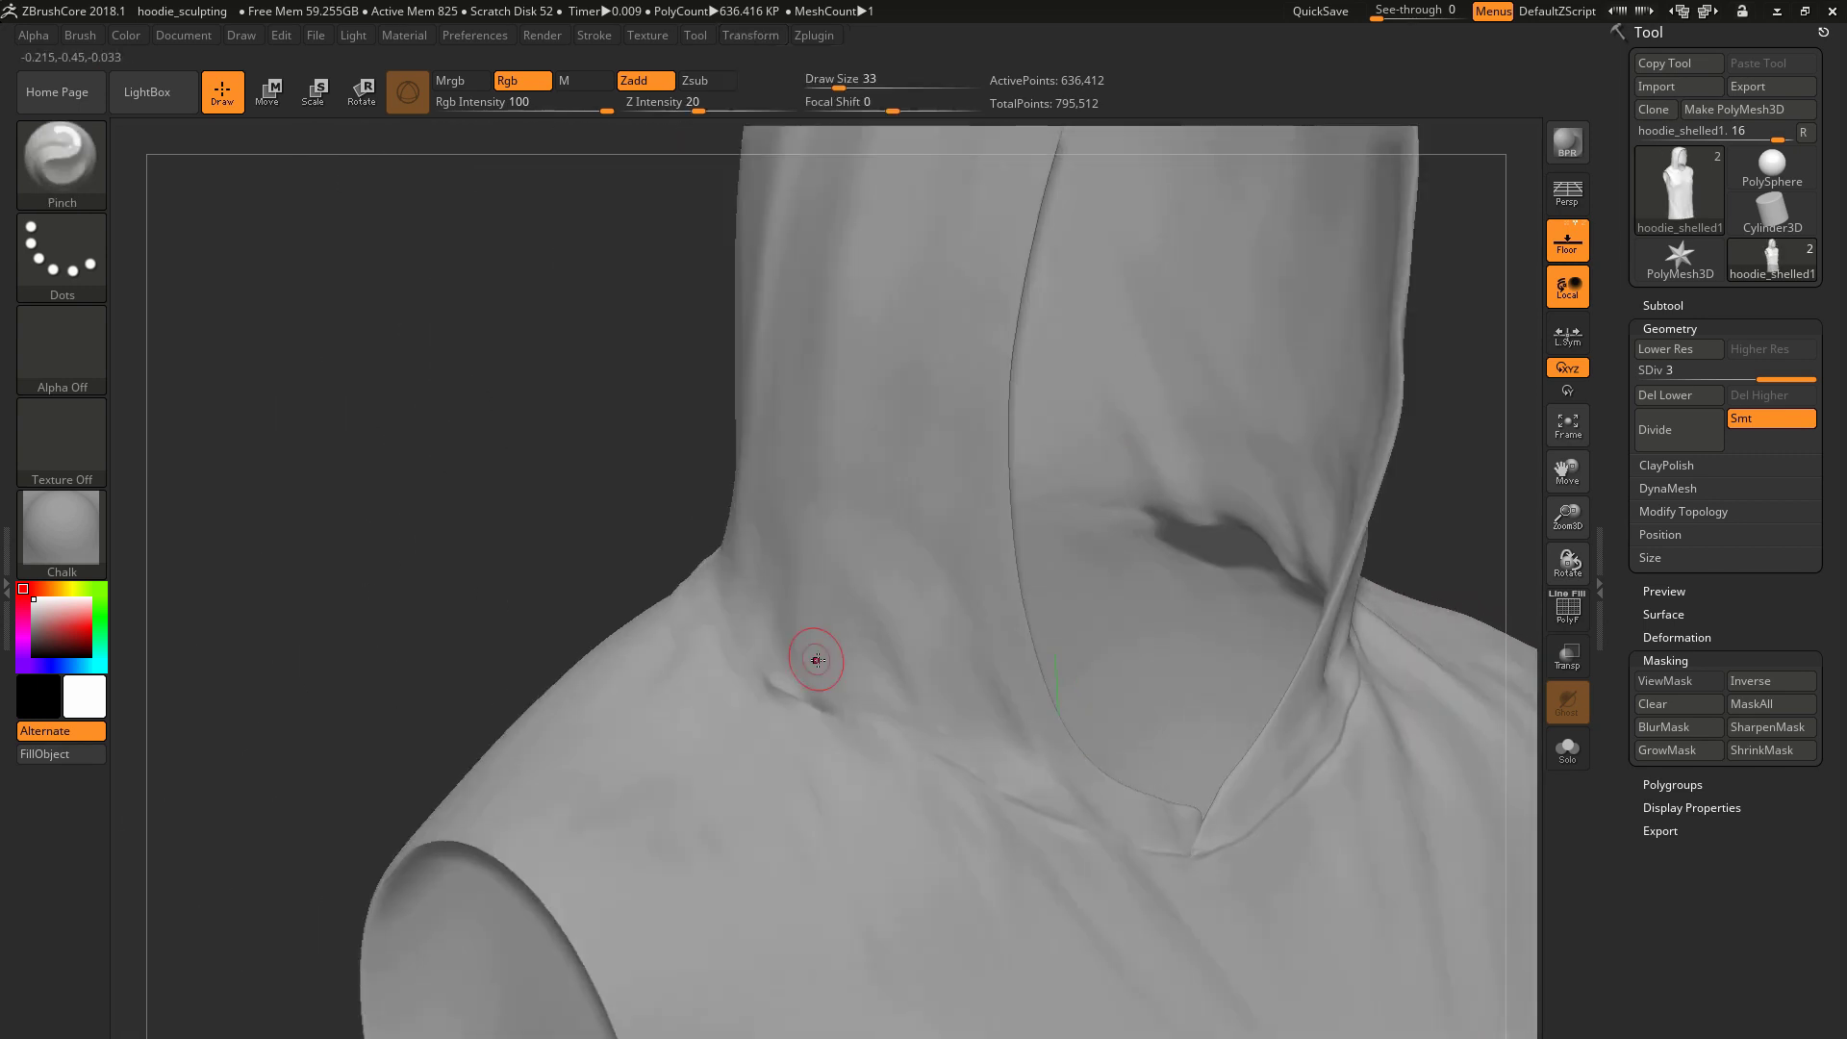
Continue the hood-base seam on the opposite side with the Standard brush at draw size 13 and carve its lower edge with DamStandard
key("space")
left_click_drag(831, 720, 839, 722)
key("b")
key("s")
key("t")
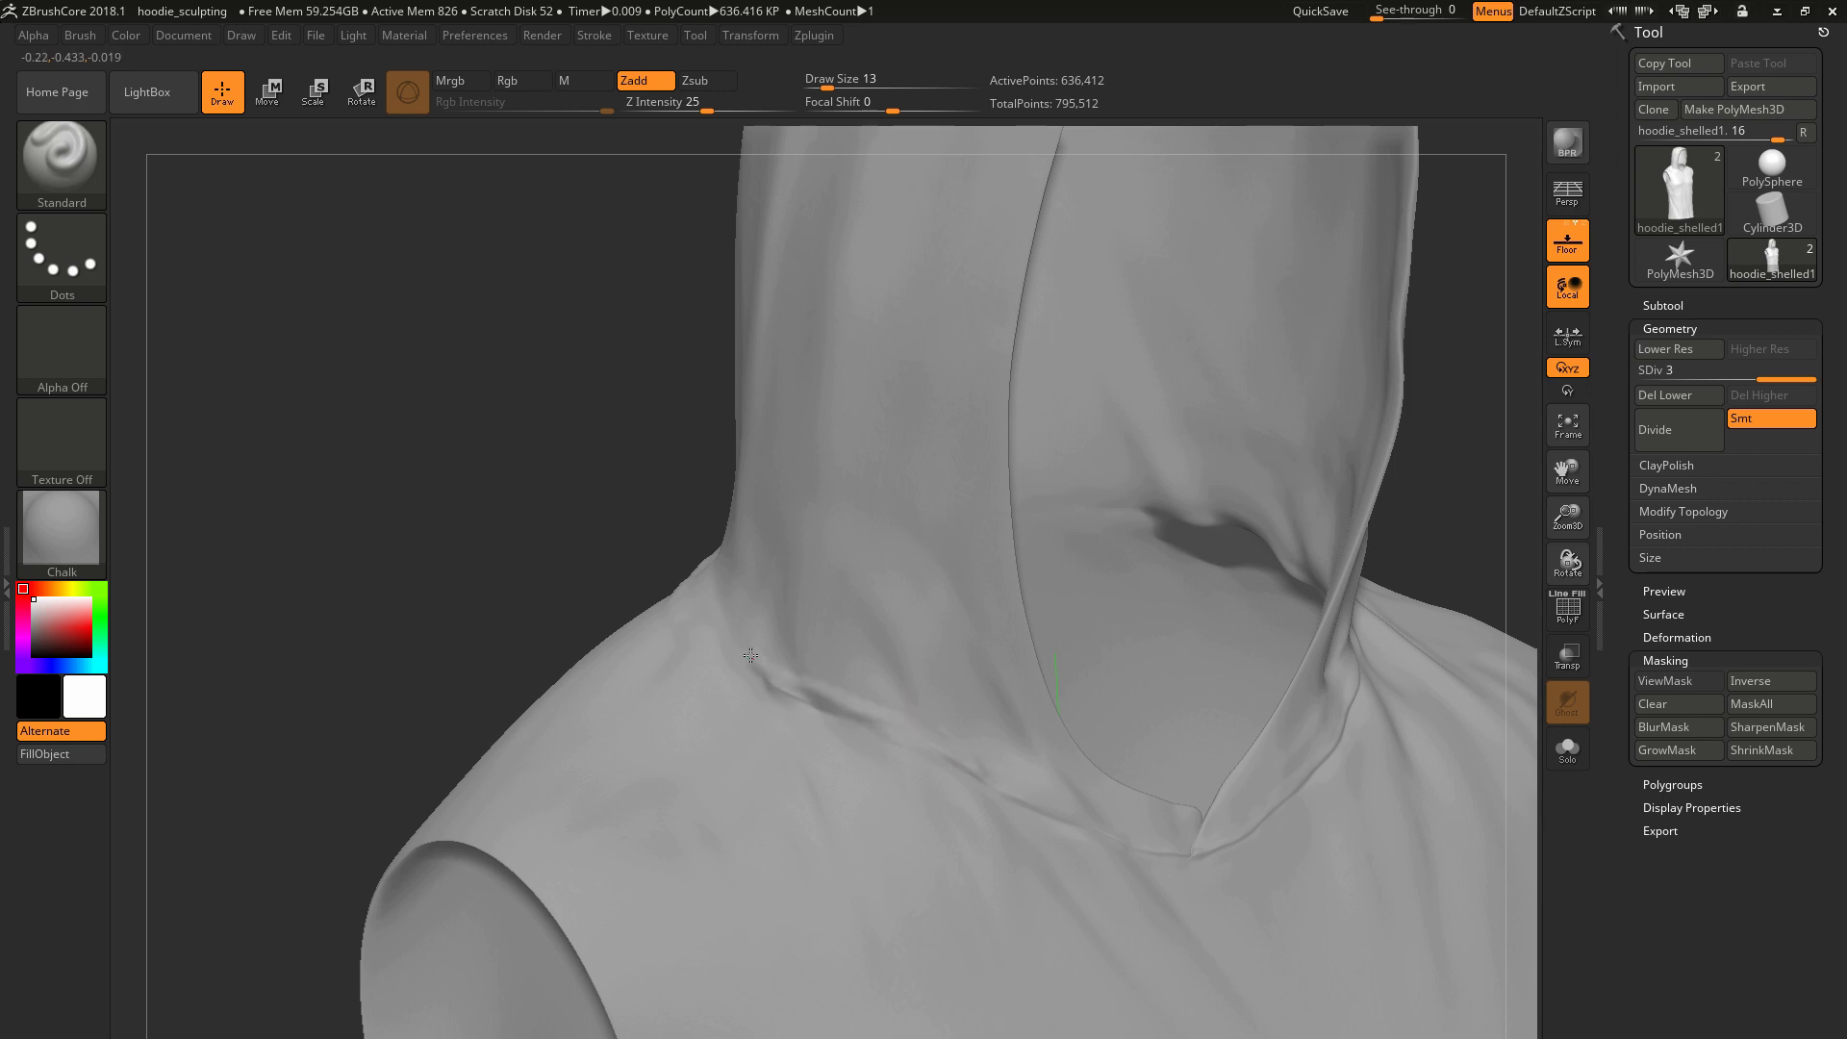
key("b")
key("d")
key("s")
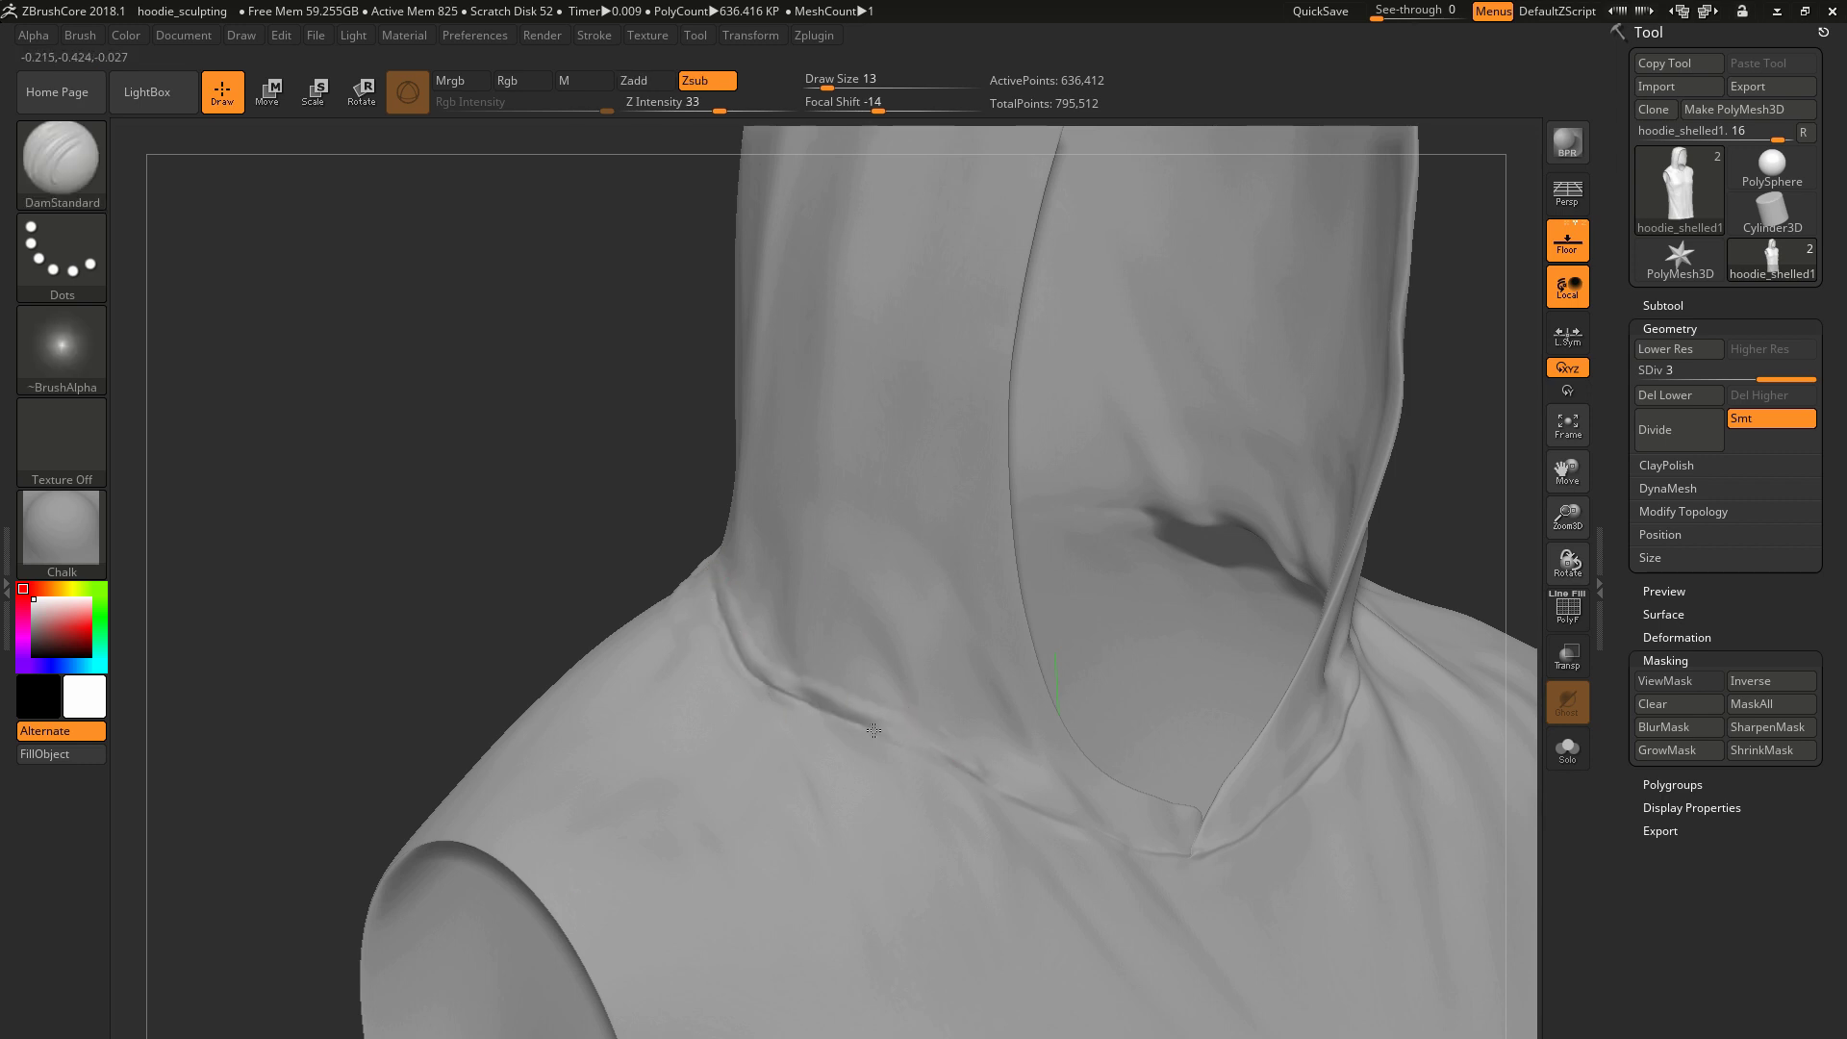
Pinch the opposite hood-base seam and smooth the area along it at draw size 27
key("b")
key("p")
key("i")
key("space")
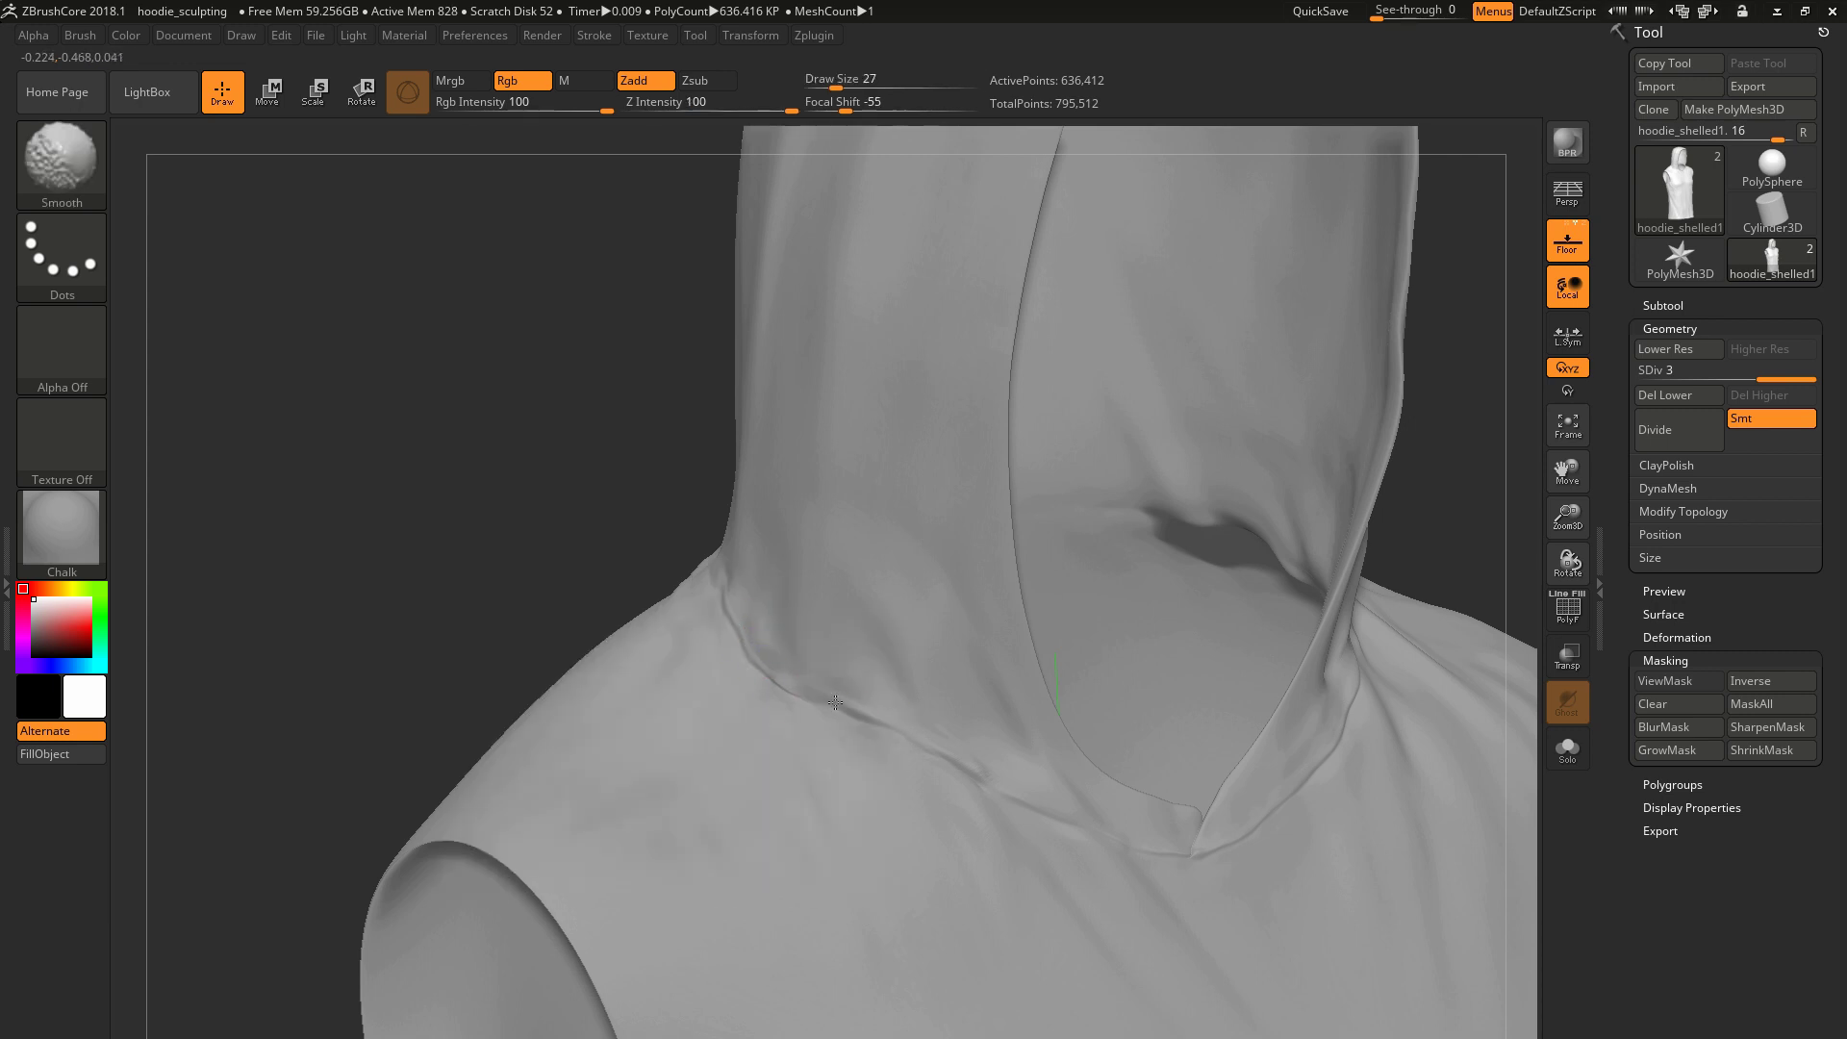
Carve the seam around the side of the hood base with DamStandard at draw size 27 and refine it with the Standard brush
mouse_move(433, 577)
left_mouse_down()
mouse_move(597, 615)
mouse_move(673, 567)
left_mouse_up()
key("b")
key("d")
key("s")
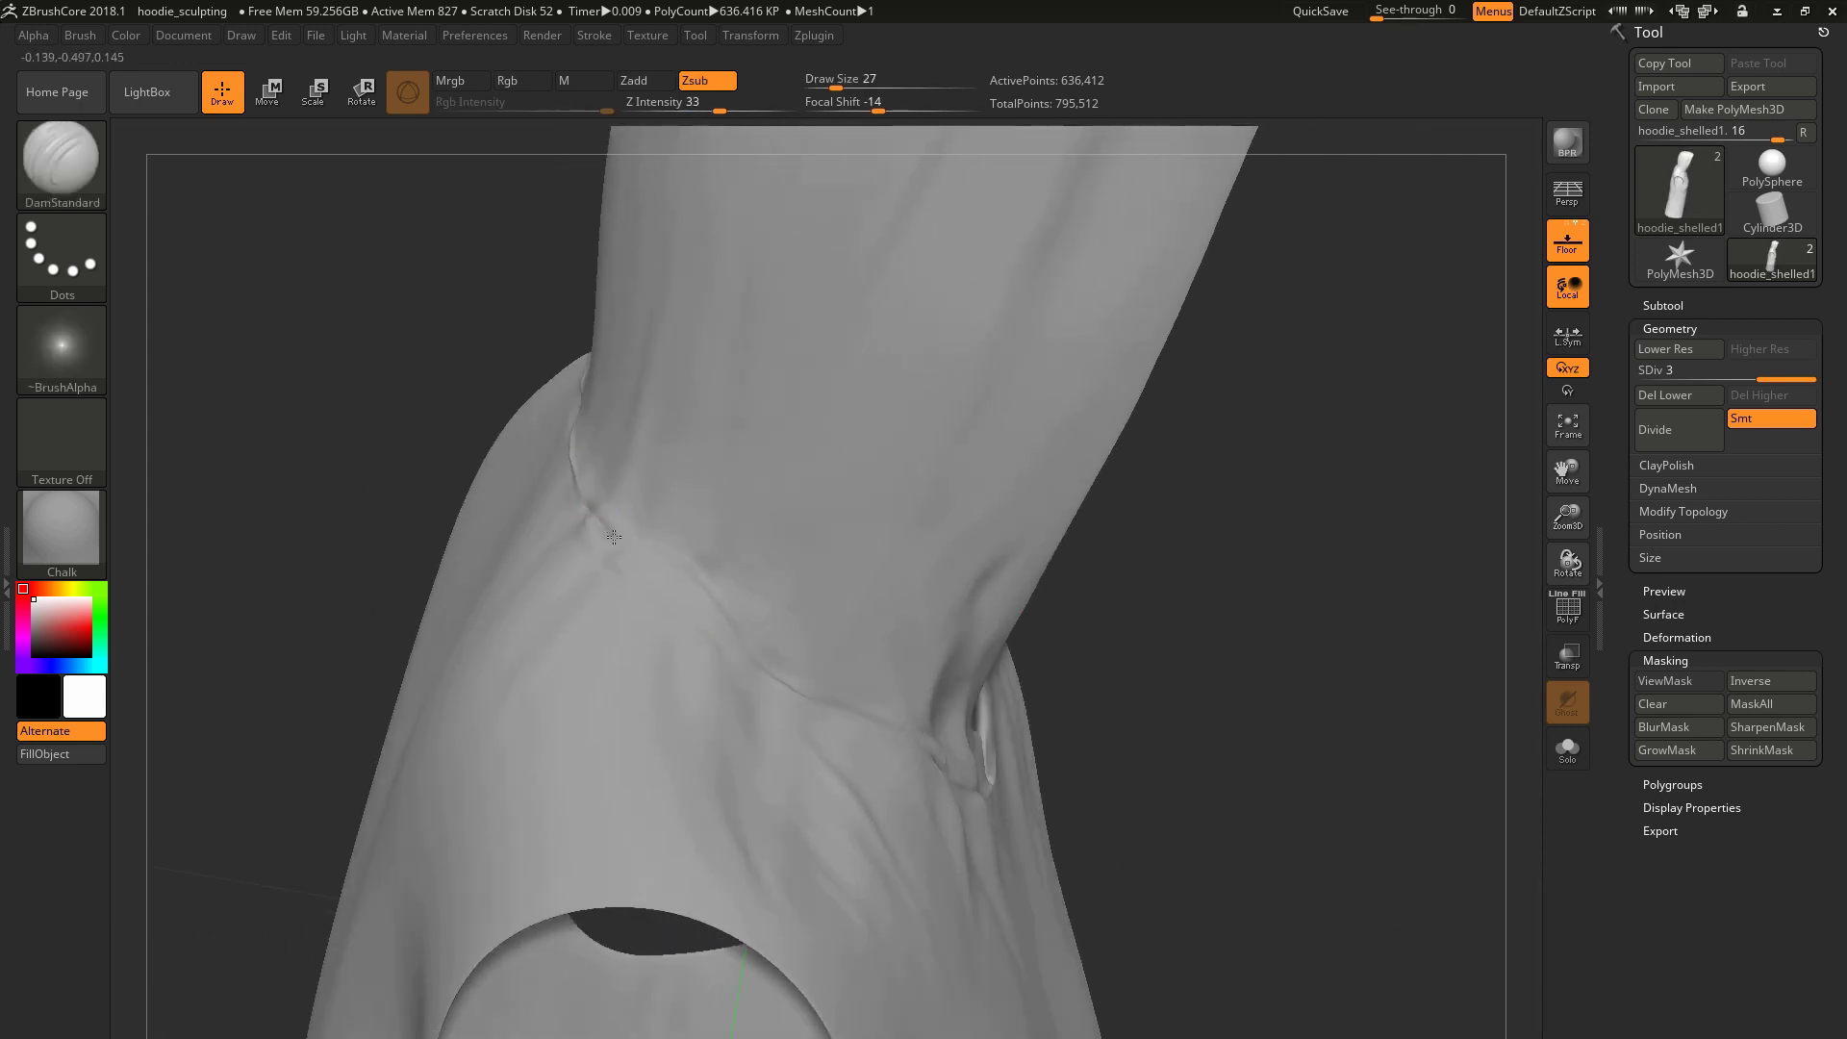
key("b")
key("s")
key("t")
key("space")
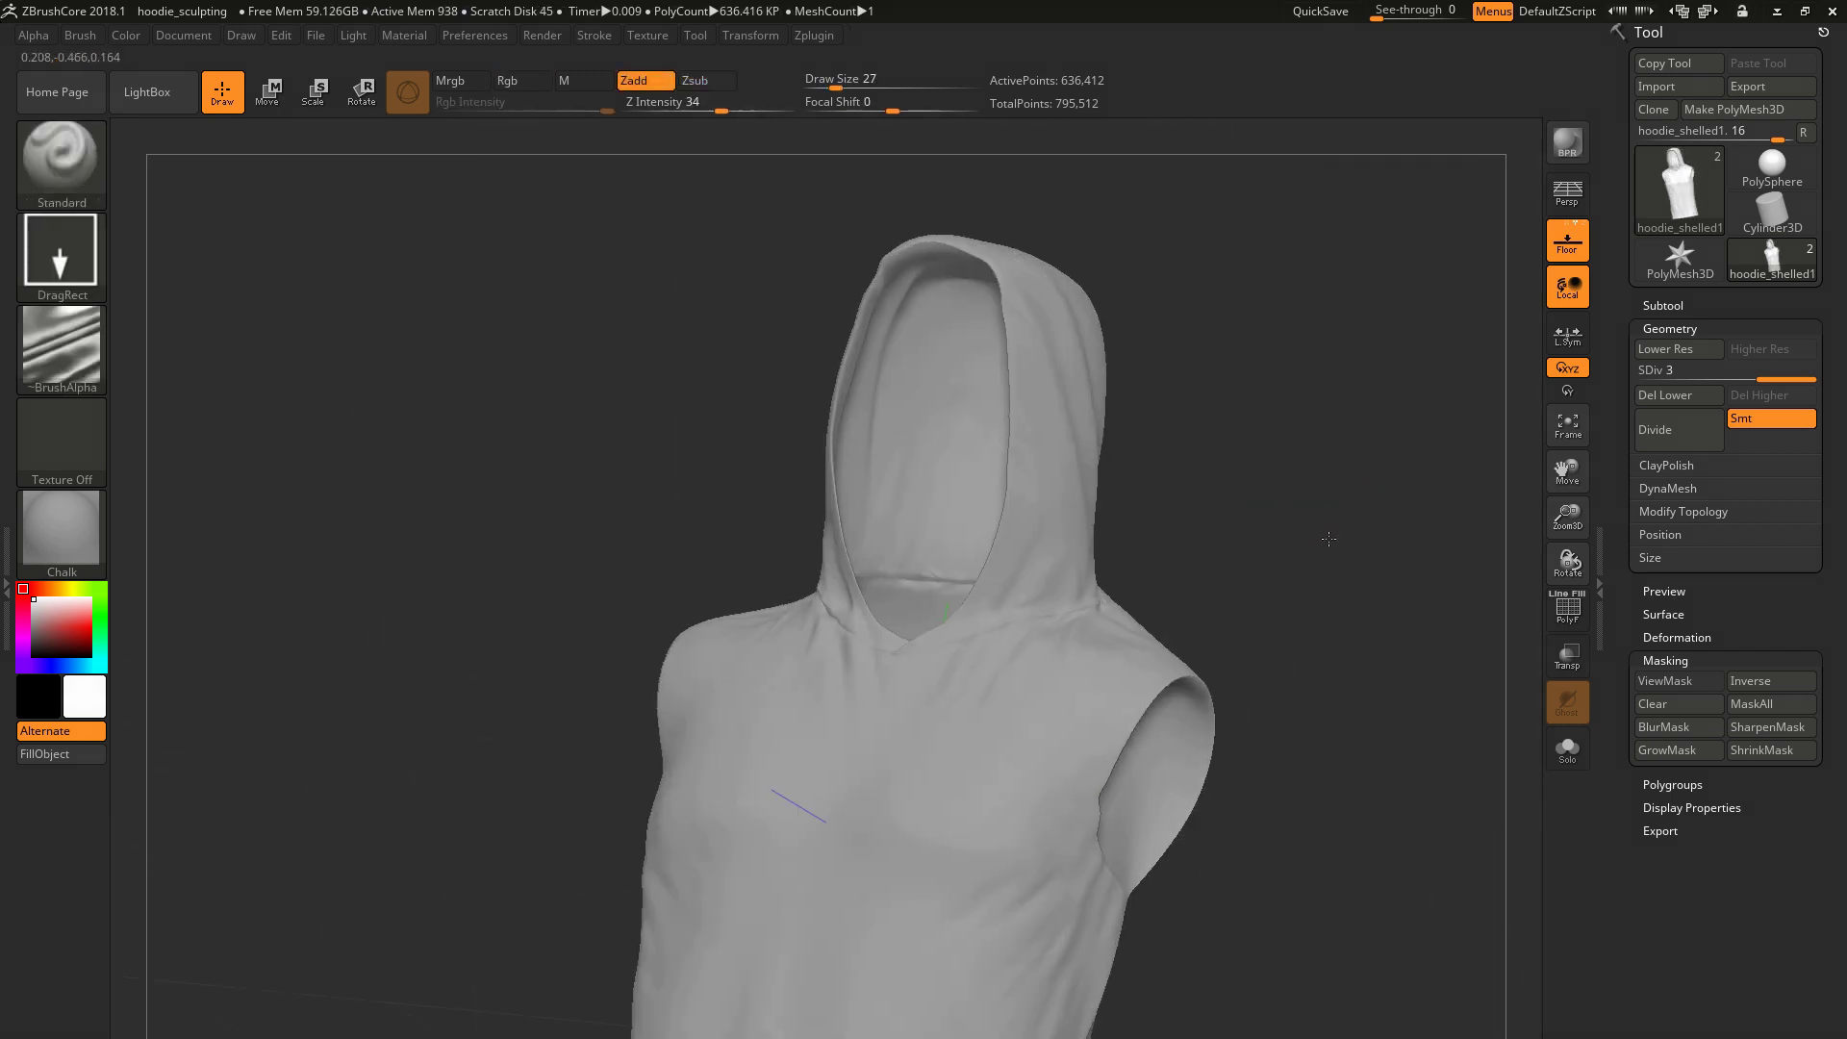
Tighten the side seam from the armhole down to the hem with the Pinch brush at draw sizes 27 and 17
mouse_move(1328, 538)
left_mouse_down("alt")
mouse_move(1302, 622)
mouse_move(1154, 716)
mouse_move(1261, 544)
mouse_move(1321, 541)
left_mouse_up("alt")
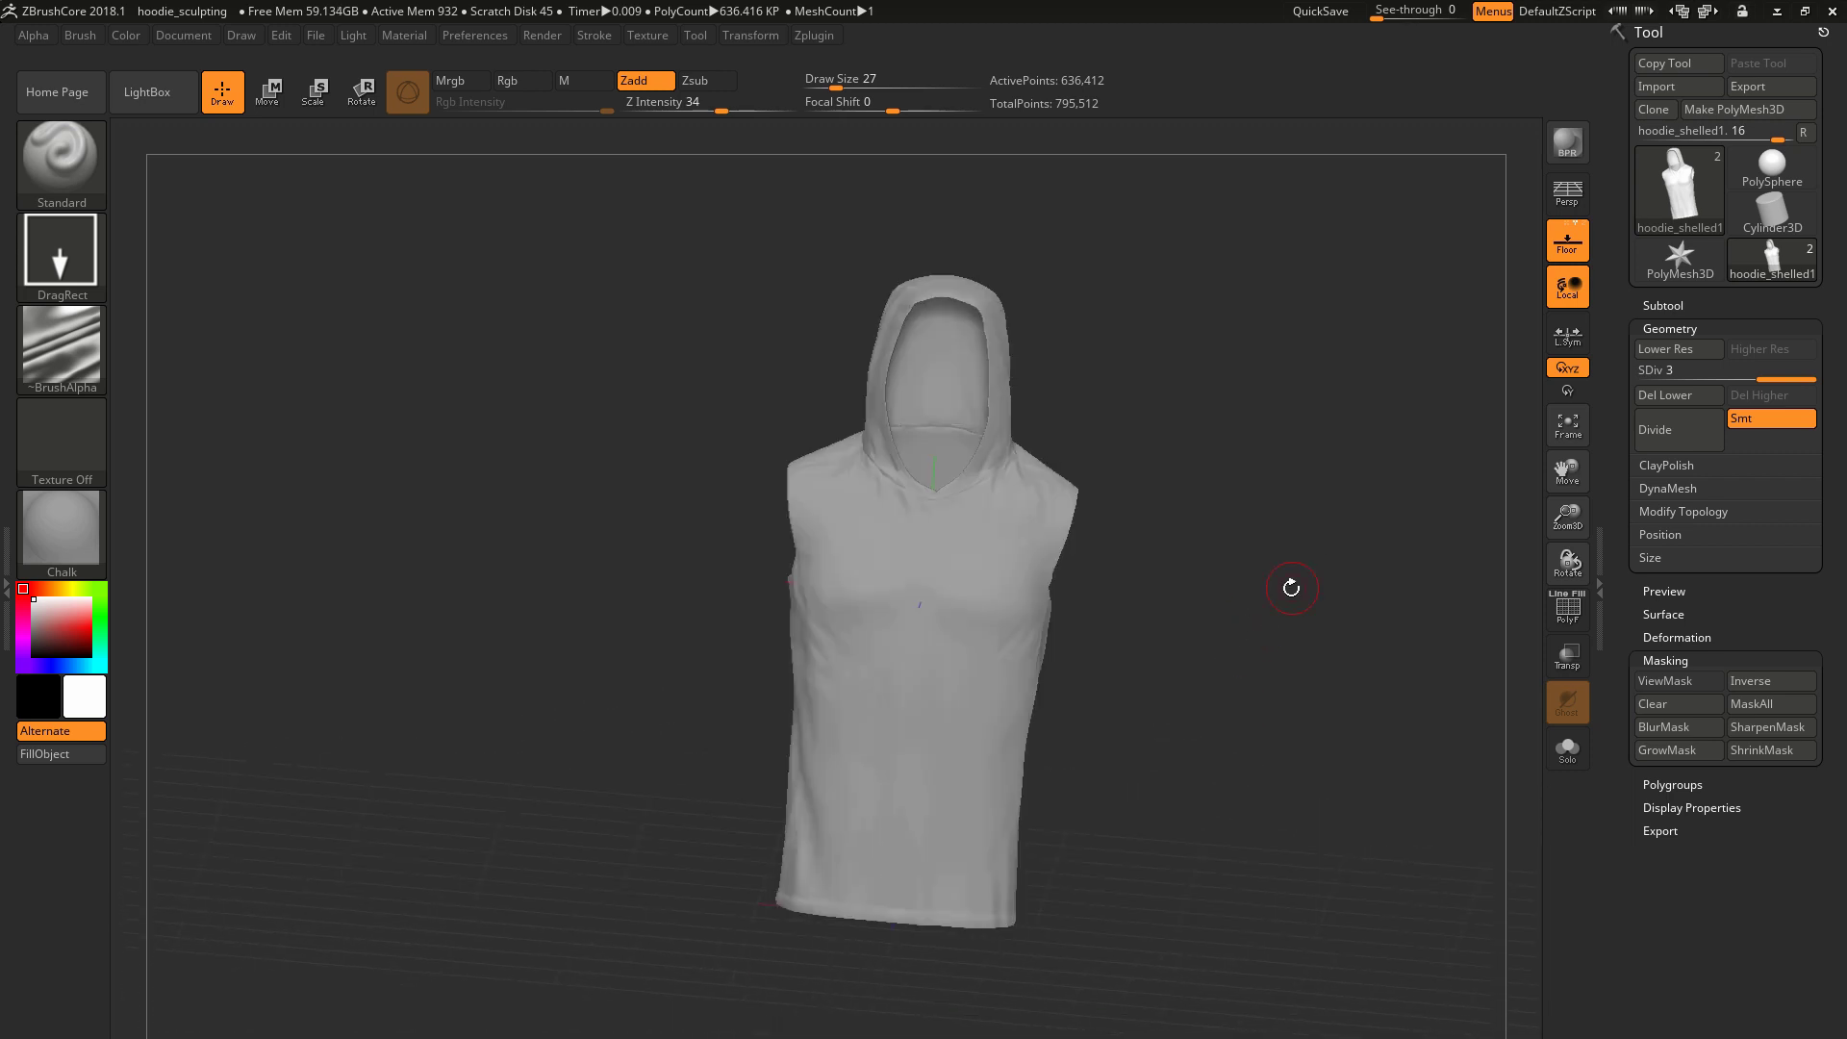
left_click_drag(1291, 588, 1298, 685)
left_click_drag(1298, 685, 1224, 510)
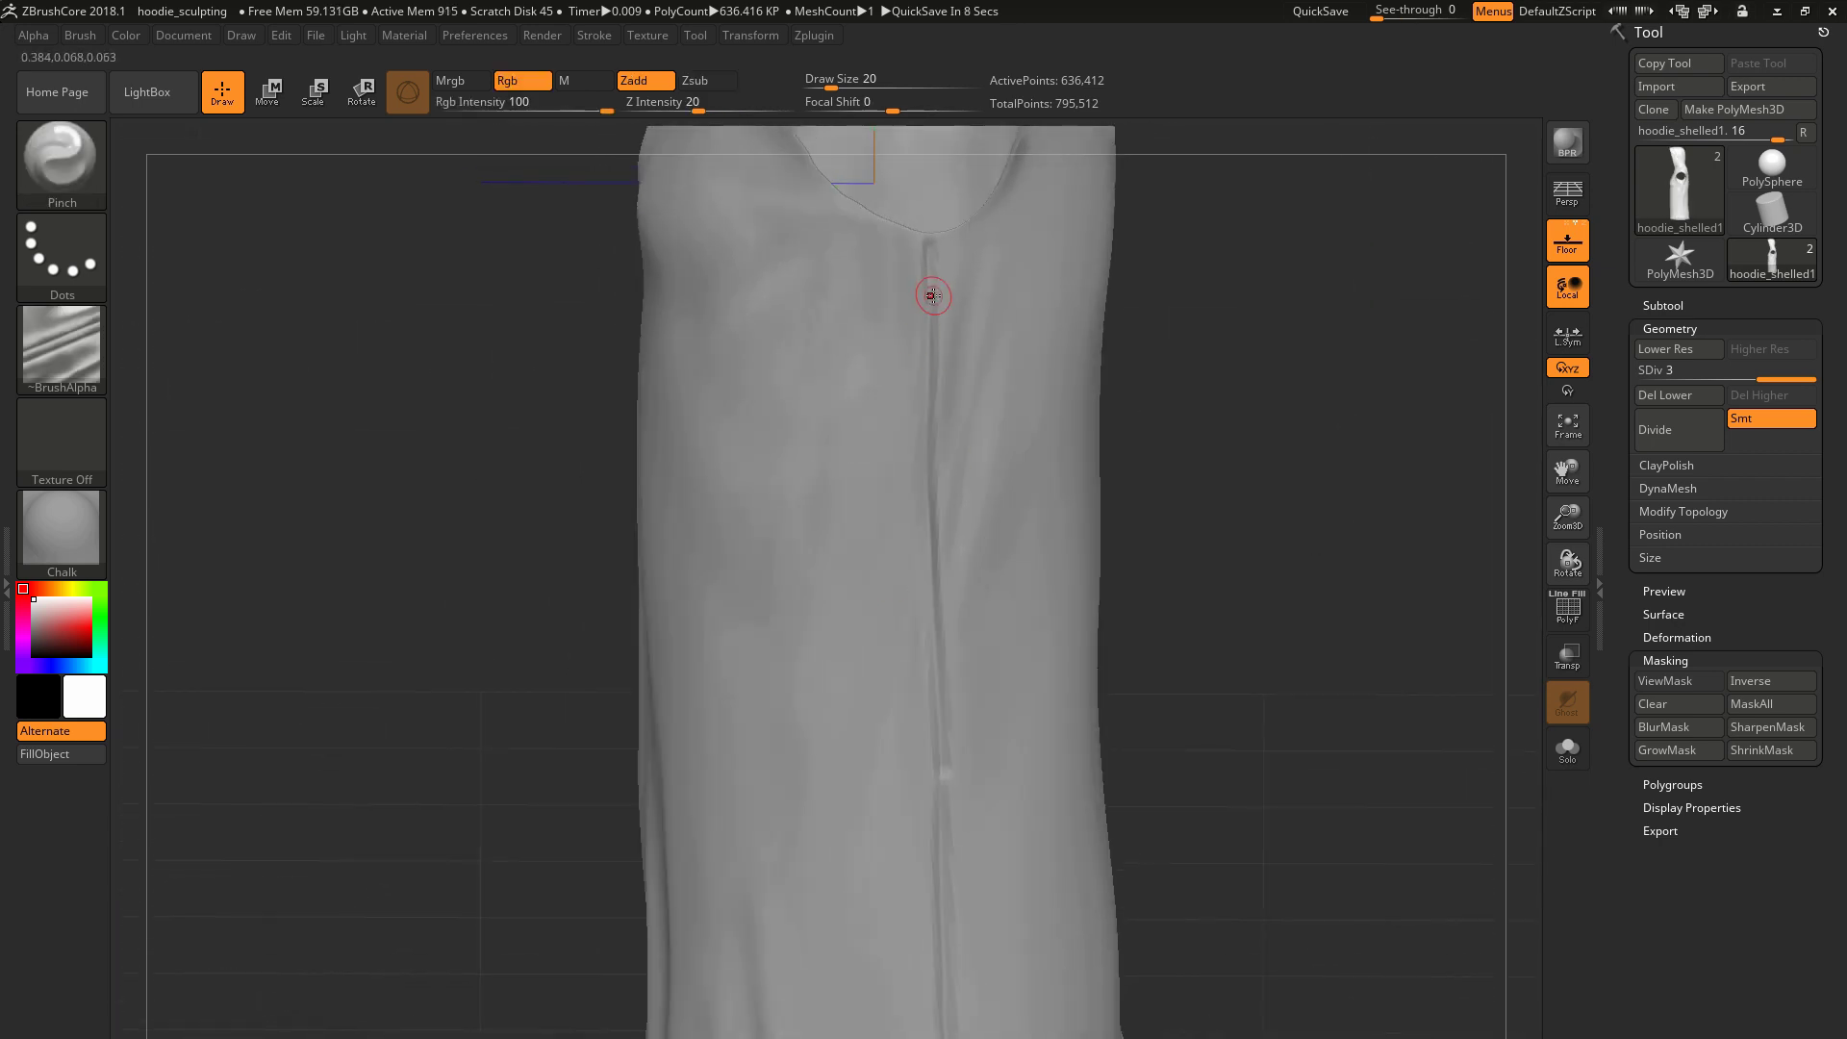
key("space")
left_click_drag(932, 295, 939, 295)
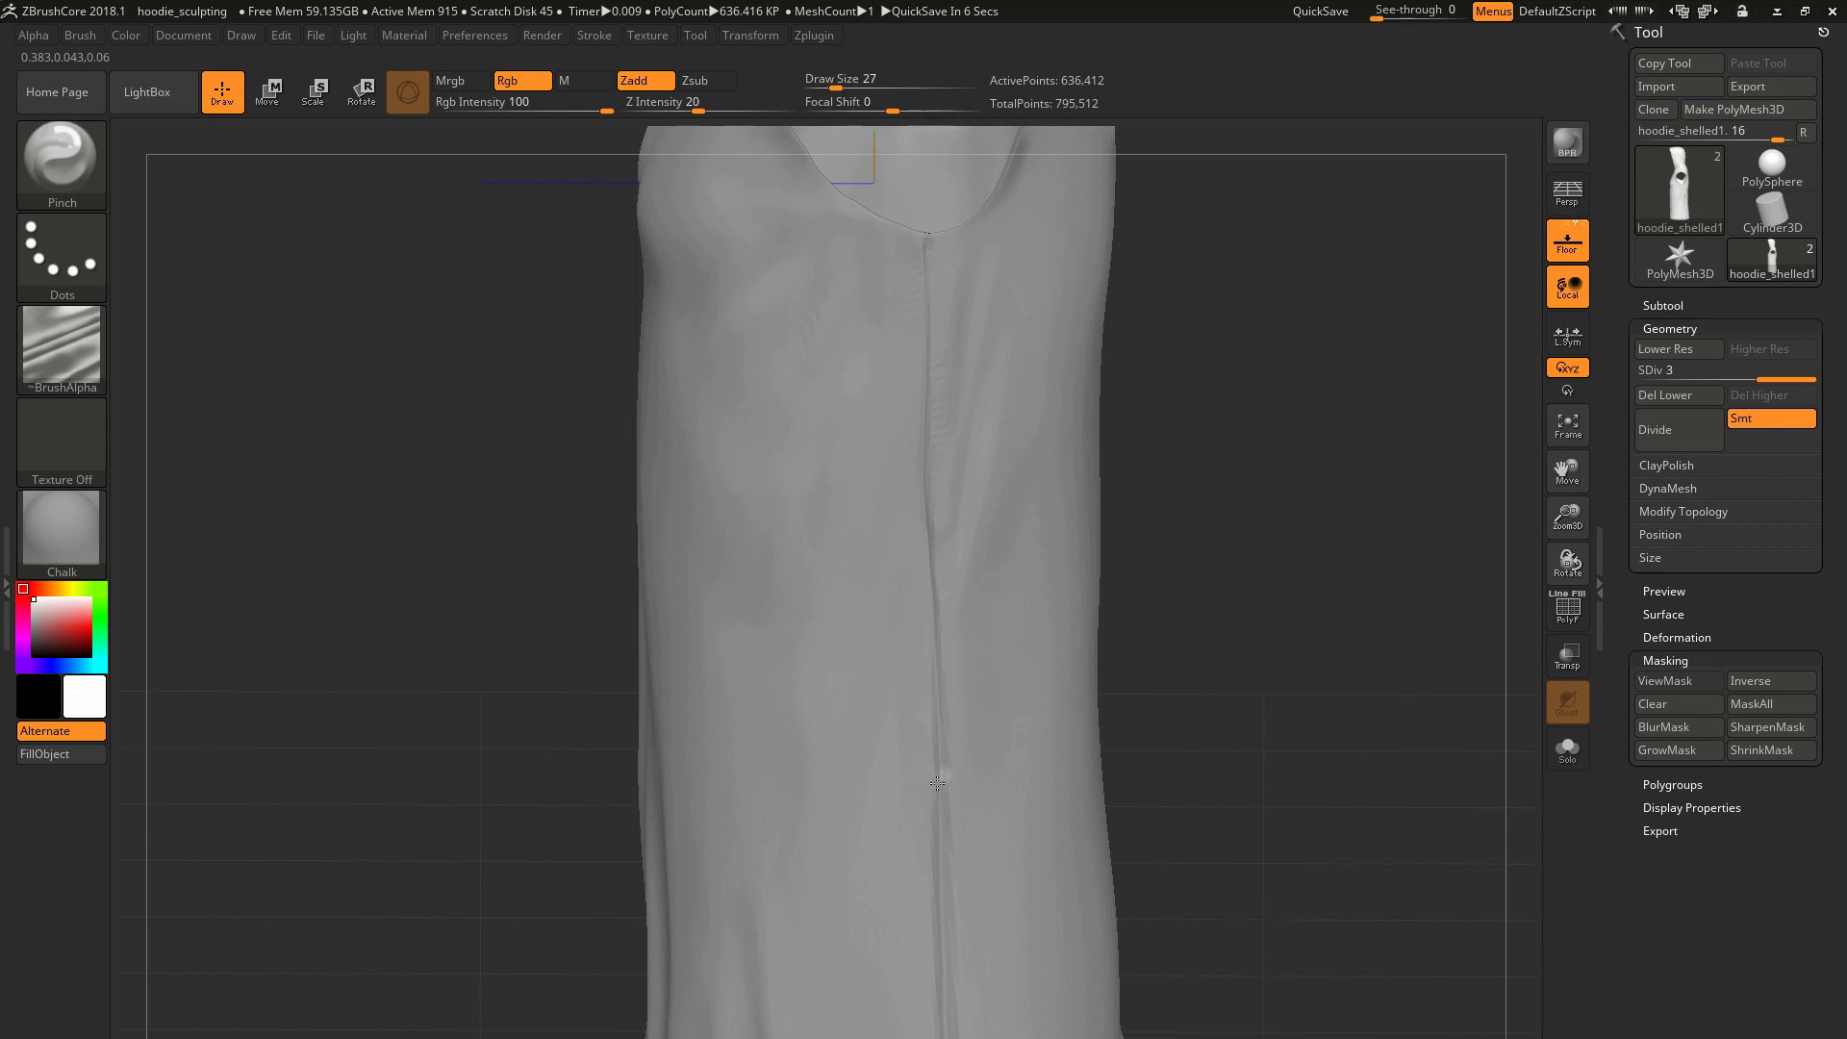
key("space")
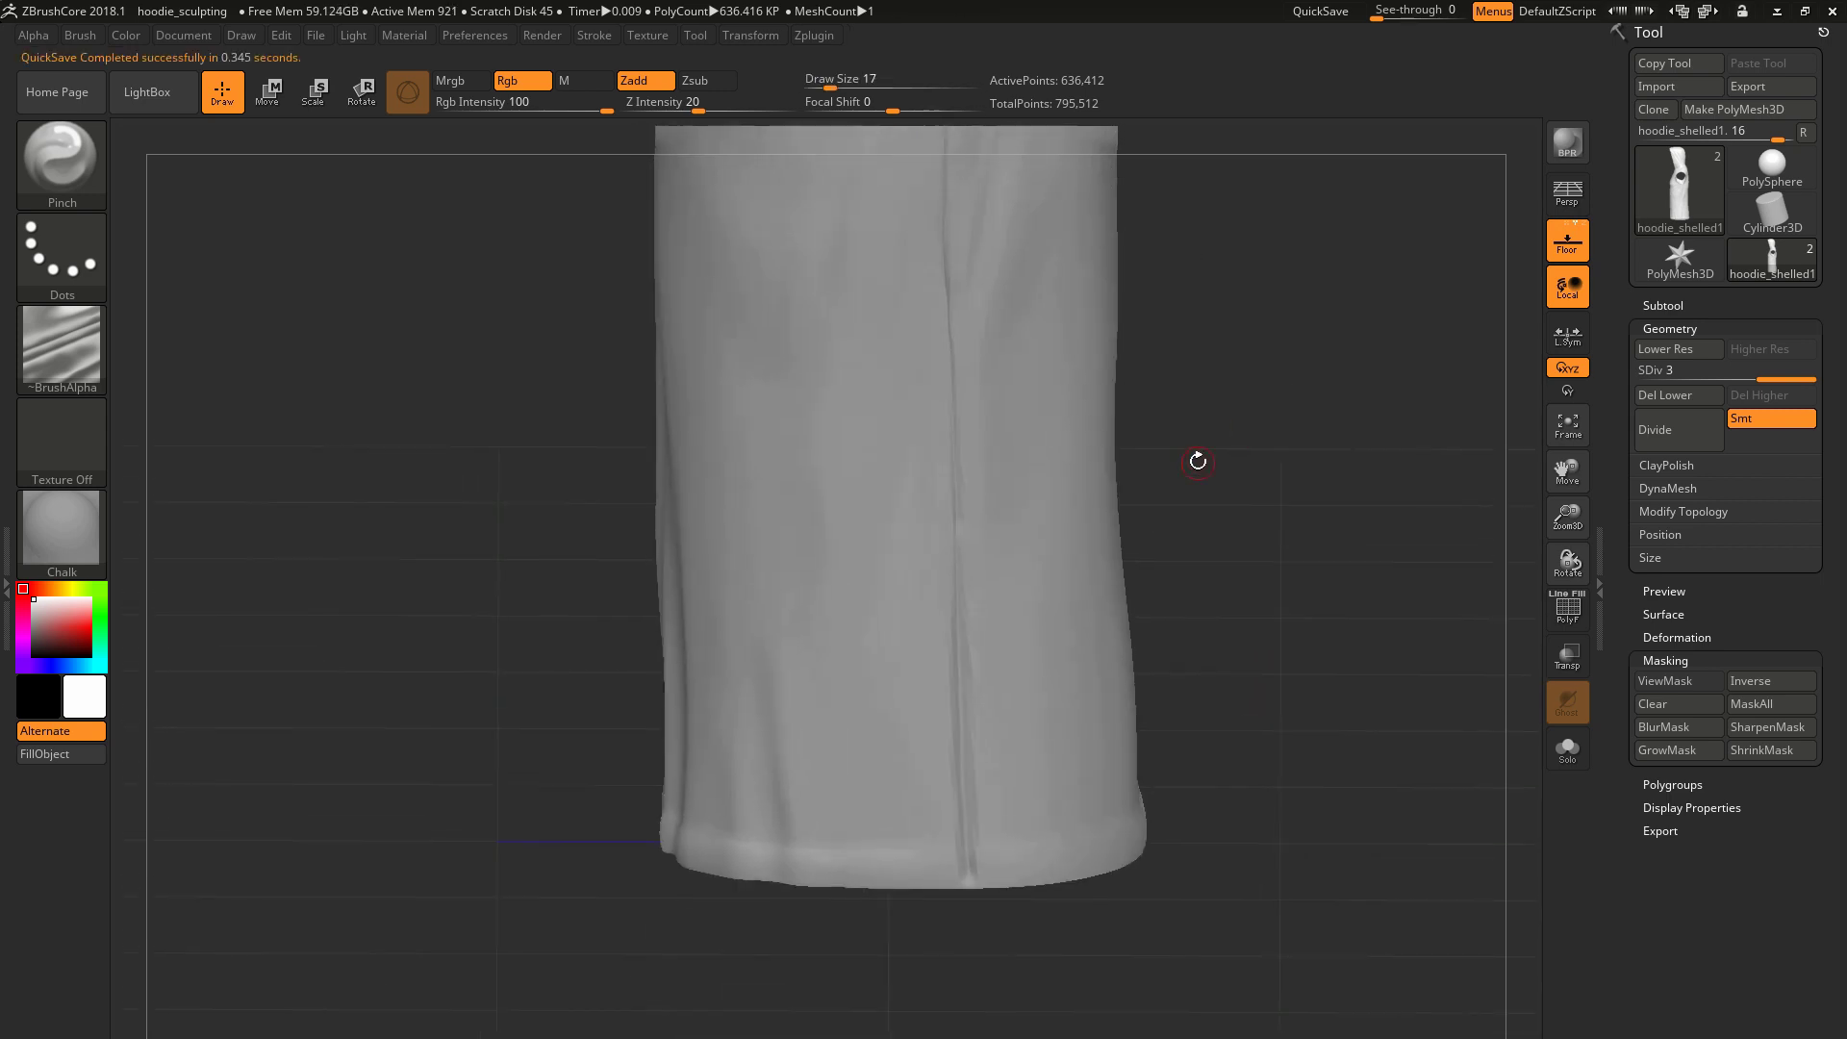
left_click_drag(1193, 366, 1249, 605)
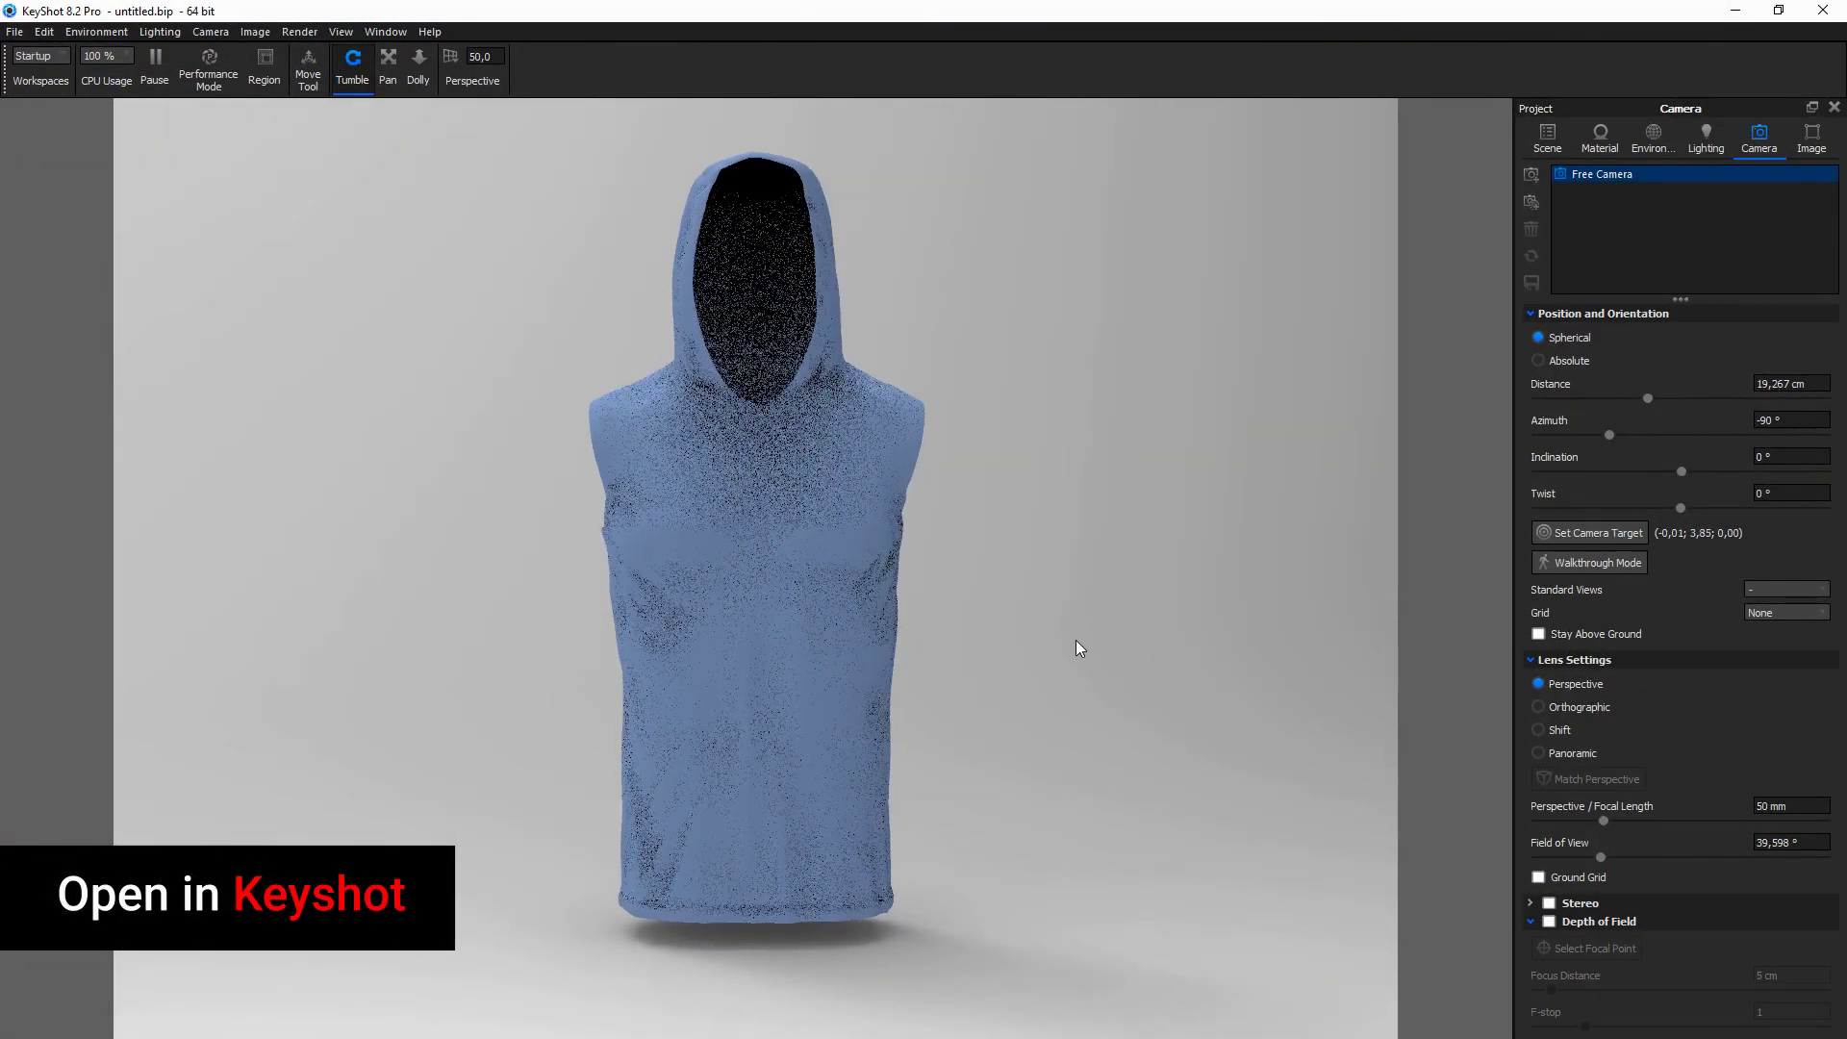
In KeyShot, reframe the hoodie and save the view as a new camera named Front
middle_click_drag(1075, 640, 1075, 651)
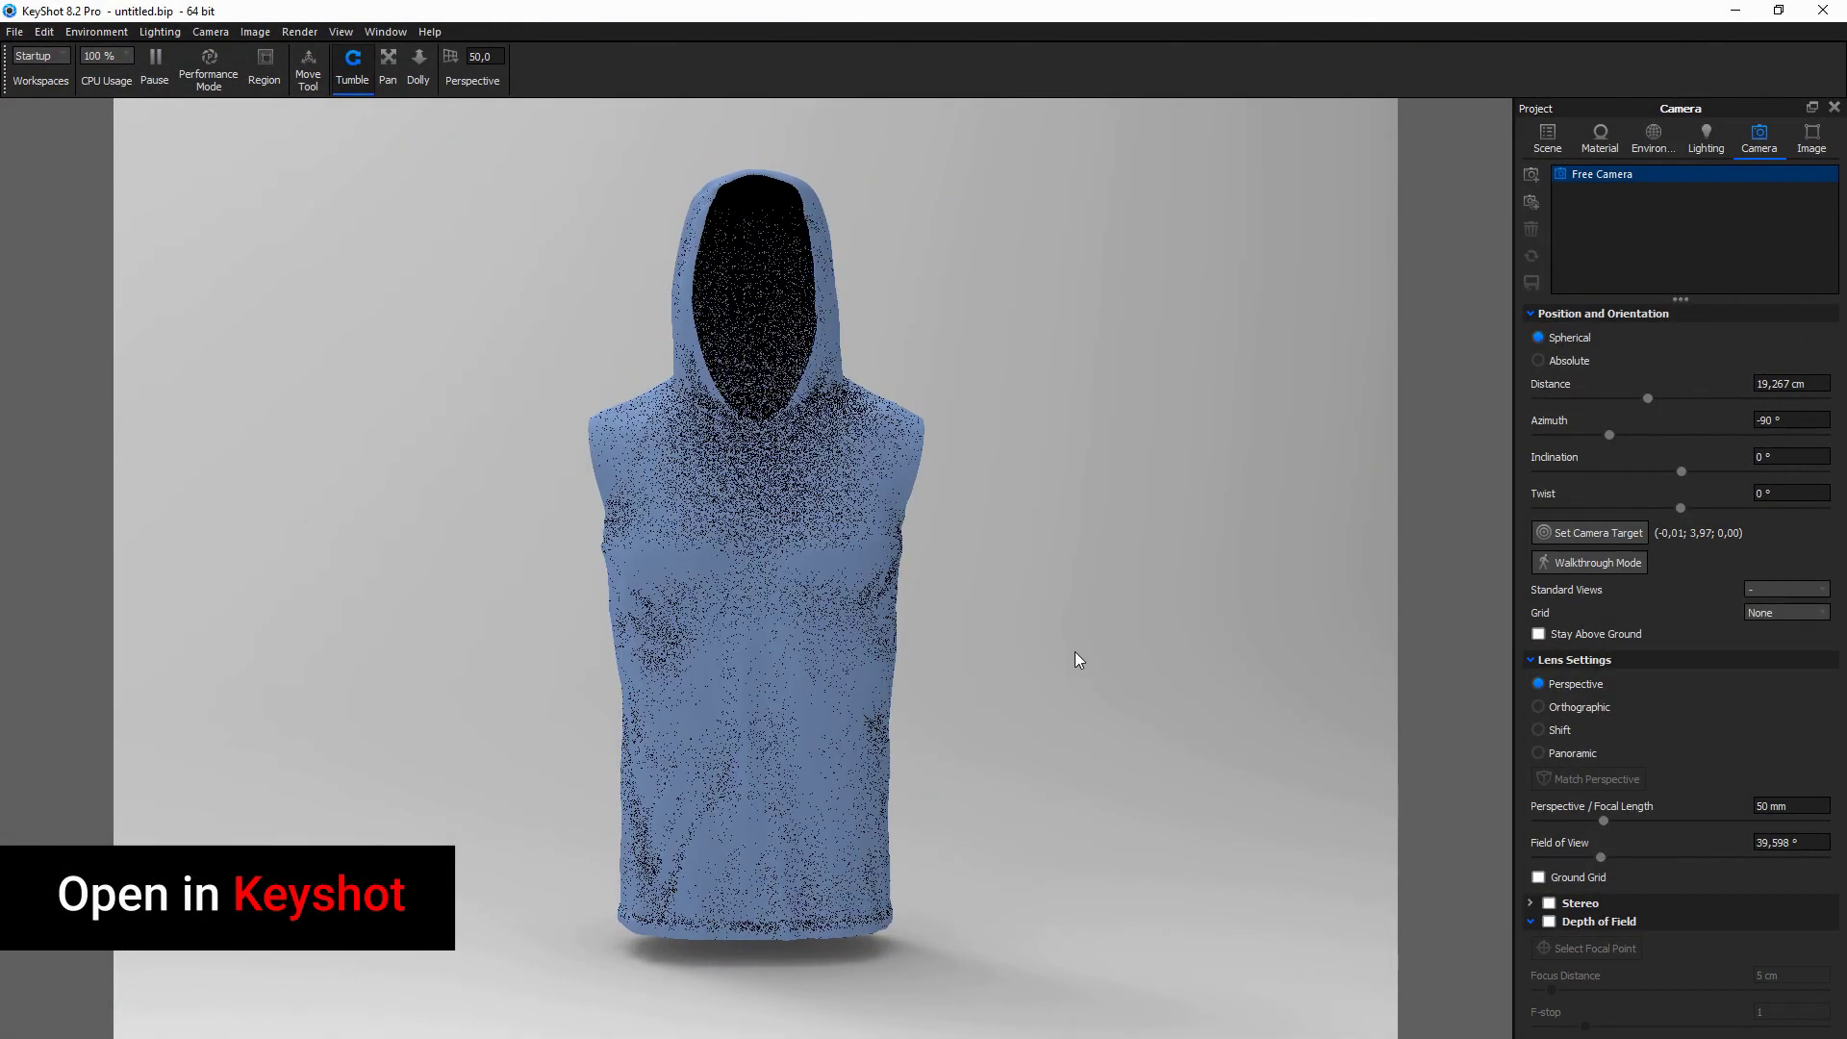
left_click(1531, 174)
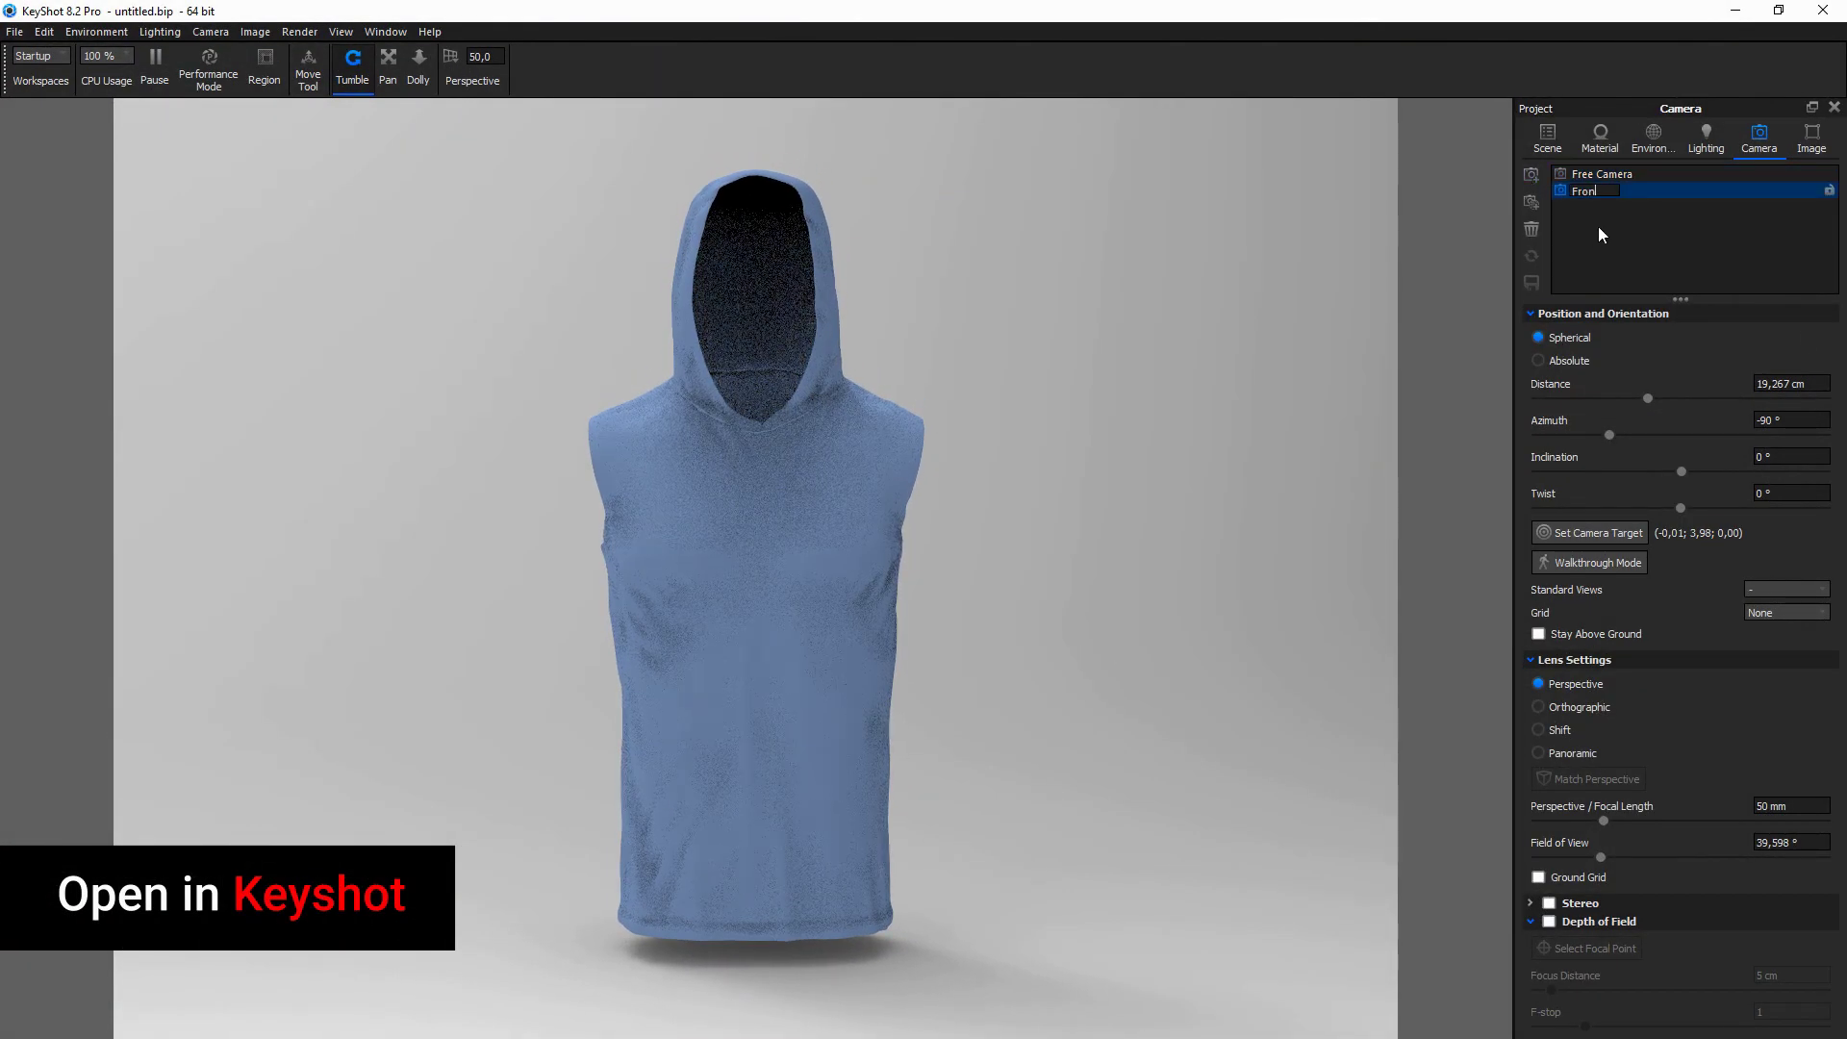
type("Fronzt")
key("BackSpace")
key("BackSpace")
type("t")
key("Return")
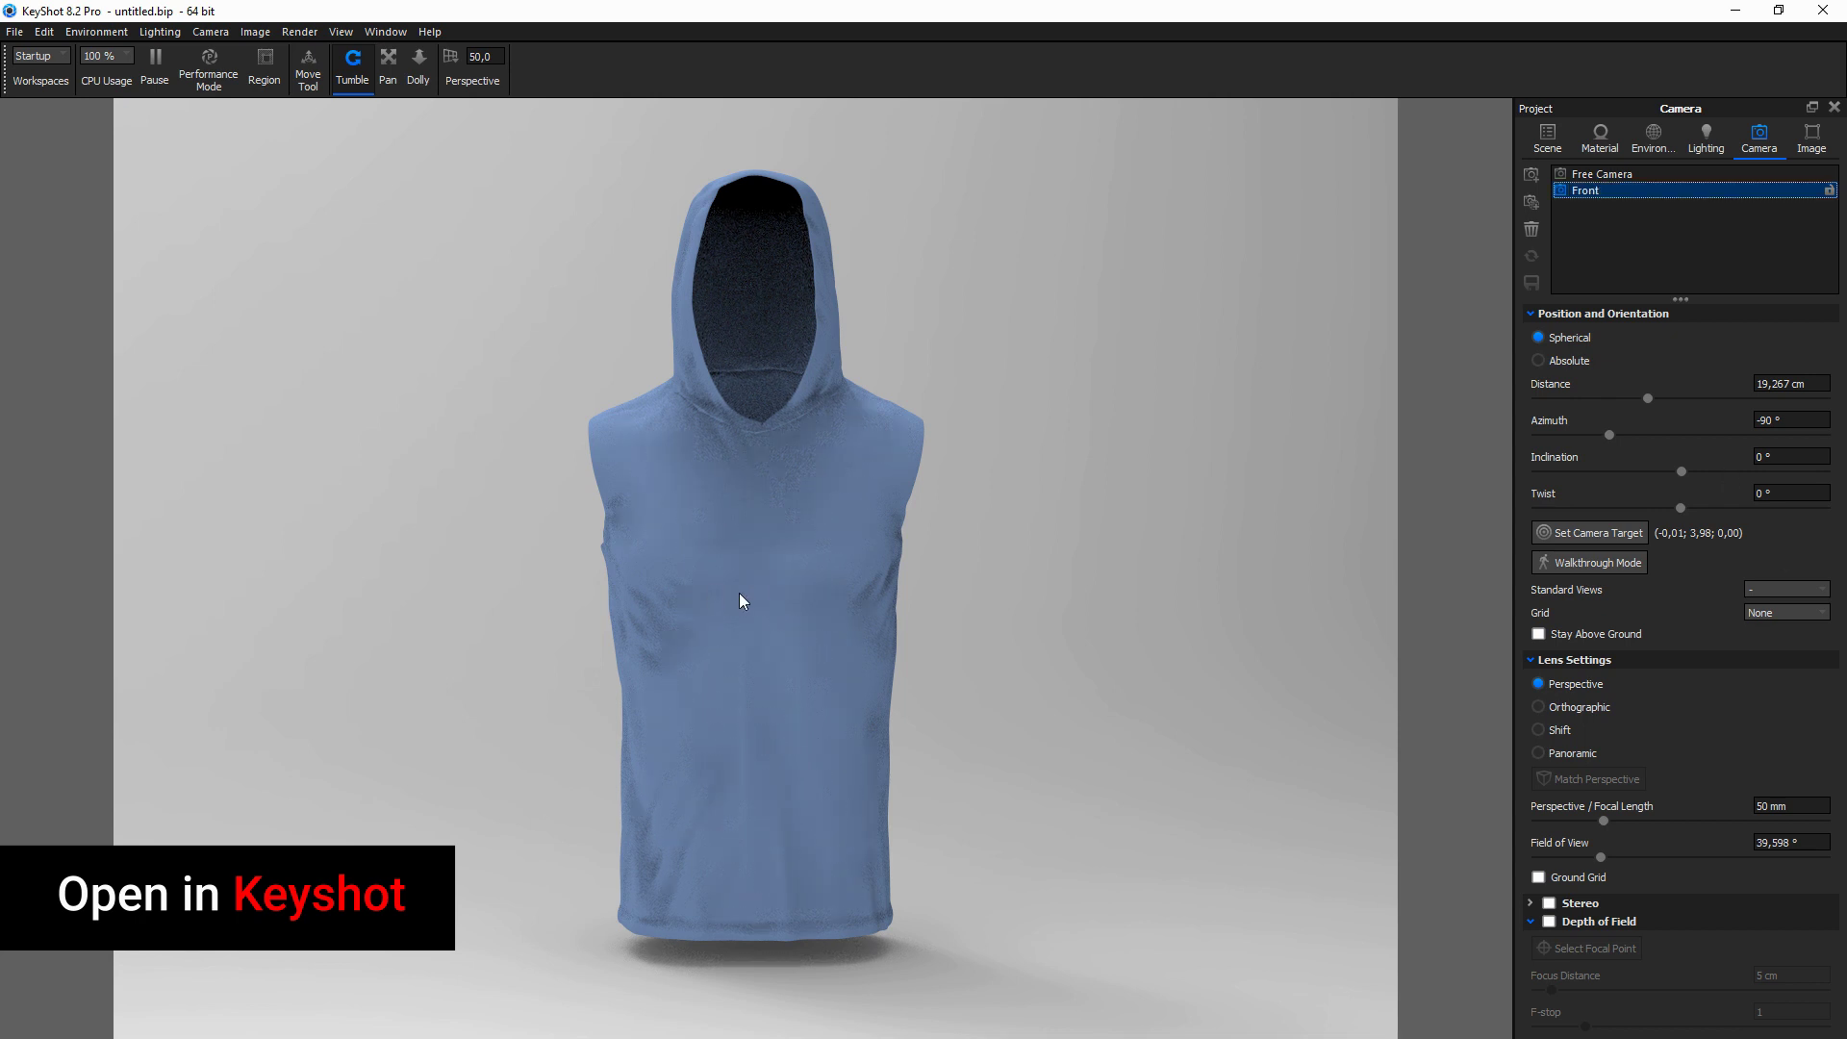
Name the garment's material Hoodie and turn it into a multi-material with a sub-material named Fabric
double_click(741, 601)
type("Hoodie")
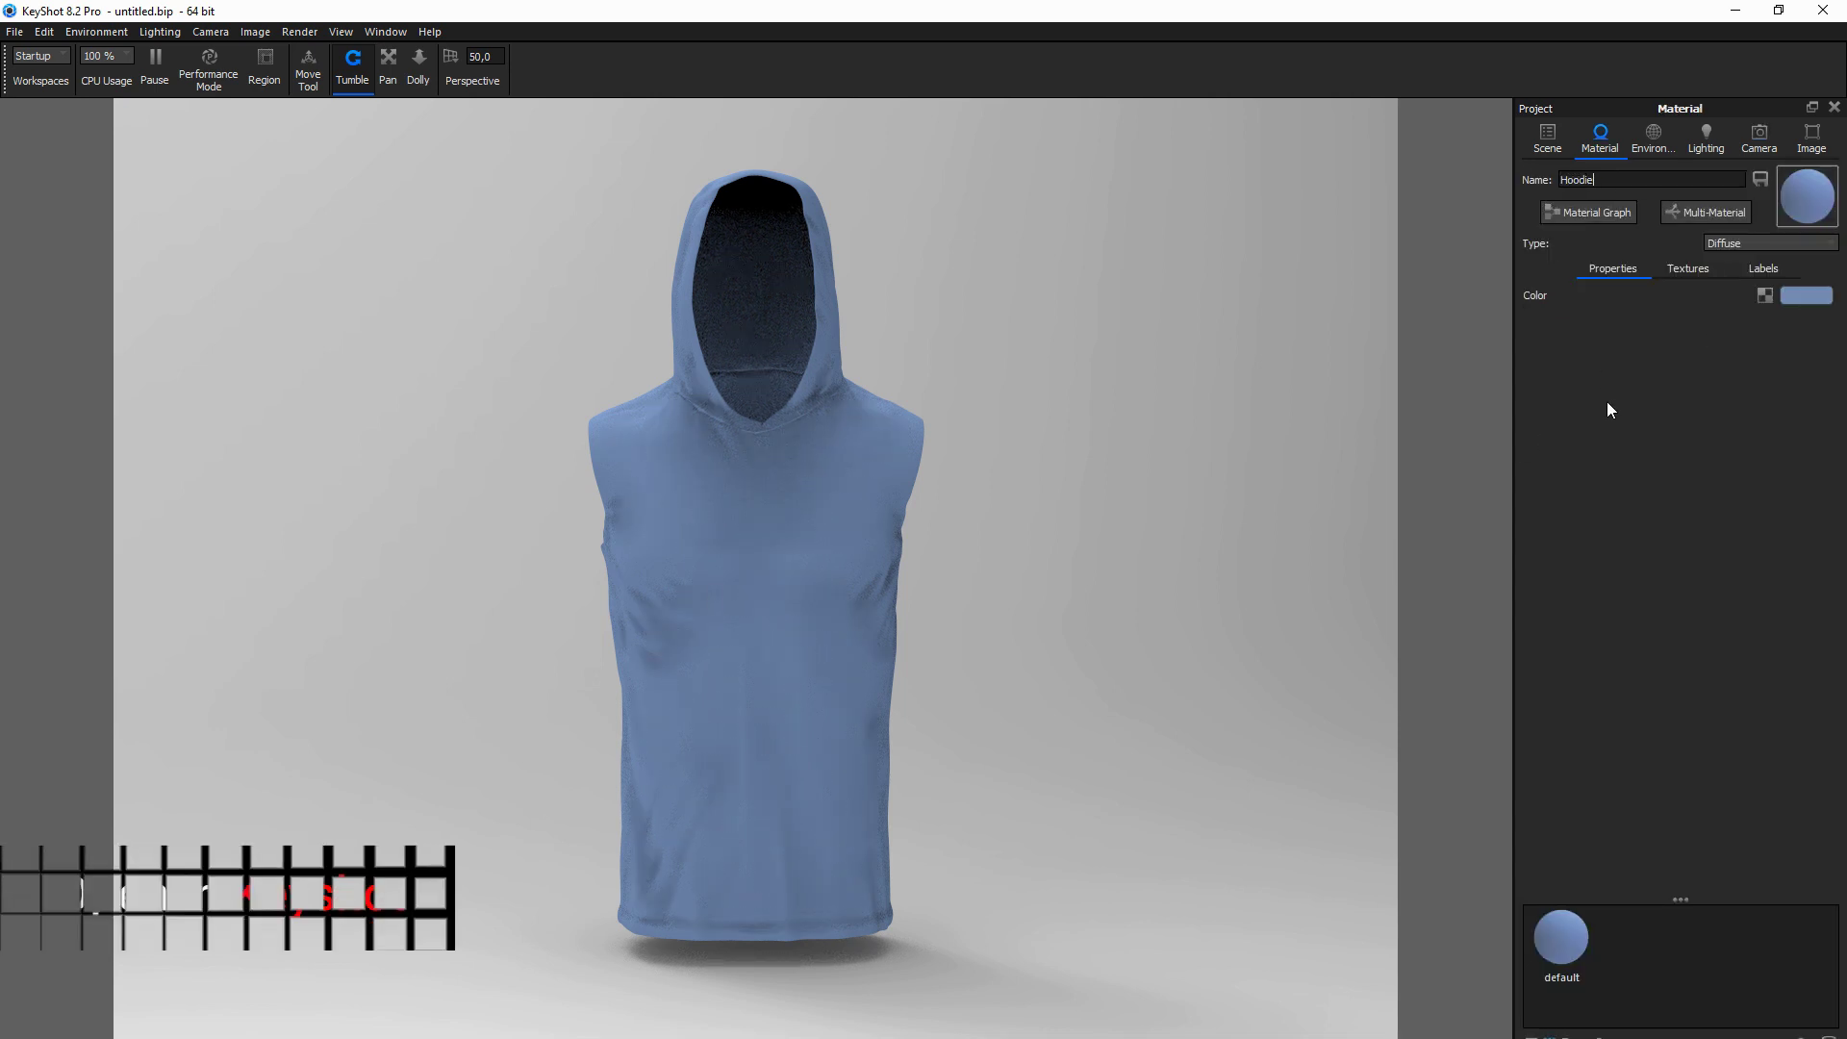
left_click(1704, 212)
type("Fabric")
key("Return")
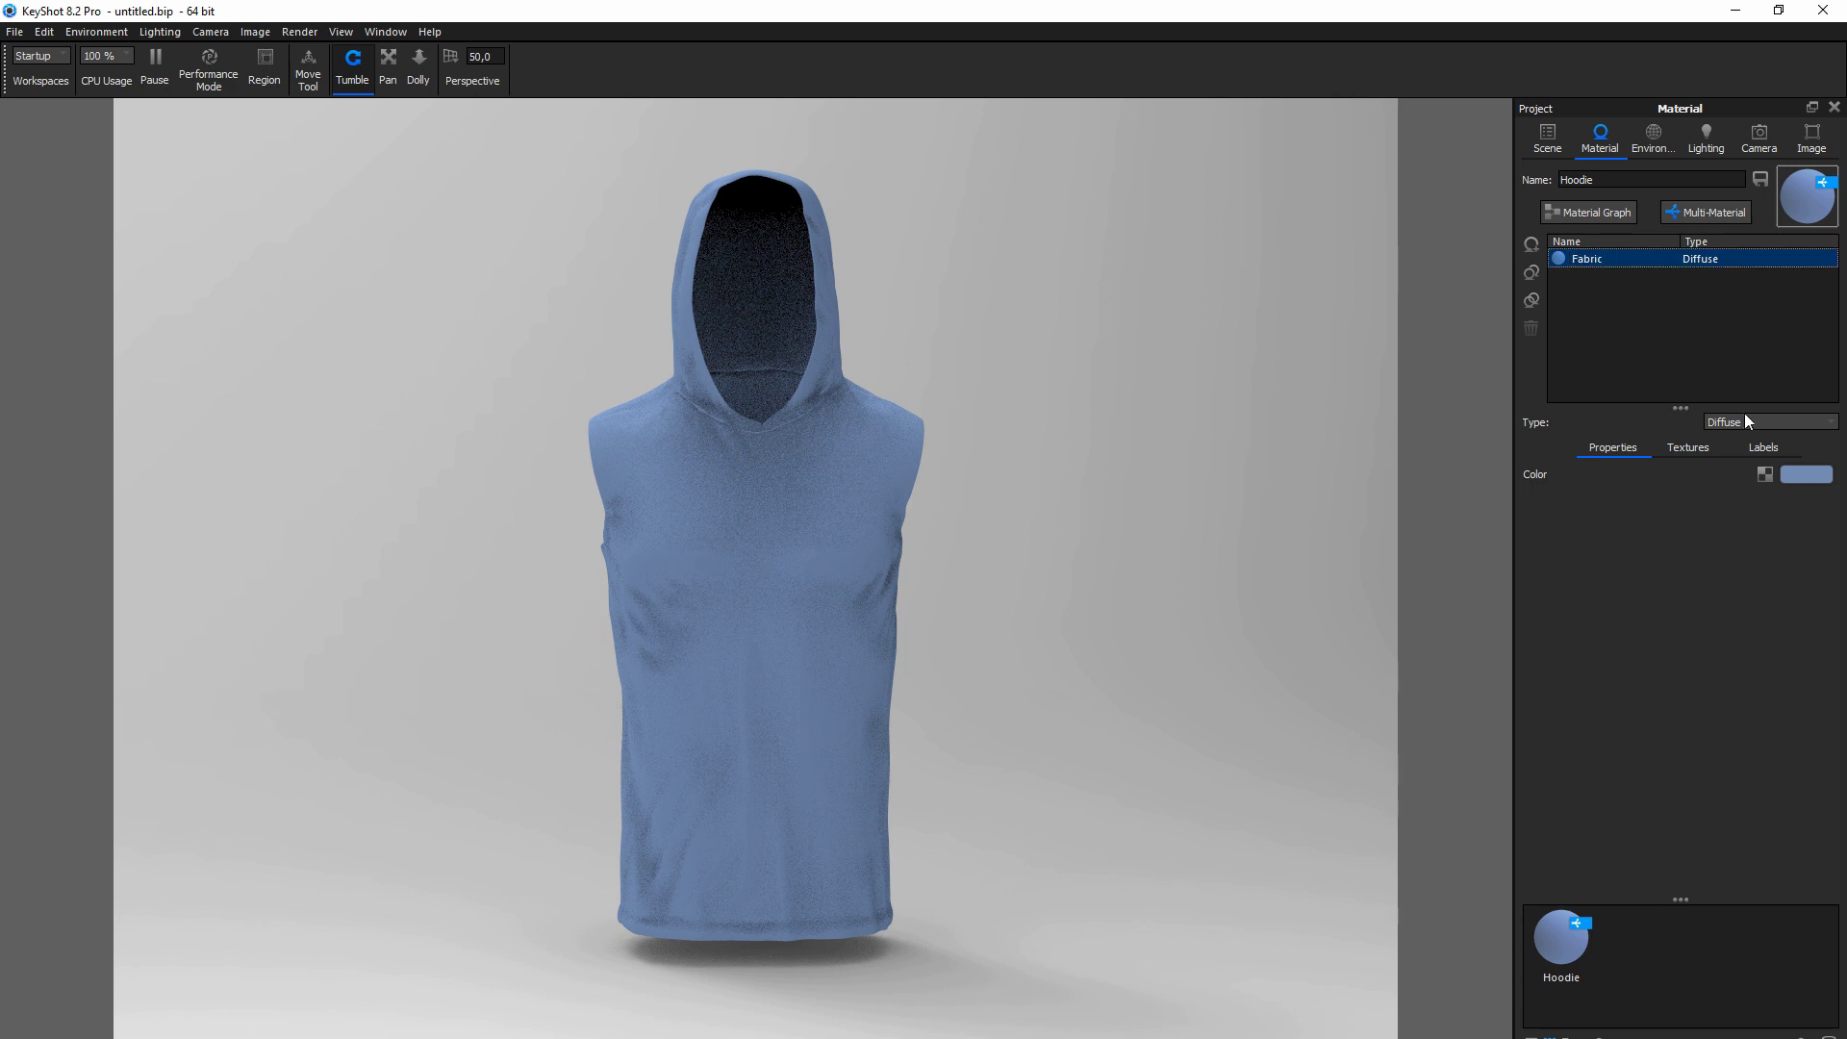
Set the Fabric material's diffuse color to white and load plain_white_fabric_normal.png as its bump texture
left_click(1807, 474)
left_click(1546, 352)
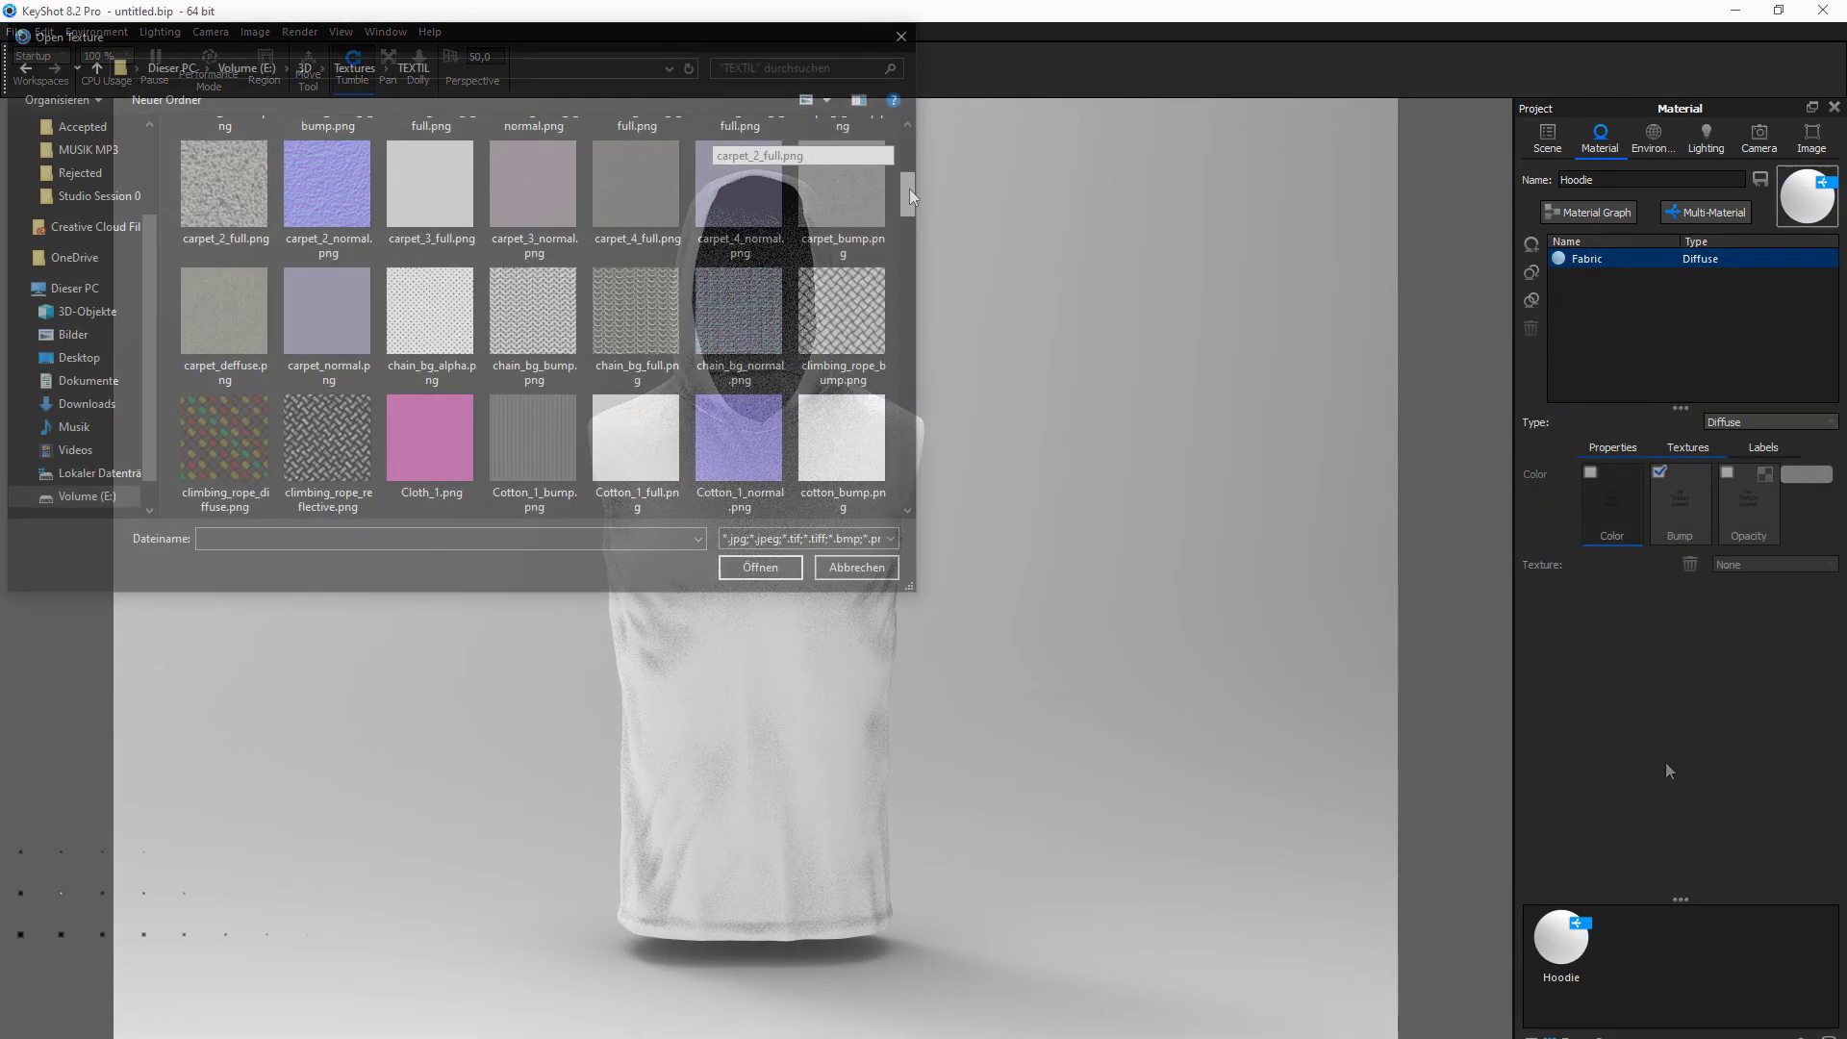
left_click_drag(909, 188, 904, 343)
left_click(636, 298)
left_click(760, 568)
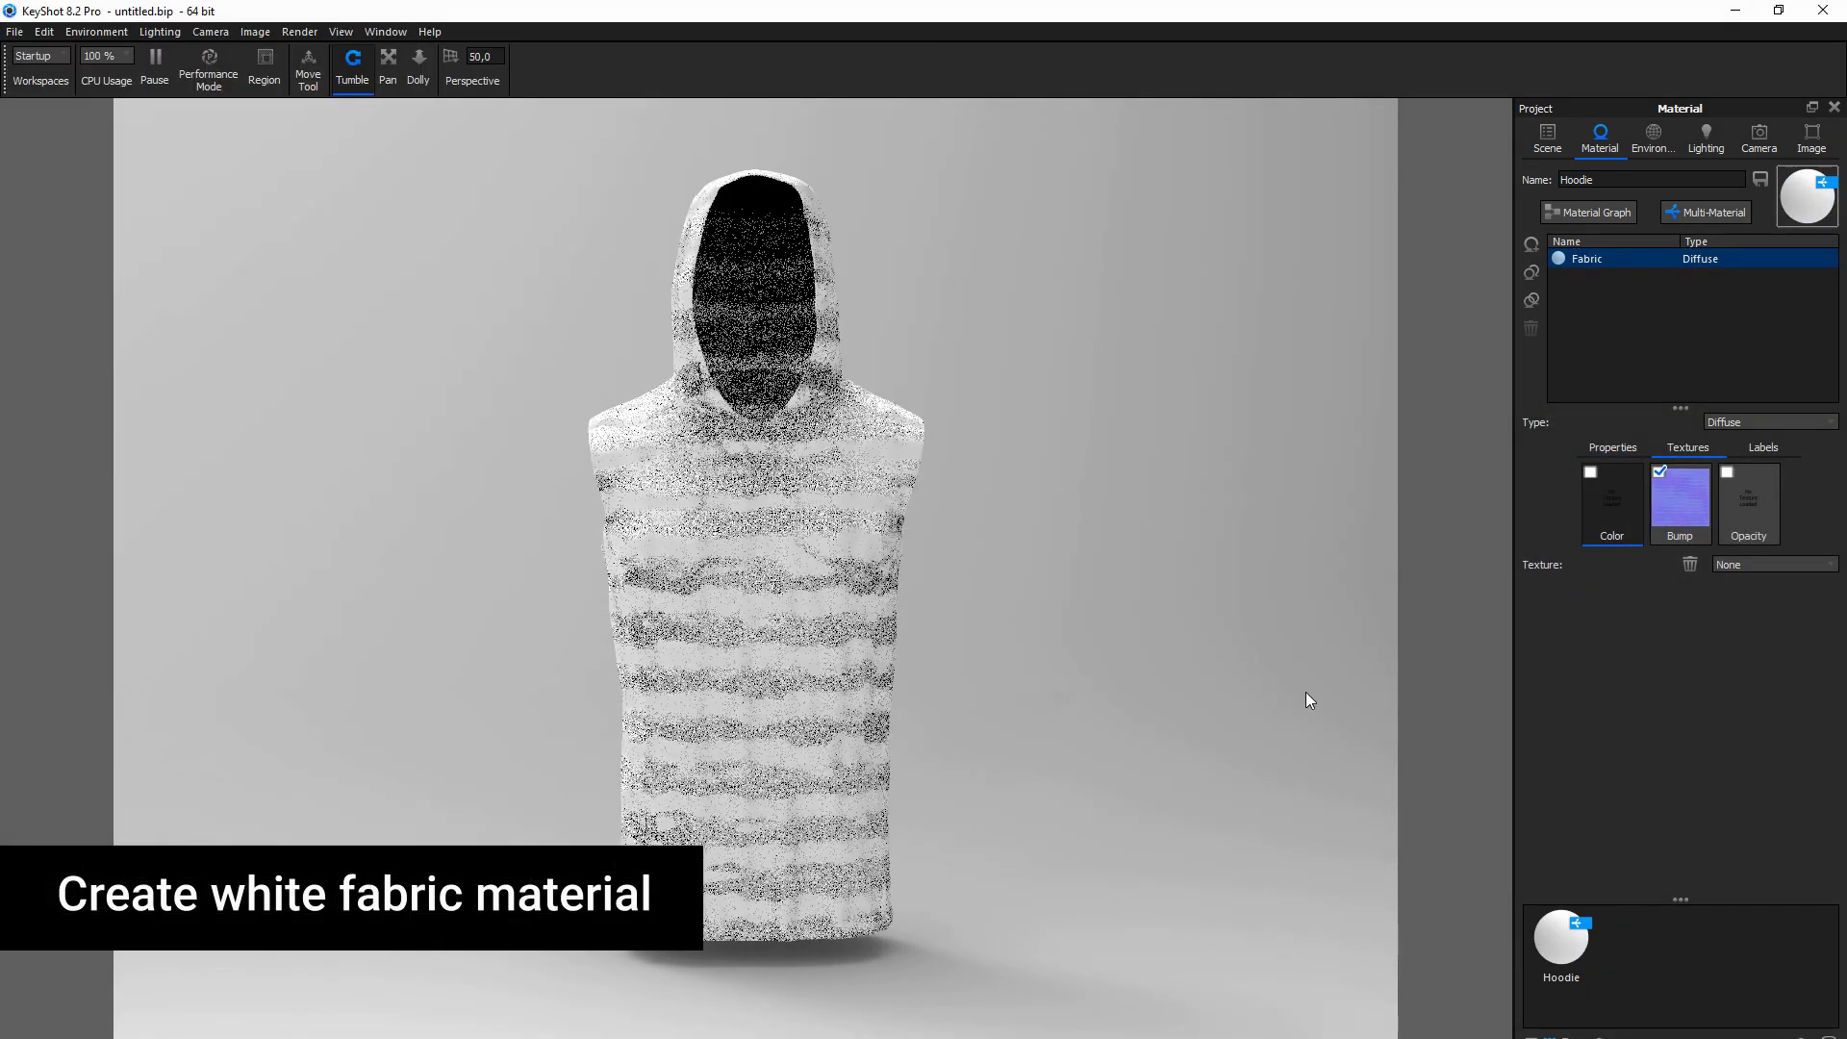
Set the bump height and scale the fabric normal map to 1 cm wide and high
scroll(1636, 770, "down", 3)
left_click(1749, 851)
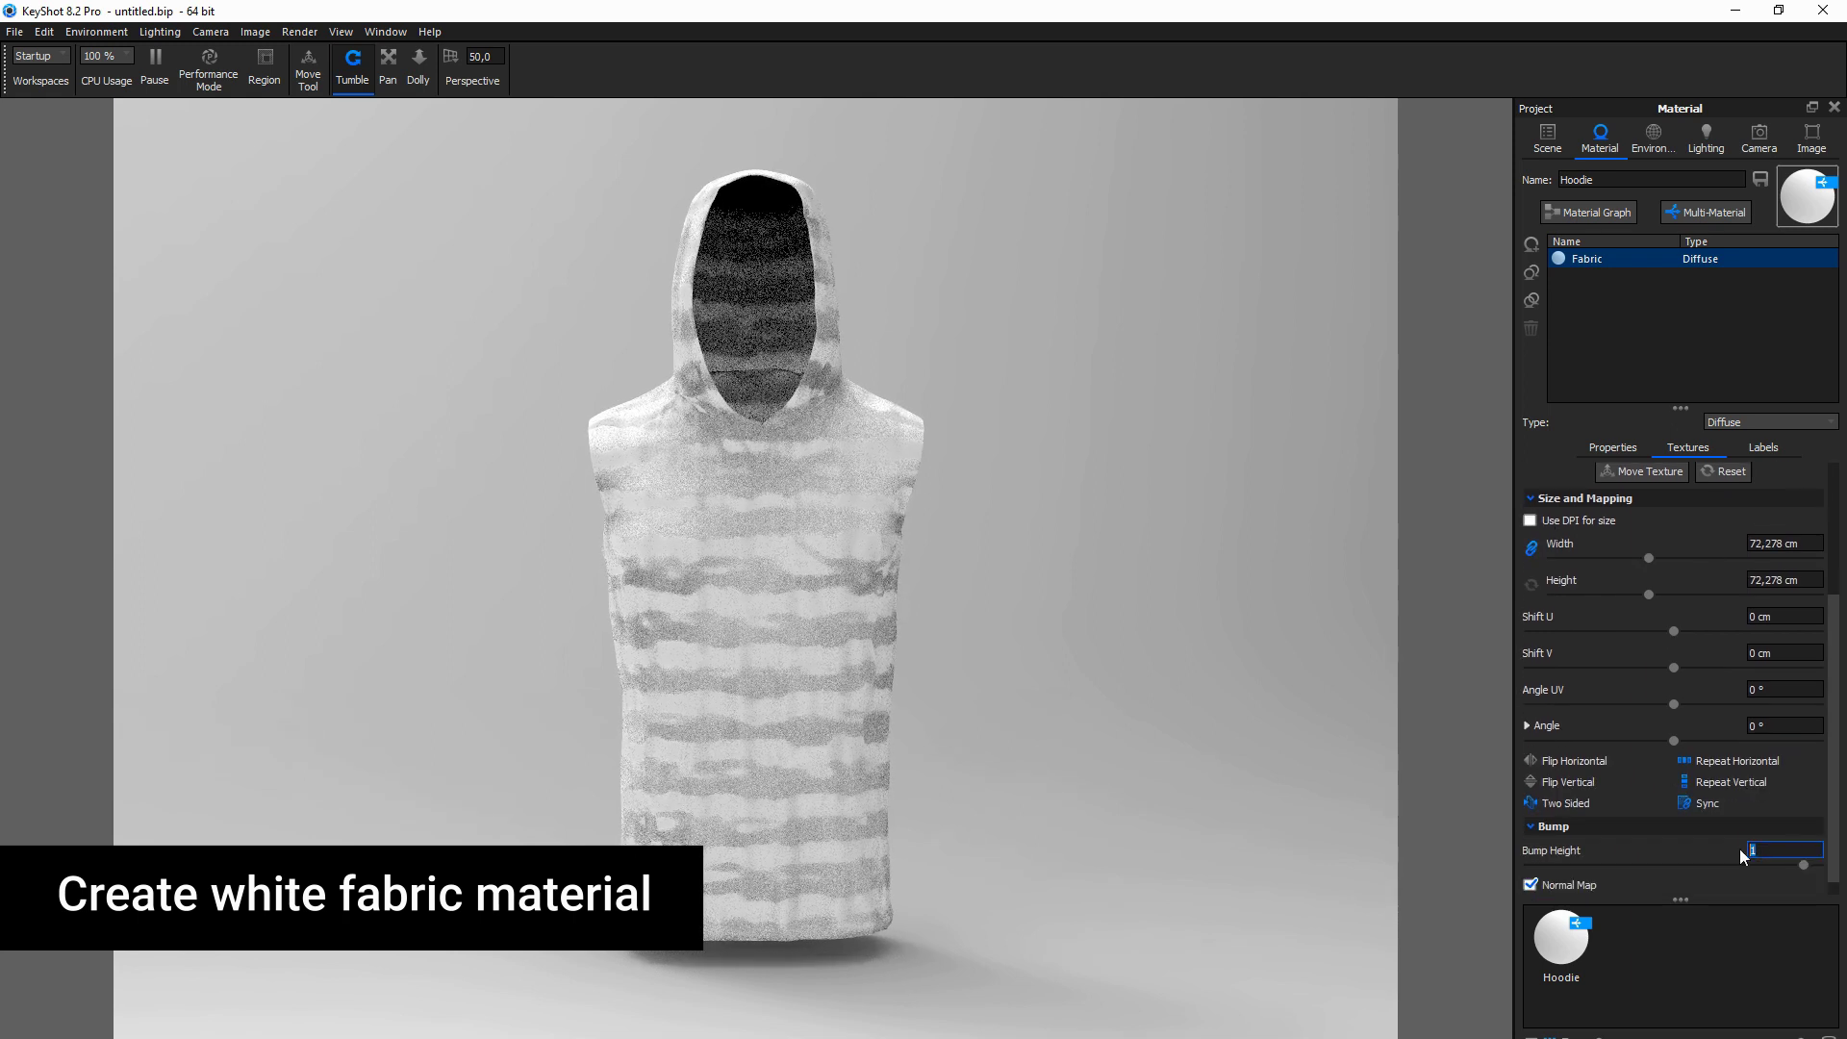
key("Return")
left_click_drag(1832, 756, 1831, 689)
left_click_drag(1802, 644, 1739, 644)
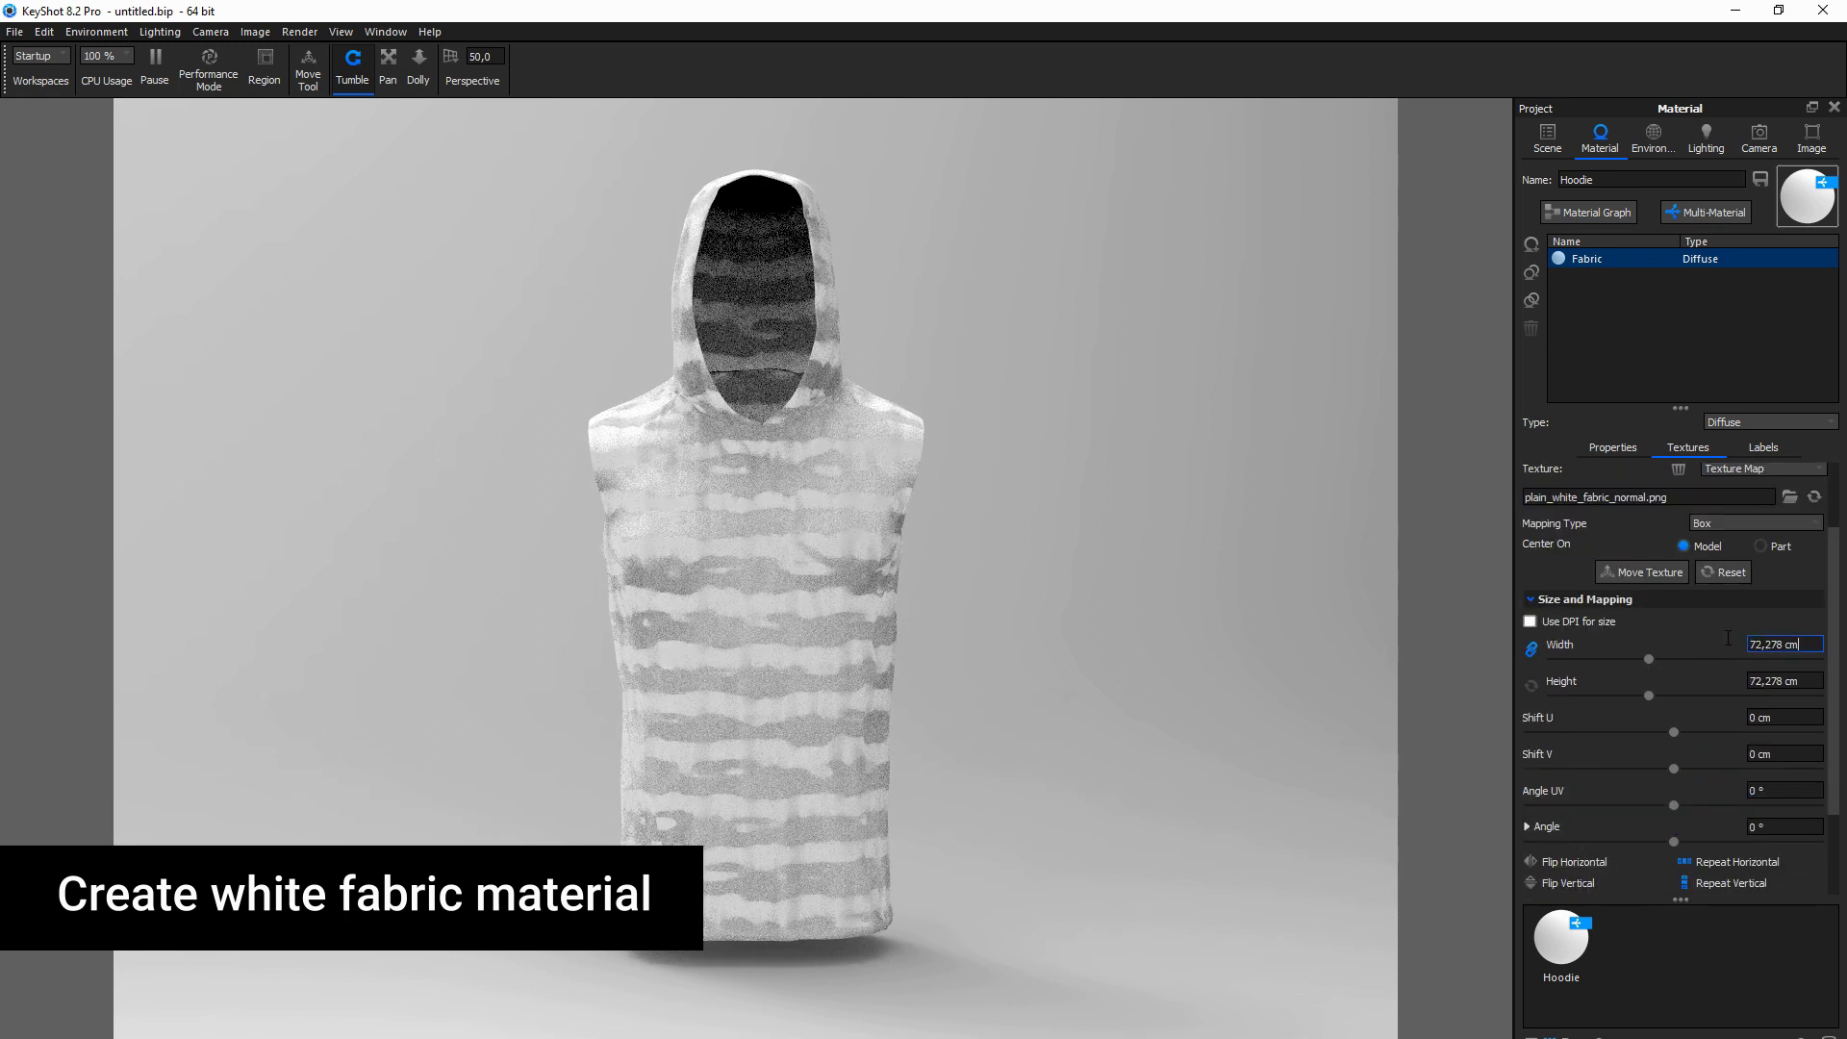
type("1")
key("Return")
Lock the Front camera, and inspect the fabric texture up close through the Free Camera
left_click(1759, 136)
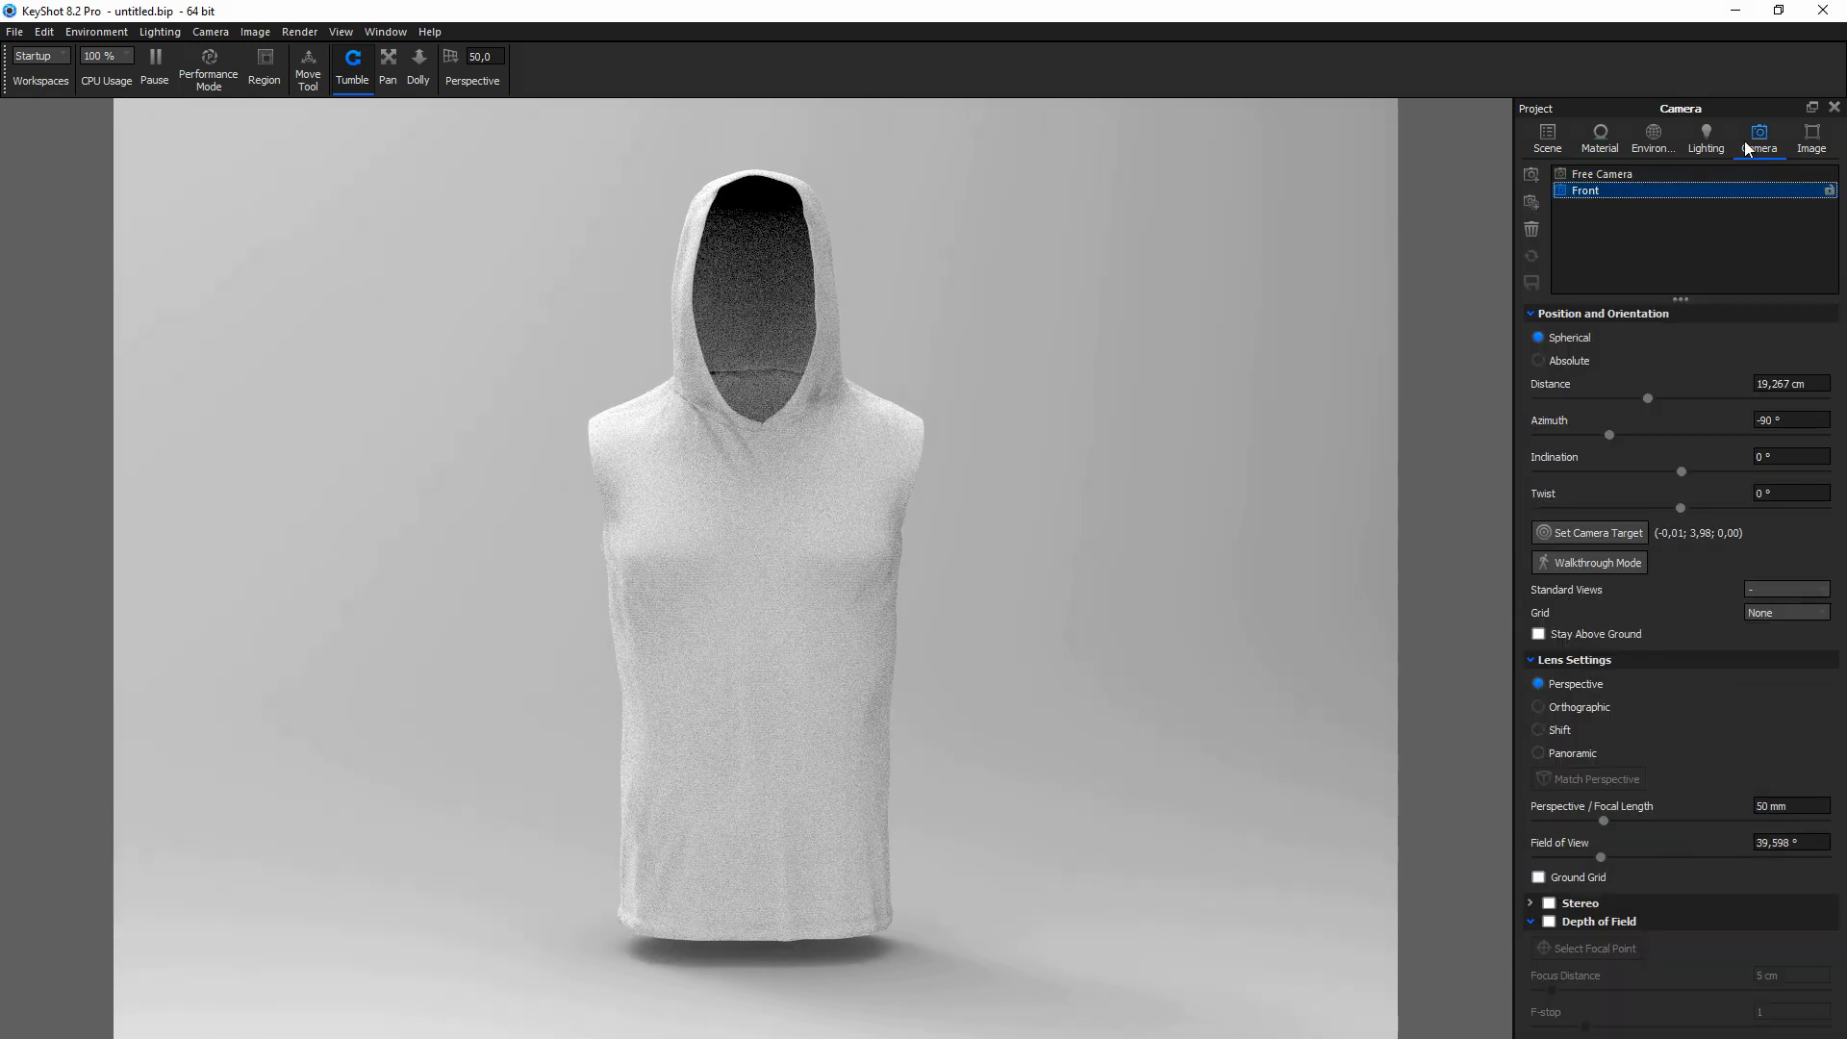
left_click(1818, 191)
scroll(782, 520, "up", 10)
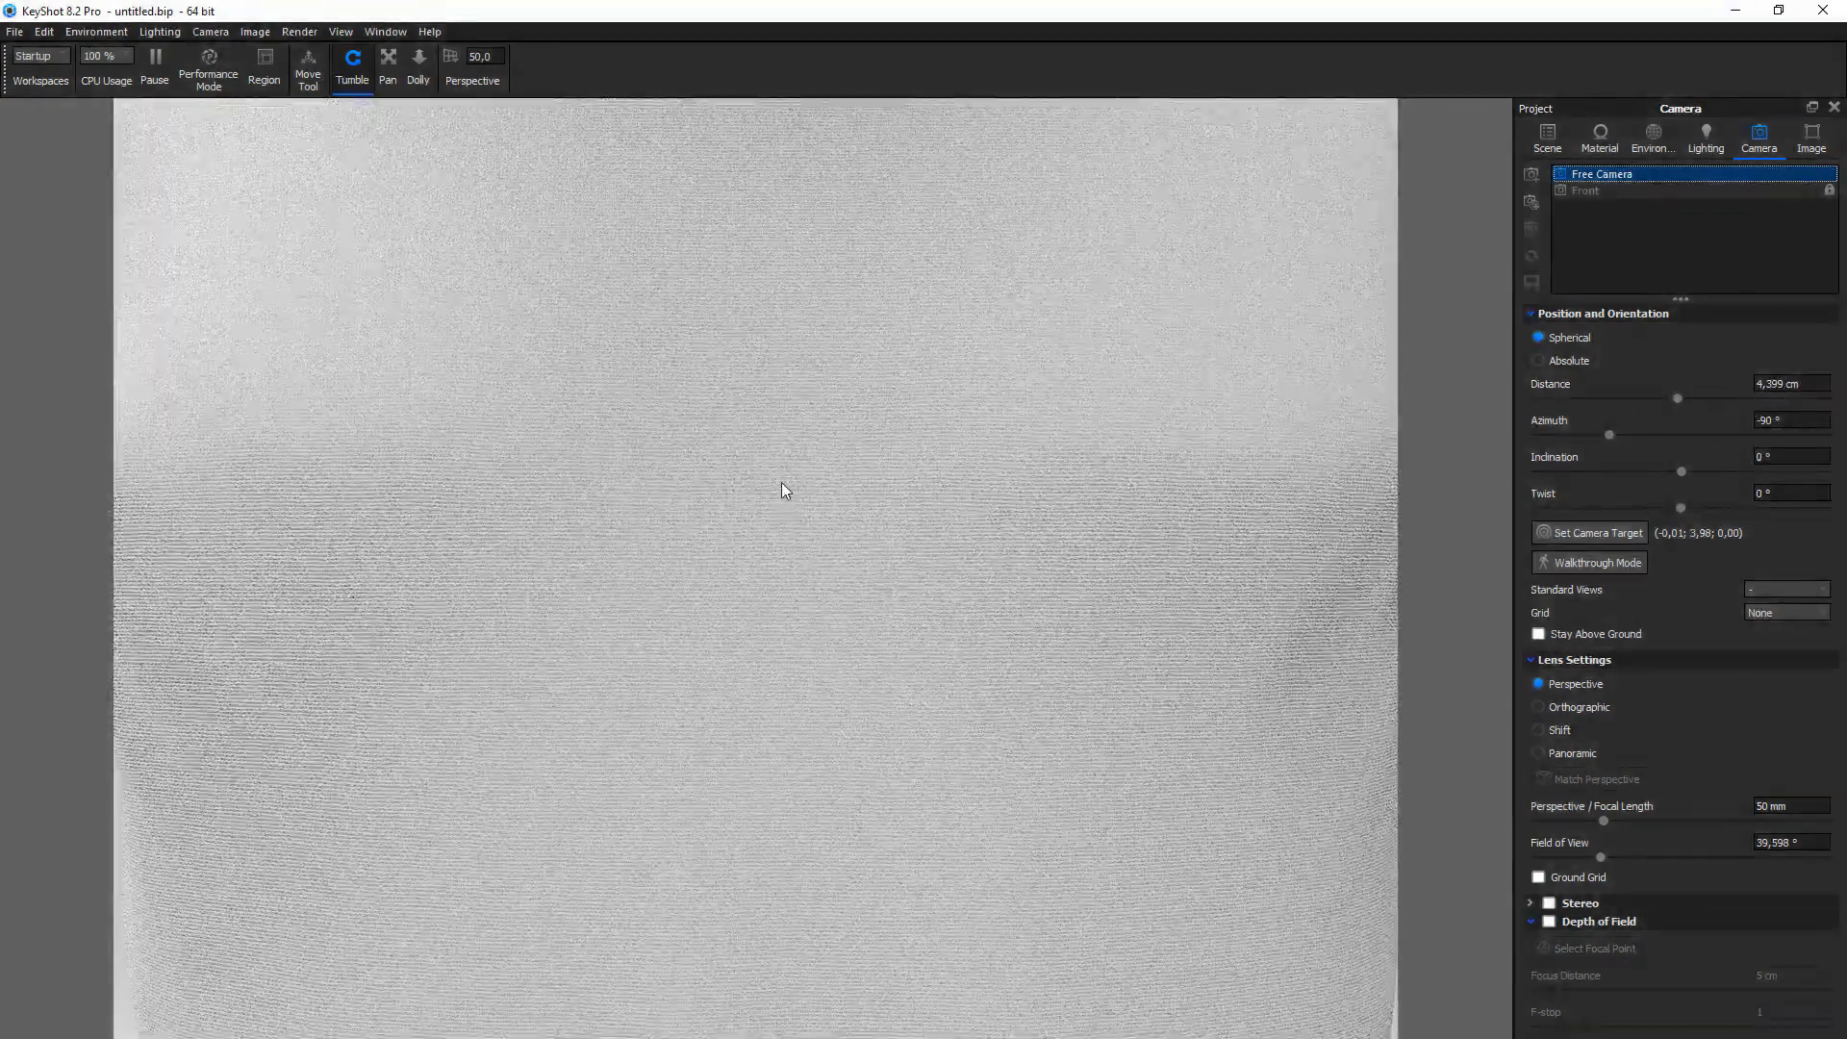
scroll(781, 486, "up", 2)
scroll(782, 488, "down", 7)
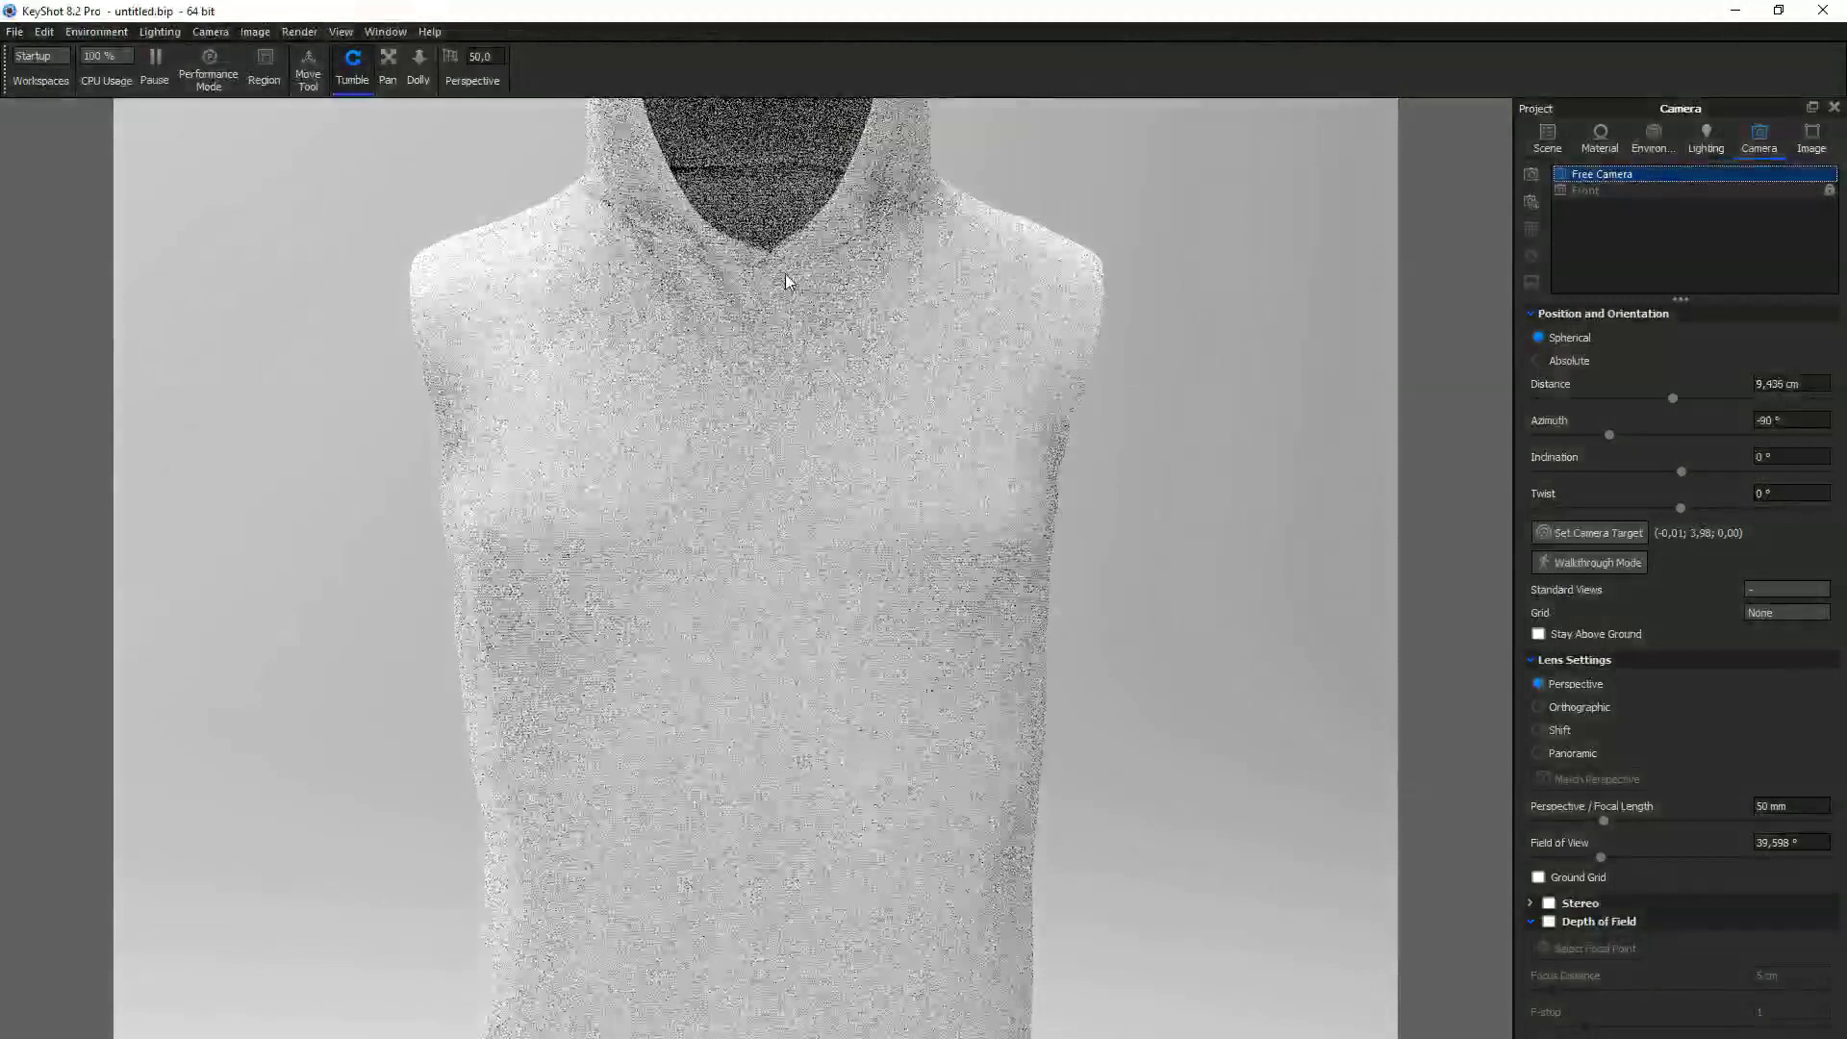
Set the fabric normal map's width and height to 0.4 cm and switch to the Front camera
double_click(787, 281)
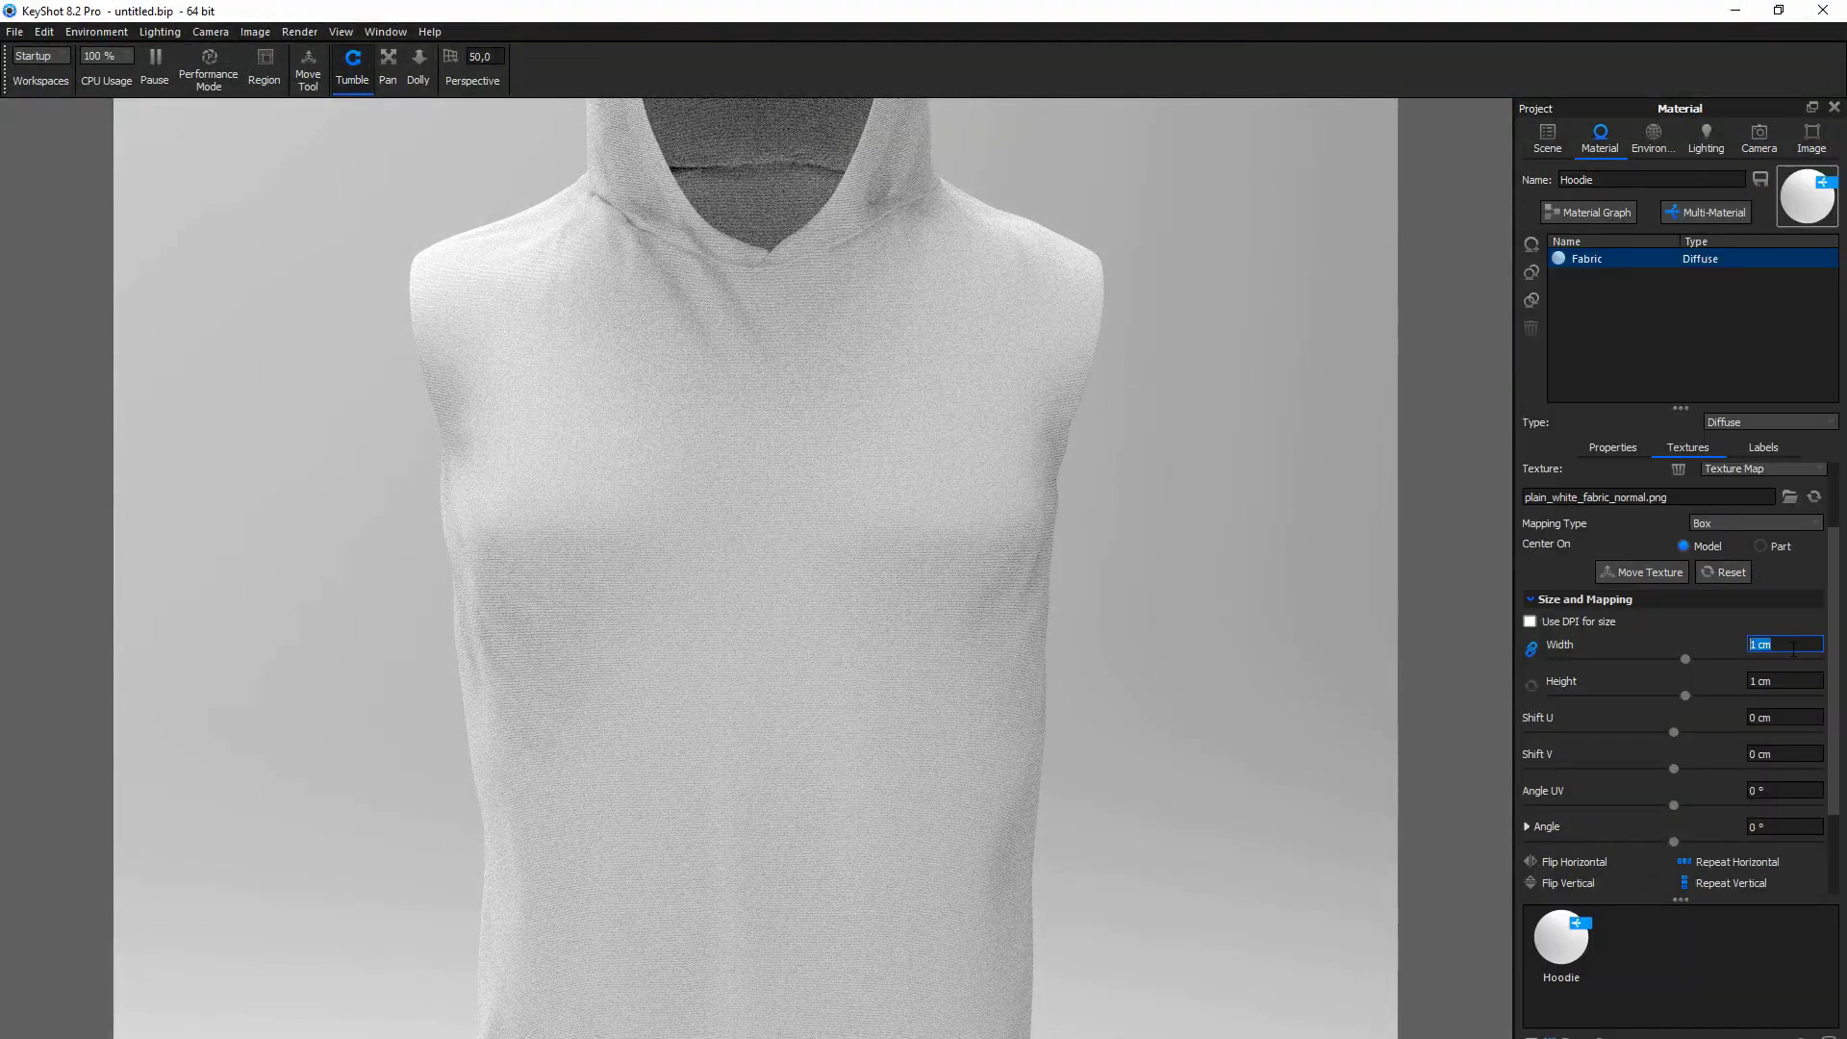
type("0,4")
key("Return")
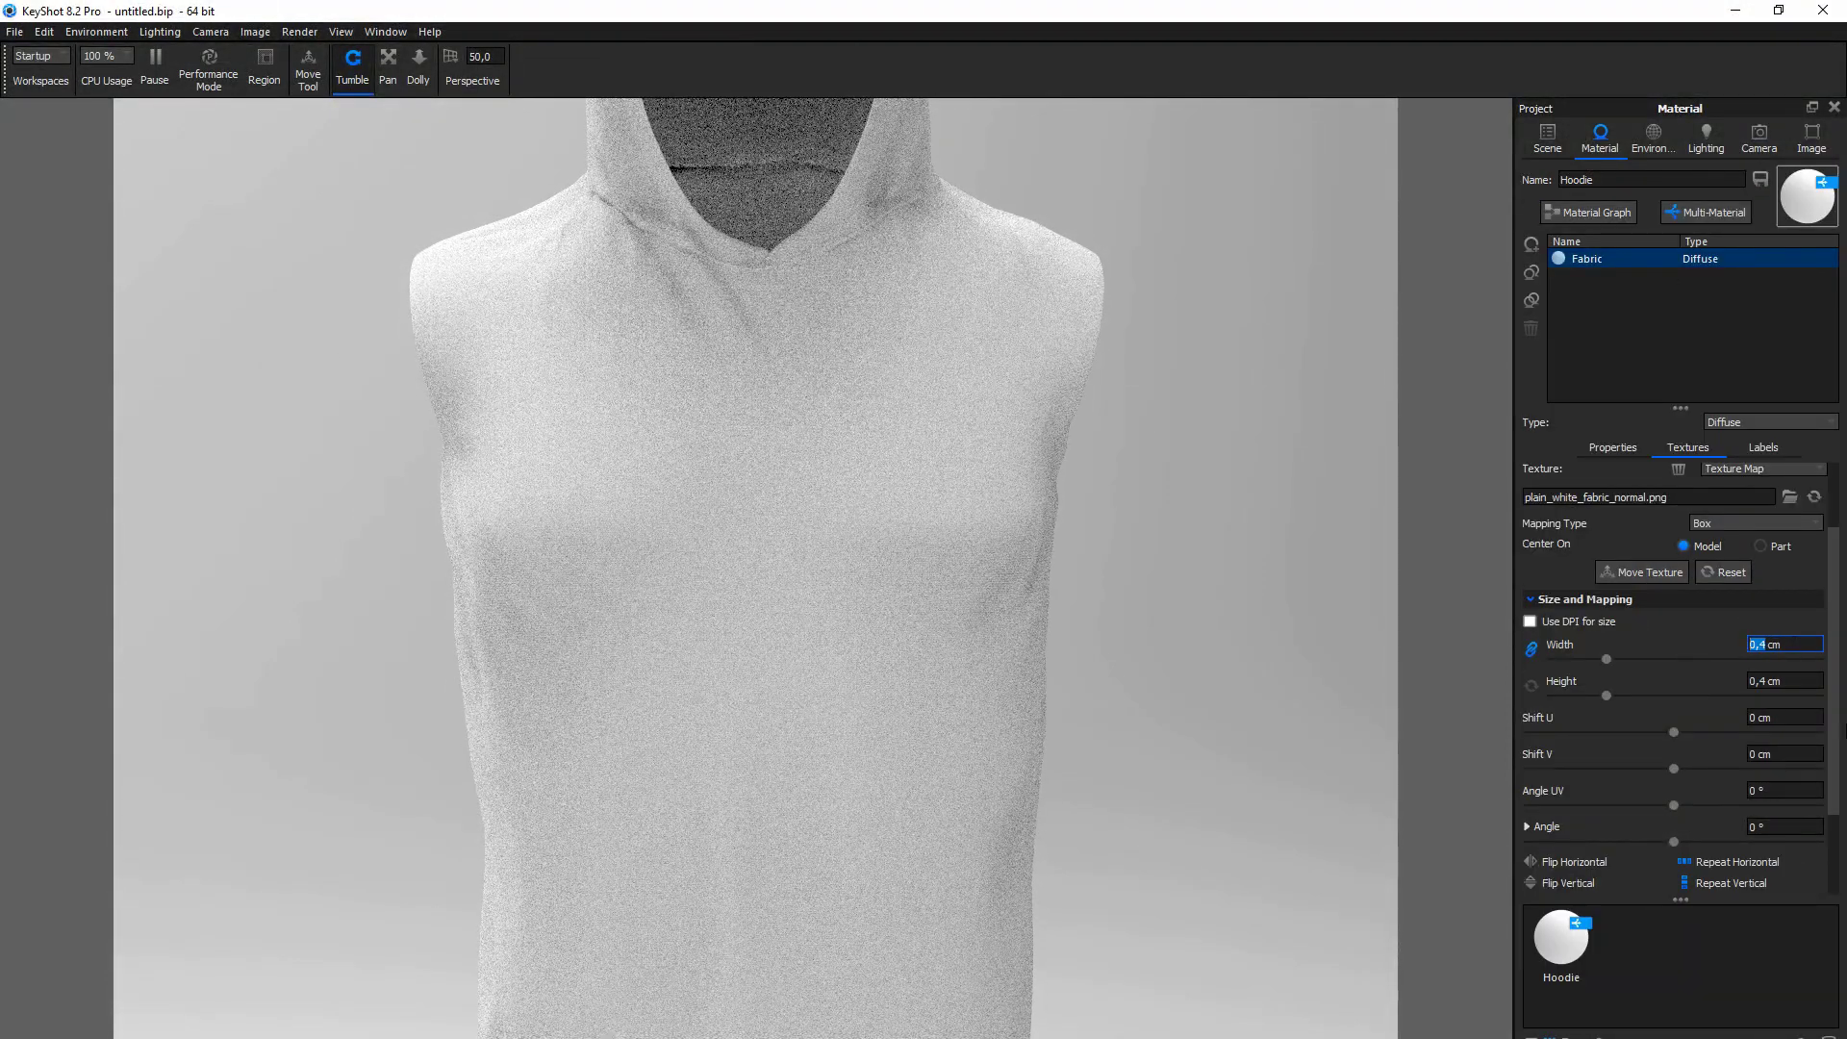
left_click_drag(1844, 726, 1844, 808)
scroll(849, 545, "down", 3)
left_click(1757, 139)
left_click(1585, 190)
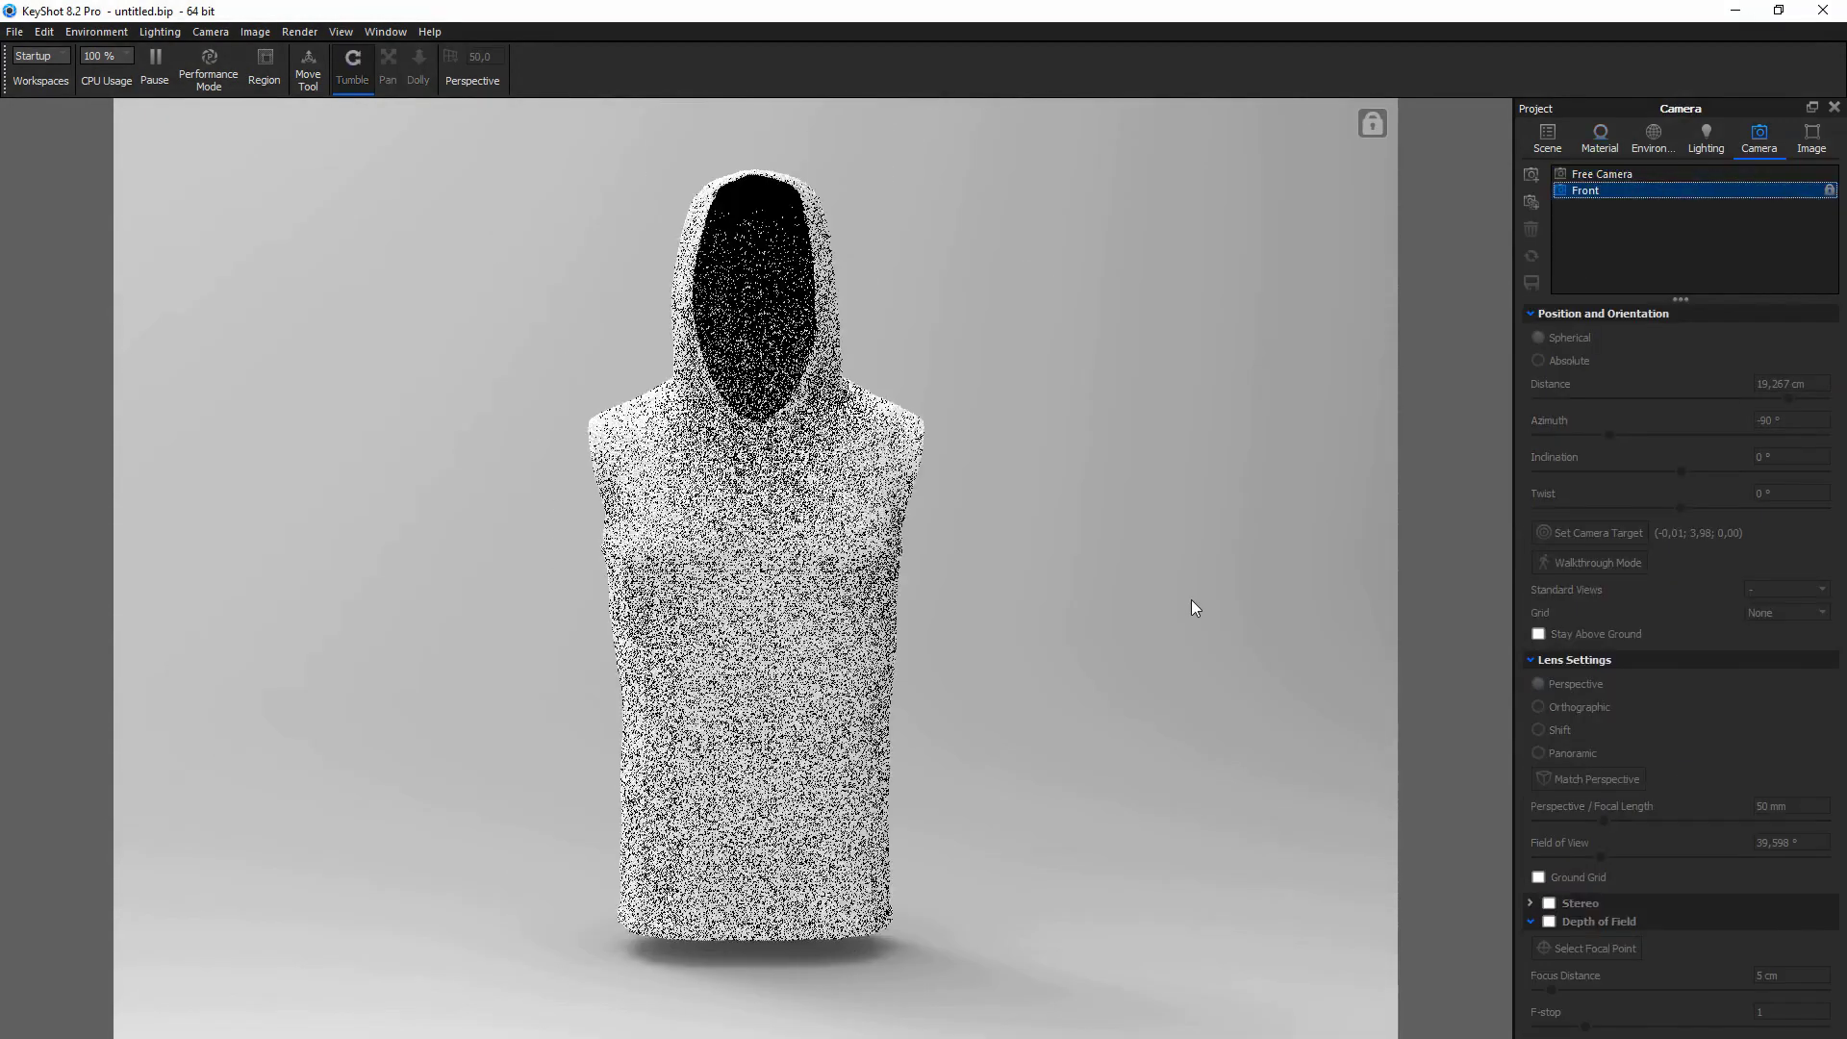
Create a blank environment with a color backdrop and set its HDRI background color to a light gray of 90% value
key("e")
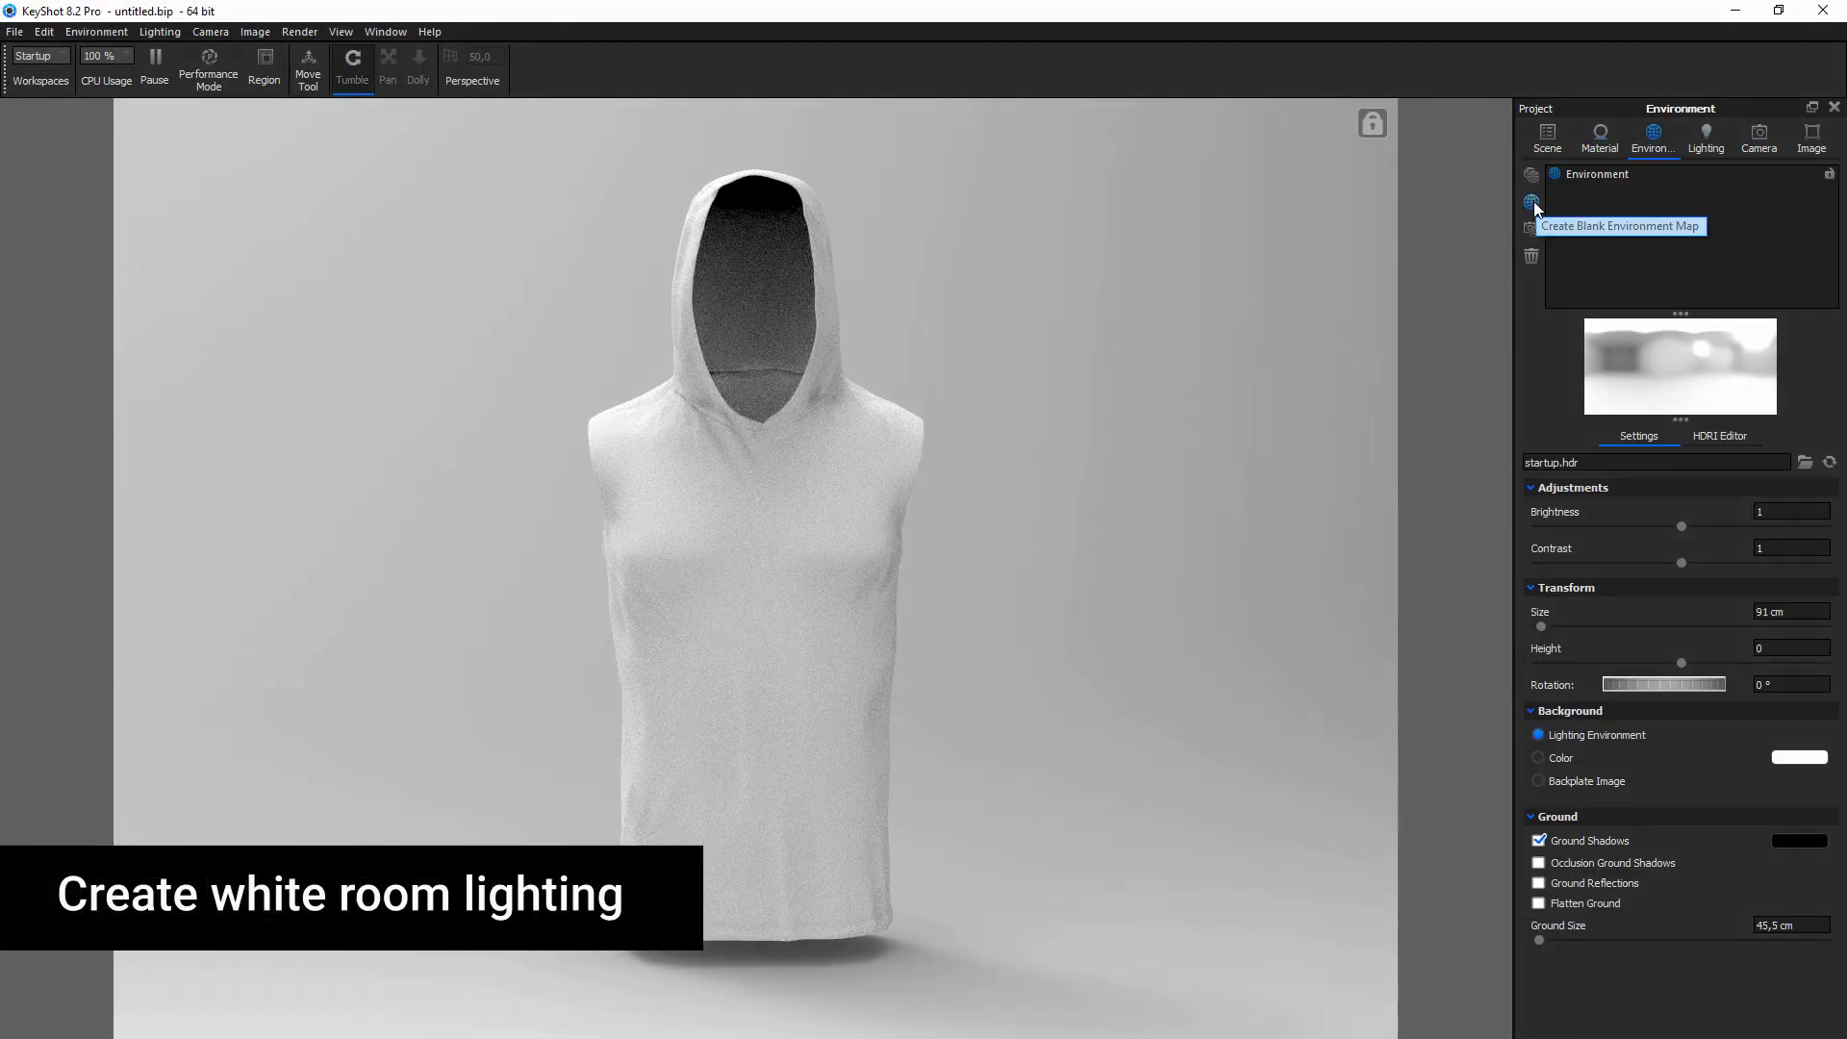
left_click(1531, 202)
left_click(1539, 758)
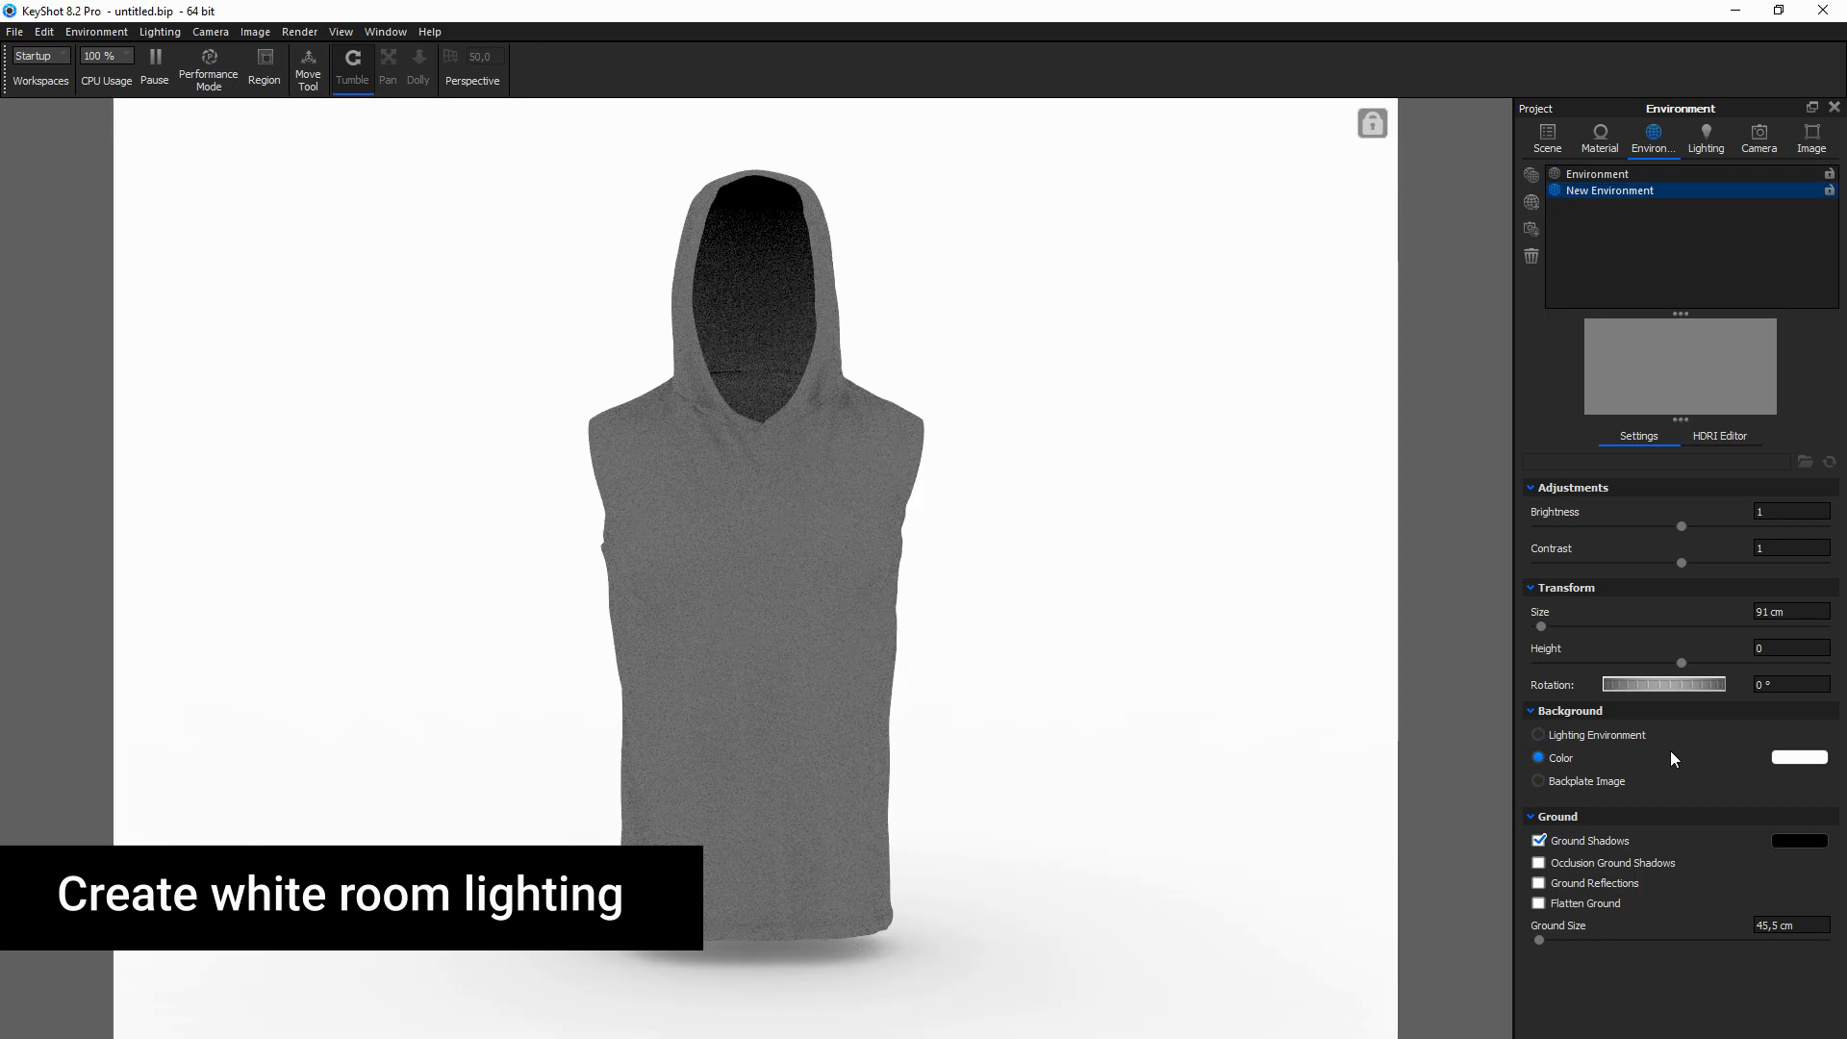
left_click(1720, 438)
left_click(1787, 742)
left_click_drag(1543, 408, 1542, 358)
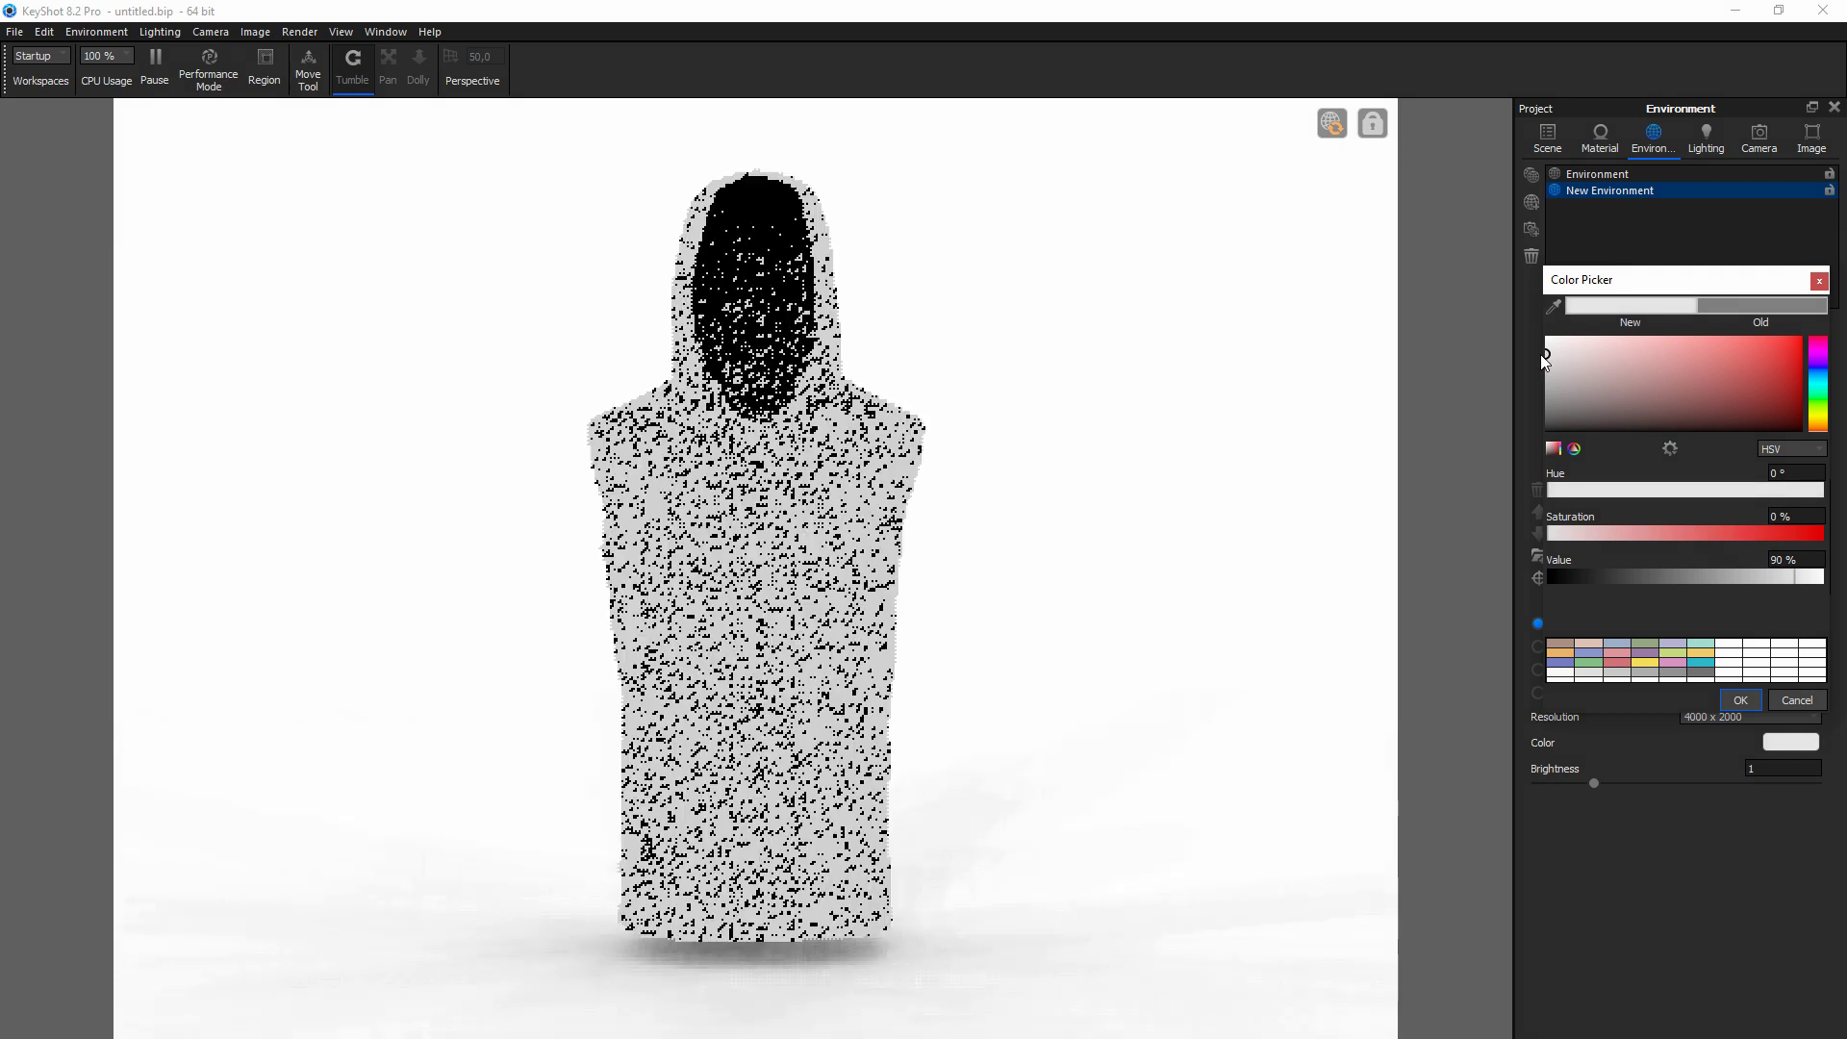
left_click(1740, 699)
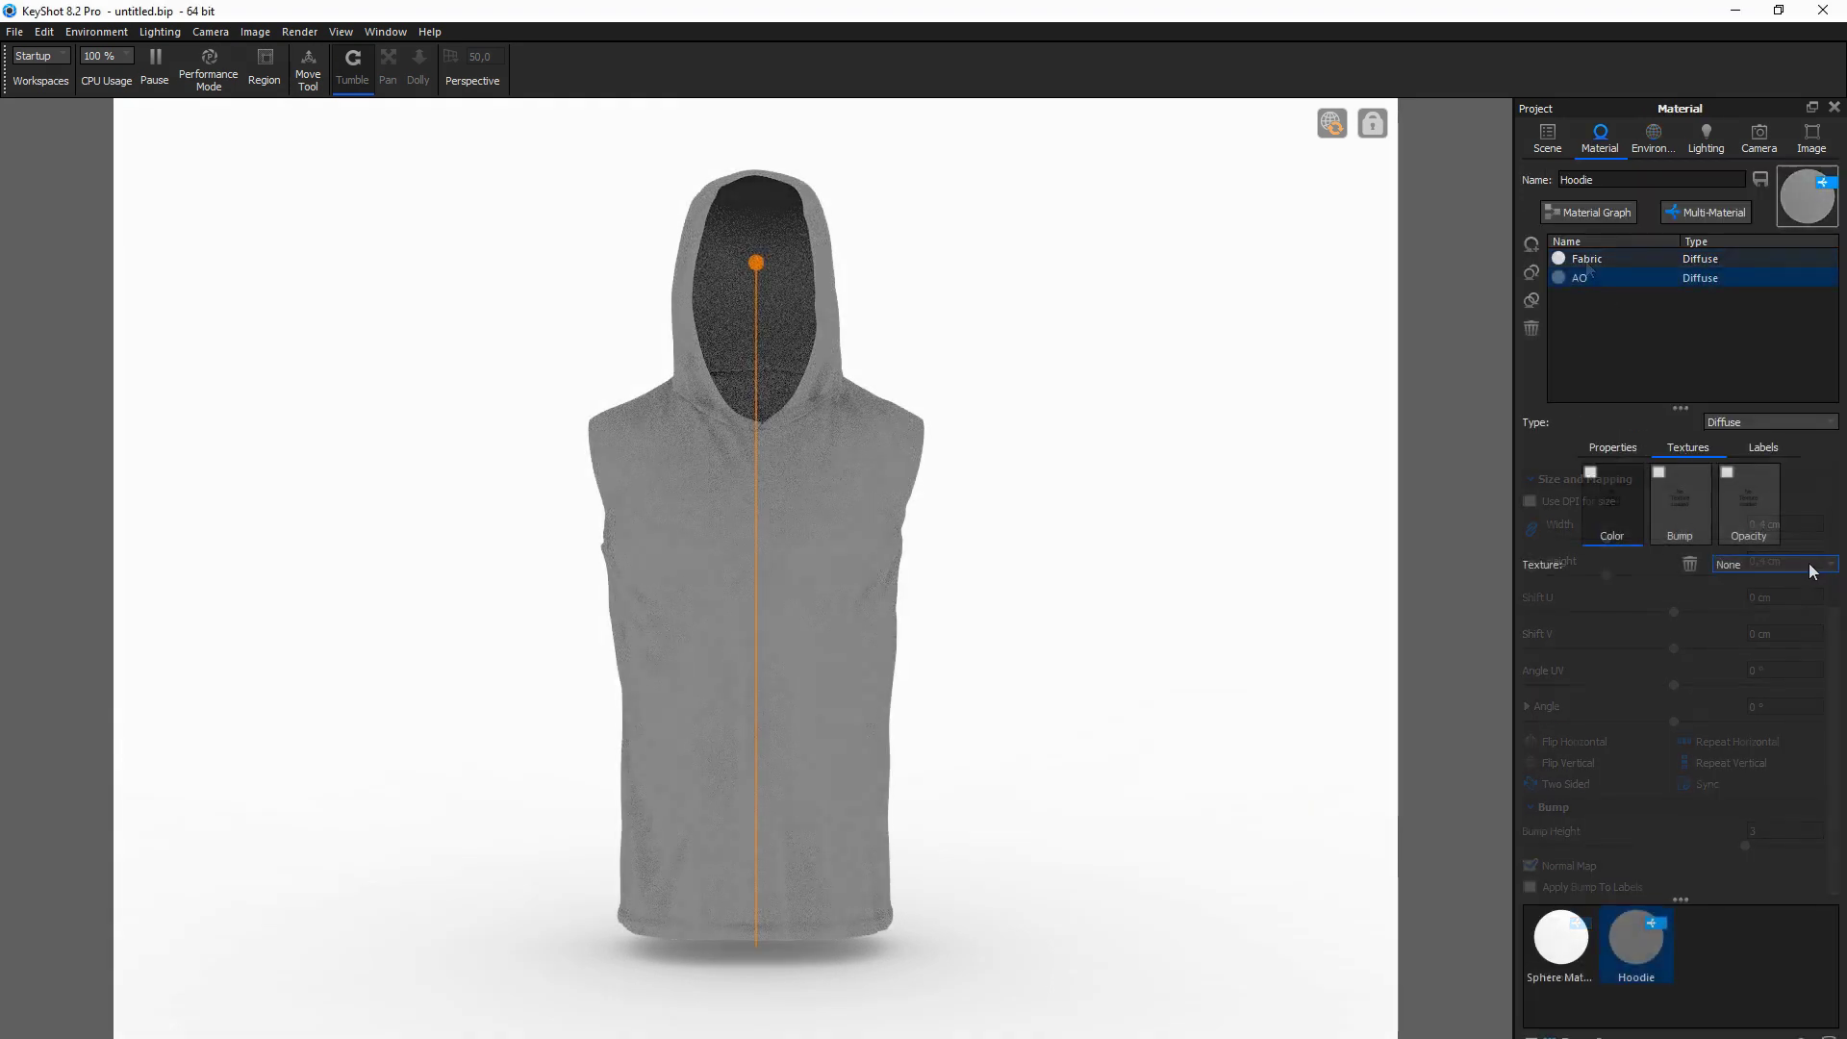
Assign an Occlusion texture to the AO sub-material's color
left_click(1809, 572)
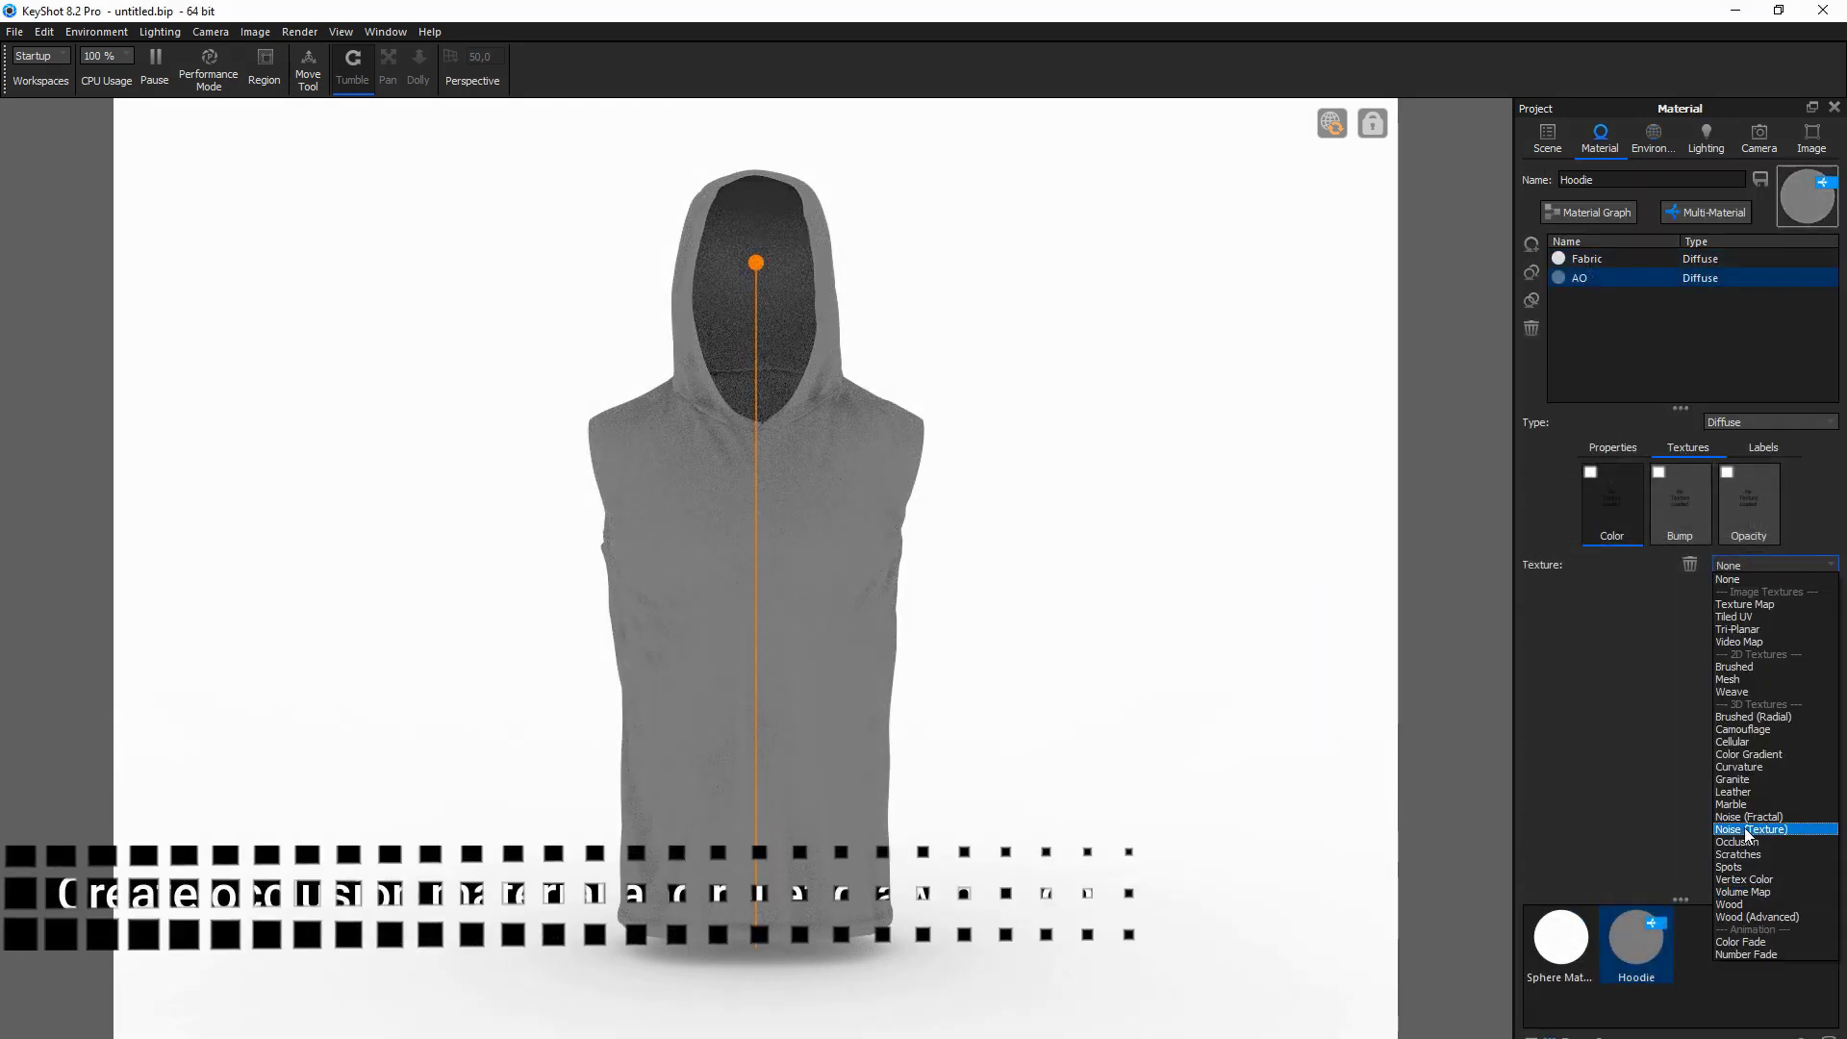
left_click(1747, 844)
Move the AO environment's light pin up to about 32° elevation, set its brightness to 3 and turn off ground shadows
left_click(1653, 139)
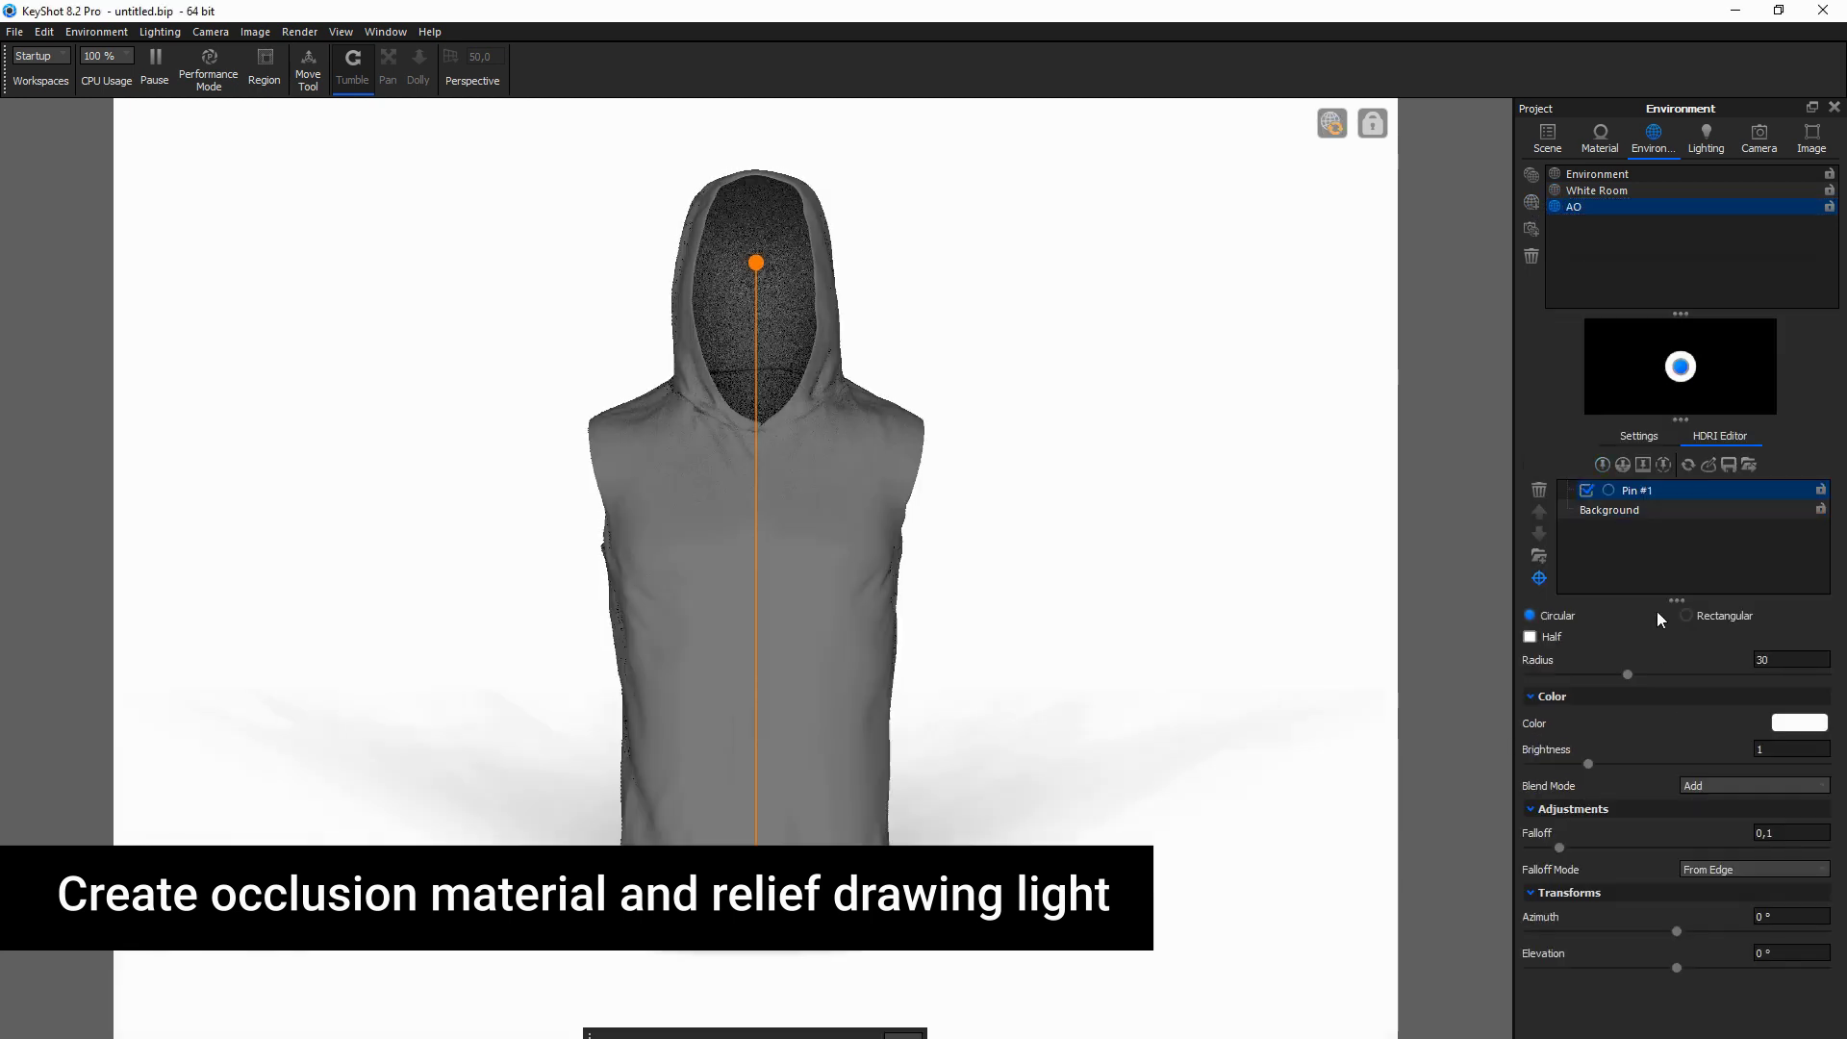
left_click_drag(1682, 374, 1680, 356)
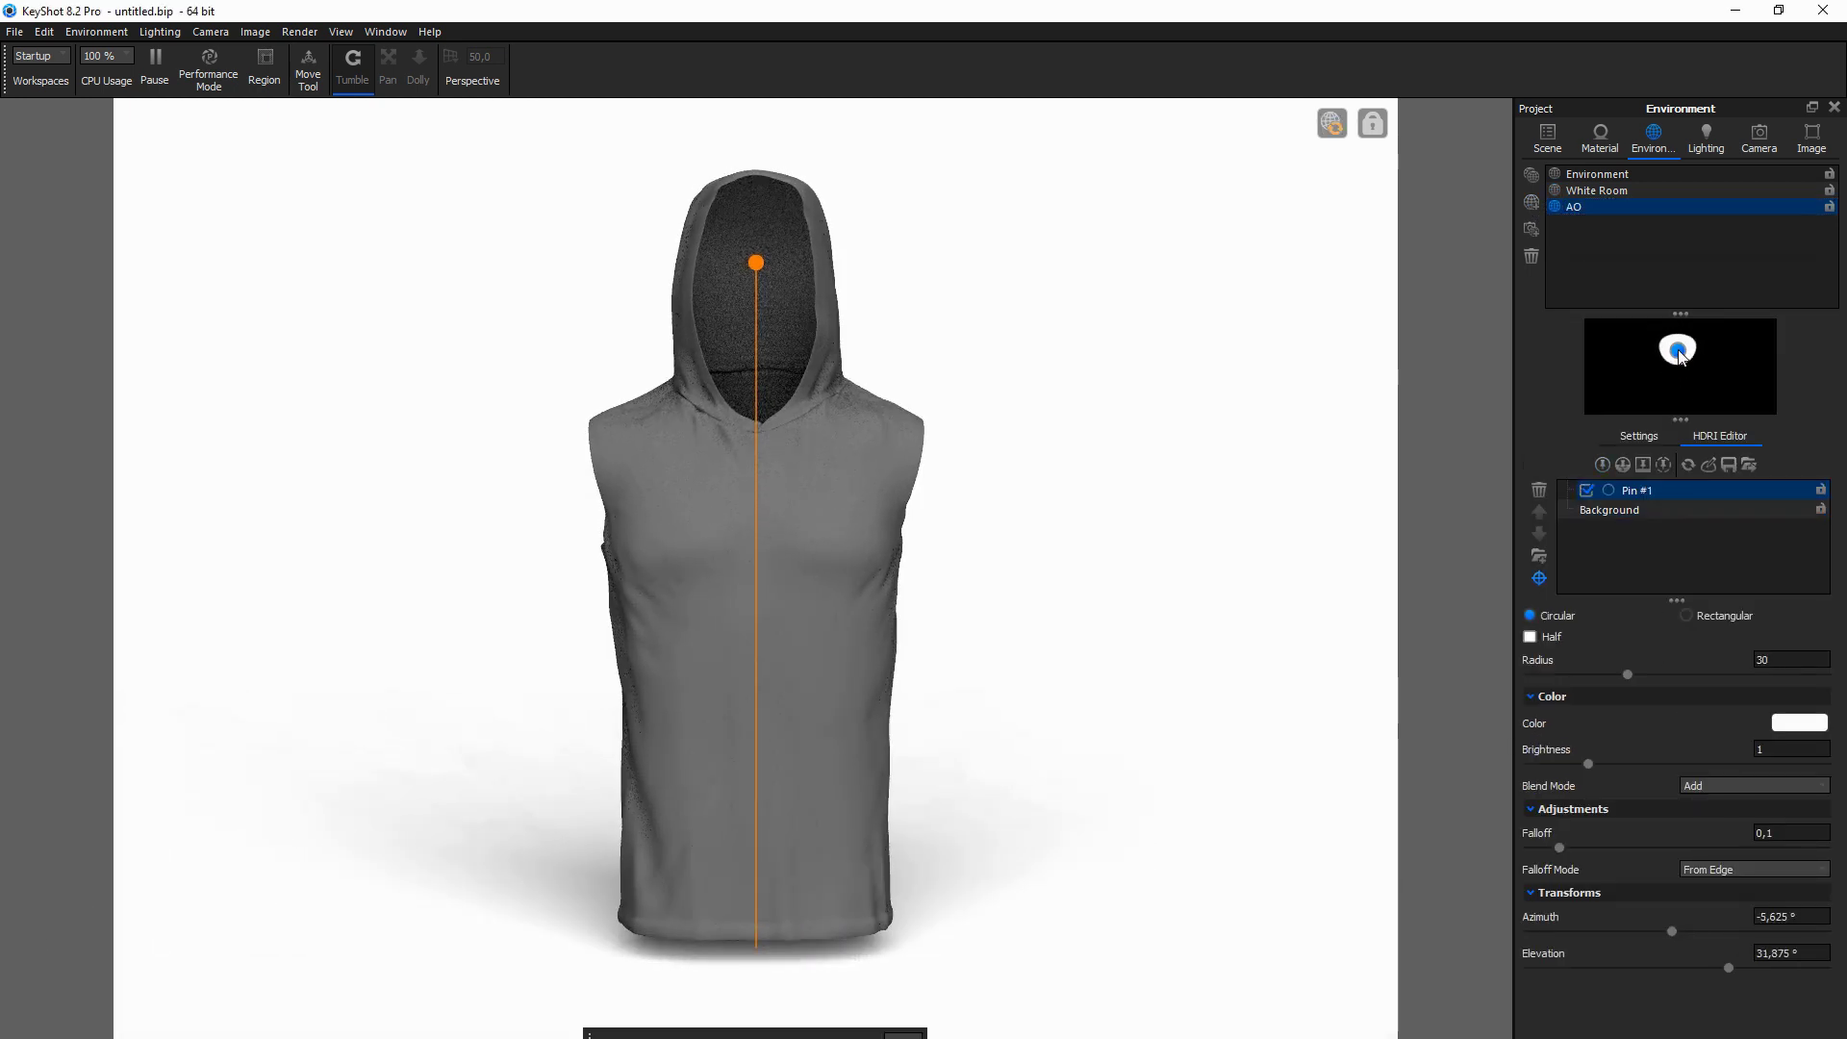
type("3")
key("Return")
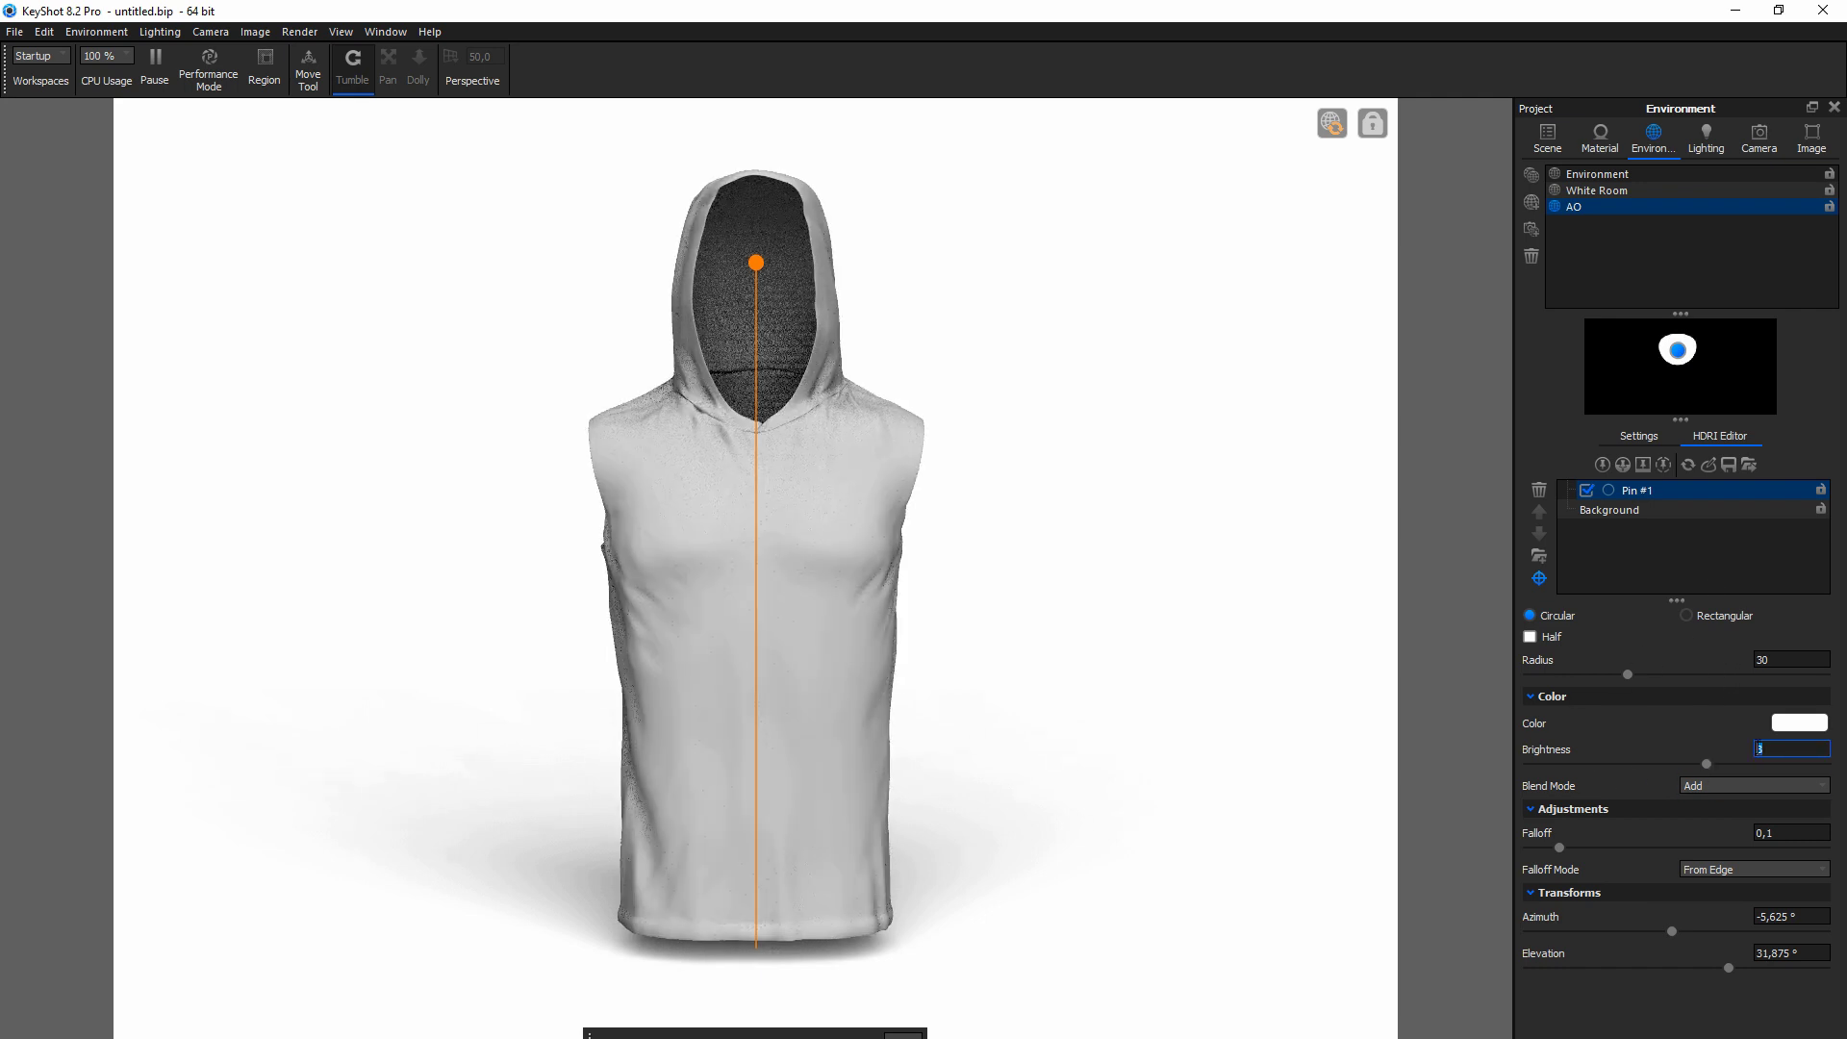
left_click(1638, 436)
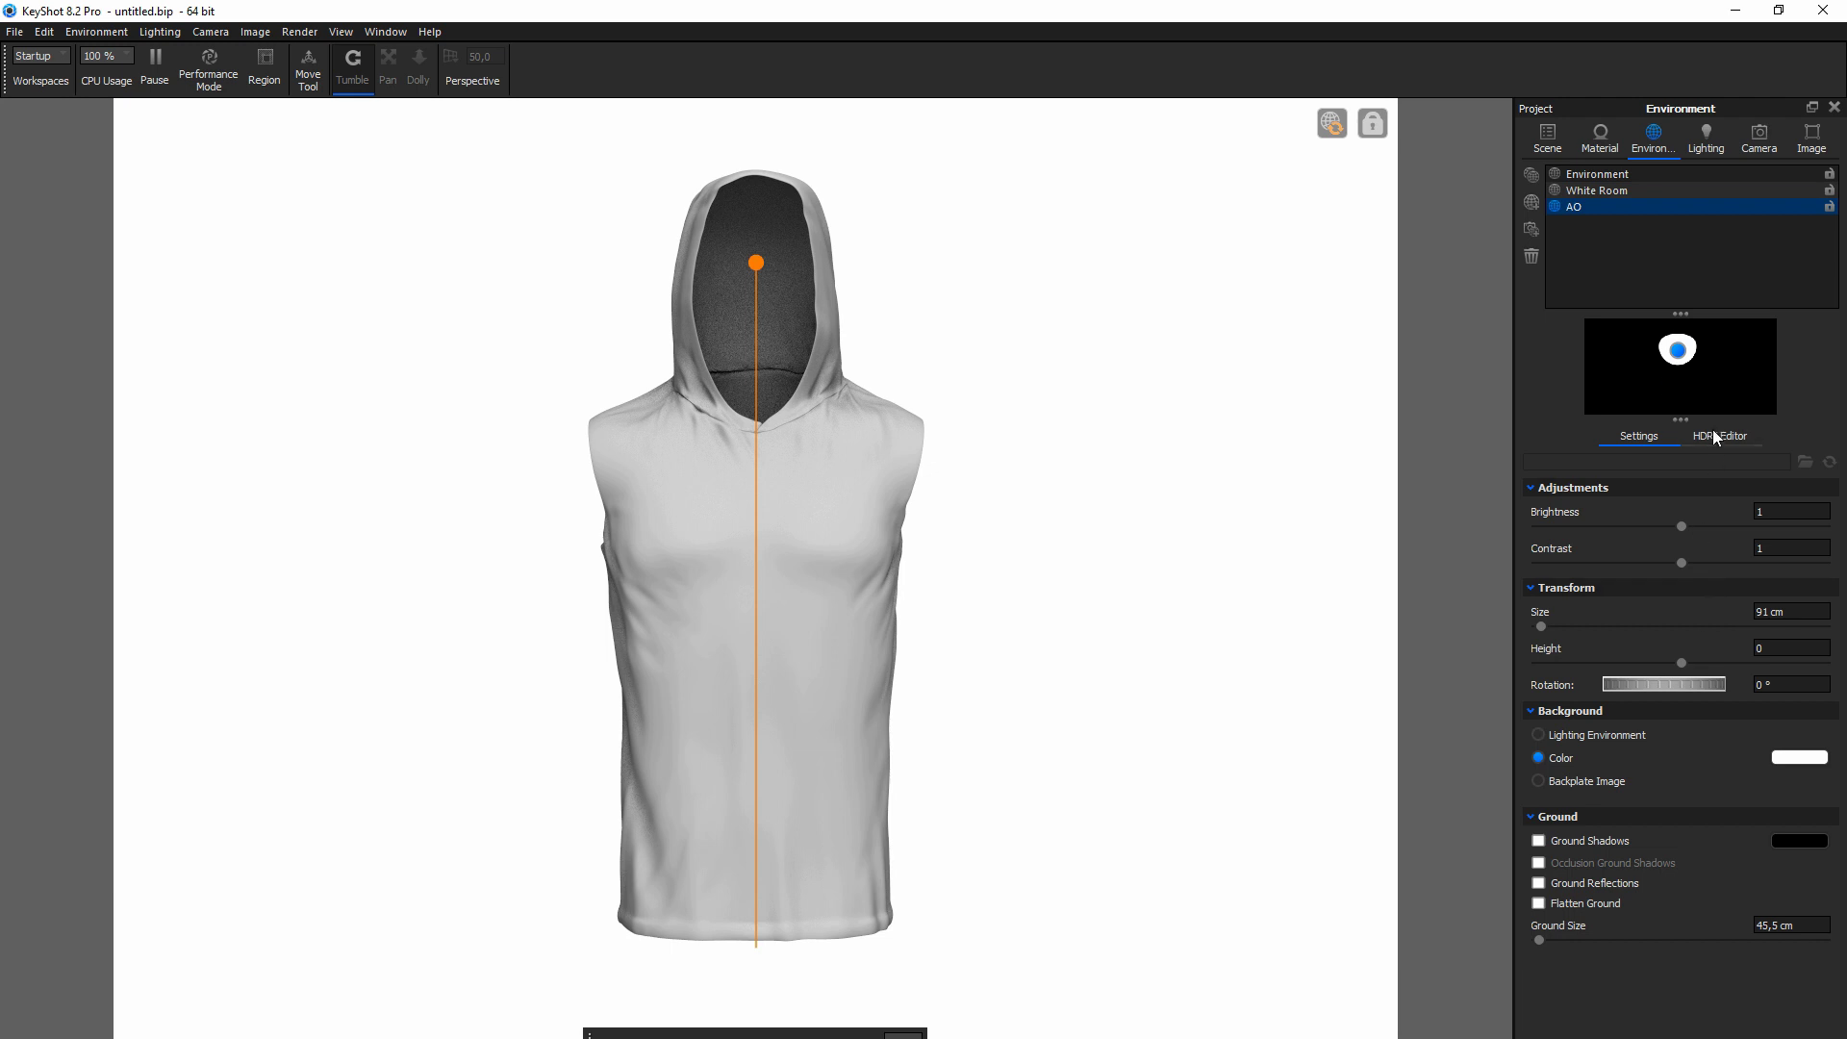
Try the Inside option of the AO sub-material's occlusion texture
left_click(1600, 138)
left_click(1599, 279)
left_click(1685, 447)
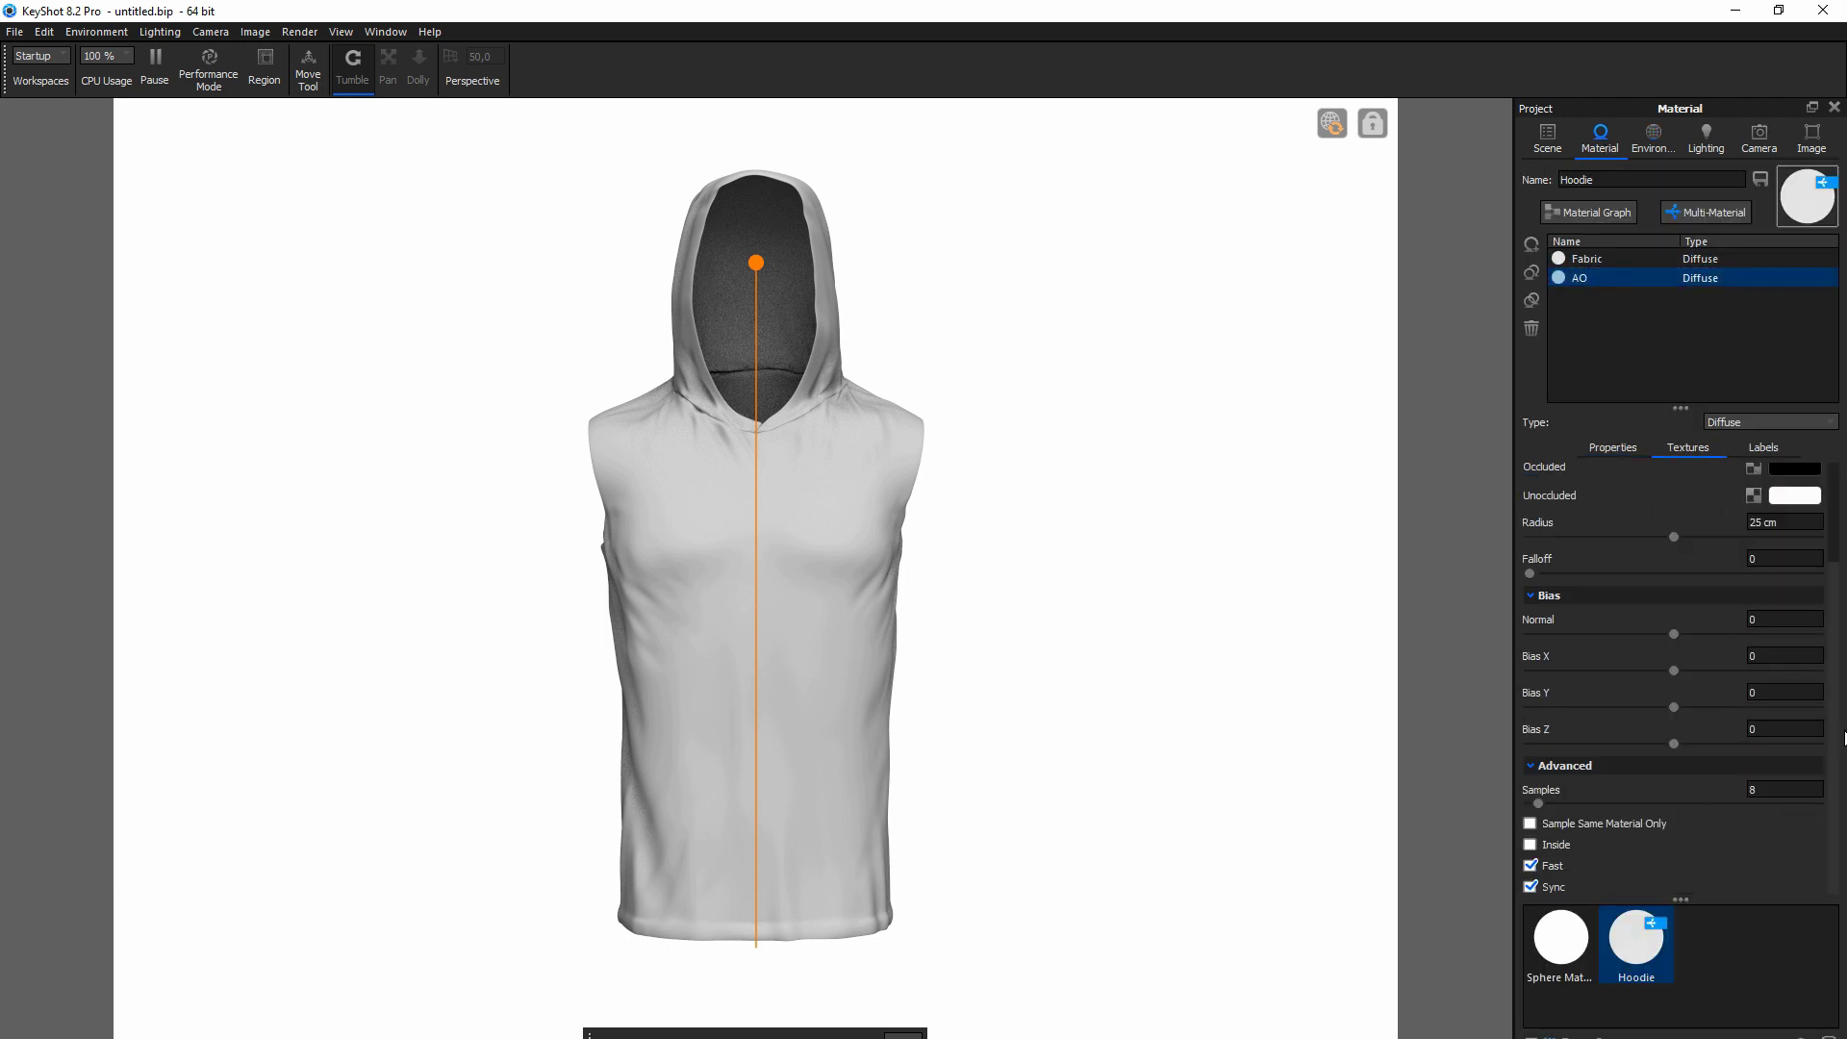
mouse_move(1844, 739)
left_mouse_down()
mouse_move(1838, 524)
mouse_move(1839, 746)
left_mouse_up()
left_click(1531, 844)
left_click(1531, 845)
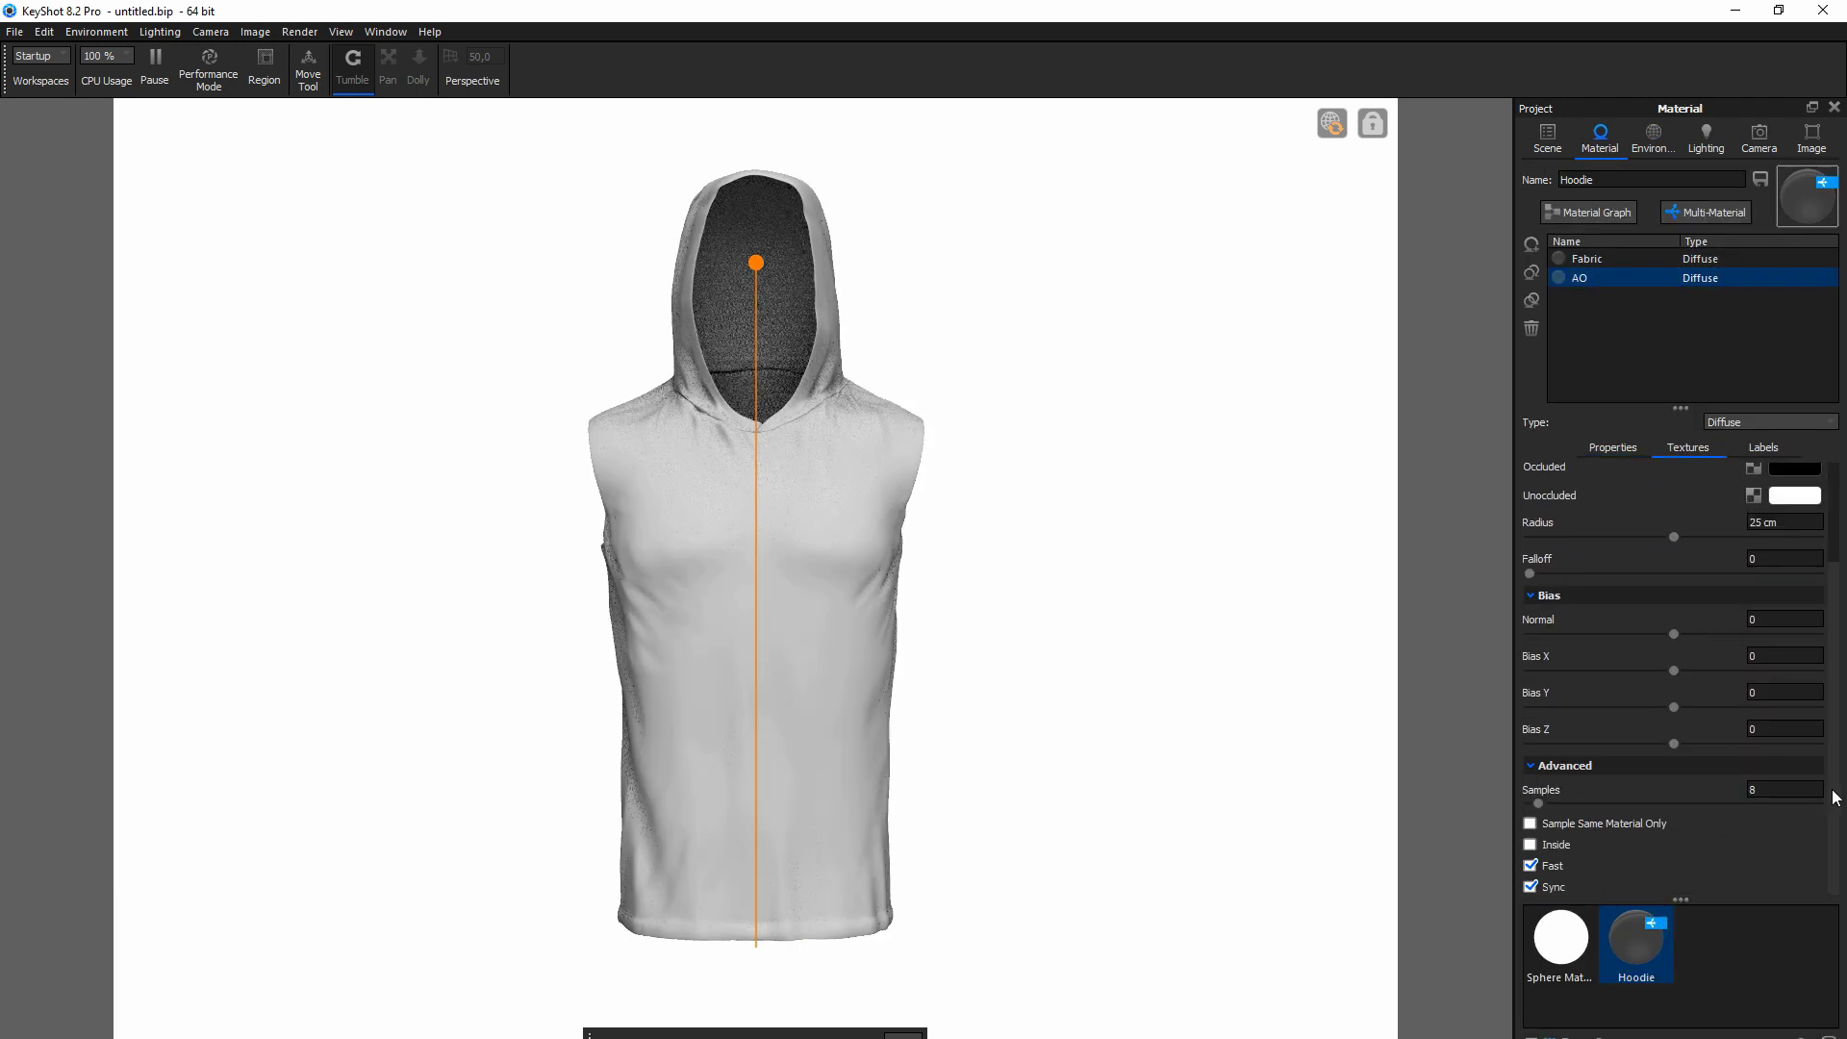
Enlarge the AO light pin to a radius of about 35 and place it at 0° azimuth and about 24° elevation
left_click(1652, 138)
left_click(1705, 439)
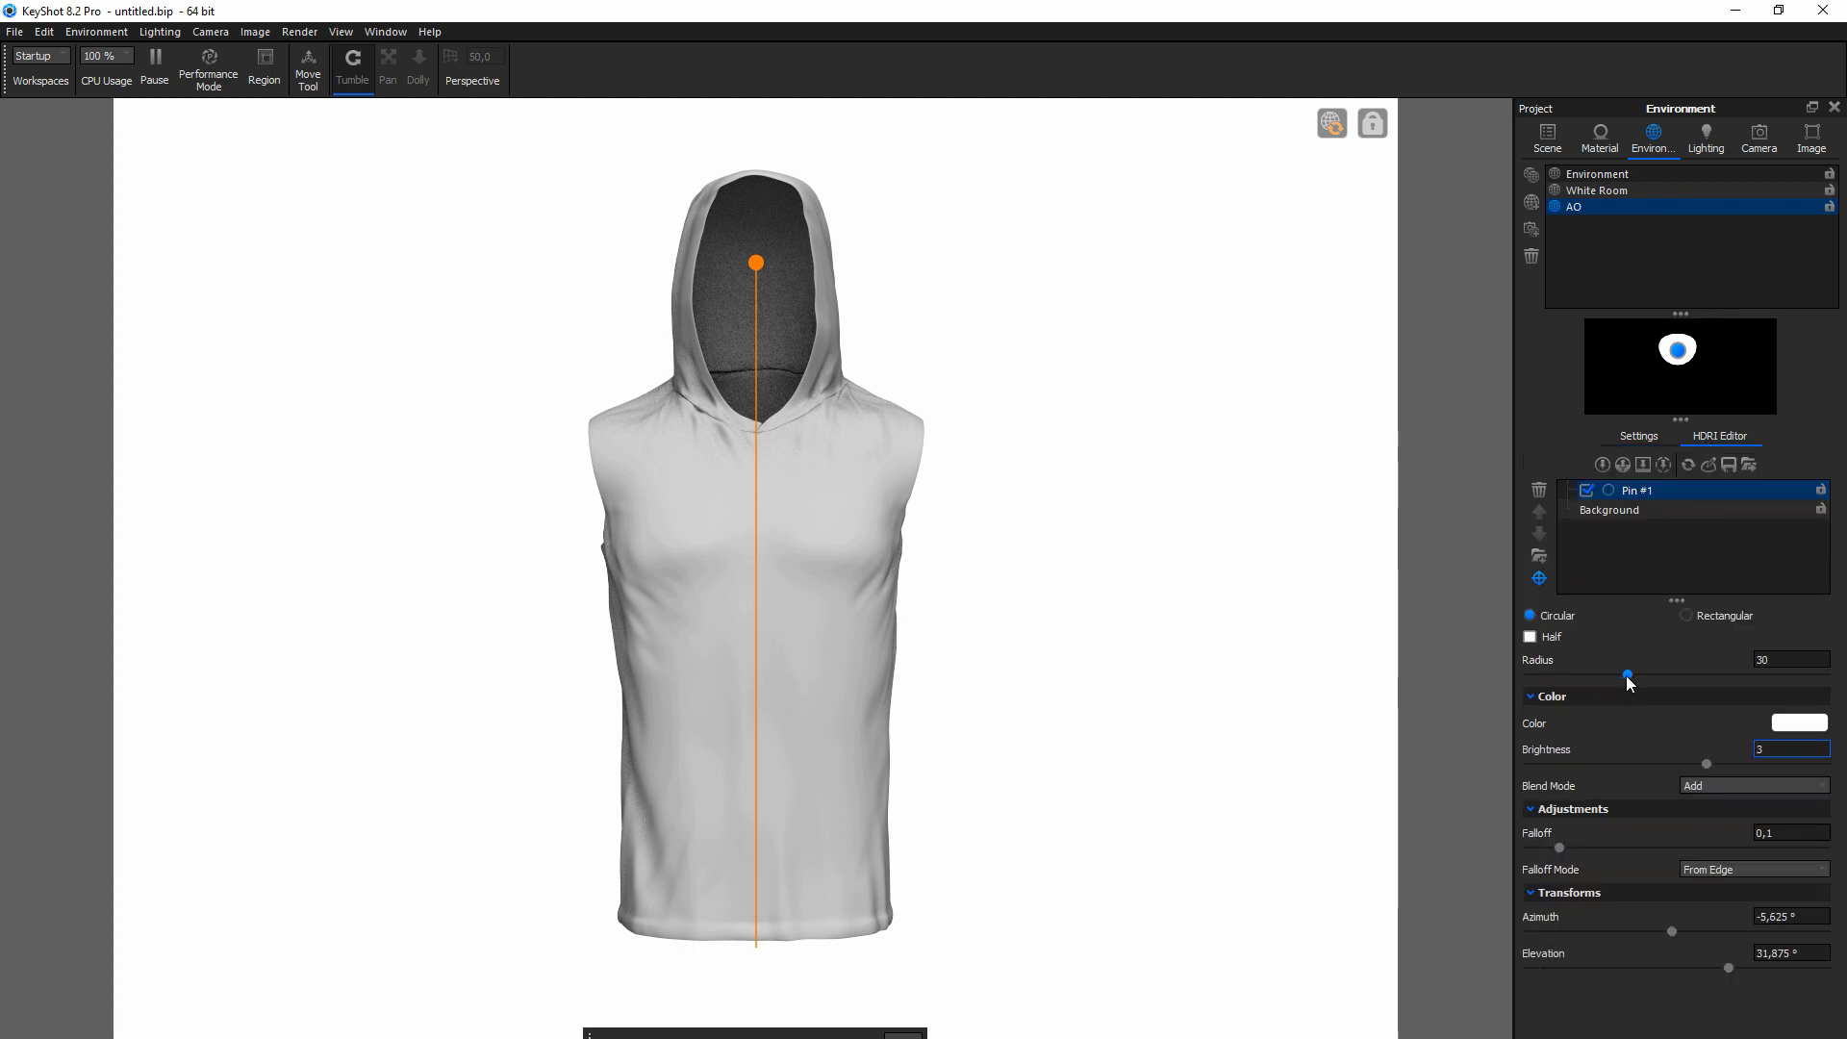
left_click_drag(1625, 675, 1642, 673)
left_click_drag(1681, 354, 1685, 360)
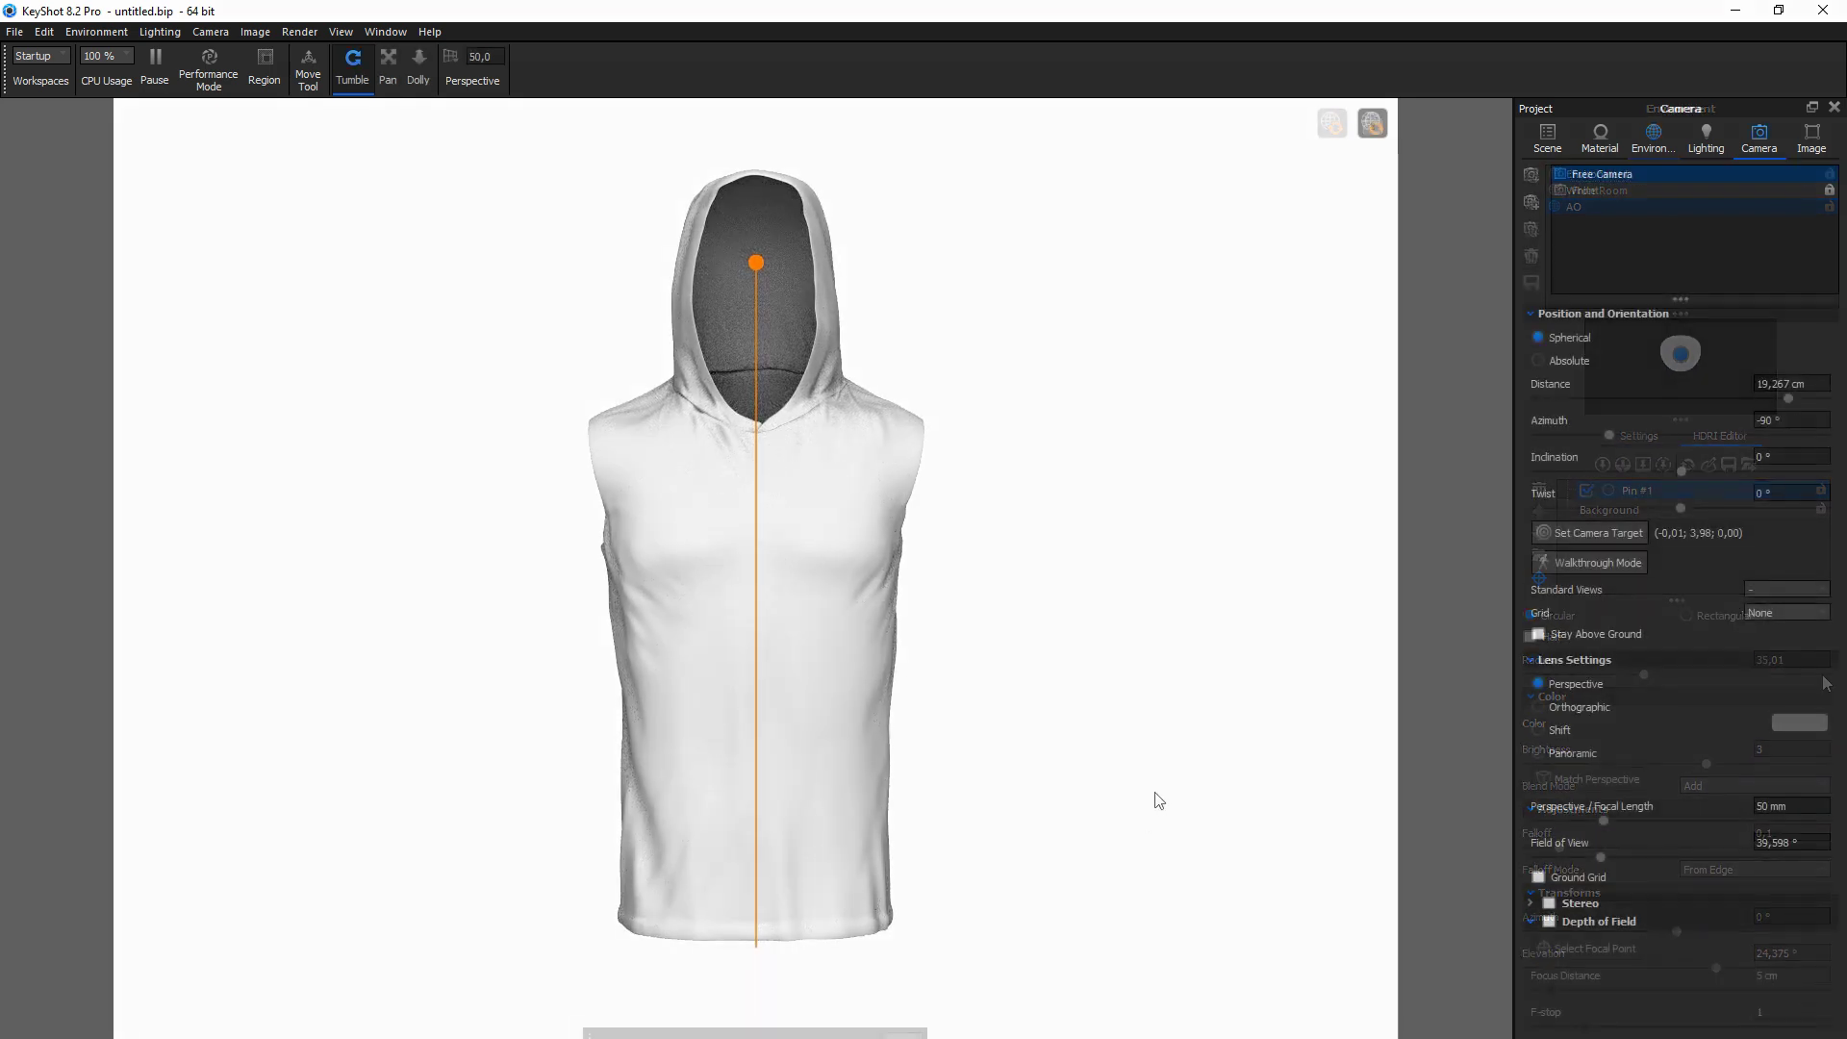
left_click_drag(1158, 800, 910, 804)
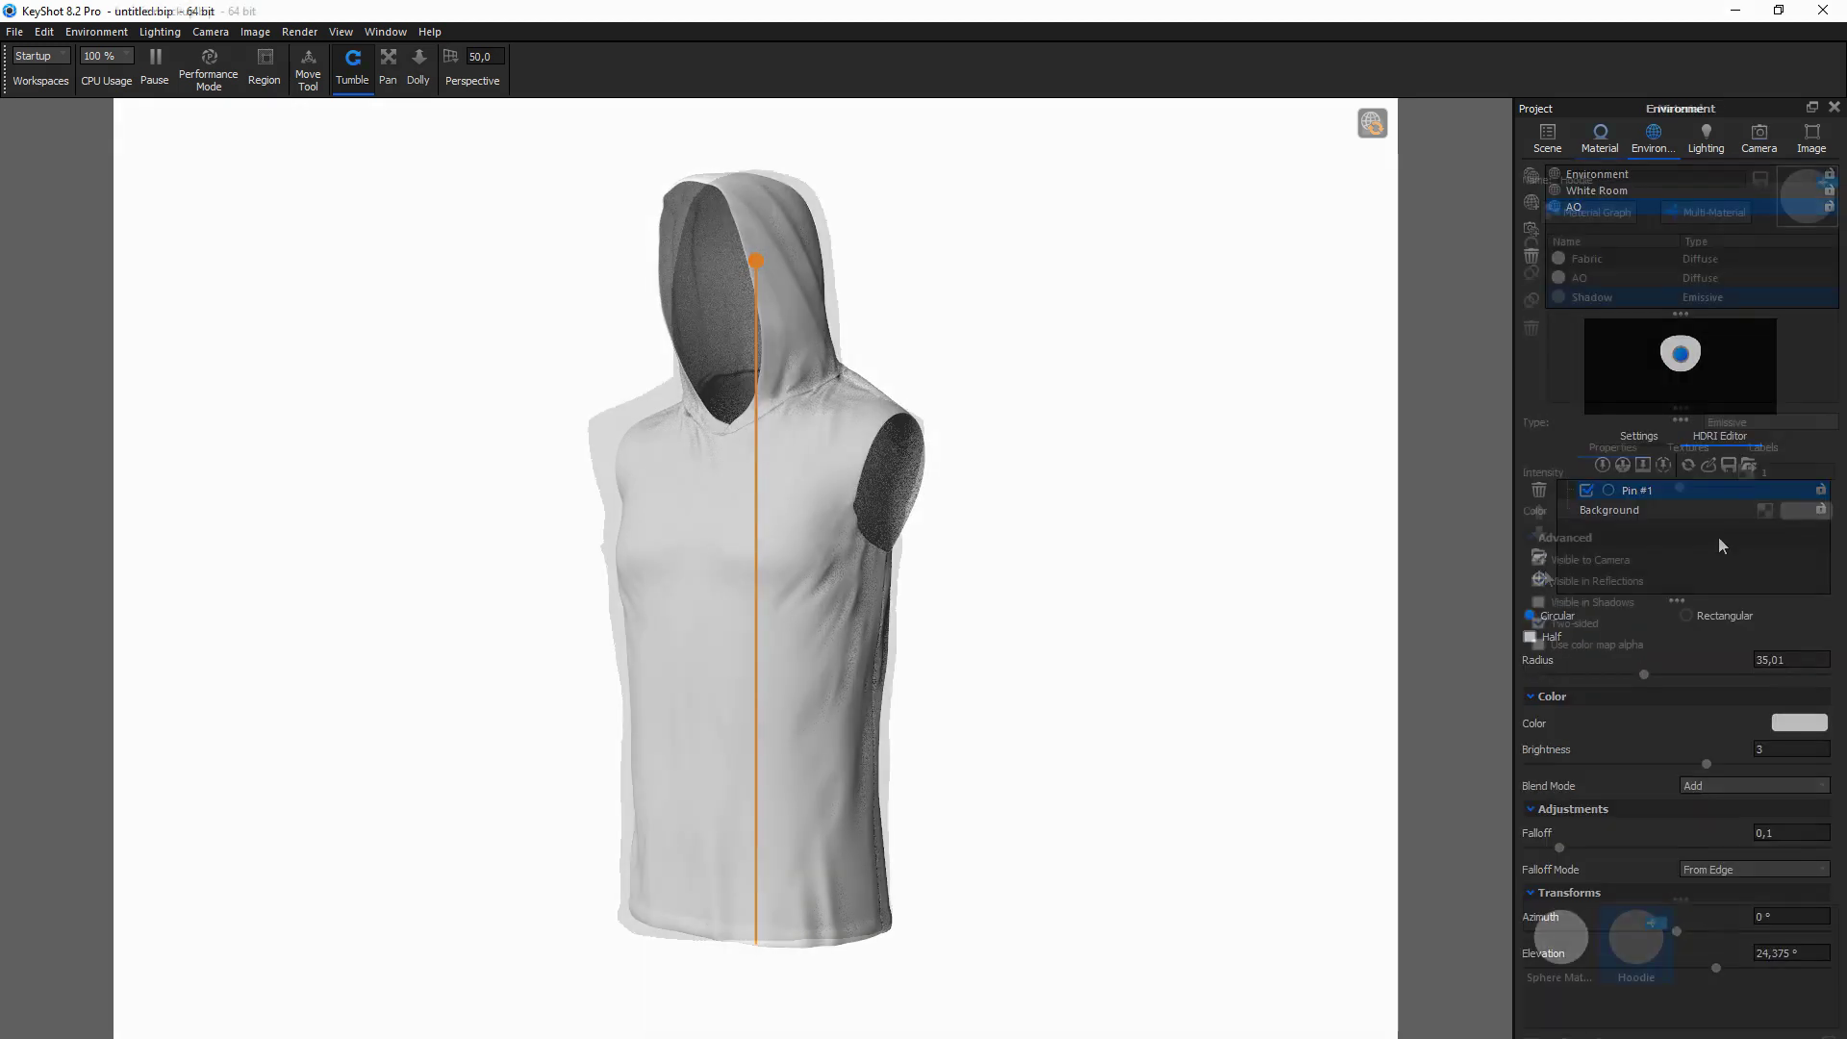
Turn off Visible in Reflections and enable Visible in Shadows for the emissive Shadow sub-material, and open its color
left_click(1539, 581)
left_click(1539, 602)
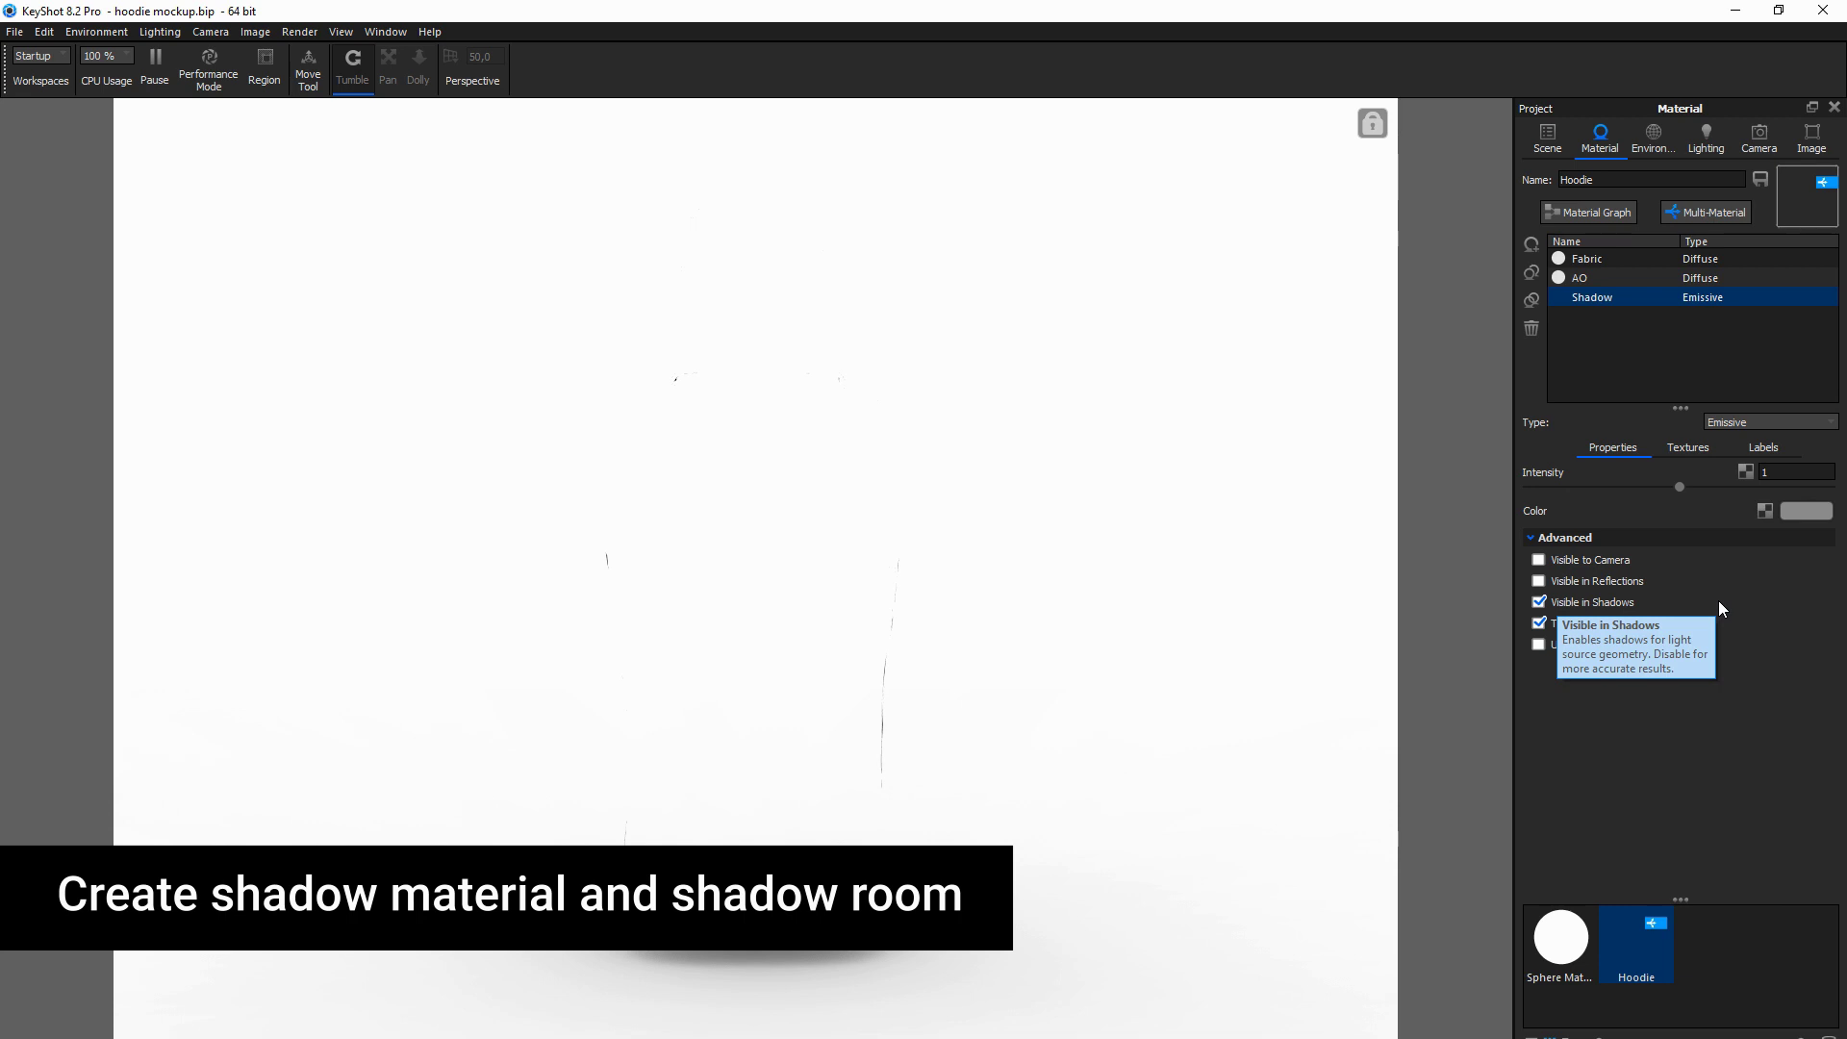
left_click(1805, 511)
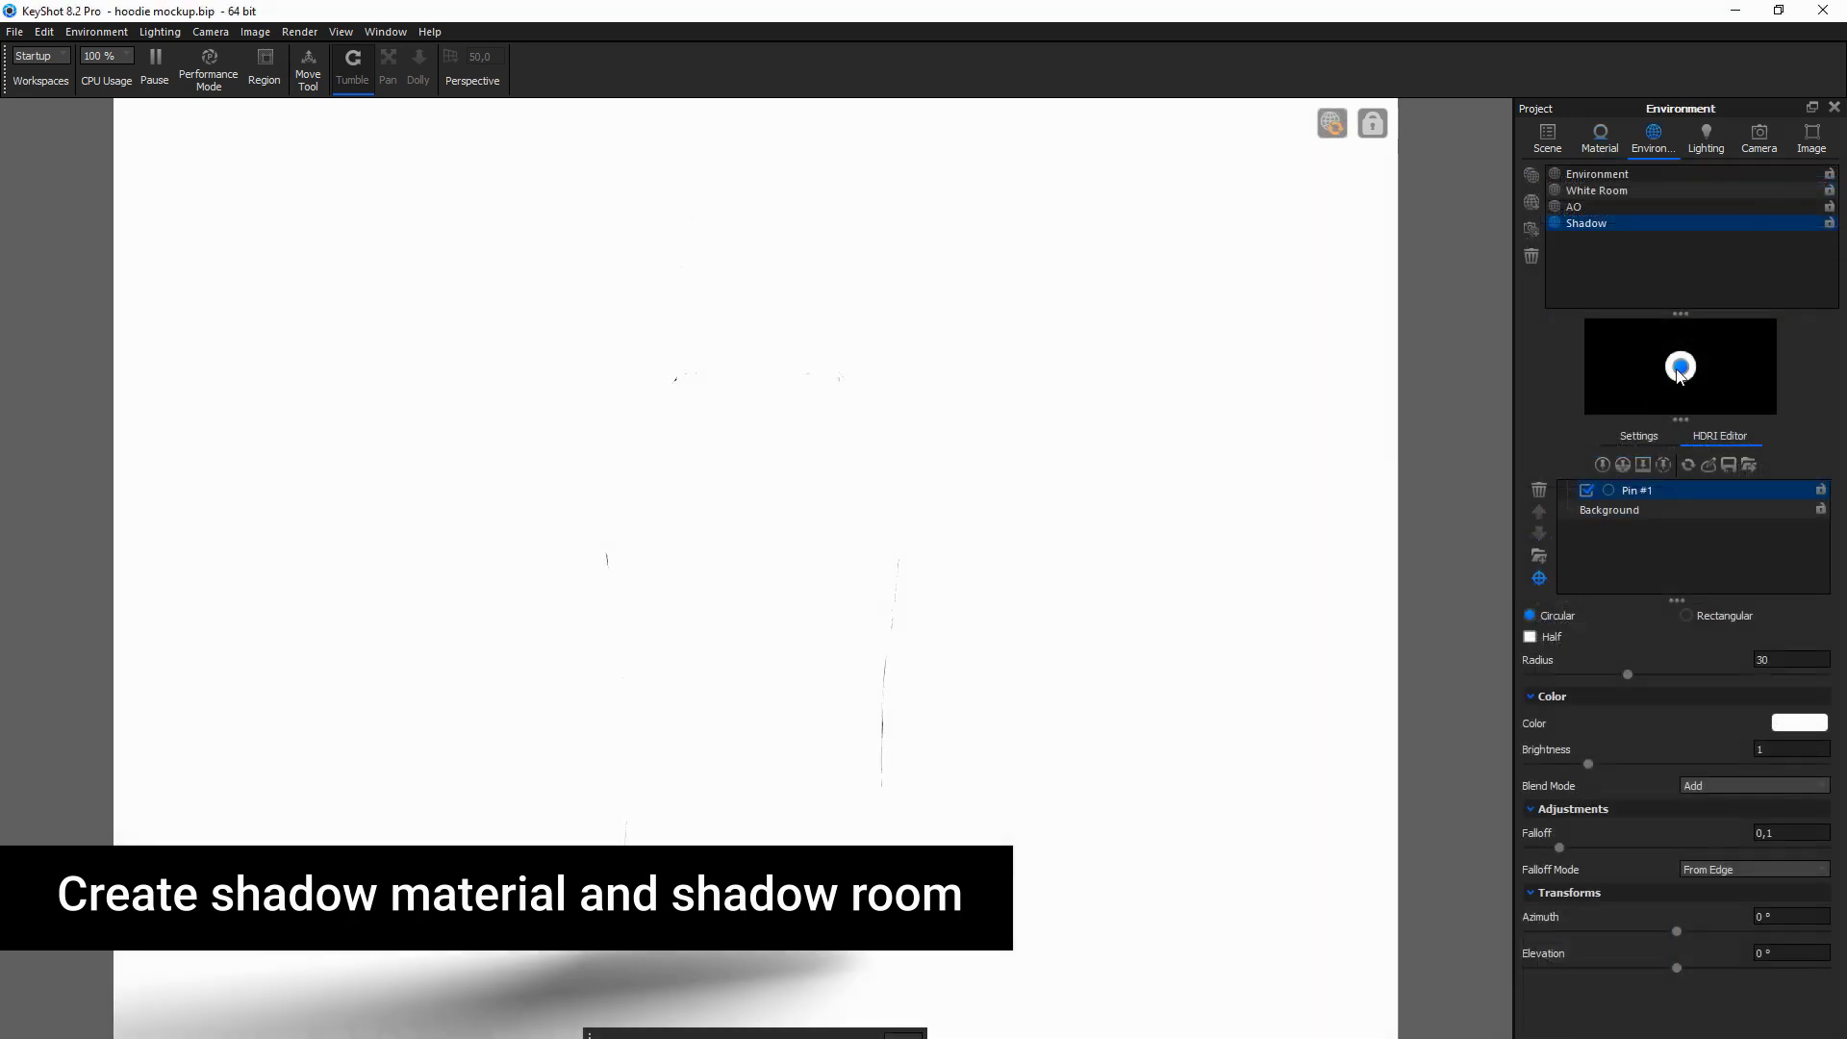
Move the Shadow environment's light pin to the upper right of the light map and reduce its radius to about 23
left_click_drag(1698, 335, 1736, 368)
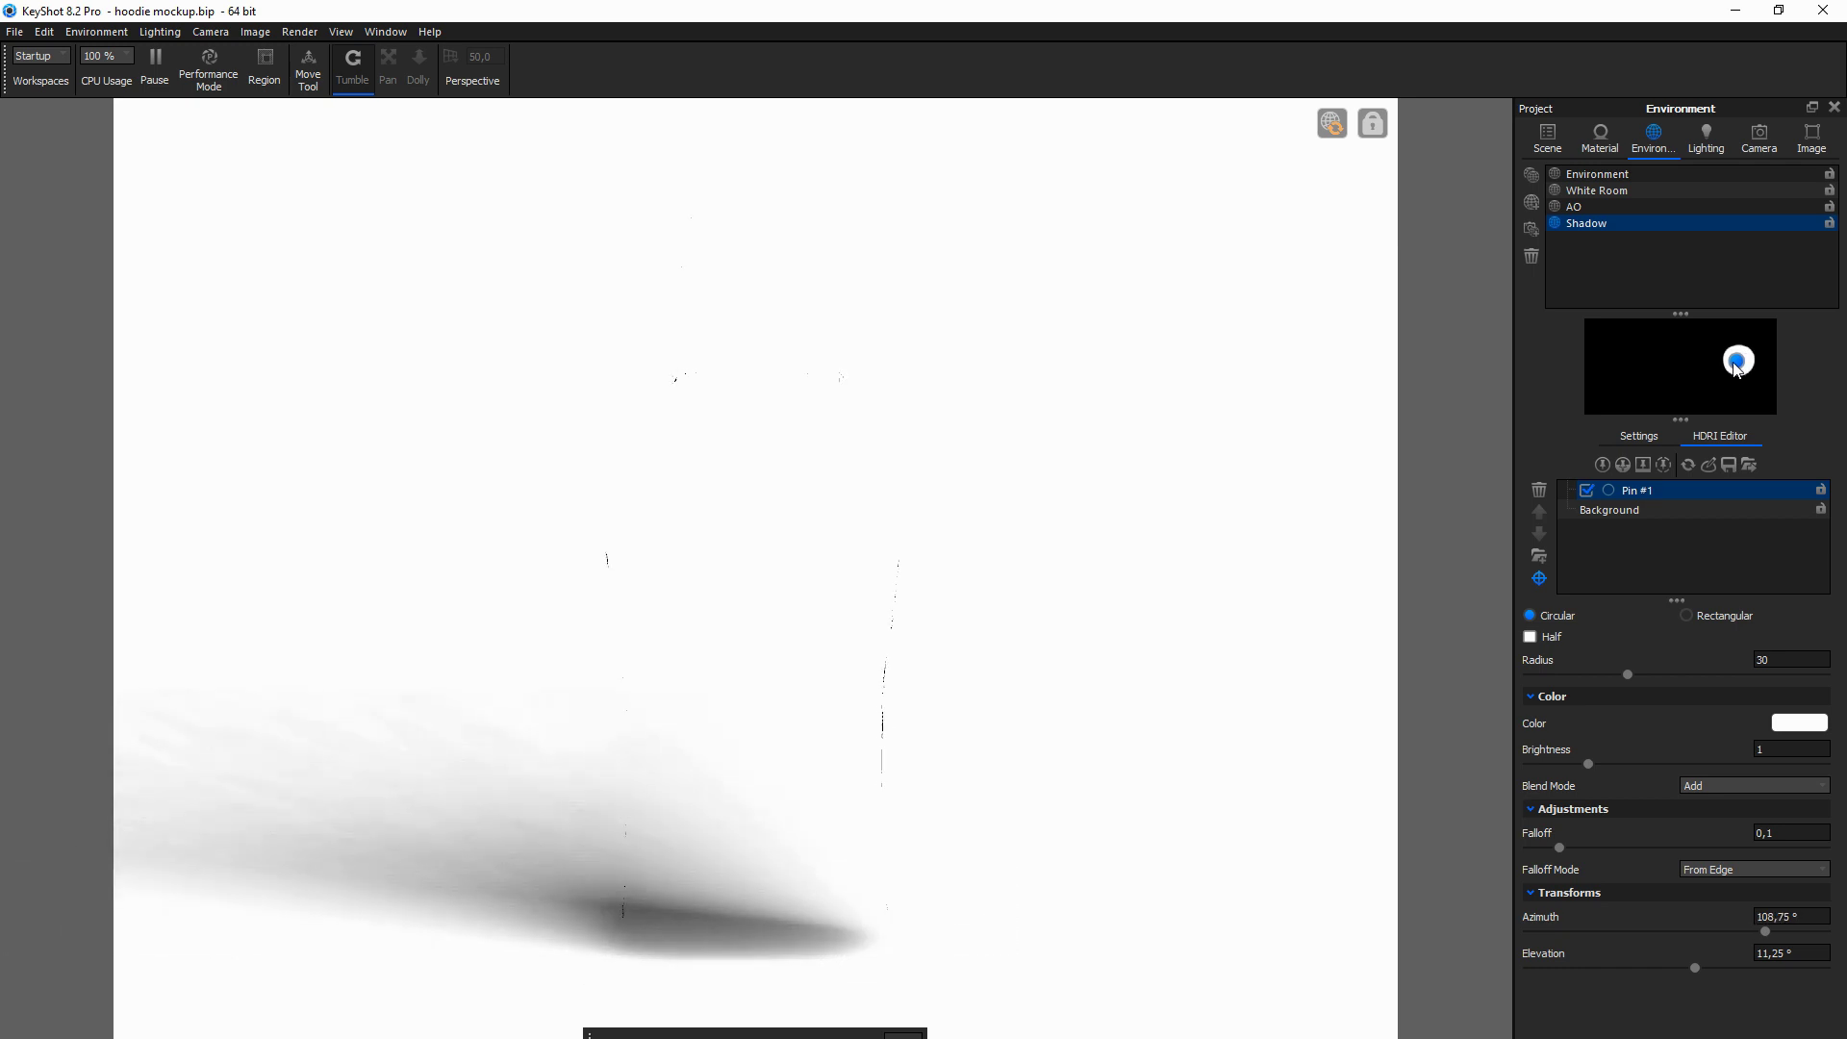
left_click_drag(1628, 675, 1605, 675)
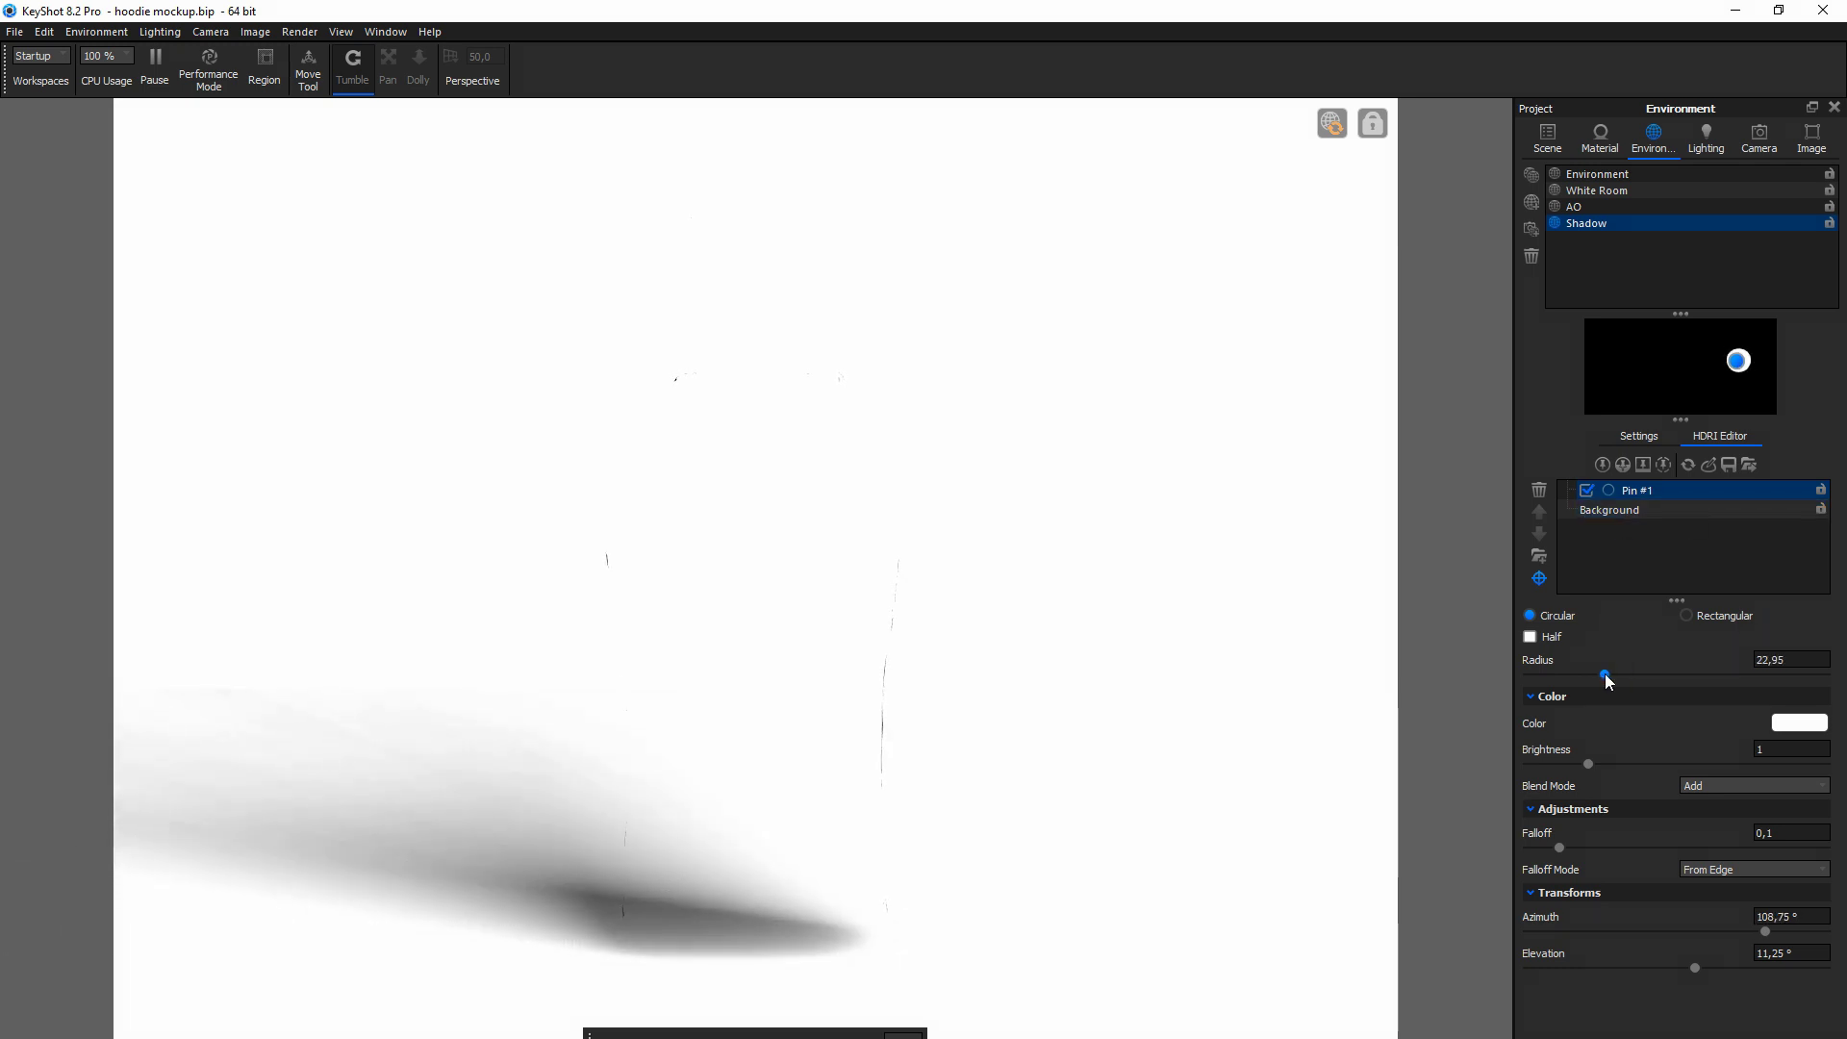
left_click_drag(1737, 366, 1733, 338)
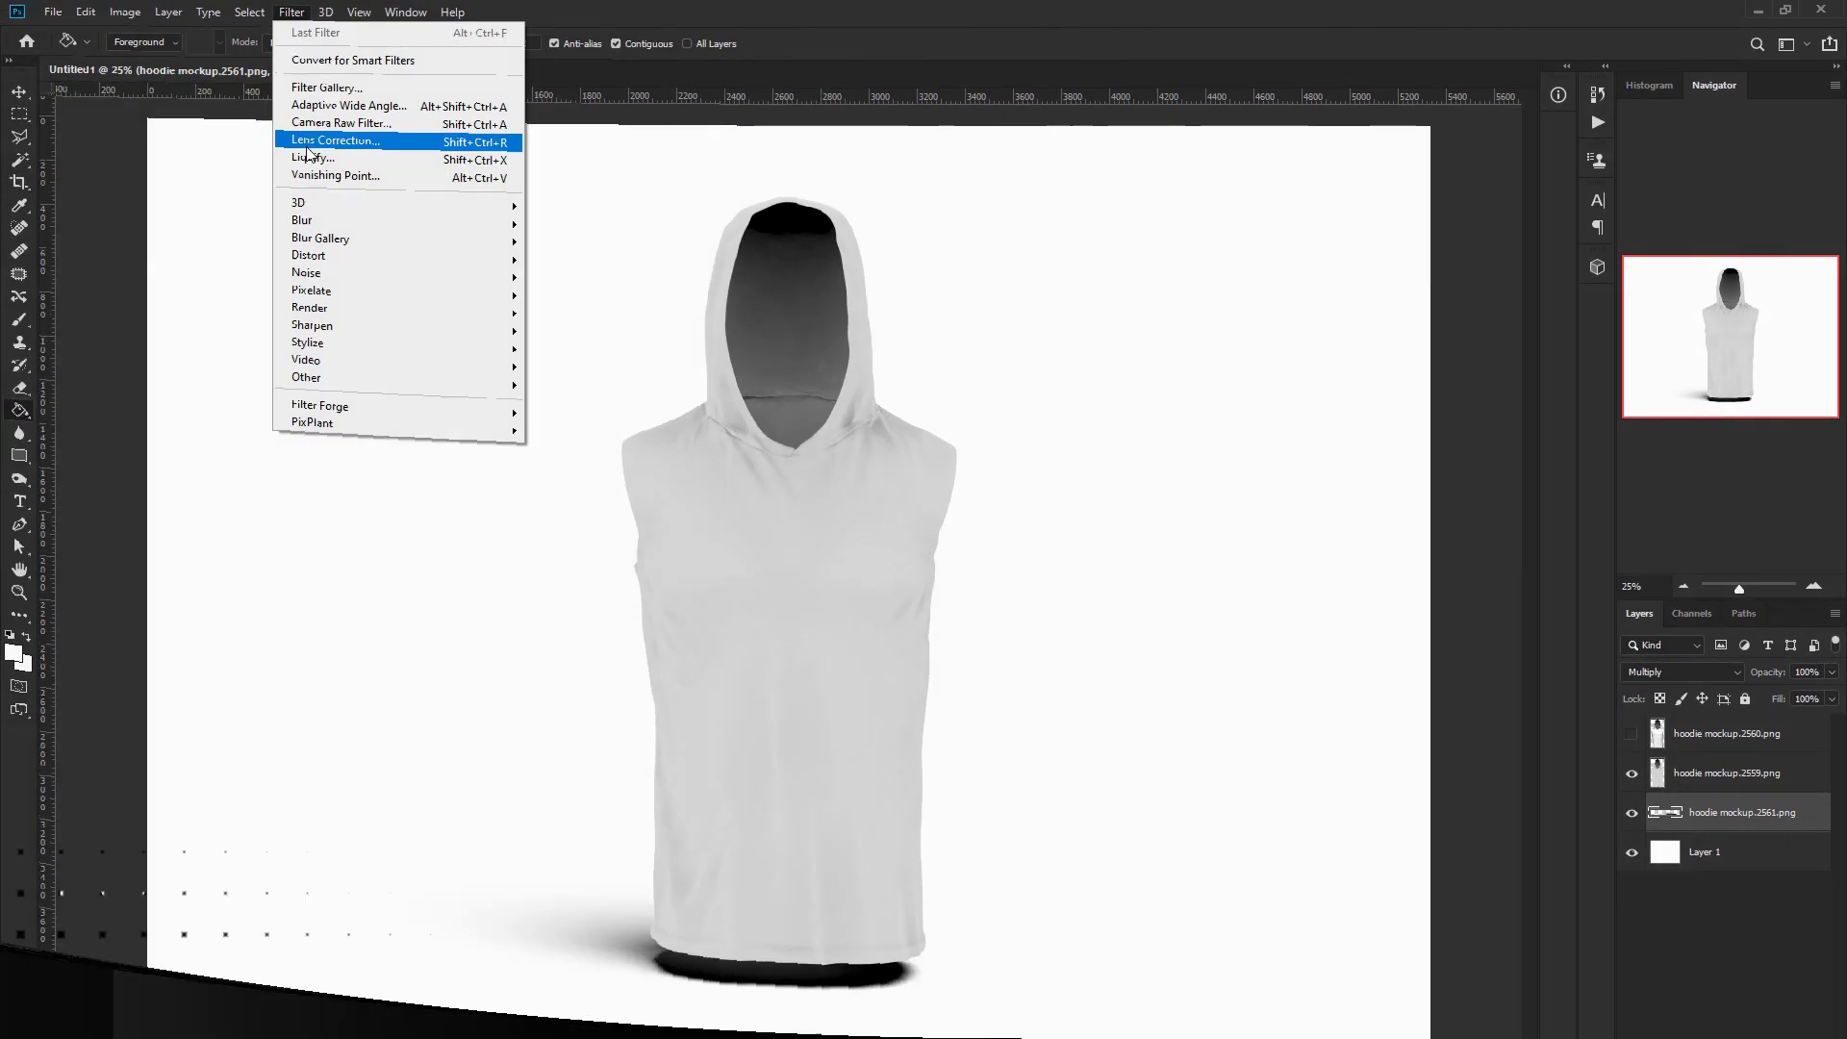
Apply a Gaussian Blur to the shadow layer hoodie mockup.2561.png in Photoshop and lower its opacity to 65%
left_click(576, 304)
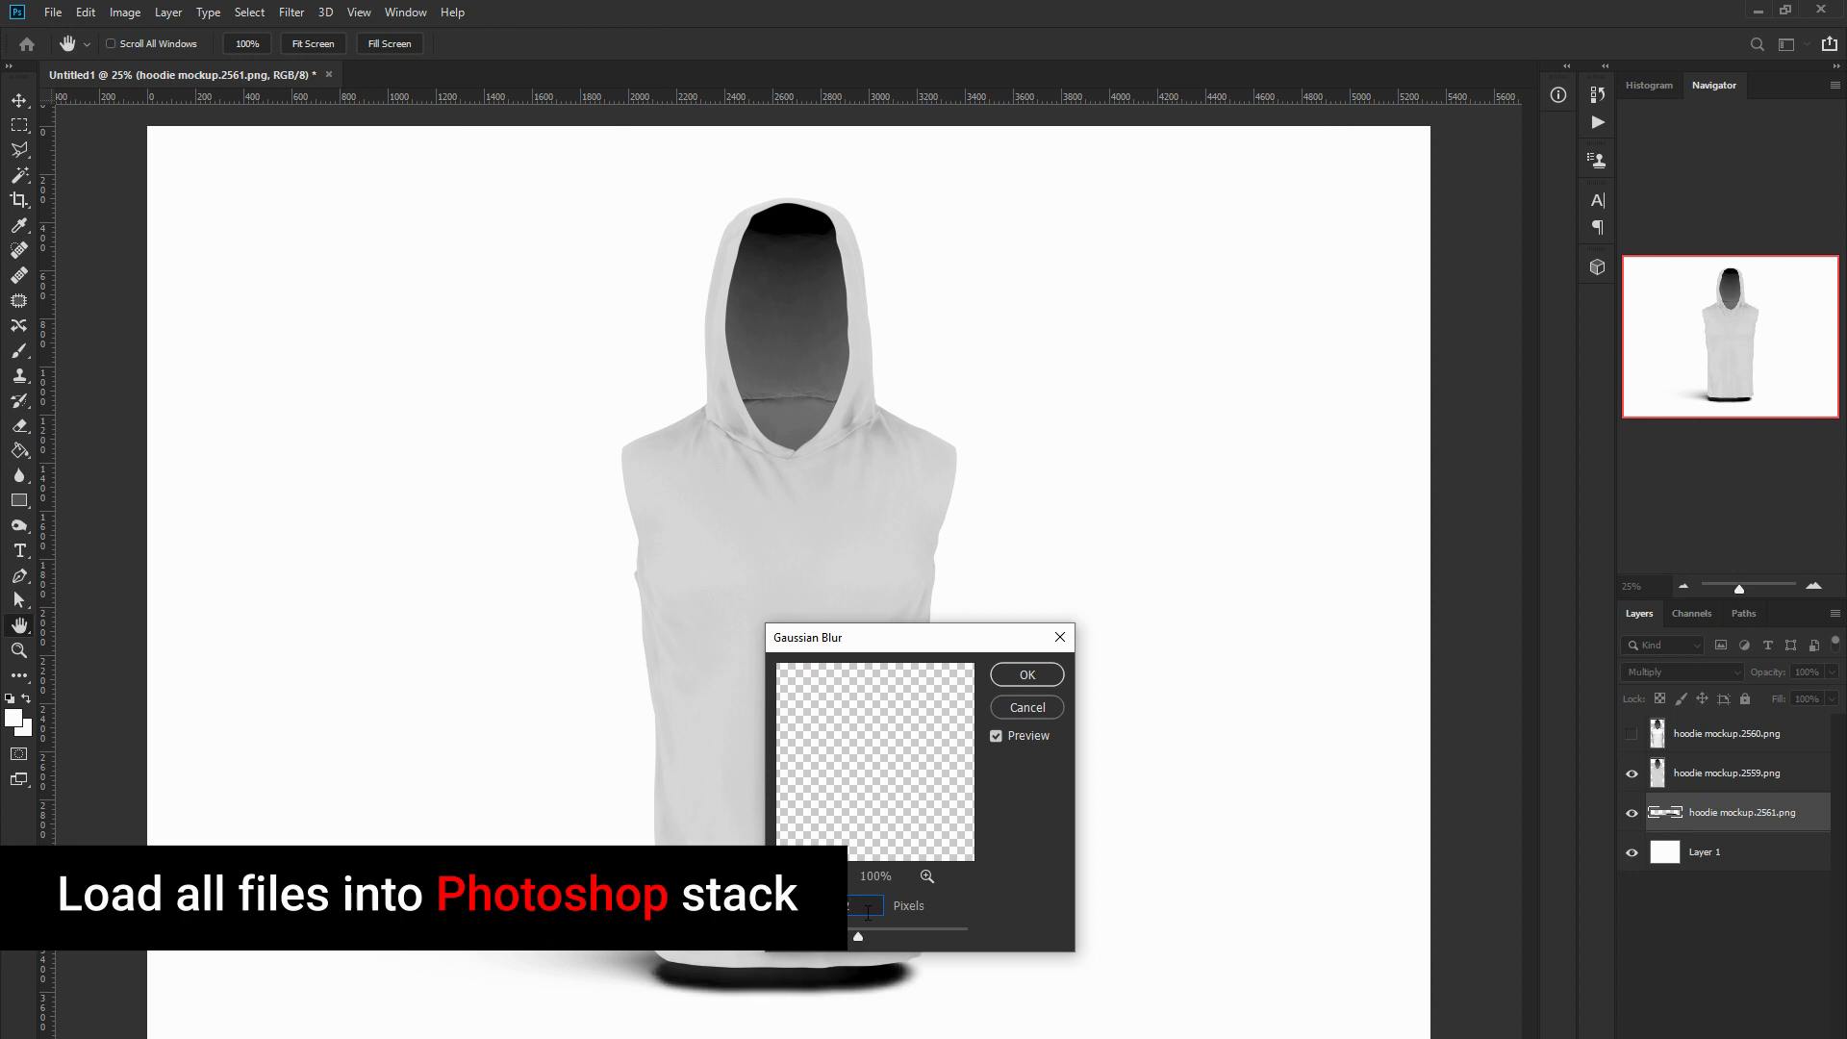
left_click(1000, 674)
key("g")
left_click_drag(1831, 701, 1791, 698)
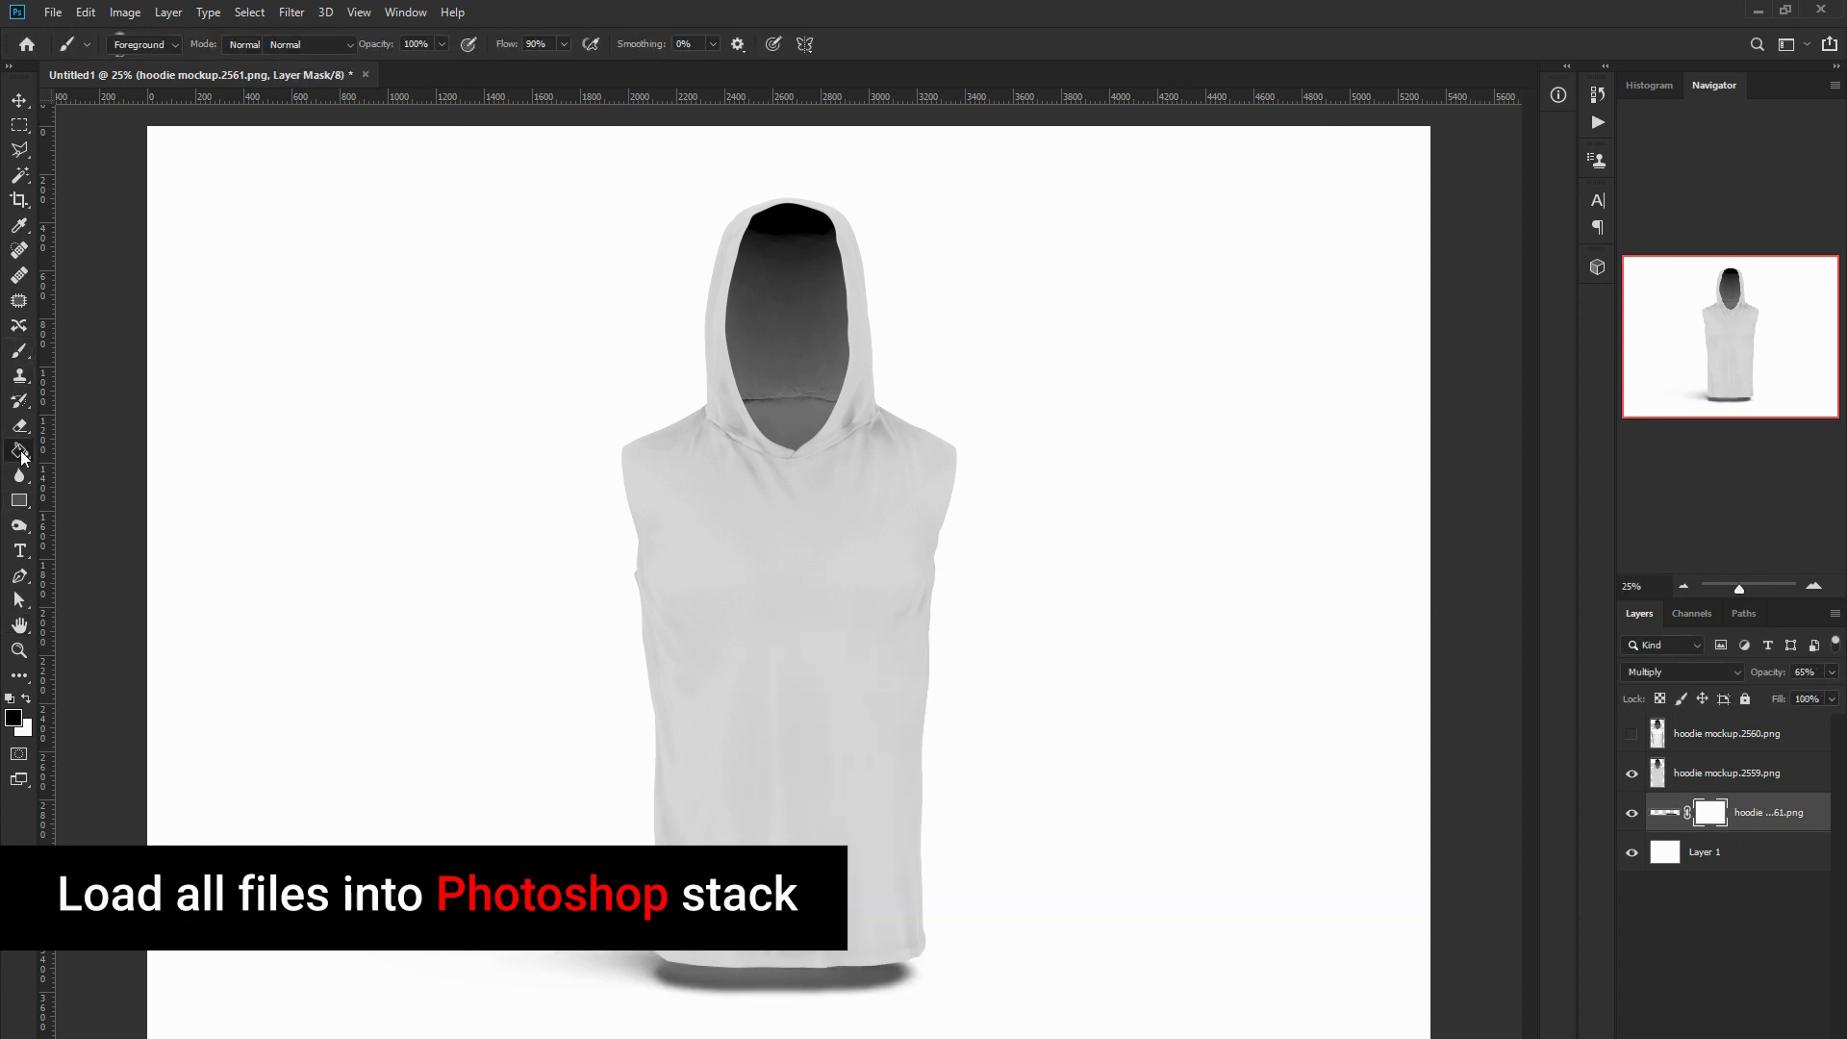
Fade the shadow layer with a gradient on its layer mask and apply the mask
left_click(20, 450)
right_click(1709, 814)
left_click(1701, 869)
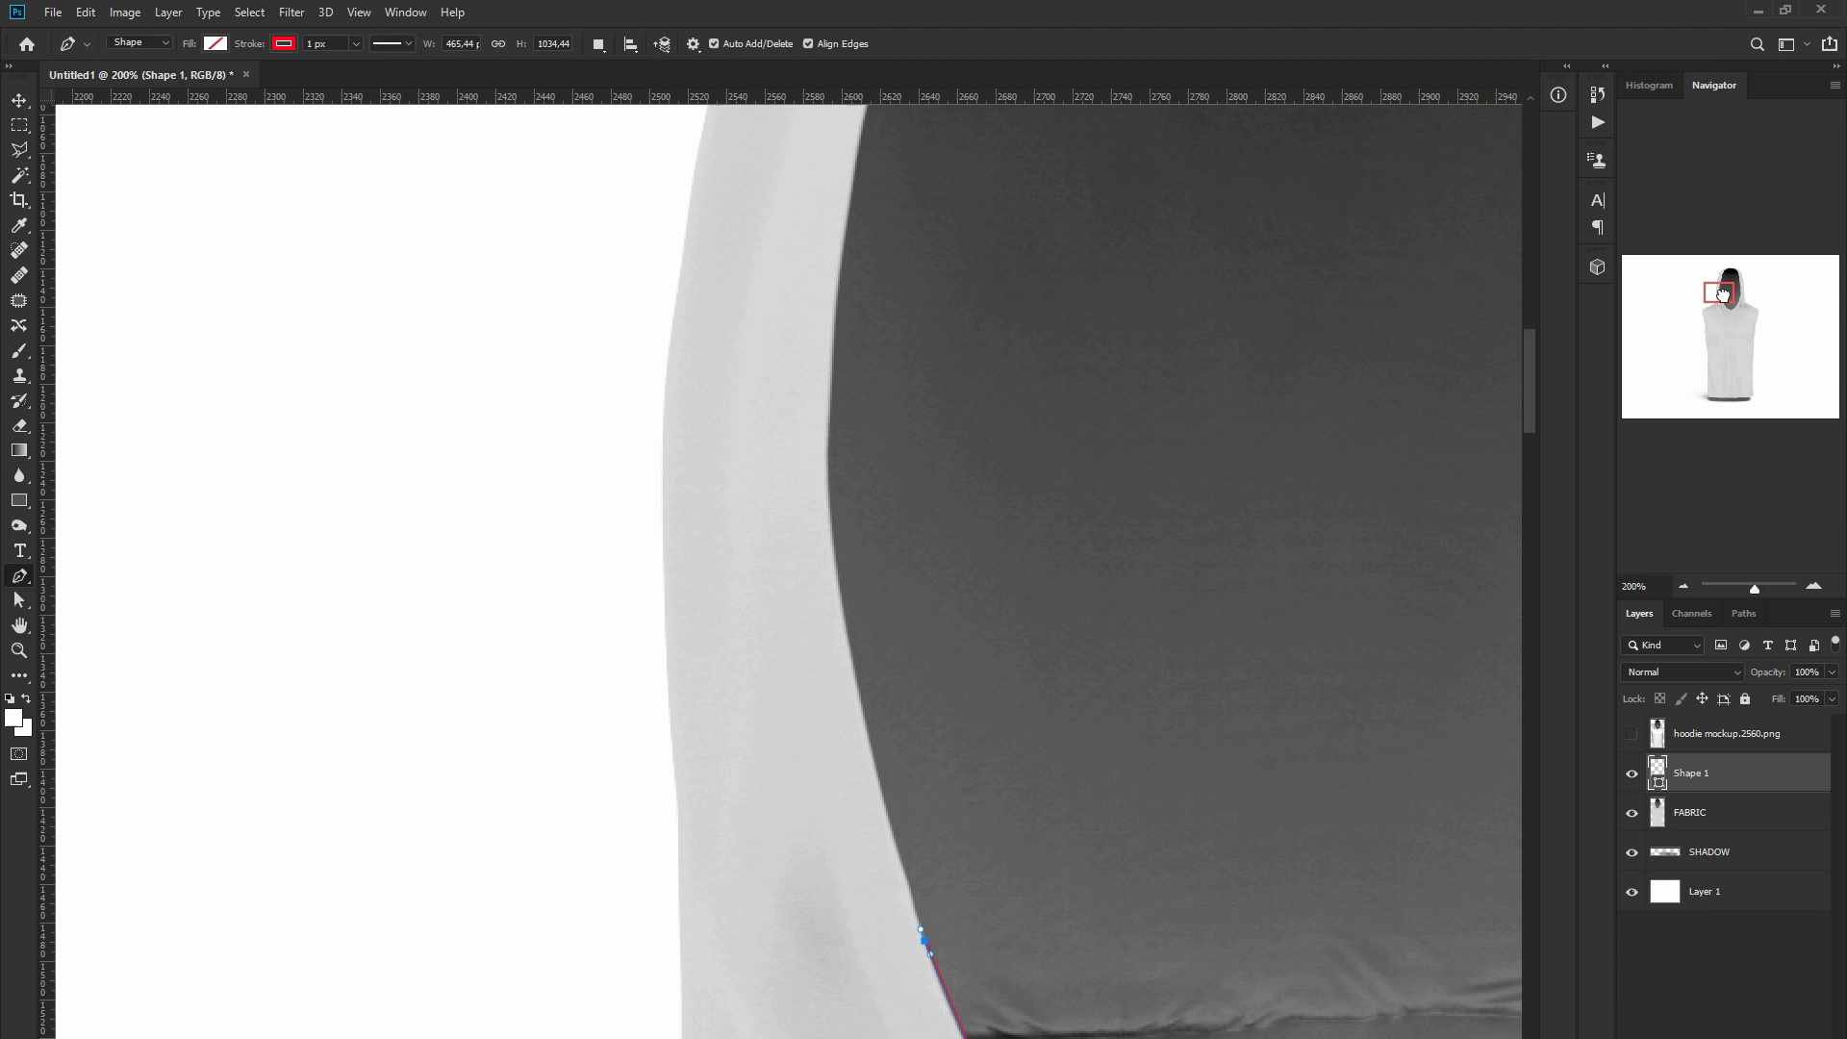
Trace the remaining edge of the hood opening with the Pen tool and close the path at its start
left_click_drag(857, 681, 850, 646)
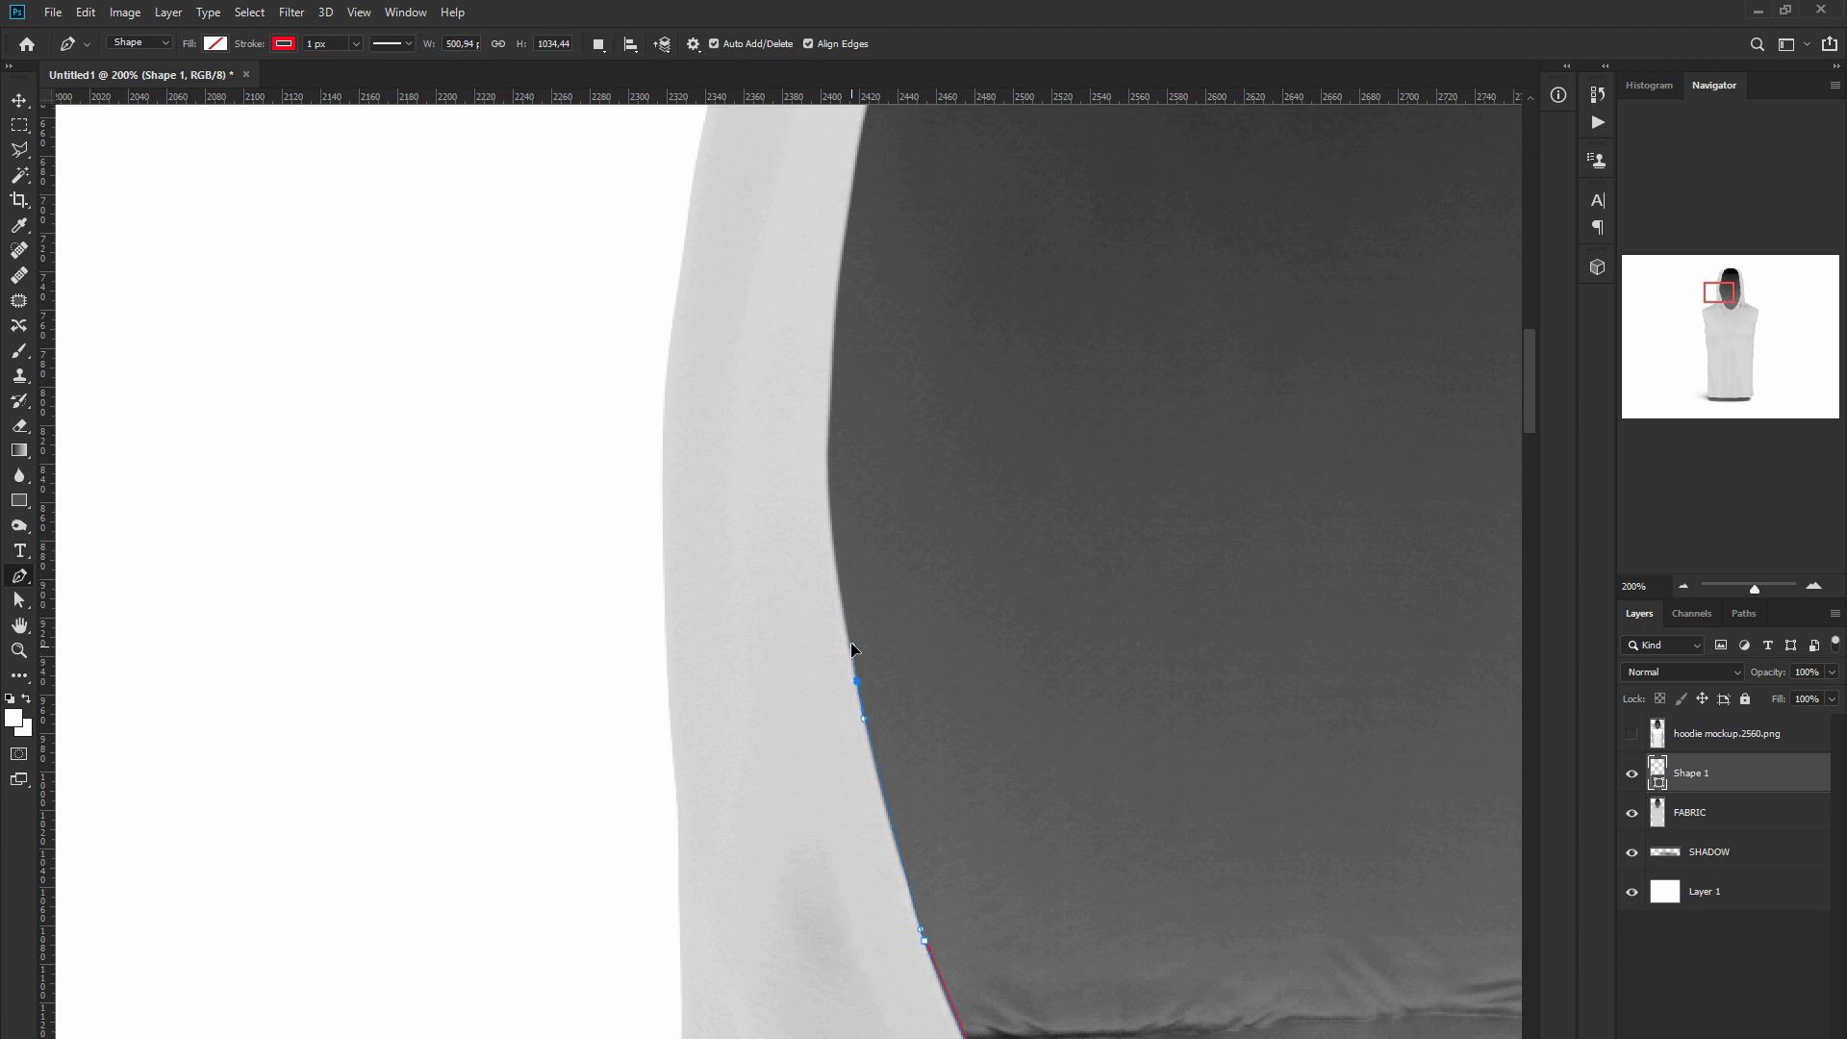
left_click_drag(833, 321, 463, 618)
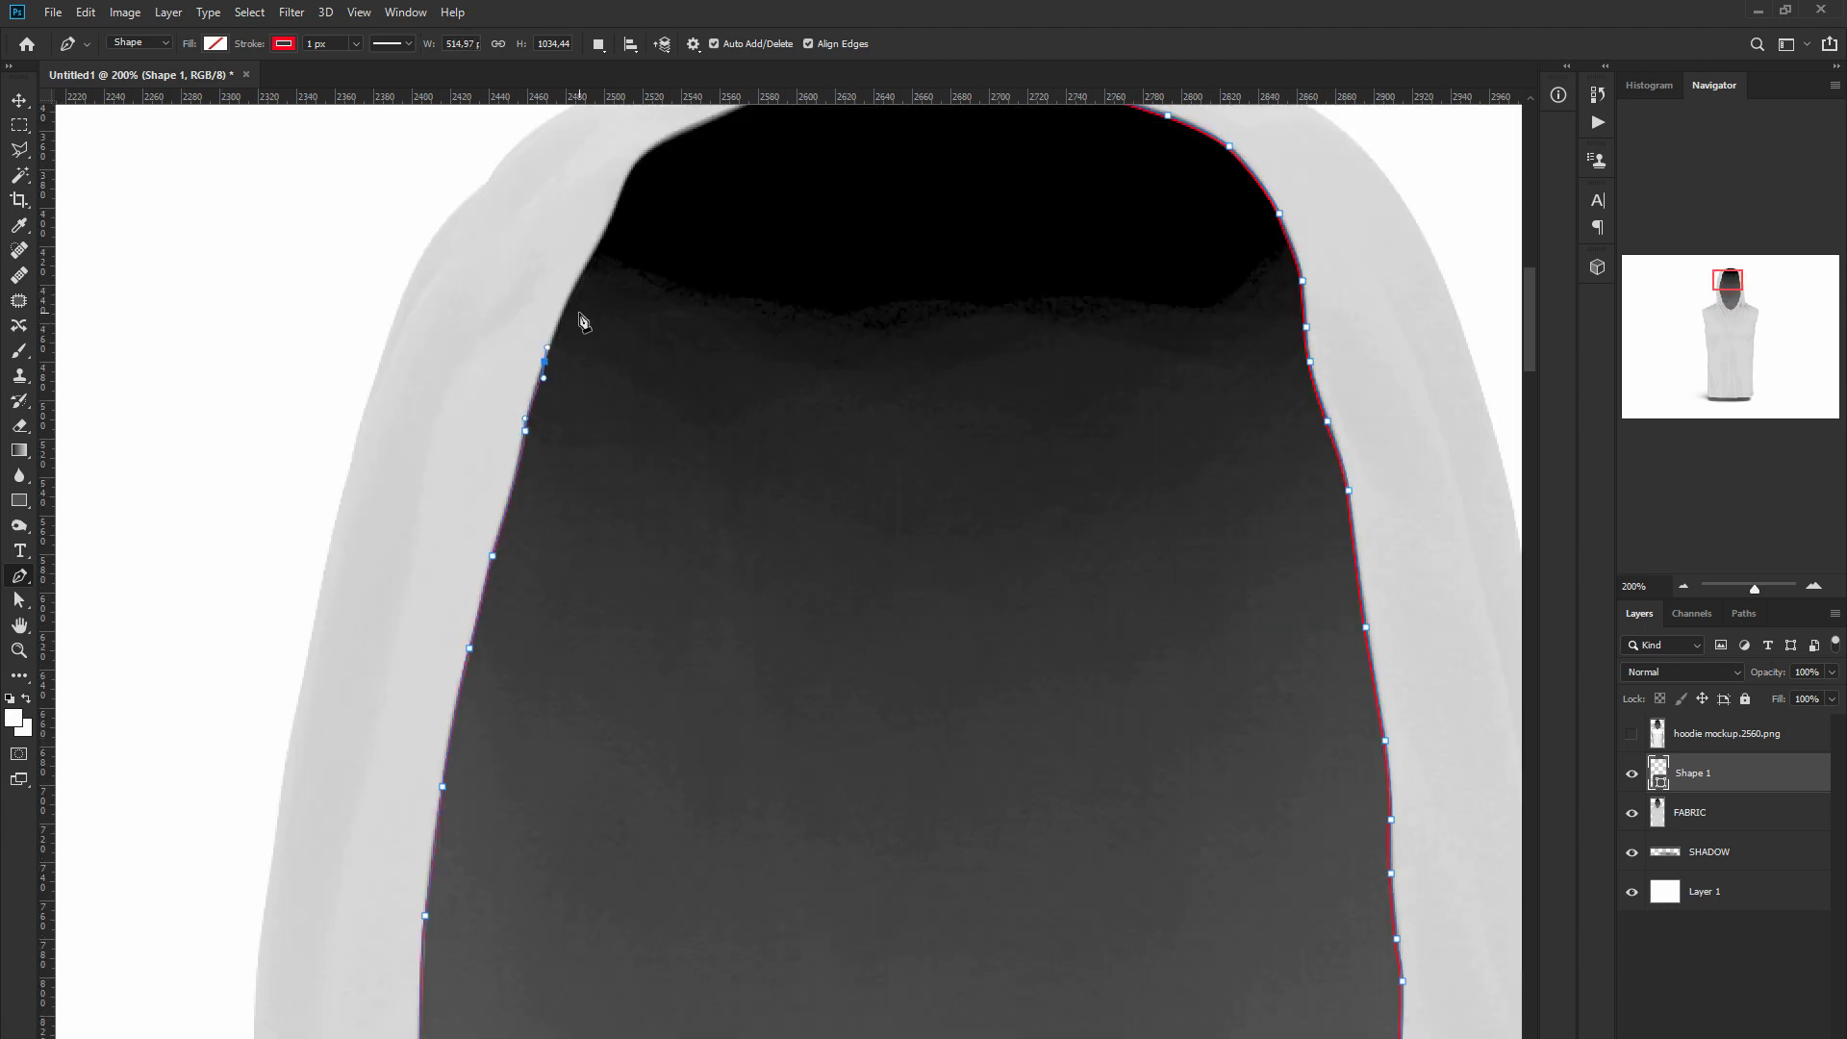
scroll(760, 697, "up", 5)
key("ctrl+minus")
key("ctrl+minus")
key("ctrl+minus")
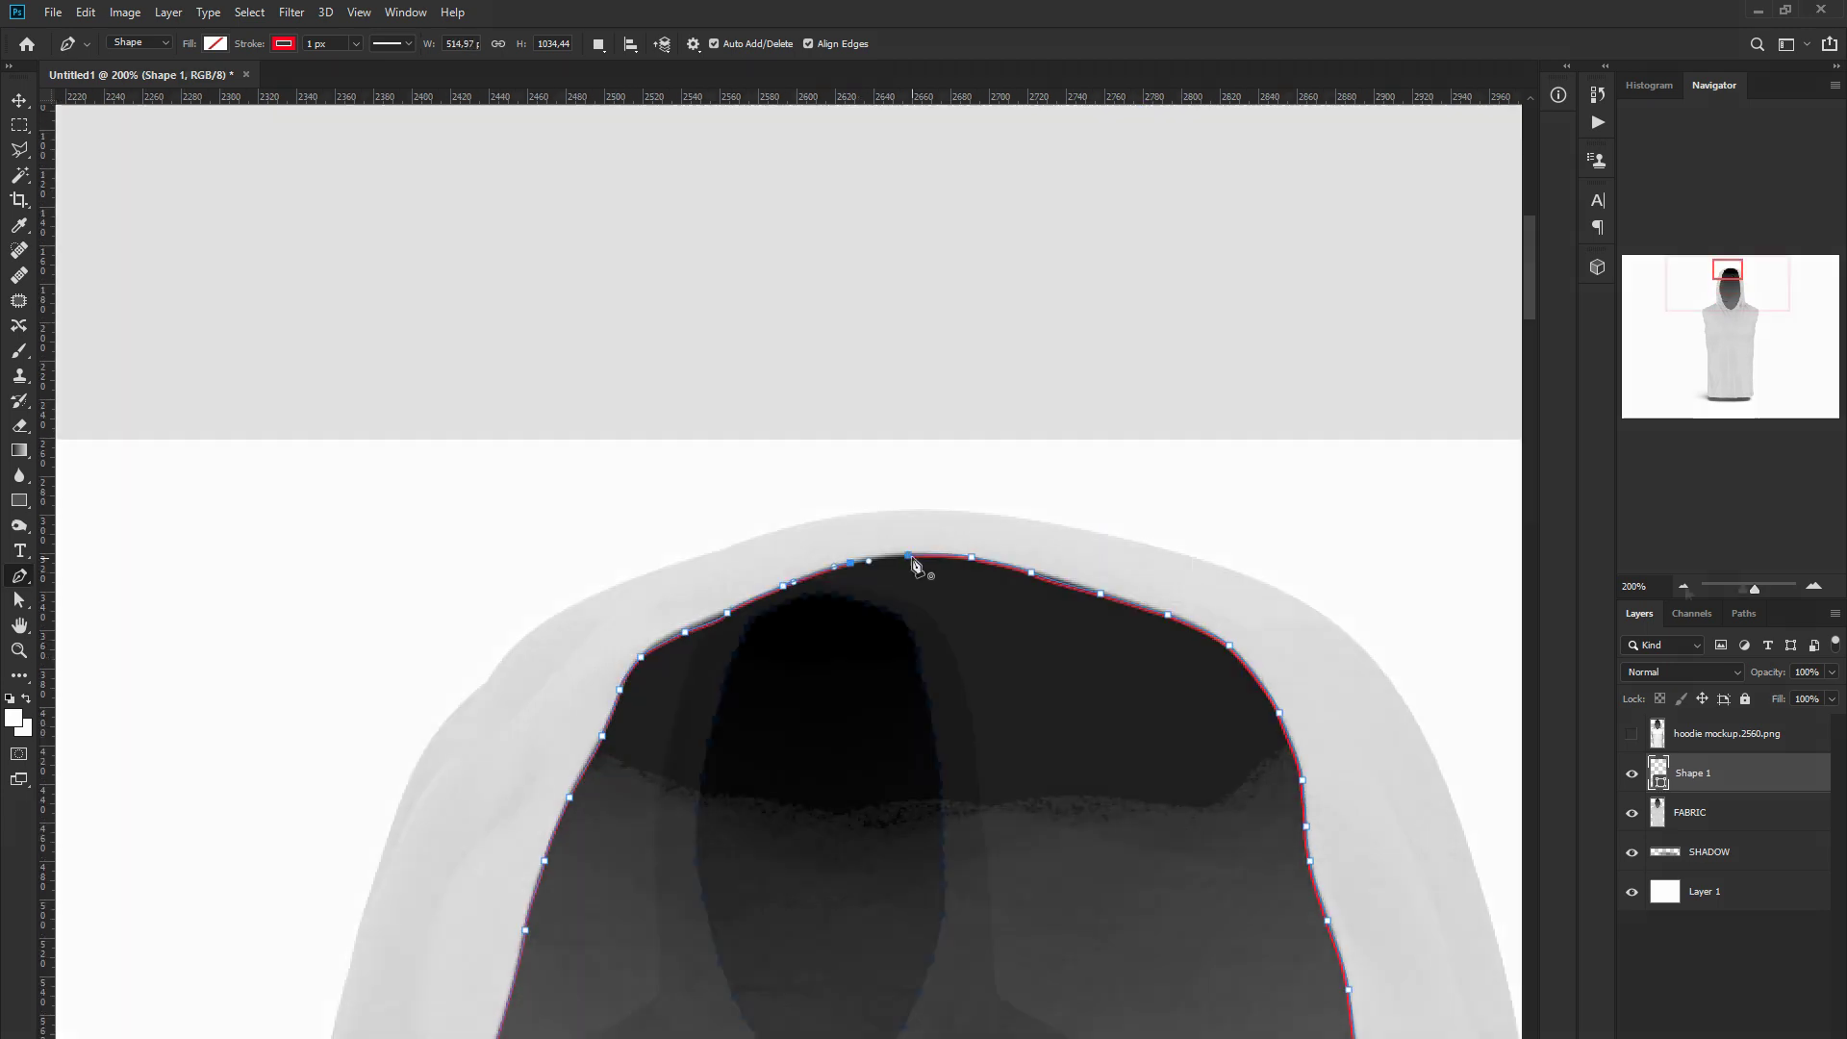
left_click_drag(1736, 380, 1739, 299)
Duplicate the FABRIC layer for separating the hood opening
left_click(1815, 585)
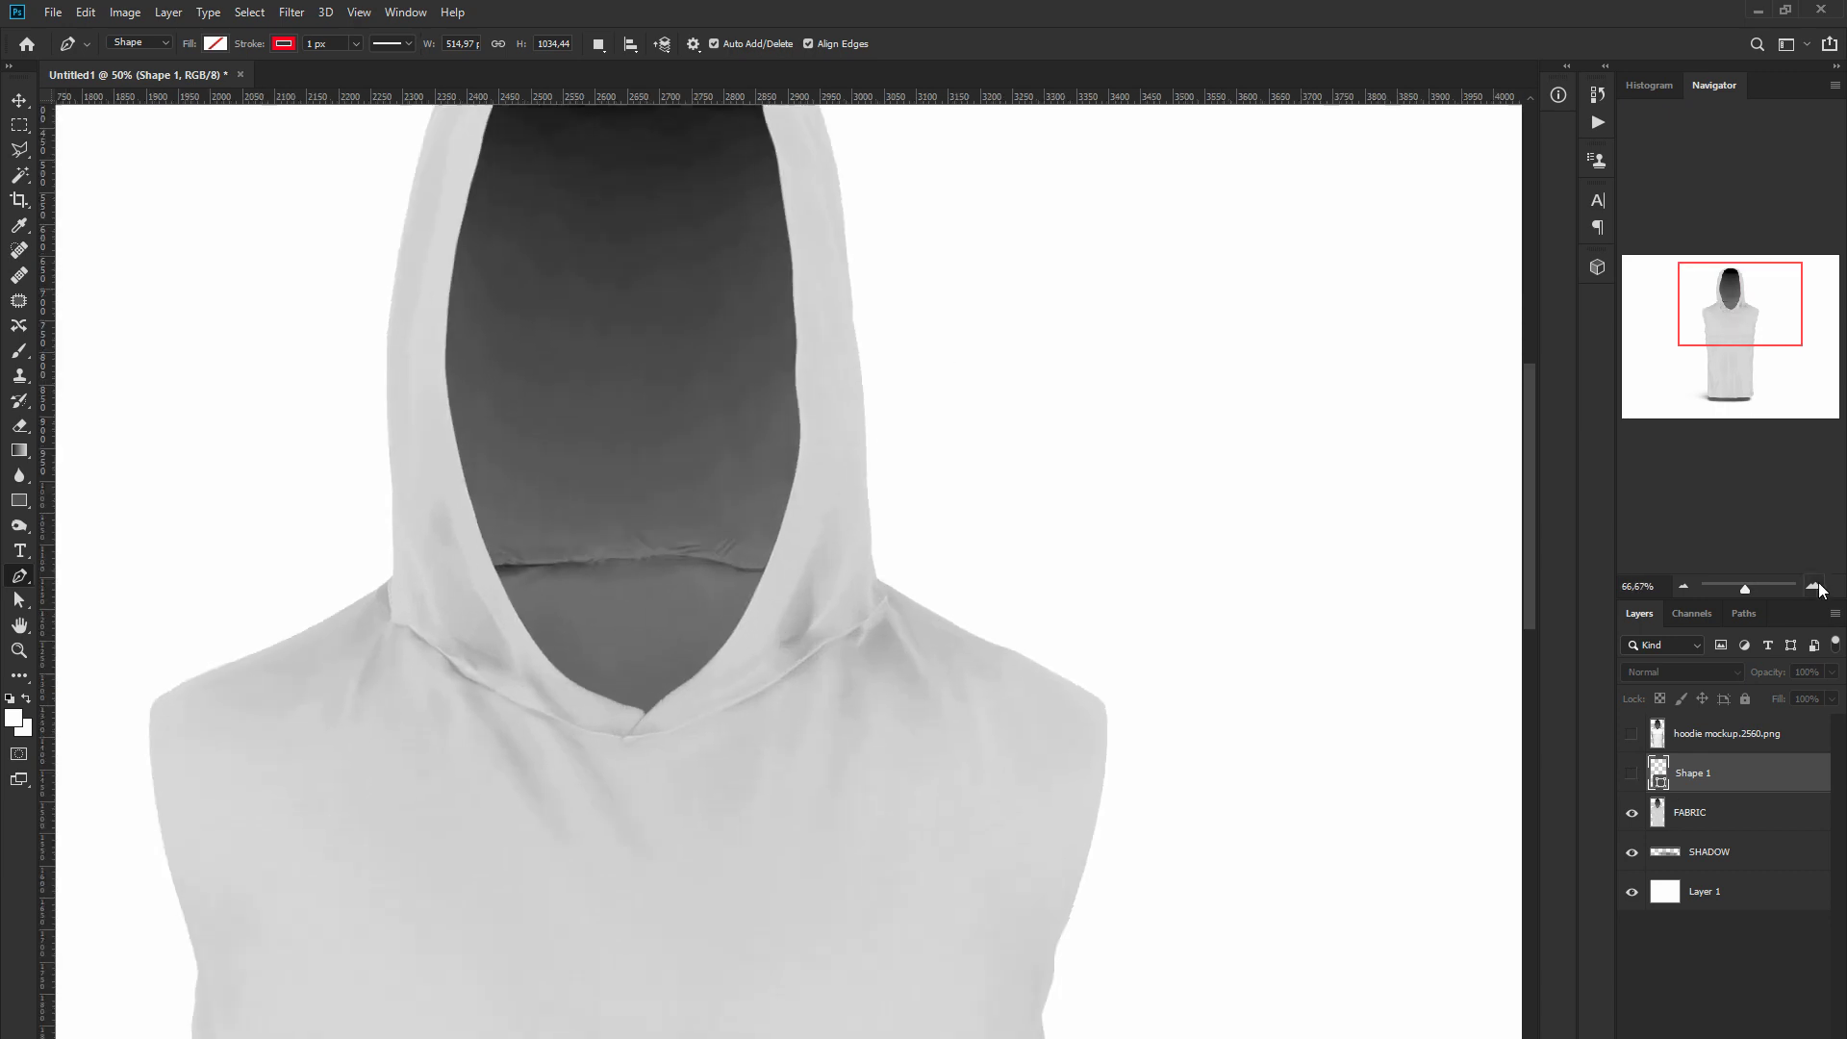
left_click(1815, 586)
left_click_drag(1772, 816, 1791, 1031)
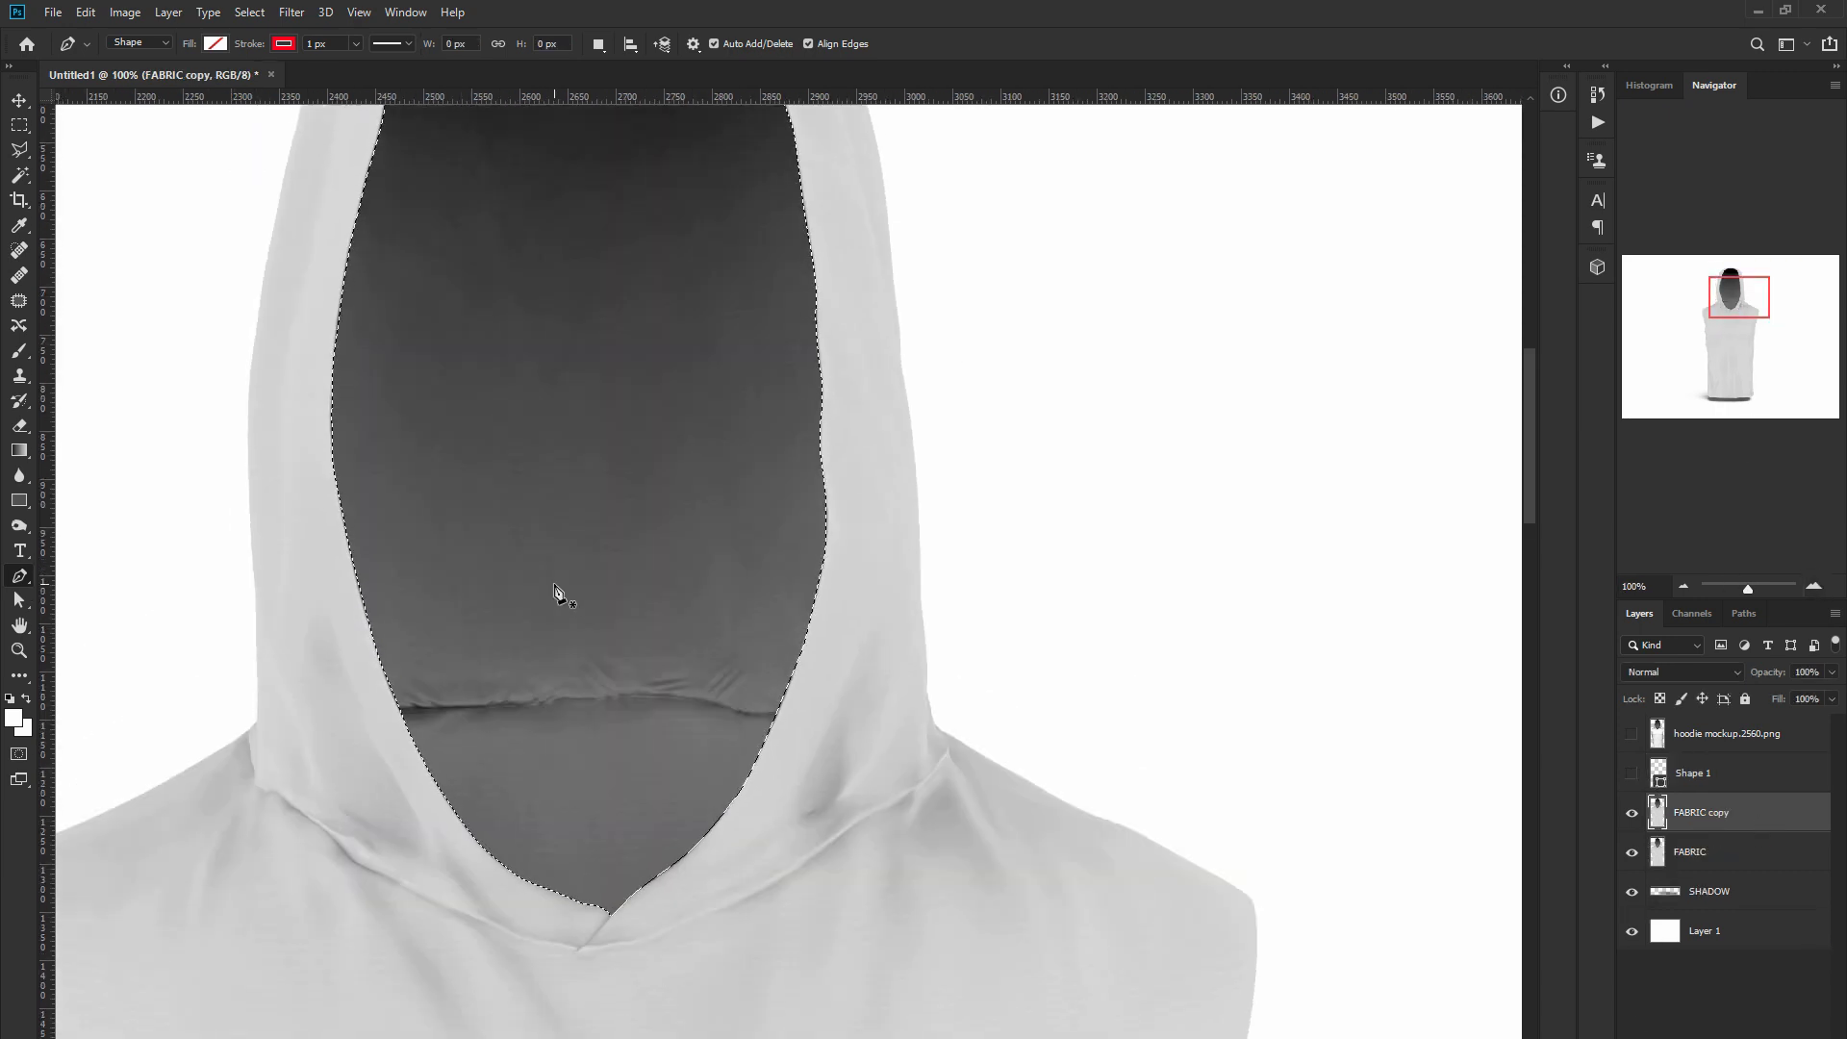
Cut the selected hood interior out of FABRIC copy onto its own layer and hide the original FABRIC layer
key("l")
right_click(679, 596)
left_click(792, 746)
left_click(1631, 891)
left_click(1631, 813)
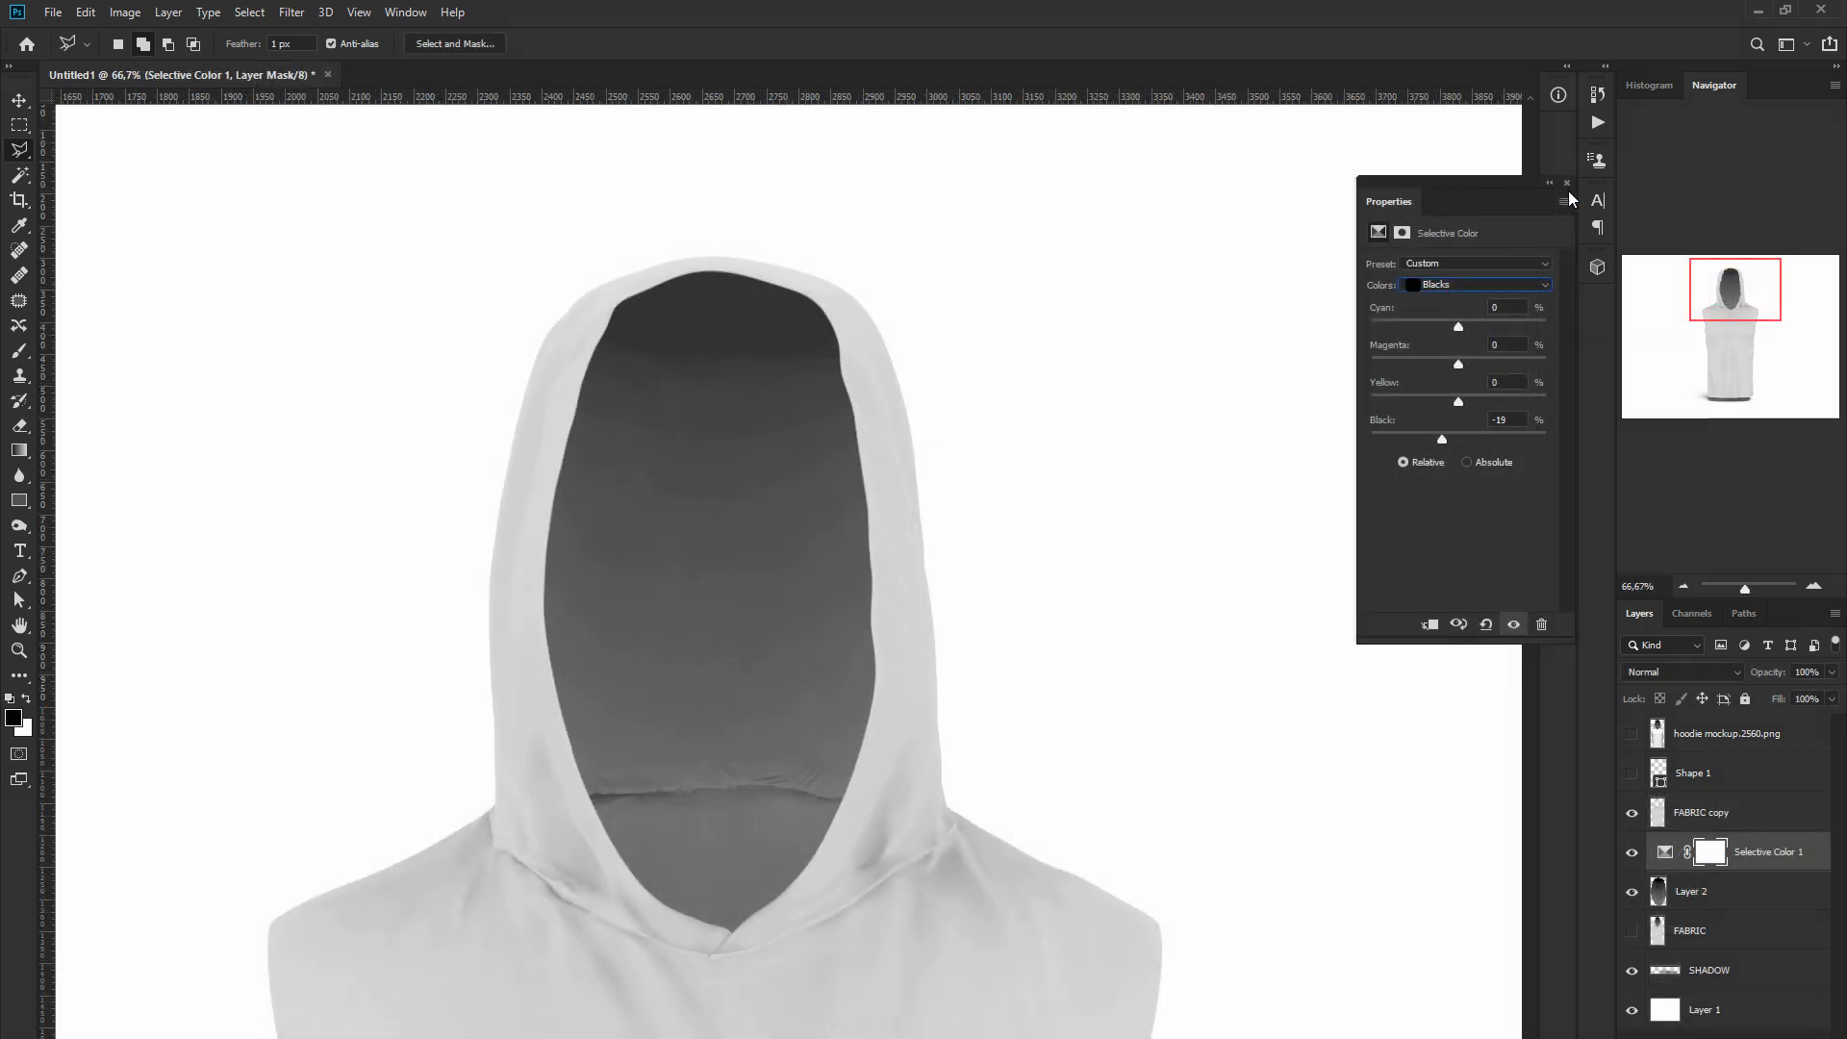
Clip the Selective Color adjustment to the hood interior's Layer 2 and brighten that layer with a Levels adjustment
left_click(1542, 181)
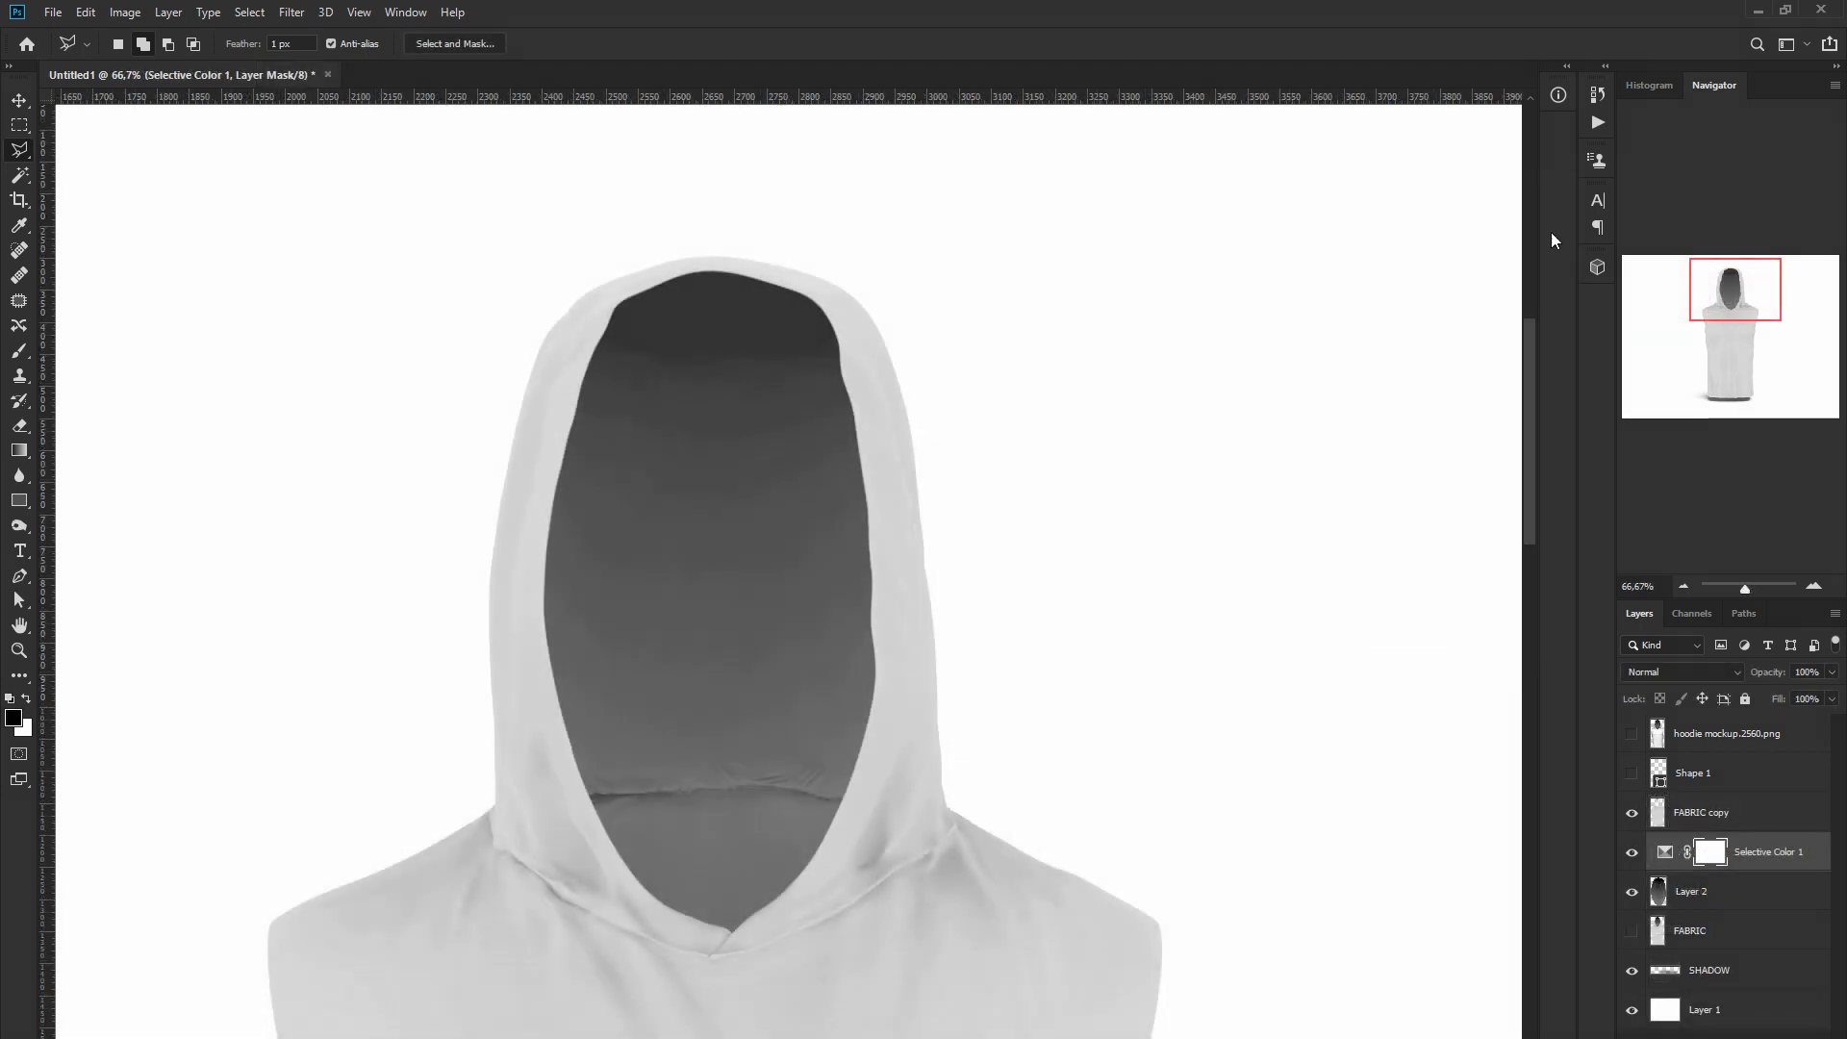
left_click(1670, 869, "alt")
left_click(1736, 891)
left_click(1744, 1033)
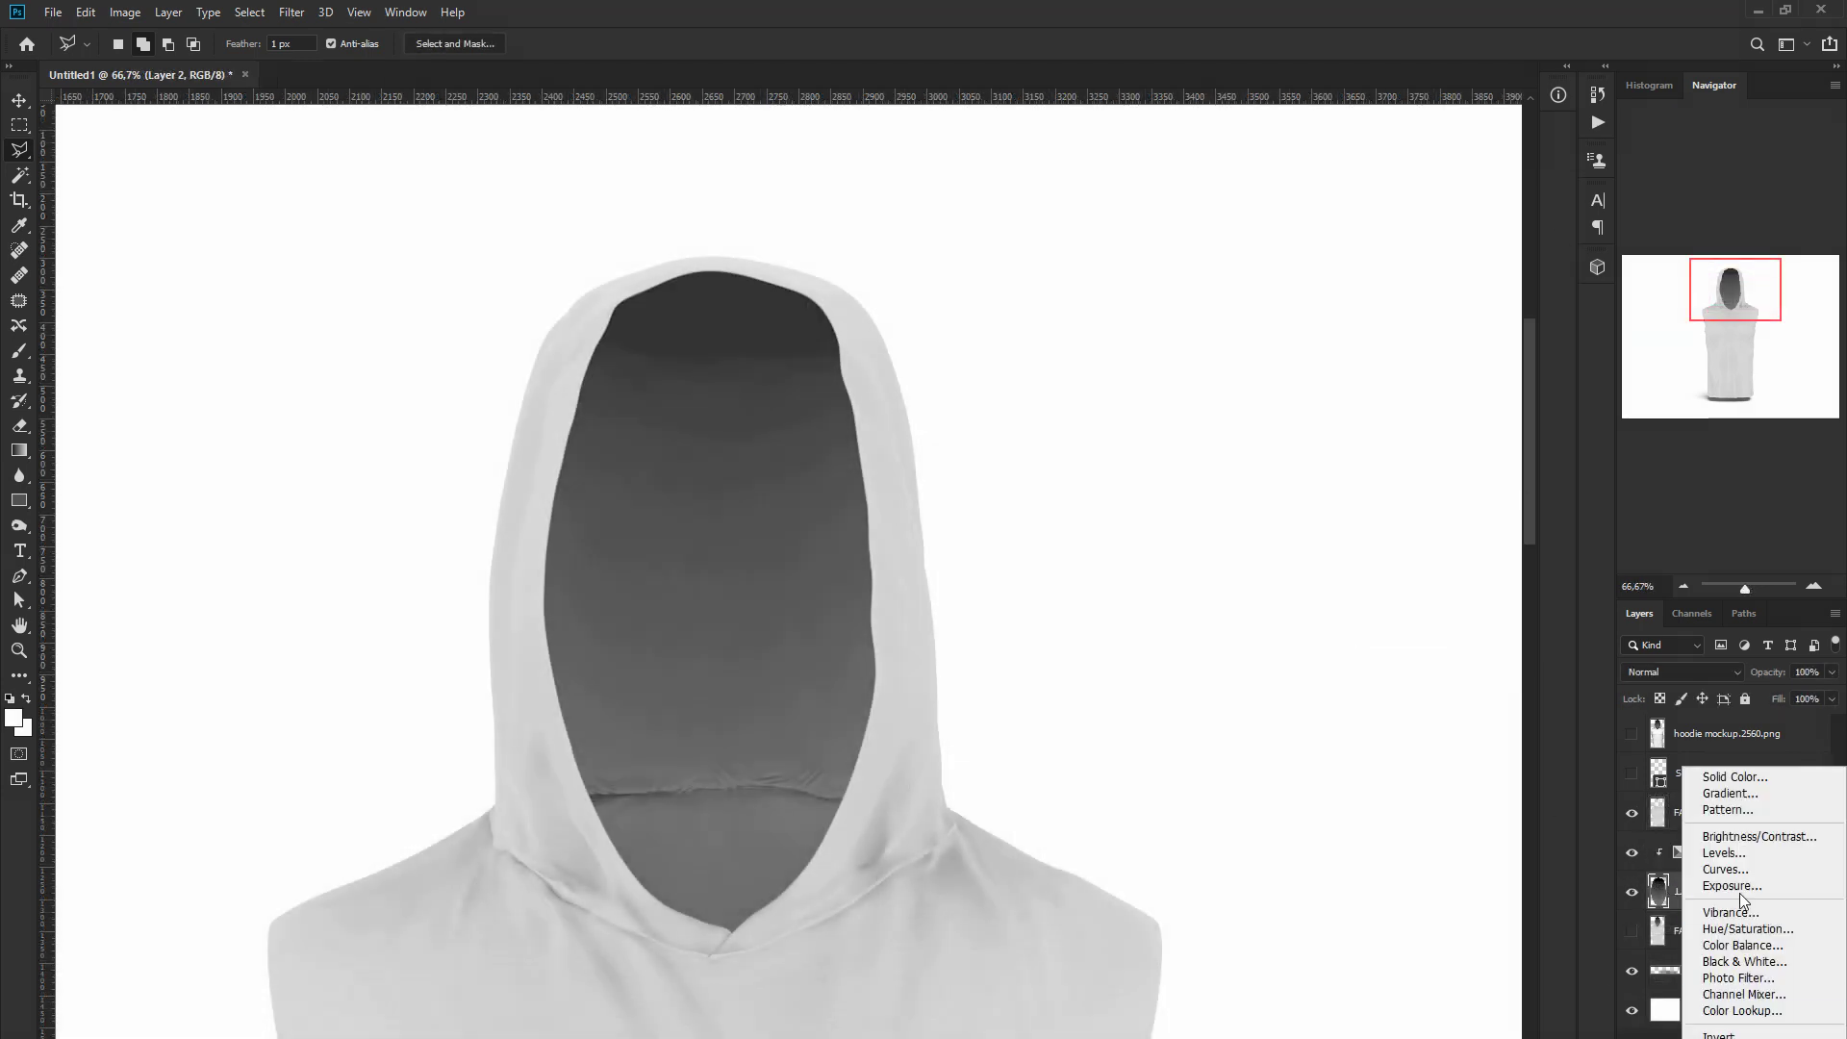
left_click(1732, 853)
left_click_drag(1547, 404, 1517, 404)
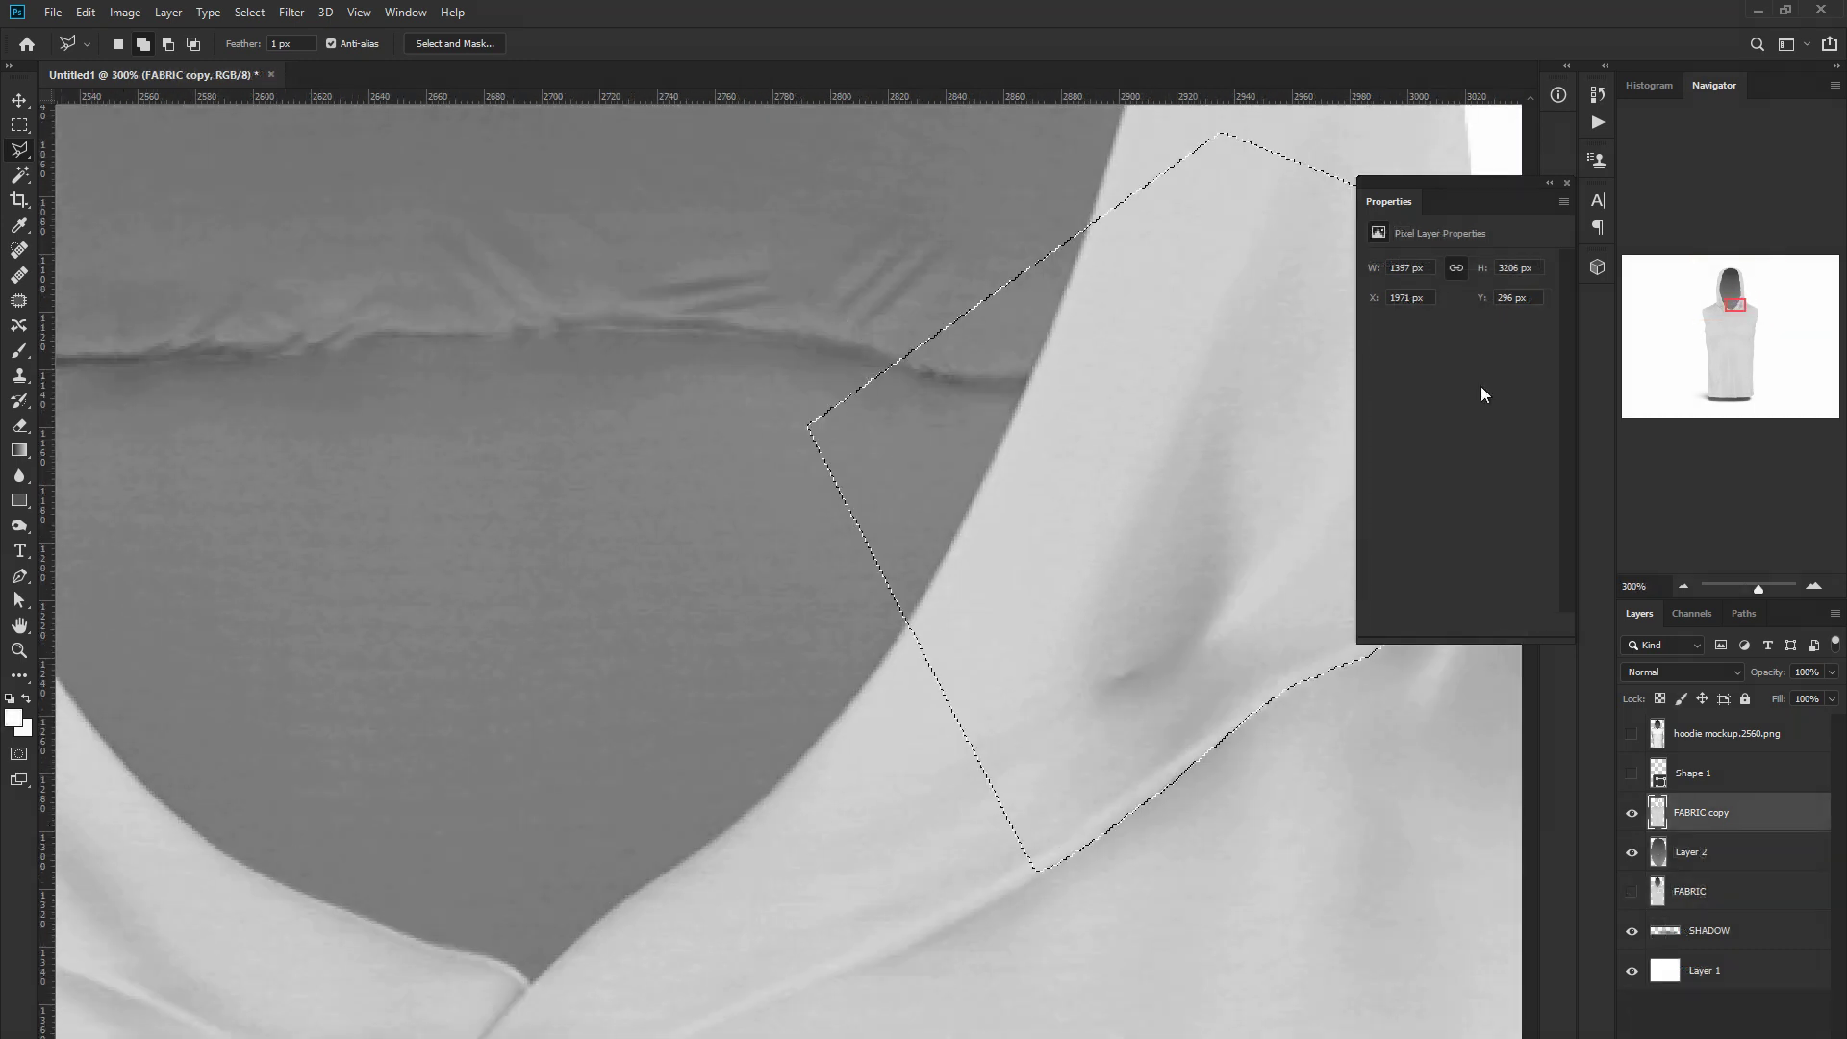
Add the remaining front collar area along the neck seam to the selection on FABRIC copy with the Polygonal Lasso
left_click(842, 298)
left_click(1059, 789)
left_click(1048, 865)
left_click(884, 952)
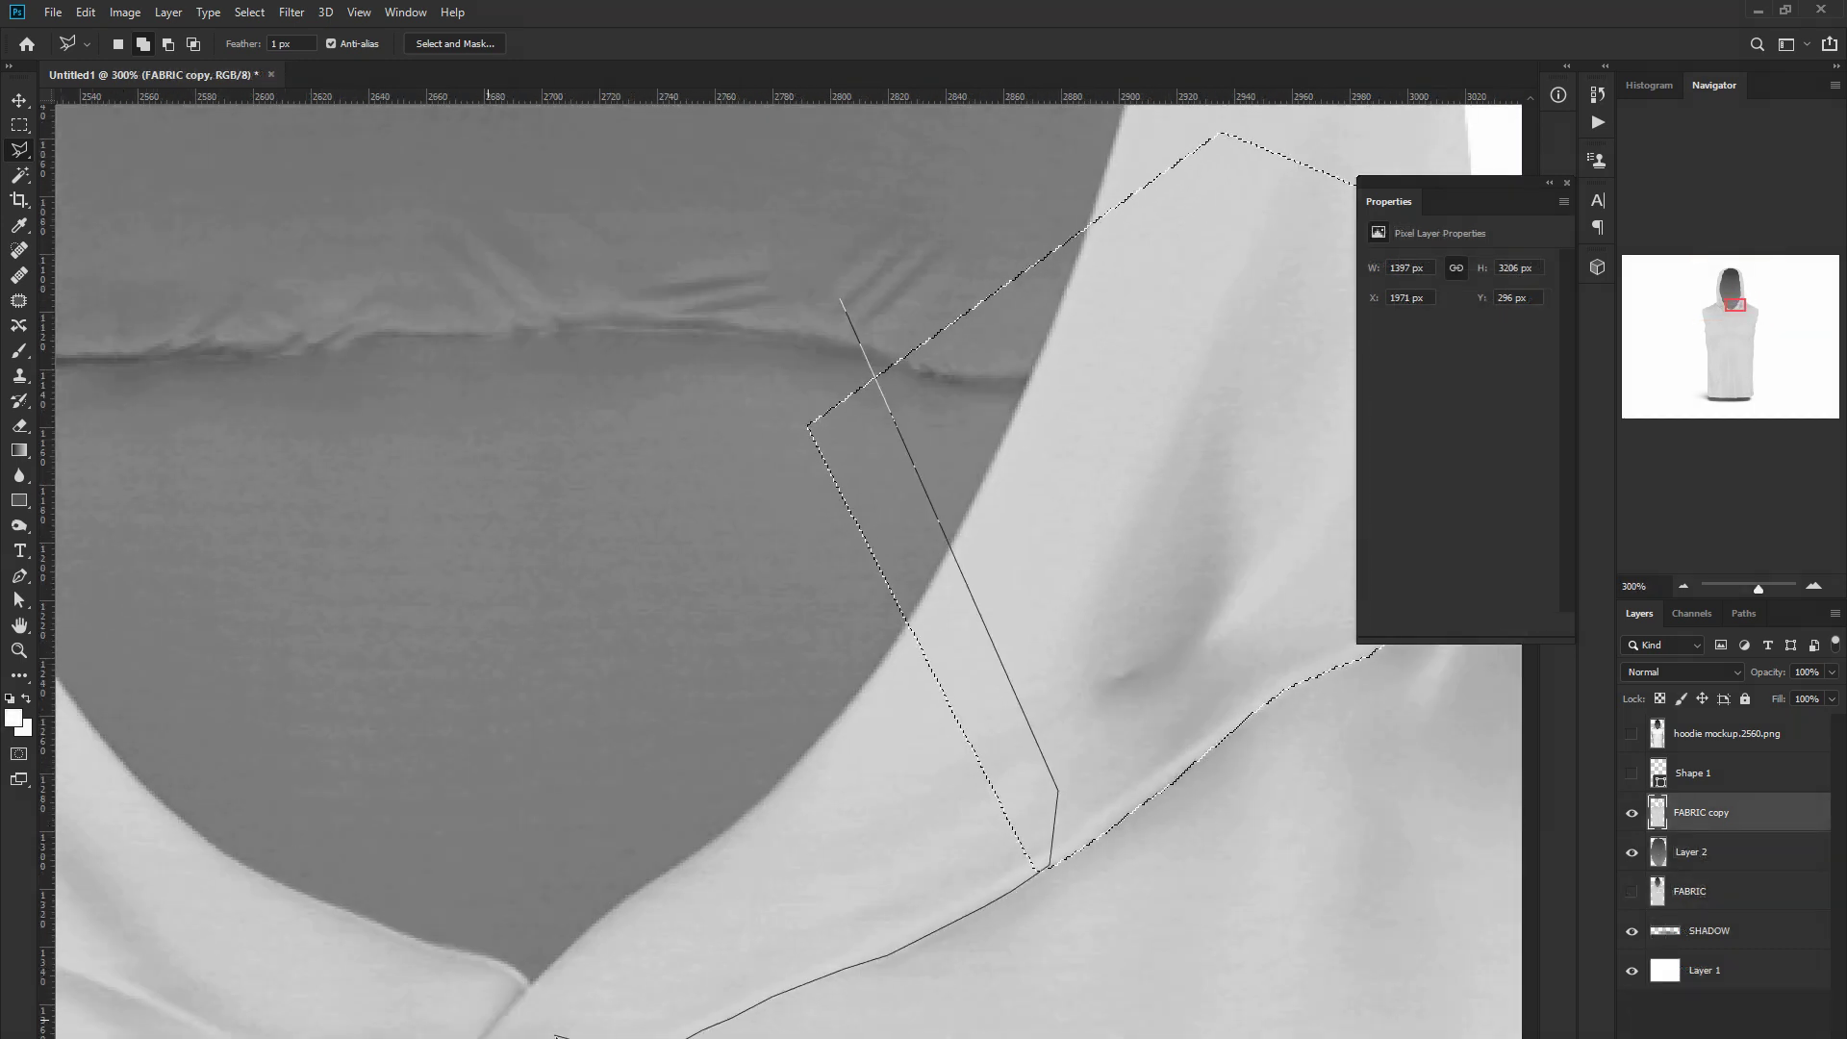
left_click(426, 1038)
left_click(356, 1038)
left_click(282, 1038)
left_click(300, 845)
double_click(541, 481)
Extend the selection around the rest of the hood and cut it from FABRIC copy onto its own layer
mouse_move(541, 481)
left_mouse_down()
mouse_move(836, 539)
mouse_move(1360, 346)
left_mouse_up()
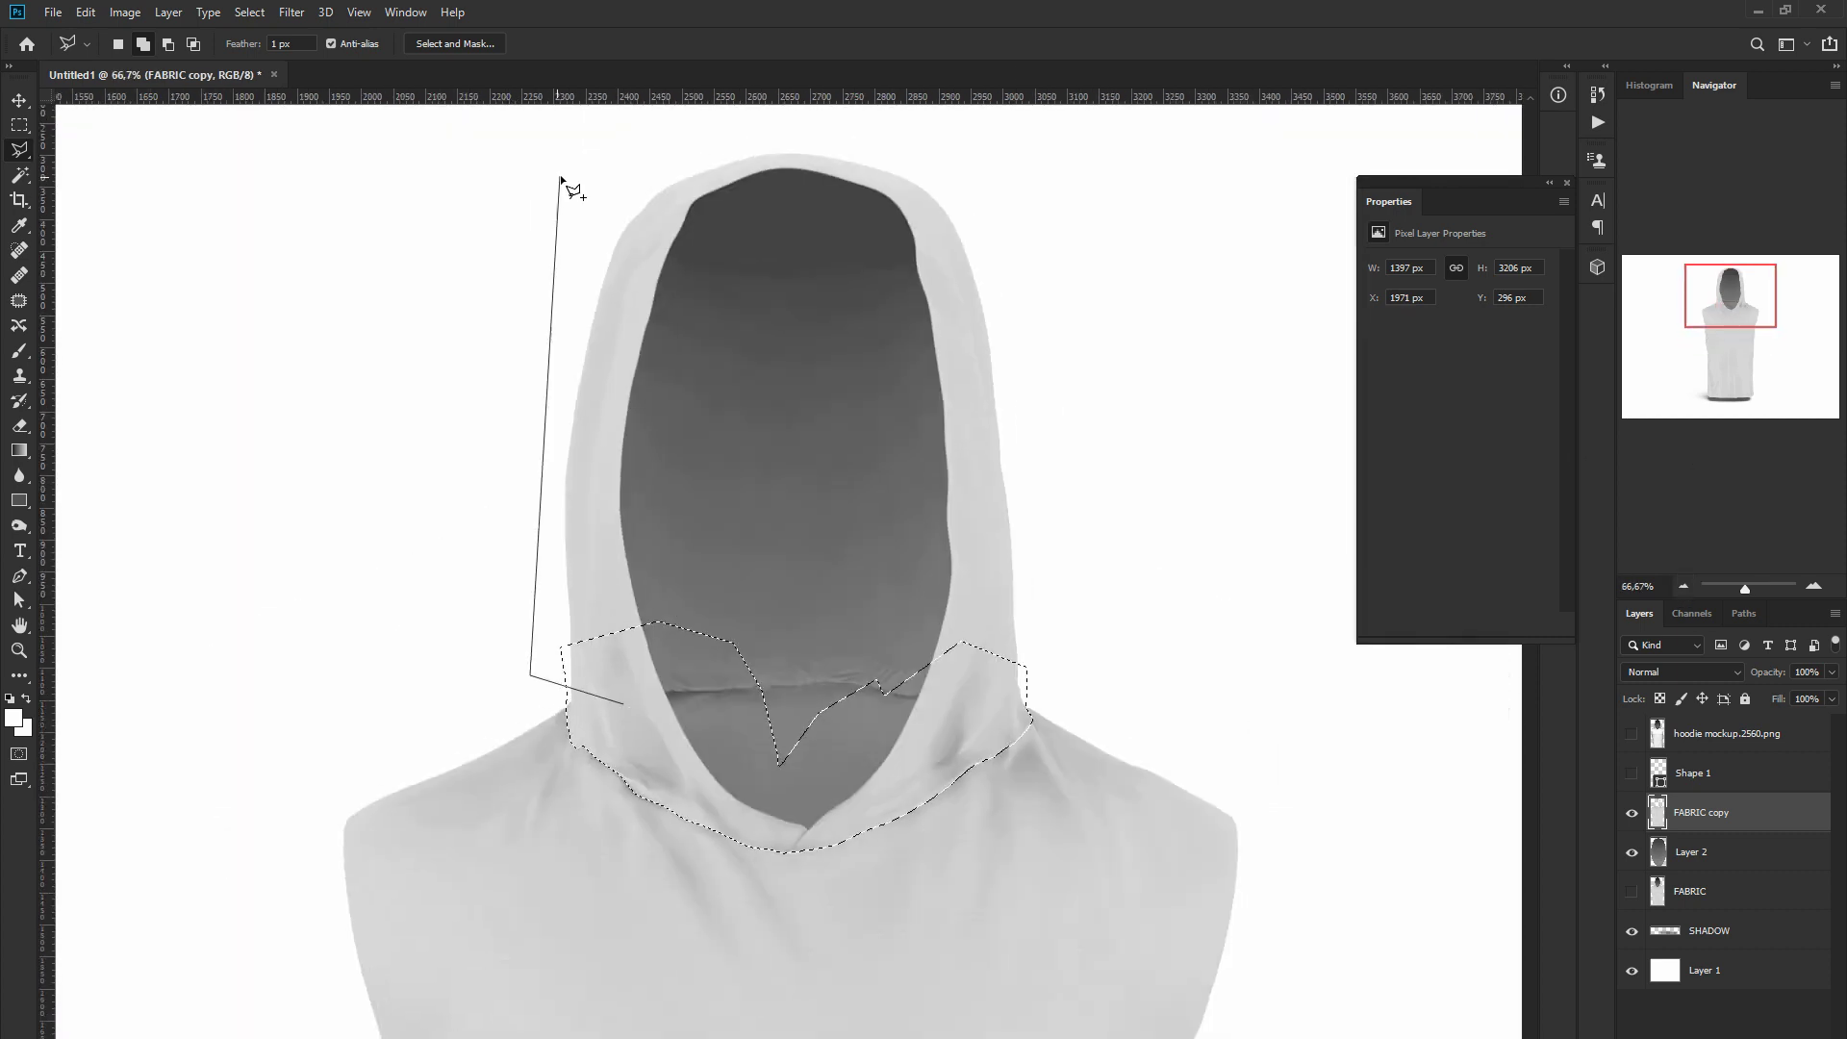
left_click(565, 231)
left_click(830, 144)
left_click(1070, 287)
left_click(1068, 726)
left_click(830, 865)
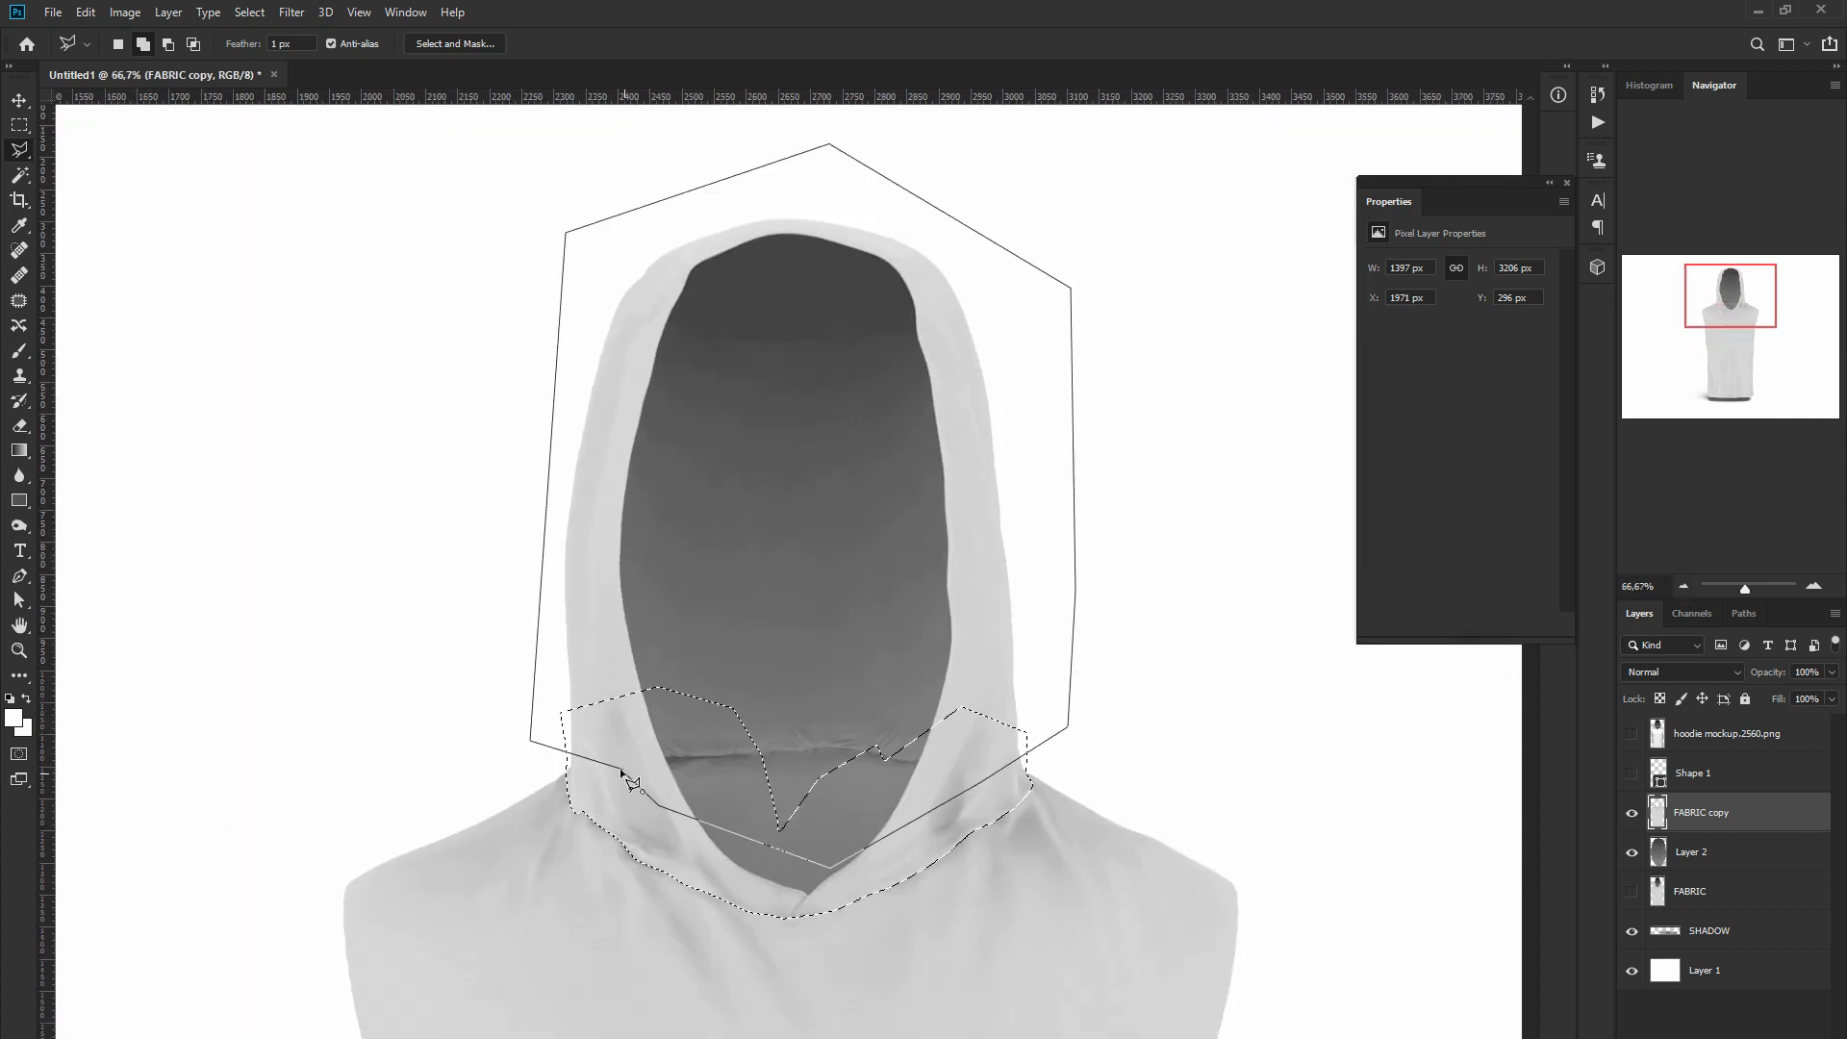
left_click(621, 770)
right_click(960, 740)
left_click(1039, 865)
On FABRIC copy, outline the leftover hood fabric beside the neck seam with the Polygonal Lasso
left_click_drag(1743, 314, 1748, 321)
left_click(1700, 849)
key("ctrl+plus")
key("ctrl+plus")
left_click_drag(662, 768, 1395, 554)
left_click(624, 476)
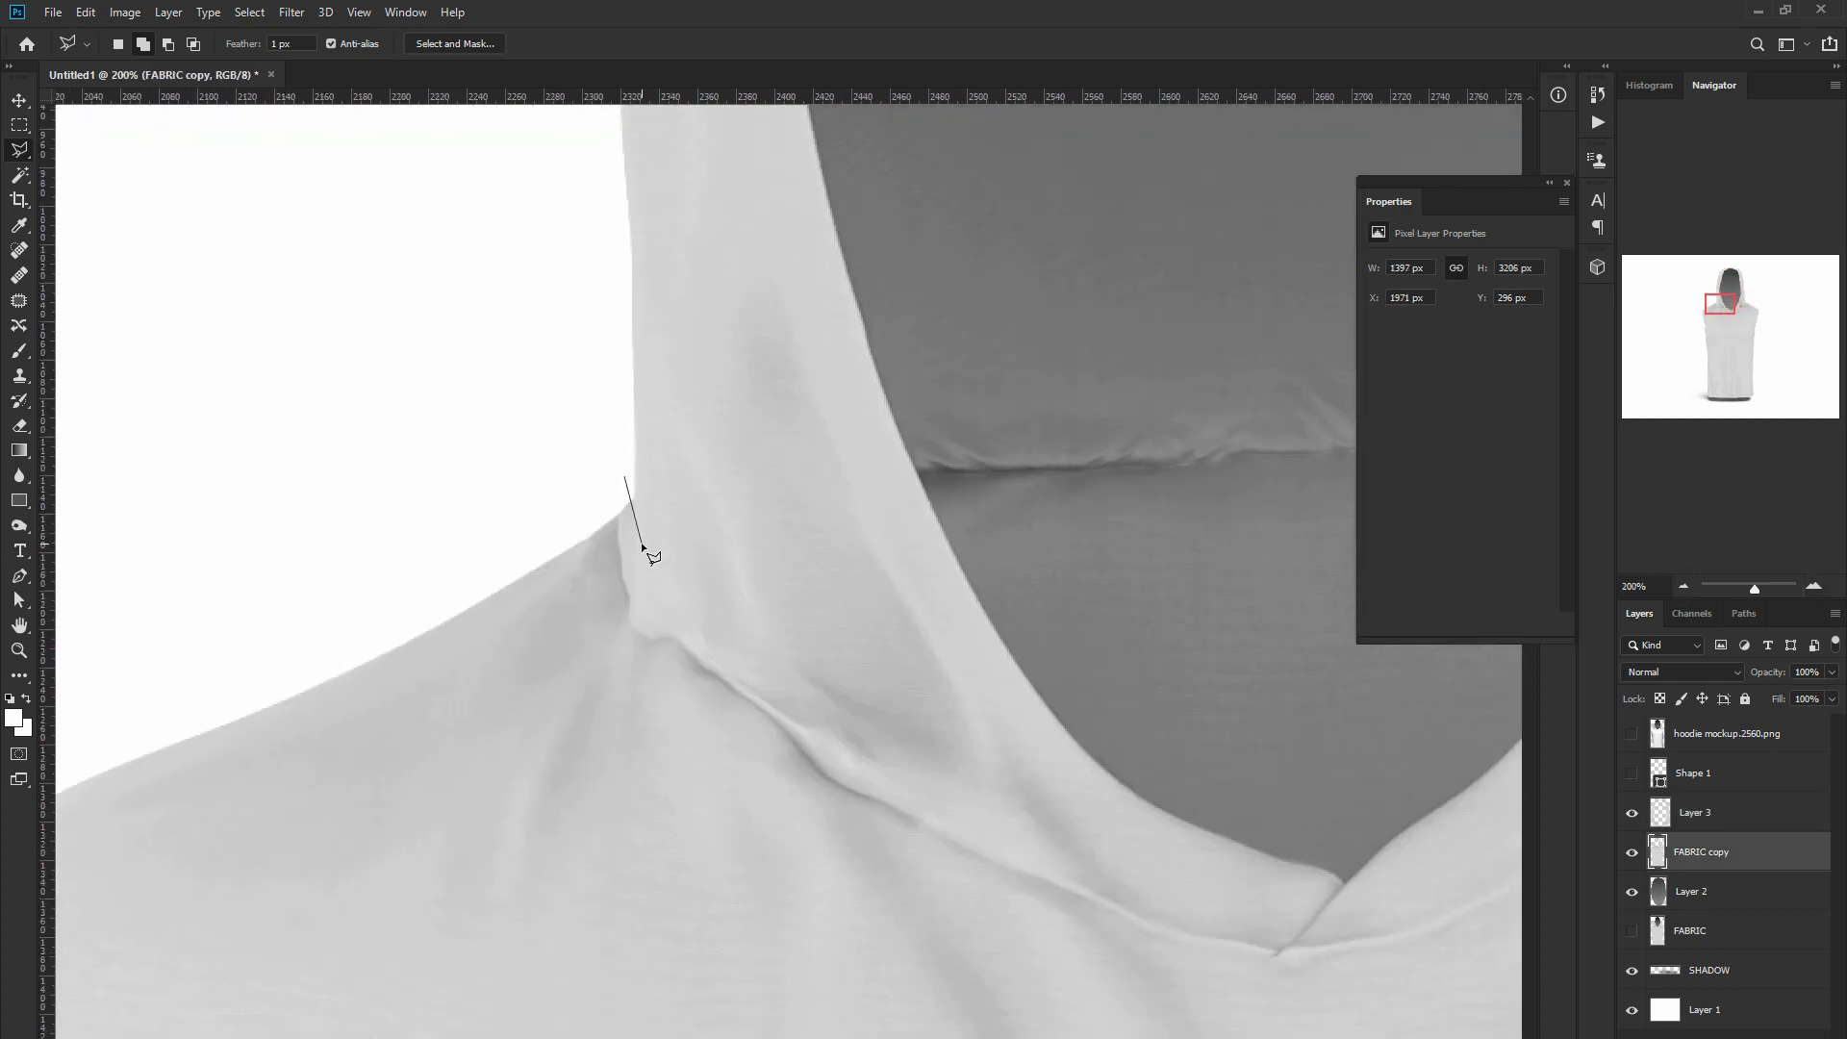
left_click(960, 837)
left_click(1328, 618)
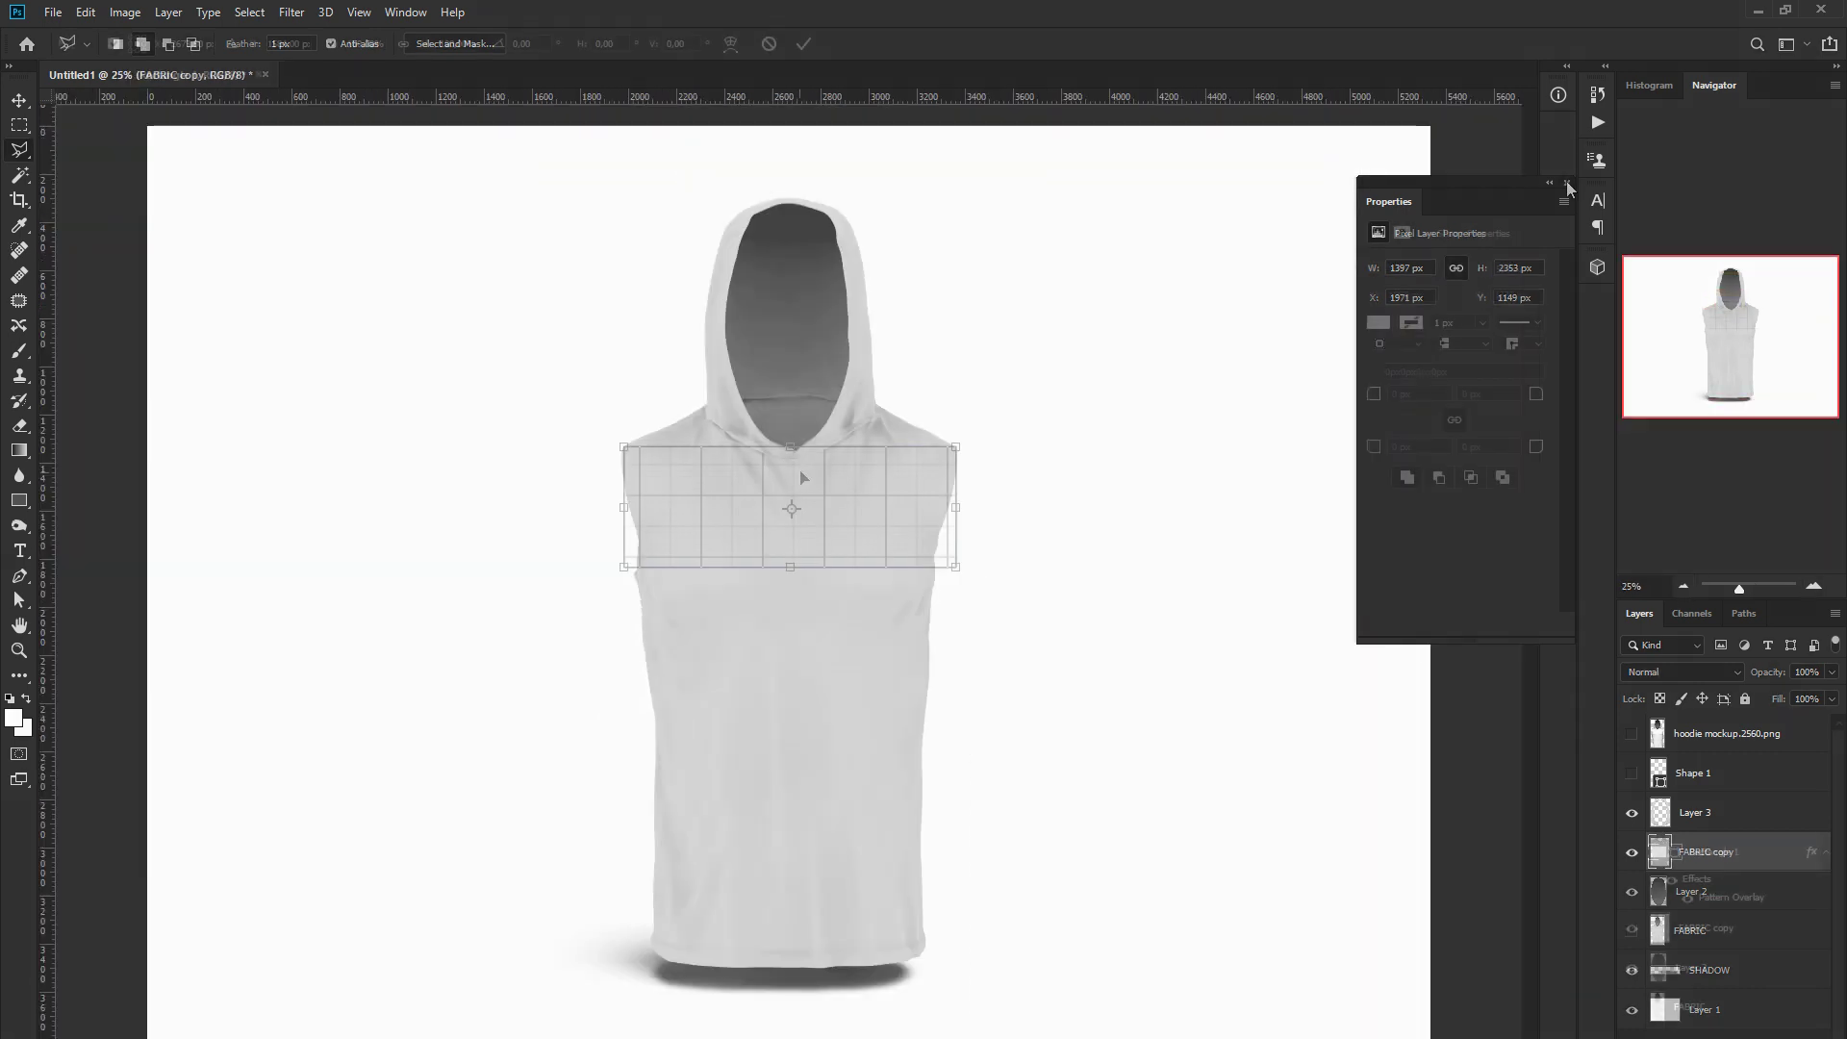
Stretch the grid-patterned Rectangle 1 to cover the whole torso with side margins, about 1837 × 2428 px
key("ctrl+t")
left_click_drag(792, 424, 790, 392)
left_click_drag(790, 567, 789, 974)
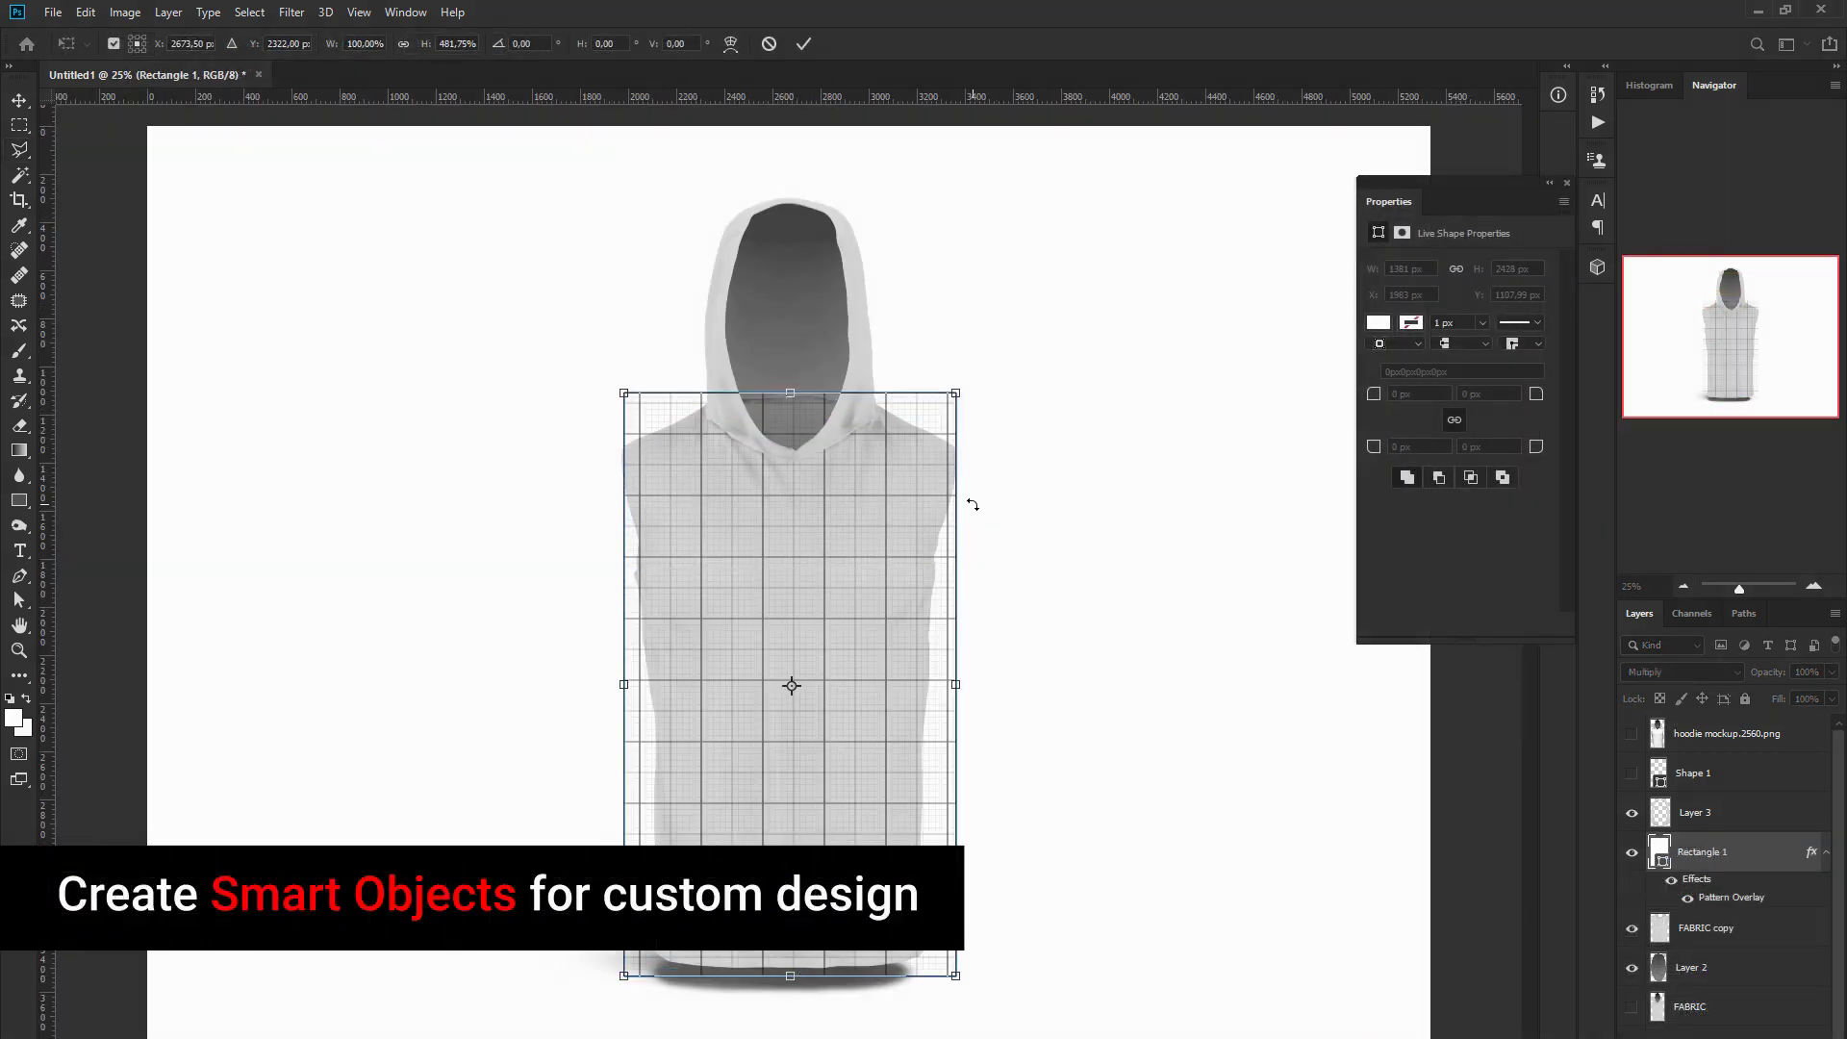
left_click_drag(958, 683, 1012, 683, "alt")
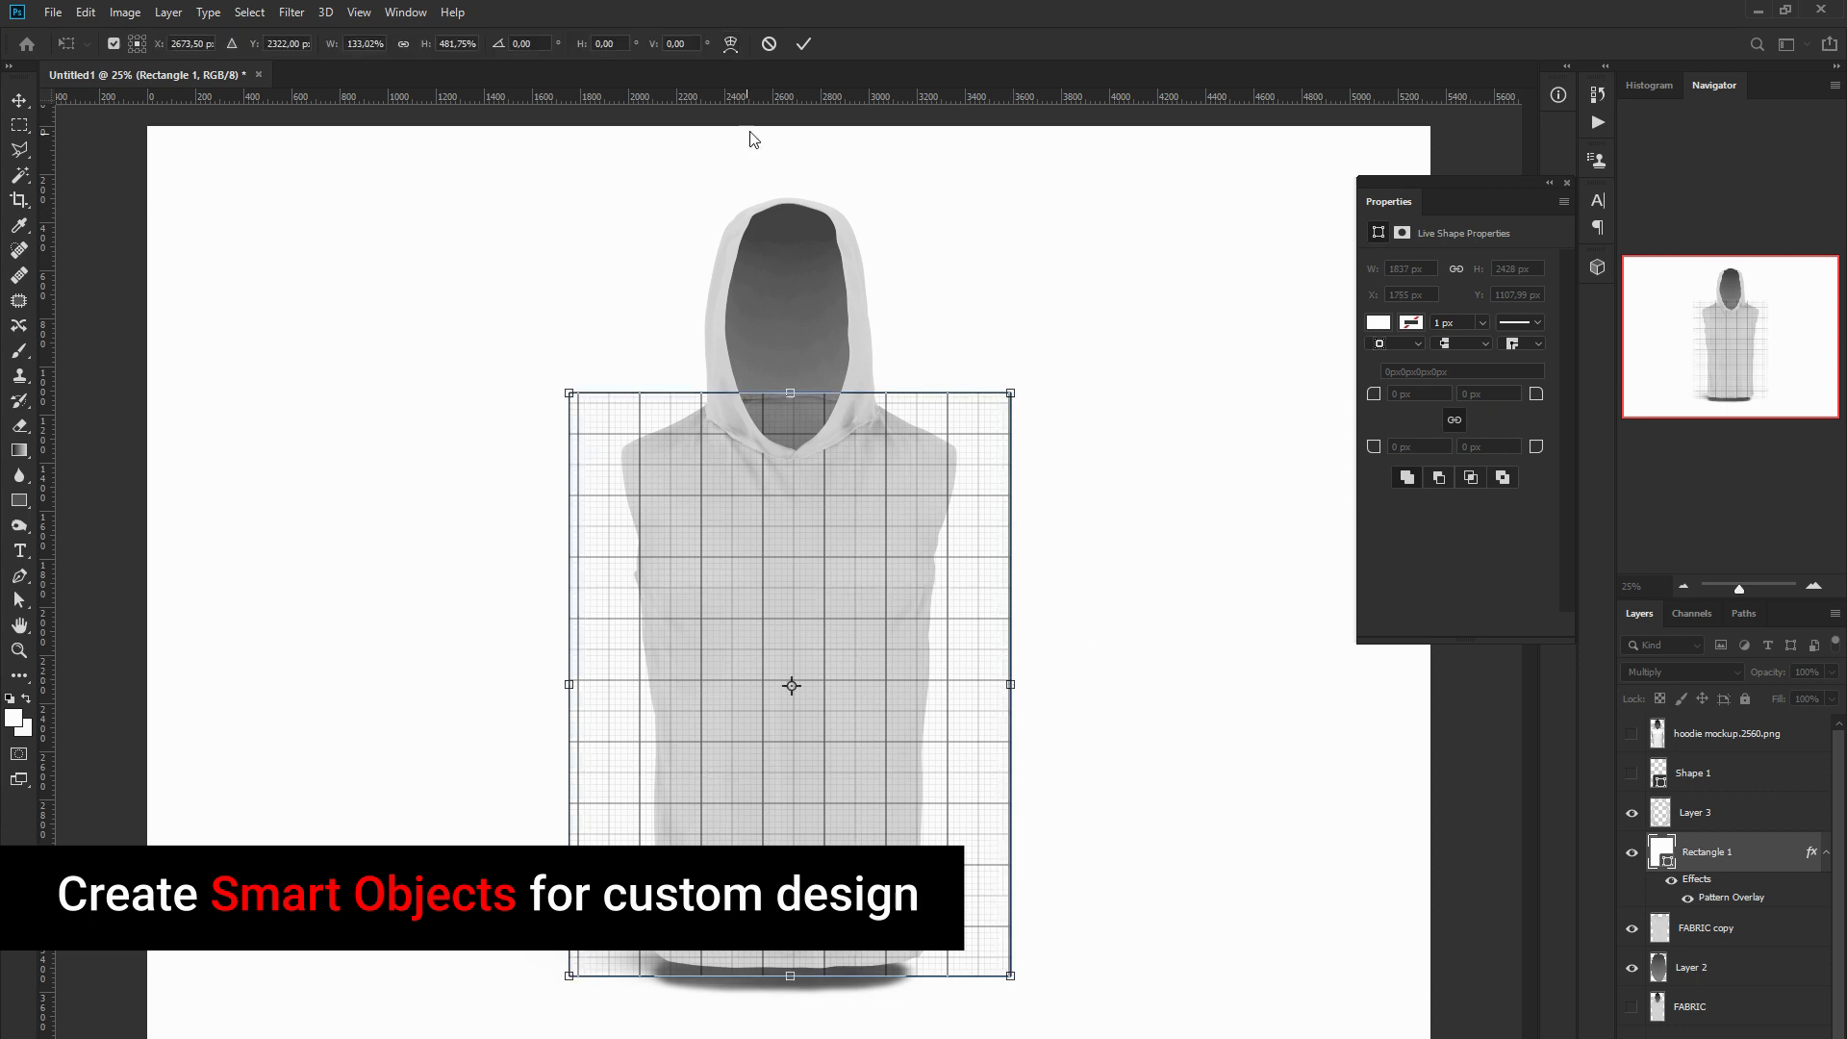
left_click(731, 43)
left_click(803, 43)
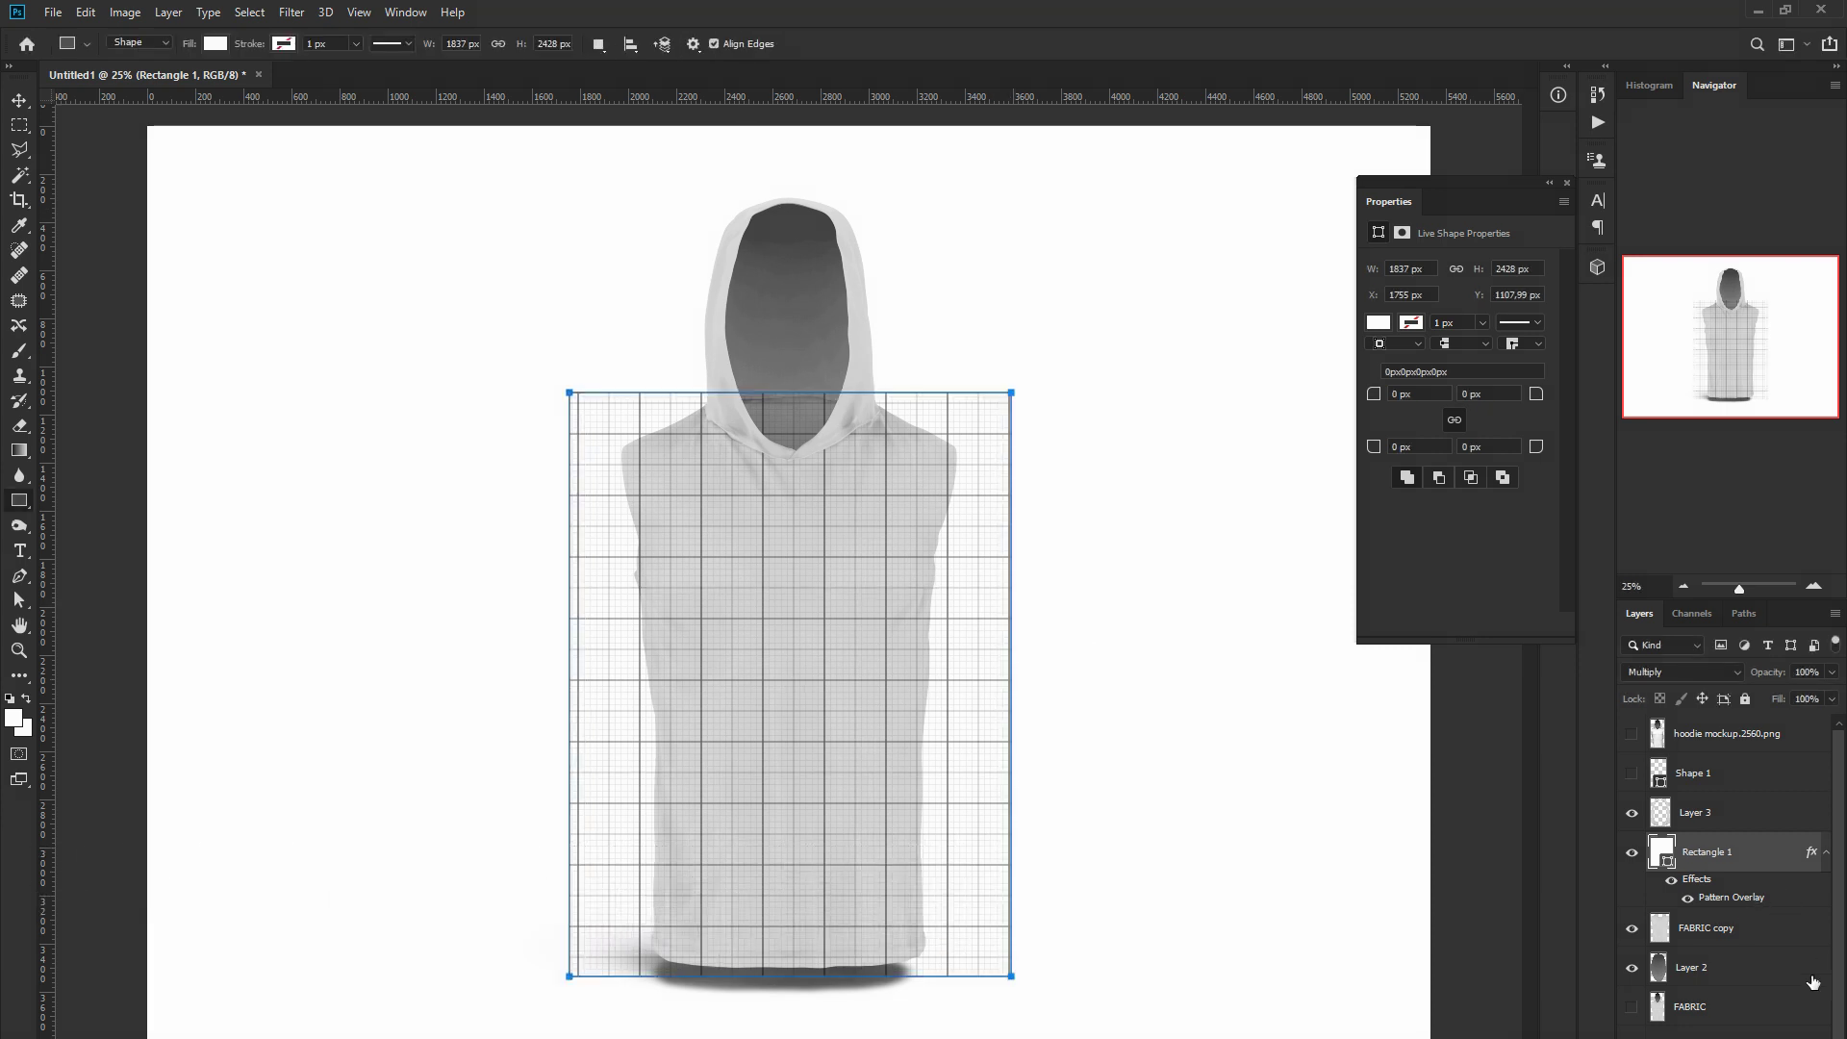
Draw a rectangle about 669 × 348 px over the hood above Layer 3, with no stroke and a white fill
left_click(1690, 812)
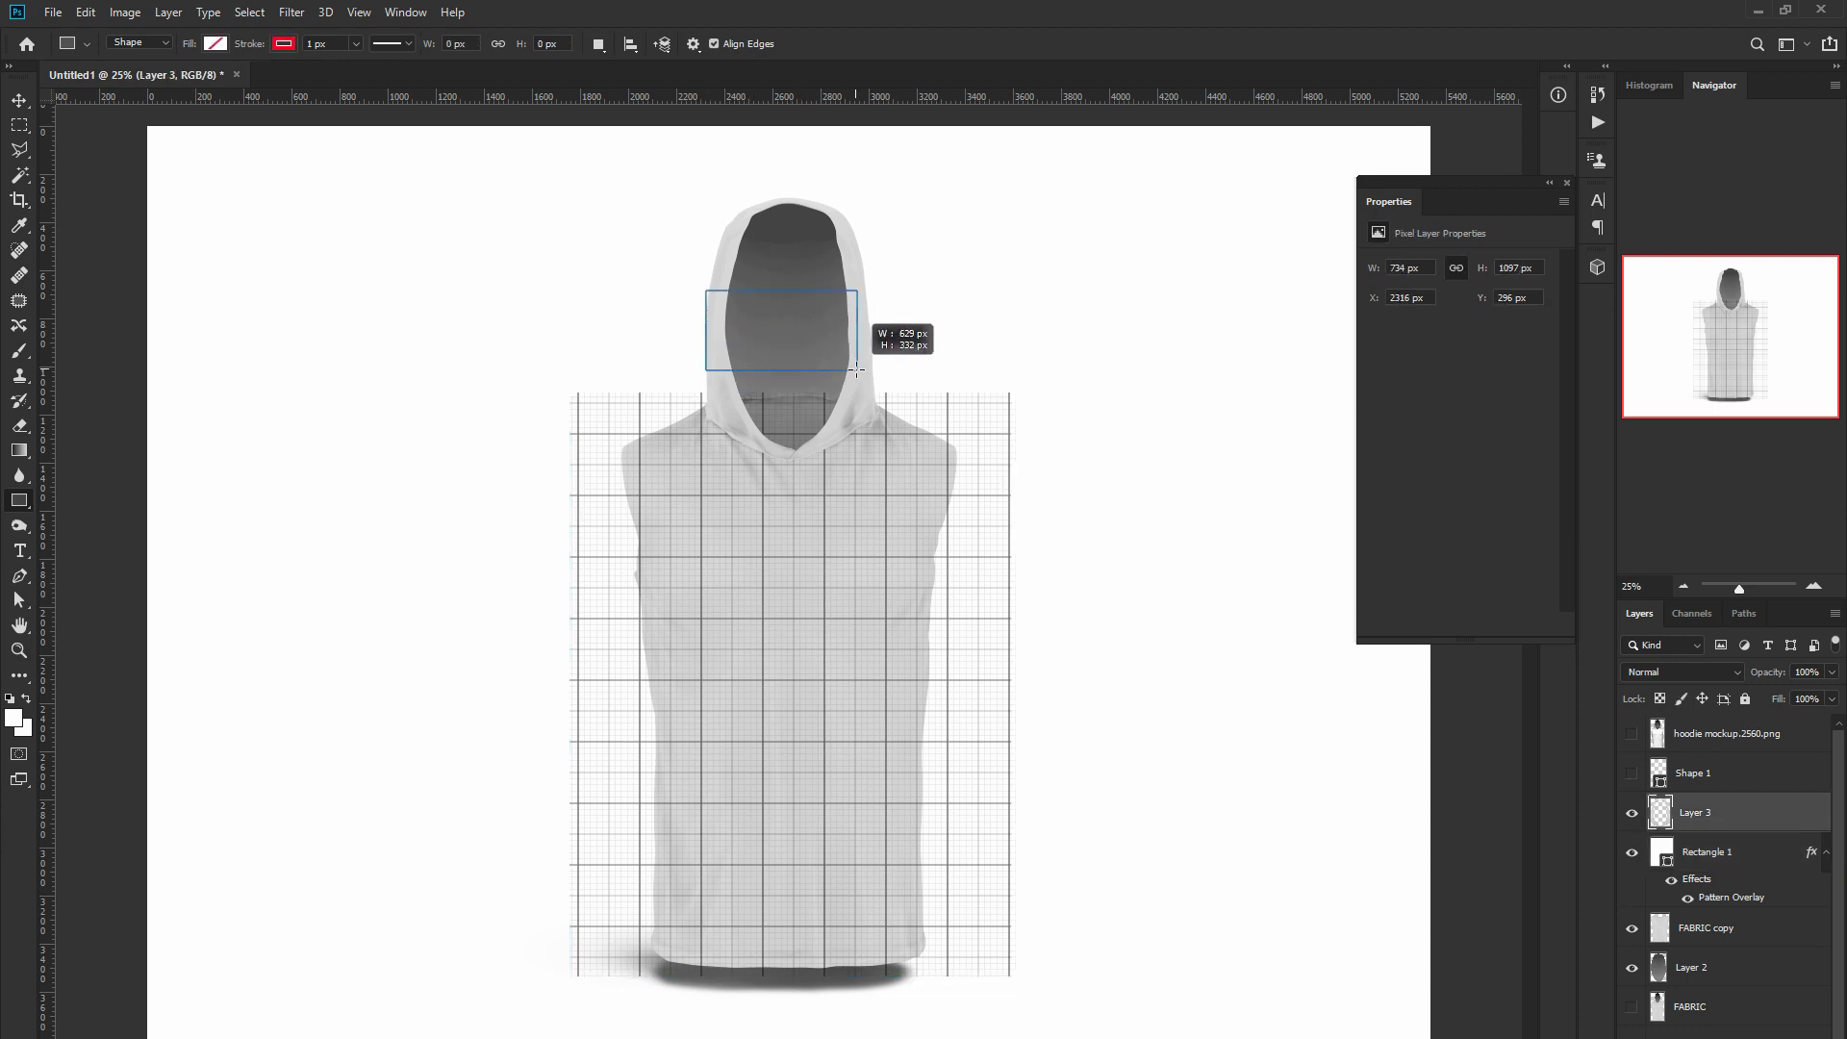
left_click_drag(856, 370, 863, 373)
left_click(1410, 323)
left_click(1385, 359)
left_click(1378, 323)
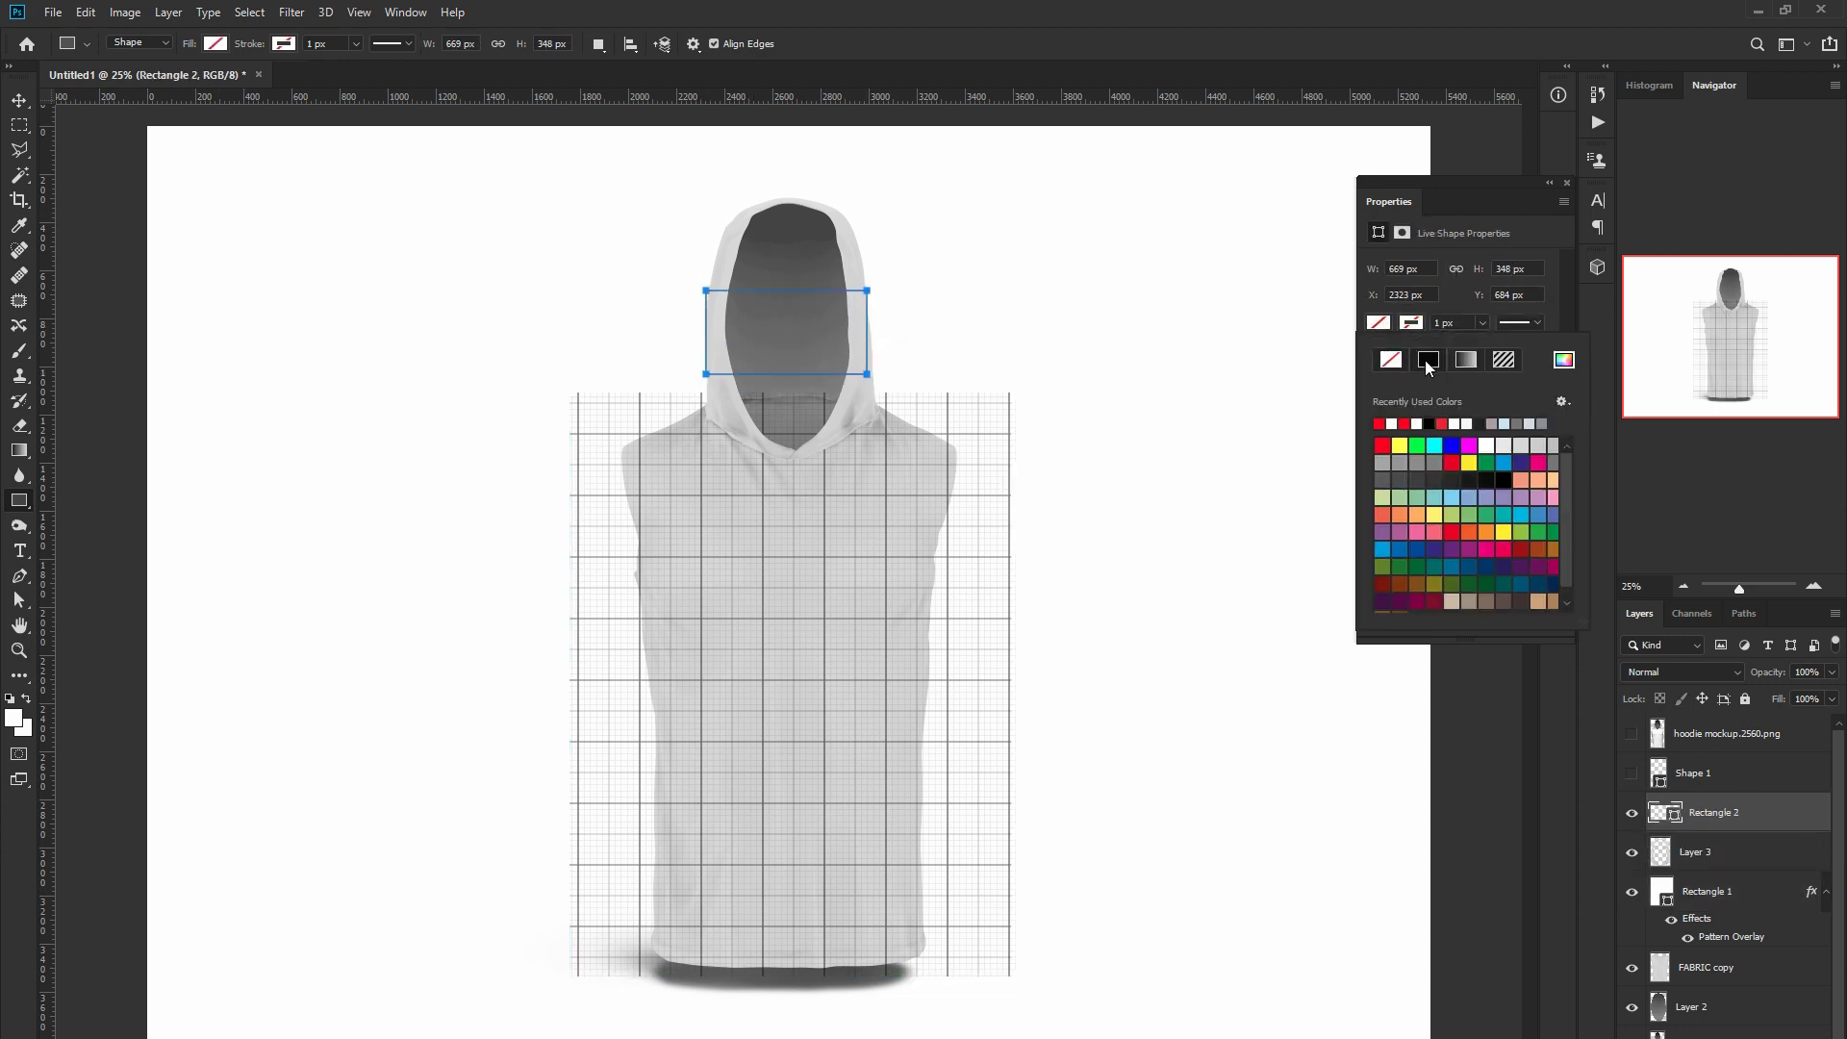
left_click(1383, 425)
Apply a grid Pattern Overlay to Rectangle 2 and set its blend mode to Multiply
left_click(1565, 182)
double_click(1778, 824)
left_click(1233, 781)
left_click(1765, 503)
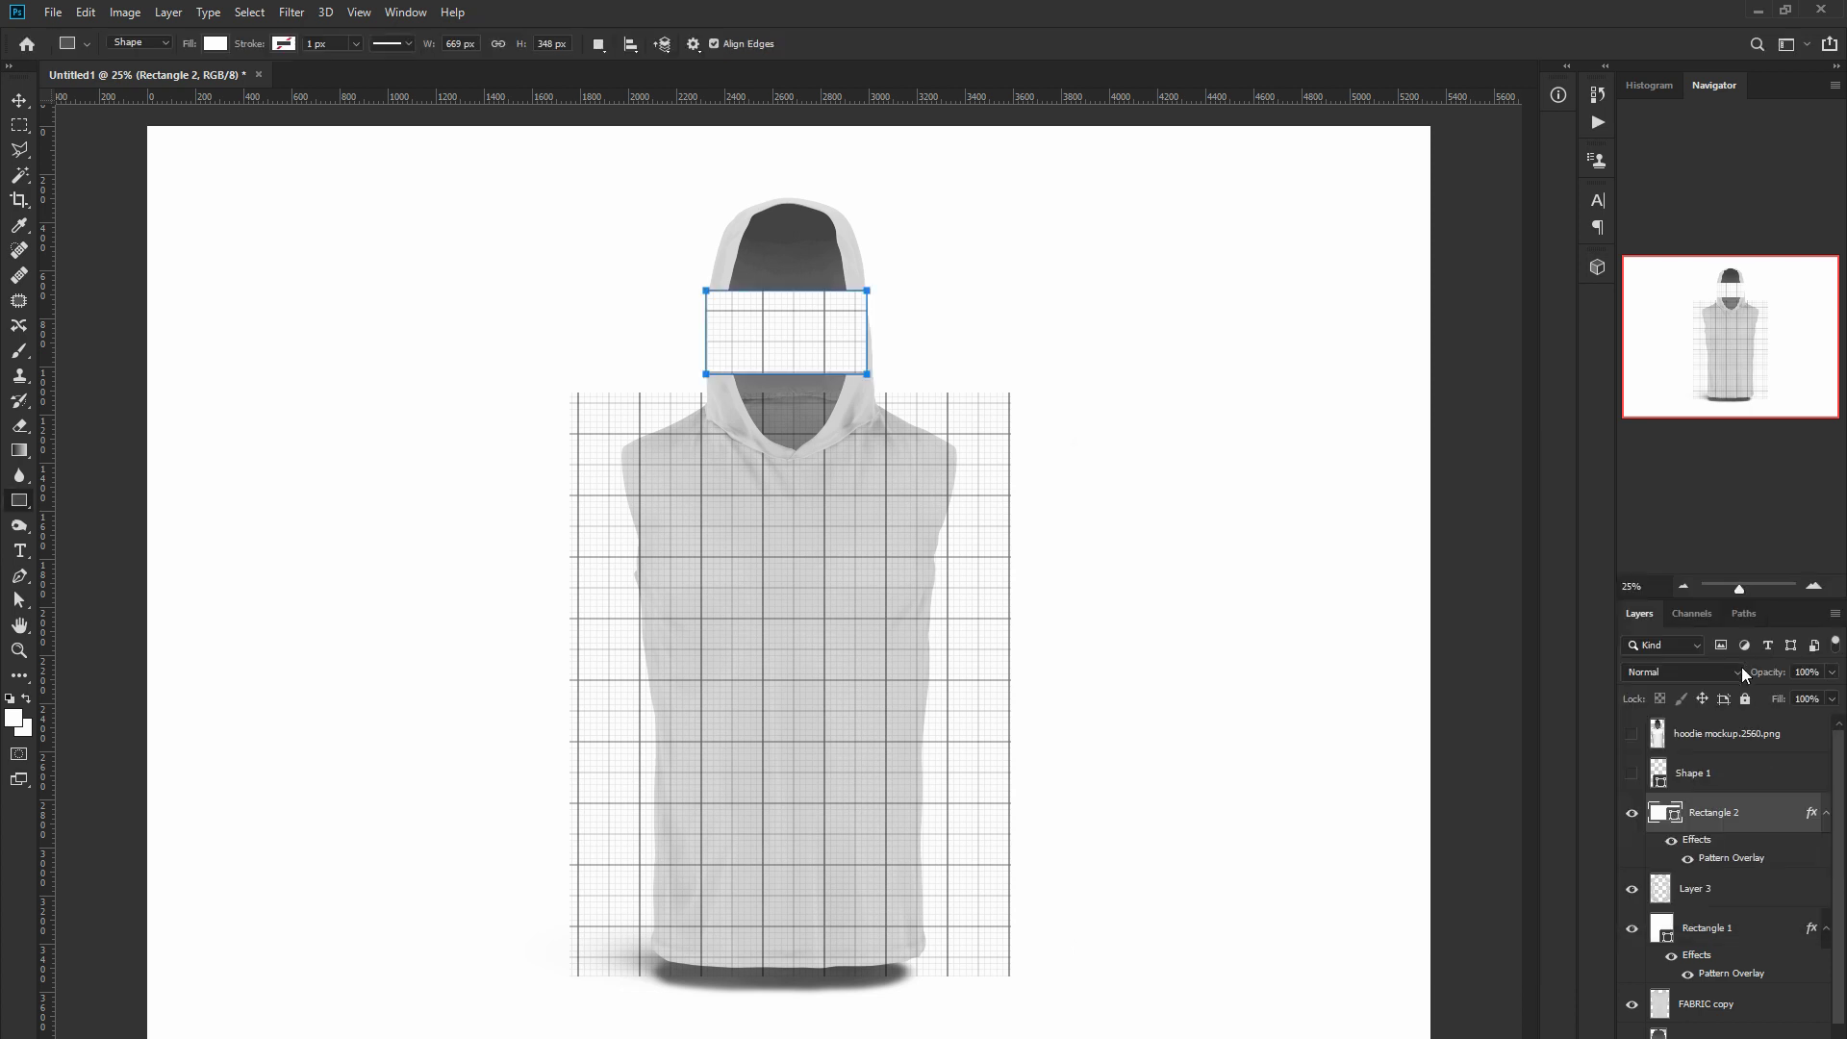
left_click(1737, 671)
left_click(1683, 713)
Stretch Rectangle 2 vertically and symmetrically in width so that it covers the entire hood
key("ctrl+t")
left_click_drag(786, 199, 786, 188)
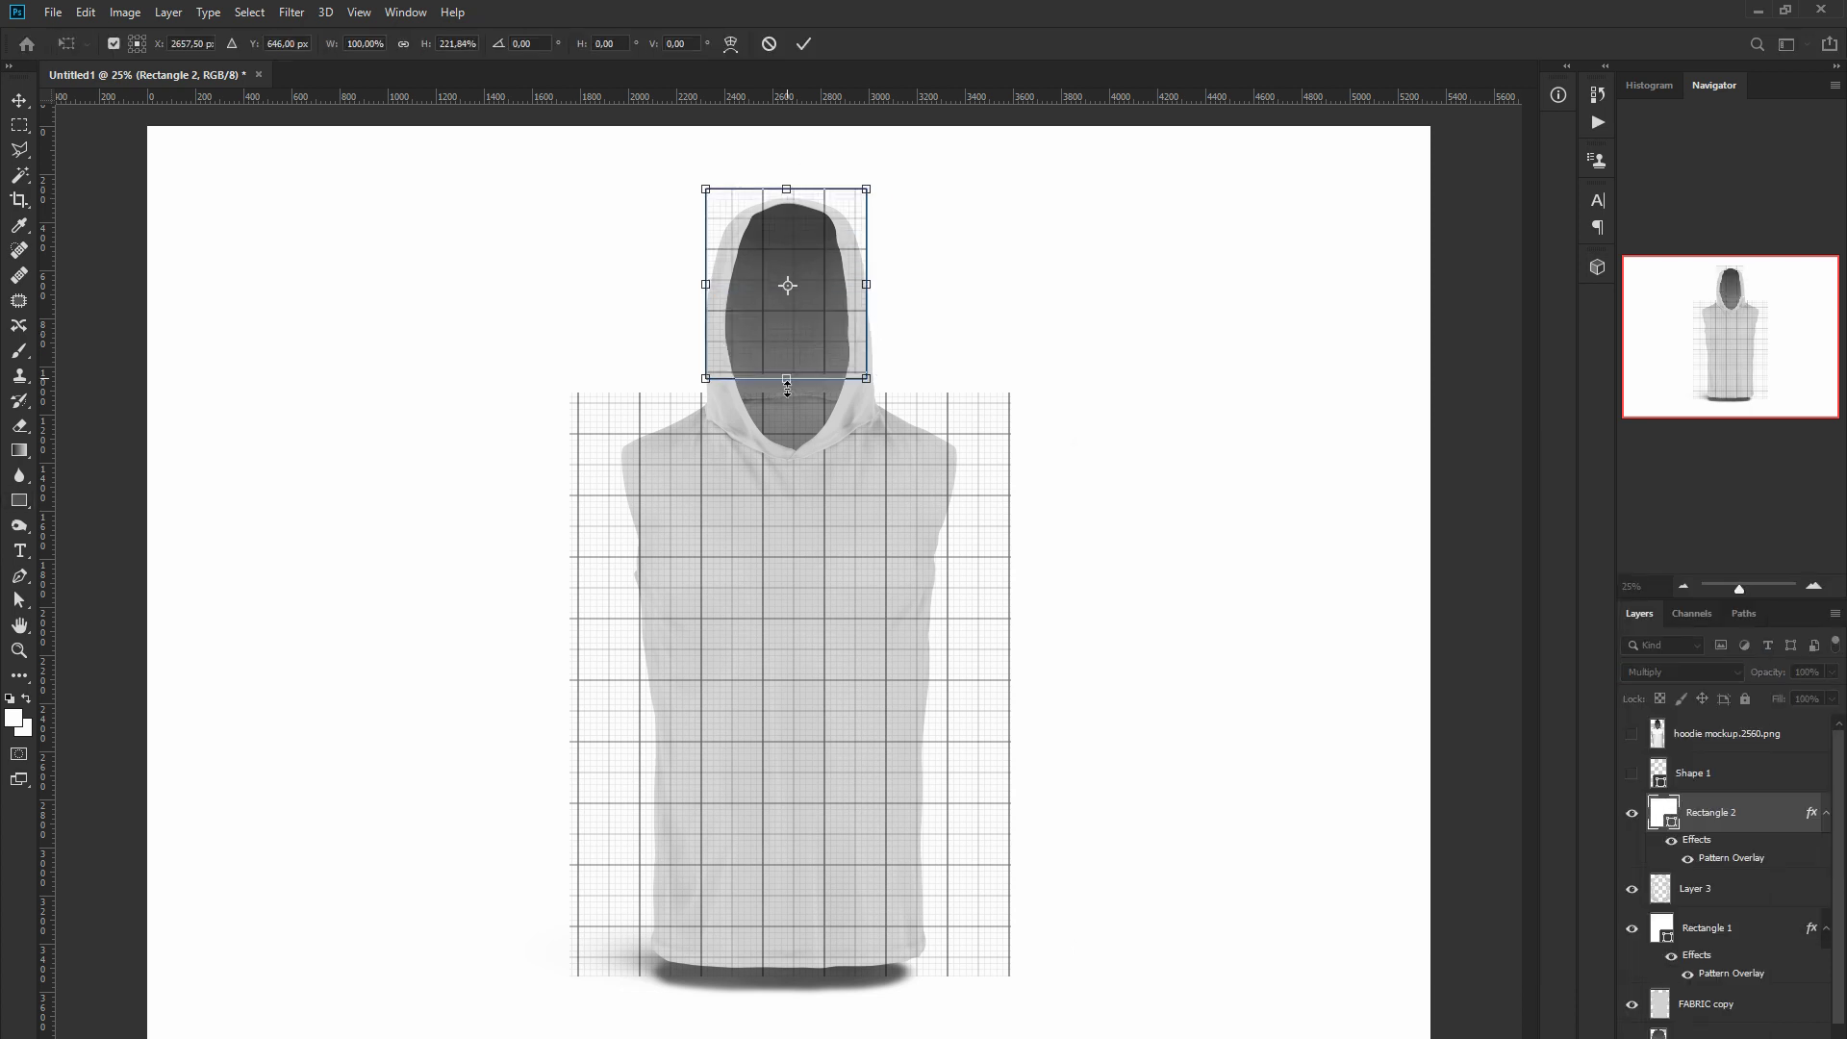
left_click_drag(785, 374, 786, 470)
left_click_drag(865, 330, 894, 330, "alt")
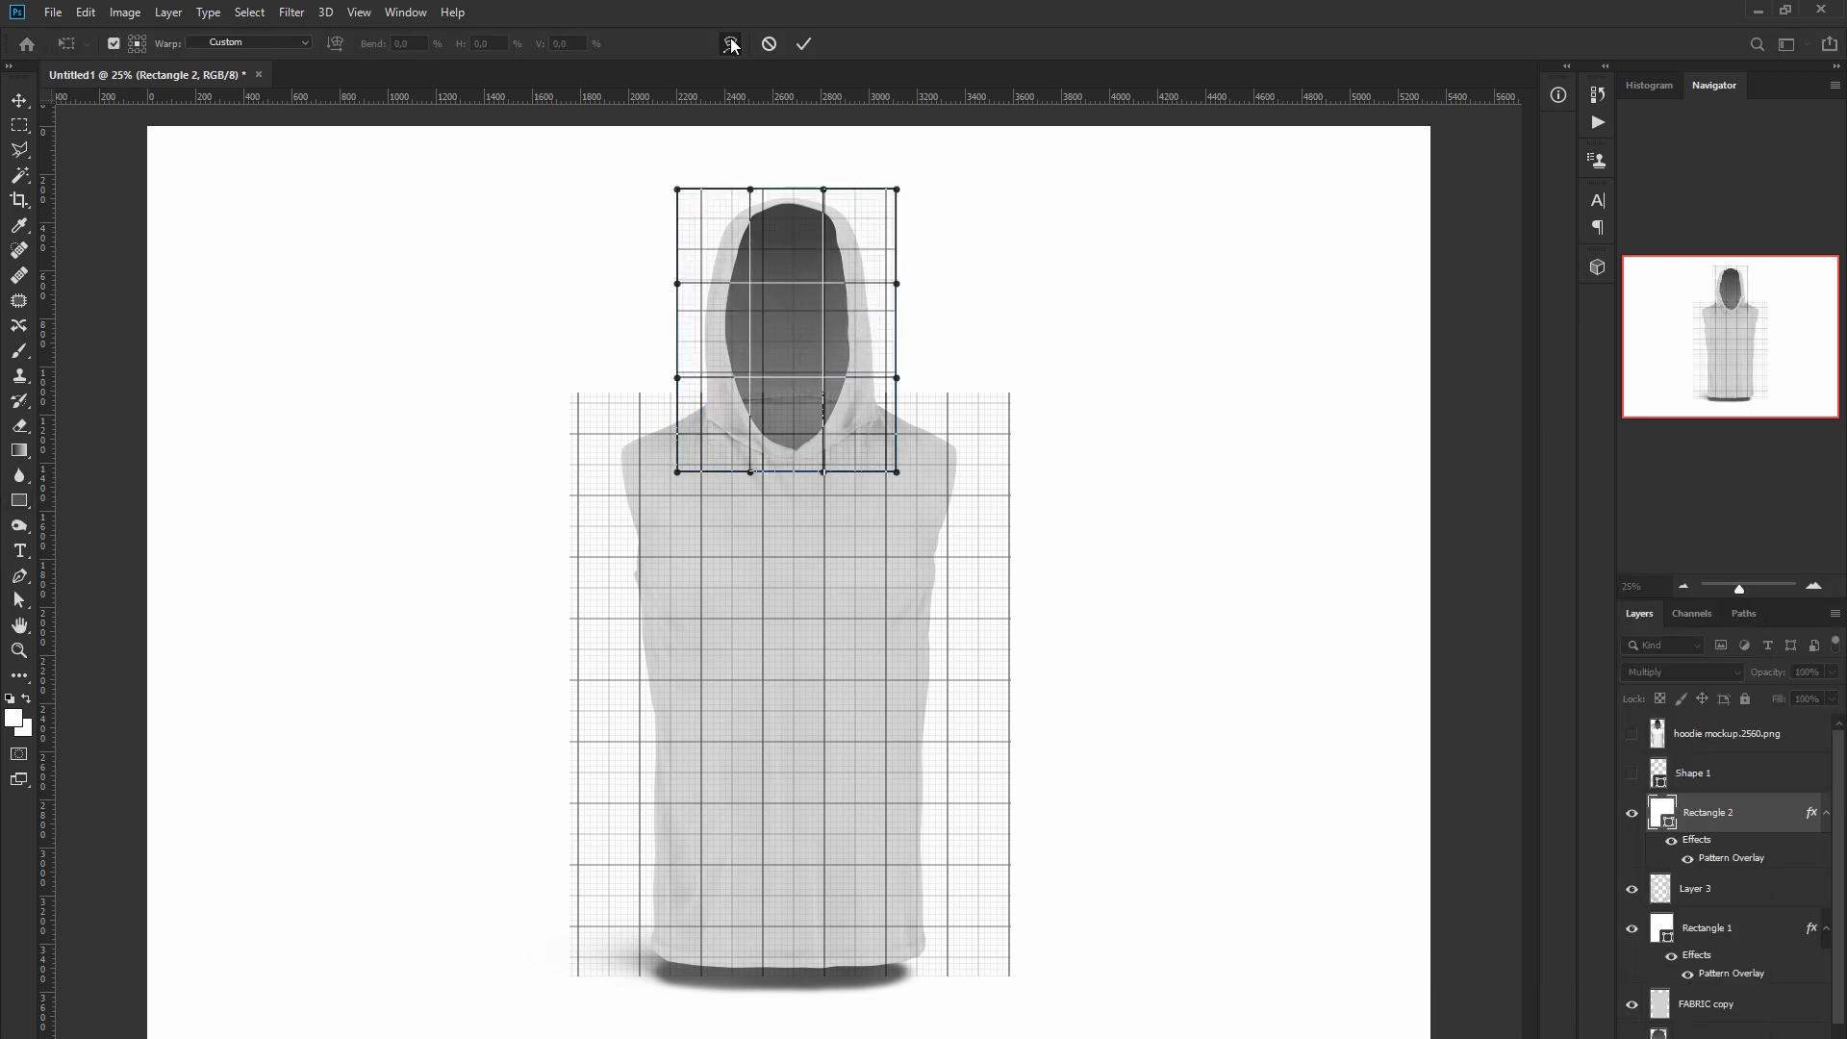
left_click(803, 43)
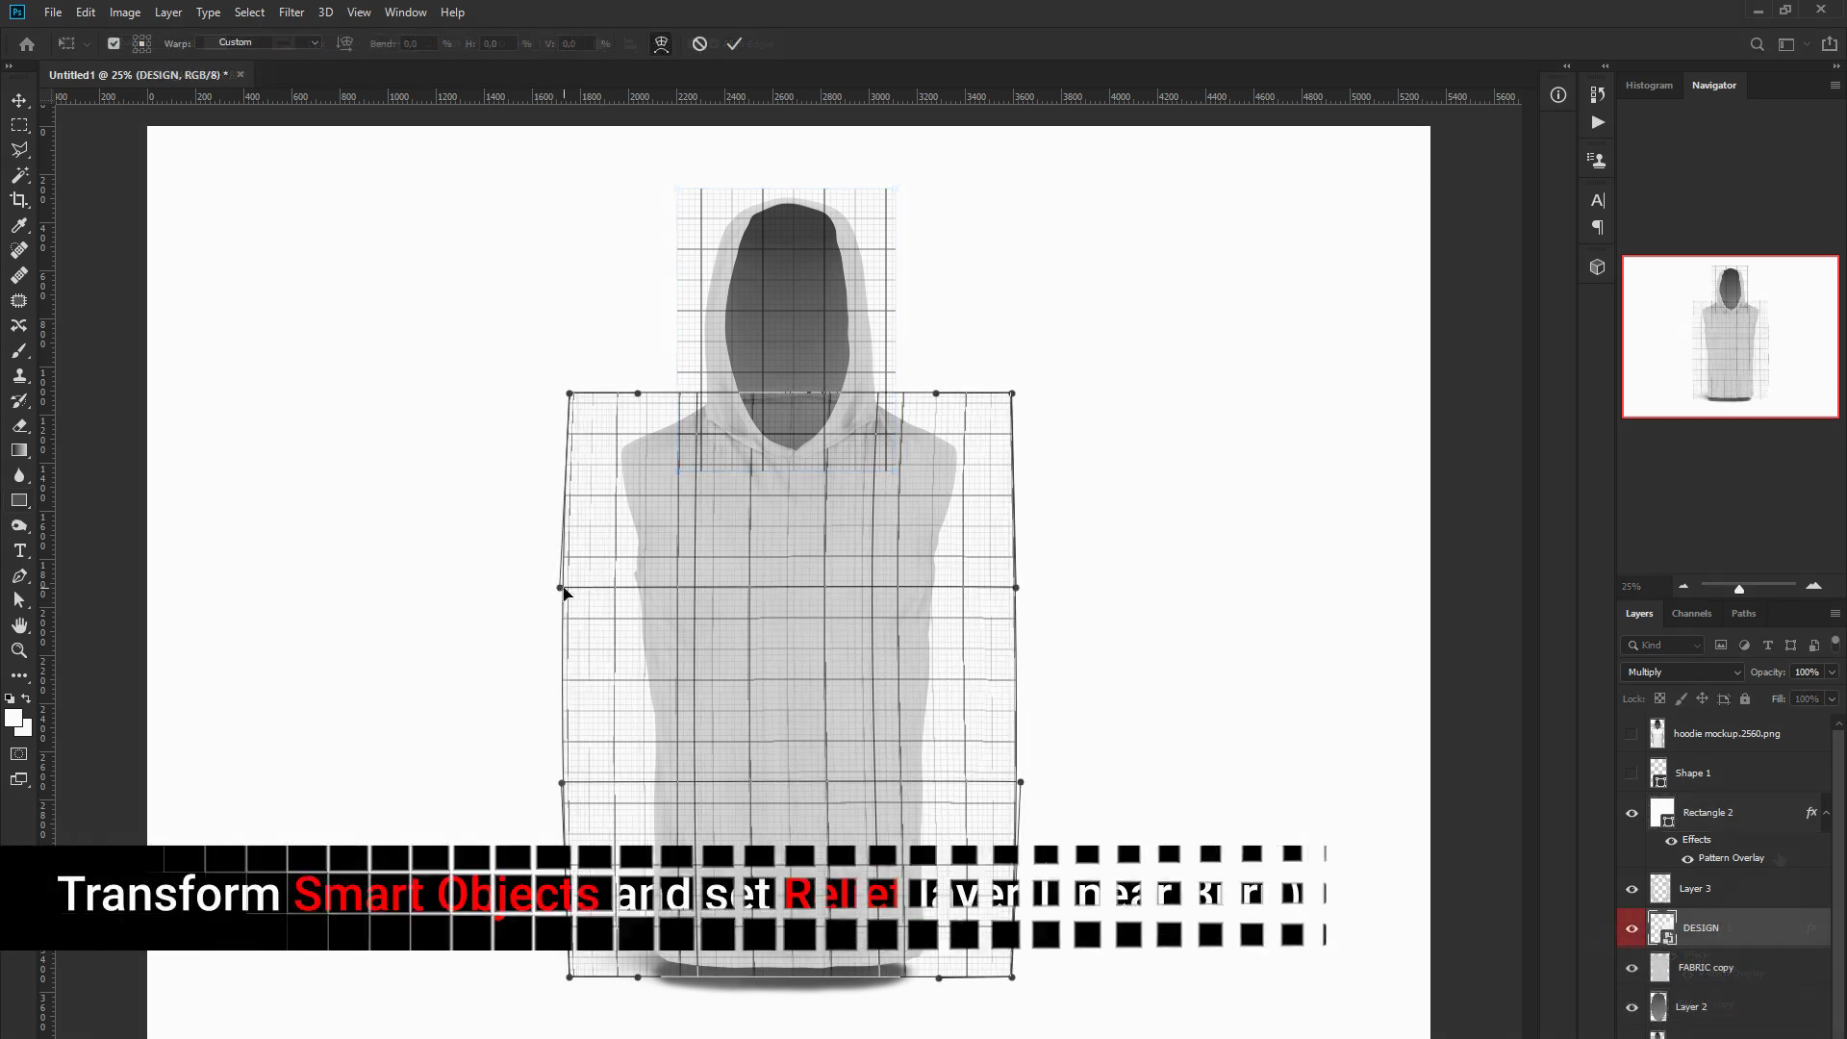
Adjust the side edges of the DESIGN smart object's warp and narrow it symmetrically to about 1477 px wide
left_click_drag(1021, 782, 1013, 782)
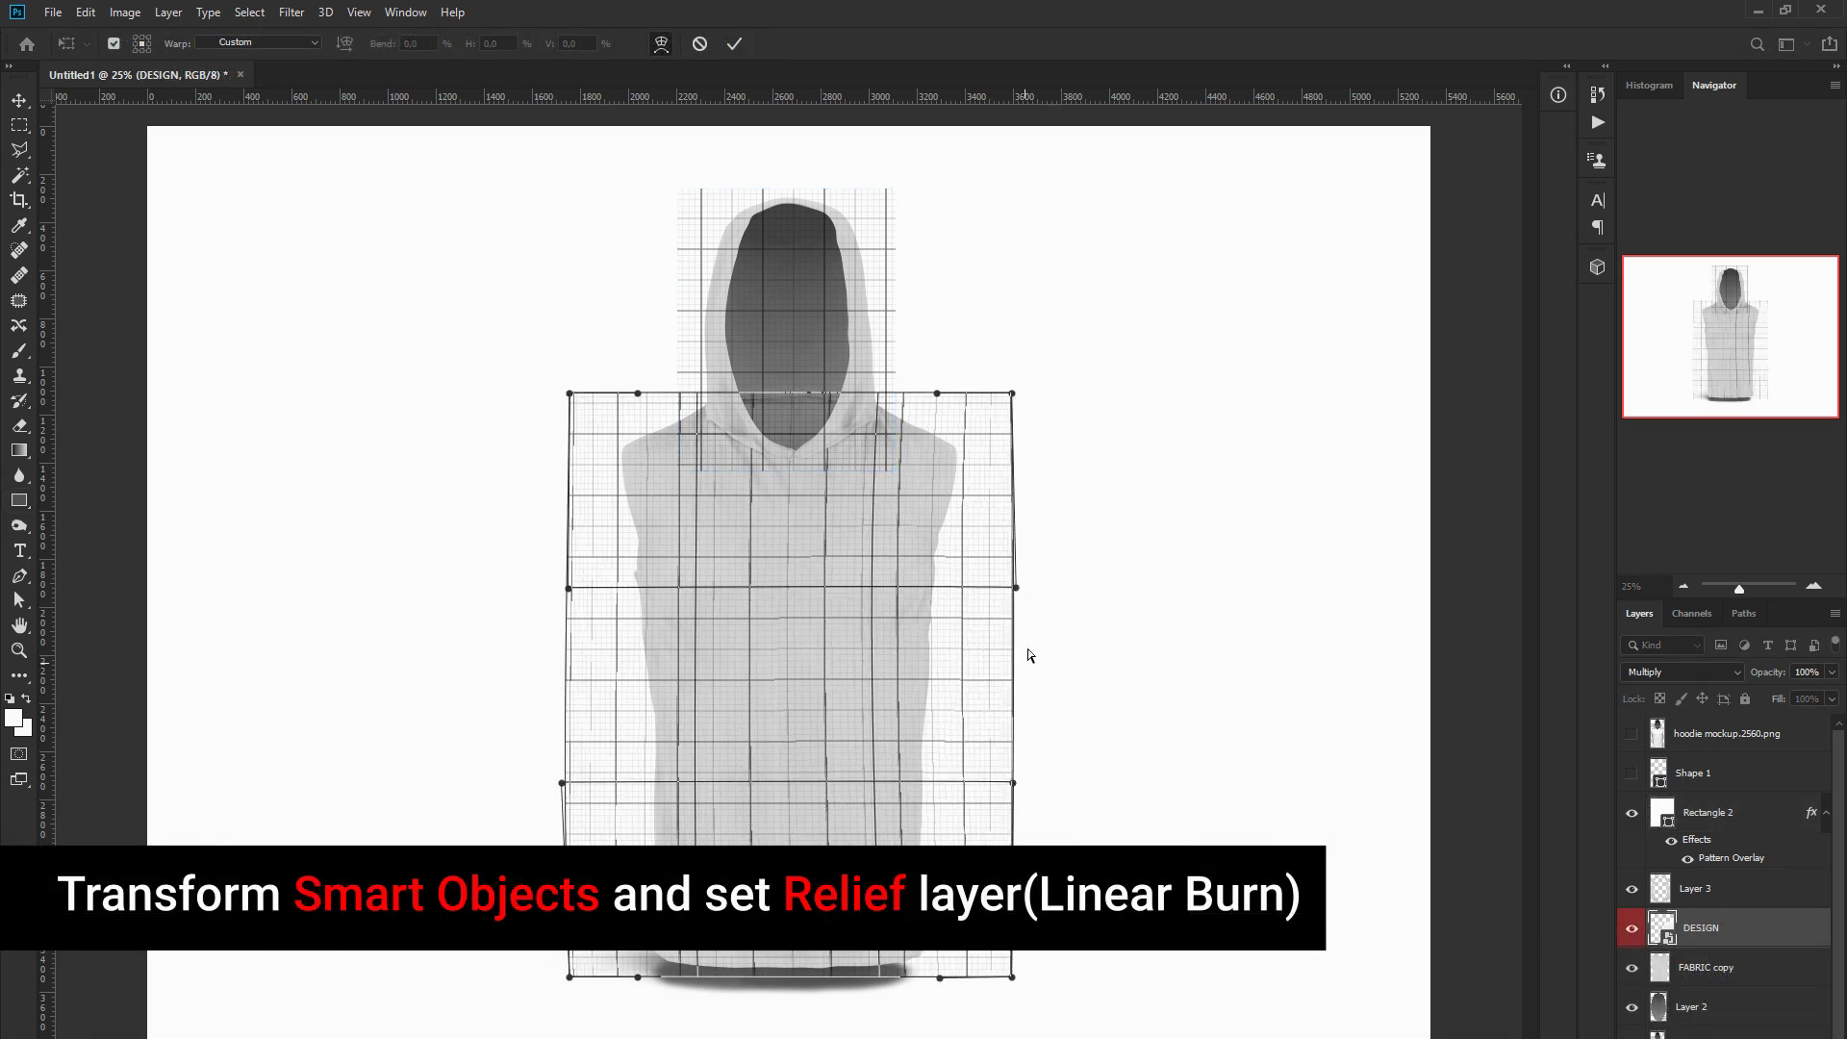
left_click_drag(1015, 588, 1013, 592)
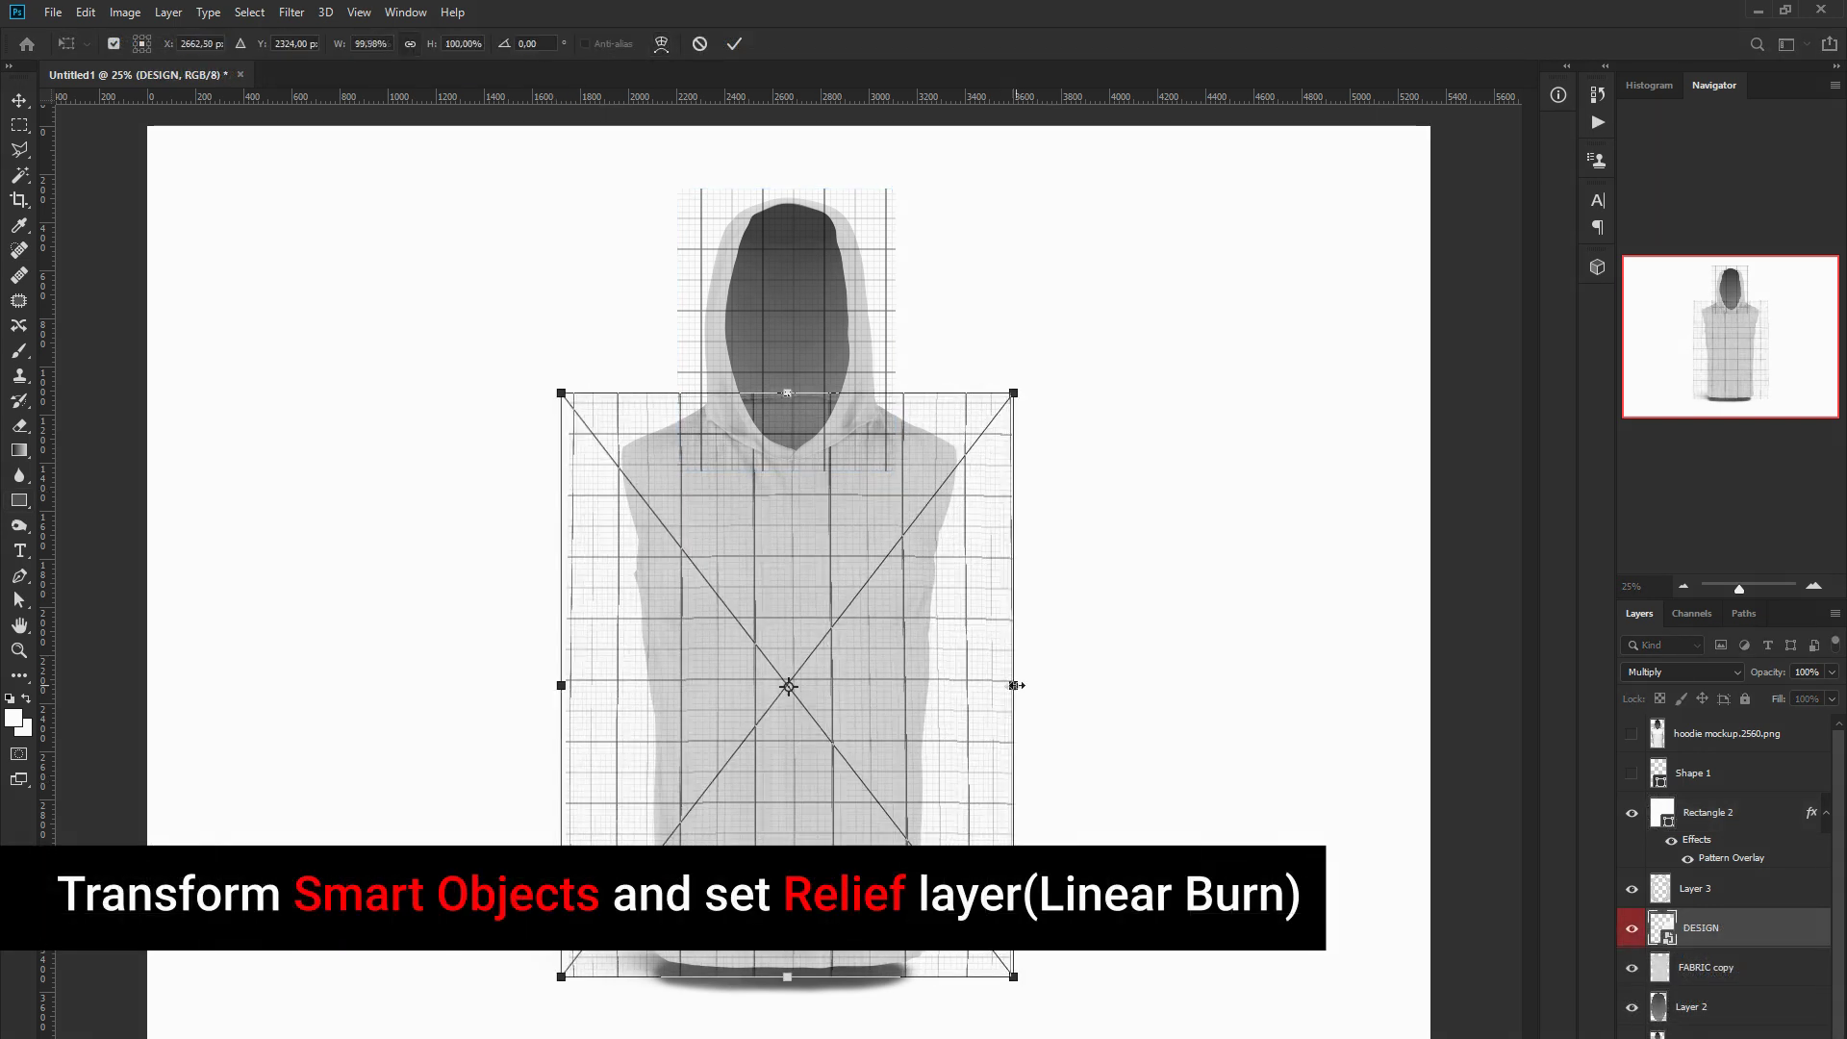
left_click_drag(1013, 684, 966, 688, "alt")
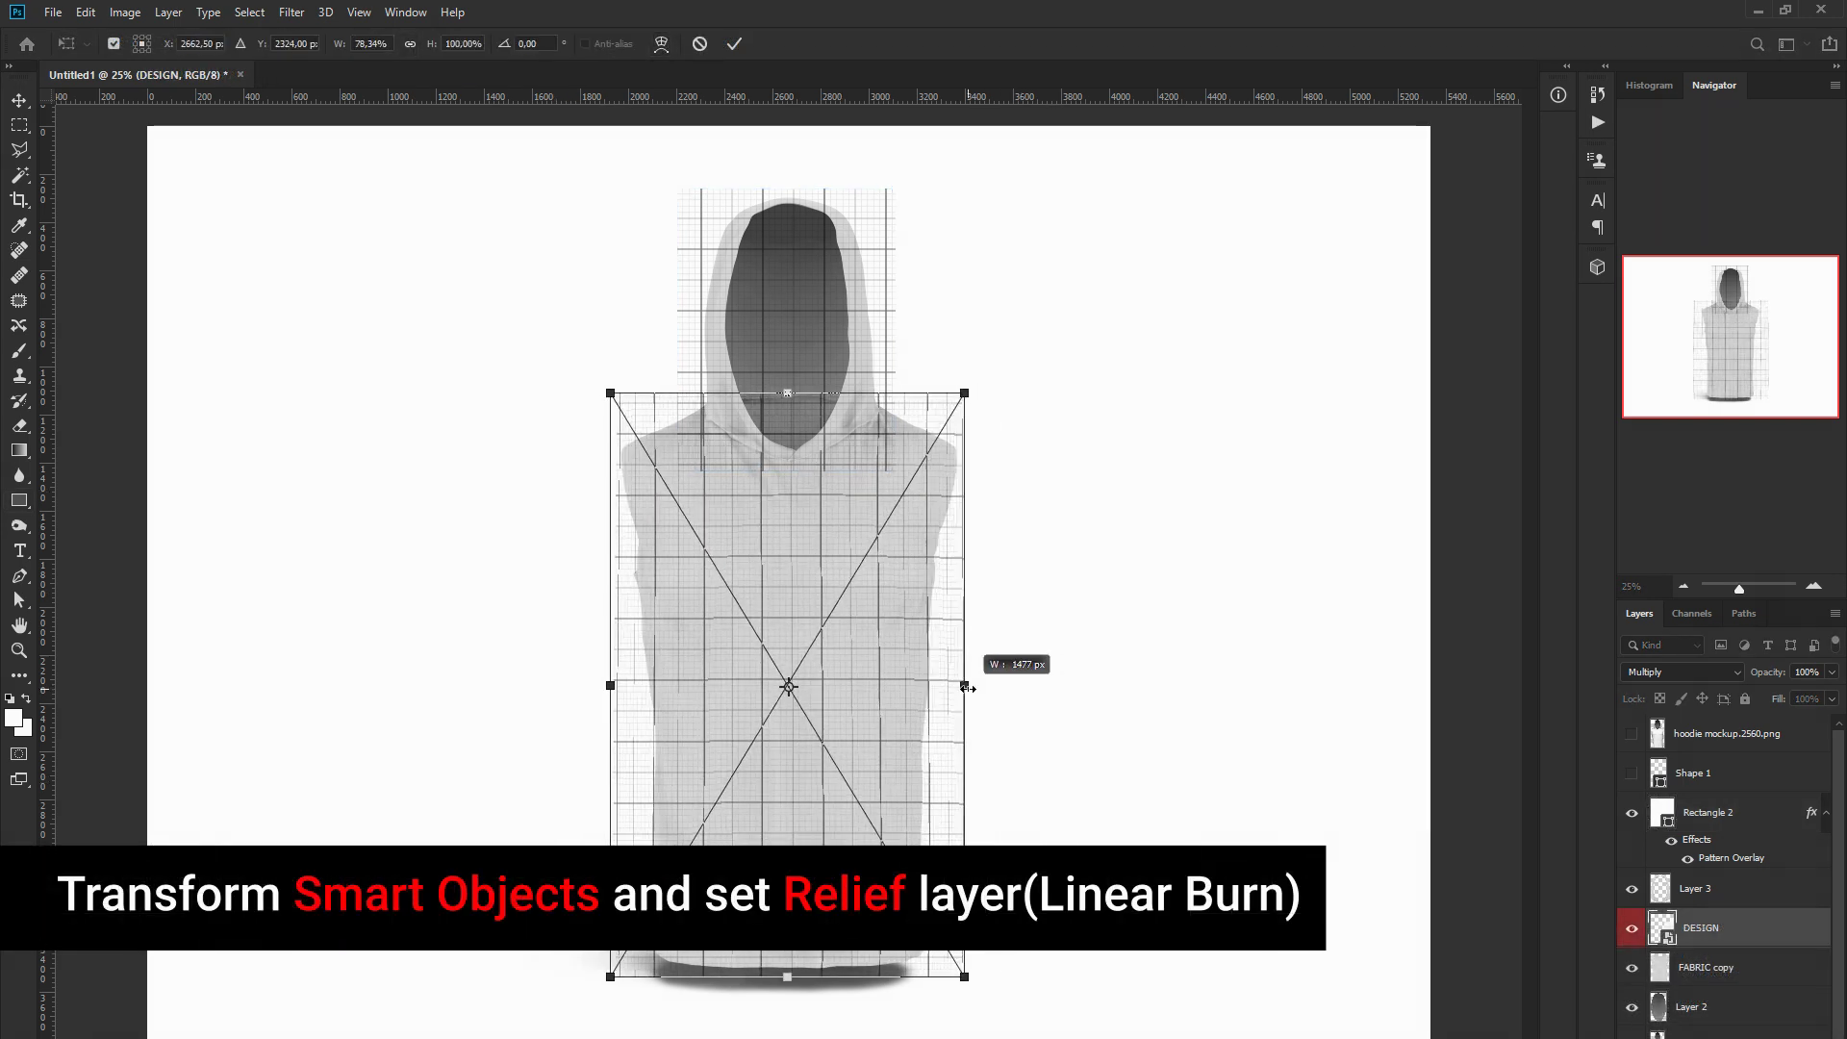
left_click(660, 43)
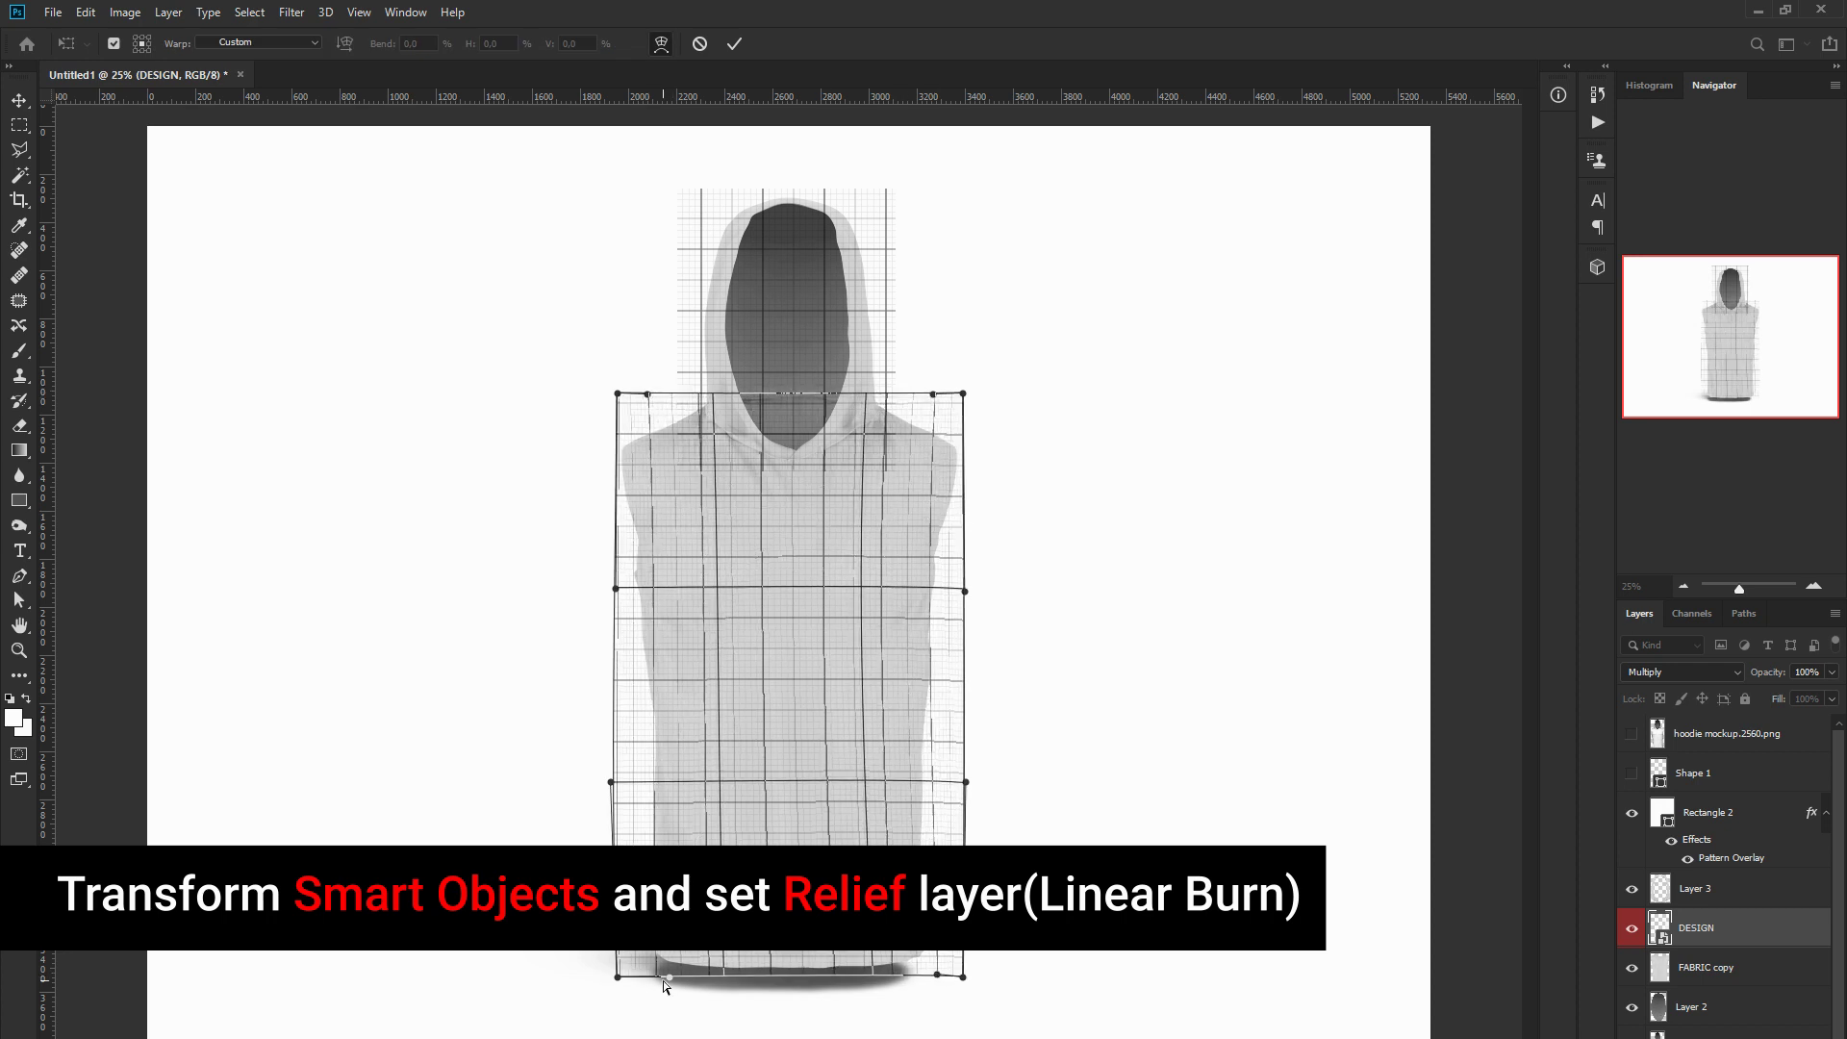
Warp the right edge of the DESIGN grid to follow the hoodie's right side, shoulder and hem
left_click_drag(963, 977, 940, 959)
left_click_drag(967, 782, 935, 779)
left_click_drag(962, 393, 965, 433)
left_click_drag(966, 591, 943, 586)
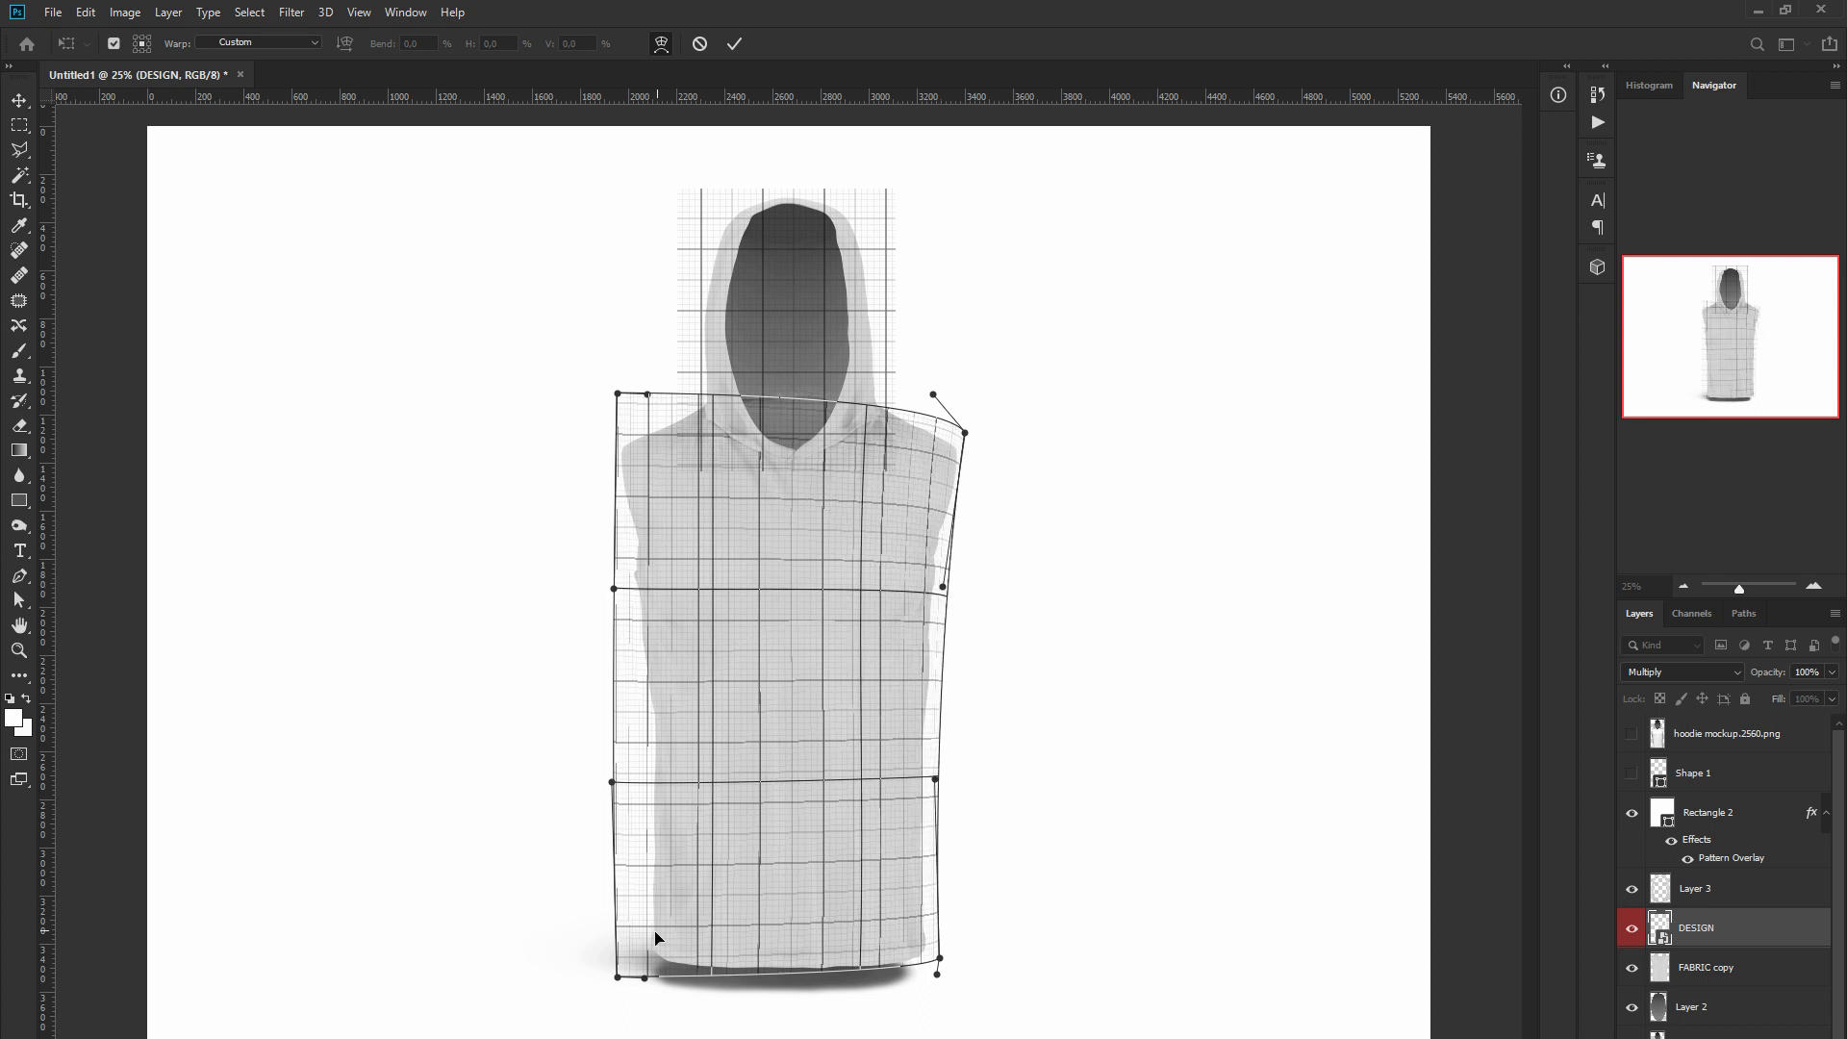
Warp the left edge of the DESIGN grid to follow the hoodie's left side, shoulder and hem
left_click_drag(618, 978, 643, 961)
left_click_drag(611, 782, 631, 781)
left_click_drag(642, 963, 647, 959)
left_click_drag(631, 780, 648, 781)
left_click_drag(617, 393, 615, 440)
left_click_drag(614, 589, 627, 586)
left_click_drag(647, 394, 650, 388)
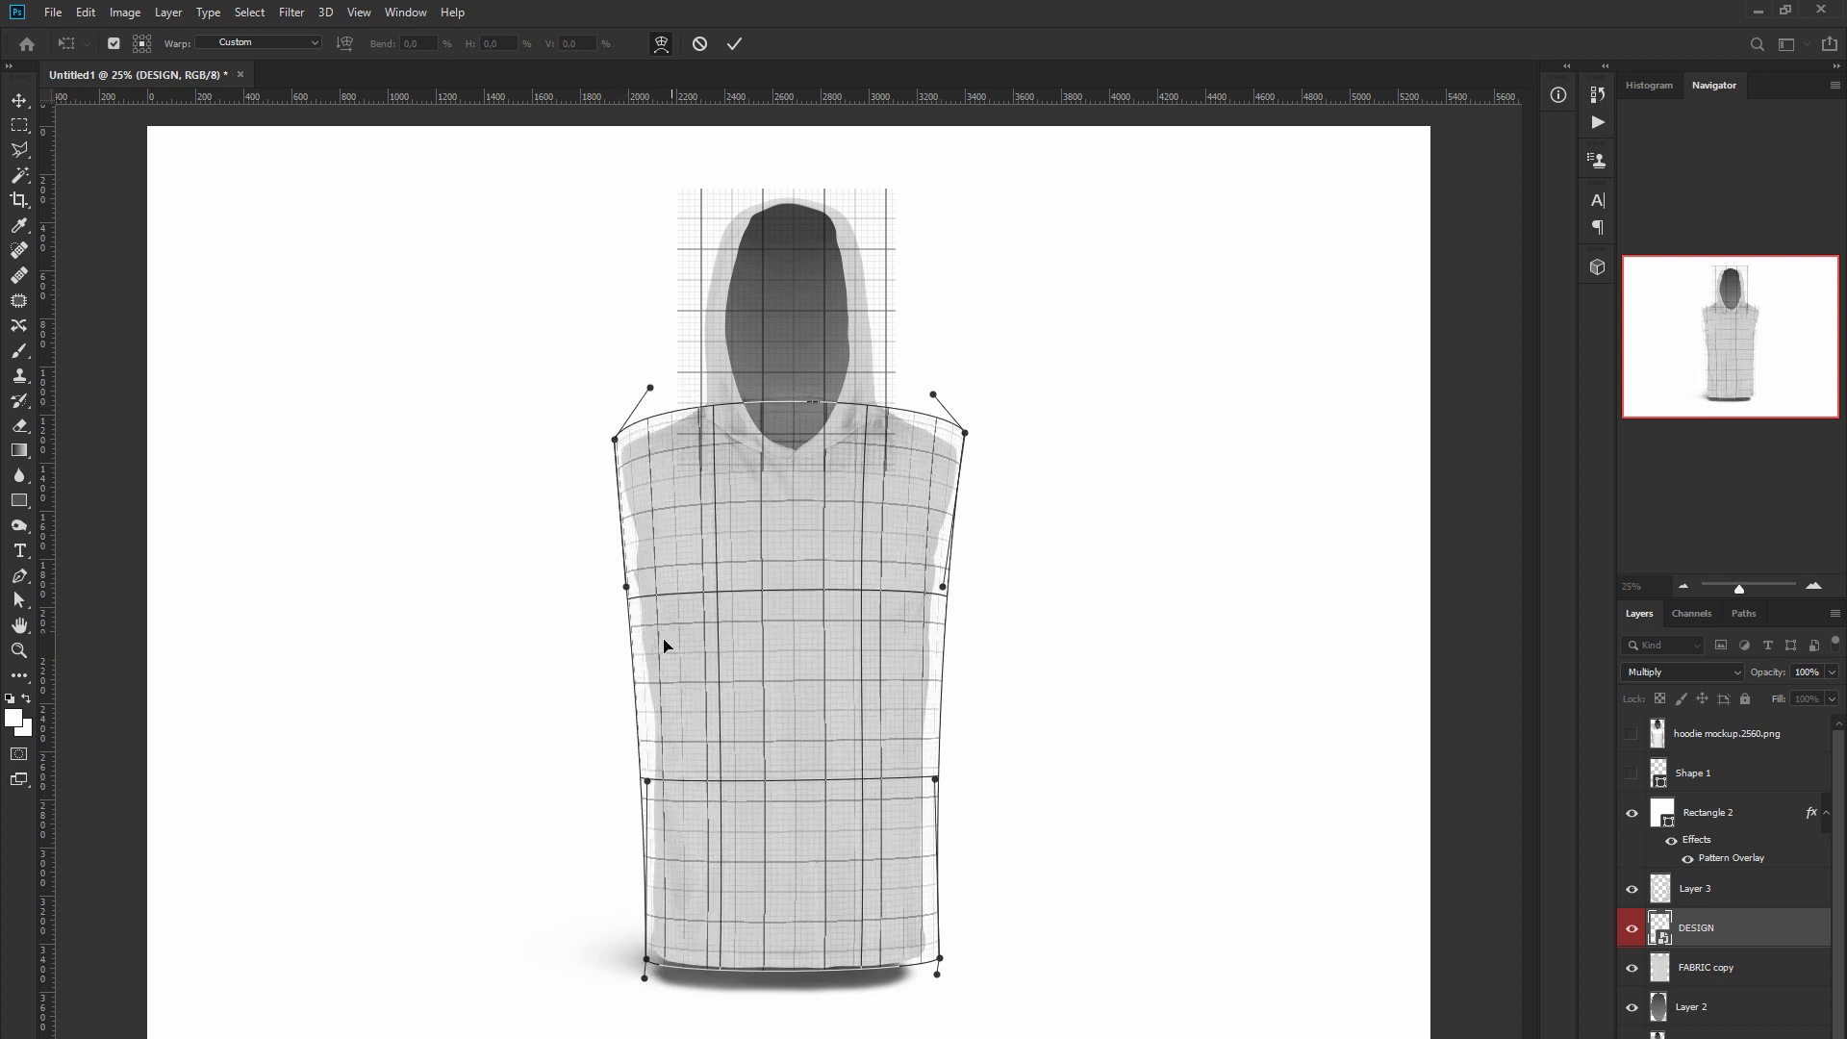
Apply the warp and clip the DESIGN layer to FABRIC copy
left_click(736, 44)
left_click(1672, 957)
left_click(1672, 946, "alt")
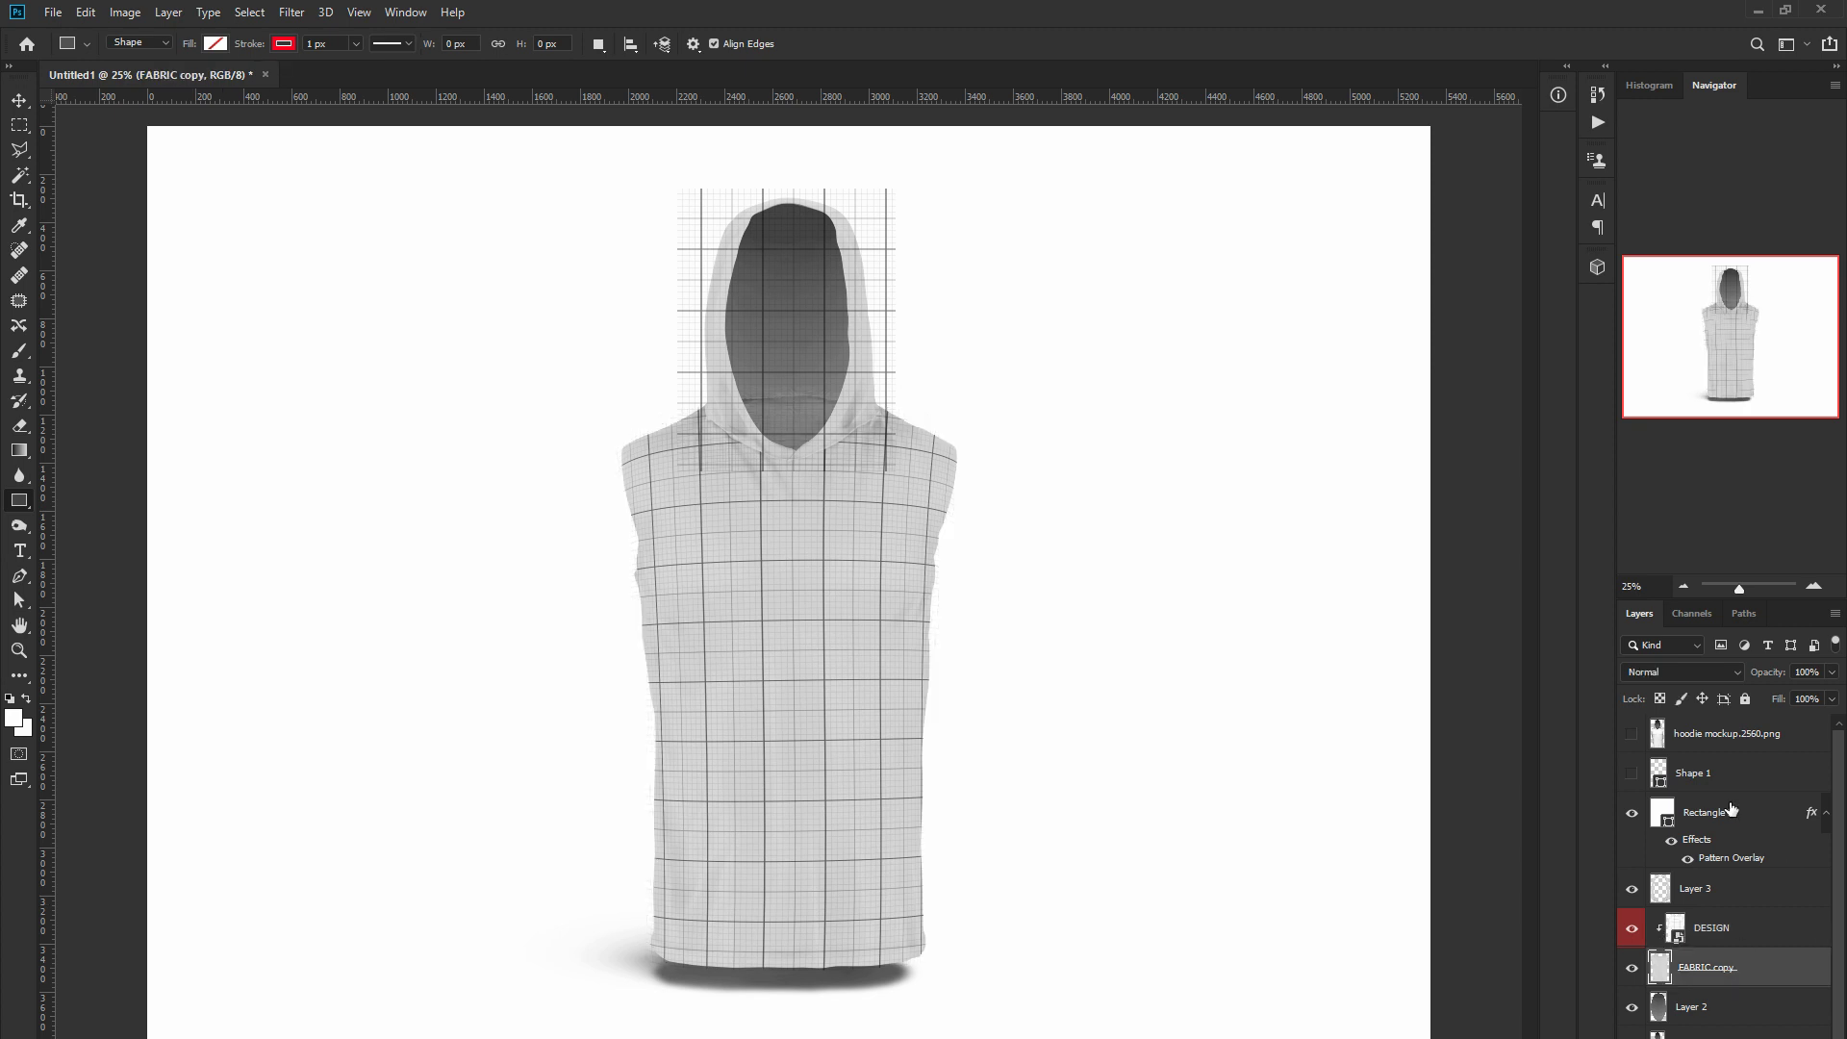
Show and duplicate the hoodie mockup.2560.png layer, and place the original directly above DESIGN
left_click(1632, 735)
left_click(1736, 737)
key("ctrl+j")
left_click_drag(1700, 931, 1698, 945)
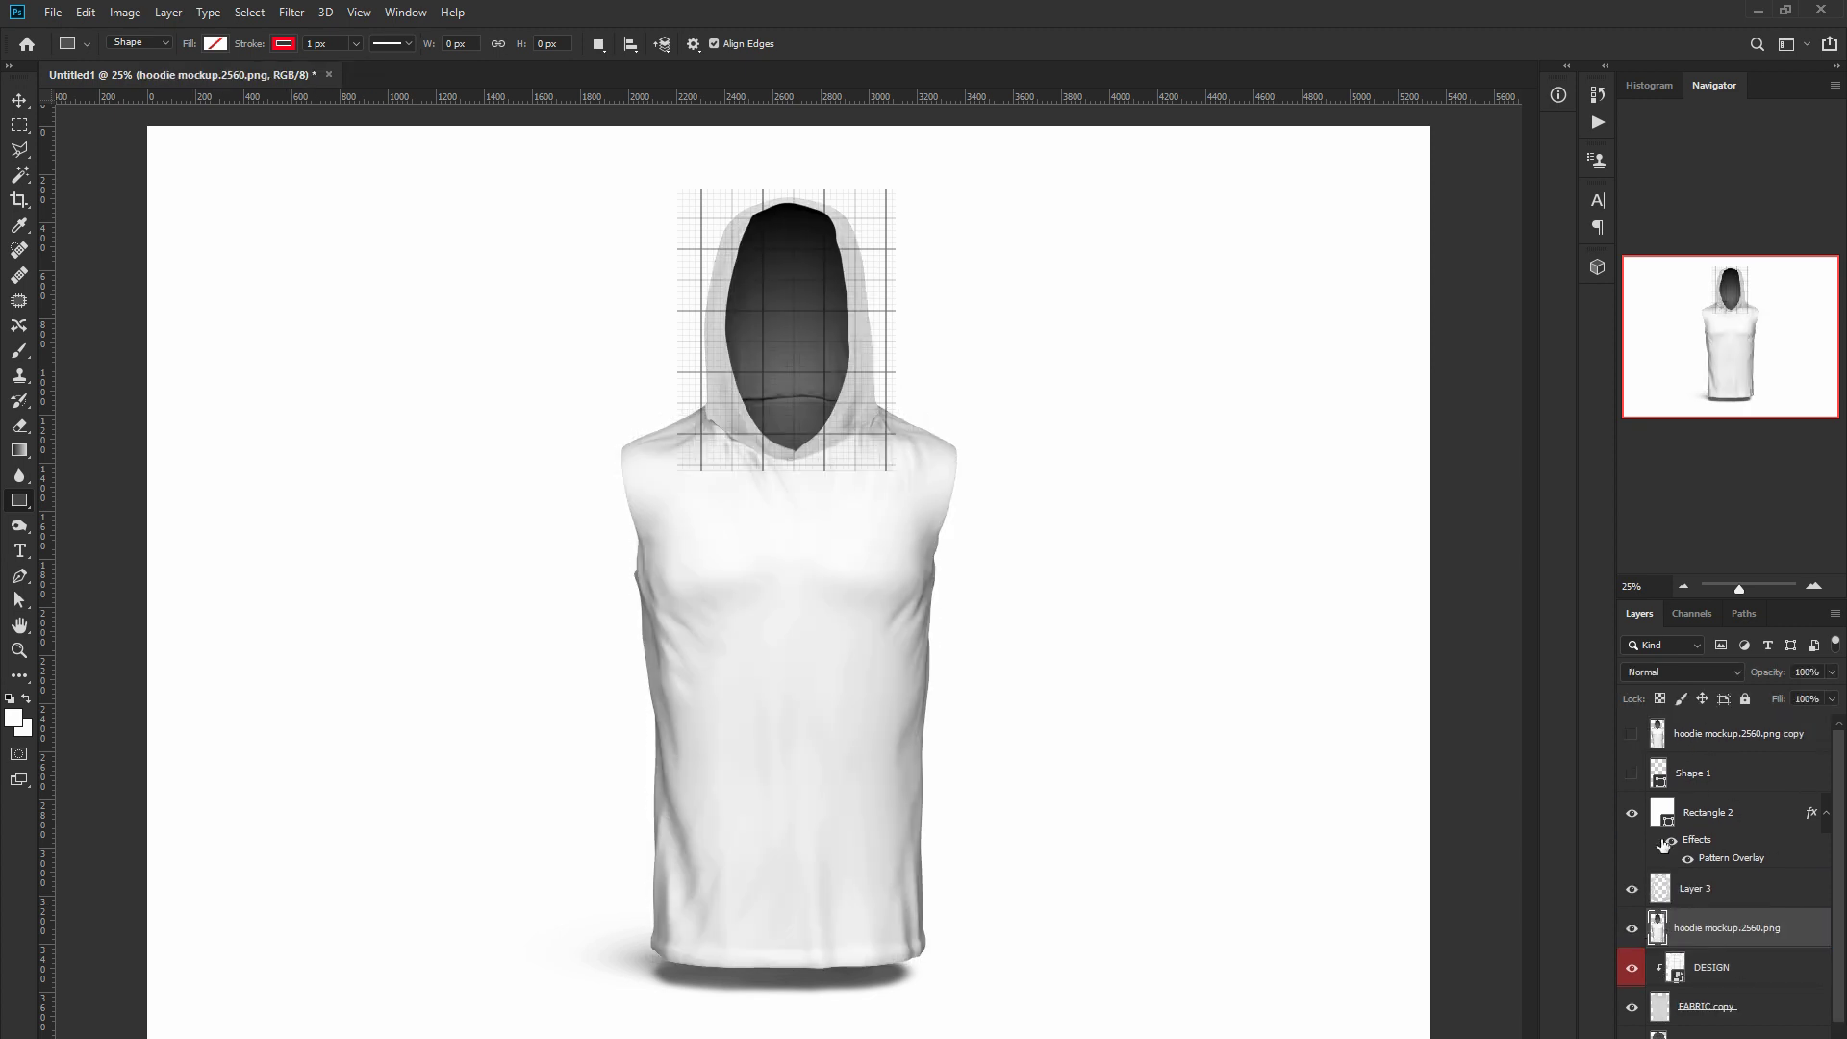
Set hoodie mockup.2560.png to Linear Burn and lighten it with a Levels adjustment of 29, 1.93 and 253
left_click(1733, 673)
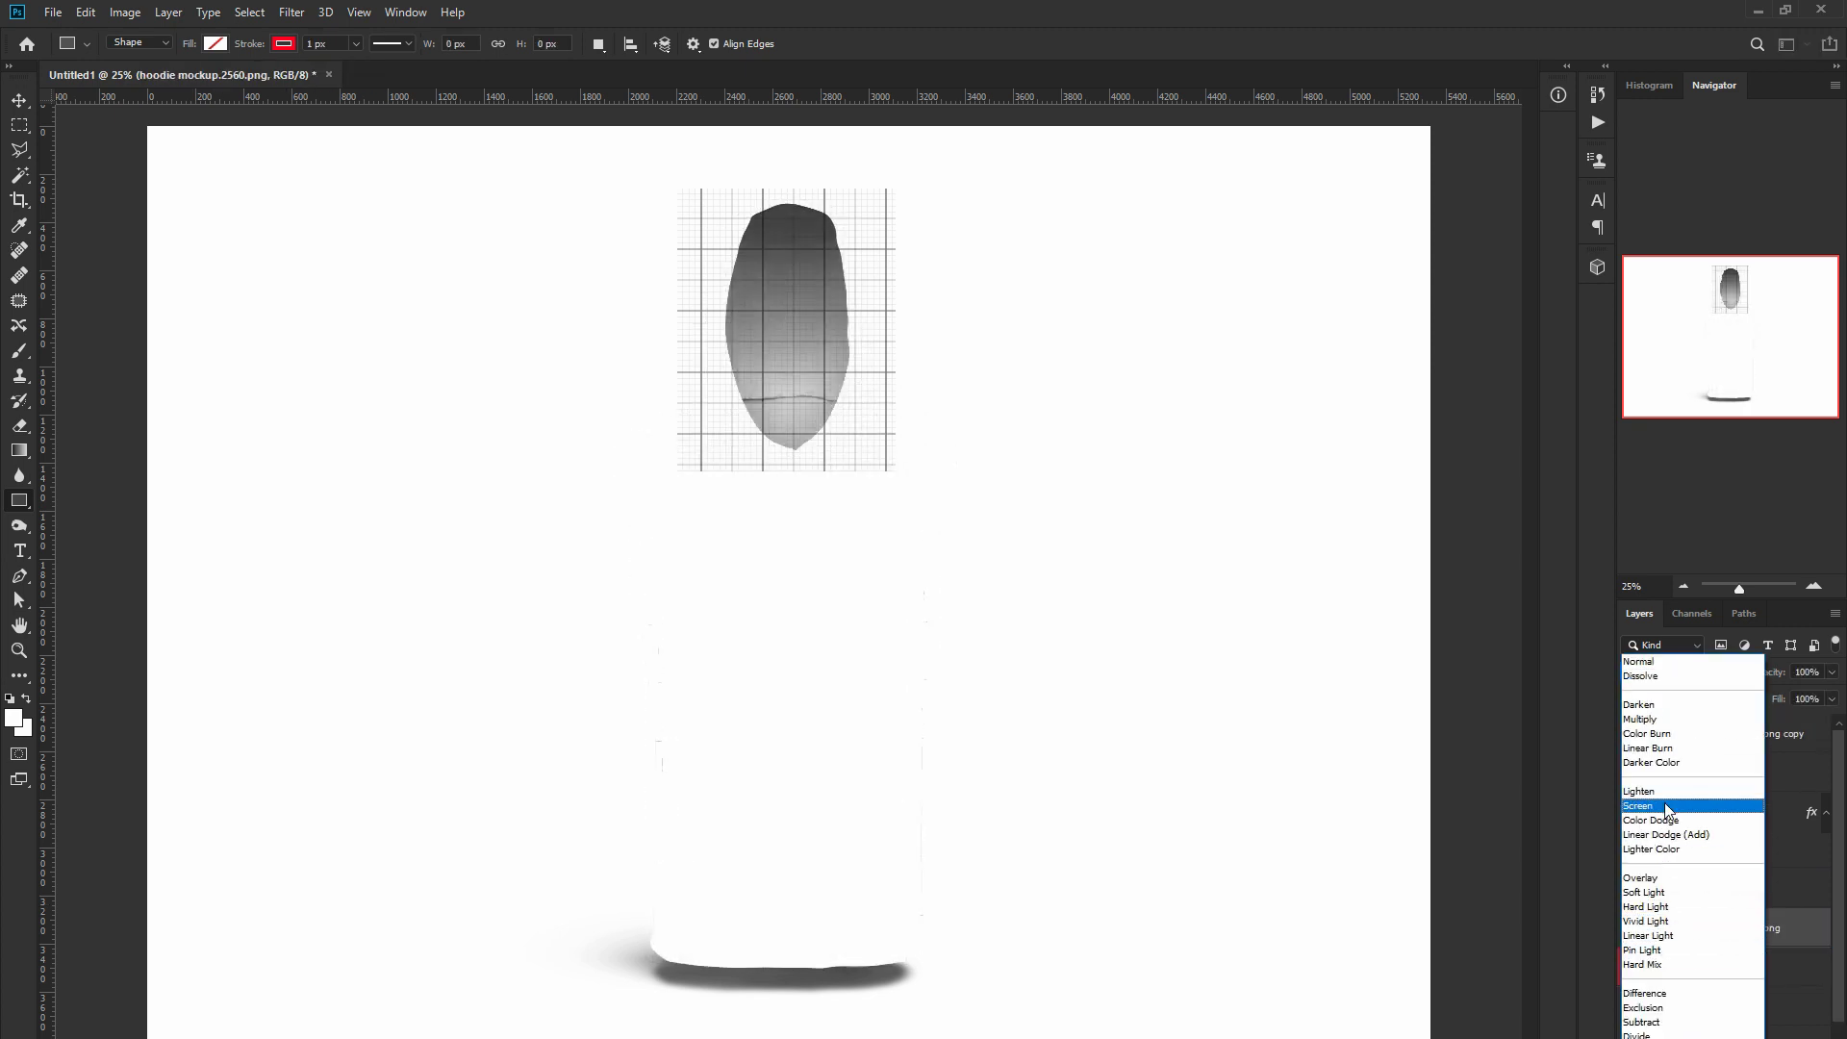
left_click(1669, 723)
left_click(1733, 1037)
left_click(1708, 859)
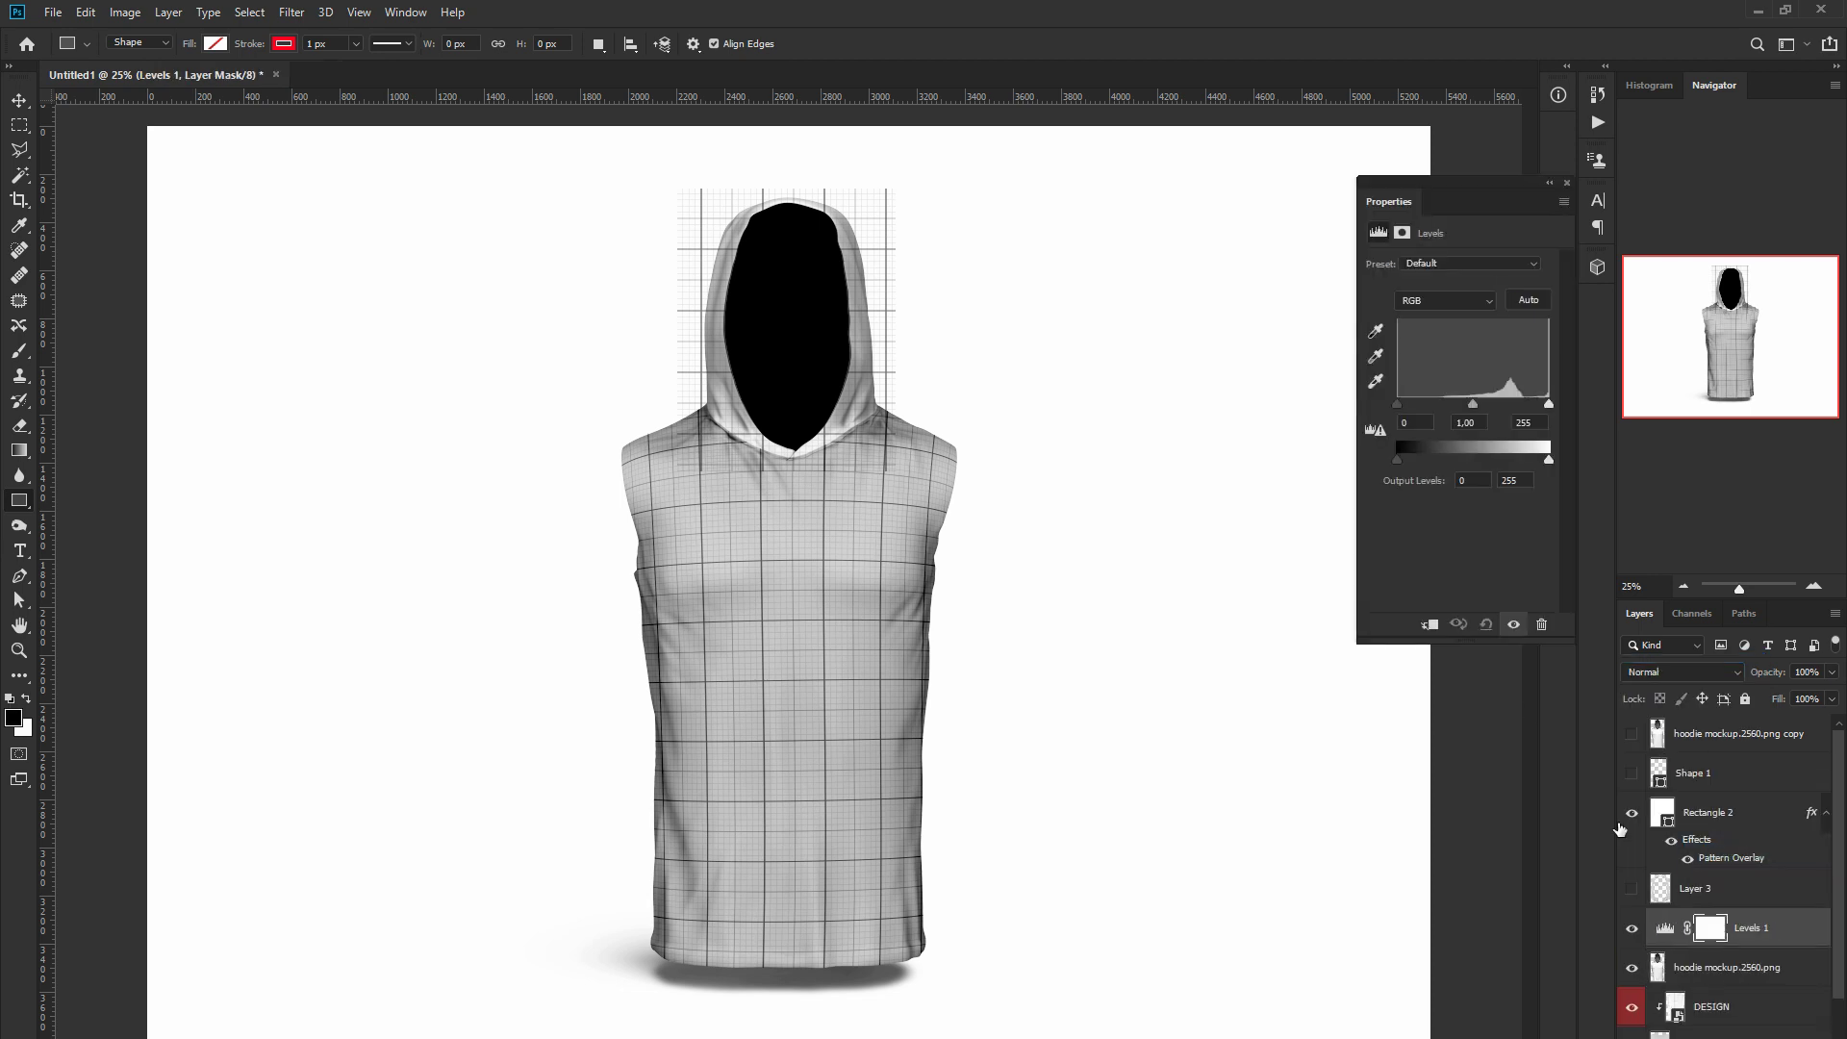
left_click_drag(1547, 404, 1547, 403)
left_click_drag(1472, 404, 1445, 403)
left_click_drag(1397, 403, 1414, 403)
left_click_drag(1455, 403, 1446, 403)
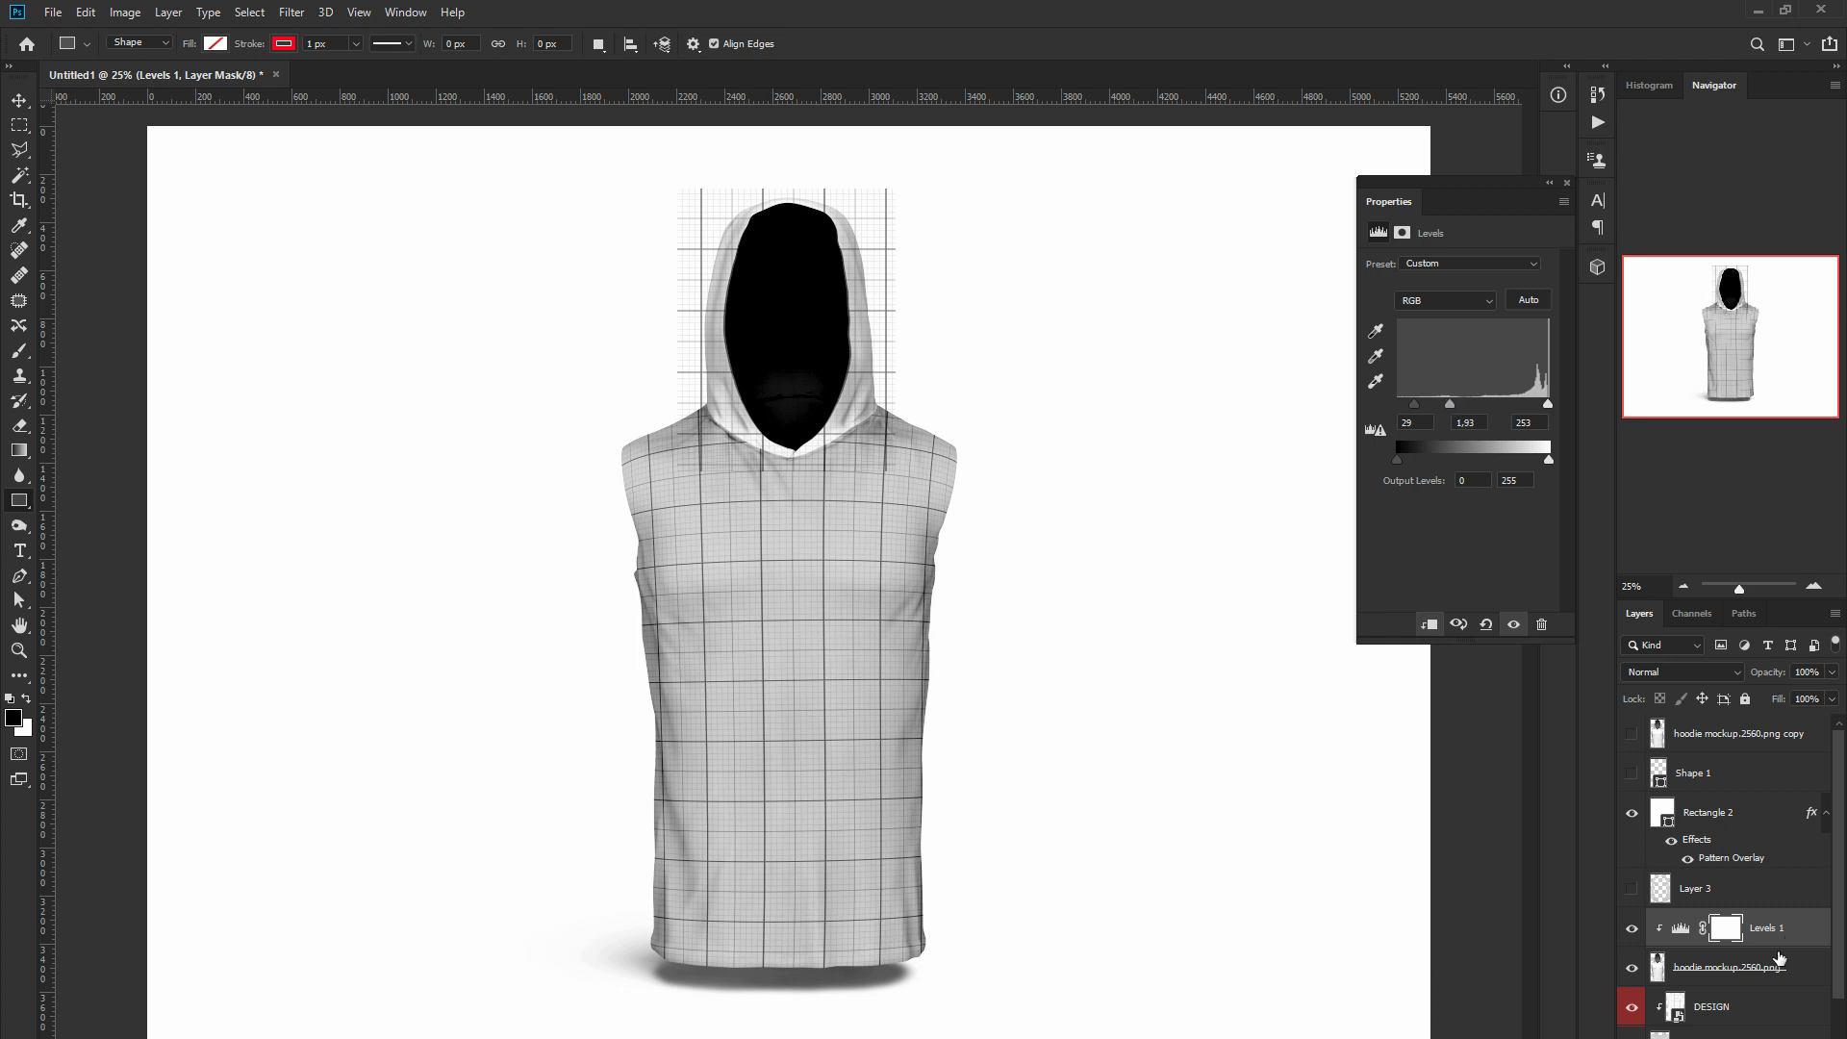
Merge Levels 1 into hoodie mockup.2560.png, clip that layer above DESIGN and hide Rectangle 2
right_click(1772, 938)
left_click(1635, 691)
left_click(1662, 946, "alt")
left_click(1633, 813)
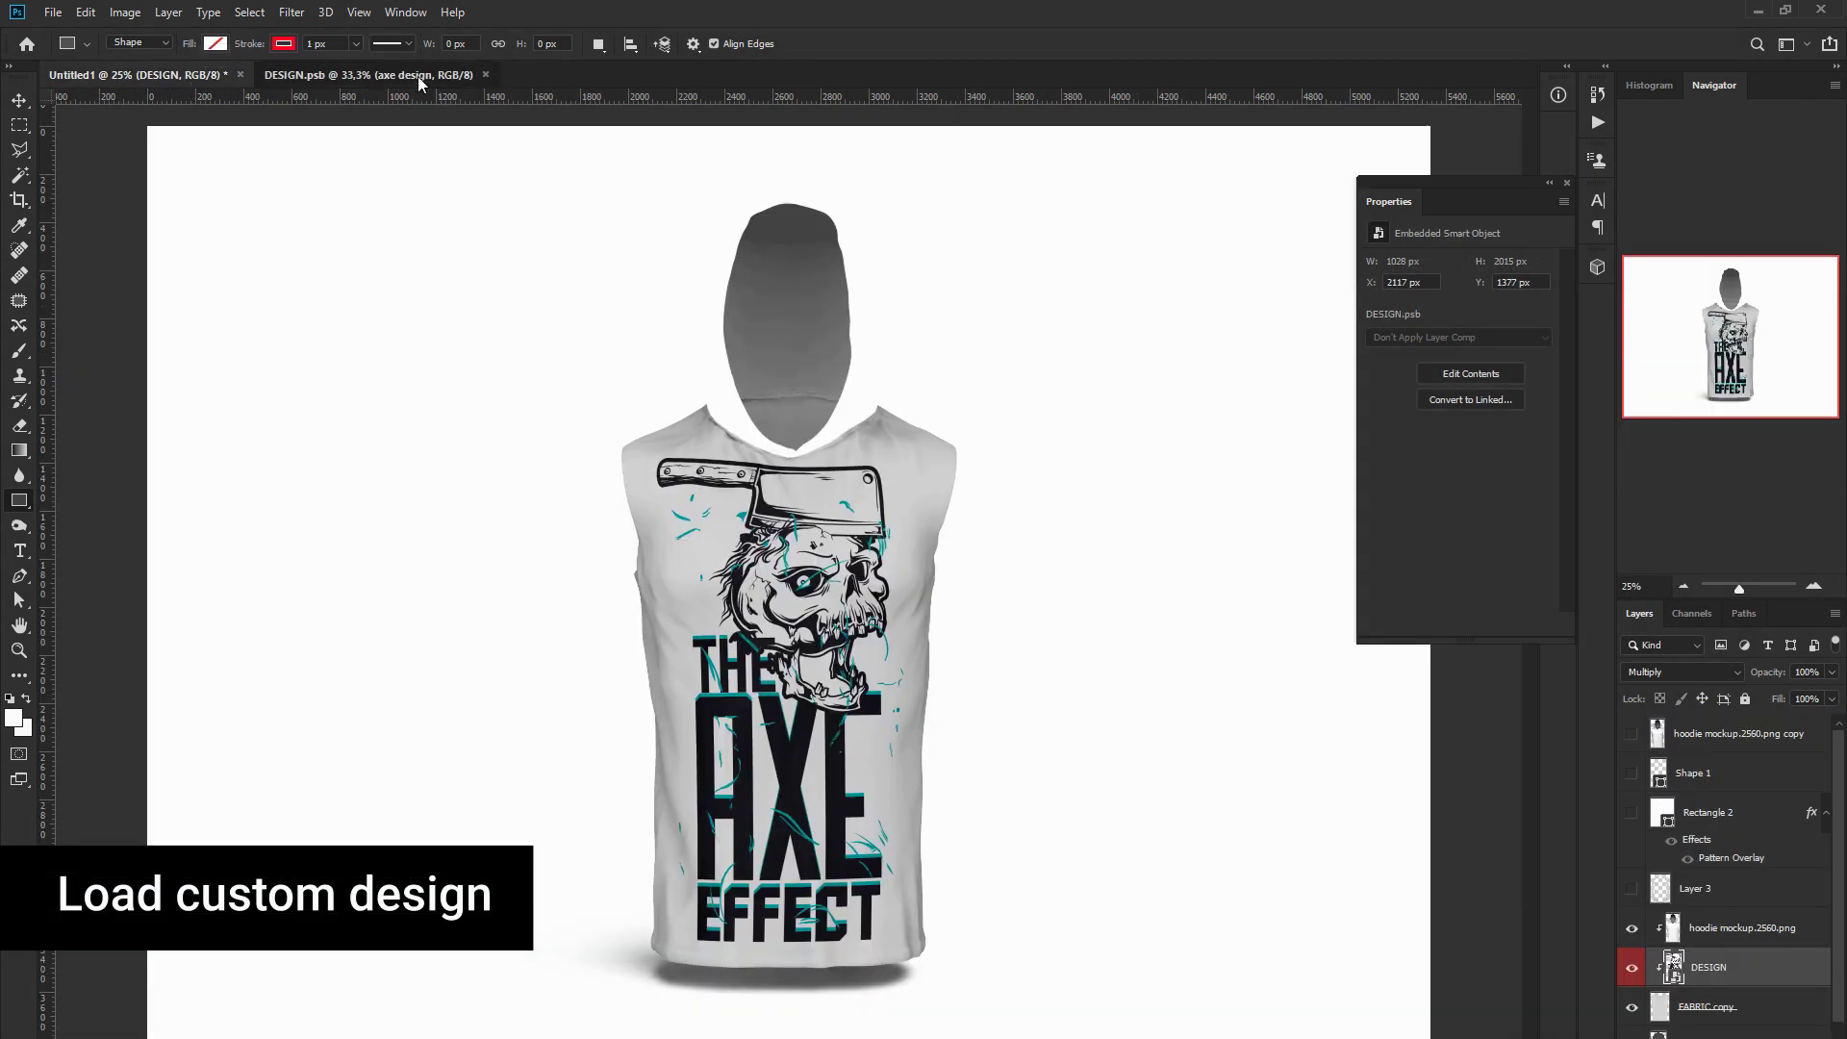
Scale the axe design down slightly from its centre in DESIGN.psb, save it and return to the mockup document
left_click(419, 80)
key("ctrl+t")
left_click_drag(956, 284, 943, 315, "alt+shift")
left_click(735, 44)
key("ctrl+s")
left_click(199, 80)
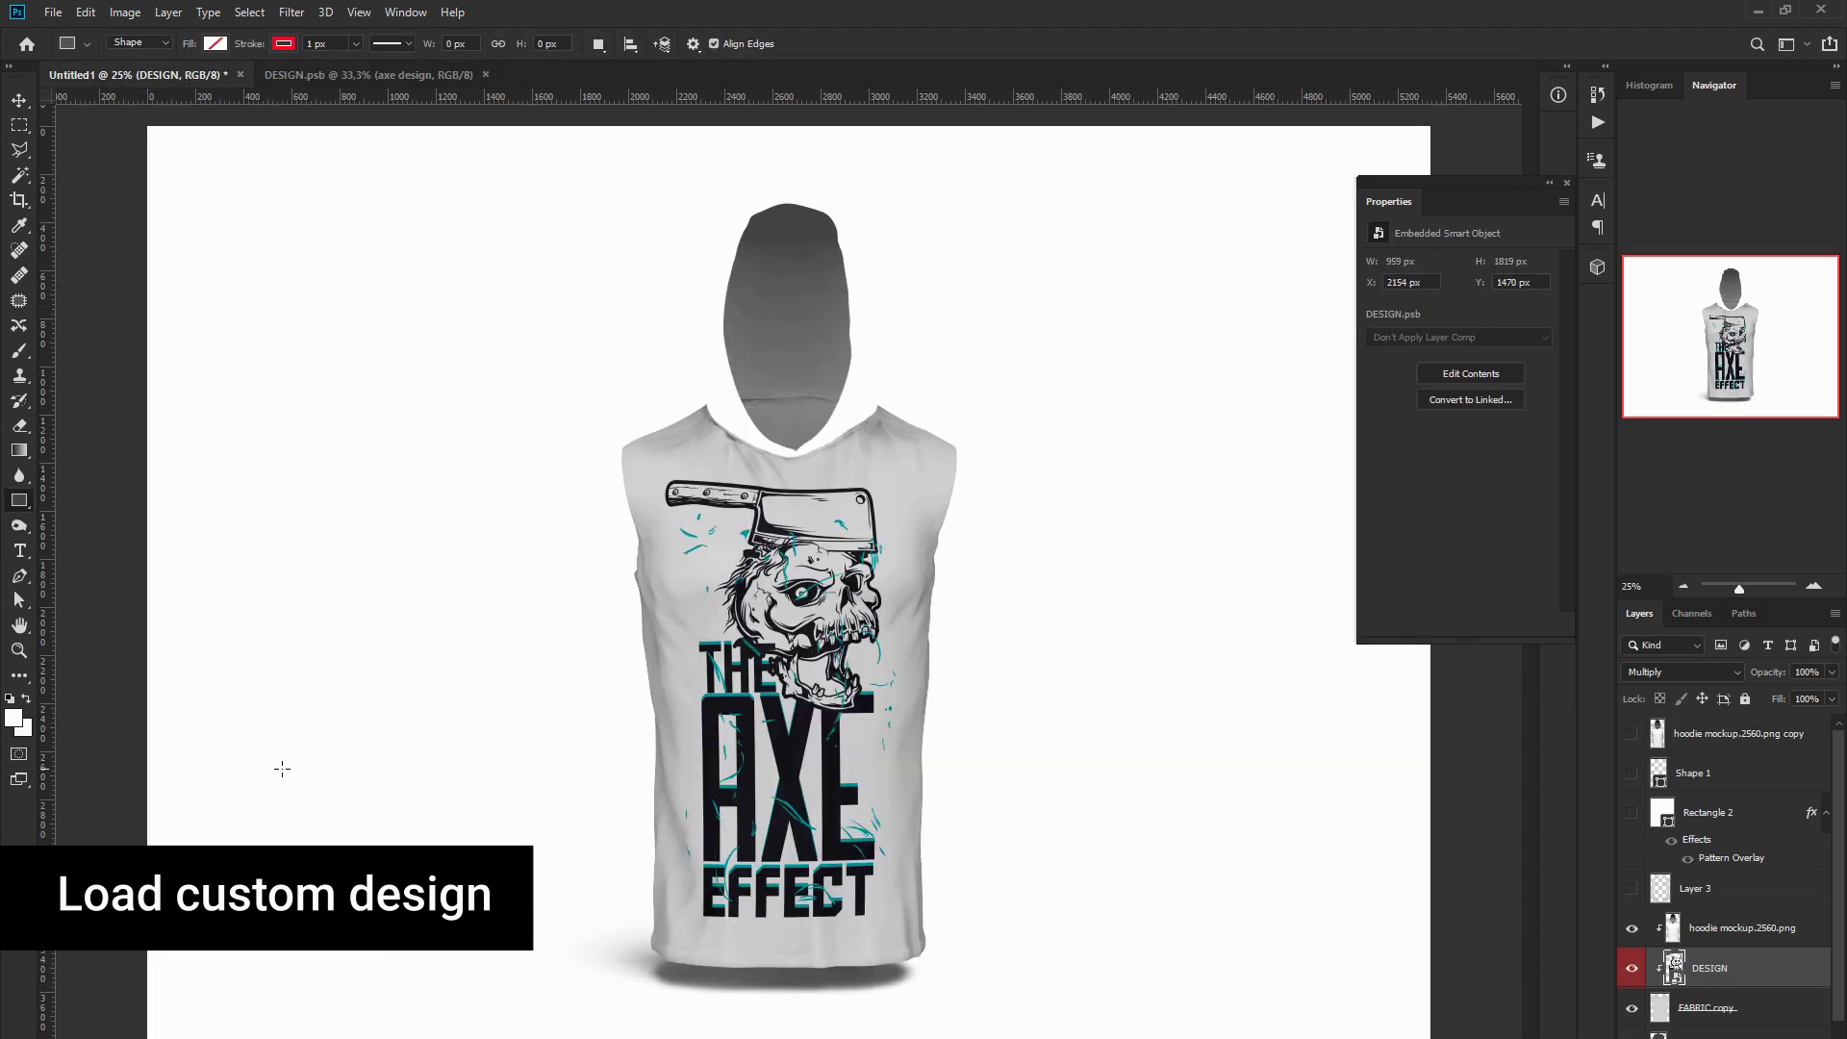
Keep DESIGN on Multiply and brighten FABRIC copy with a Levels adjustment of black point 29 and midtone 2.06
left_click(1682, 672)
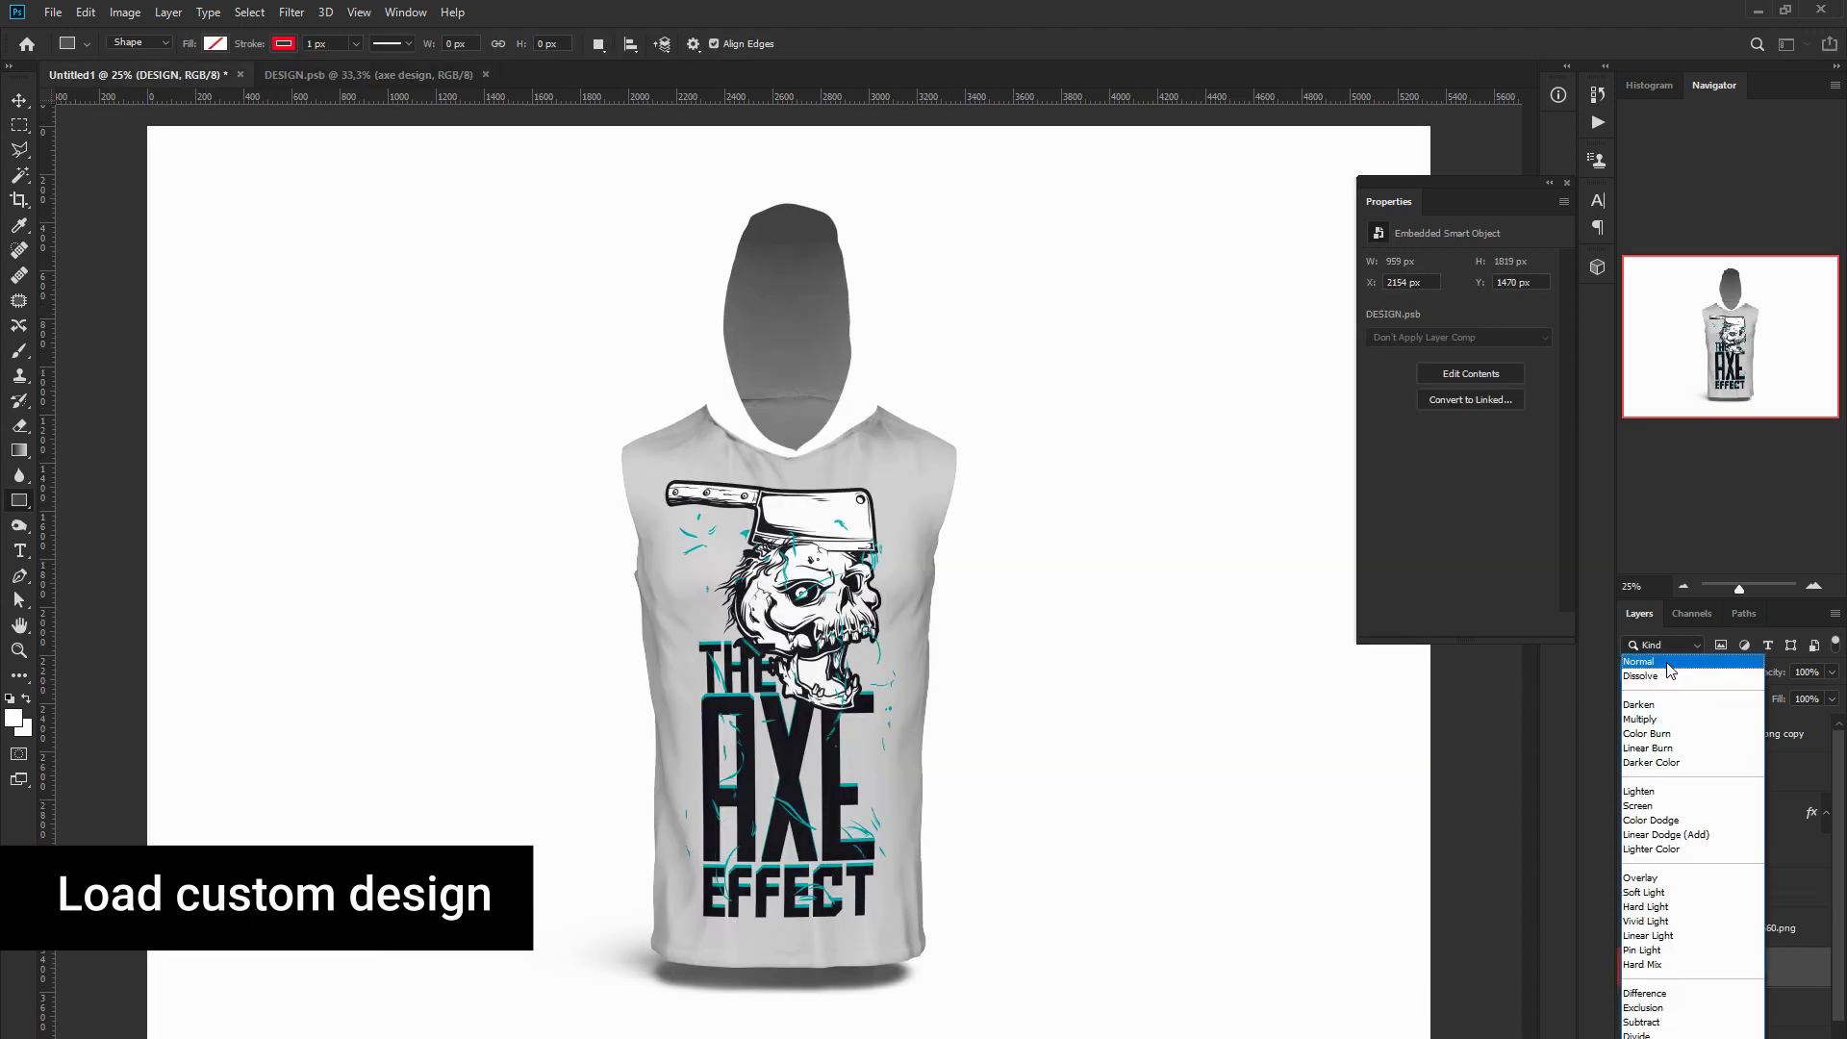
left_click(1682, 722)
left_click(1709, 1012)
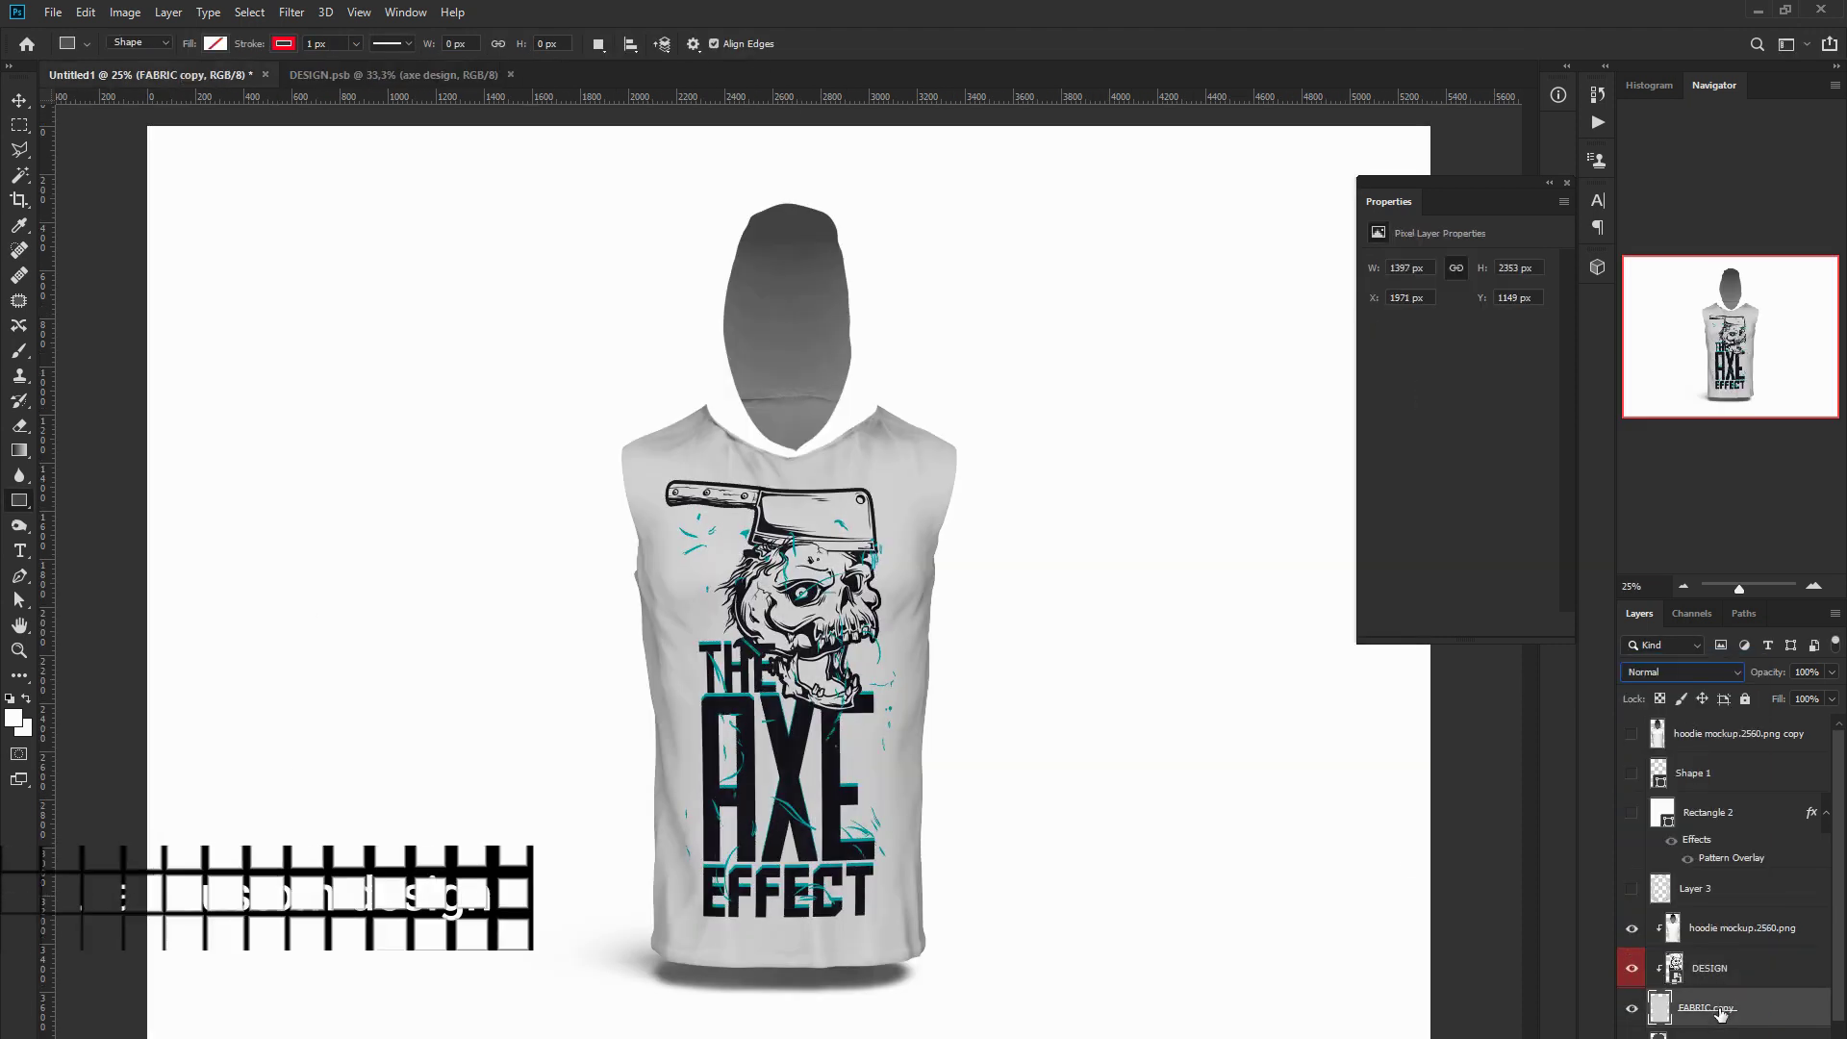
left_click(1727, 1037)
left_click(1732, 850)
left_click_drag(1471, 405, 1448, 407)
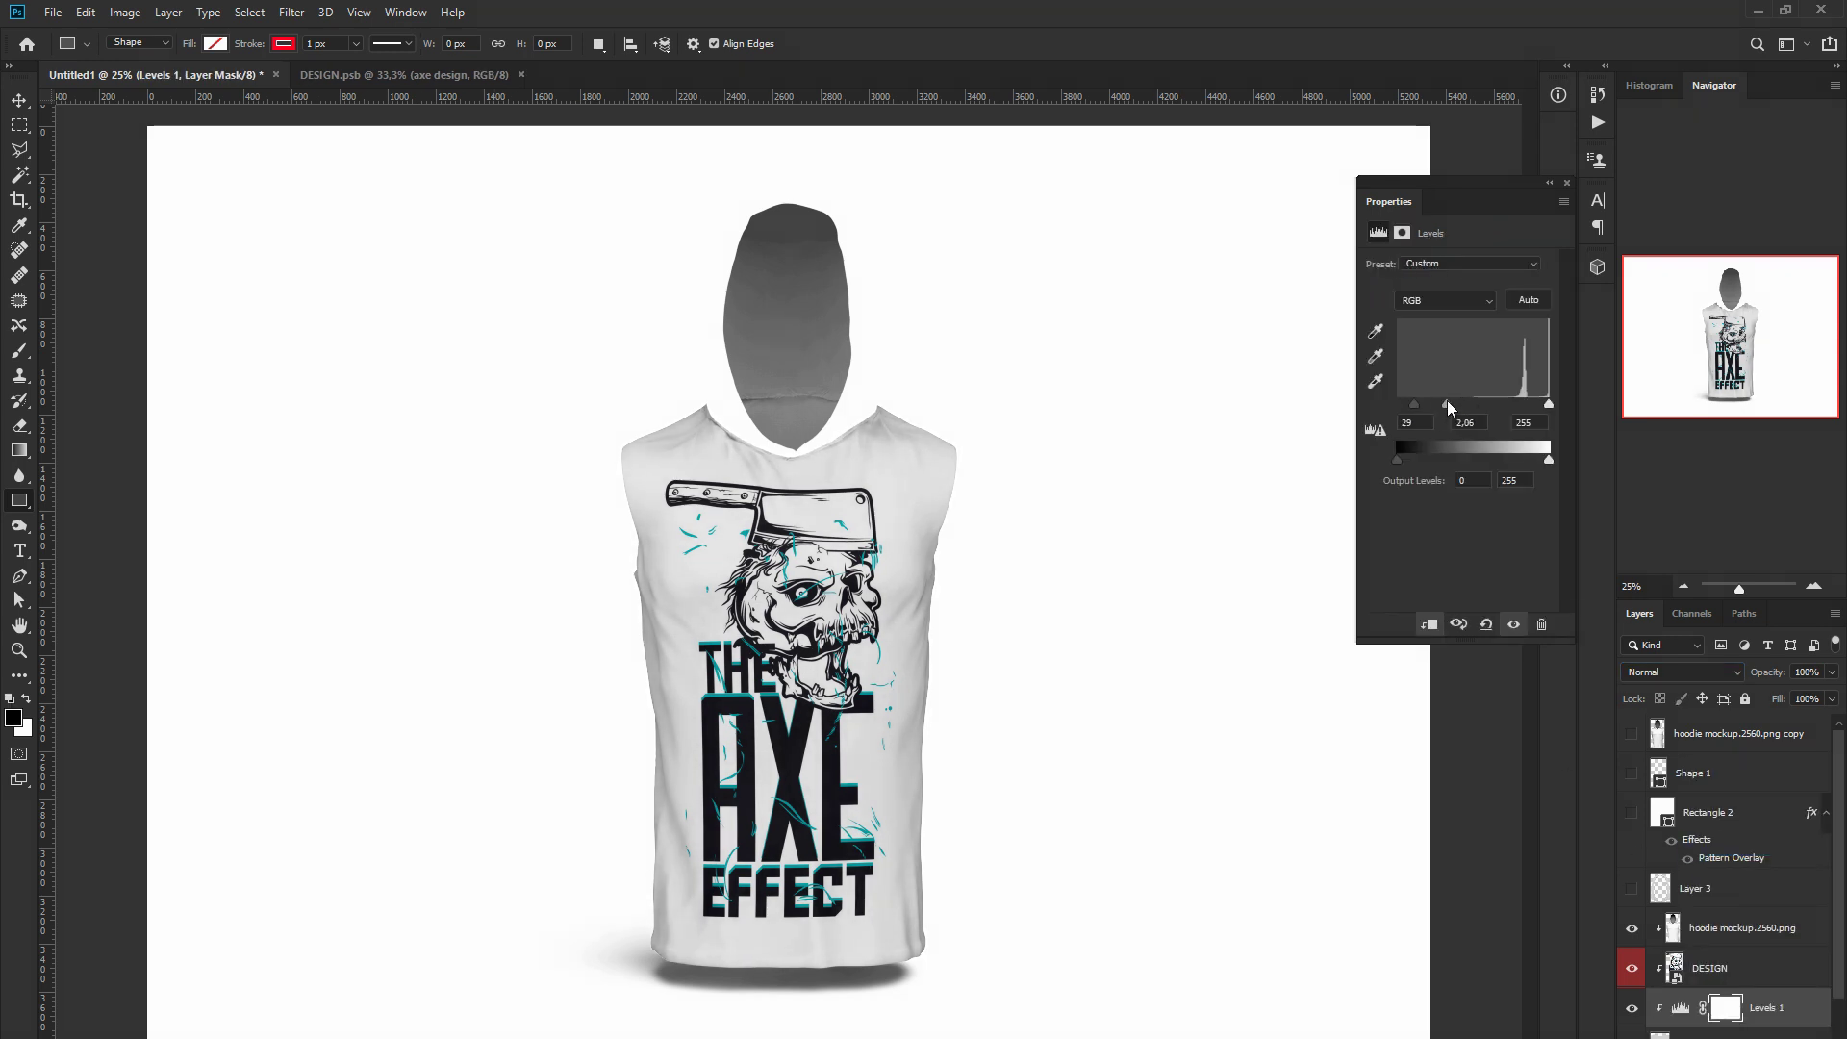
Merge the Levels adjustment into FABRIC copy and hide the hood interior layer
right_click(1766, 1007)
left_click(1635, 760)
key("ctrl+s")
left_click(901, 14)
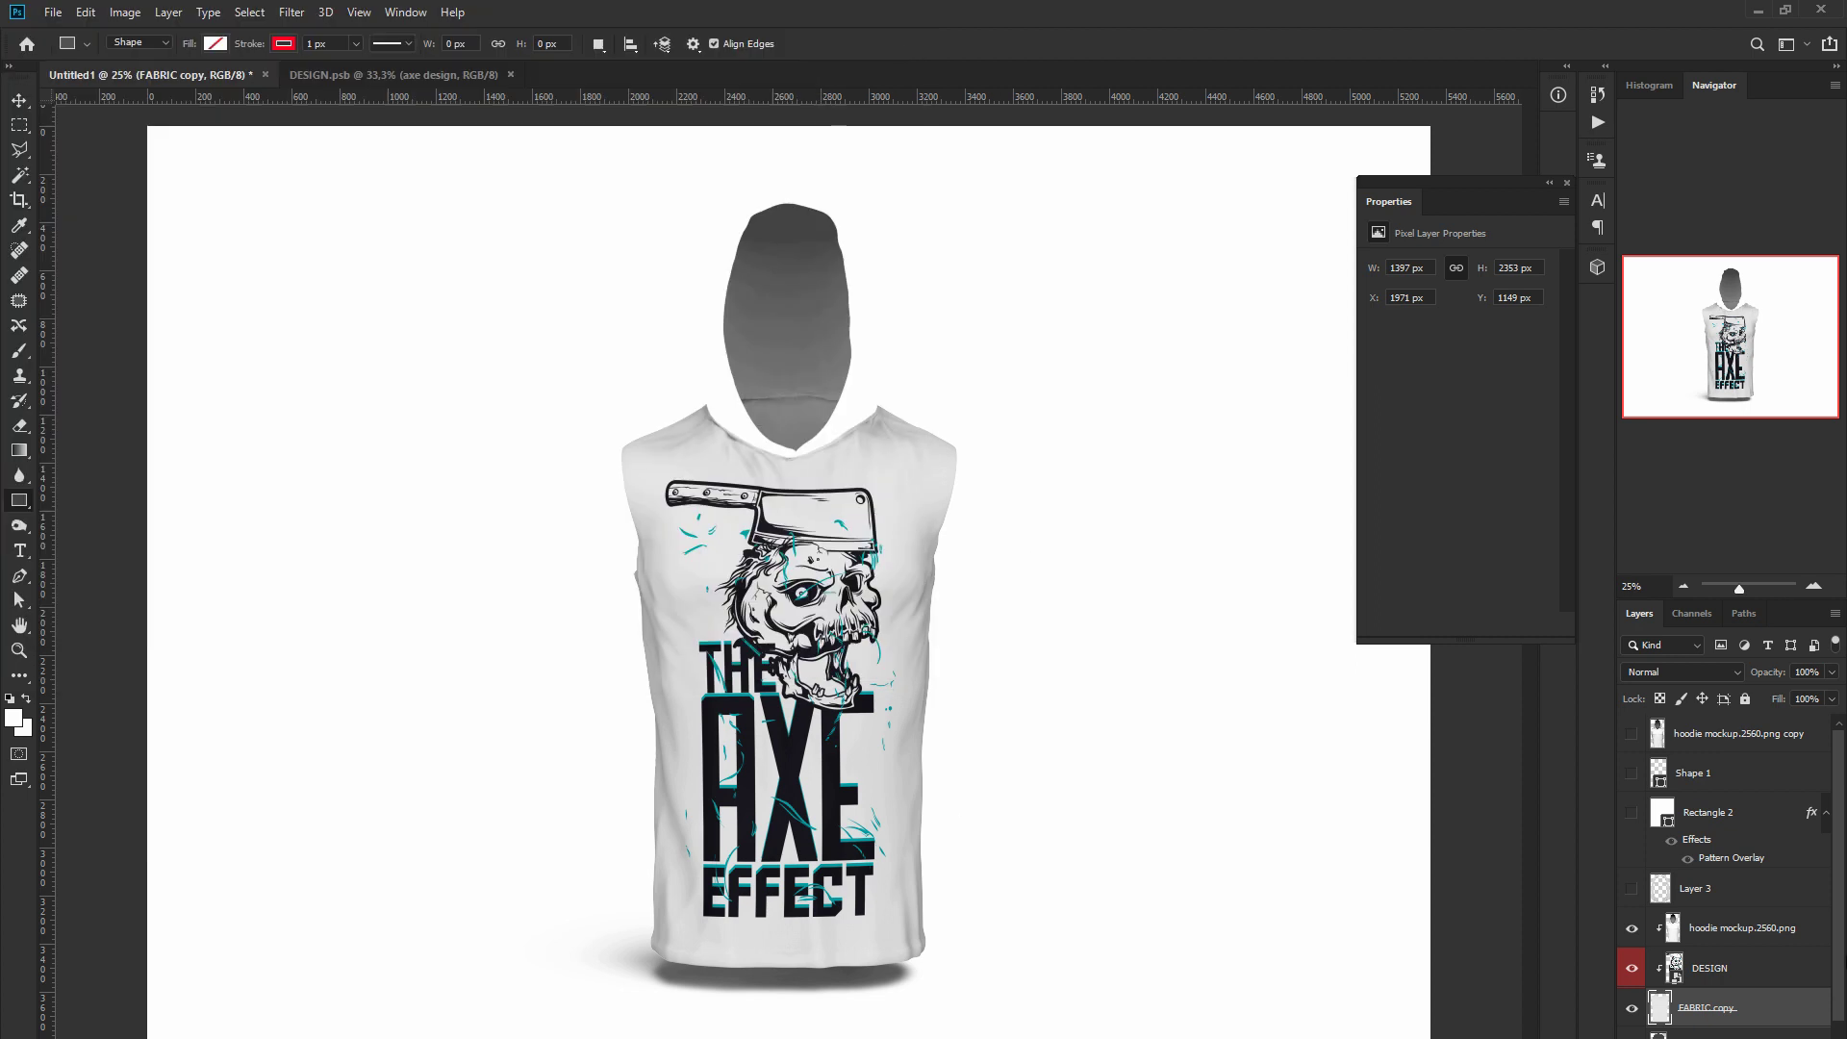
left_click(1625, 1034)
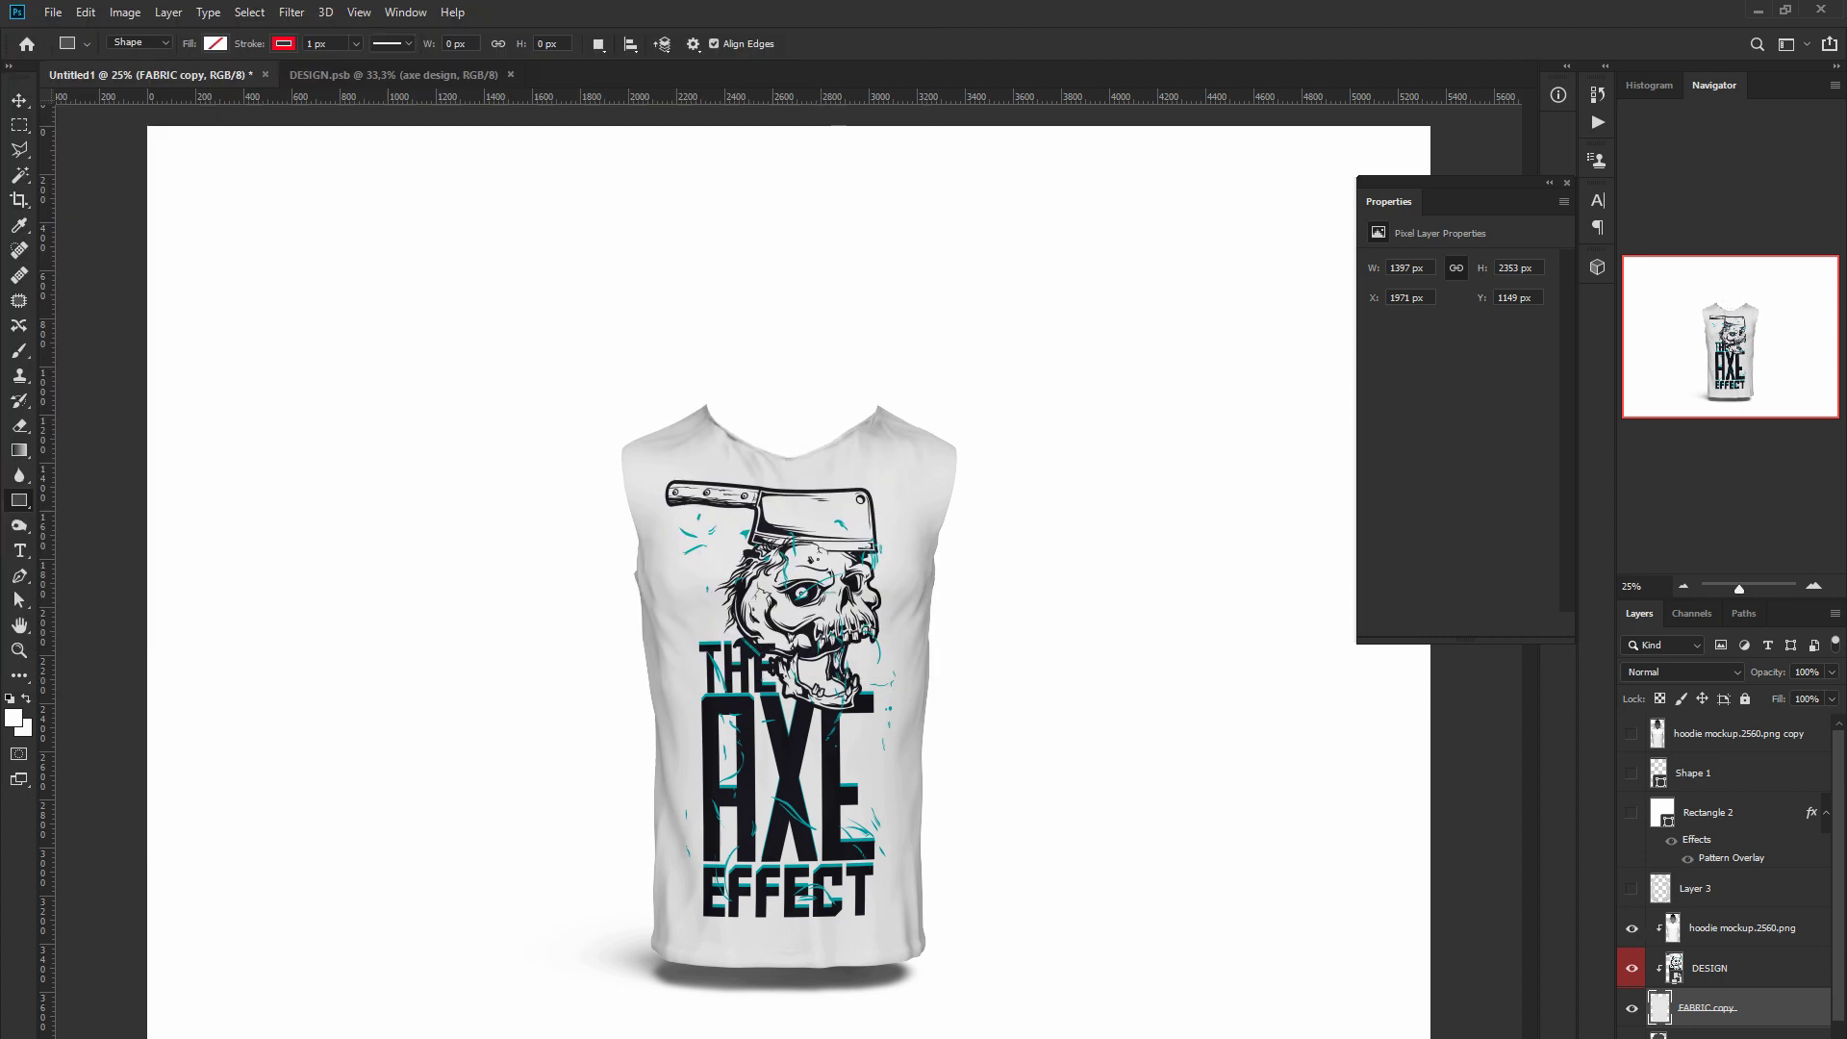
Open the DESIGN smart object's contents, delete the layer under the axe design and add an empty layer beneath it
double_click(1673, 970)
left_click(1751, 781)
key("Delete")
key("ctrl+shift+alt+n")
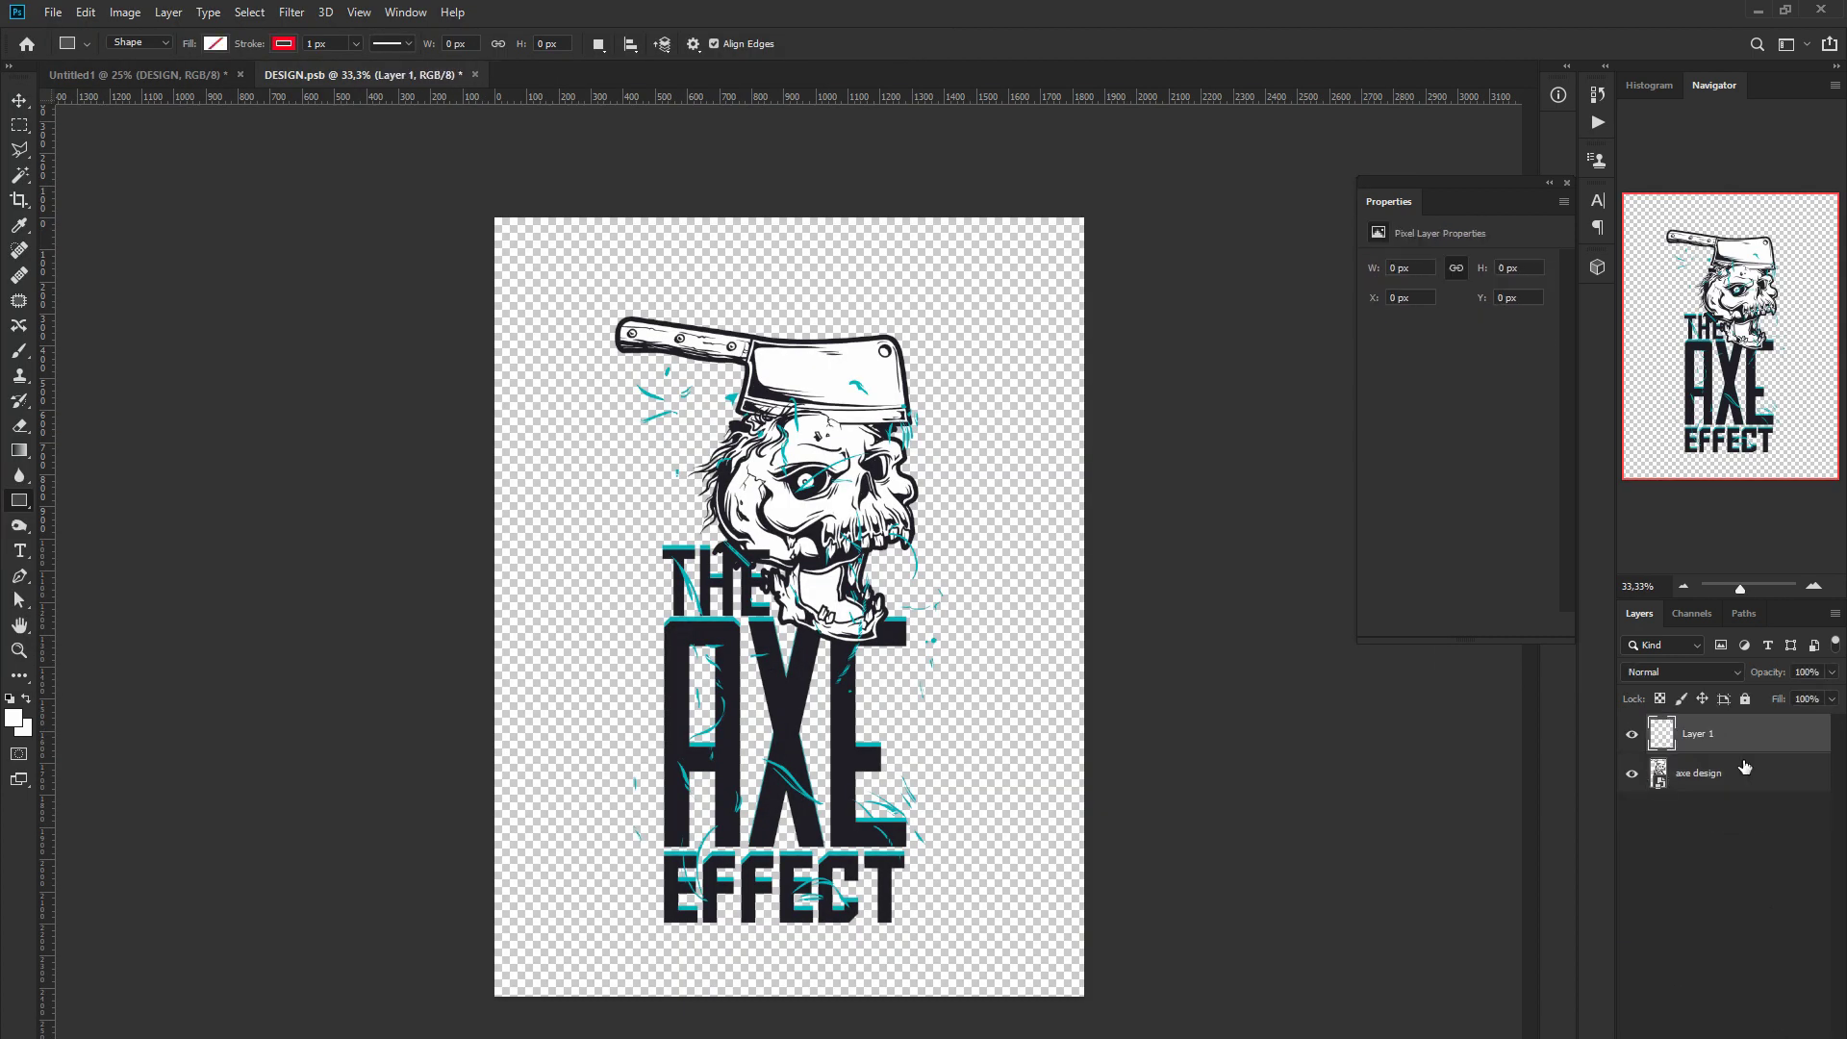
key("ctrl+[")
Add a canvas-covering rectangle filled with red e40303 beneath the axe design, save the smart object and return to the mockup document
mouse_move(489, 213)
left_mouse_down()
mouse_move(1085, 925)
mouse_move(1088, 1001)
left_mouse_up()
left_click(1411, 324)
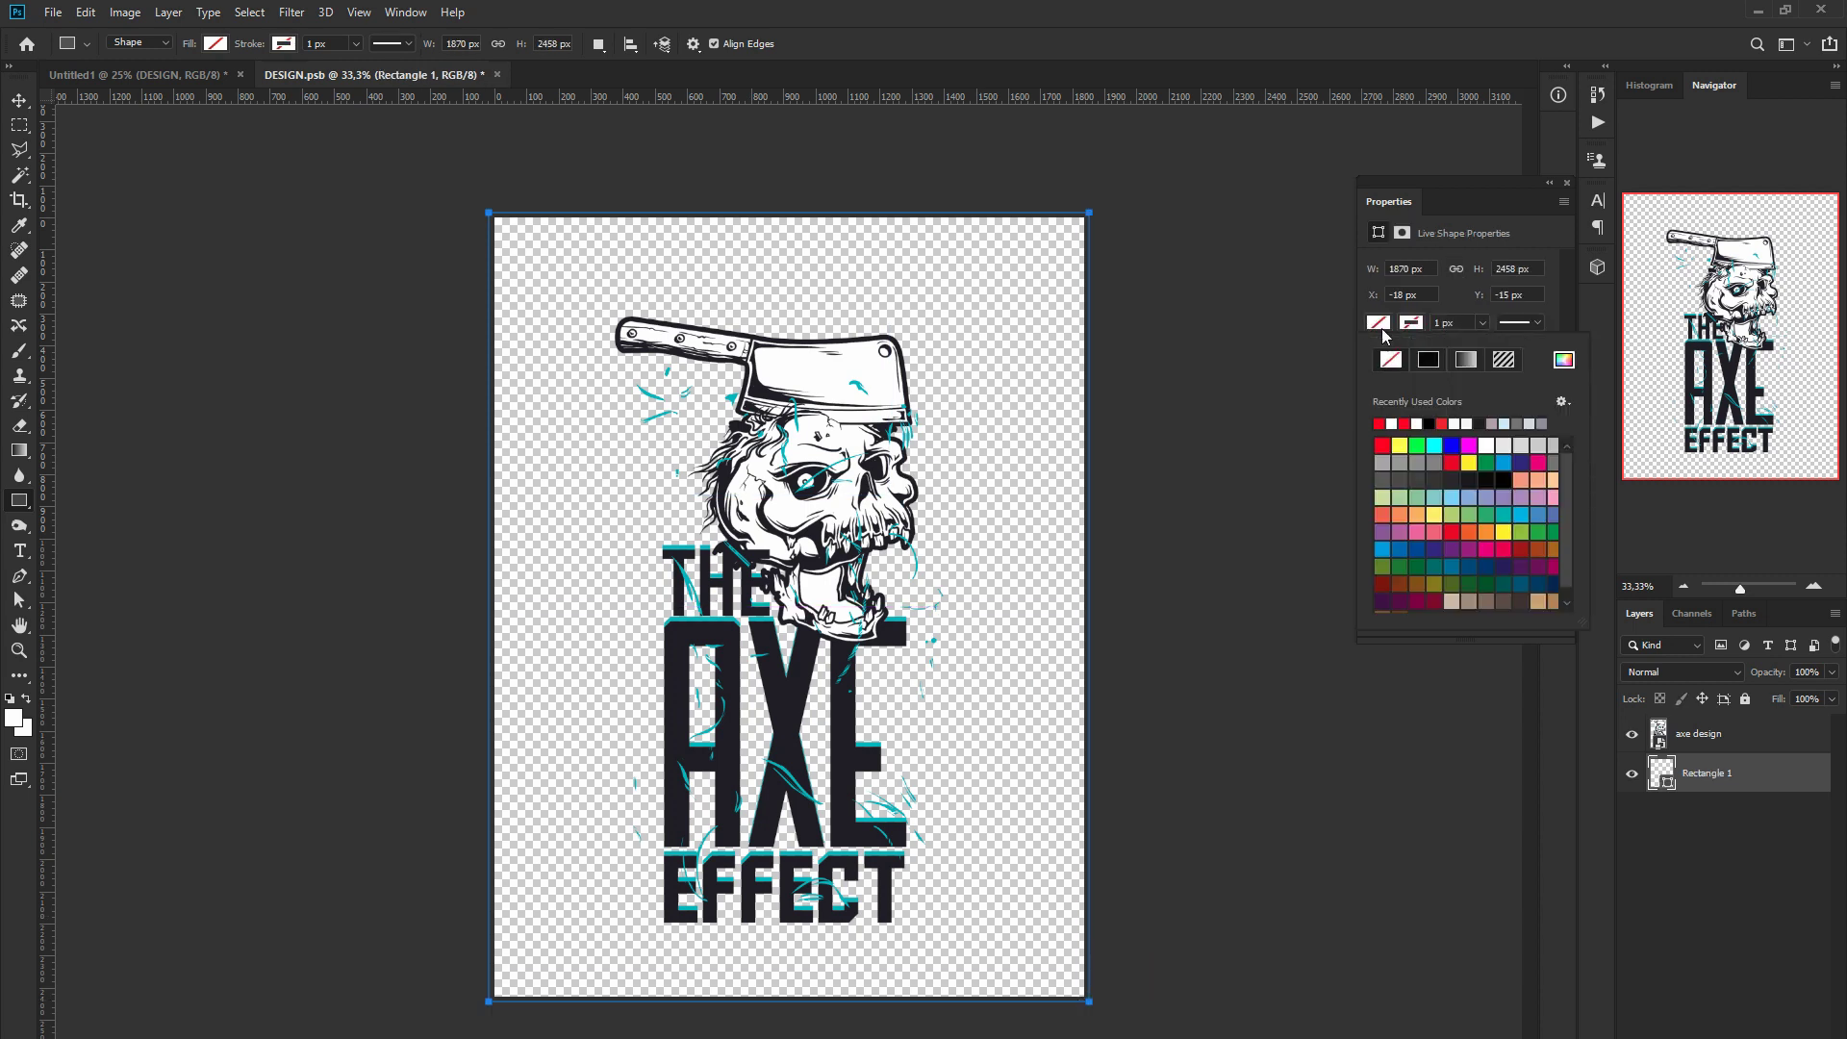
left_click(1381, 423)
left_click(1563, 359)
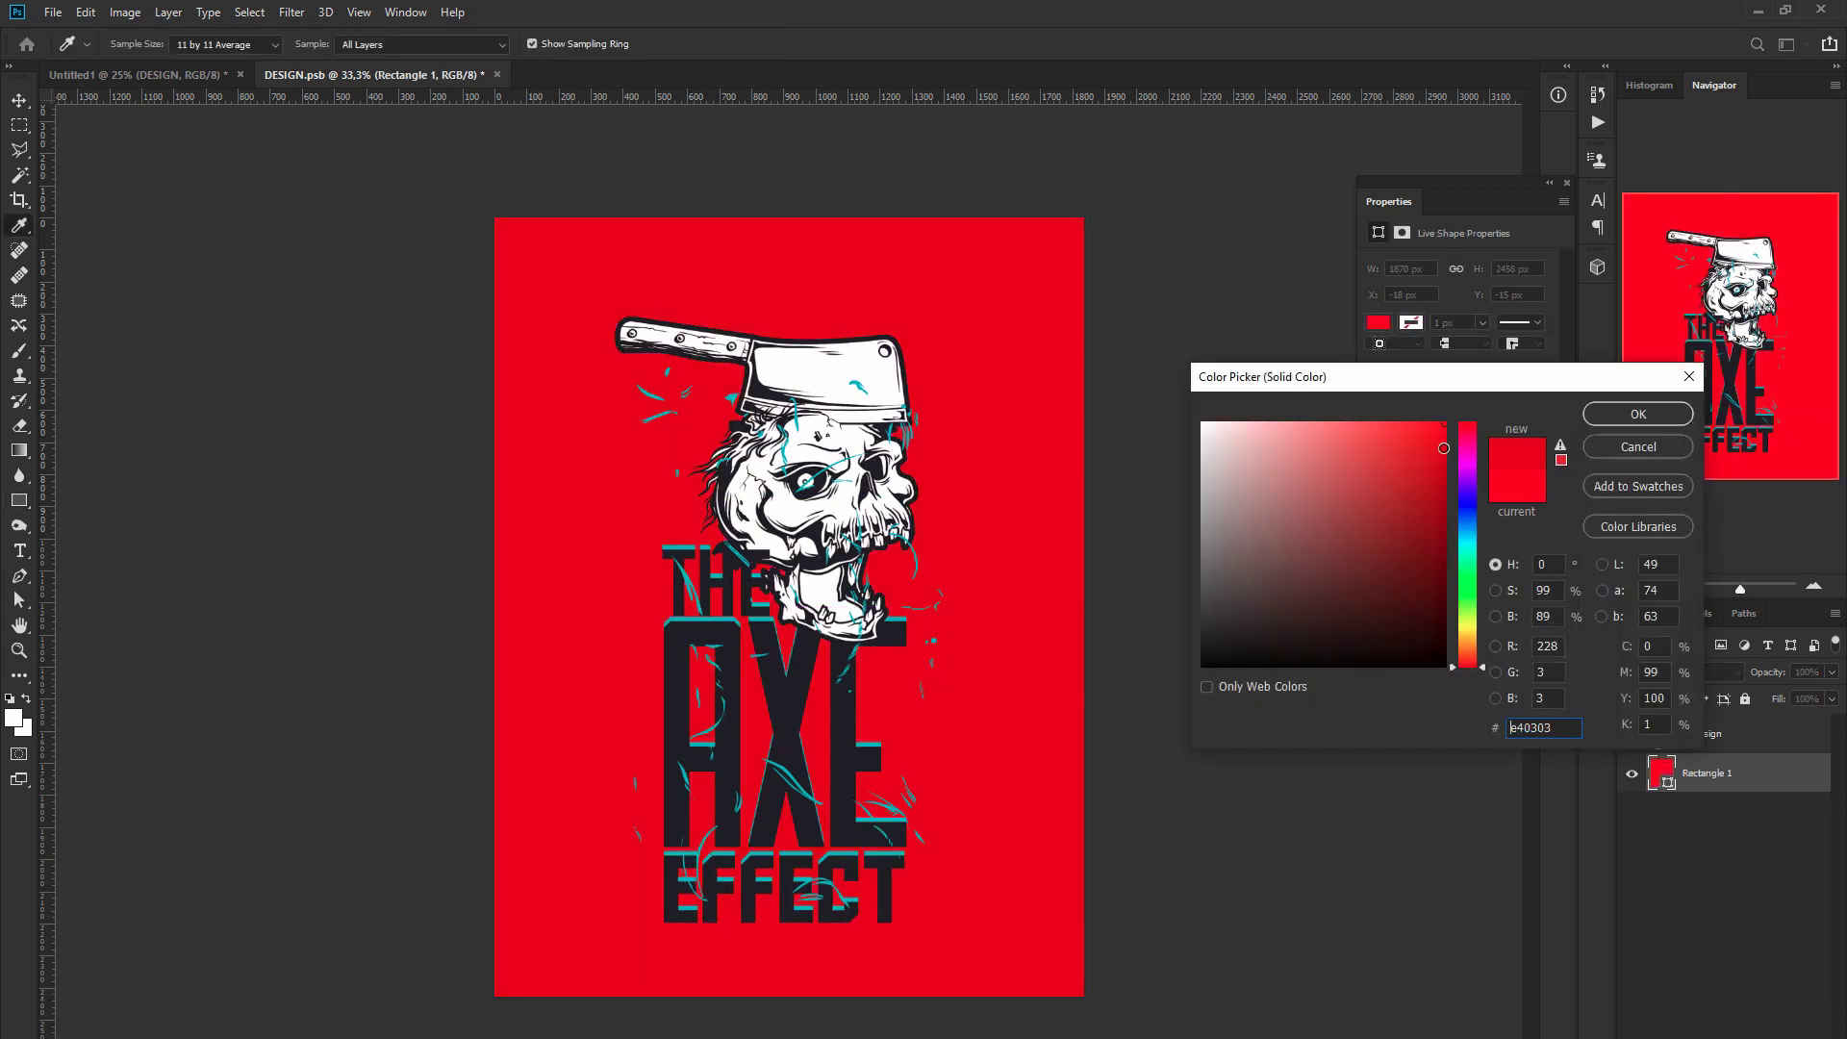
left_click(1616, 414)
key("ctrl+s")
left_click(183, 77)
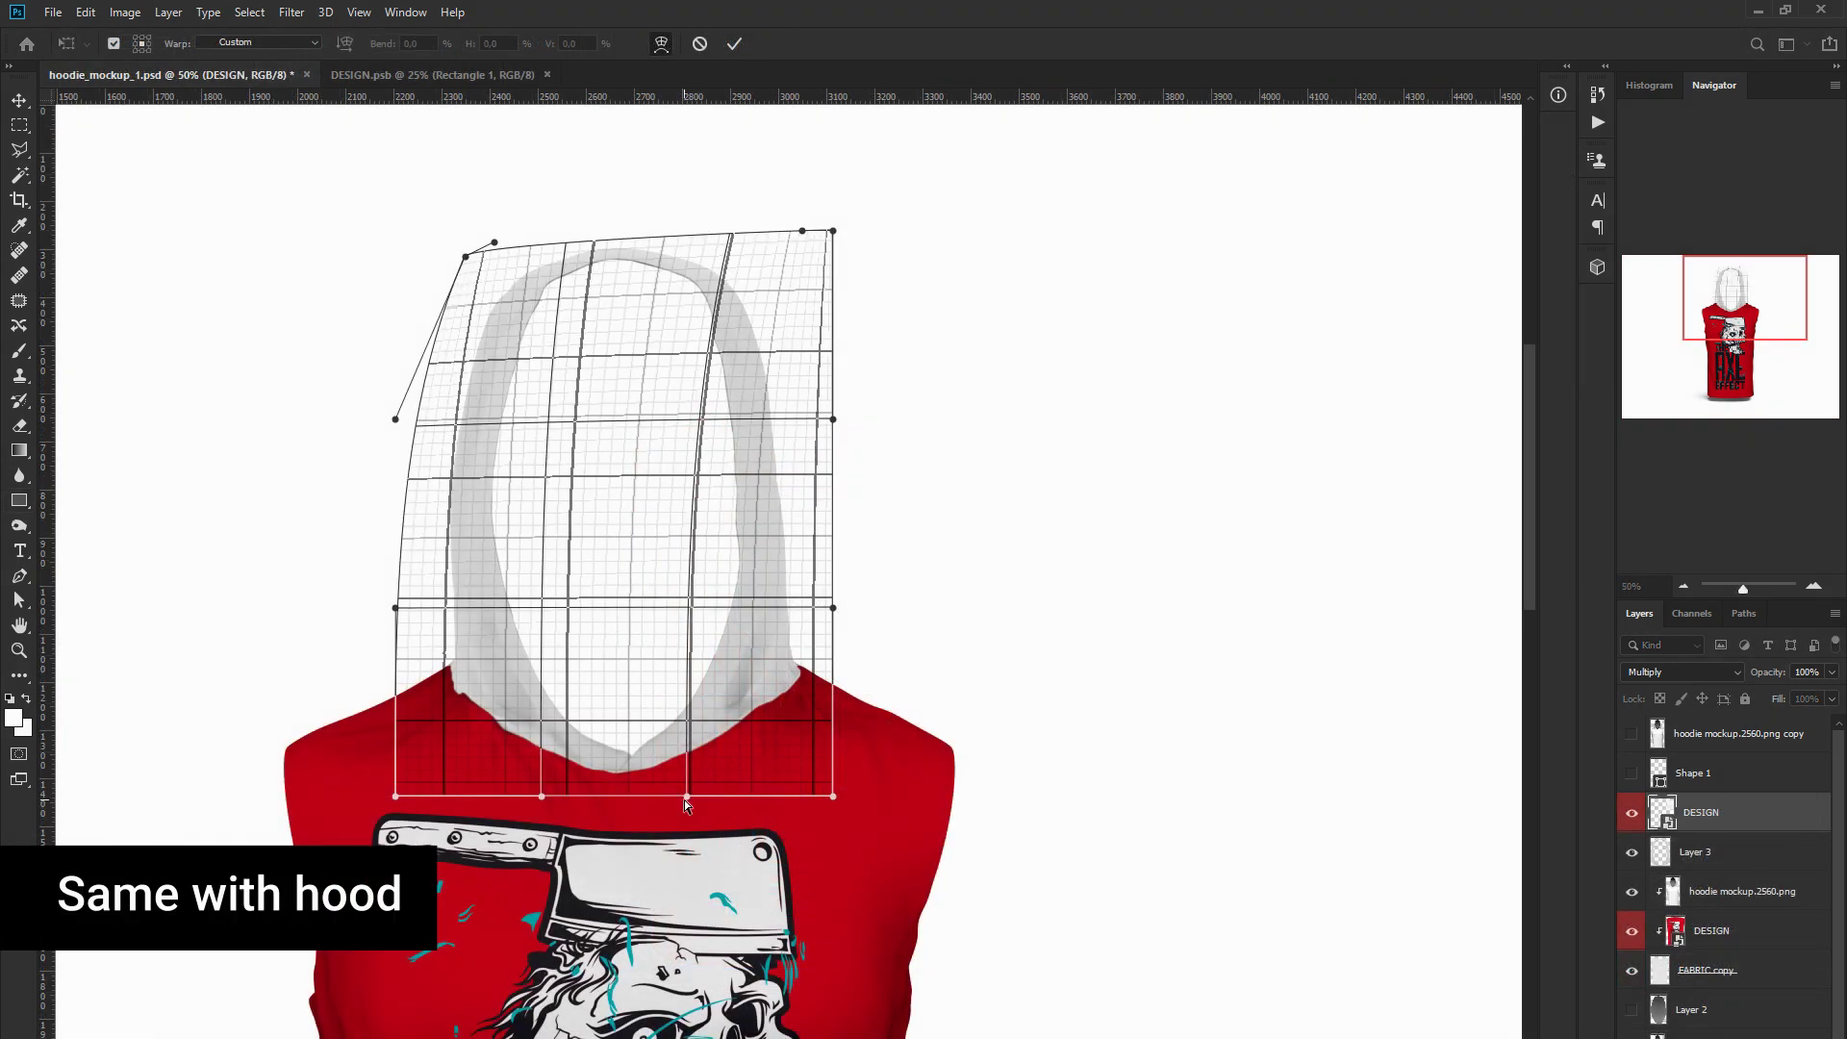
Straighten the hood DESIGN's warp grid by moving its upper and lower corner handles, side handles and inner vertical lines
left_click_drag(542, 796, 442, 796)
left_click_drag(465, 256, 404, 253)
left_click_drag(763, 548, 788, 544)
left_click_drag(862, 604, 833, 611)
left_click_drag(848, 417, 837, 421)
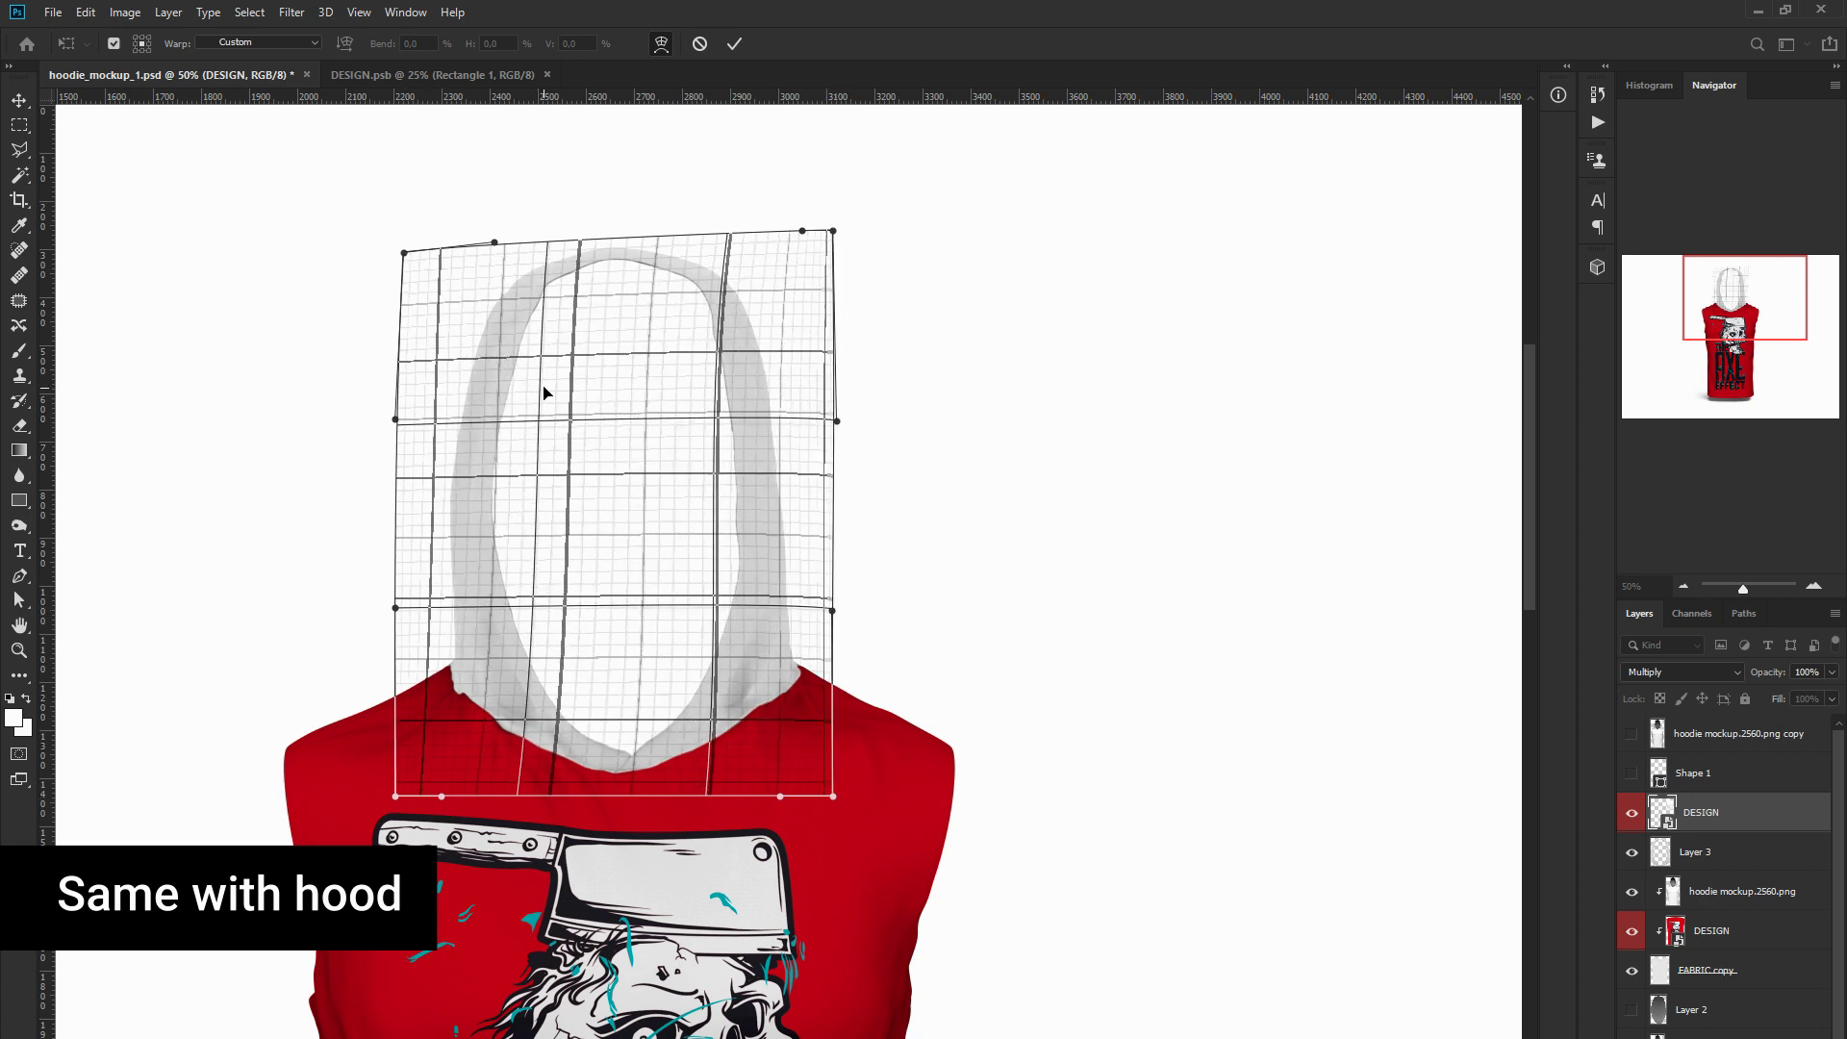
left_click_drag(494, 243, 447, 247)
left_click_drag(586, 442, 581, 478)
left_click_drag(727, 579, 717, 581)
left_click_drag(560, 629, 544, 631)
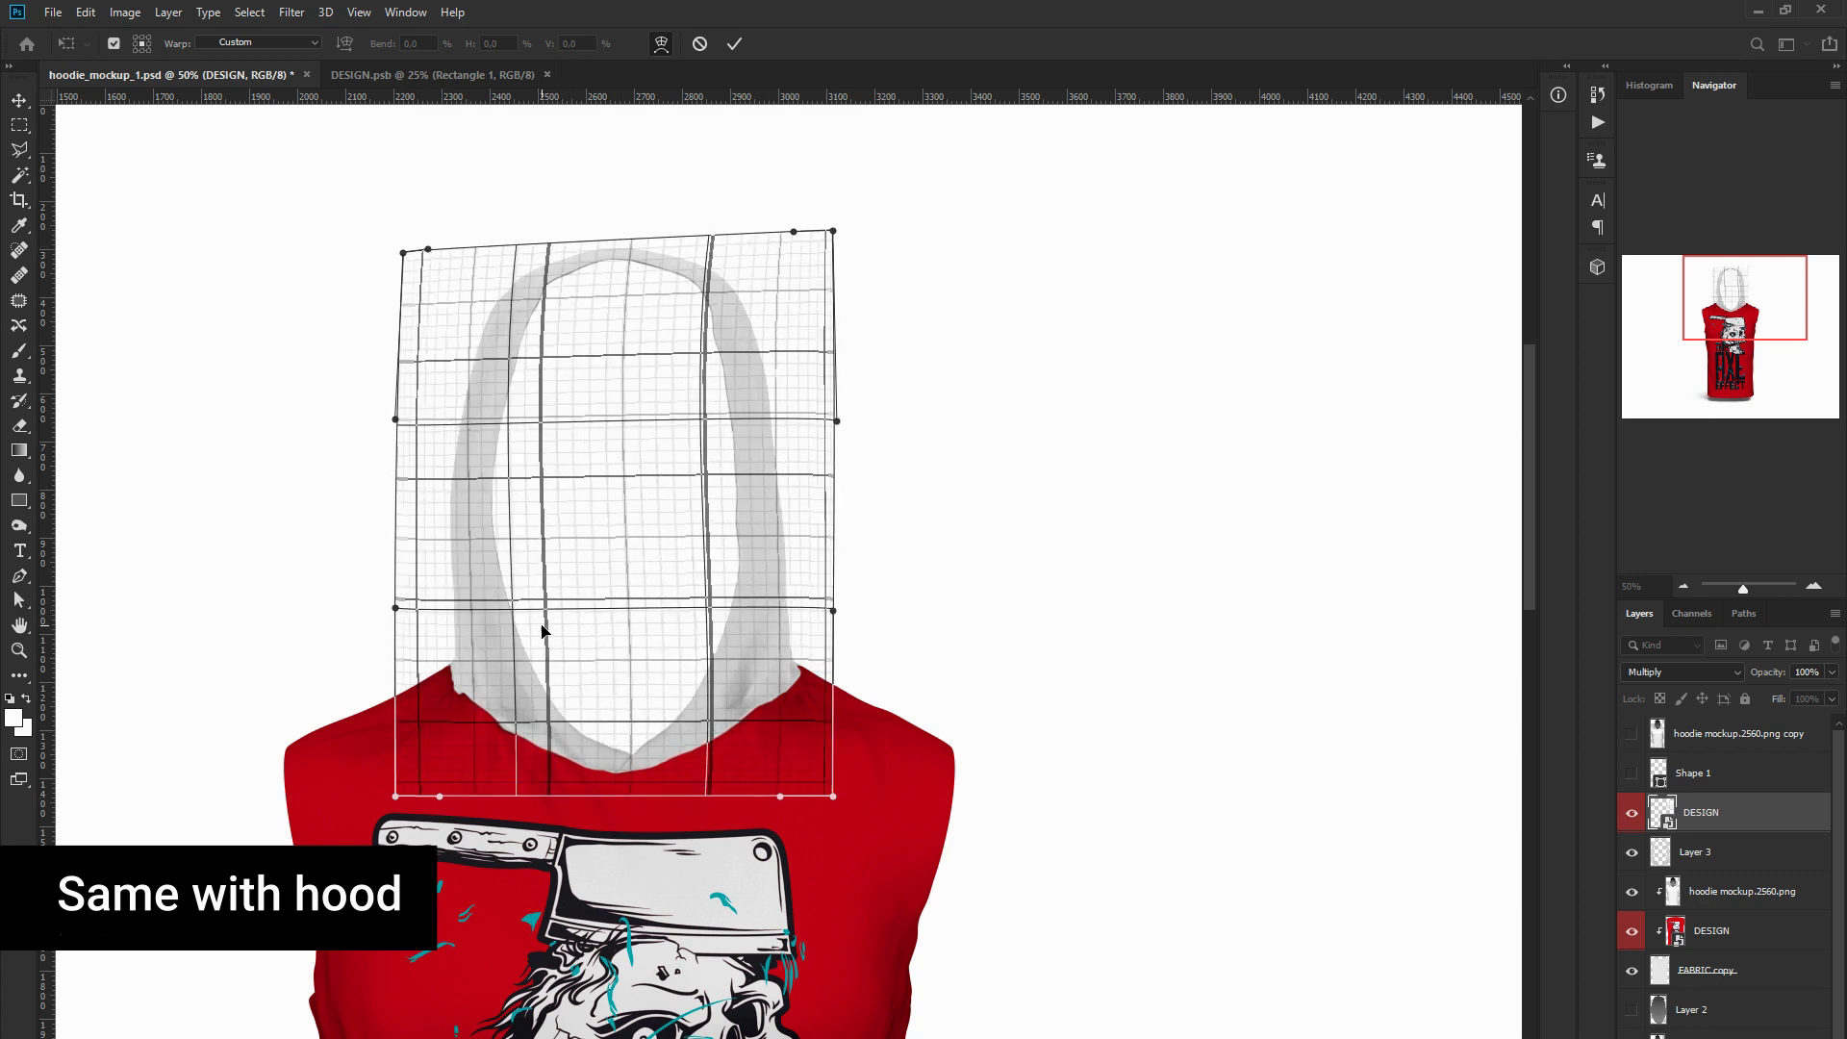
Narrow the hood DESIGN symmetrically about its centre to fit the hood's width, keeping the warp active
left_click(661, 43)
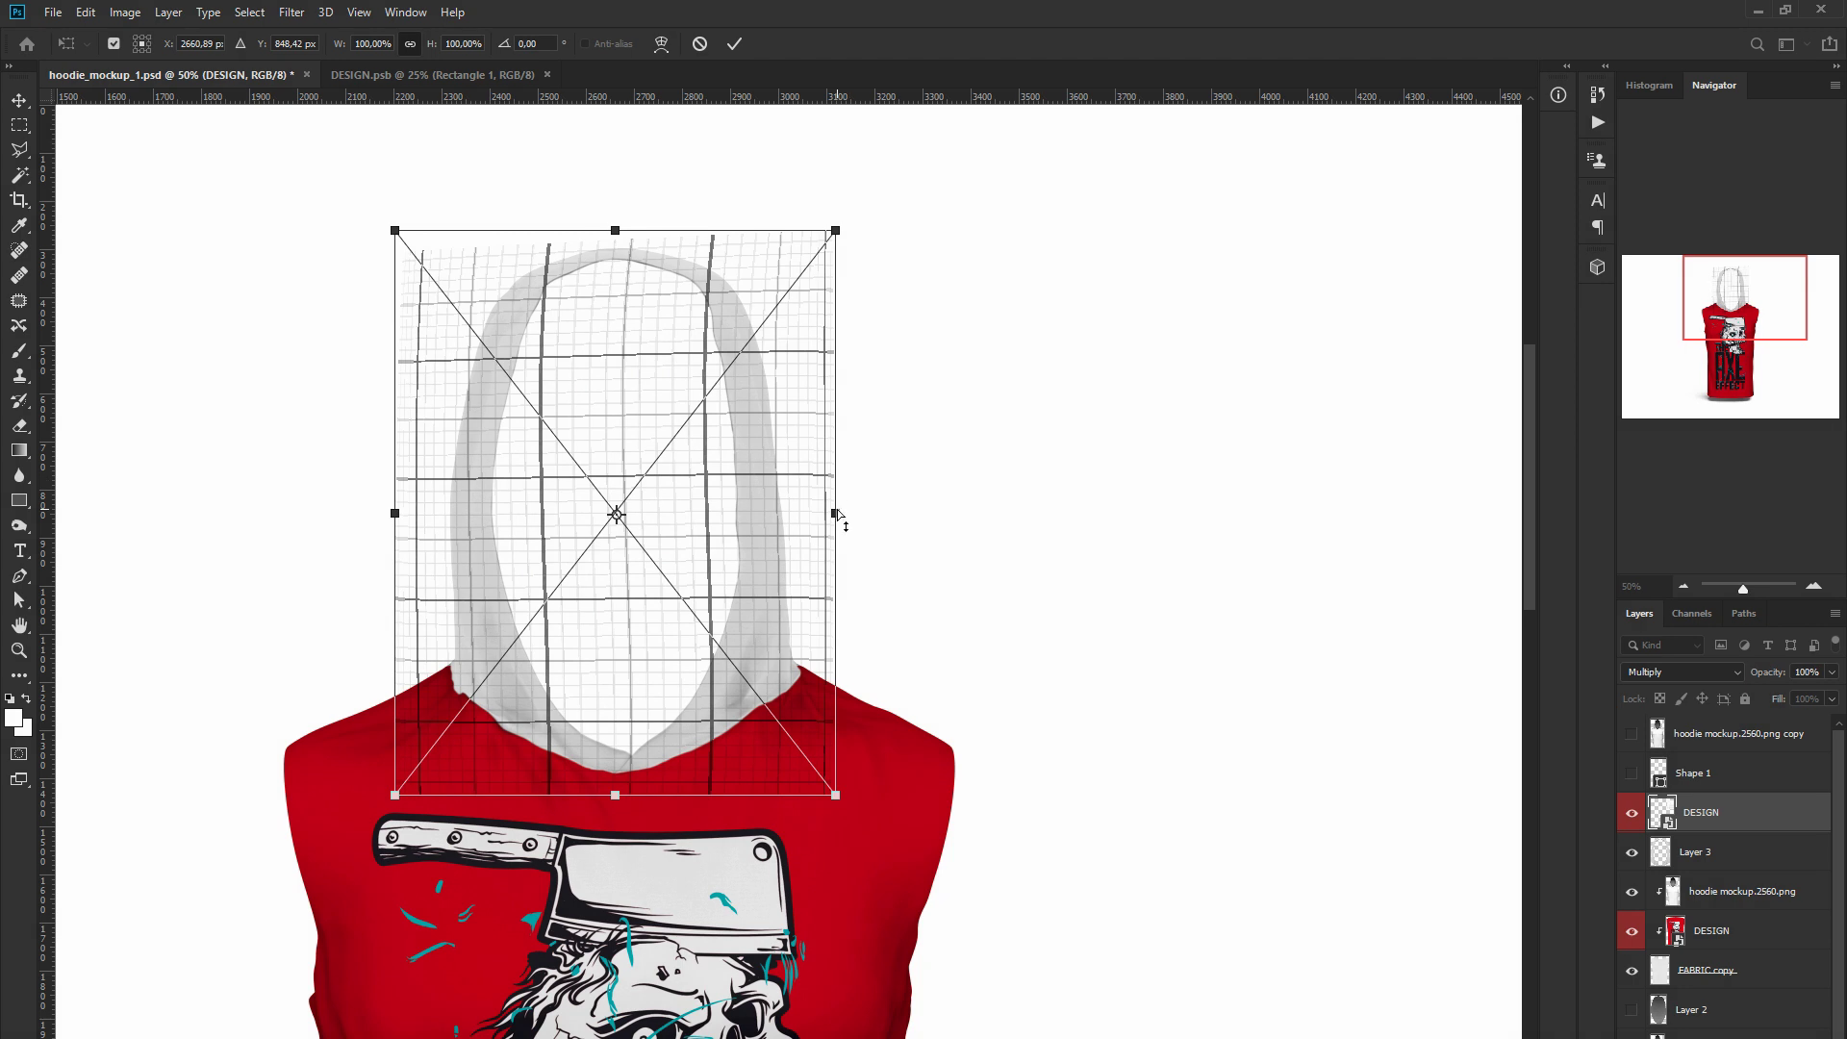
left_click_drag(836, 511, 803, 512, "ctrl+alt")
left_click(661, 43)
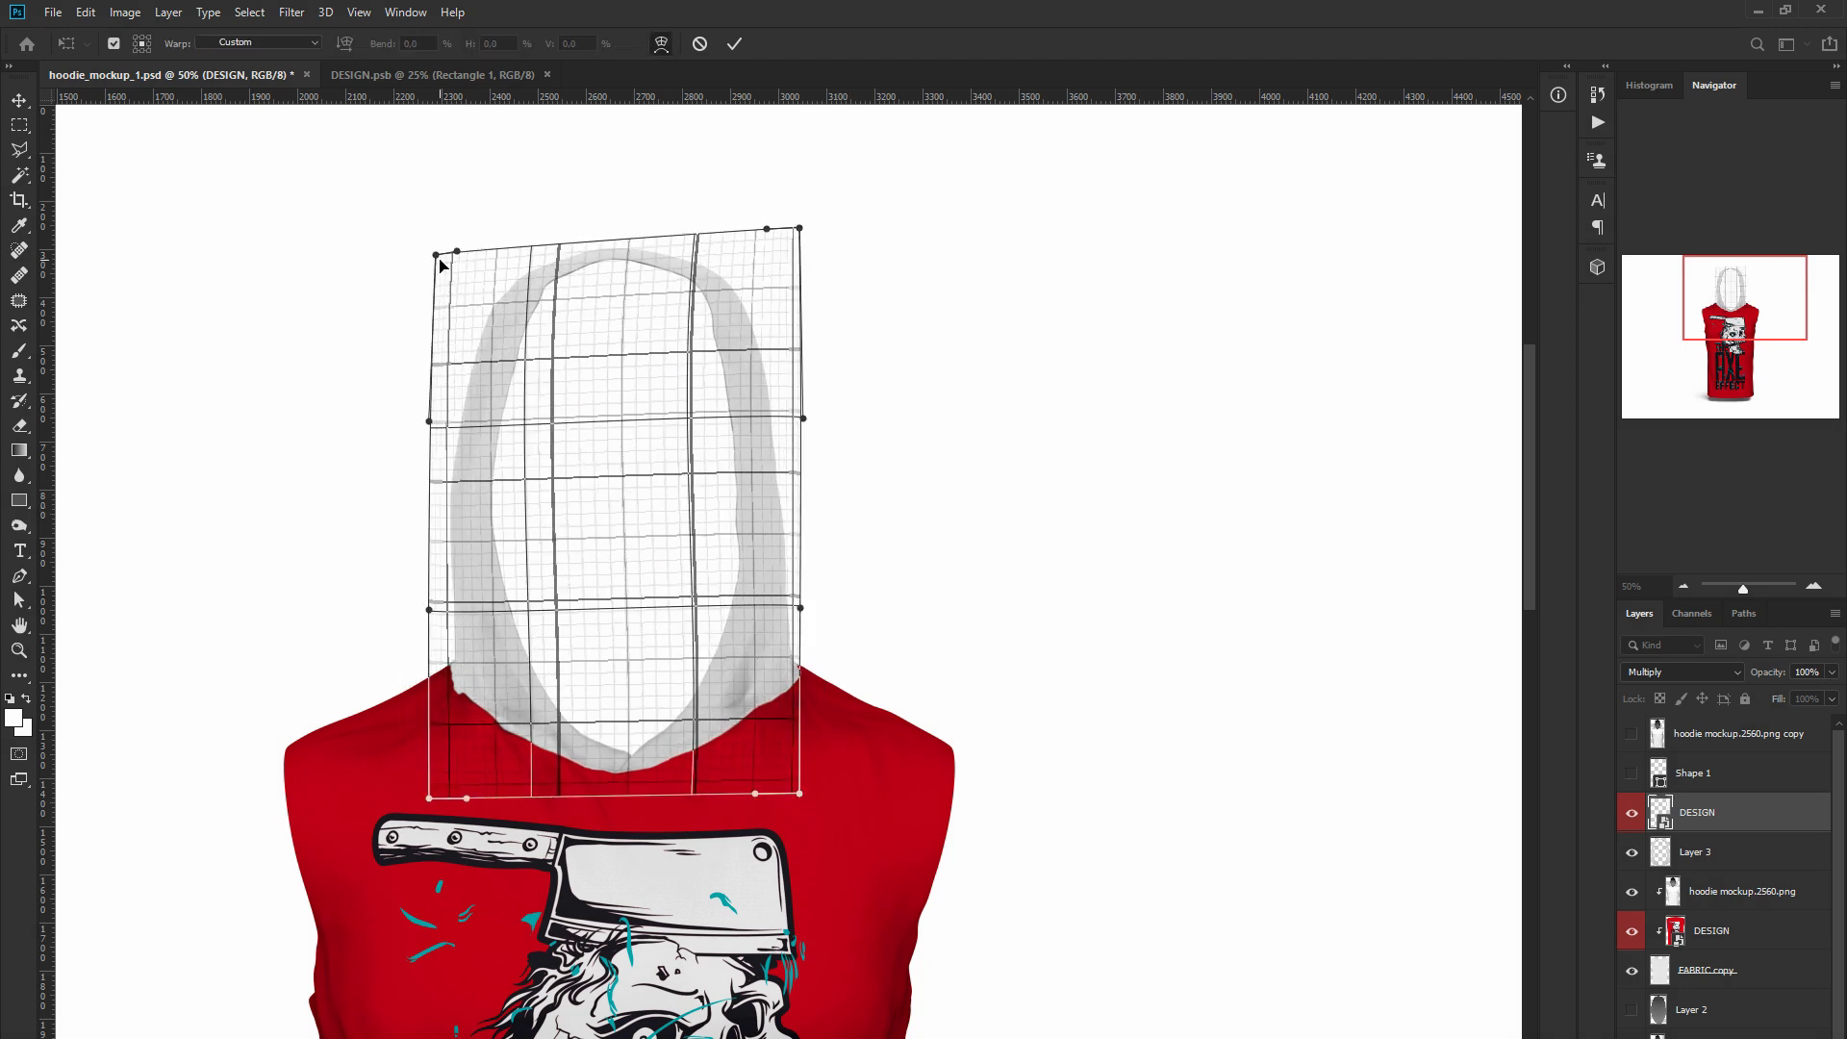
Warp the hood DESIGN's grid so its top curves over the crown and its bottom corners rise toward the shoulders
left_click_drag(438, 256, 449, 320)
mouse_move(457, 252)
left_mouse_down()
mouse_move(482, 254)
mouse_move(463, 228)
left_mouse_up()
left_click_drag(798, 228, 762, 284)
left_click_drag(767, 229, 723, 227)
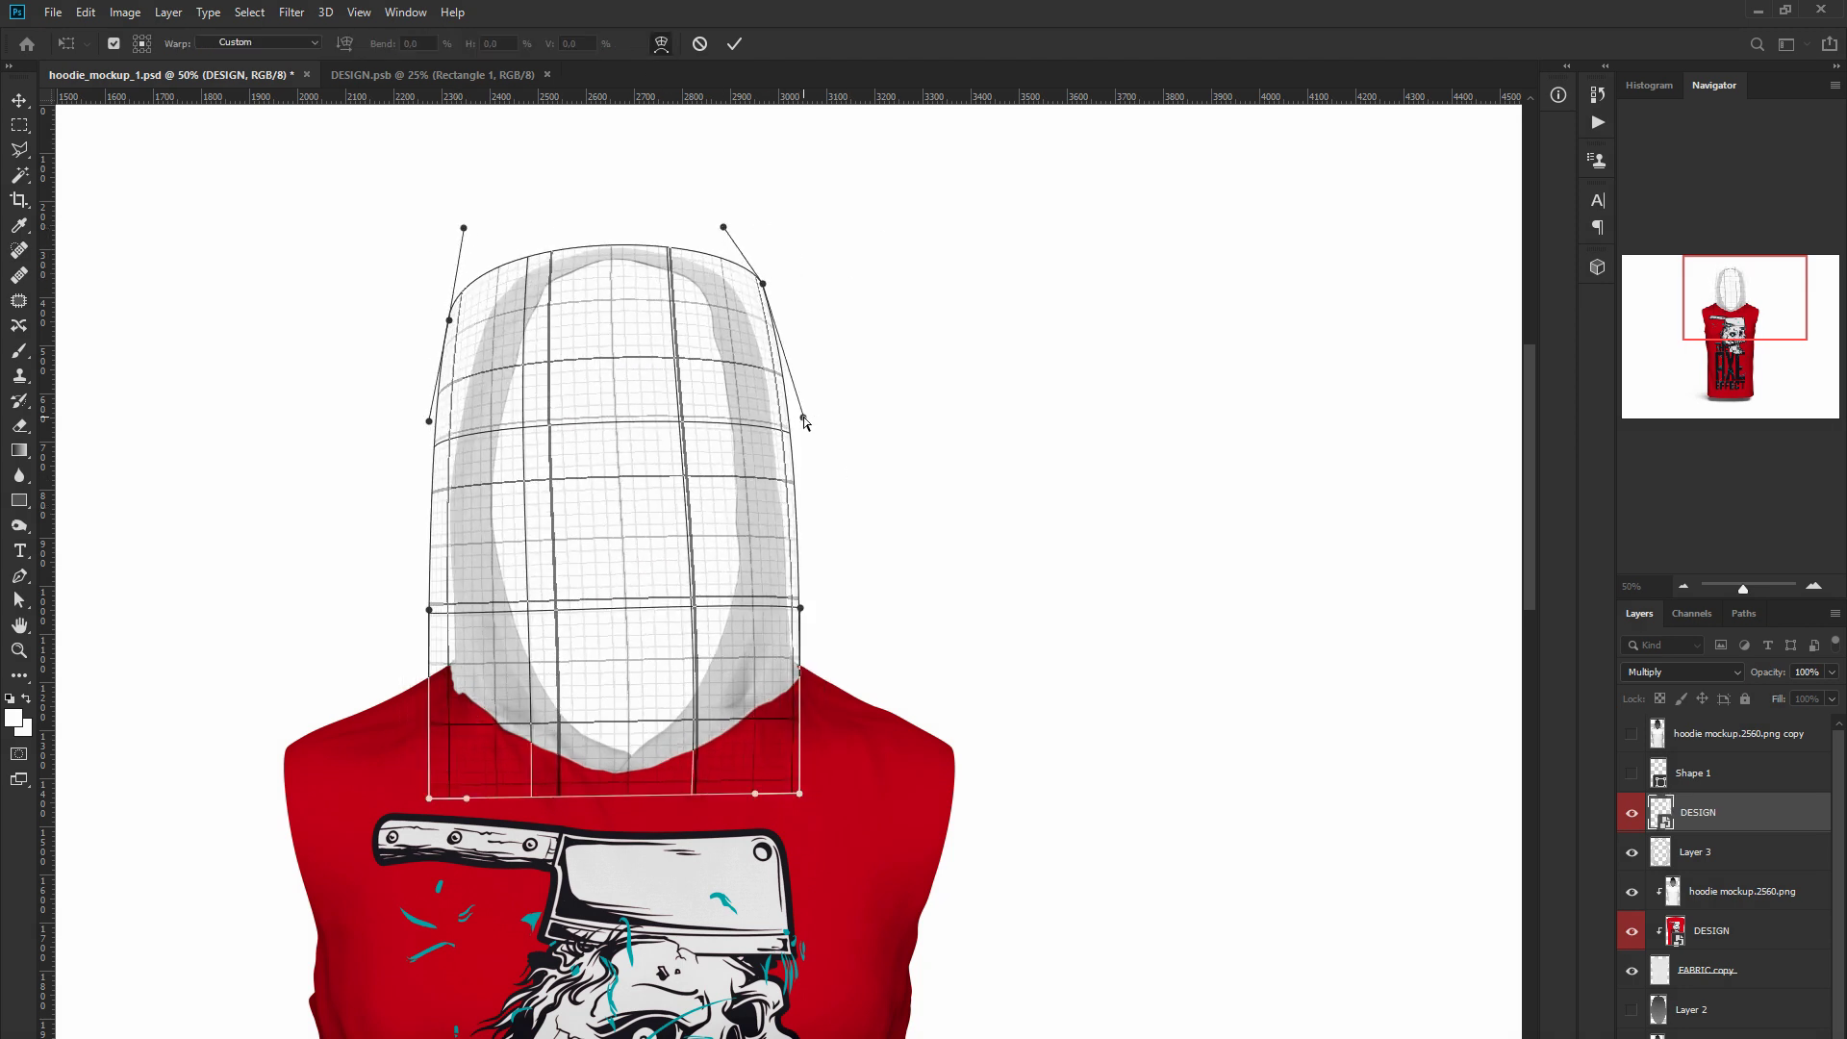
left_click_drag(799, 794, 810, 715)
left_click_drag(429, 798, 442, 717)
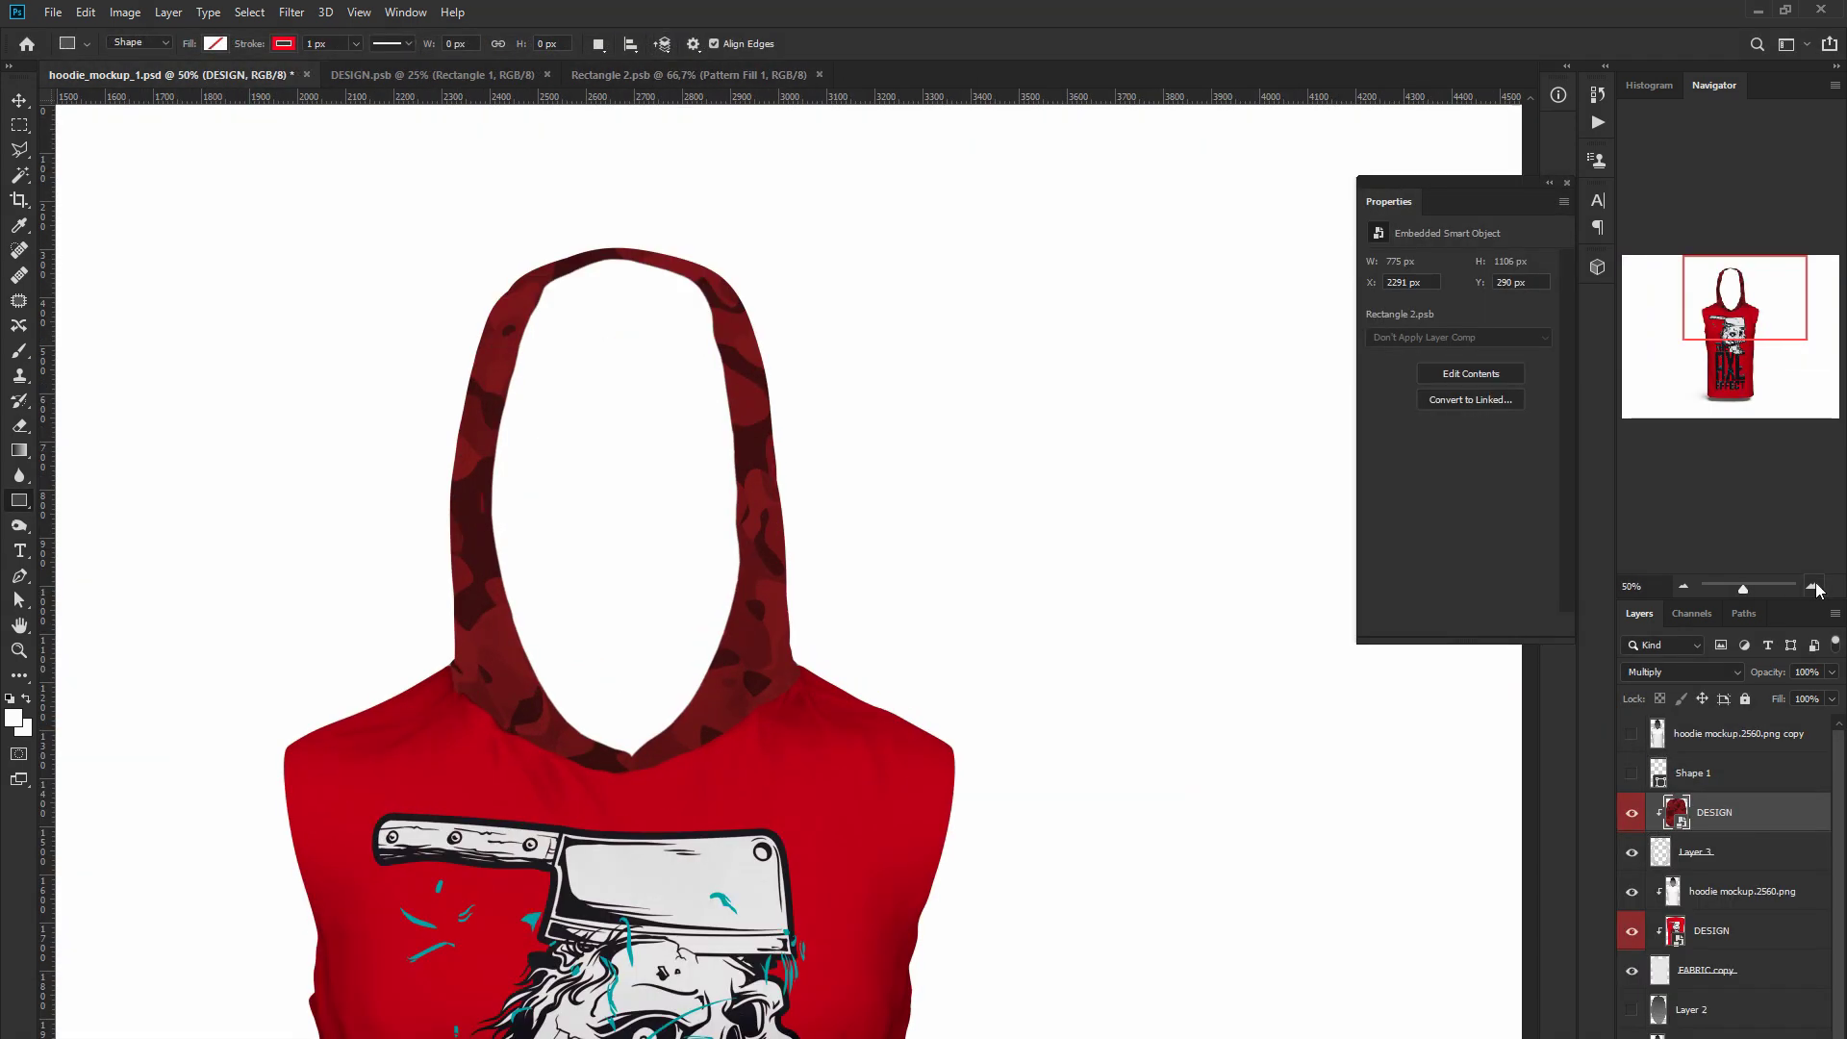
Brighten the camouflage in Rectangle 2.psb with a Levels adjustment of midtone 1.73, save it and return to the mockup document
left_click(650, 77)
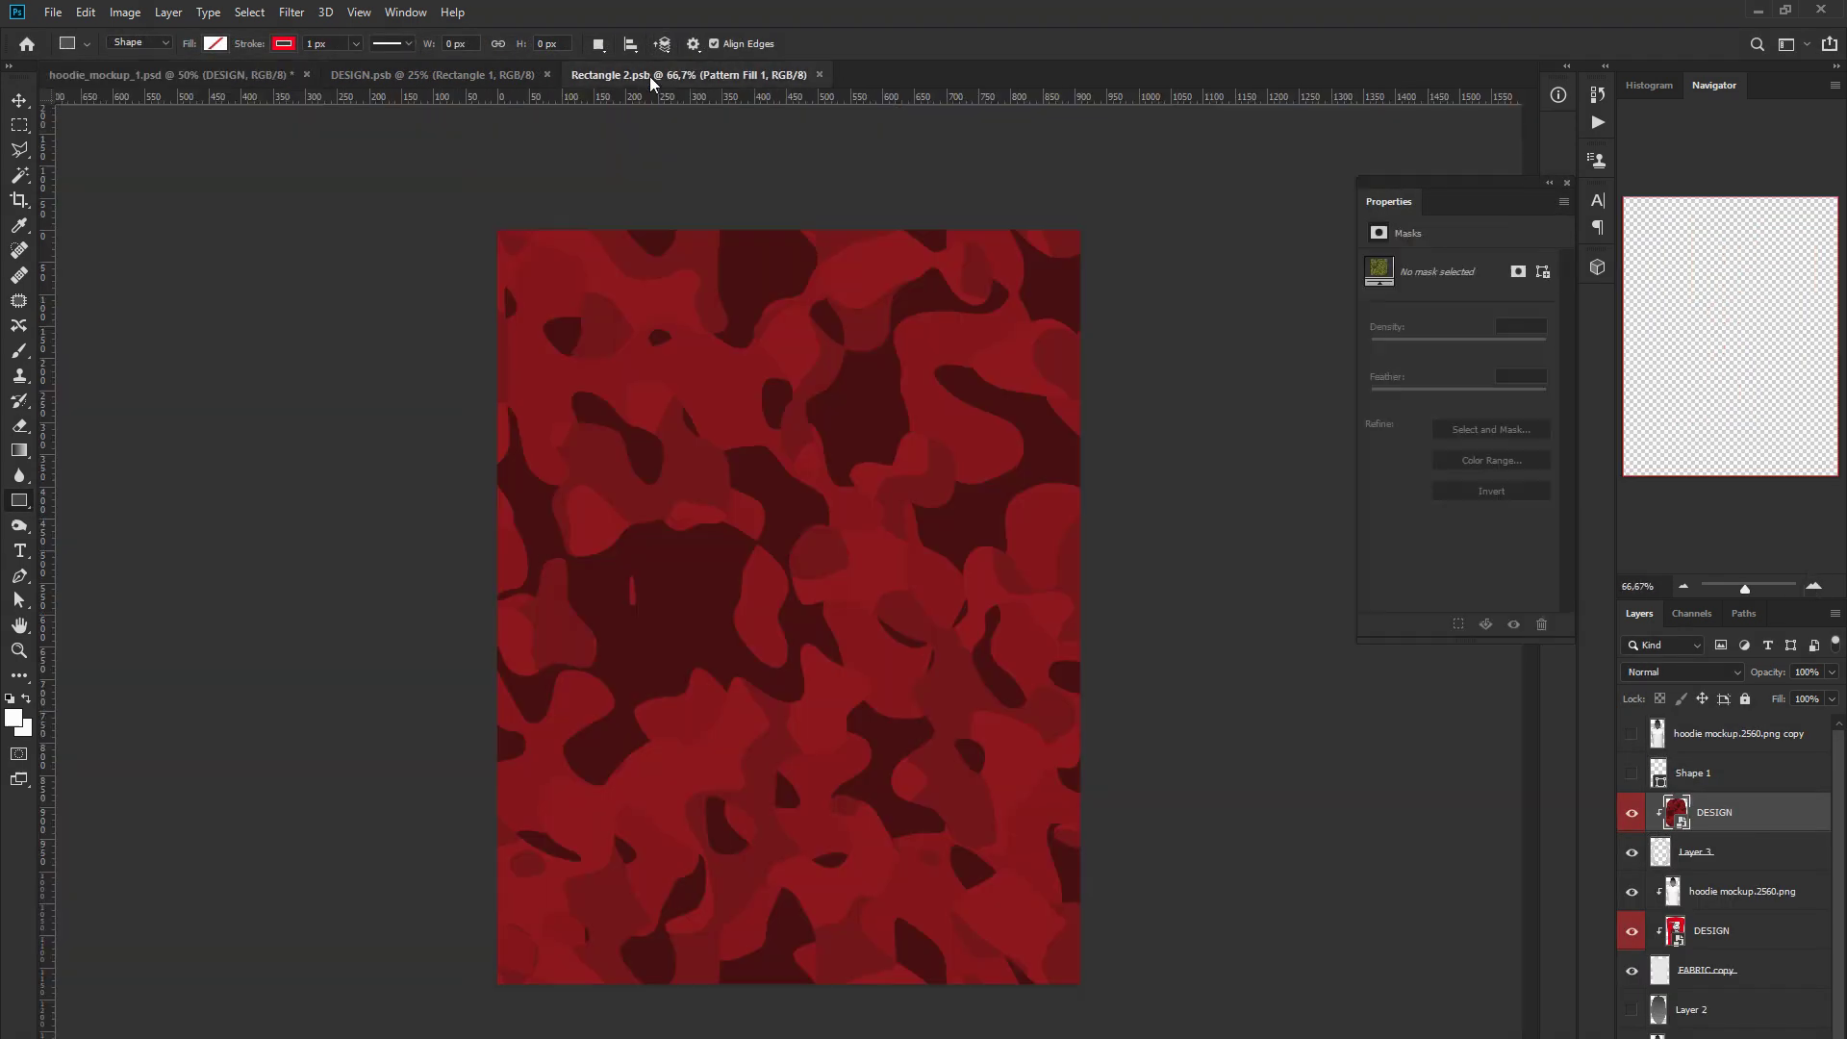
left_click(1753, 1029)
left_click(1747, 849)
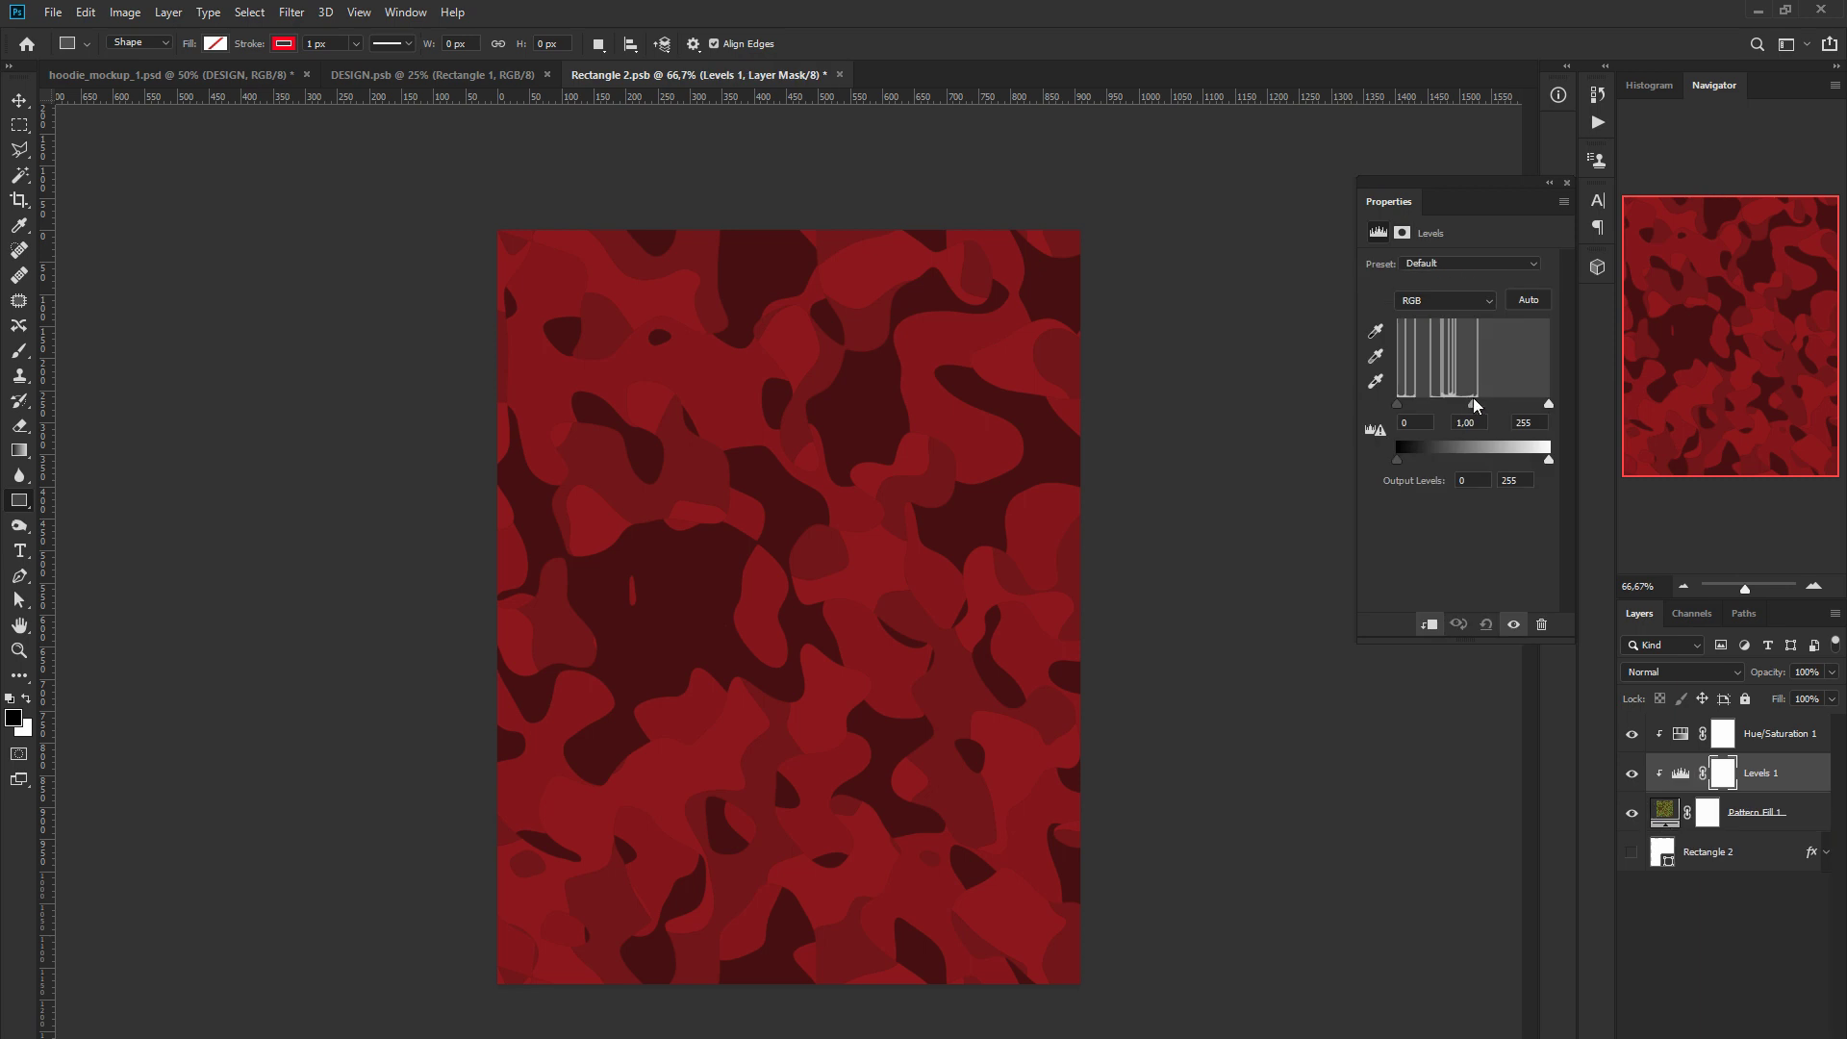
left_click_drag(1474, 400, 1443, 400)
key("ctrl+s")
left_click(195, 75)
left_click(1684, 585)
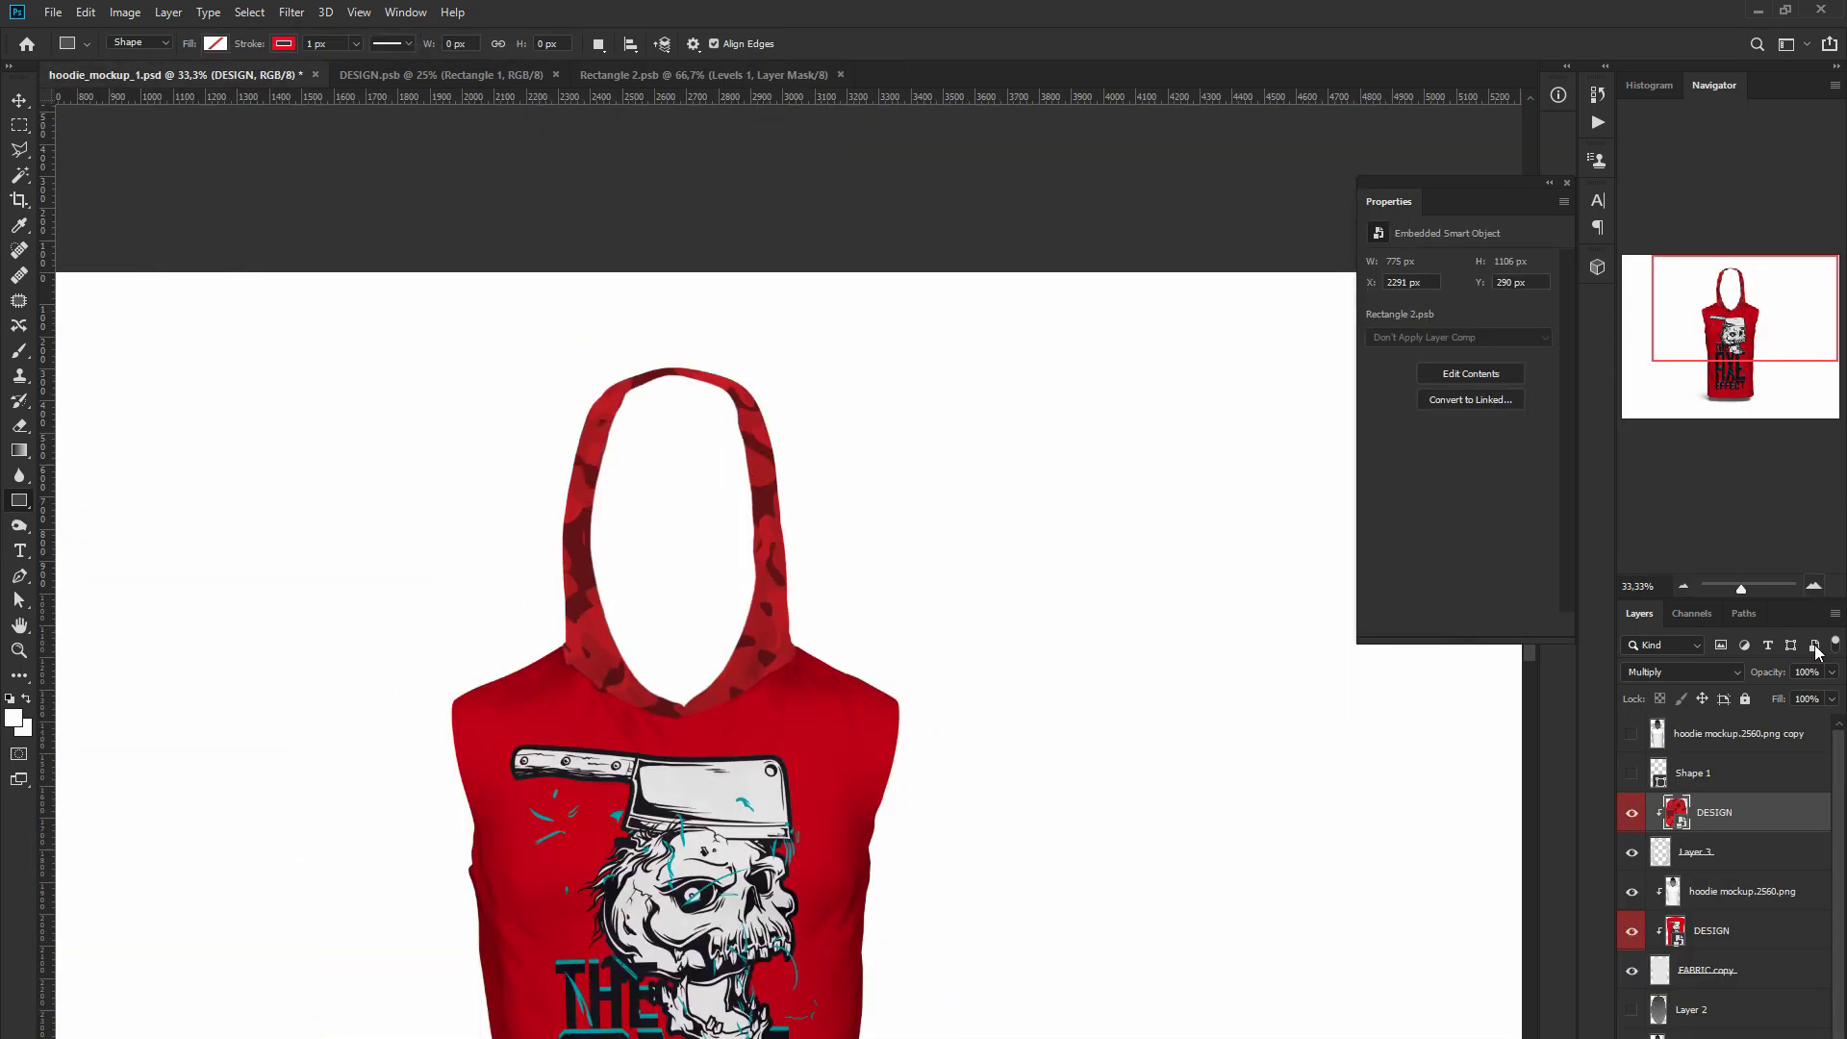
Duplicate the hidden hoodie mockup.2560.png copy layer, clip the duplicate above the hood's DESIGN, show it and set it to Linear Burn
left_click_drag(1715, 739, 1799, 1028)
left_click_drag(1695, 735, 1690, 818)
left_click(1632, 812)
left_click(1689, 671)
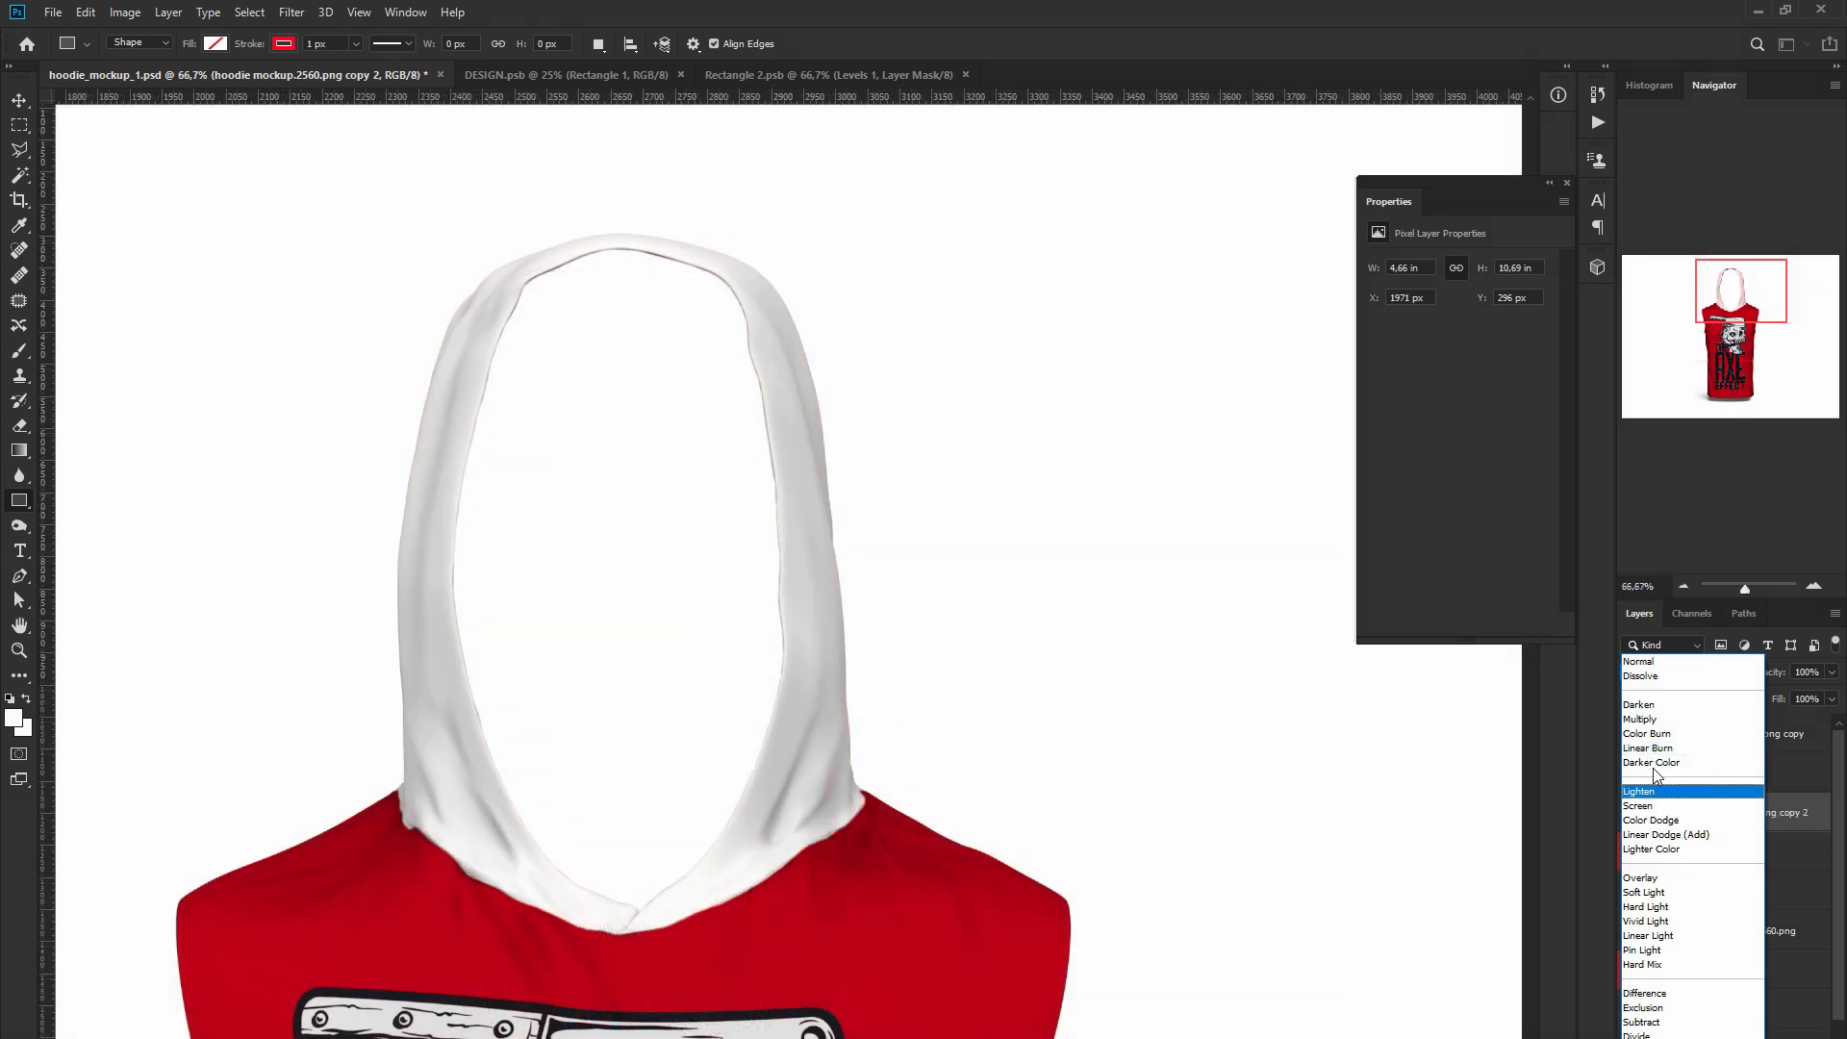
left_click(1647, 750)
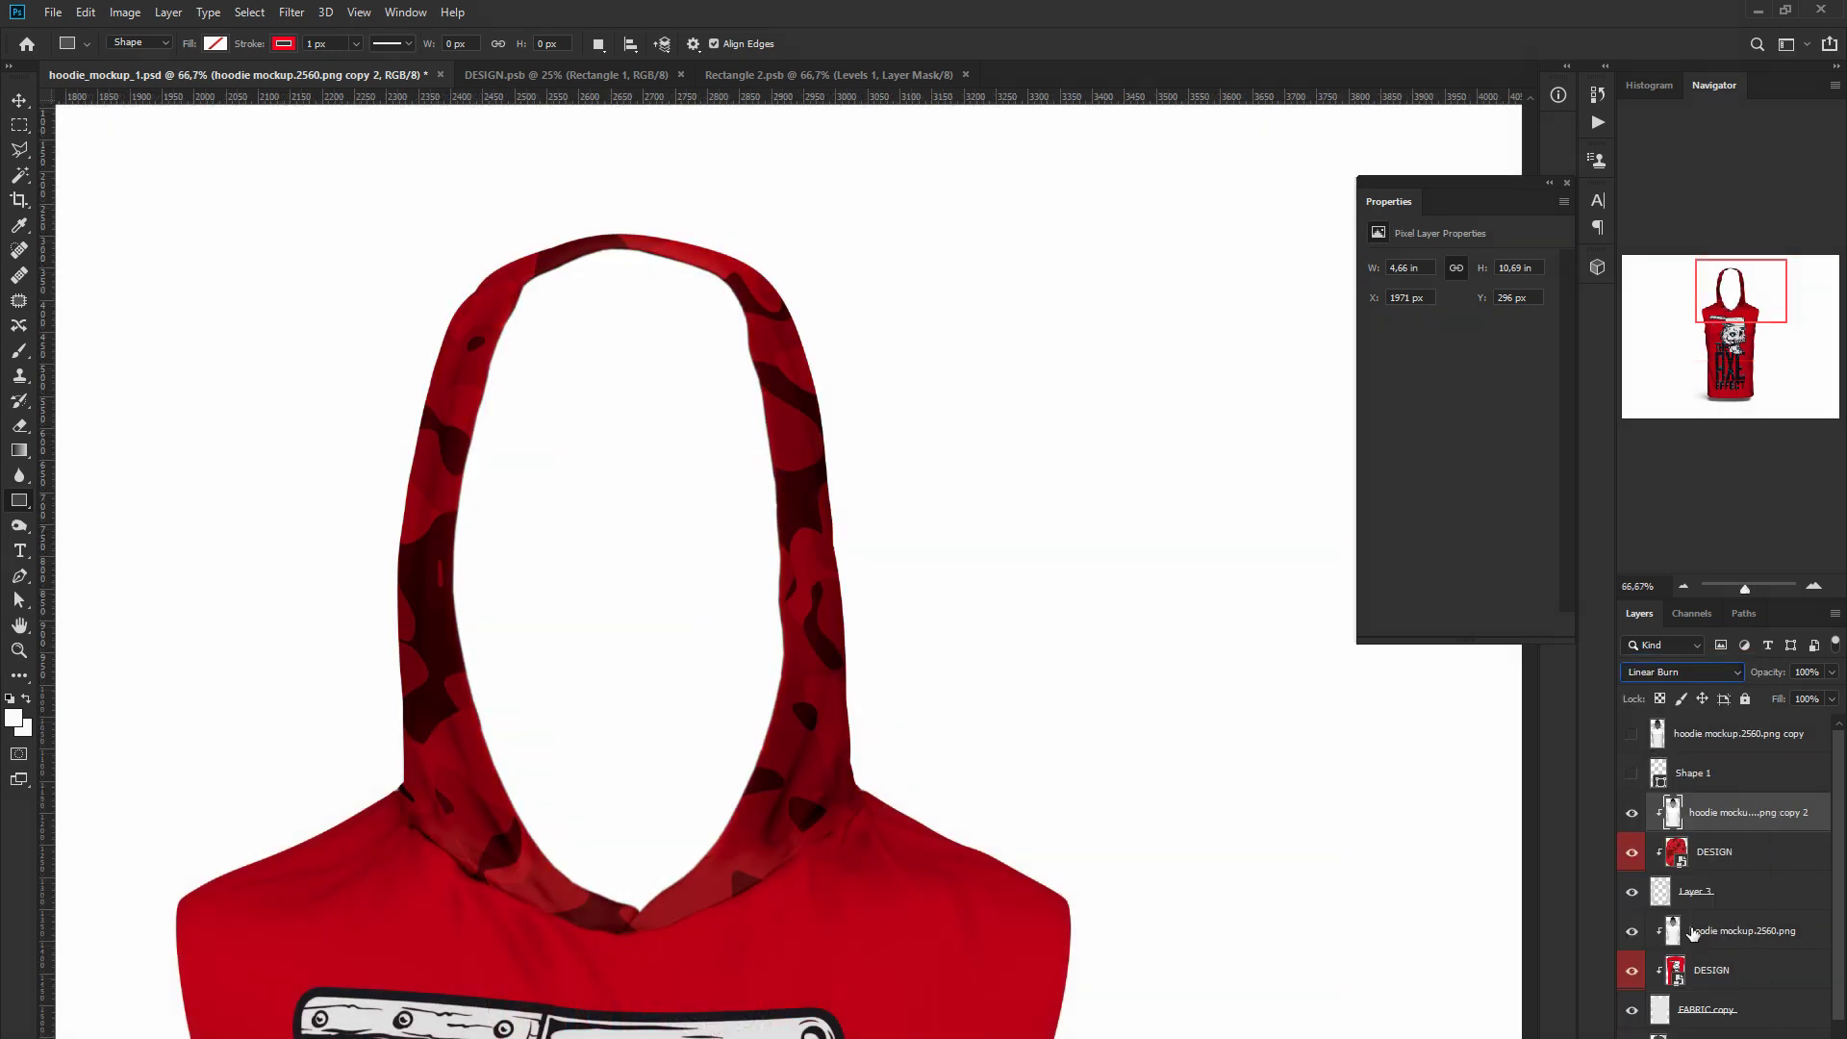
Load Layer 3's outline as a selection, adjust its edge and mask the Linear Burn hoodie copy to the hood
left_click(1661, 901)
left_click(1661, 901, "ctrl")
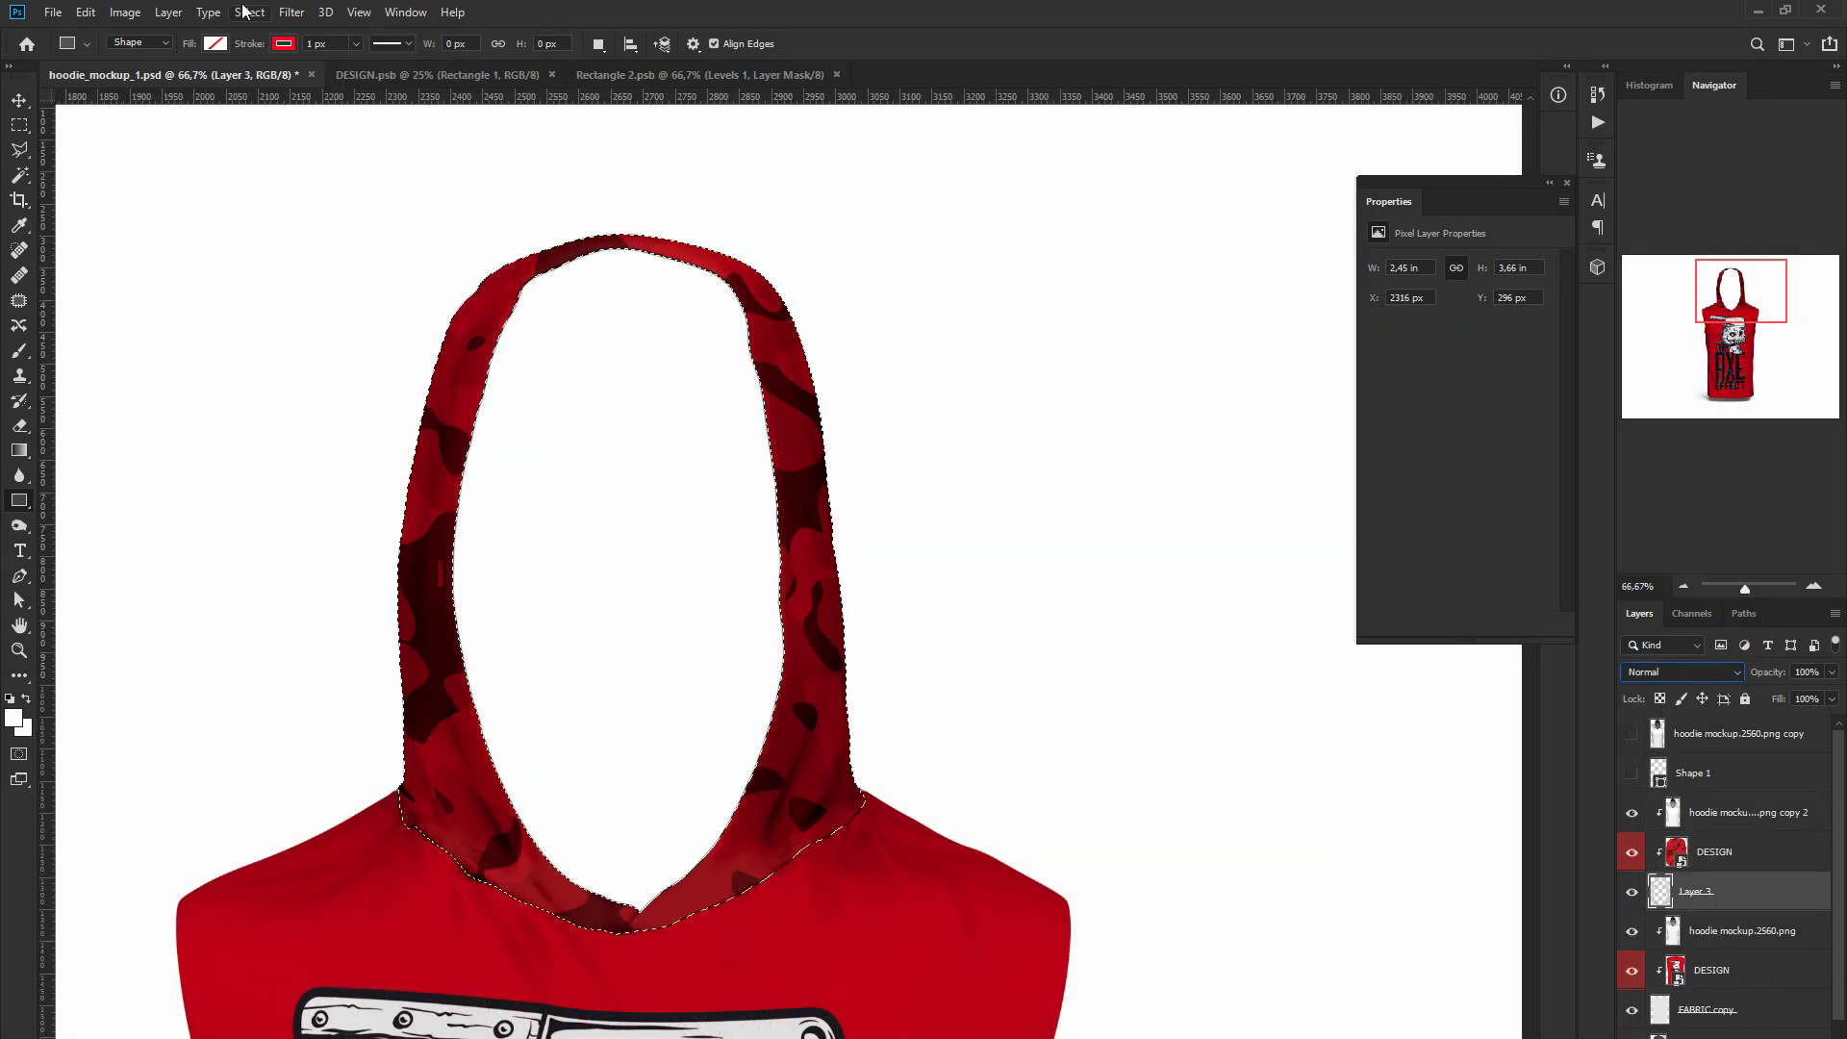
left_click(249, 12)
mouse_move(308, 279)
left_click(490, 317)
left_click(1009, 384)
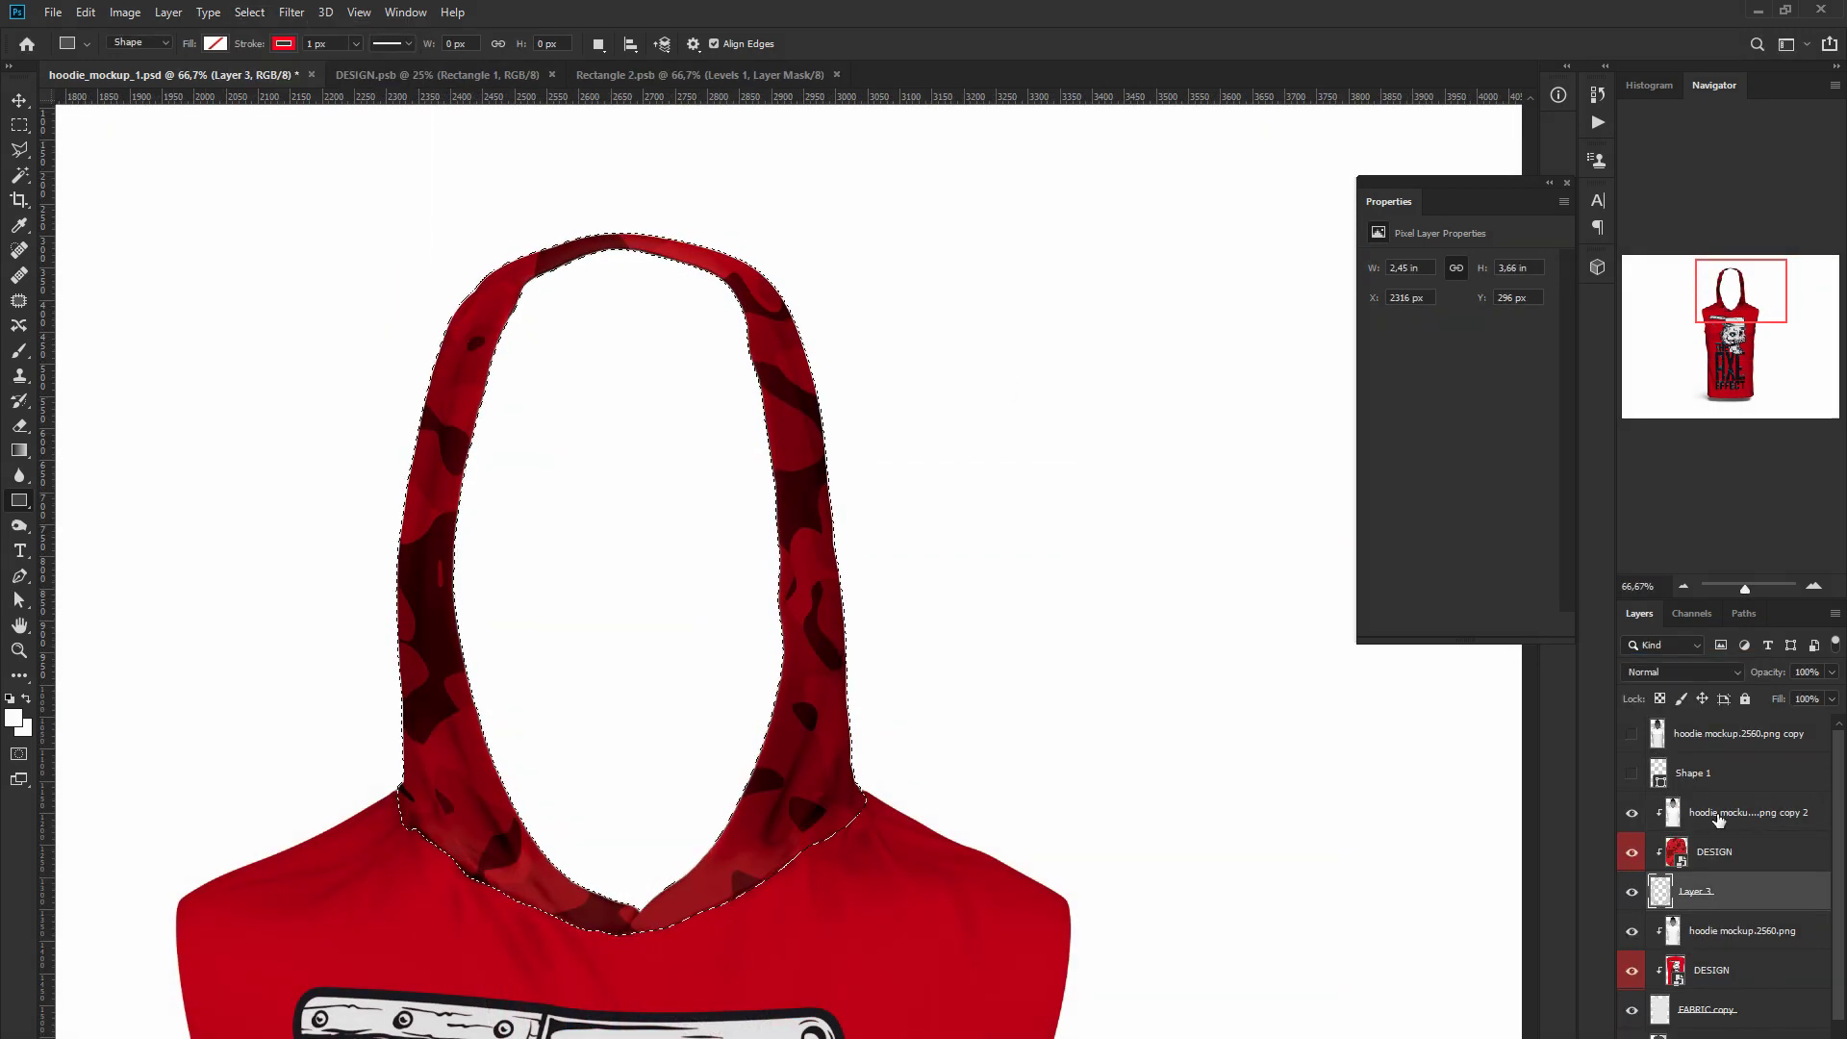
left_click(1719, 817)
left_click(1716, 1035)
left_click(1683, 586)
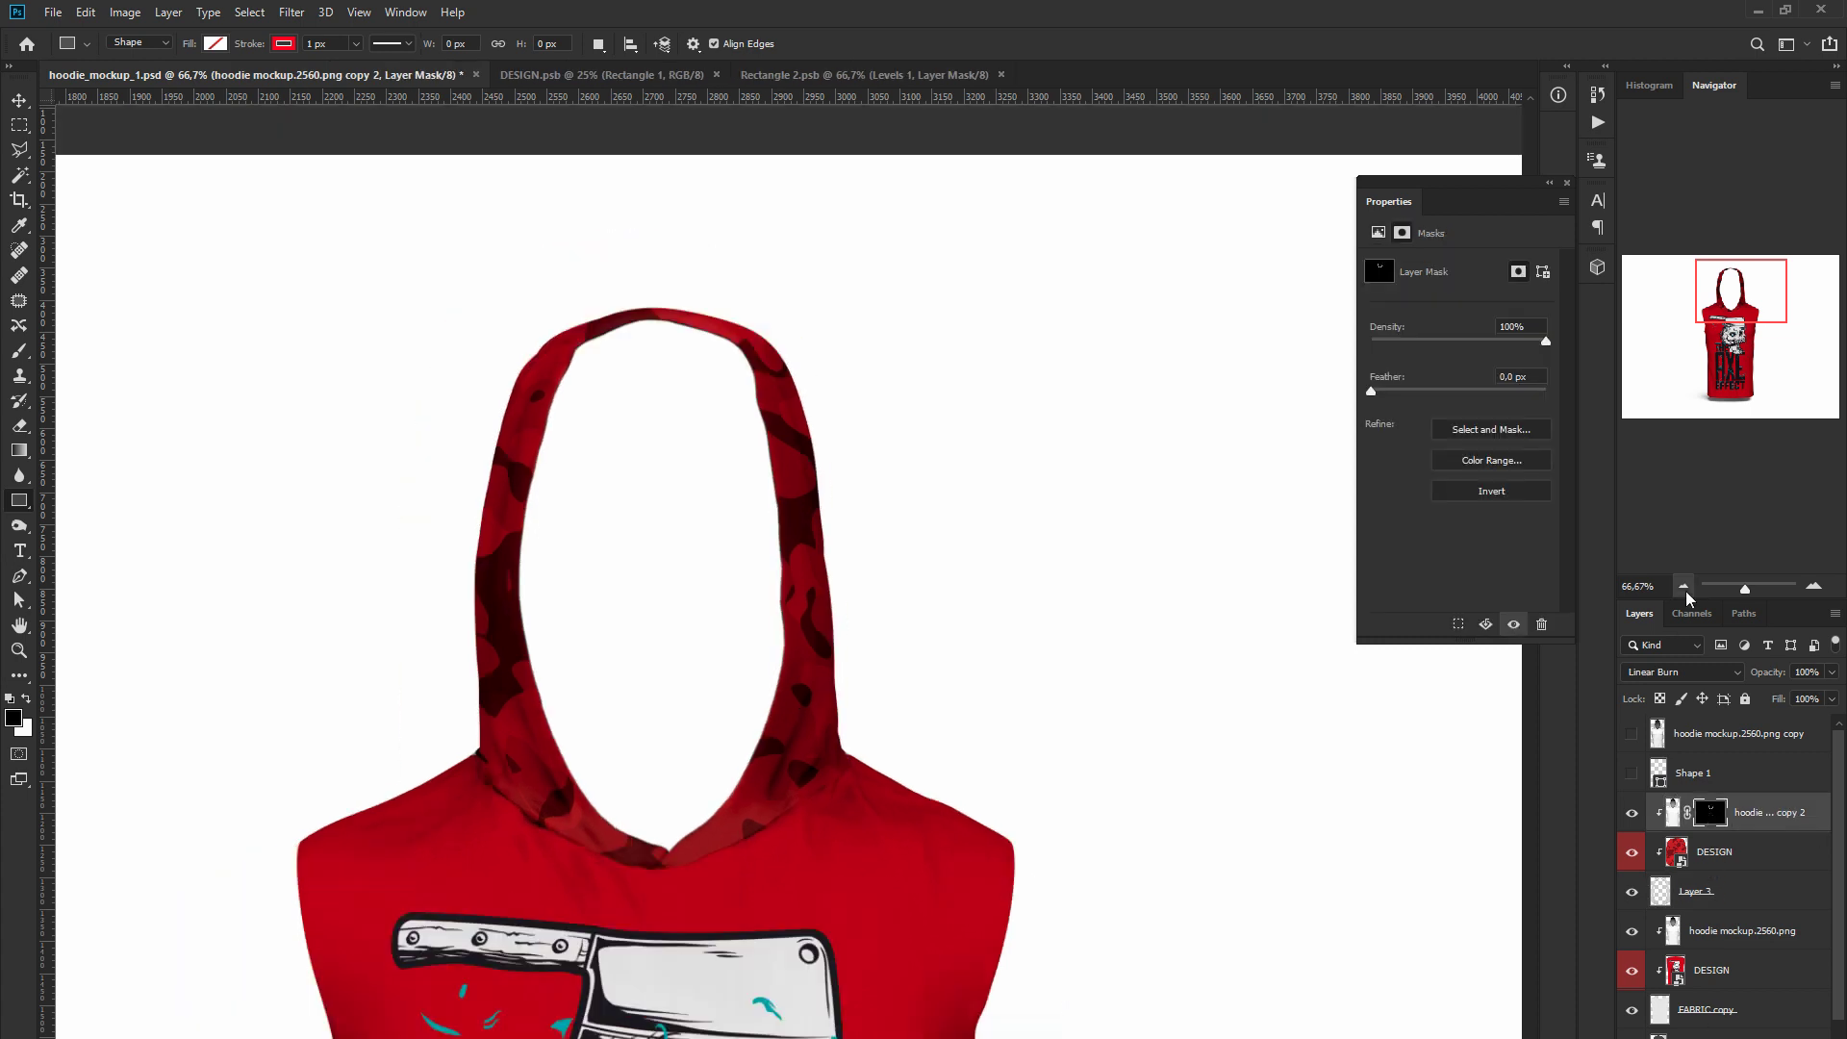
left_click(1683, 587)
left_click(1683, 587)
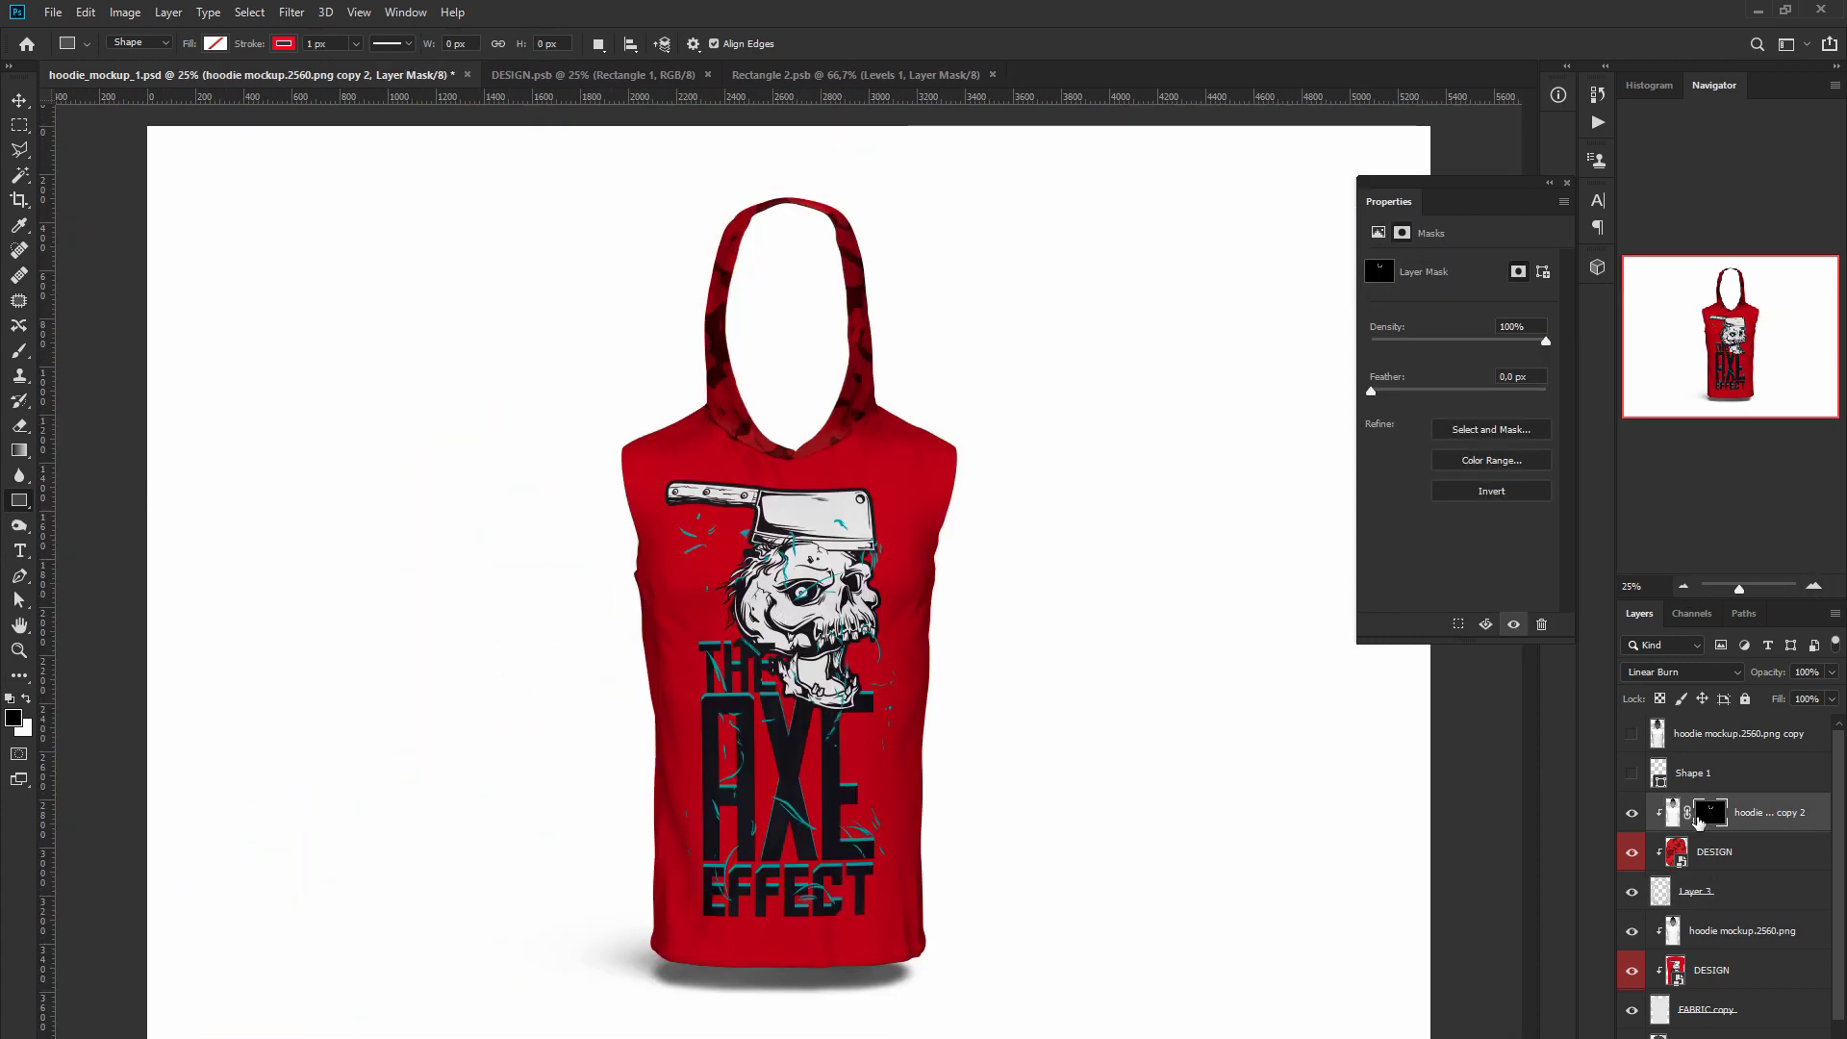
left_click_drag(1697, 819, 1704, 859)
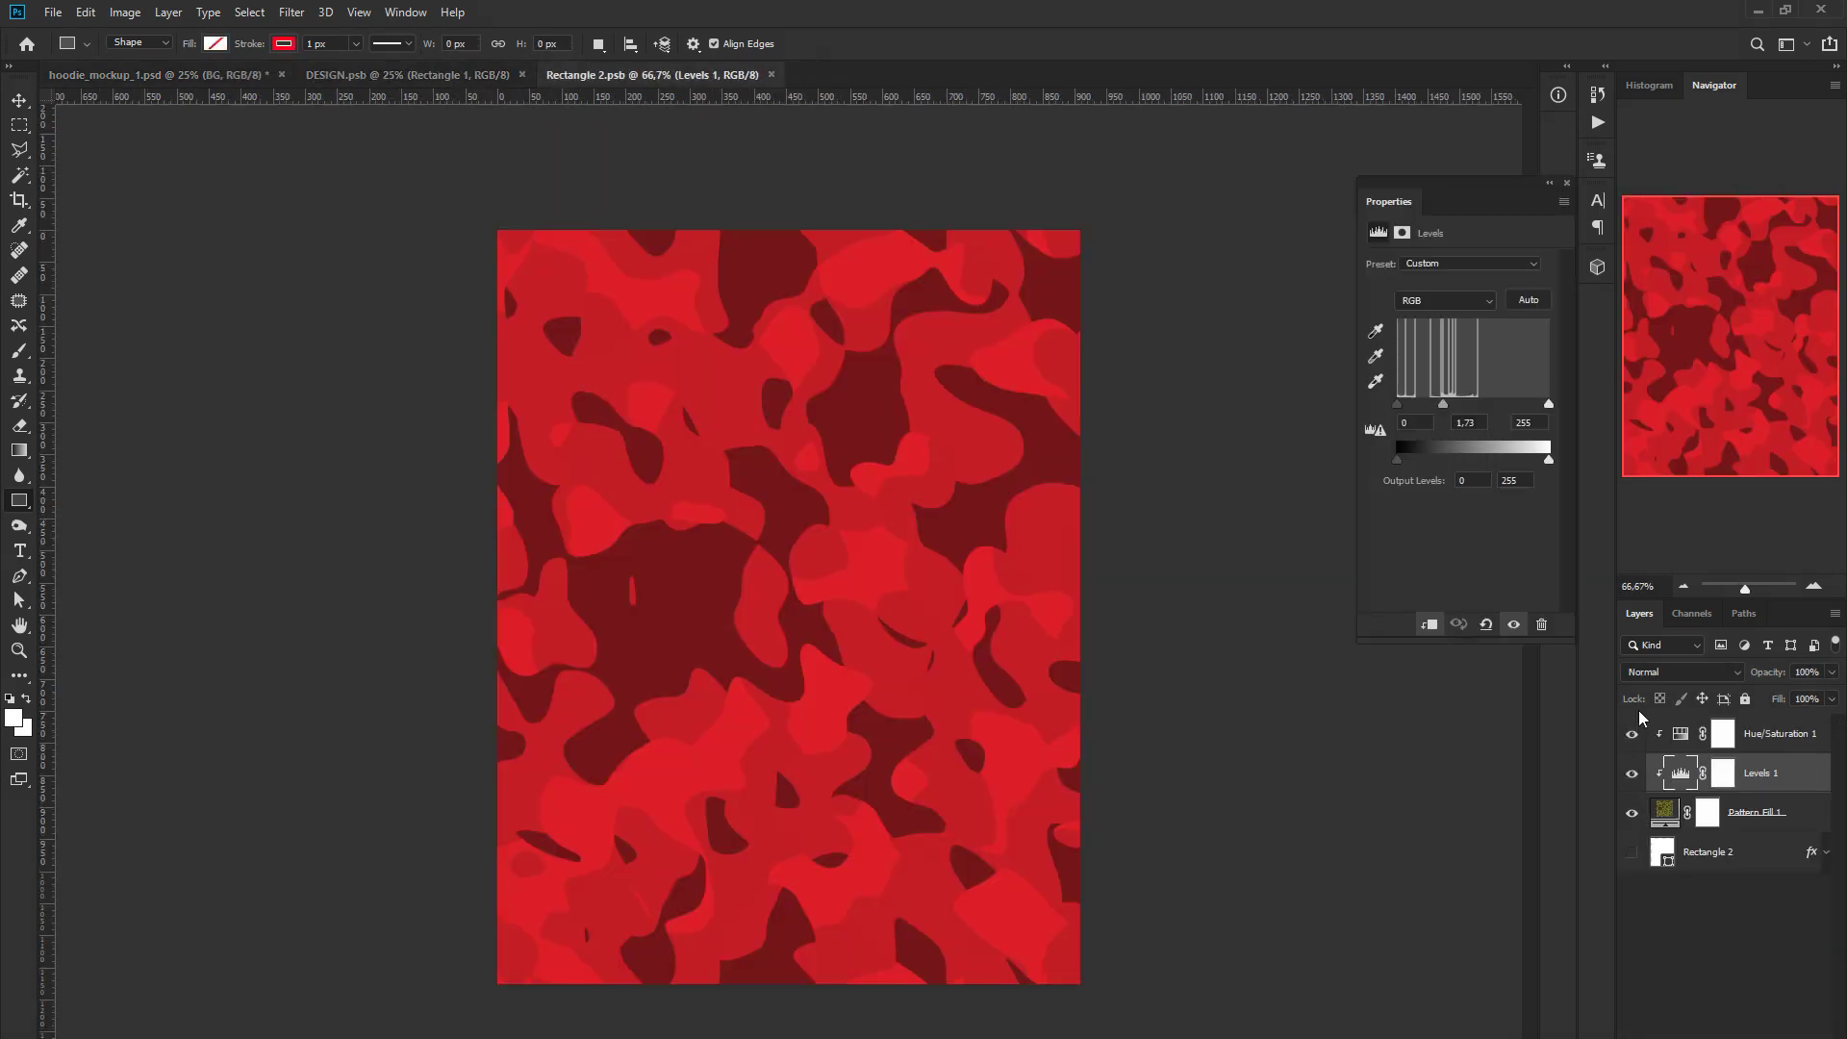
Hide the Hue/Saturation adjustment in the hood's camouflage pattern and set the inner lining's Rectangle 1 fill to white
left_click(1641, 724)
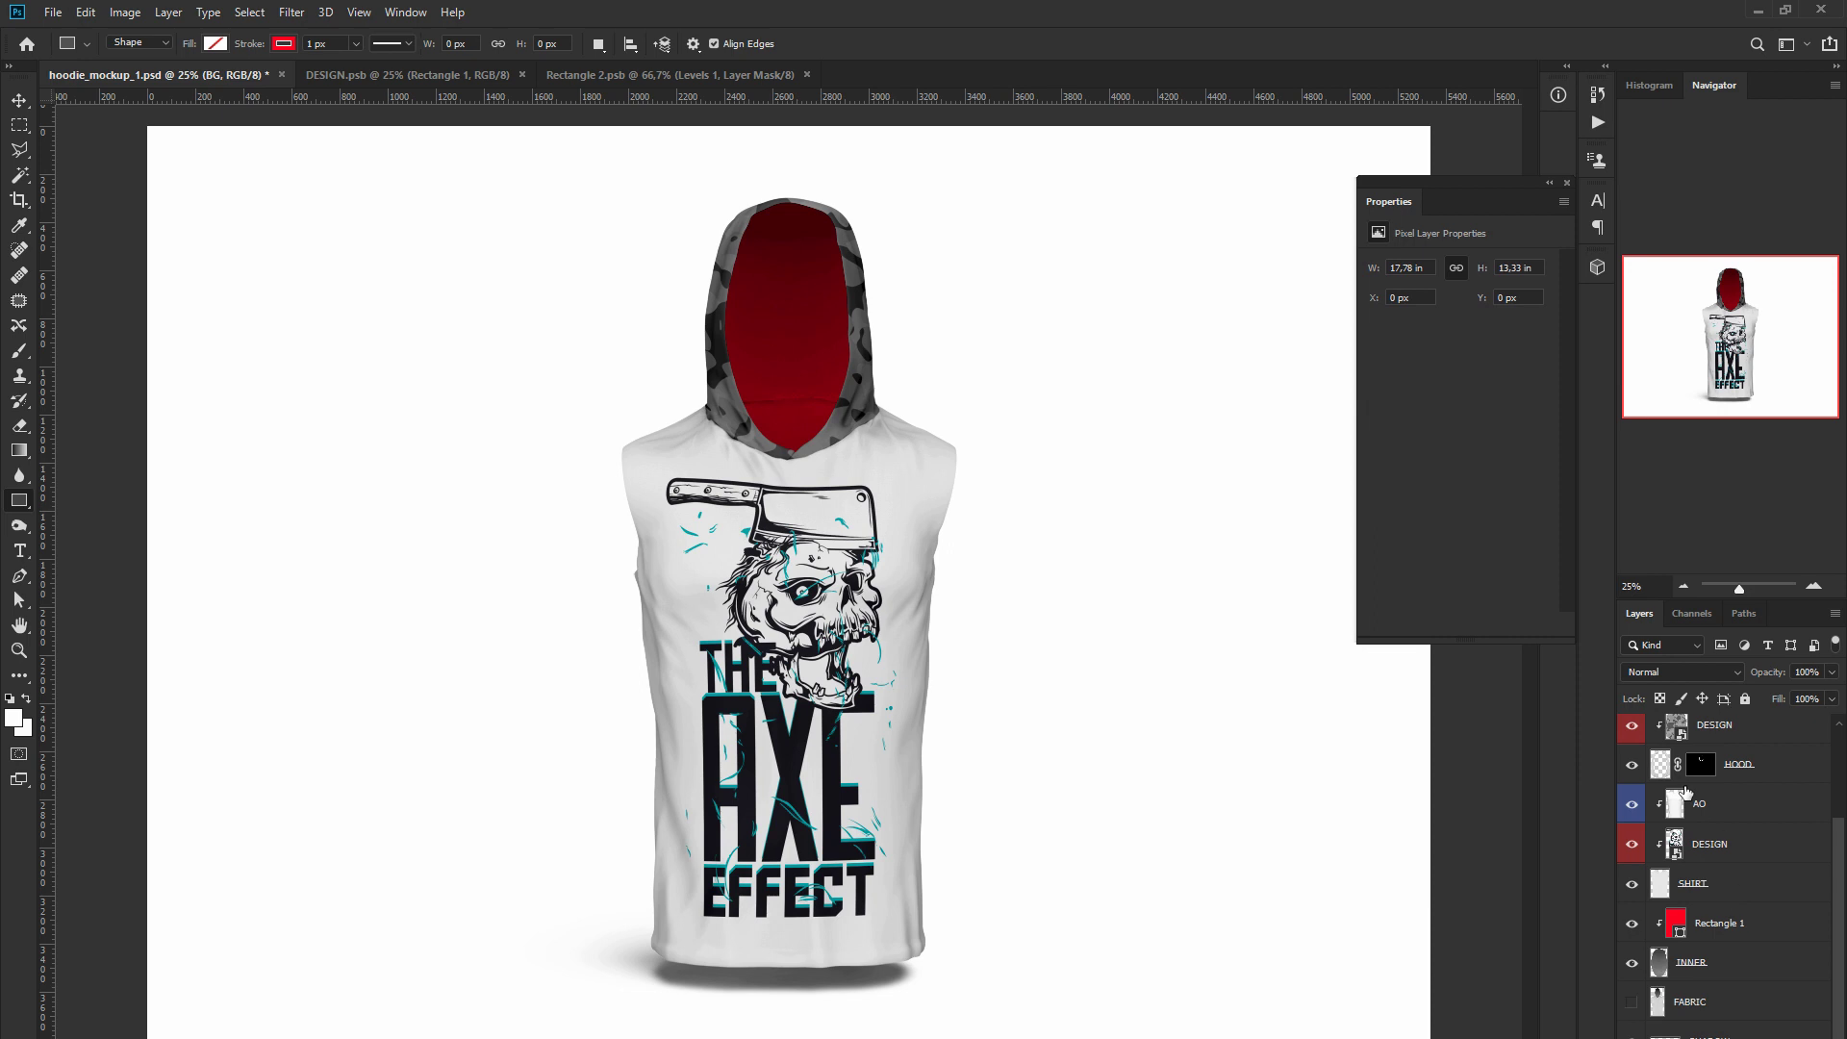
left_click(1674, 728)
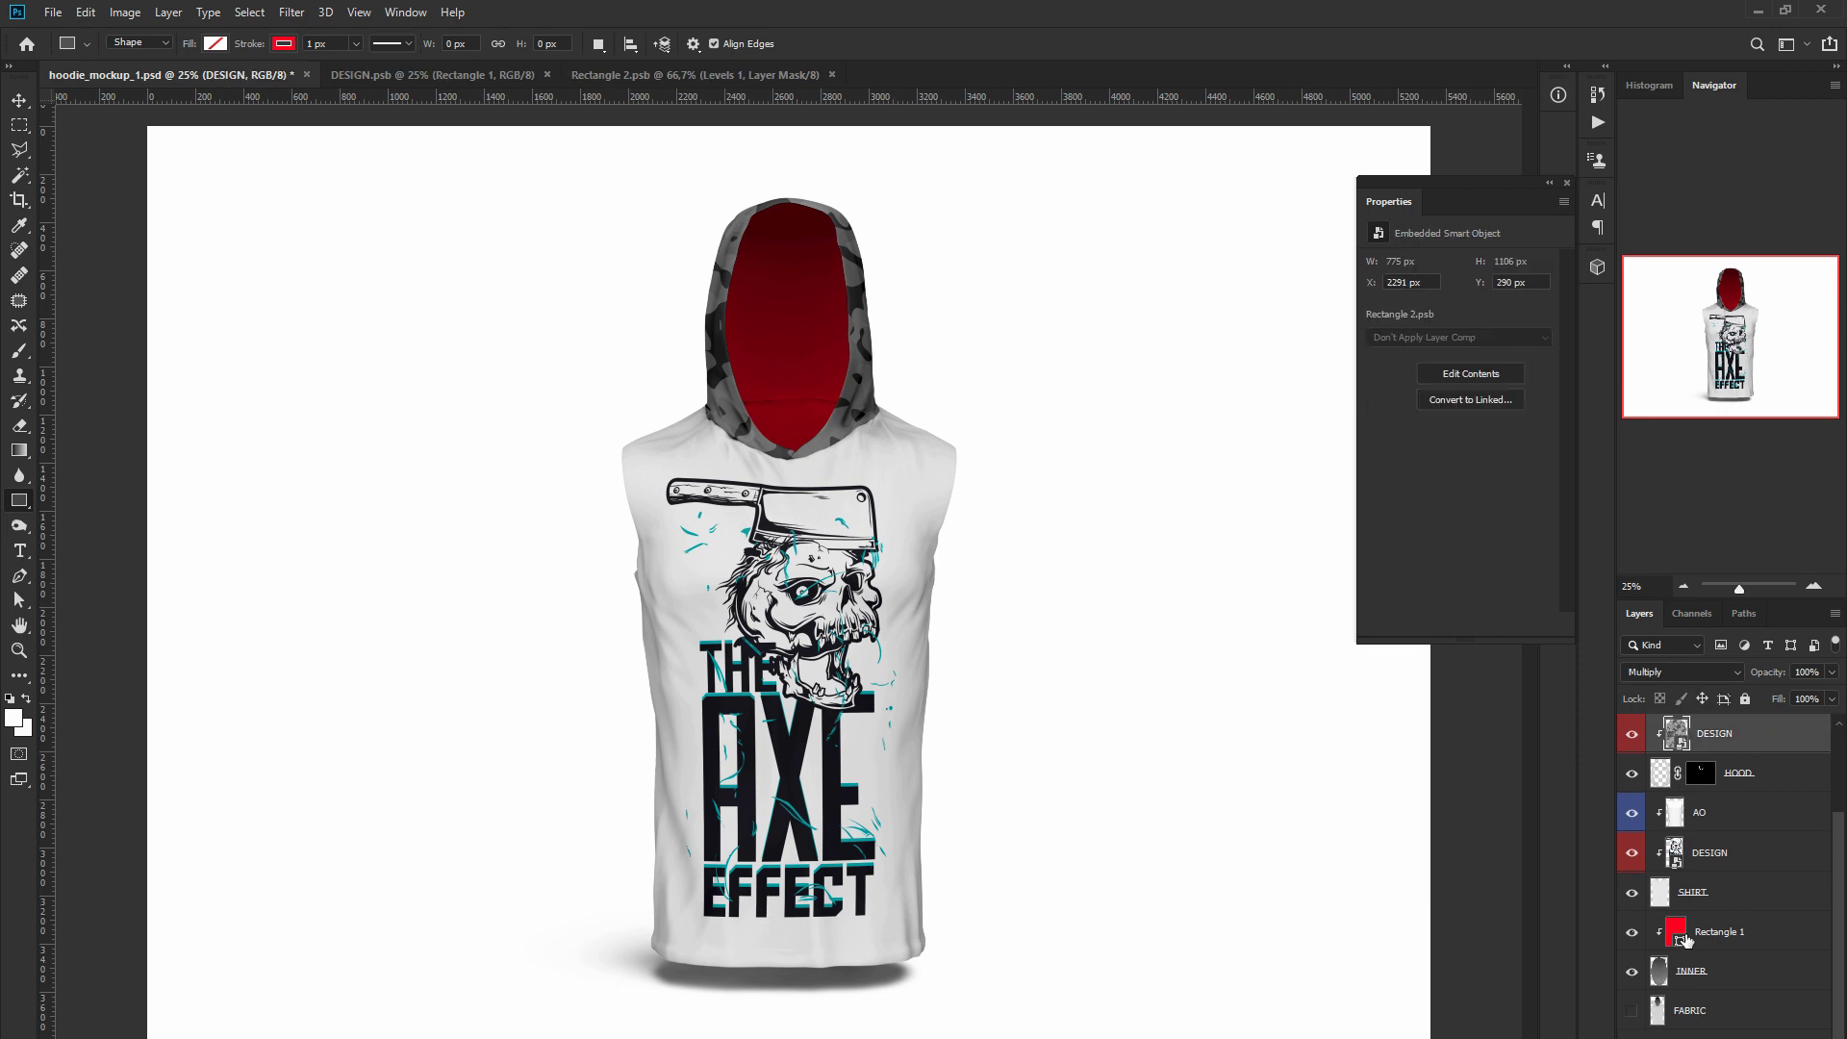
left_click(1632, 934)
left_click(1631, 934)
double_click(1676, 934)
left_click(1202, 421)
left_click(1637, 414)
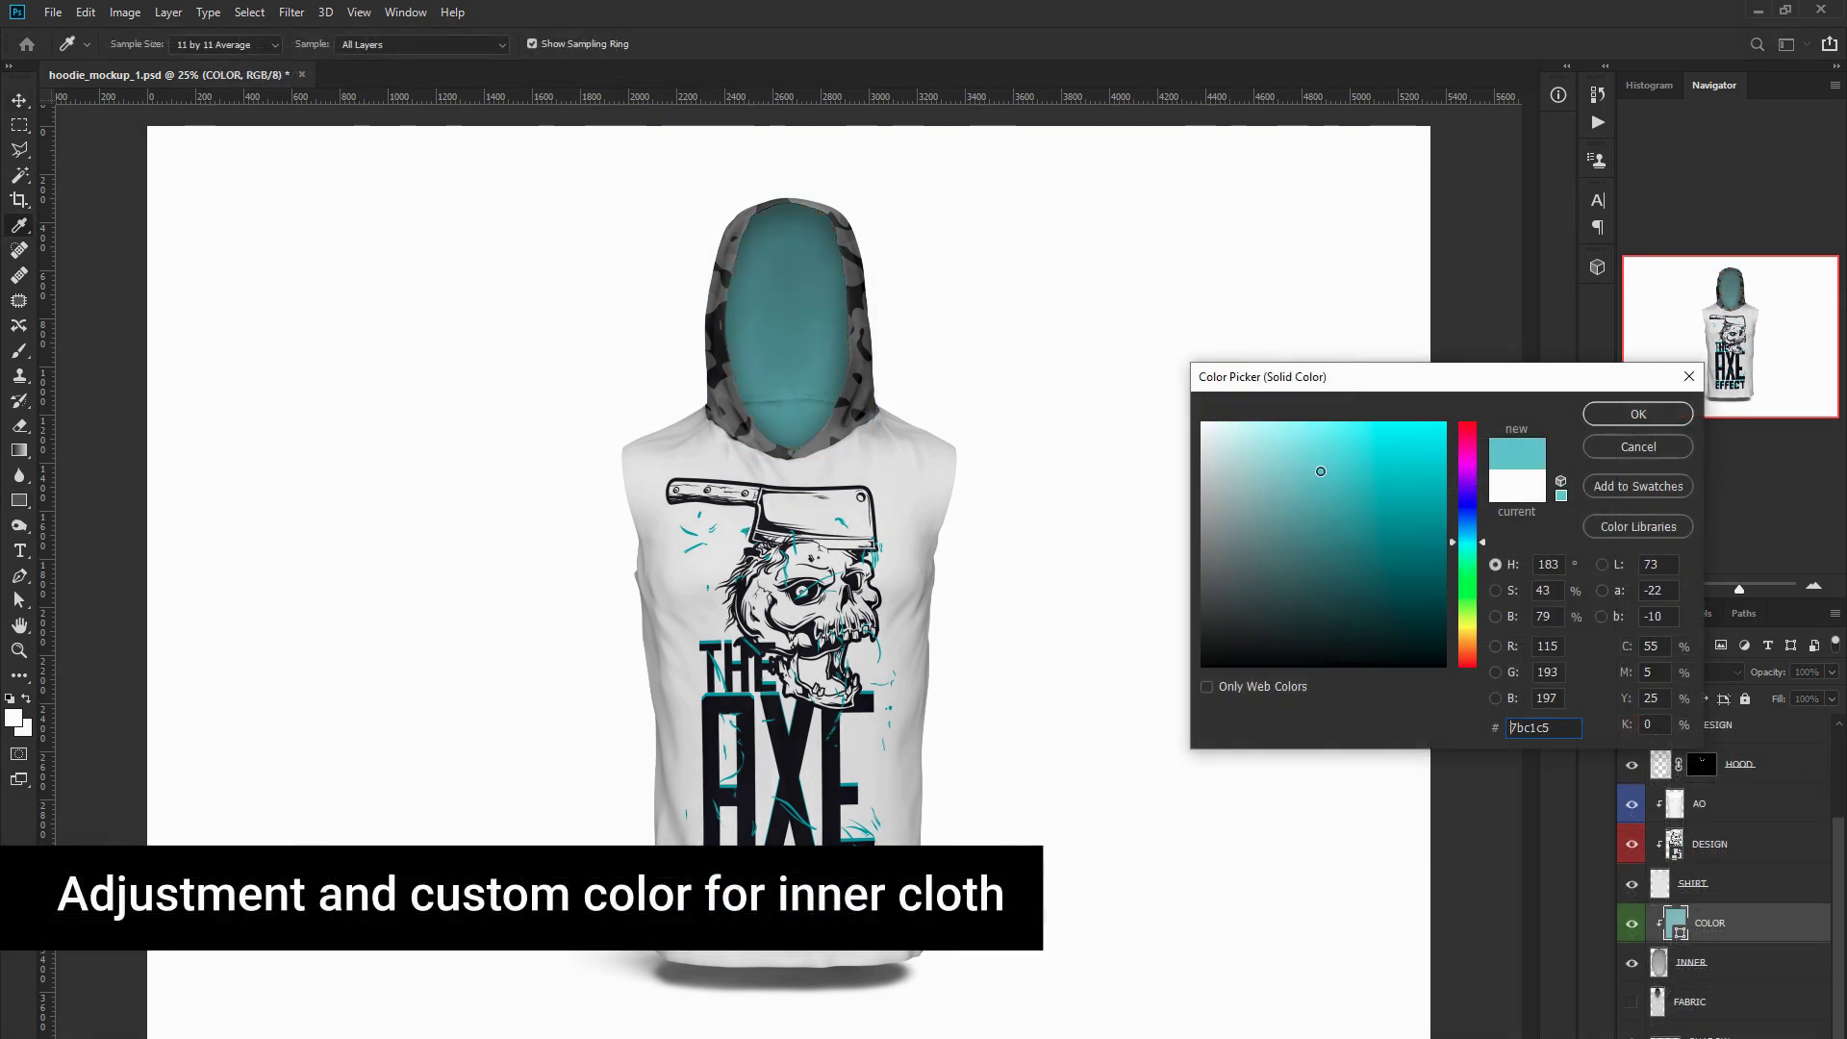
Set the inner cloth's COLOR layer fill to a bright turquoise
left_click(1646, 419)
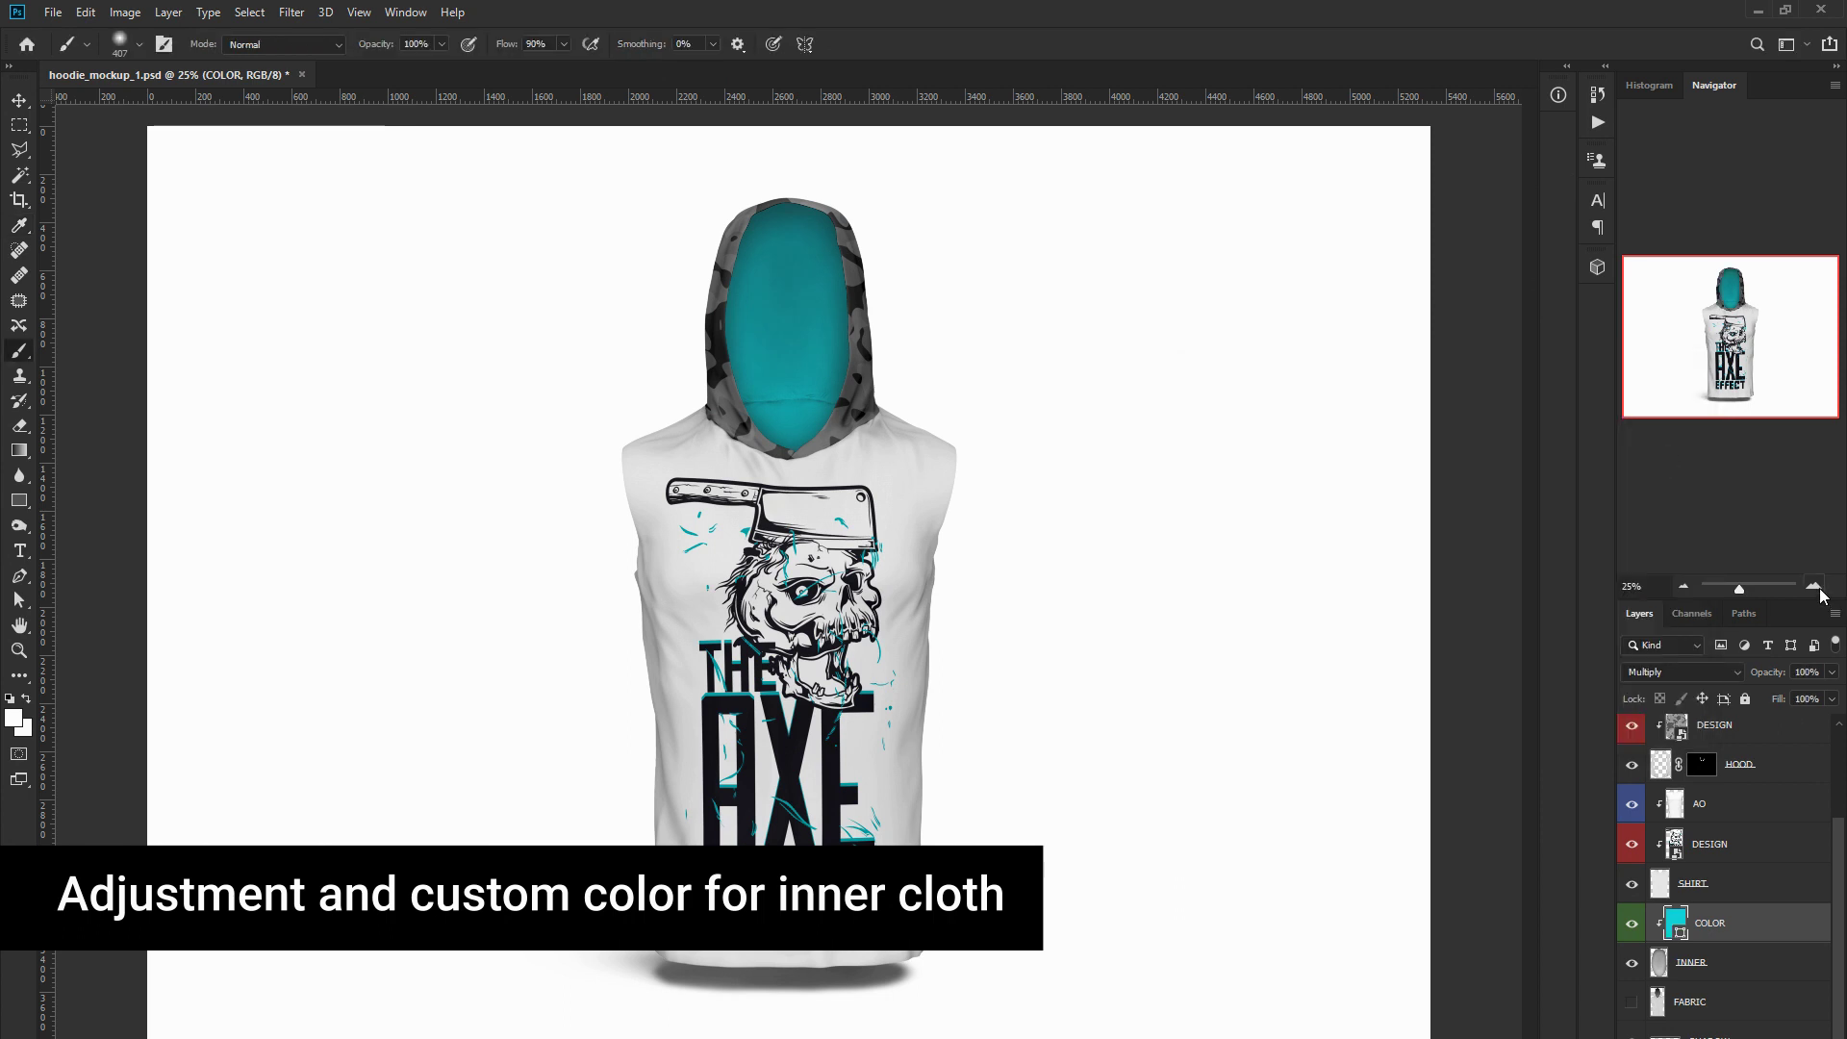
left_click(1817, 587)
left_click(1817, 588)
left_click(1817, 588)
left_click(1817, 588)
left_click(1734, 291)
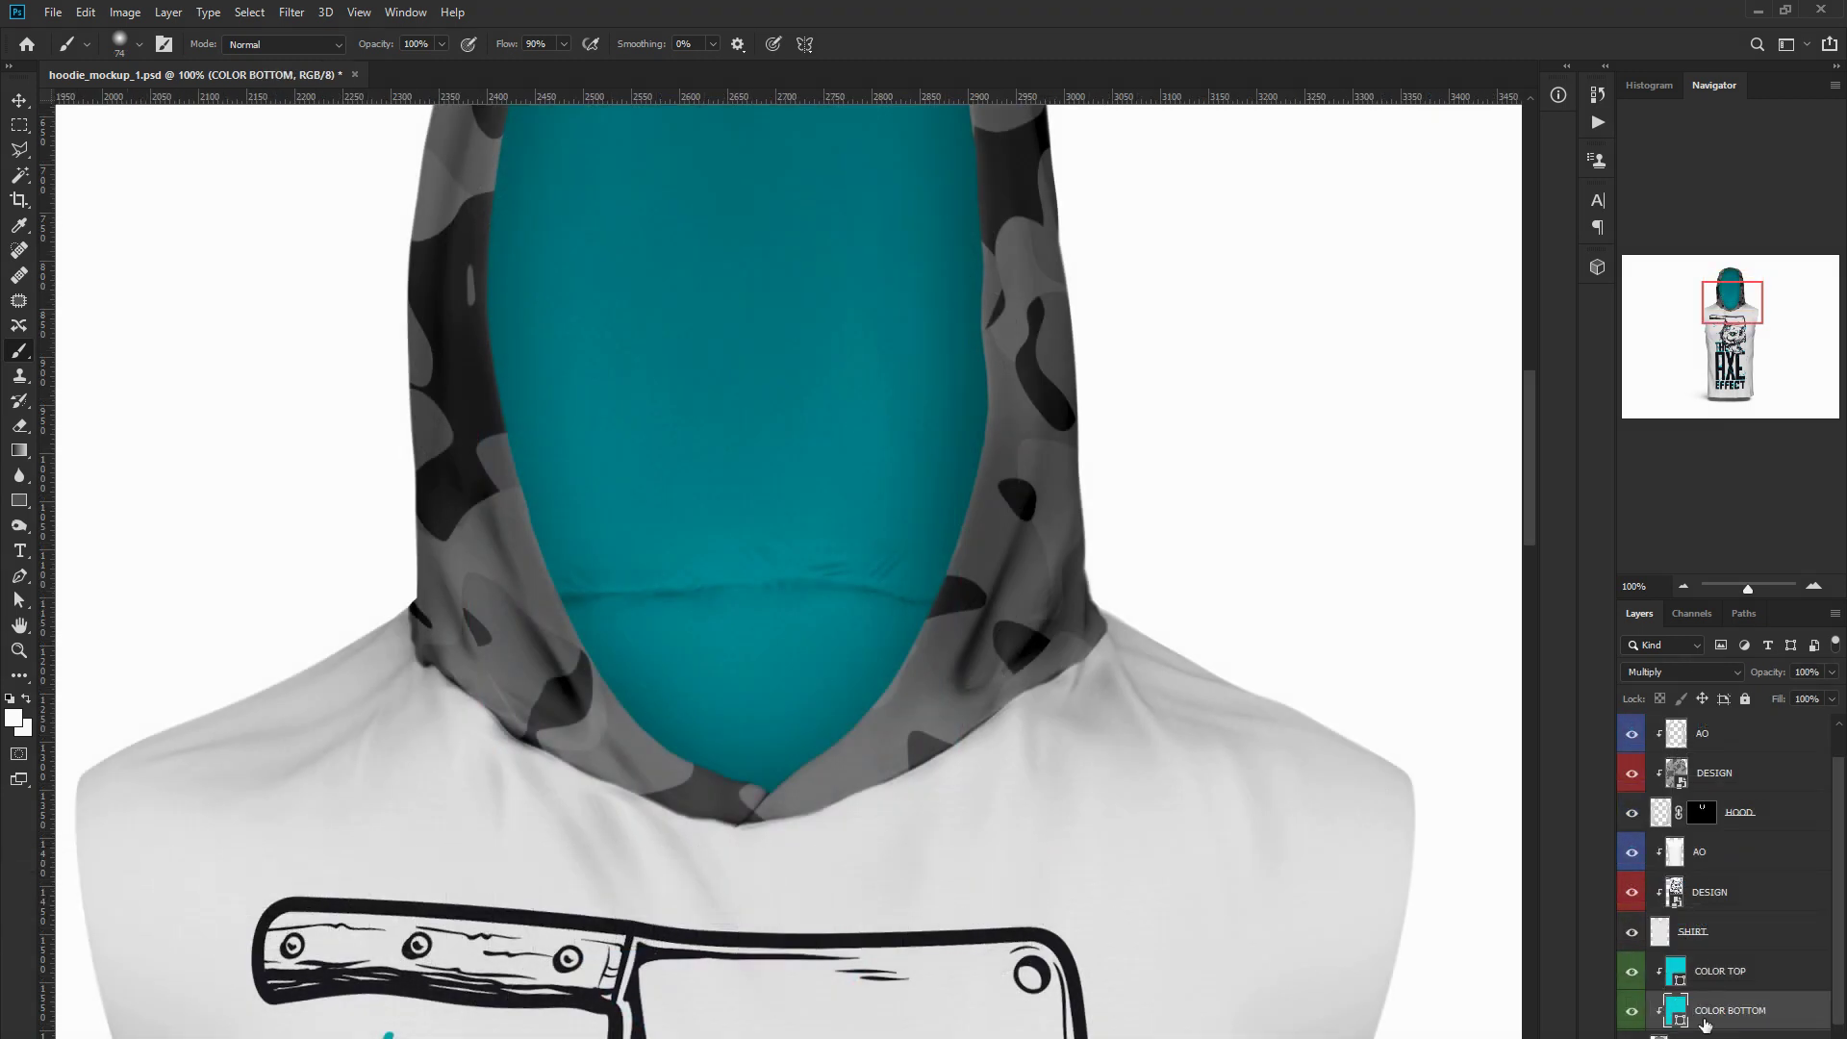
Outline the inner collar area below the seam with the Polygonal Lasso and mask COLOR BOTTOM to it
left_click(1814, 587)
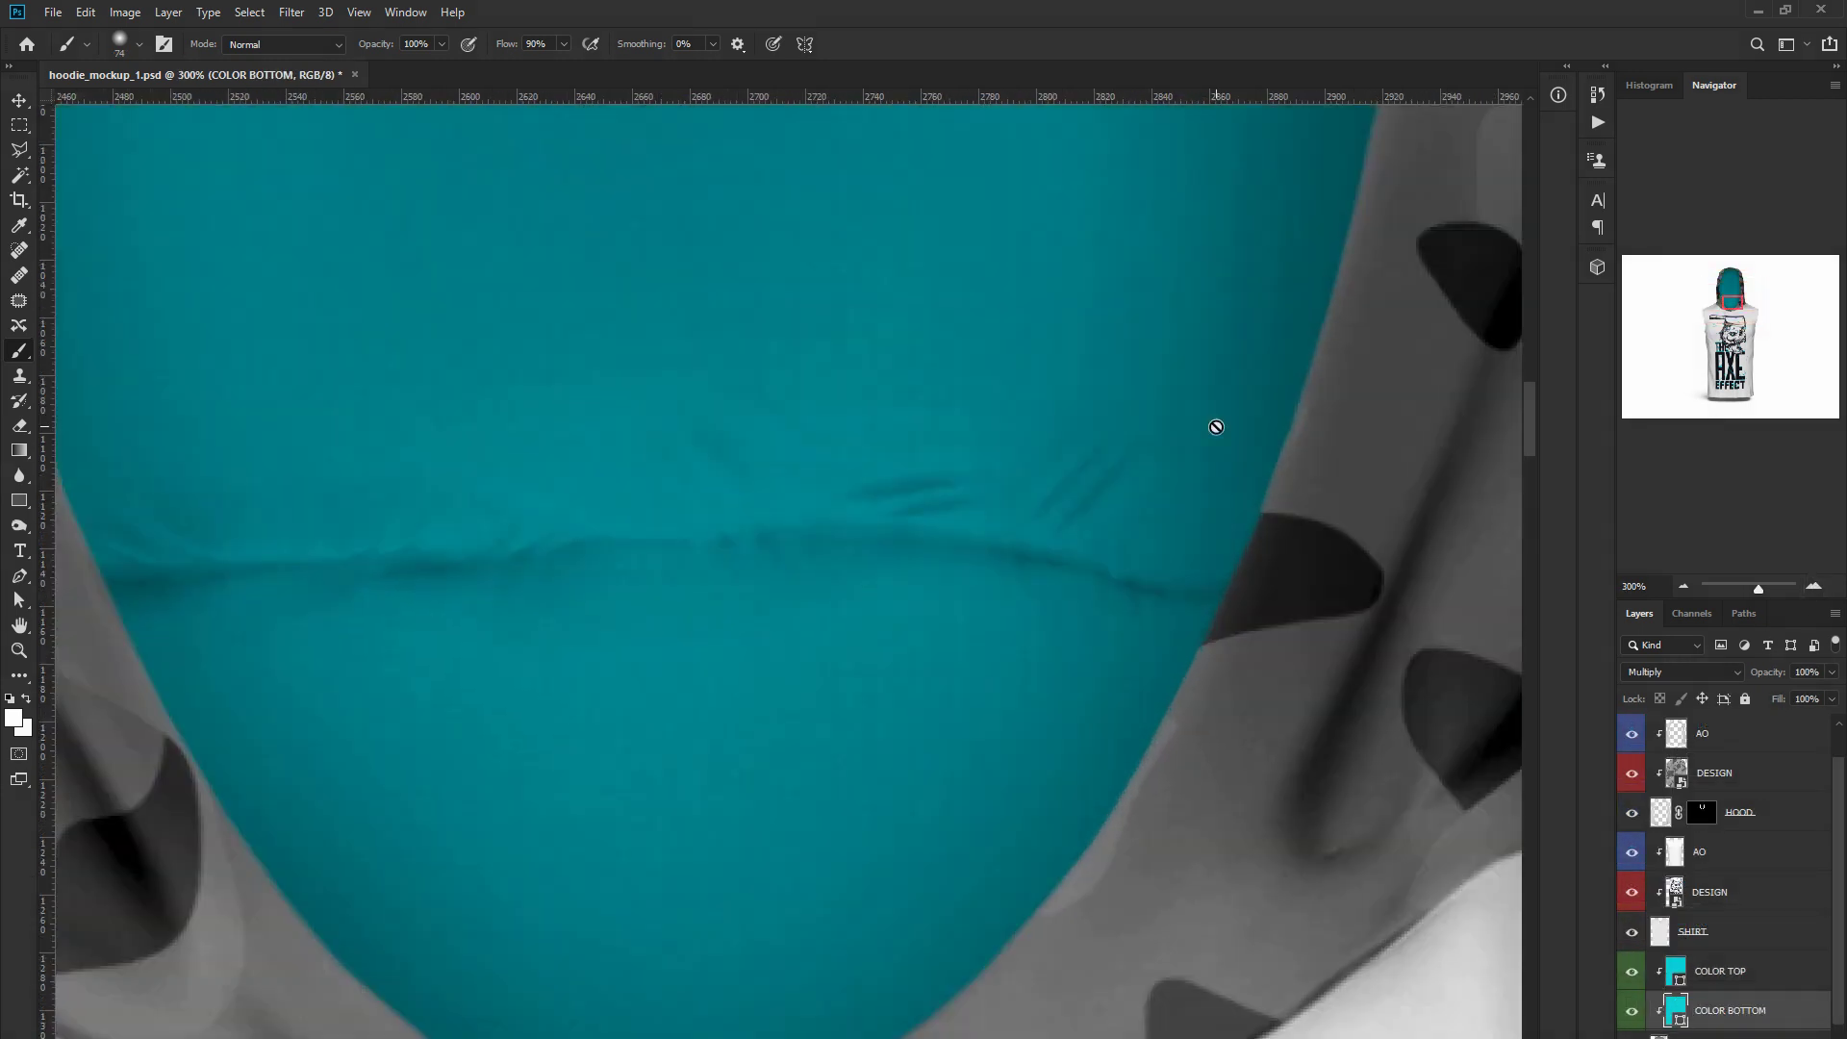
left_click_drag(1731, 304, 1725, 303)
left_click(19, 150)
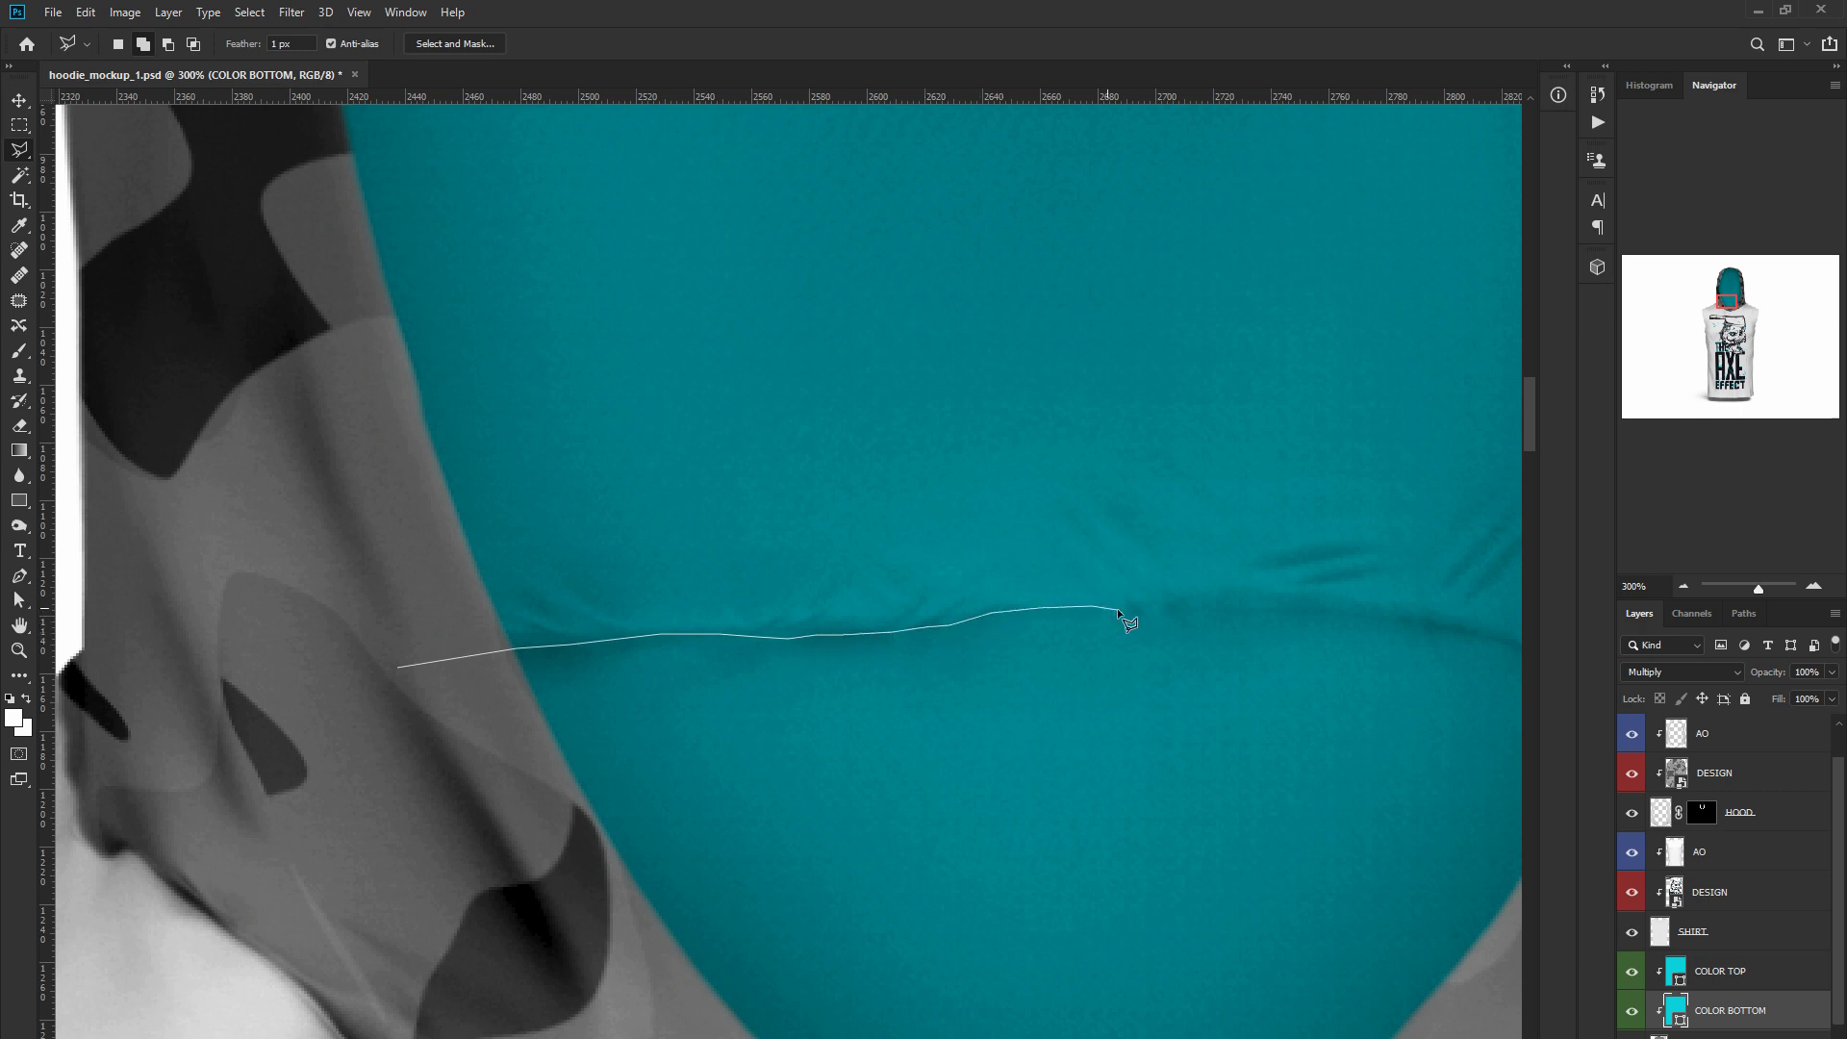
left_click(1331, 609)
left_click(1386, 616)
left_click(1427, 623)
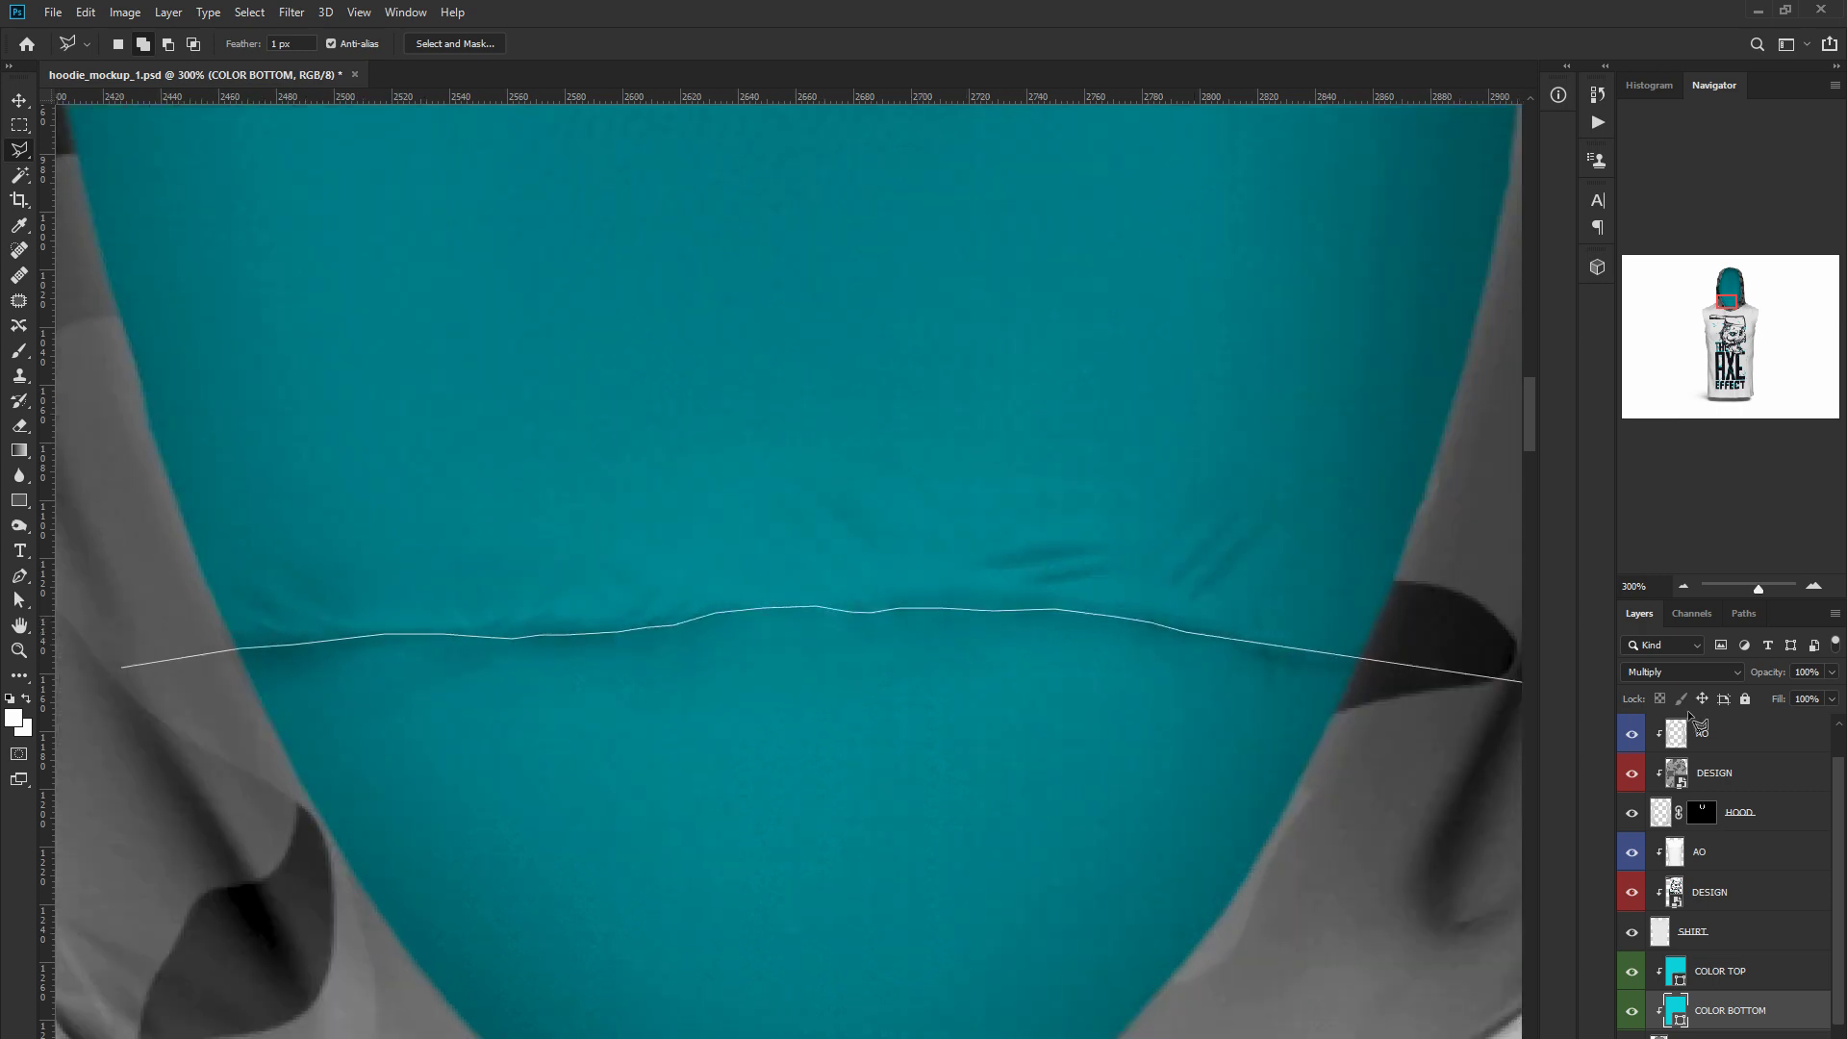
left_click(1375, 664)
left_click(1410, 968)
left_click(277, 1024)
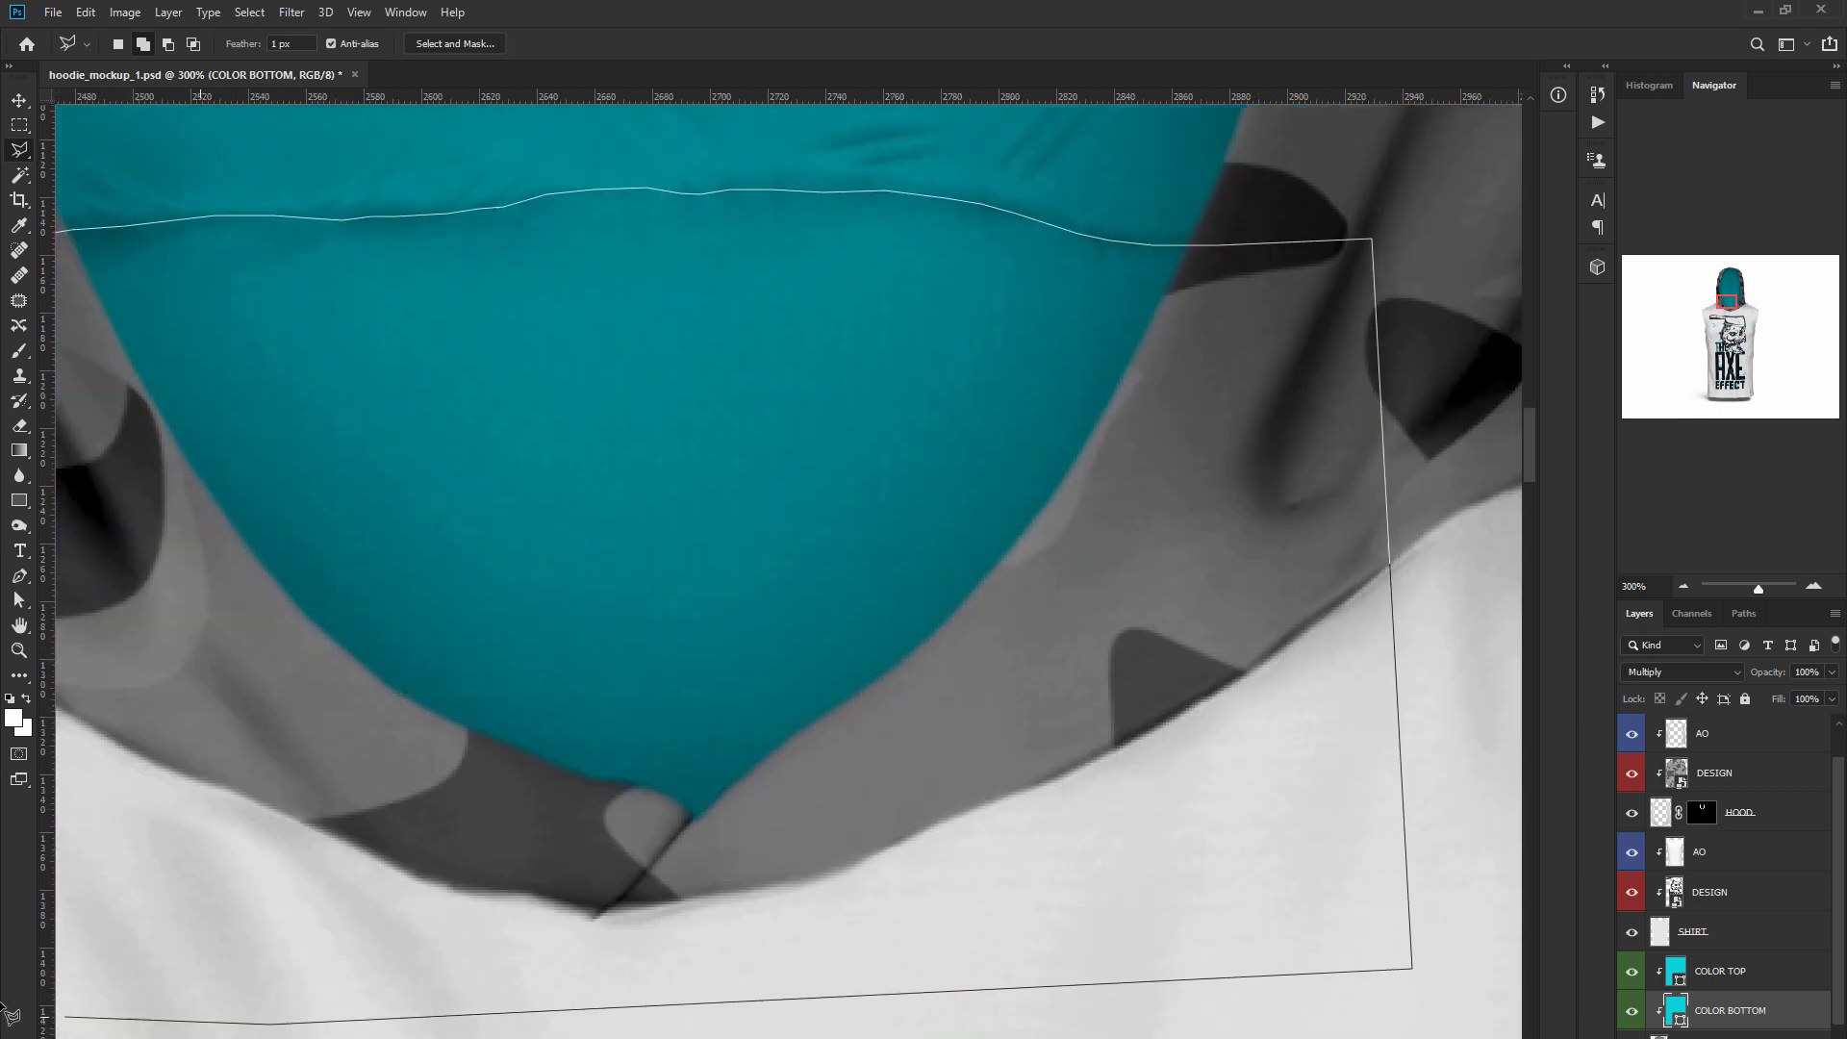
left_click(371, 990)
left_click(469, 467)
left_click(492, 251)
left_click(1703, 1038)
Invert the collar selection and mask COLOR TOP with it so it covers only the cloth above the seam
left_click_drag(1725, 307, 1728, 301)
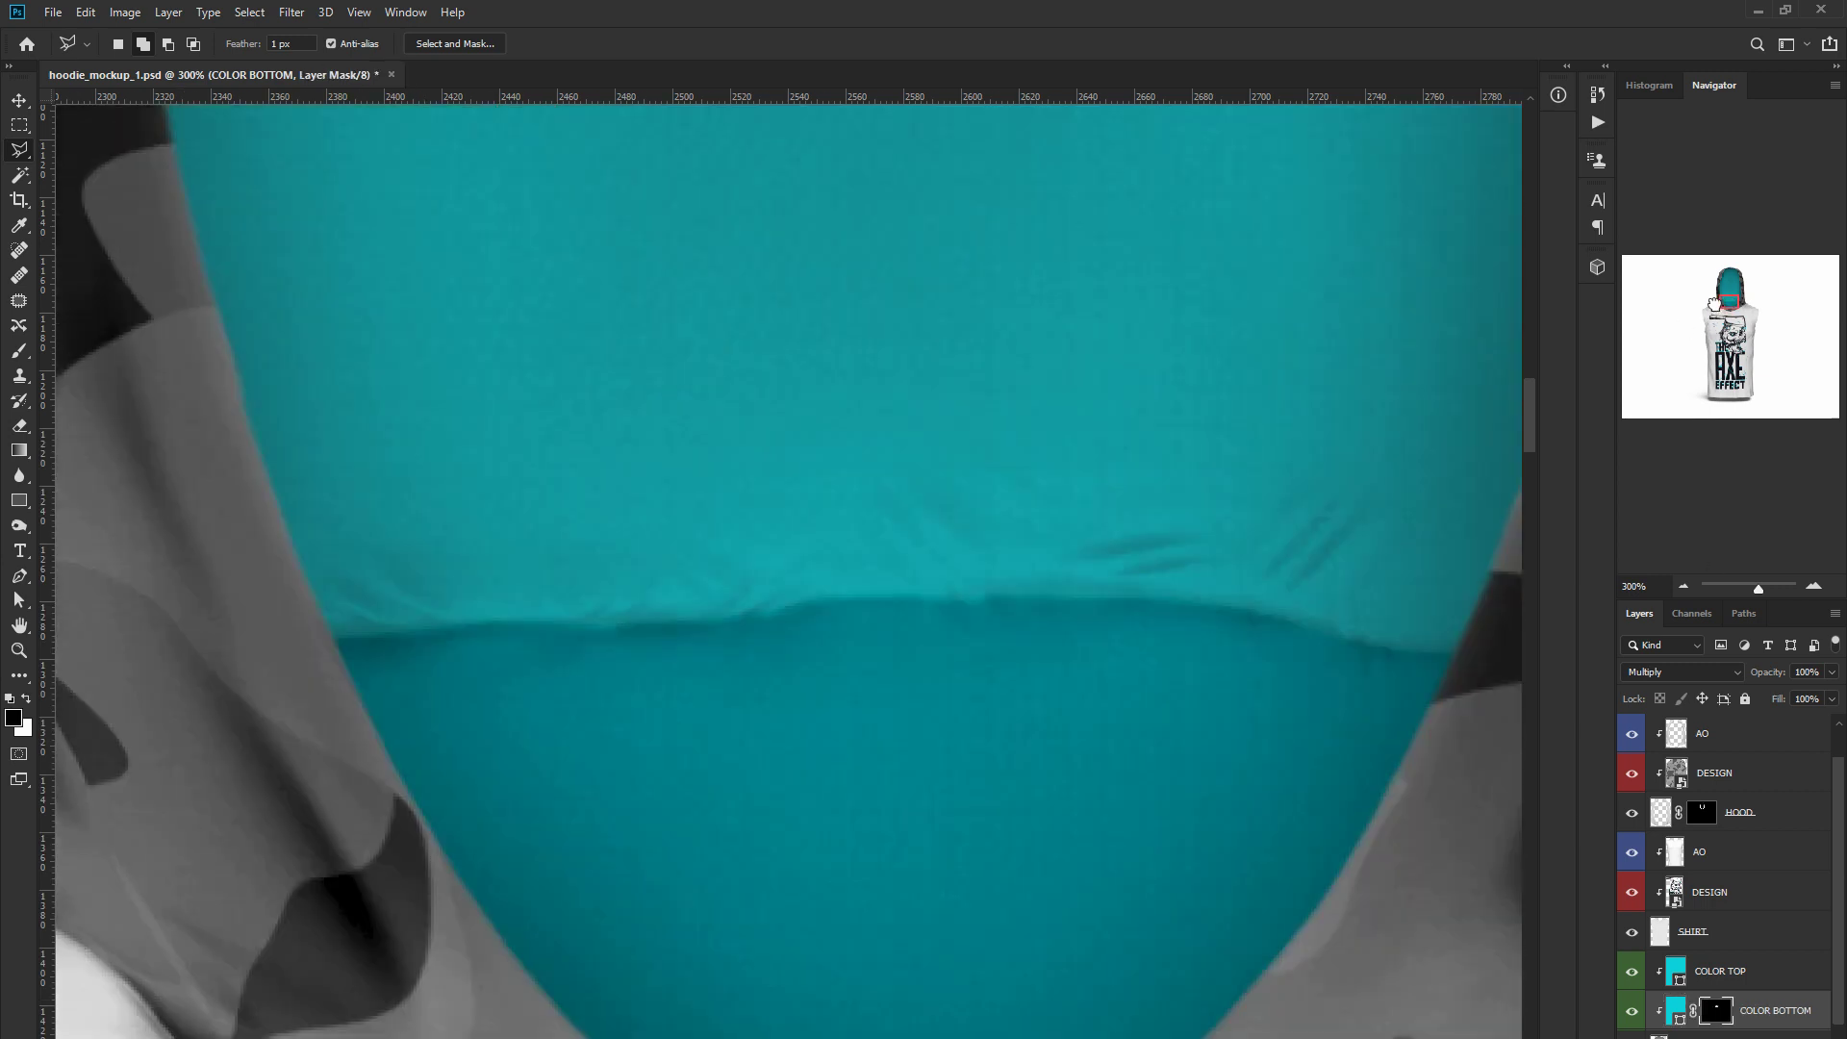
left_click(1632, 971)
left_click(1632, 972)
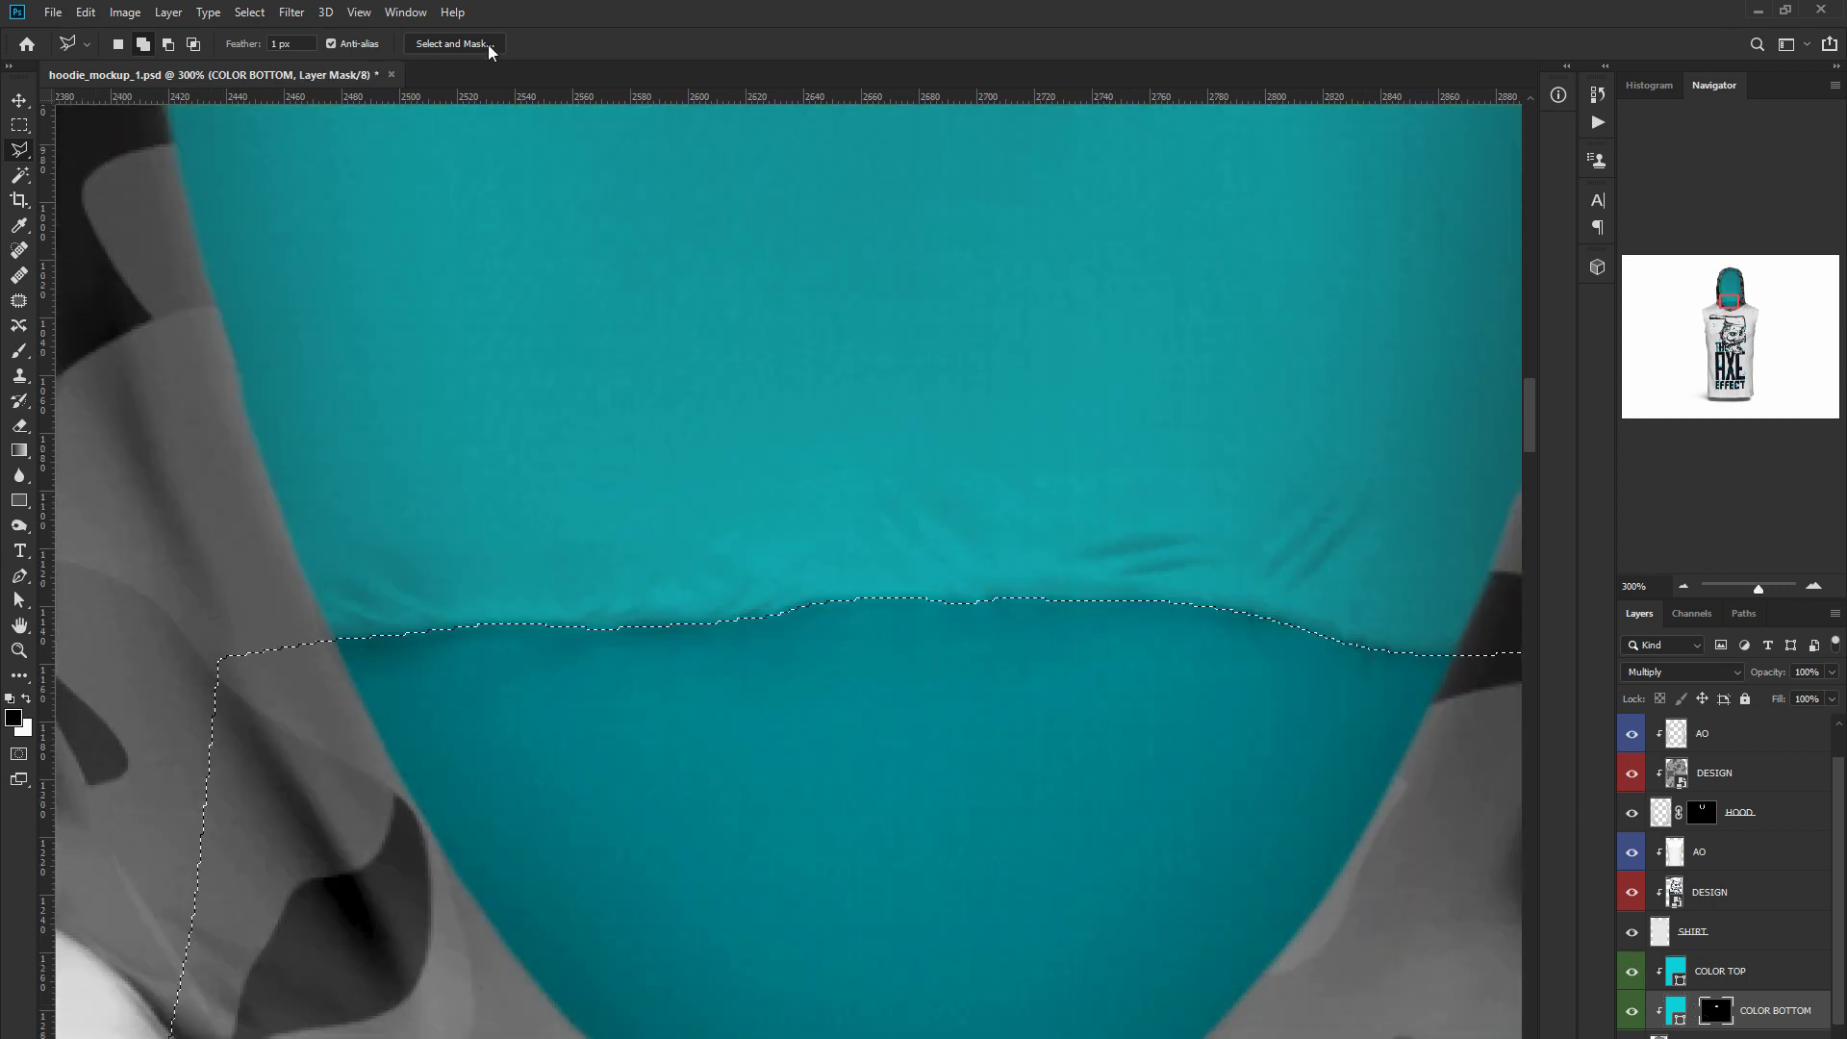
left_click(249, 13)
left_click(260, 97)
left_click(1737, 970)
left_click(1703, 1038)
Change the COLOR BOTTOM fill to a near-white grey
double_click(1676, 1014)
left_click_drag(1406, 644, 1145, 442)
left_click(1607, 413)
left_click(1682, 586)
left_click(1683, 585)
left_click(1683, 585)
left_click(1682, 586)
left_click(1682, 586)
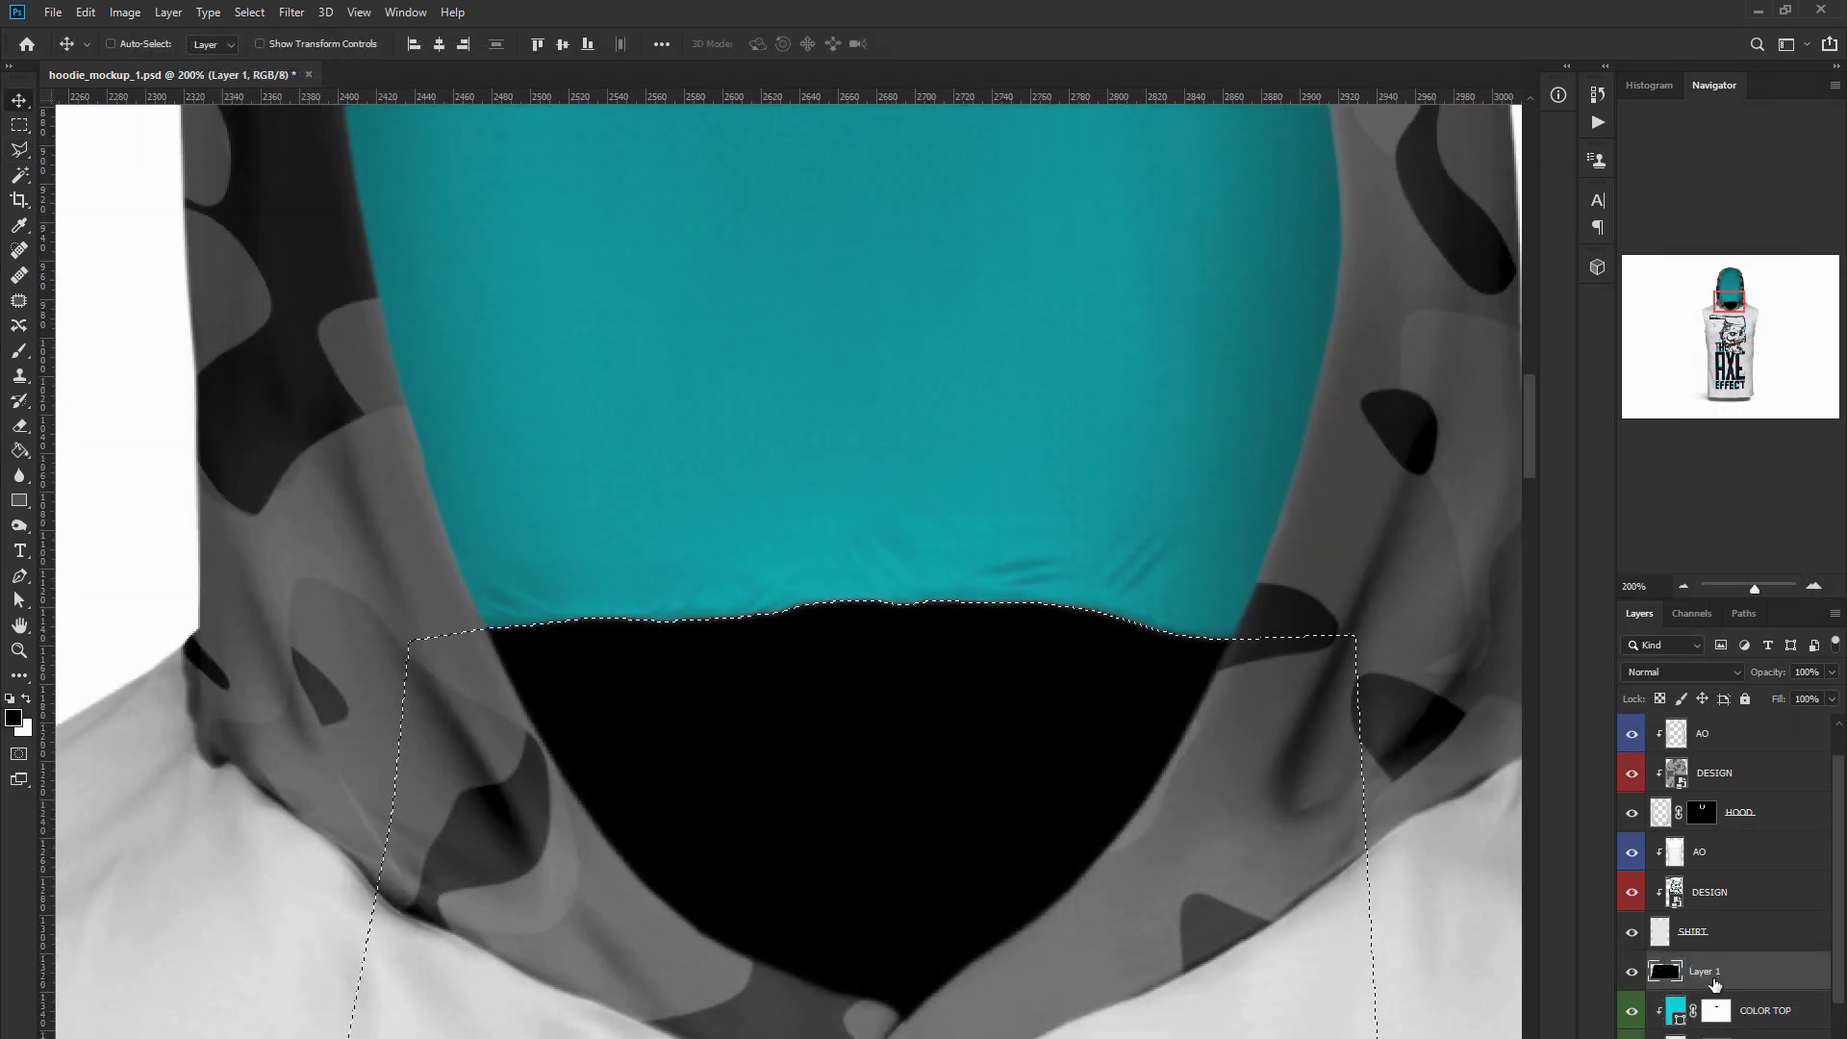
Contract the collar selection, mask the black Layer 1 with it, invert the mask and apply it to leave a thin seam line
left_click(249, 12)
mouse_move(288, 285)
left_click(465, 338)
key("Return")
left_click(1703, 1038)
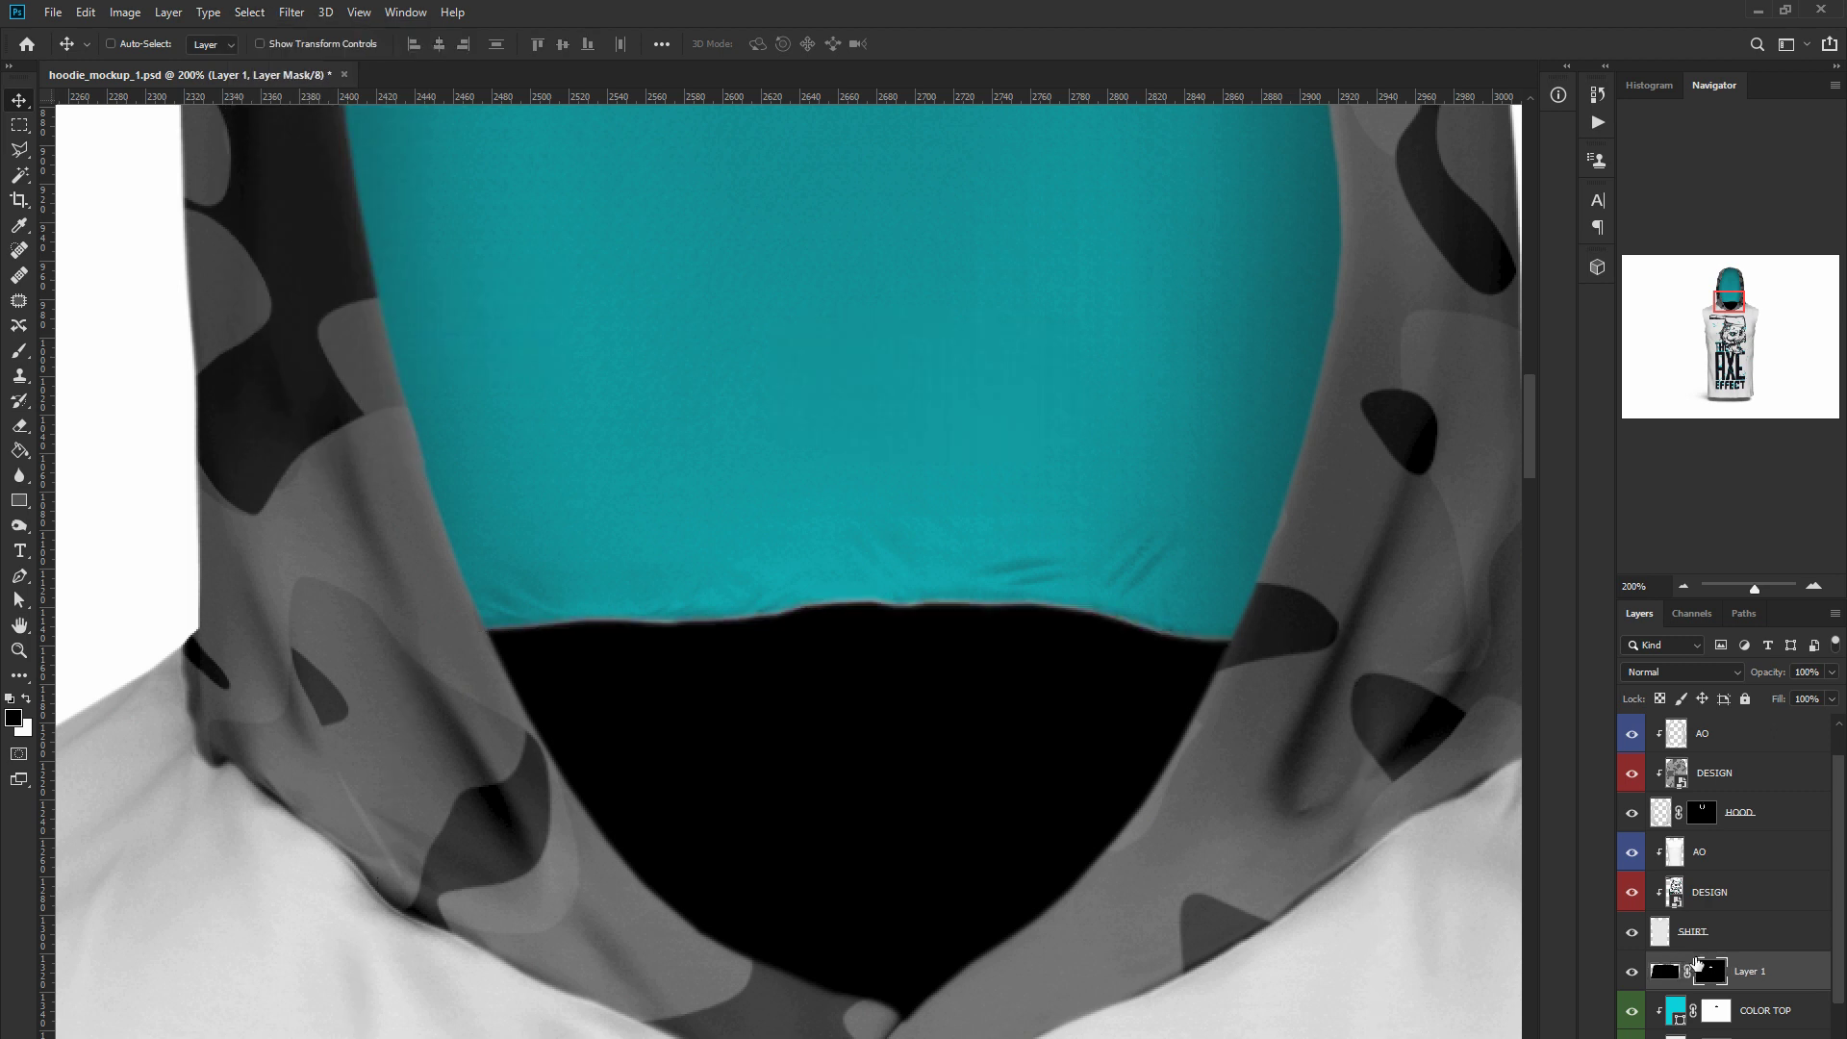
double_click(1710, 970)
left_click(1492, 492)
right_click(1716, 969)
left_click(1691, 843)
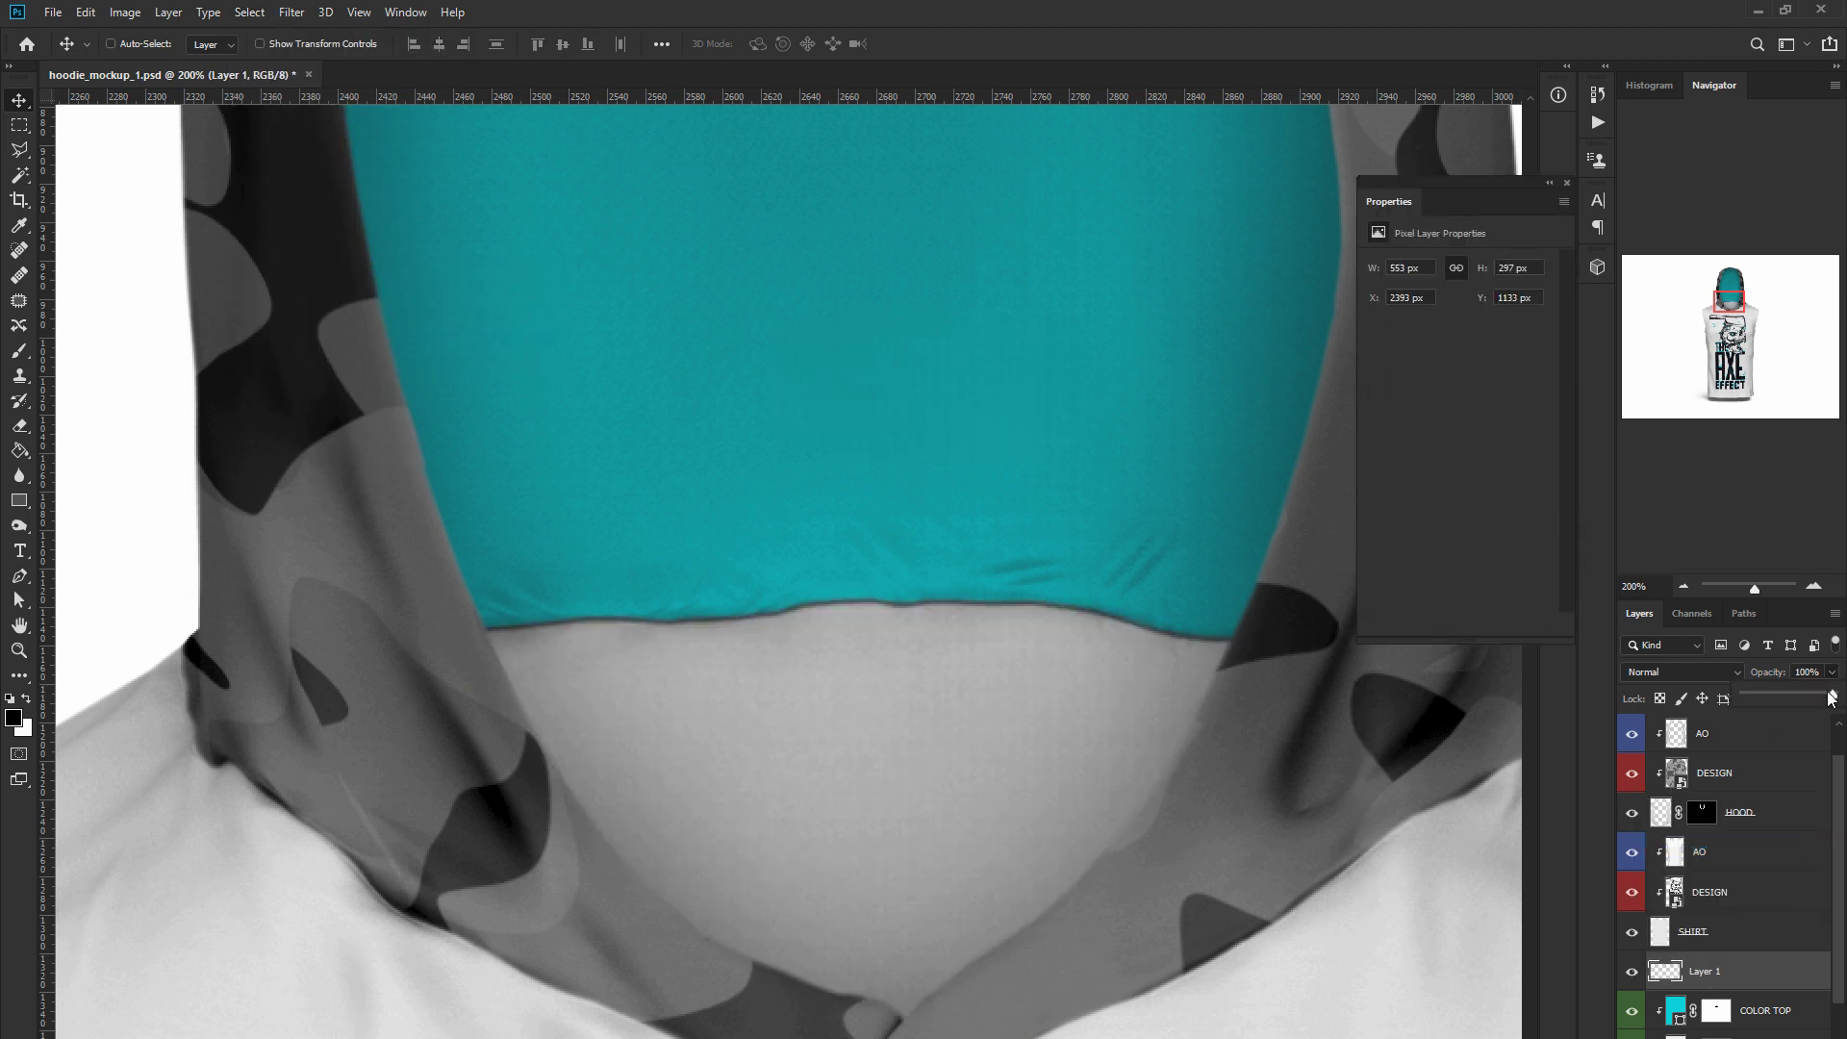
Lower Layer 1's opacity to 47% and move it beneath the COLOR TOP and COLOR BOTTOM layers
left_click_drag(1791, 687, 1786, 686)
left_click_drag(1782, 974, 1779, 1038)
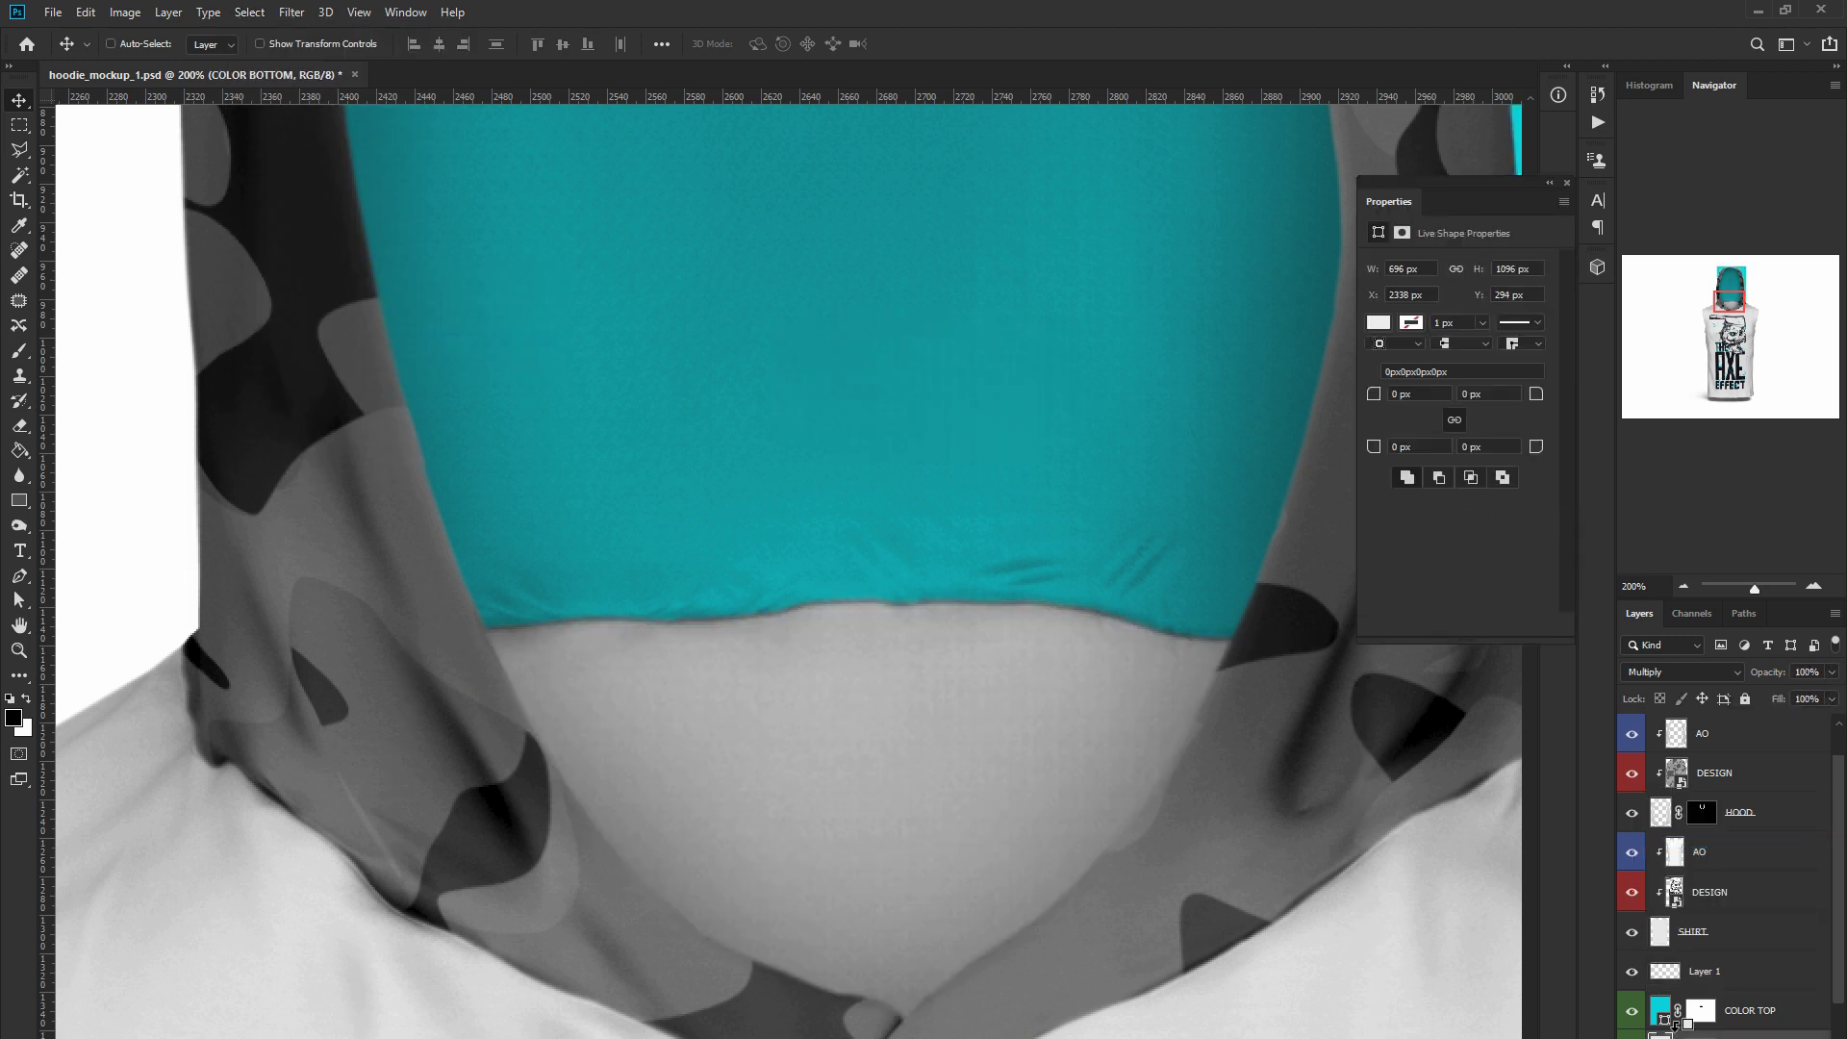
left_click(1684, 586)
left_click(1683, 585)
left_click(1683, 586)
left_click(1812, 586)
left_click(1811, 586)
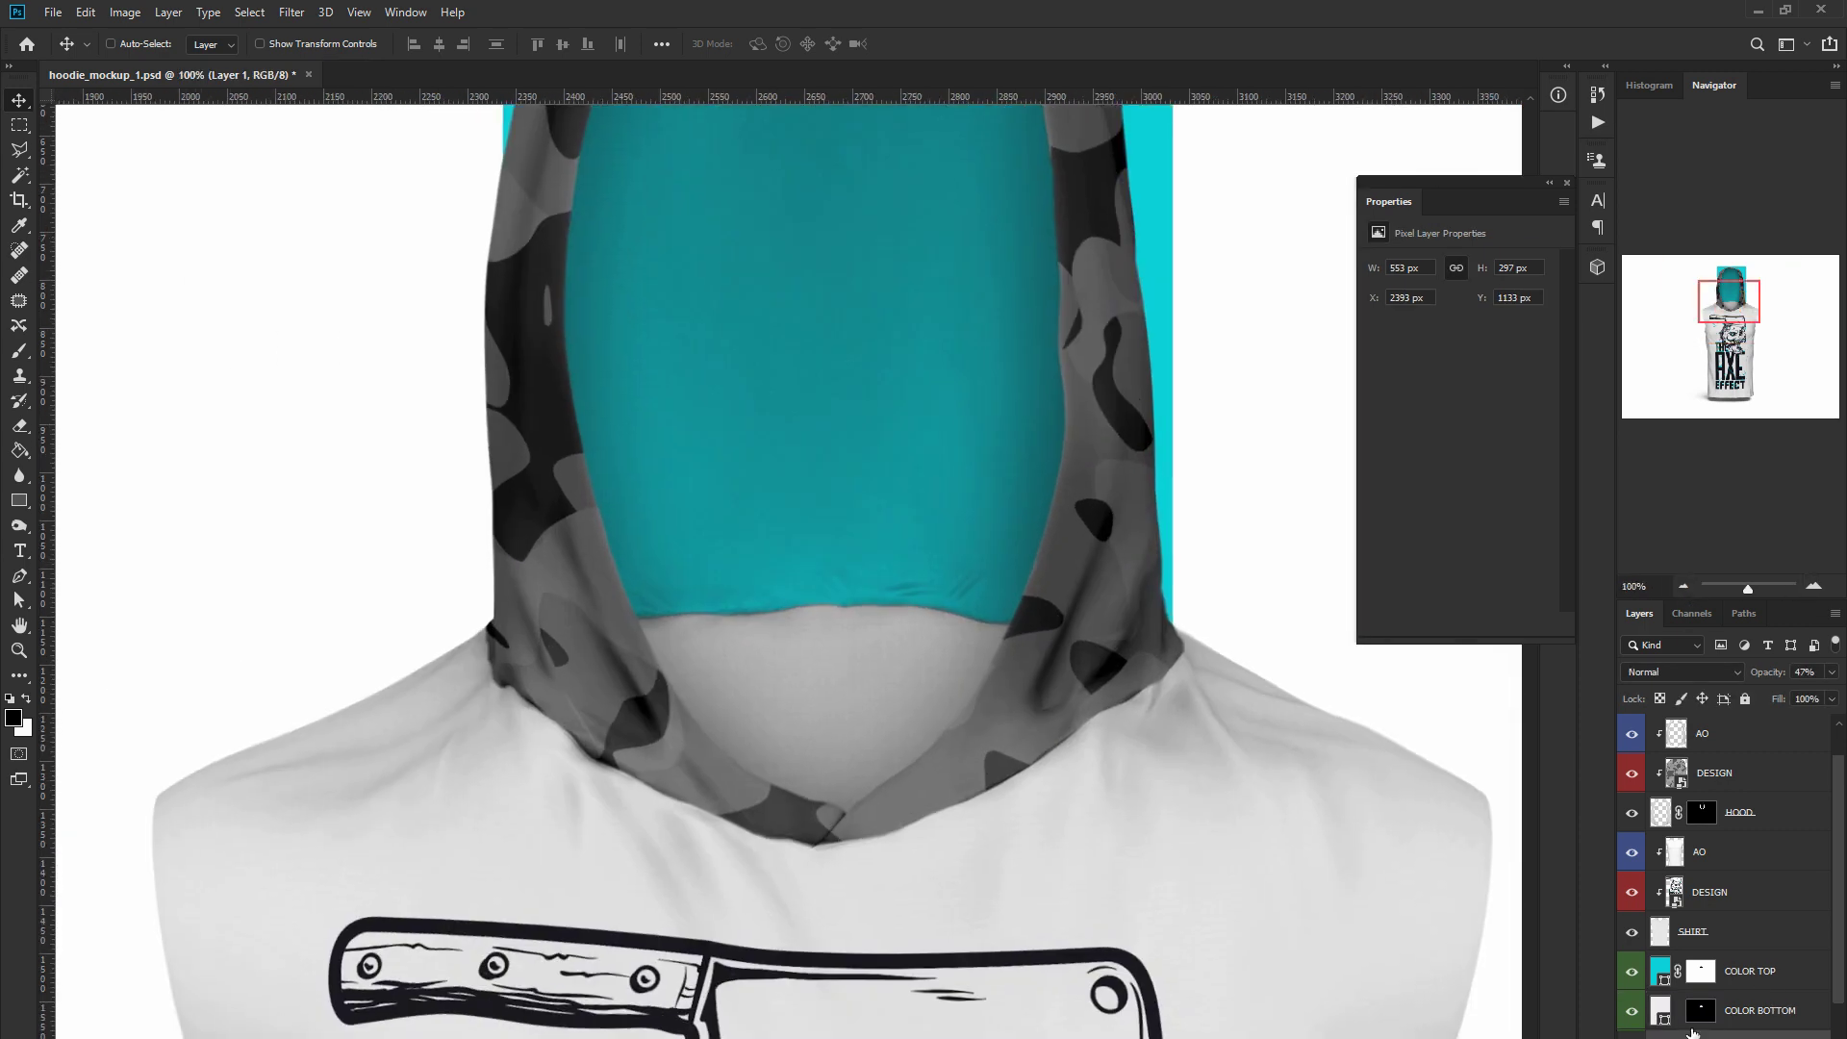
Merge Layer 1 down into INNER and clip COLOR BOTTOM and COLOR TOP to it again
right_click(1687, 1029)
left_click(1683, 804)
left_click(1661, 1029, "alt")
left_click(1661, 989, "alt")
left_click(1683, 586)
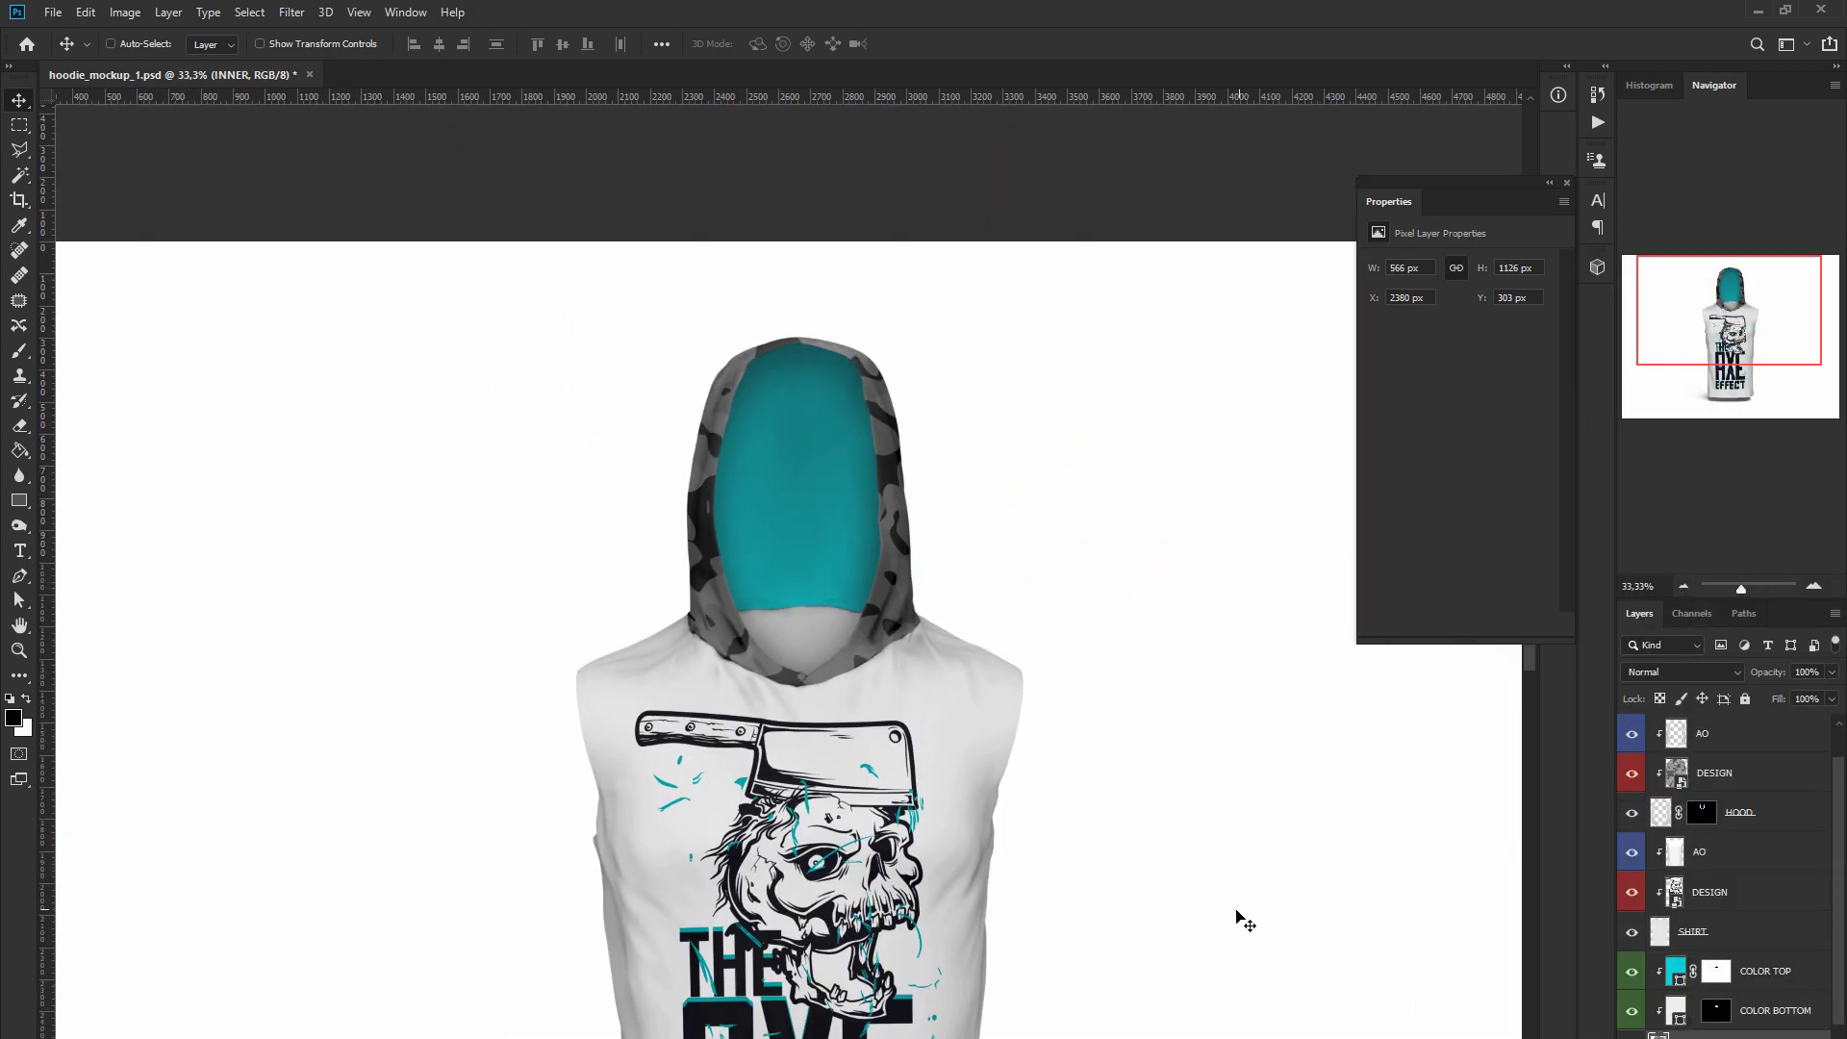
Change the COLOR TOP fill to light grey bbbbbb
double_click(1676, 975)
left_click(894, 445)
left_click_drag(1209, 512, 1182, 485)
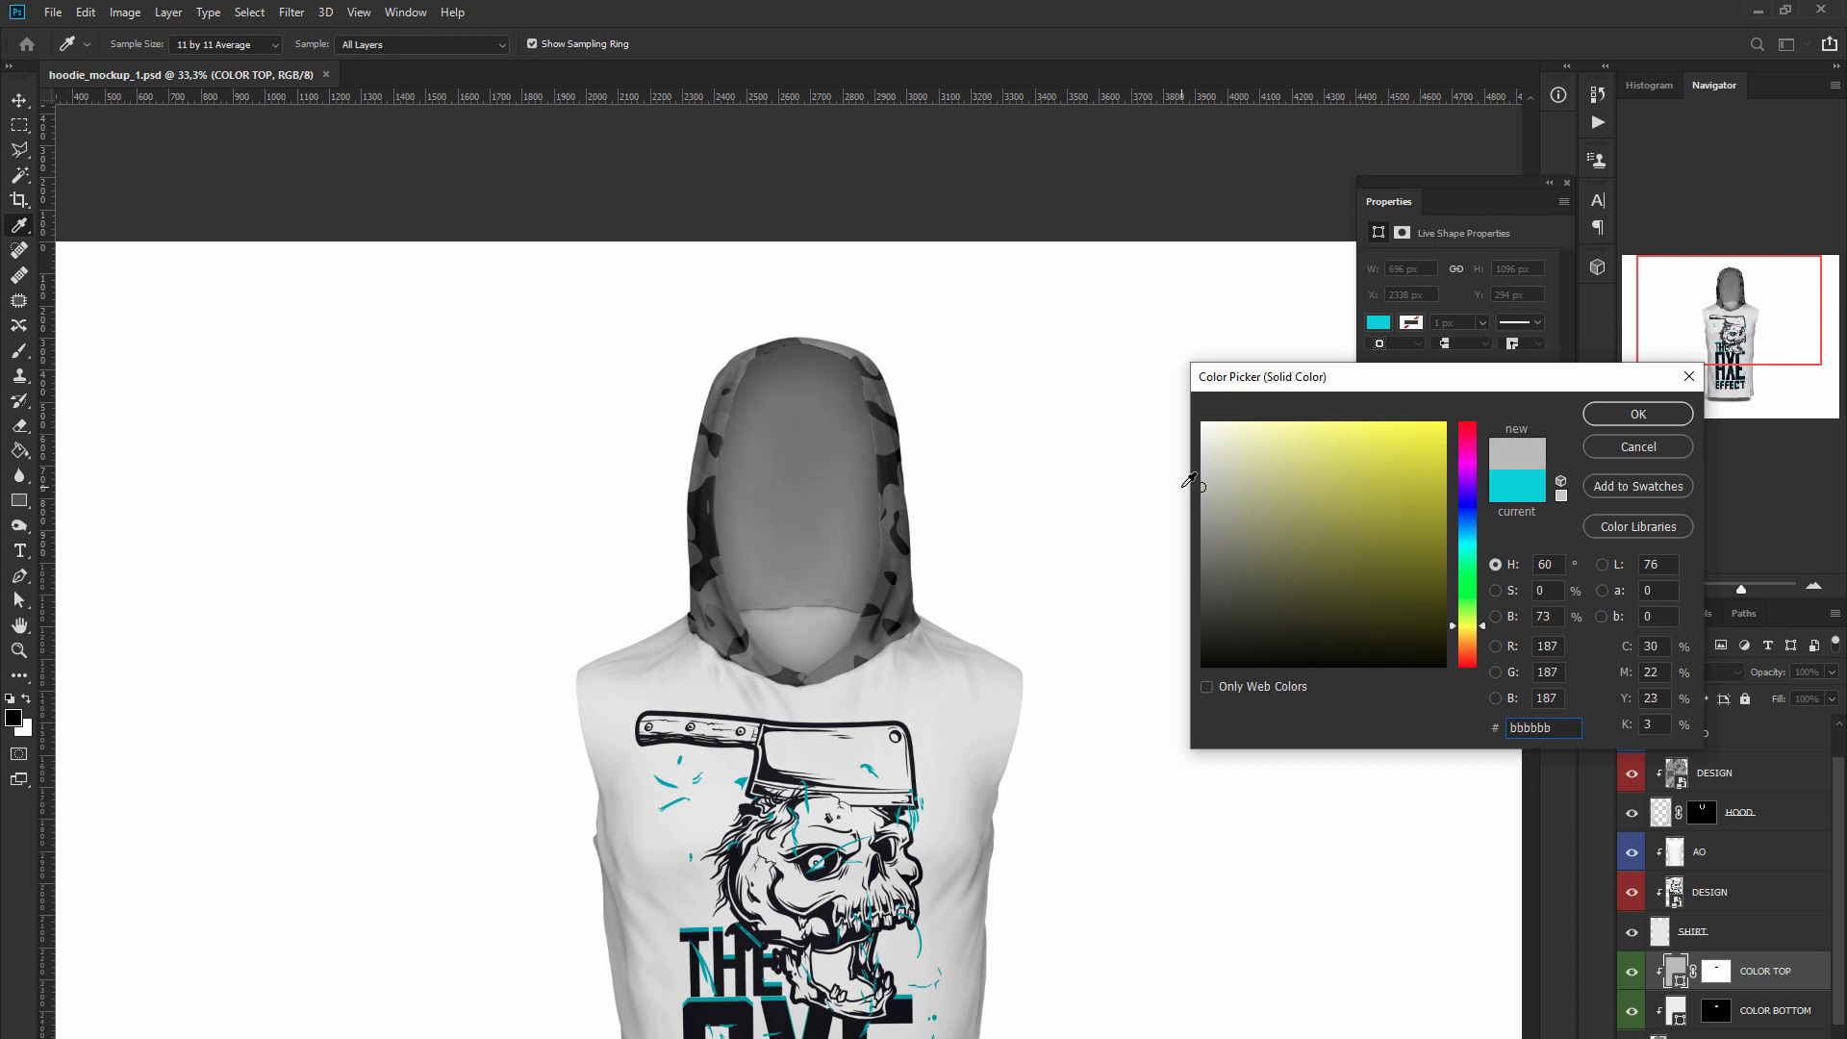